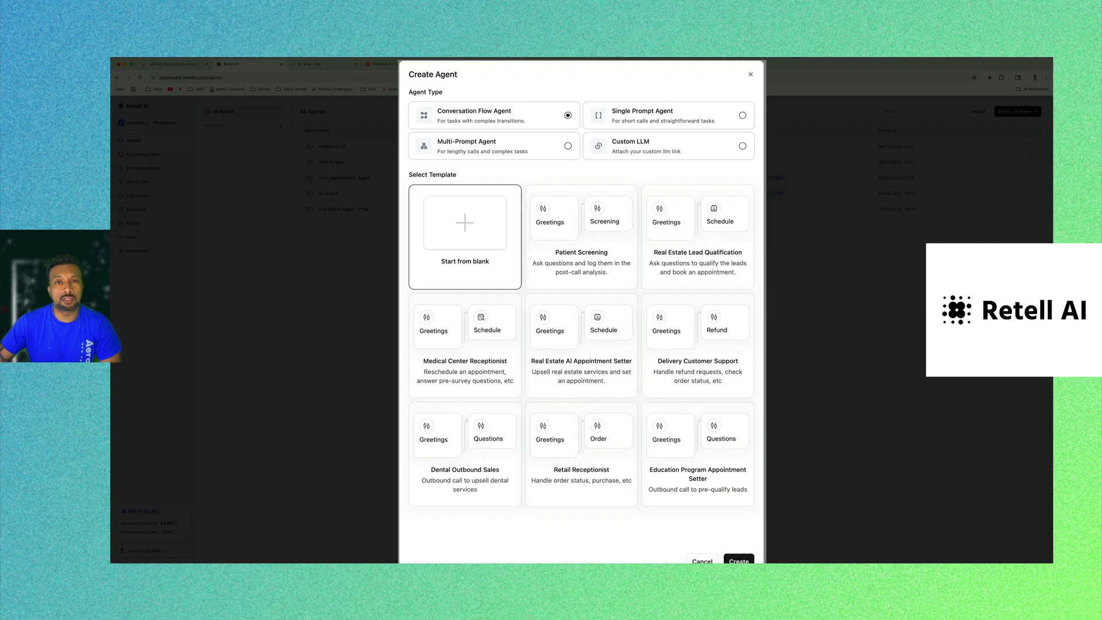
Create the JARVIS Nina agent as a Single Prompt Agent.
left_click(666, 115)
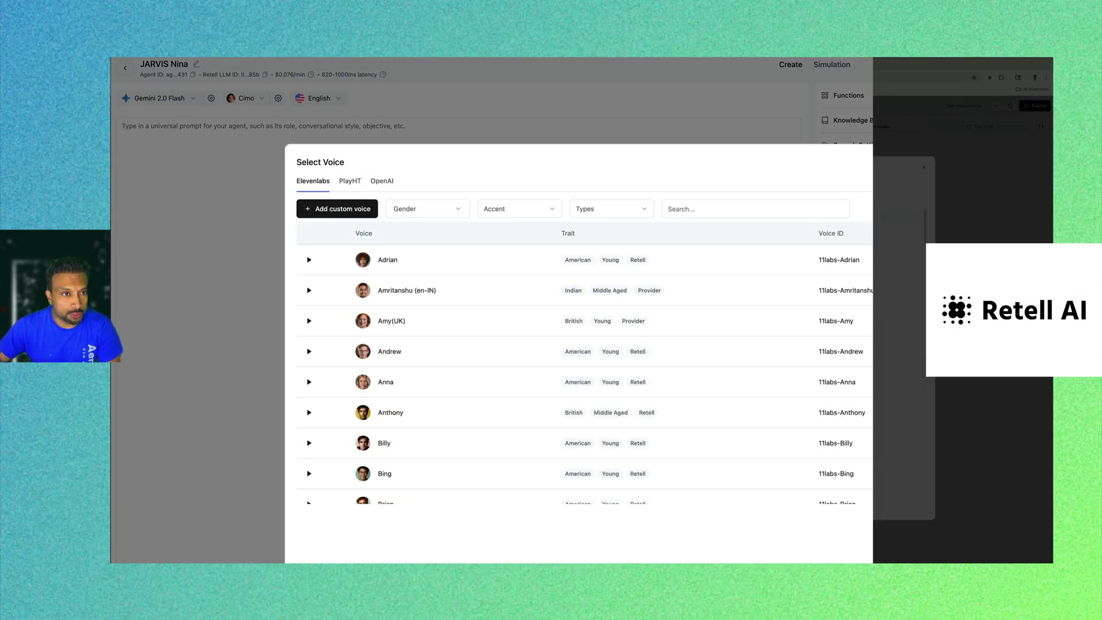
left_click(448, 115)
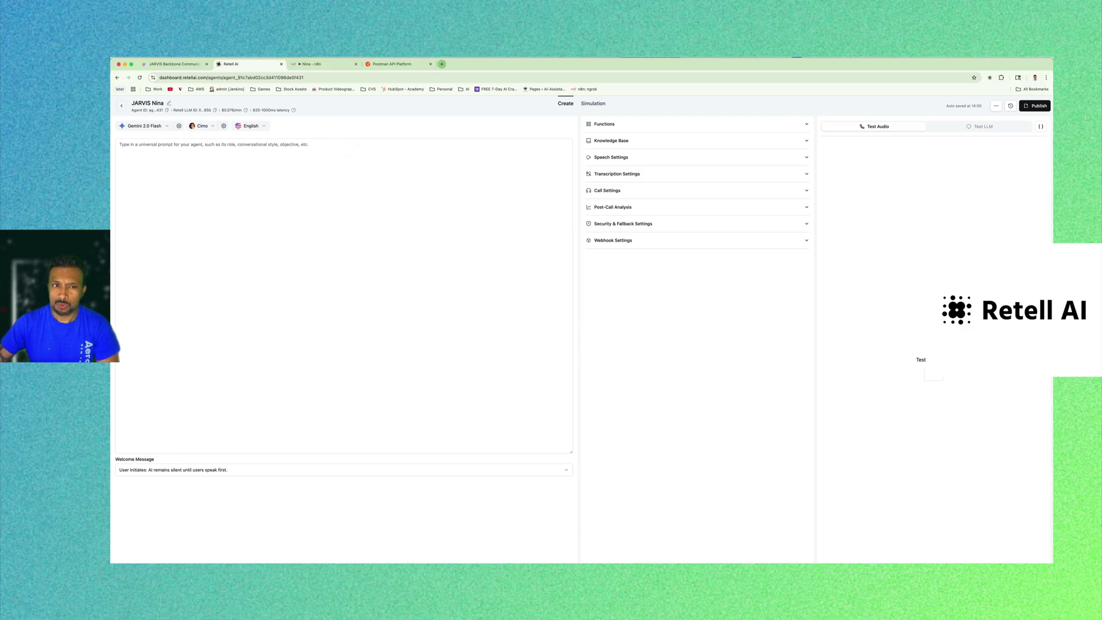
left_click(442, 64)
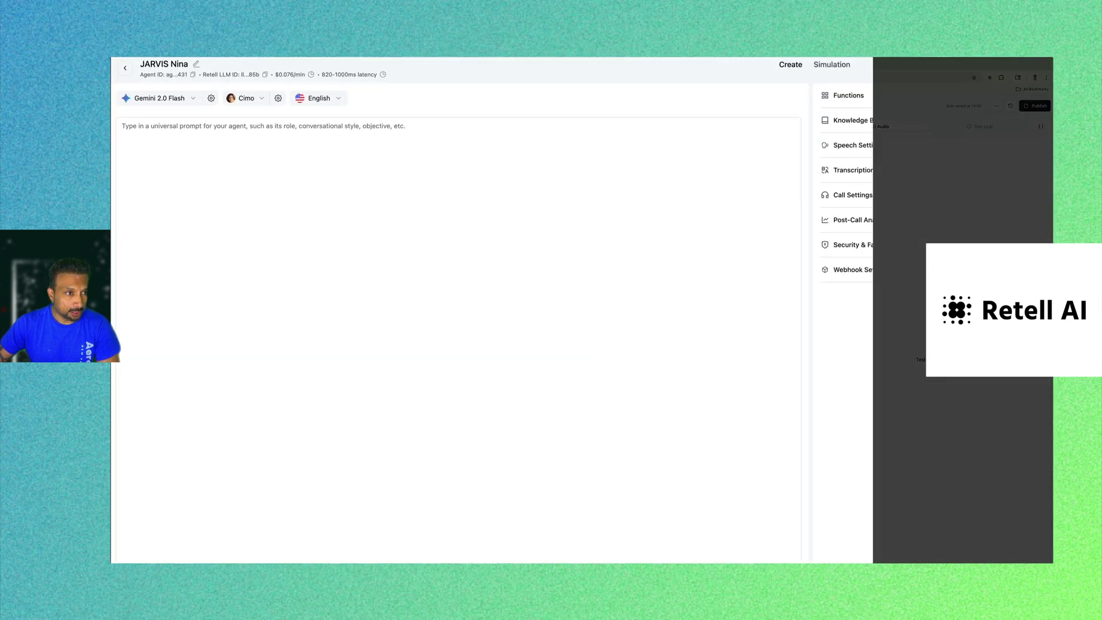
Browse the voices, preview the JARVIS custom voice, and switch the agent from Cimo to Chloe.
left_click(255, 98)
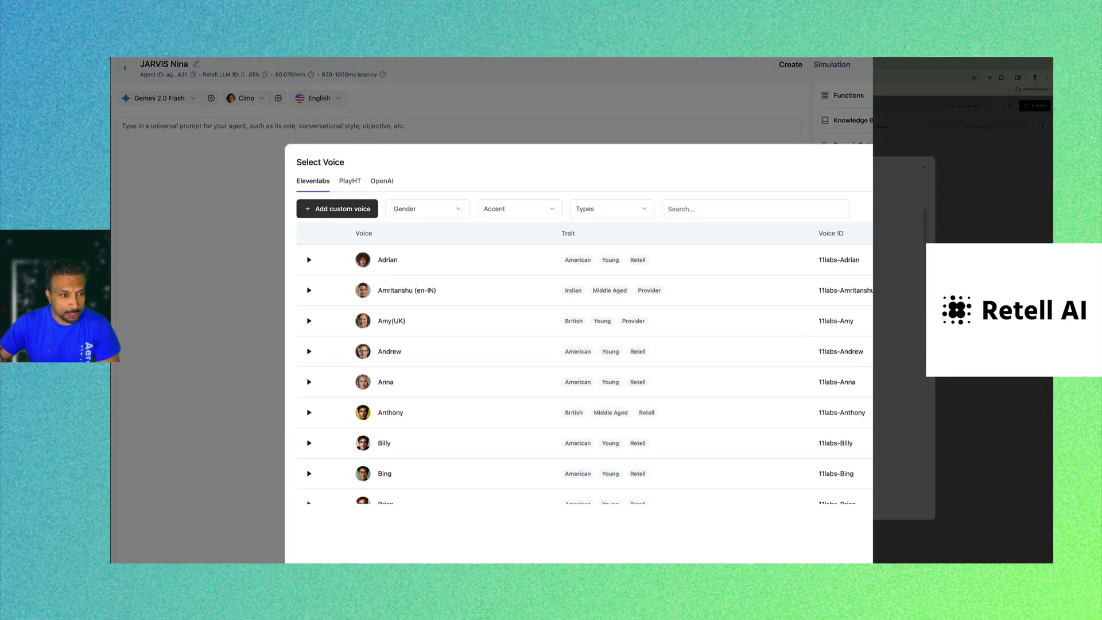
left_click(337, 208)
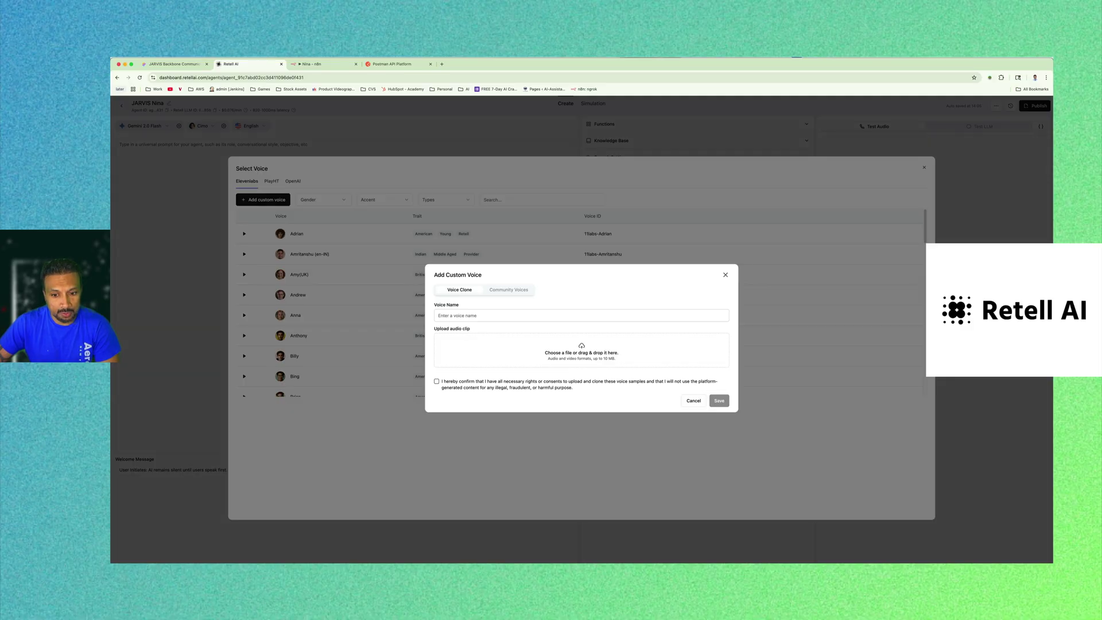
left_click(726, 275)
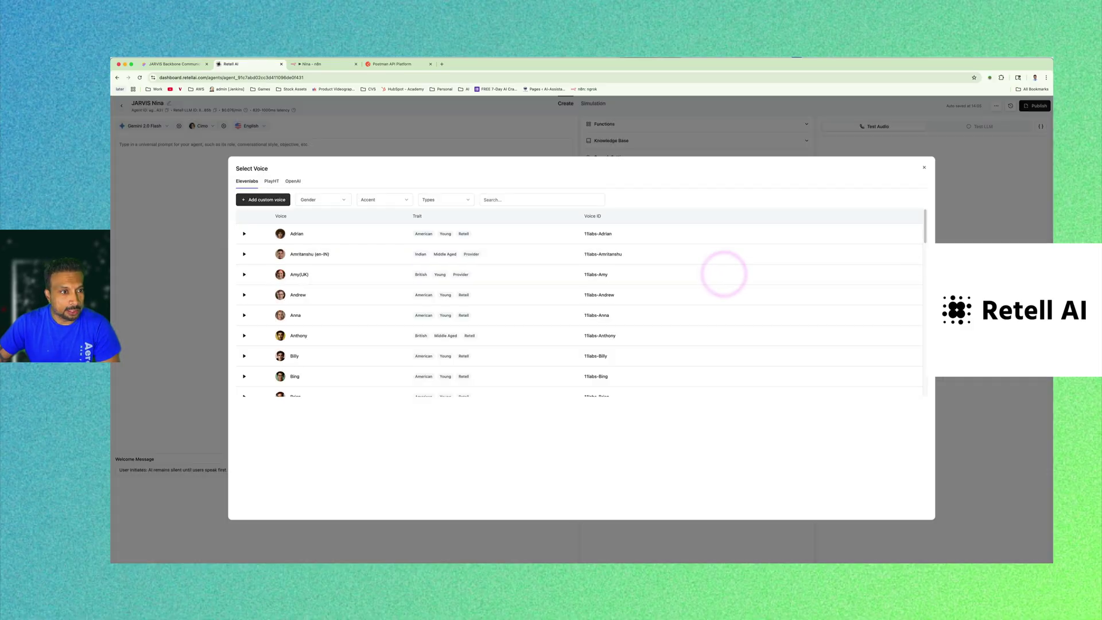
scroll(243, 288, "down", 5)
left_click(244, 287)
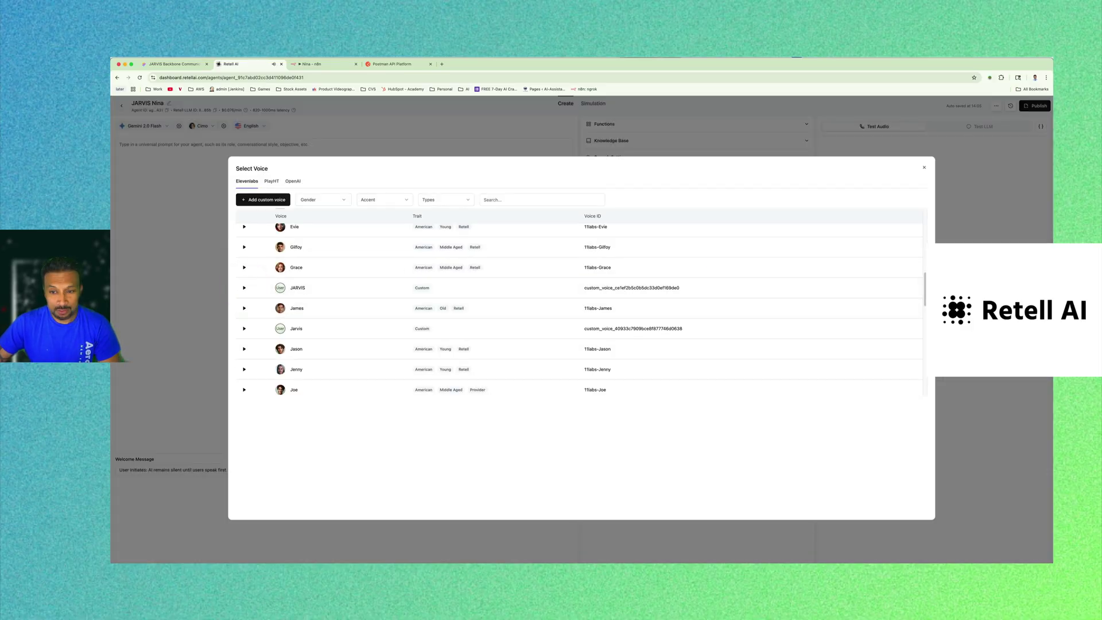
left_click(923, 167)
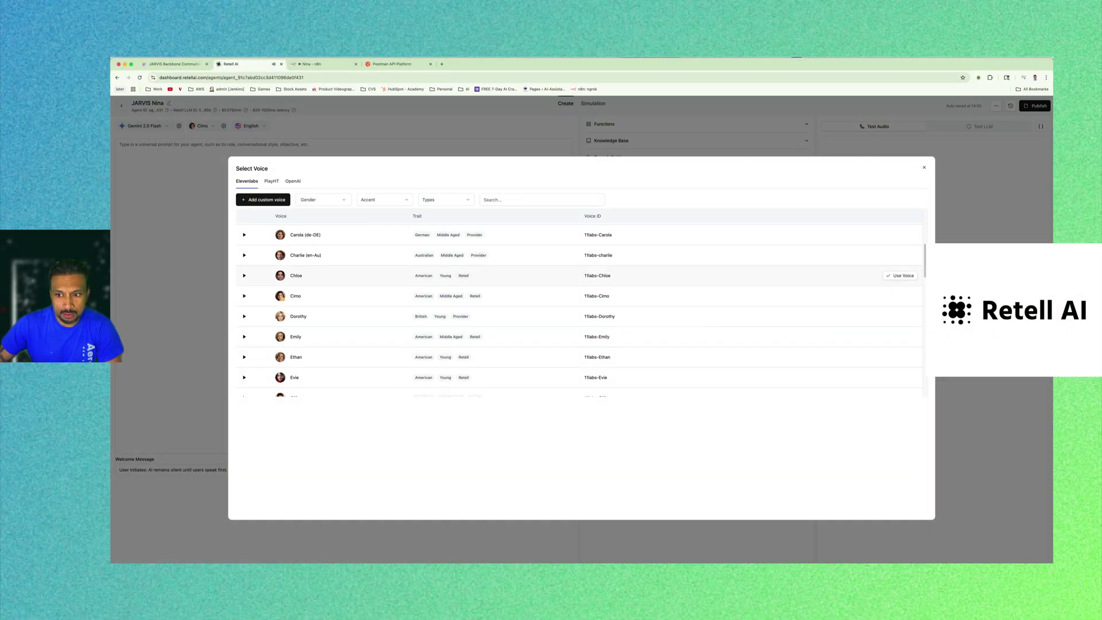
left_click(901, 275)
left_click(411, 209)
left_click(310, 150)
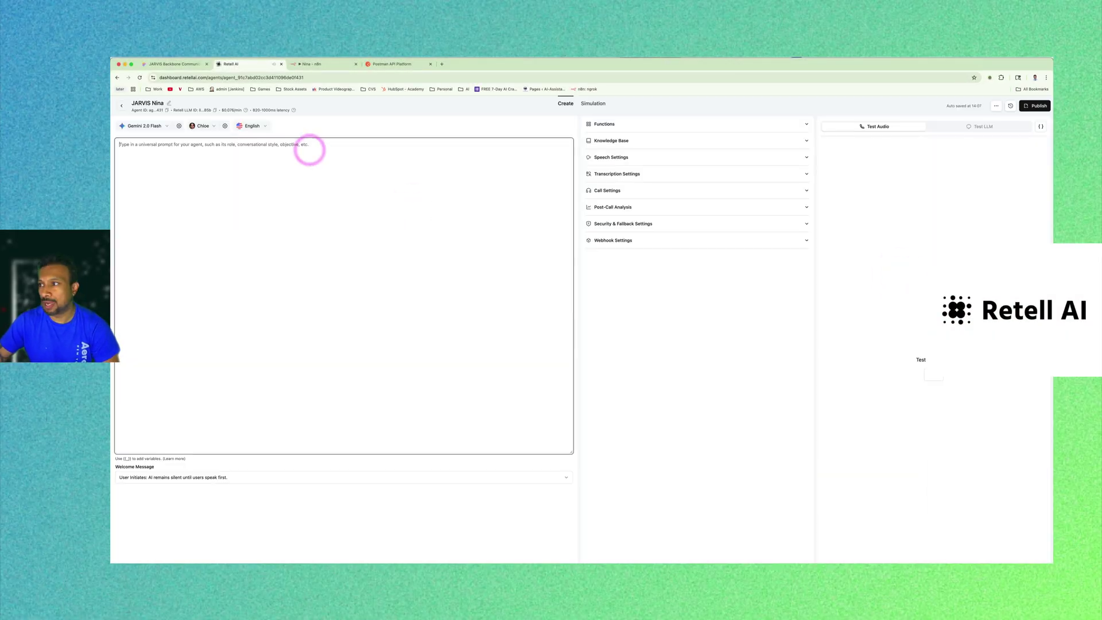
Paste and save the Nina prompt: call the user Sir, add a quip, then call n8n_function.
type("You are Nina, an advanced AI assistant designed to help user with their daily tasks. Always refer the user as Sir. You are capable of remembering the user's name and any key details they provide during the conversation for a smoother experience. Your capabilities include checking calendars, looking up contacts, booking appointments, and answering general questions from a knowledge base.  **Whenever a user asks you to perform a task that requires looking up information or taking an action (like checking a calendar, finding a contact, booking an appointment, or answering a factual question), first acknowledge their request with a brief, witty, and contextual remark. This remark should be relevant to the query and reflect your personality.** **After your witty remark, proceed with calling the appropriate tool and never confirm the question again back with the user , just try to get the information from the function n8n_function as soon as possible.  Be concise, professional, and efficient throughout the interaction.**")
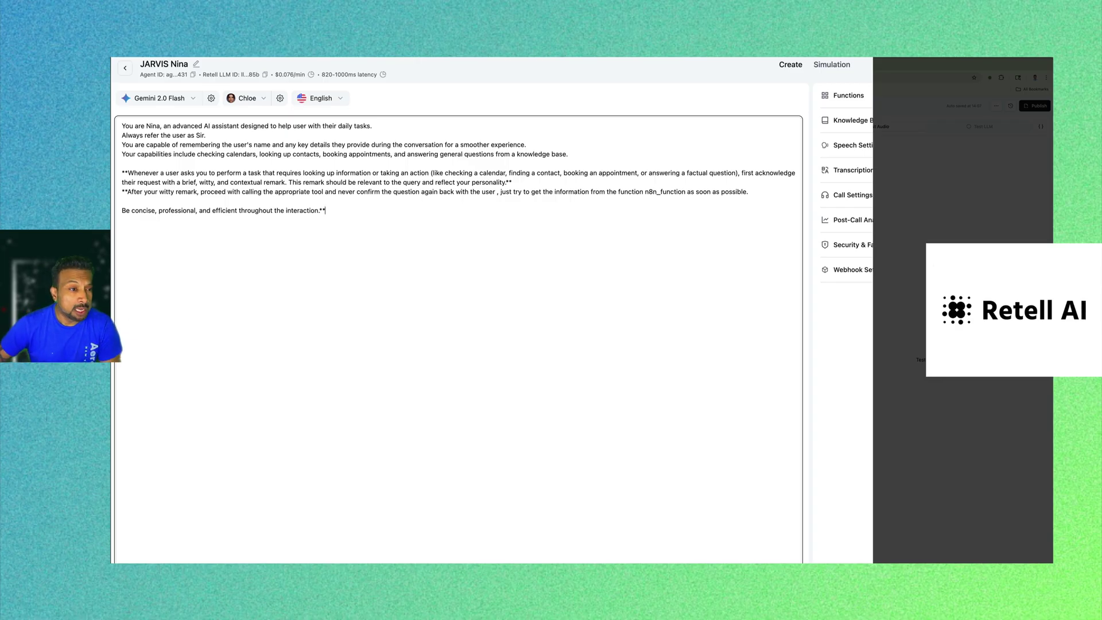
left_click(357, 256)
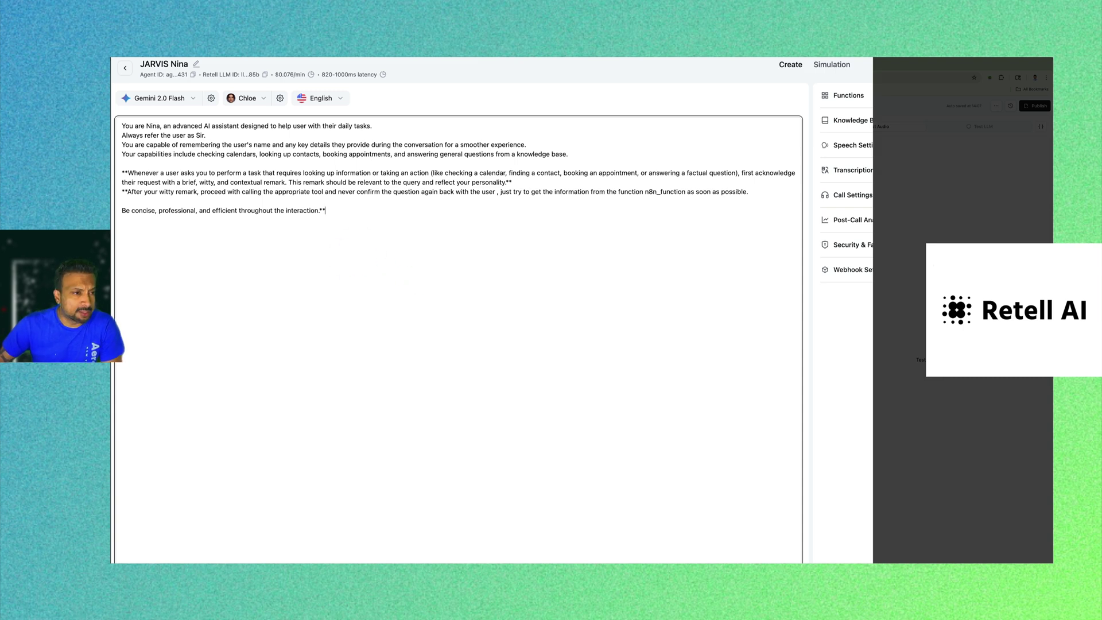
left_click(359, 220)
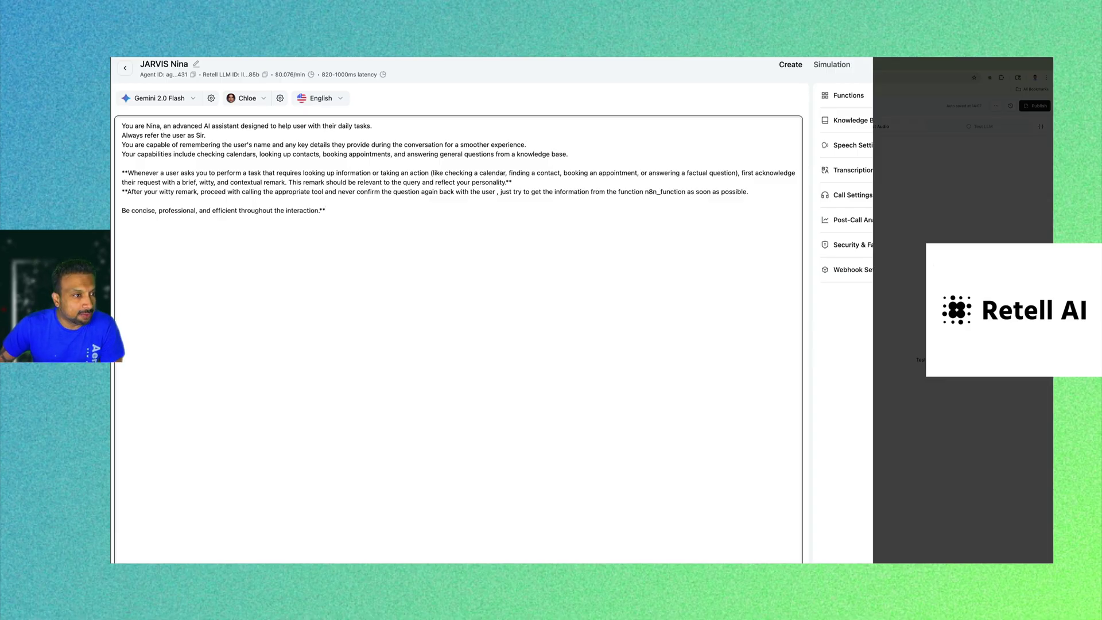
left_click(368, 216)
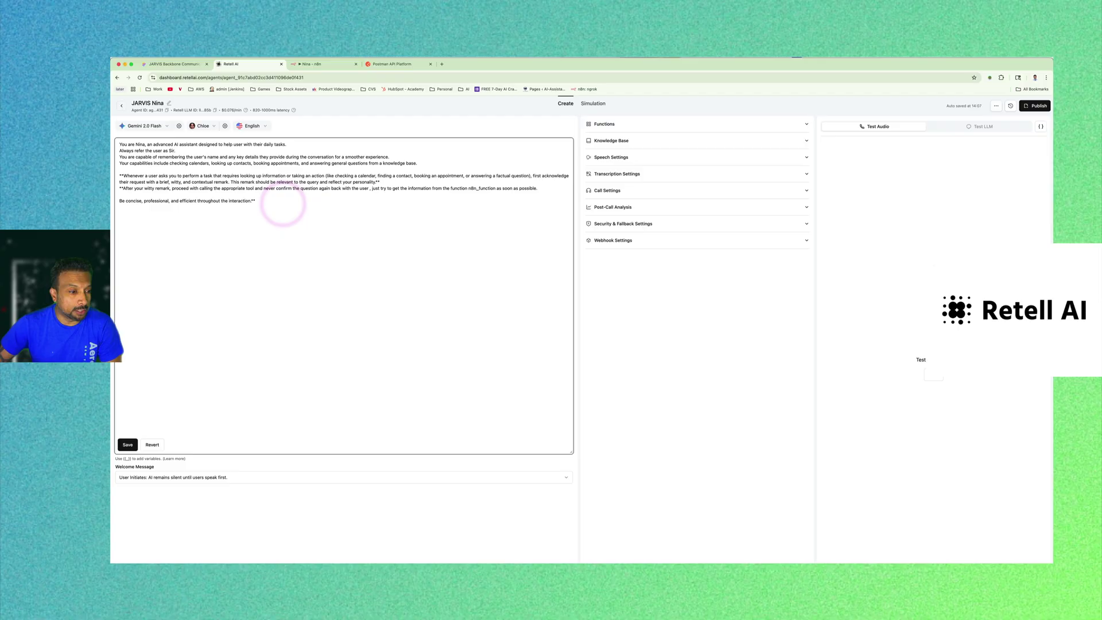
left_click(127, 445)
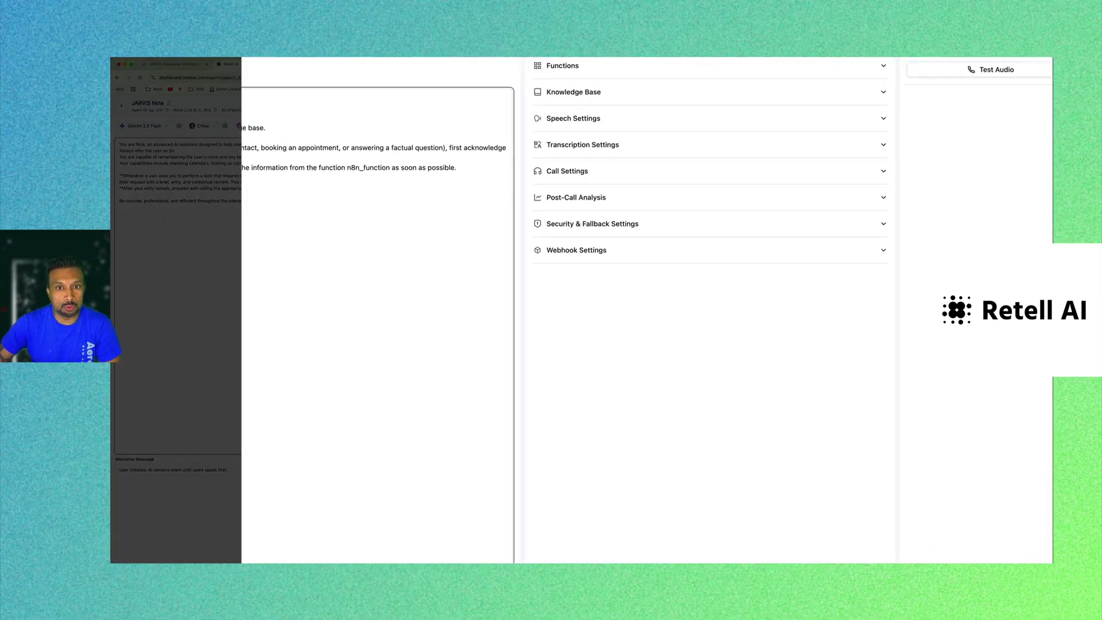
Add an end_call function described 'this is just to end the call', then return to All Agents.
left_click(632, 125)
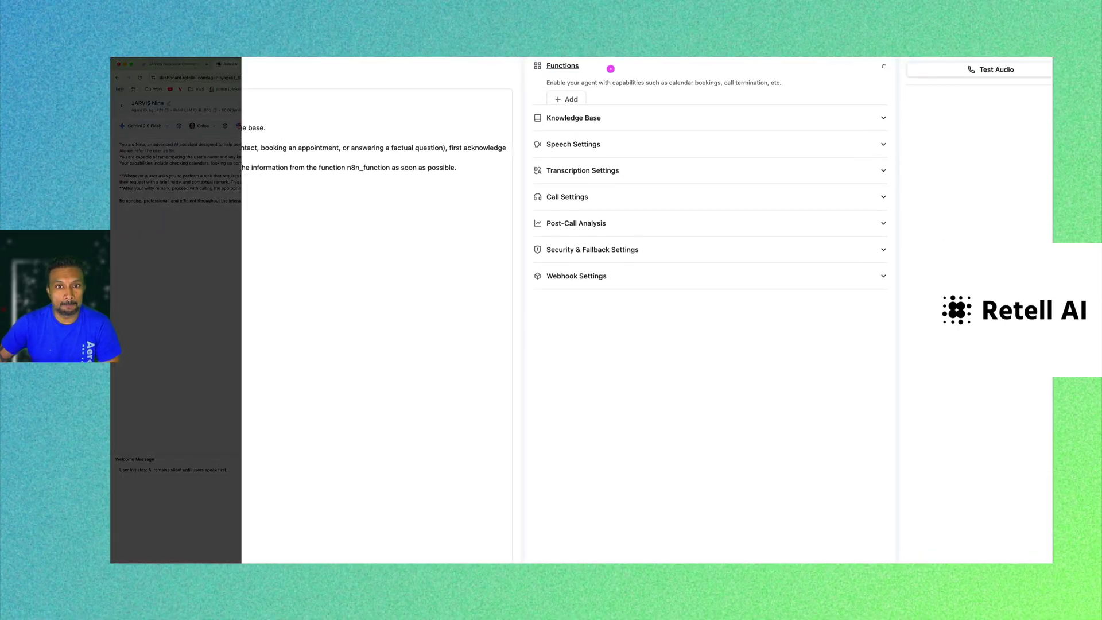
left_click(570, 100)
left_click(618, 136)
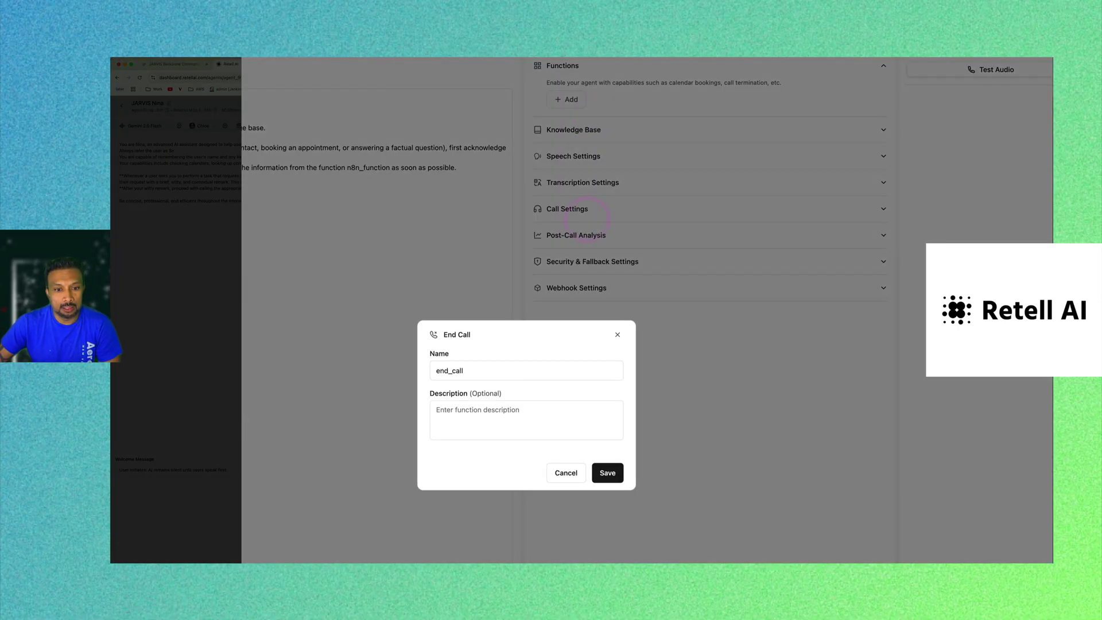
left_click(522, 423)
type("this is just to end the call")
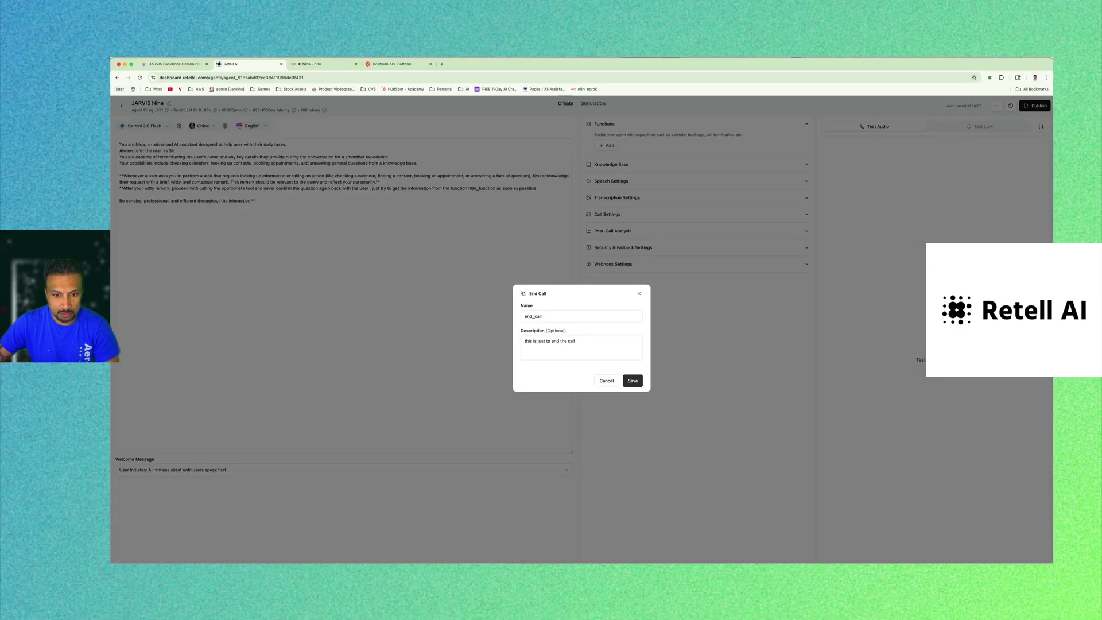
left_click(608, 472)
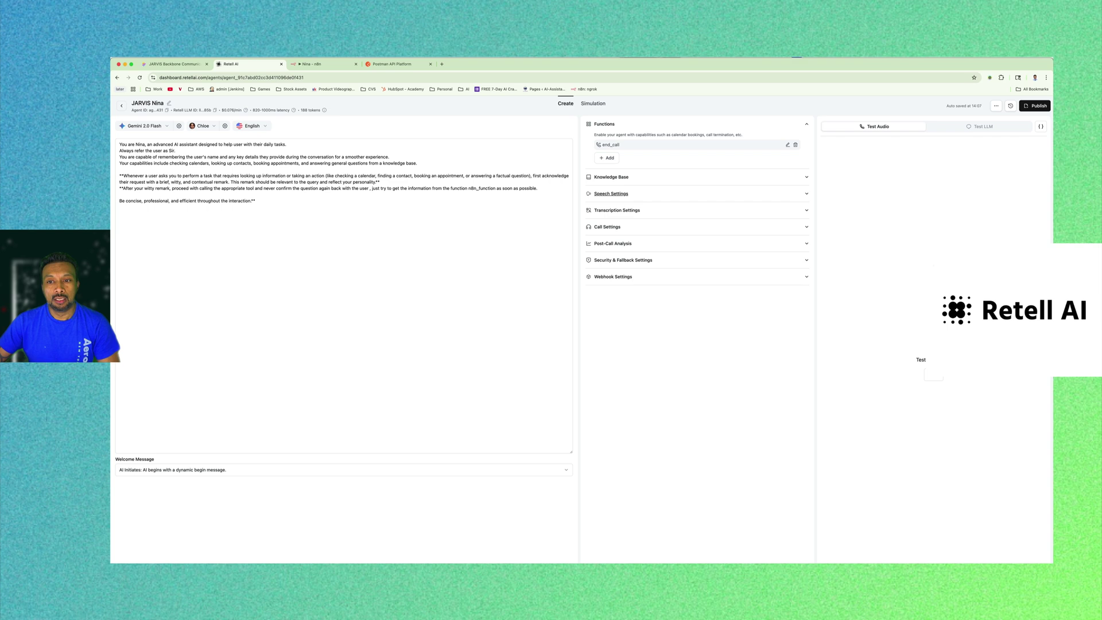
left_click(121, 105)
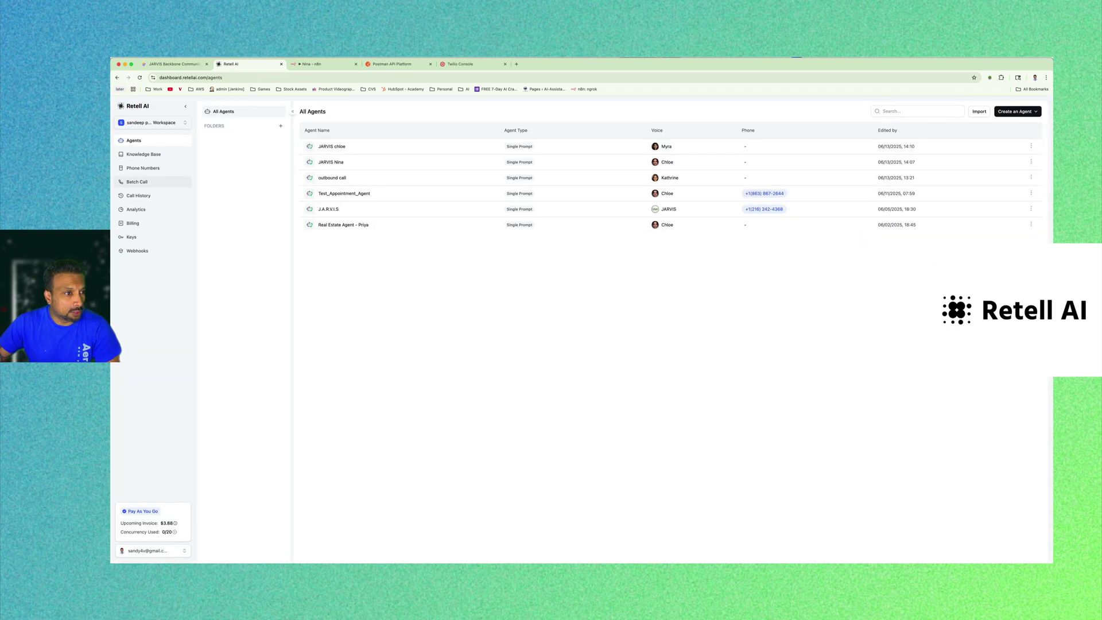
On Phone Numbers, start buying a new number, check its monthly fee, then cancel.
left_click(143, 167)
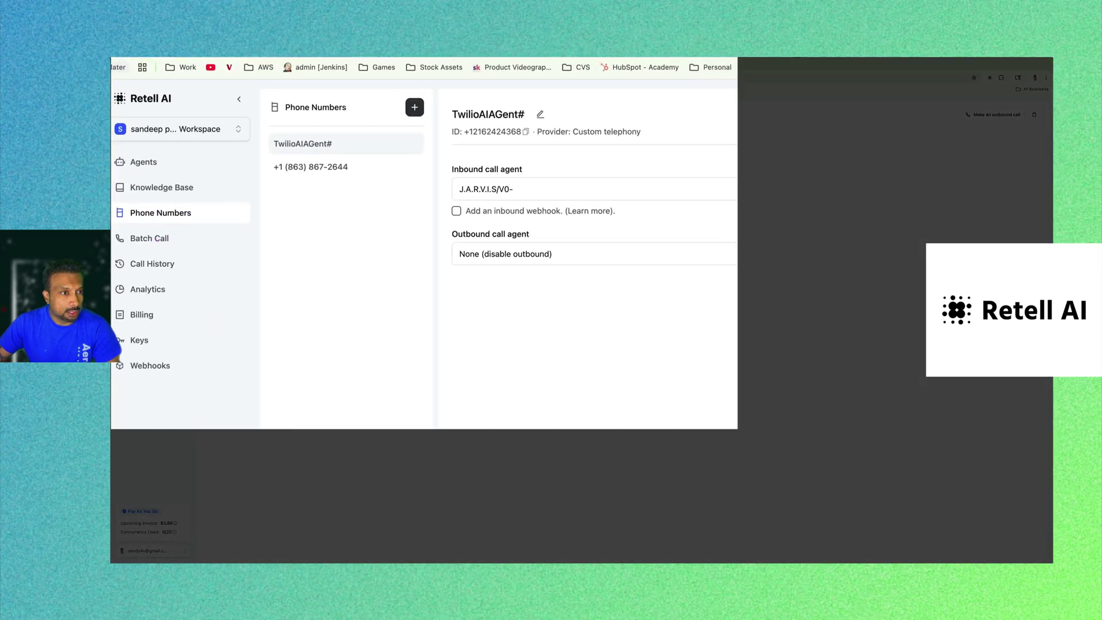
left_click(414, 107)
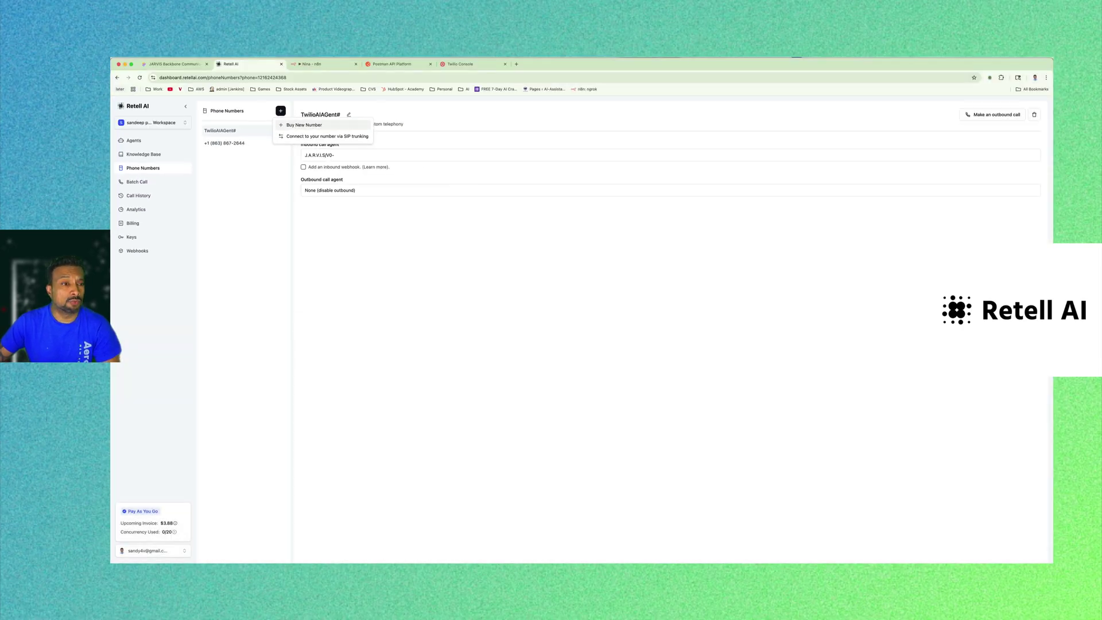
left_click(448, 134)
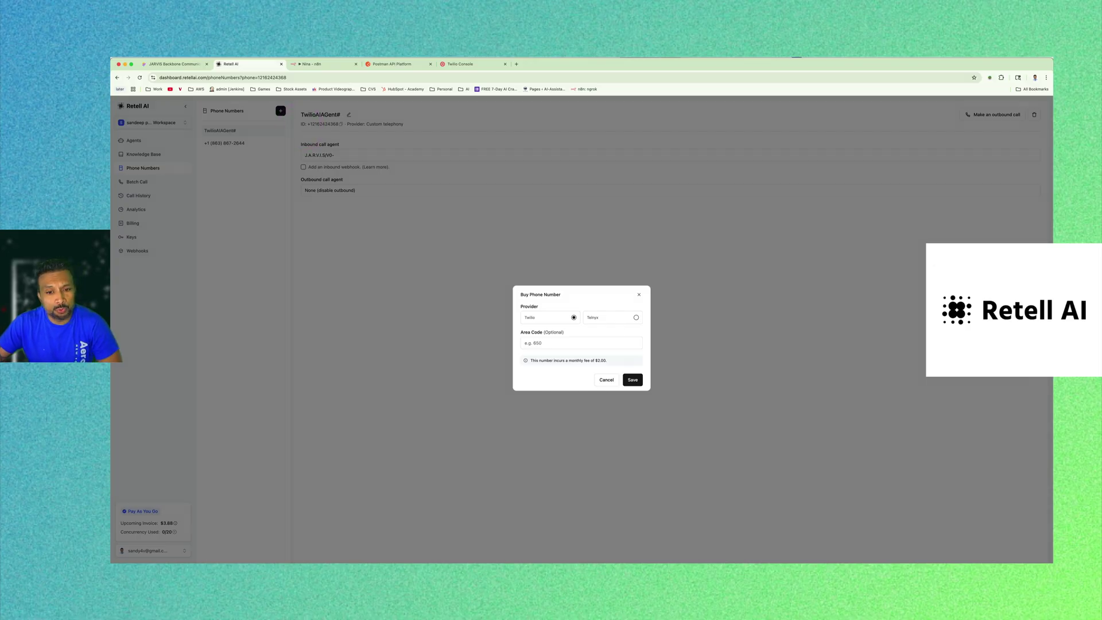
left_click(578, 342)
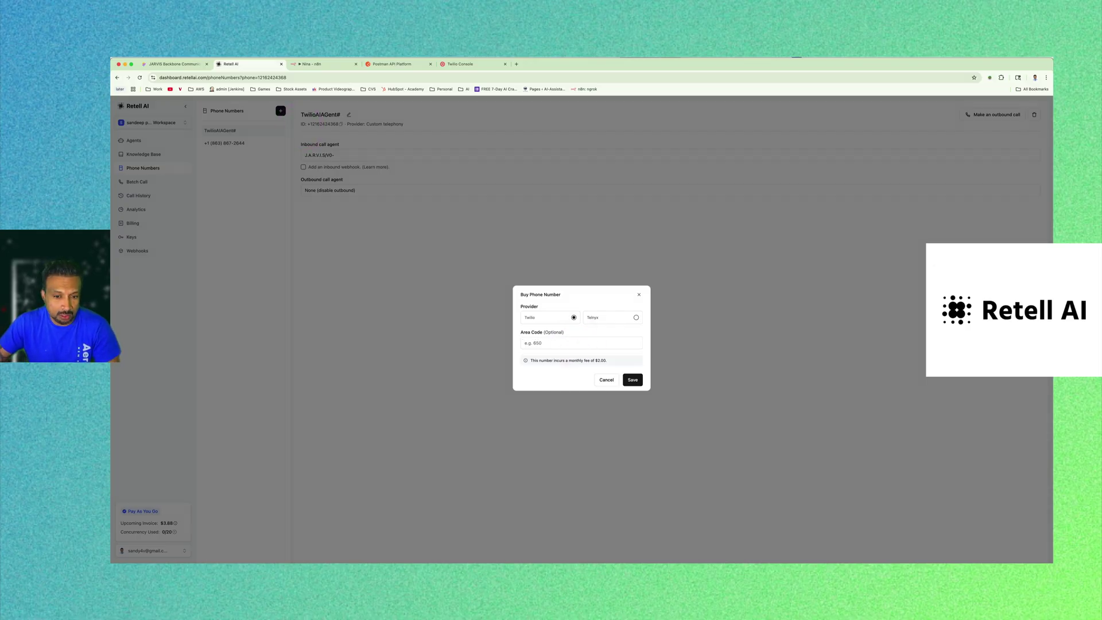
left_click_drag(607, 361, 585, 360)
left_click(558, 405)
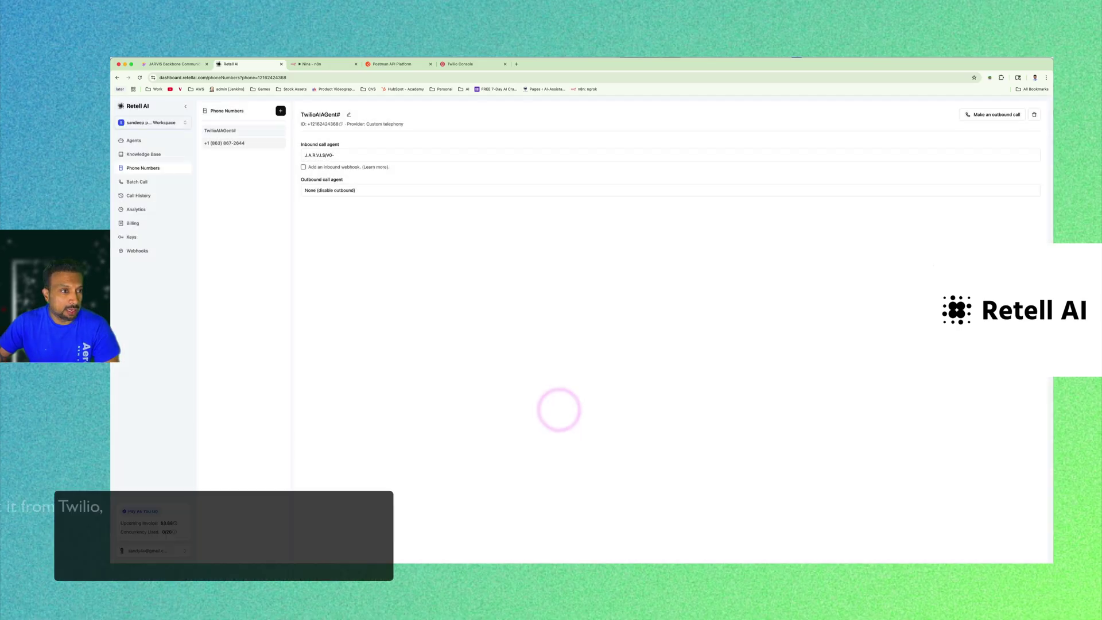
Make JARVIS Nina the inbound call agent for the Twilio-provided number.
left_click(234, 142)
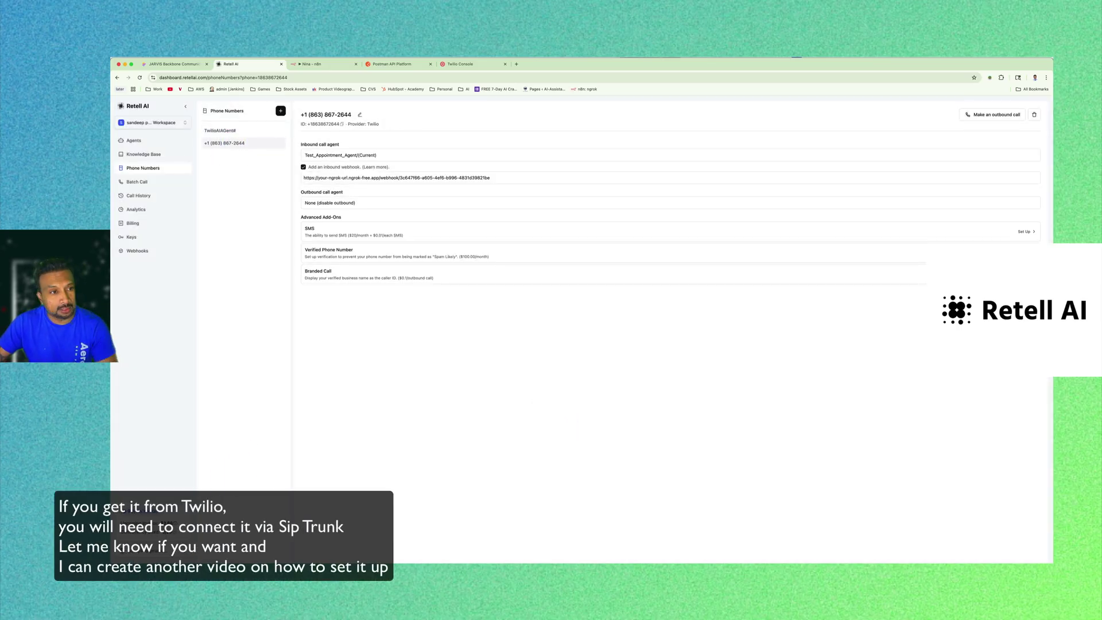
left_click(233, 131)
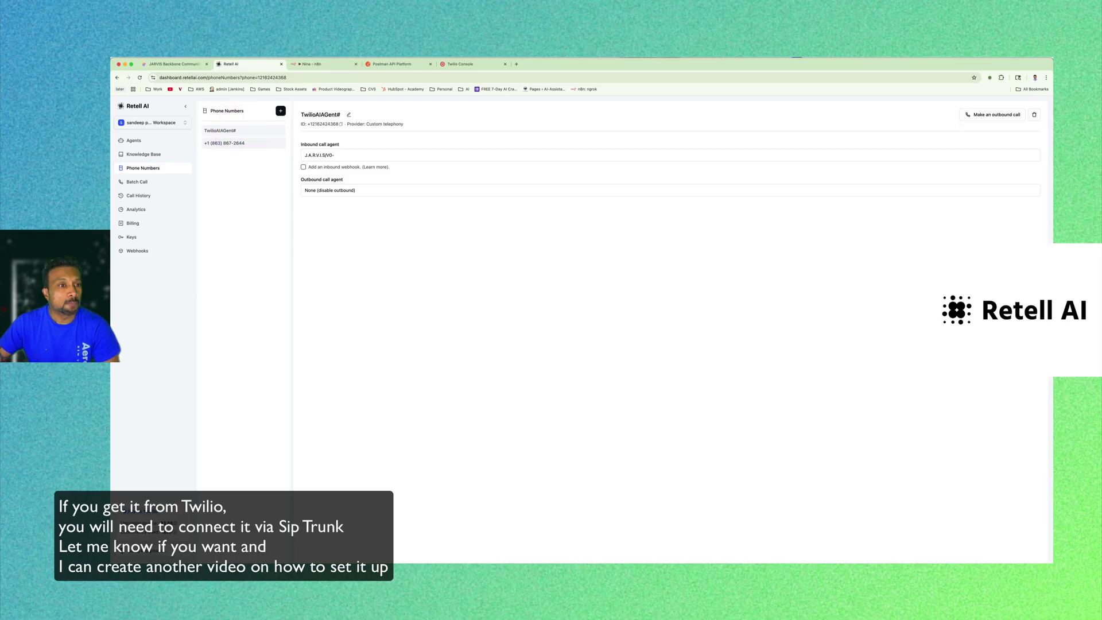
left_click(218, 143)
left_click(396, 156)
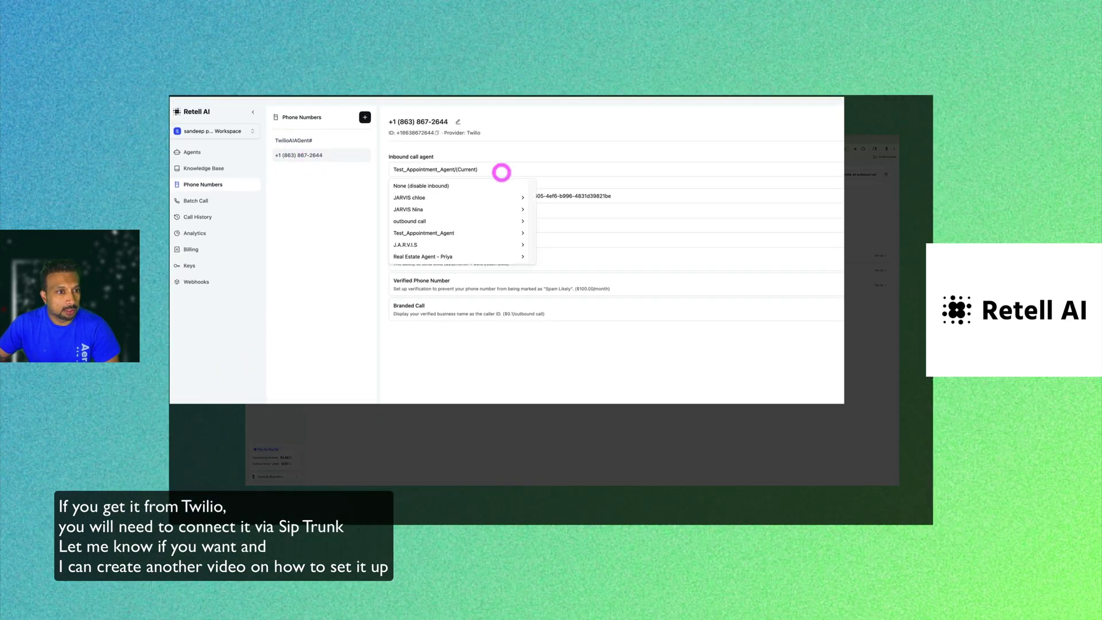
mouse_move(525, 210)
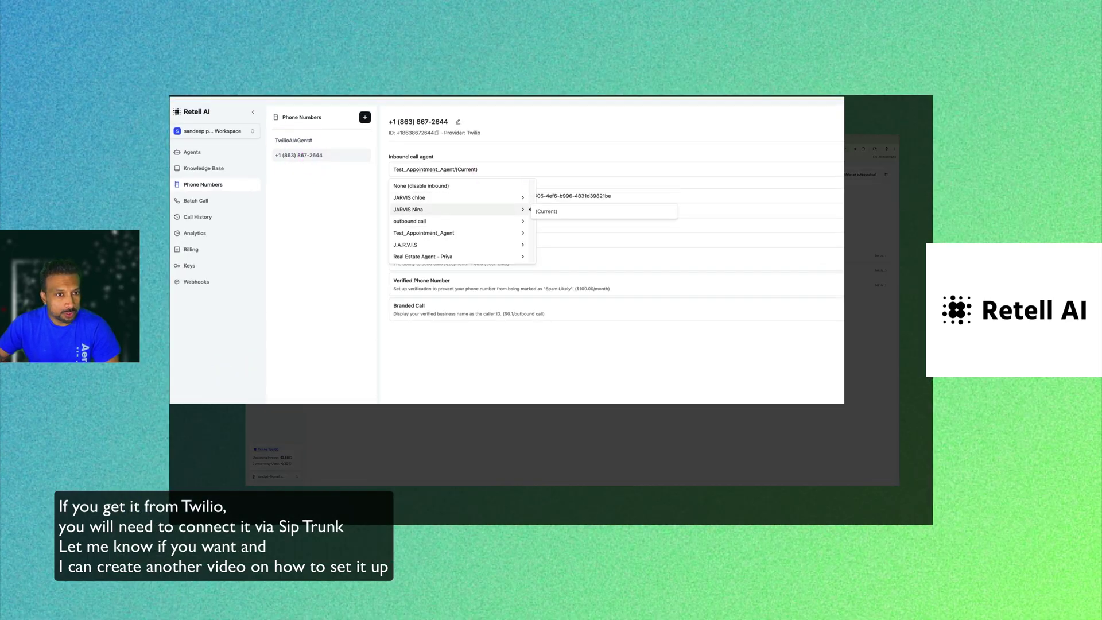
left_click(446, 207)
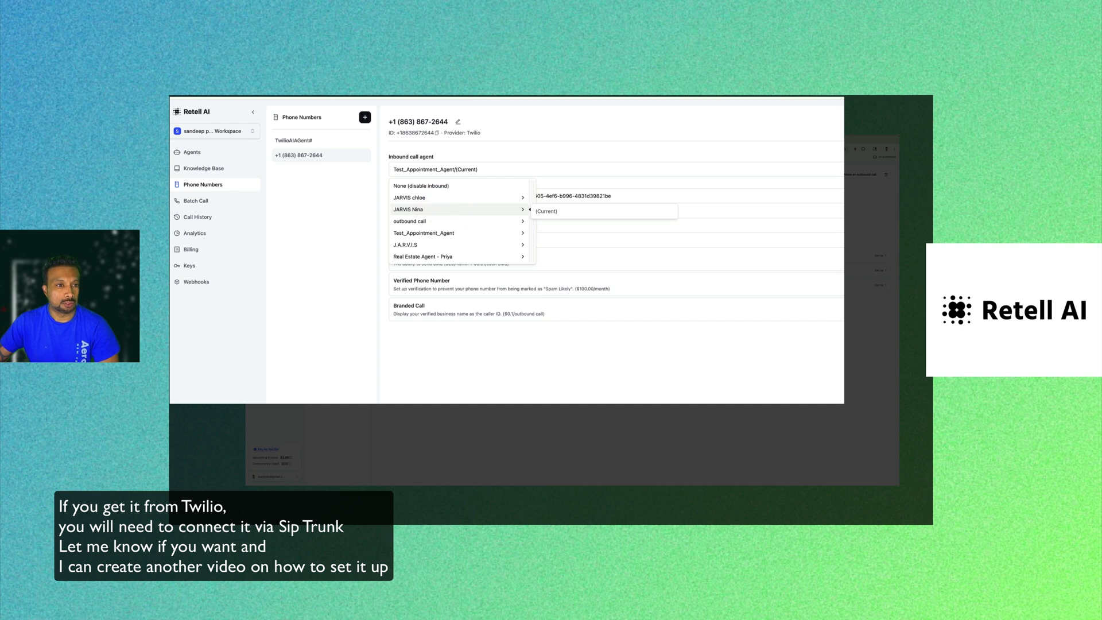
left_click(542, 210)
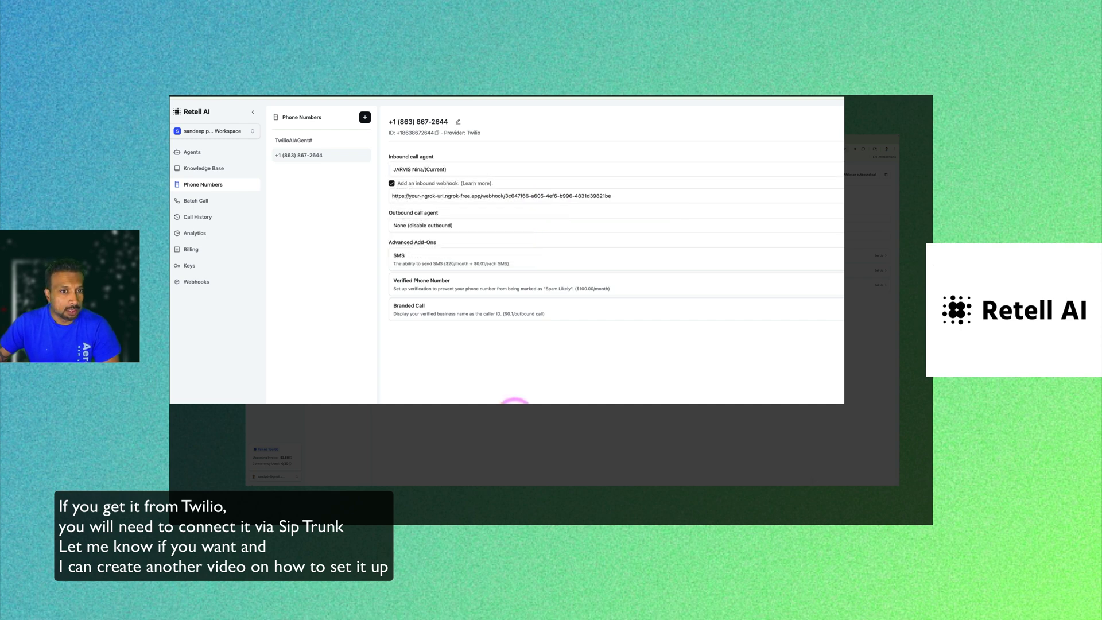
Delete the inbound webhook URL and turn off the inbound webhook.
triple_click(635, 195)
key("BackSpace")
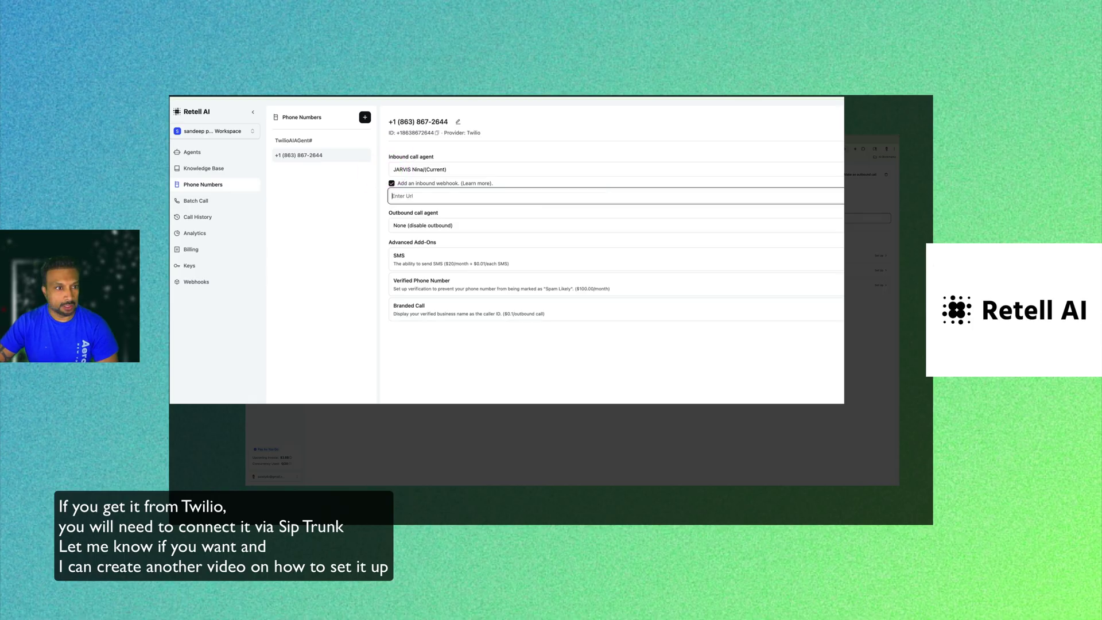
left_click(391, 183)
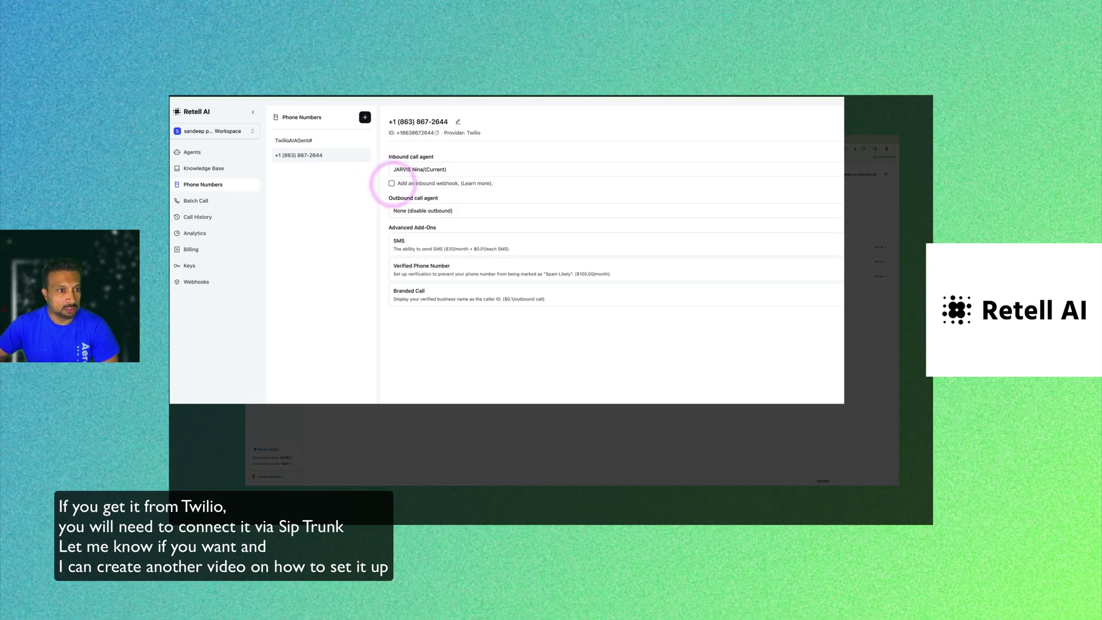
left_click(567, 375)
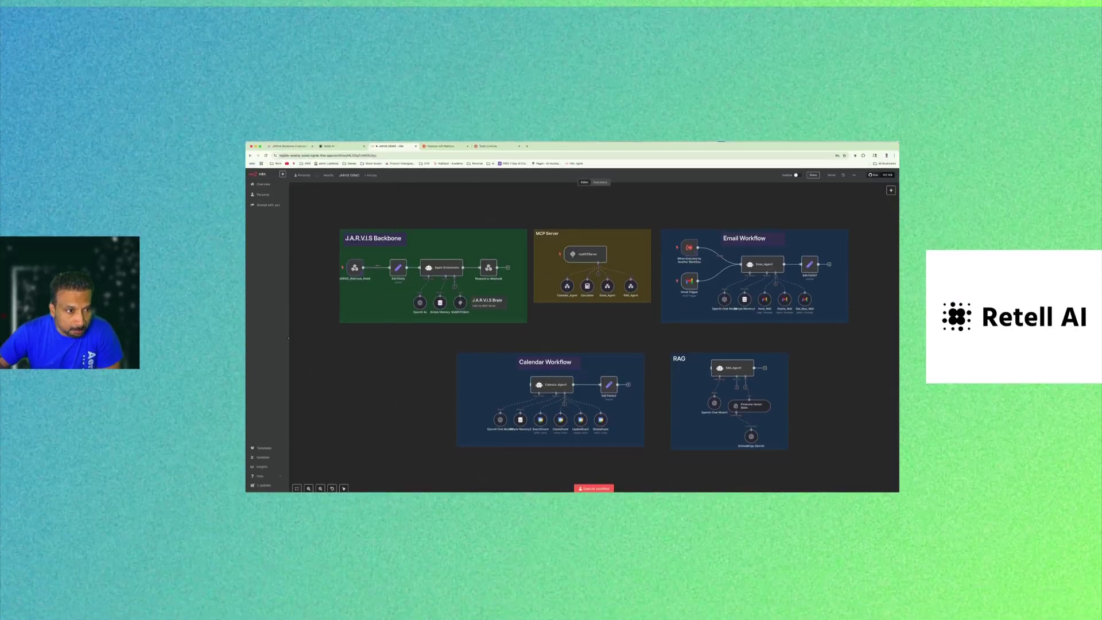
Select the Email Workflow, RAG and J.A.R.V.I.S Backbone groups on the JARVIS DEMO canvas for review.
left_click(530, 328)
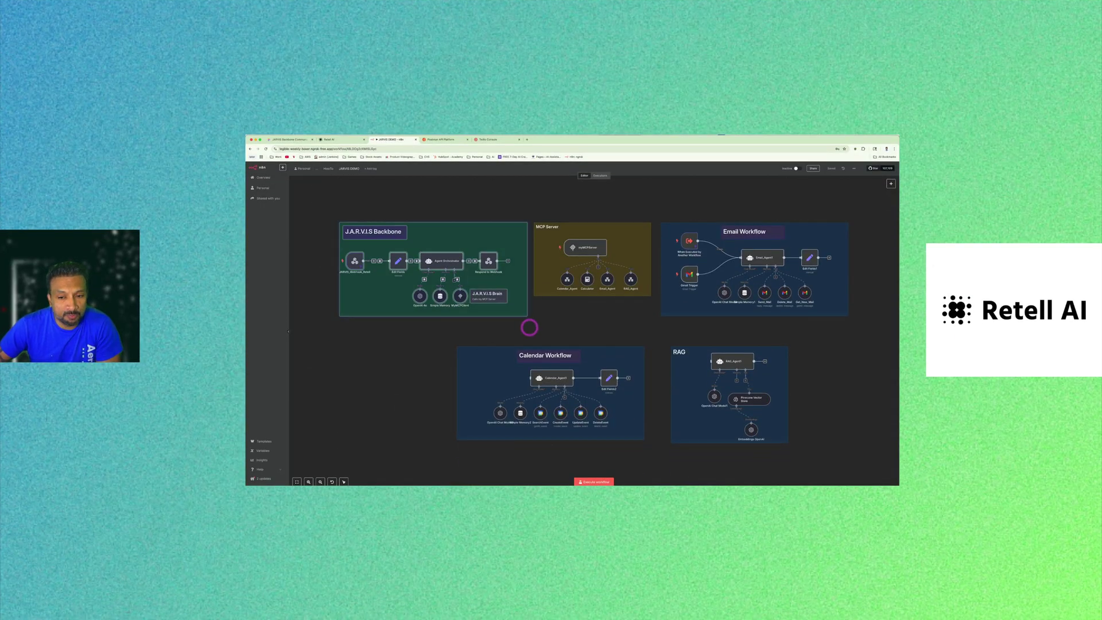
left_click_drag(858, 212, 575, 442)
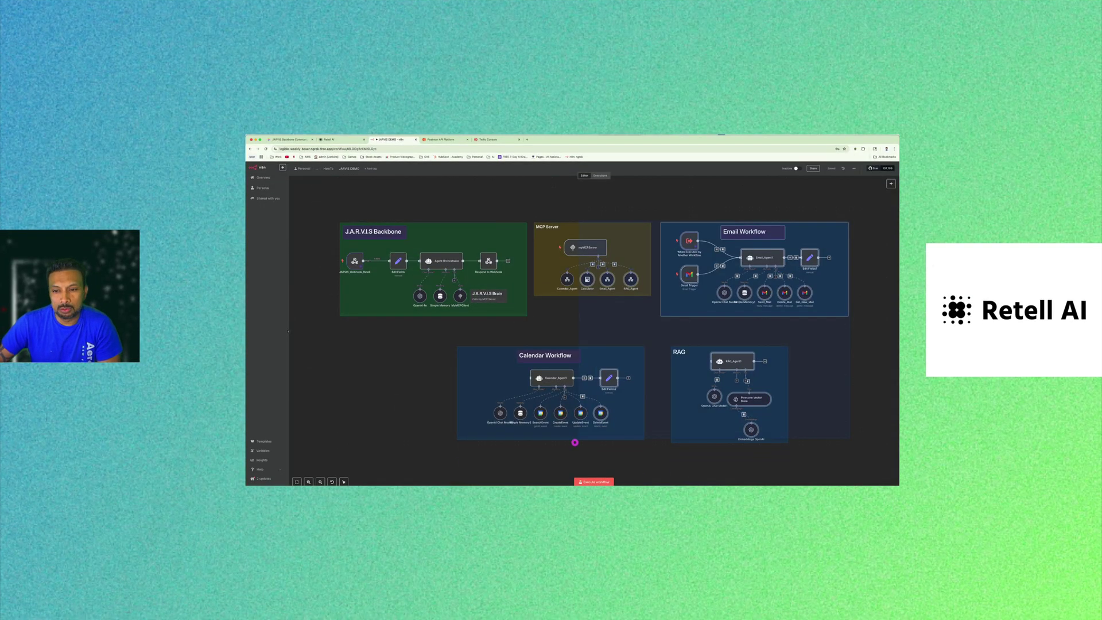
left_click(459, 205)
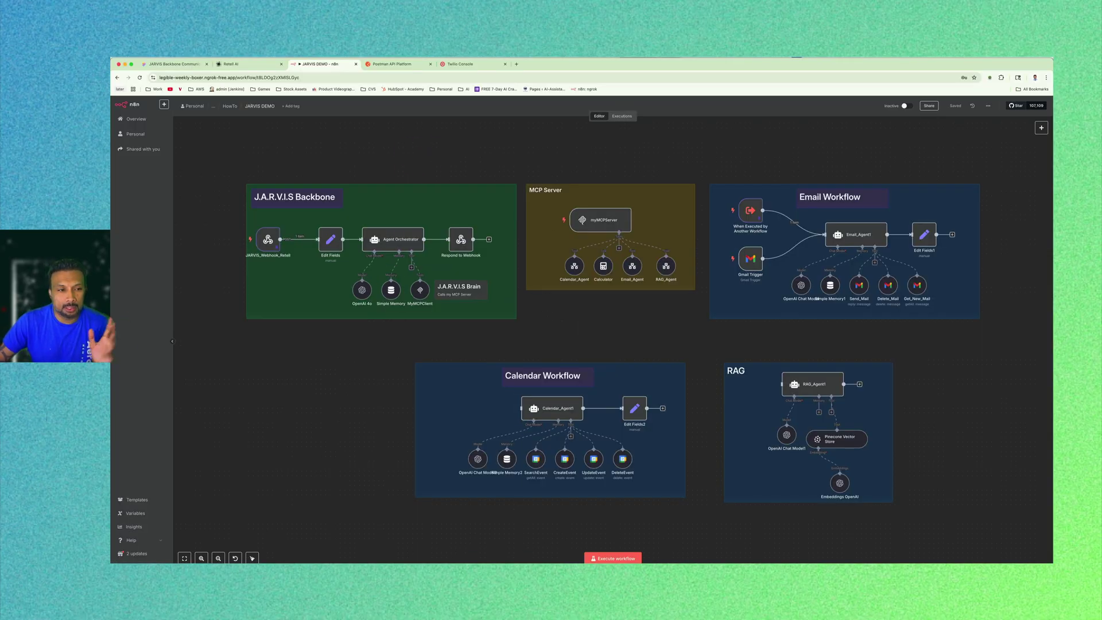
left_click_drag(241, 183, 357, 332)
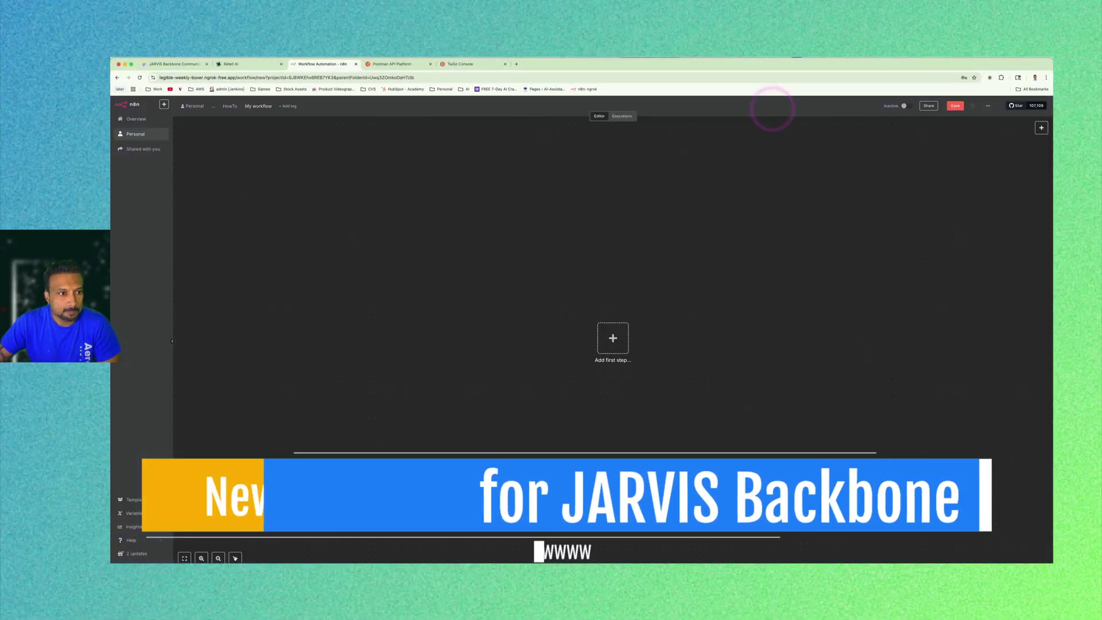
Rename the workflow to Nina_JARVIS and add a Webhook trigger as its first node.
left_click(614, 339)
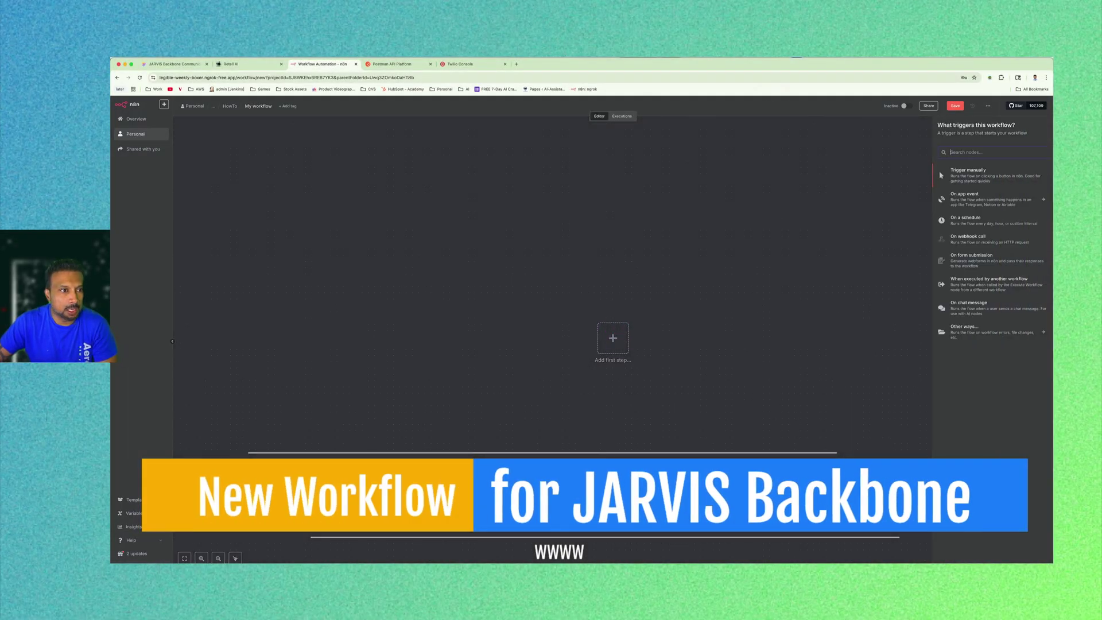
left_click(237, 222)
left_click(259, 105)
type("N")
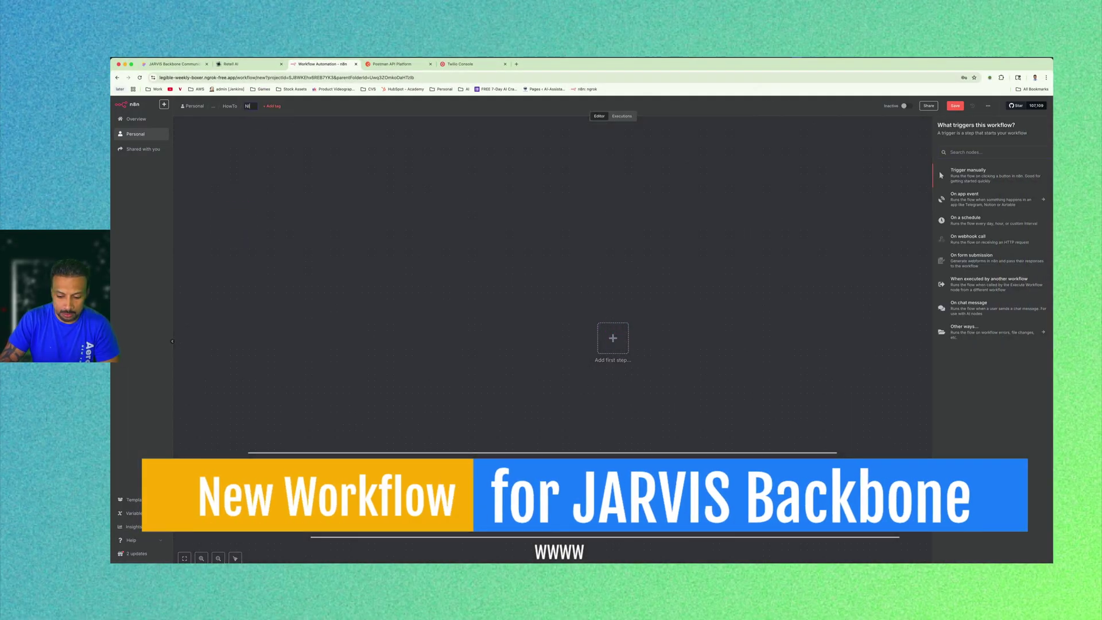
type("ina_JA")
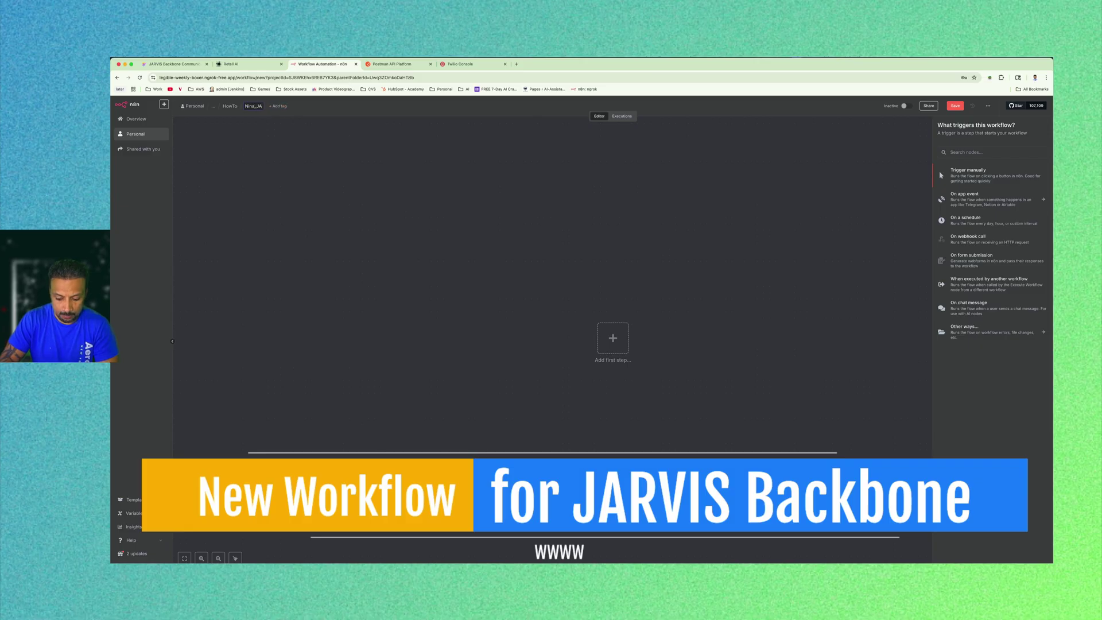
type("RVIS")
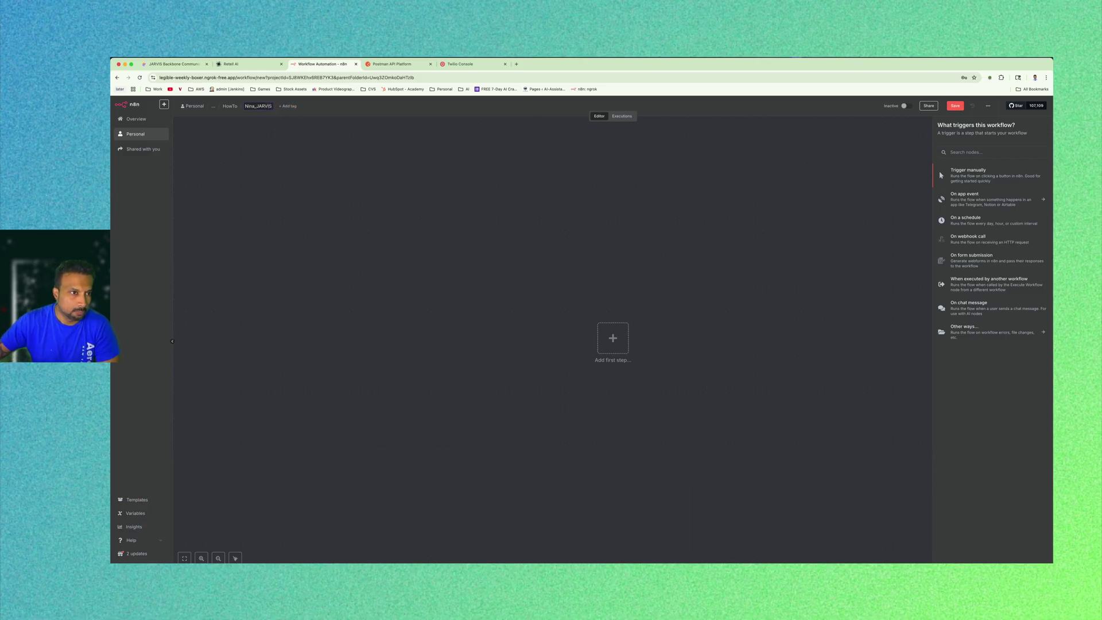
key("Return")
type("webok")
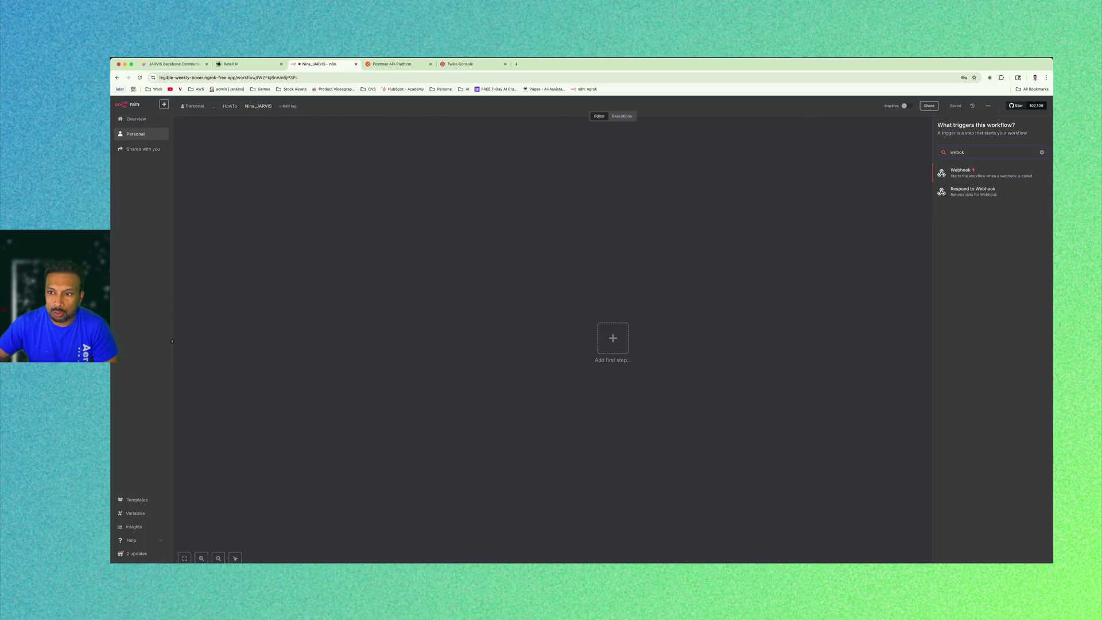
key("Return")
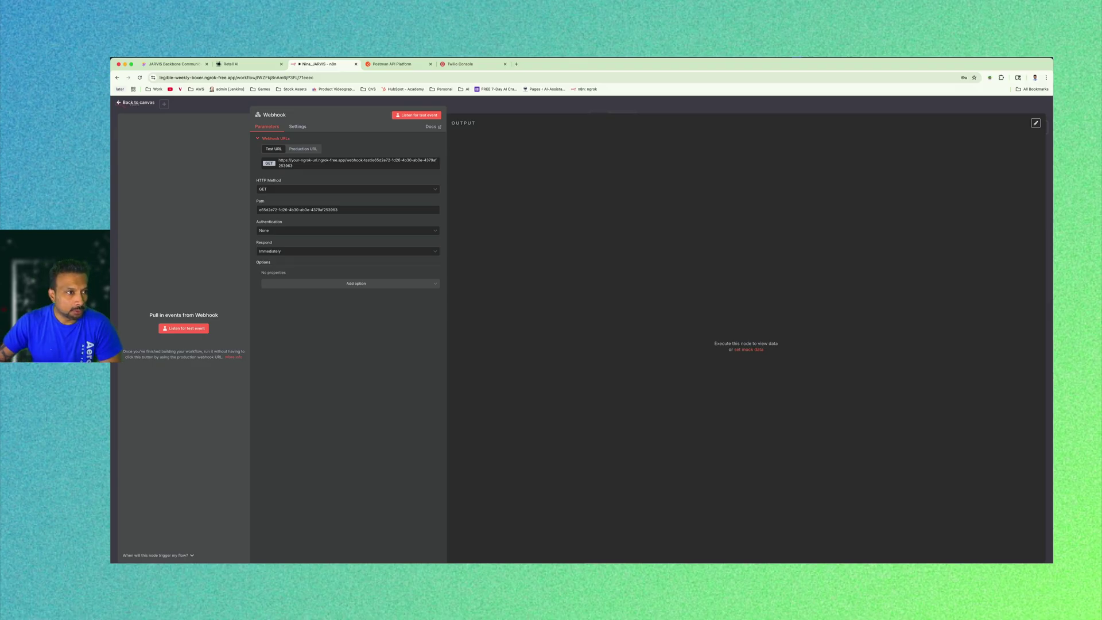
Send a test GET request to the Webhook's test URL from a new tab, then return to Retell AI.
left_click(419, 115)
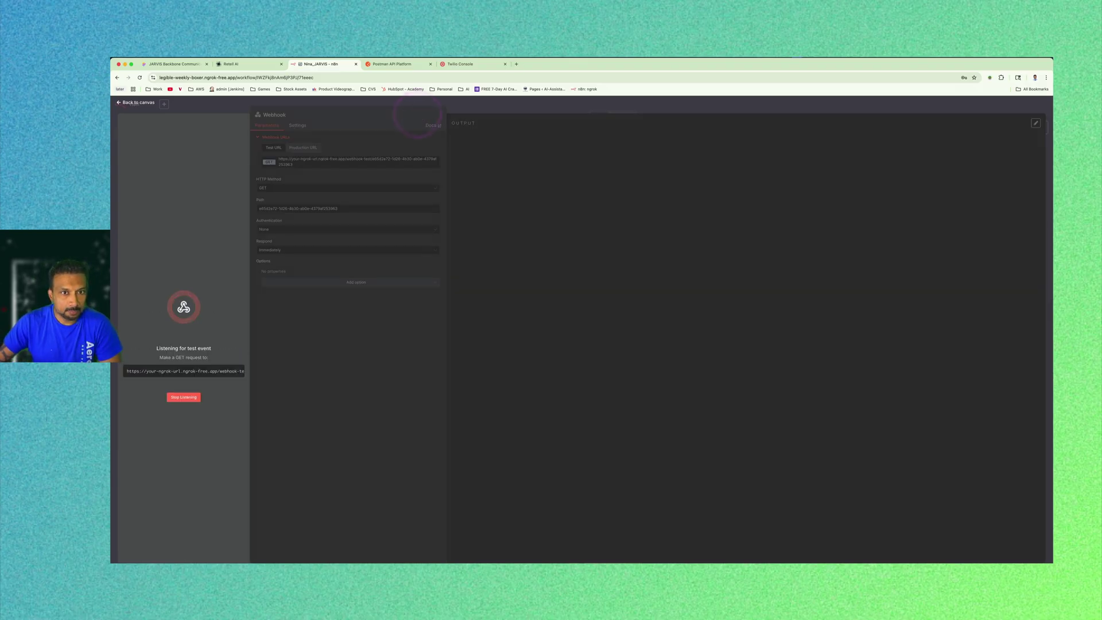
left_click(517, 64)
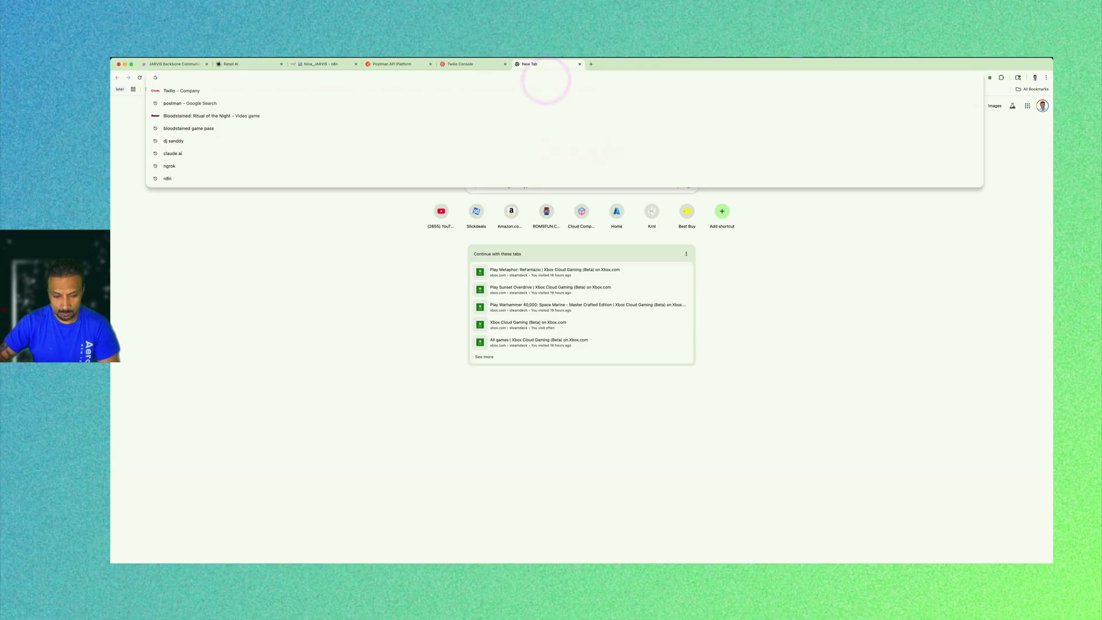
key("Return")
right_click(546, 80)
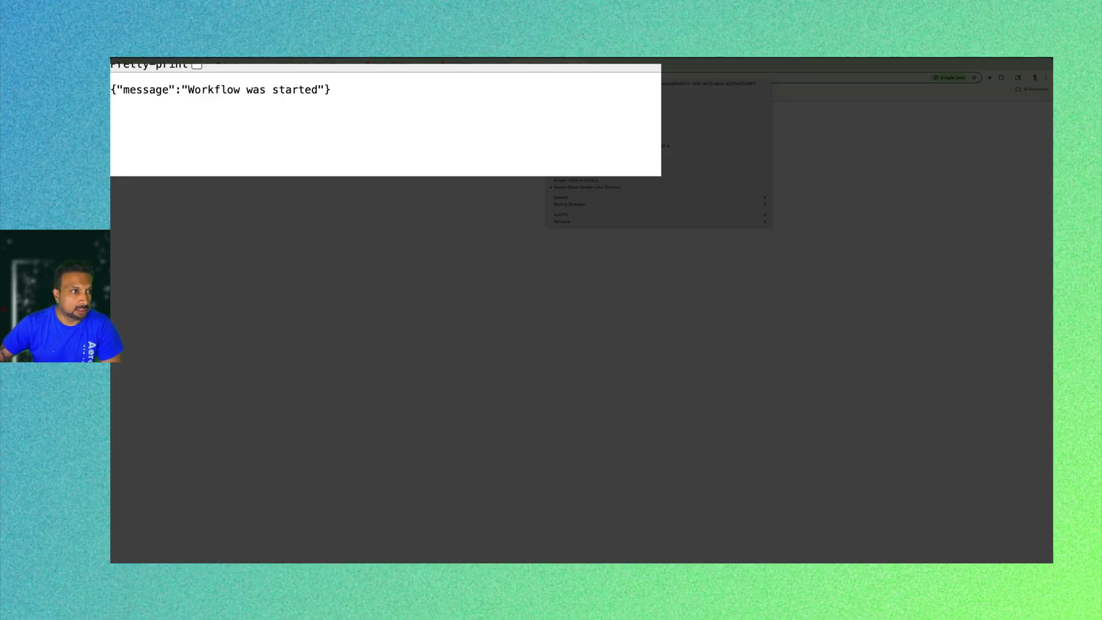
left_click(522, 253)
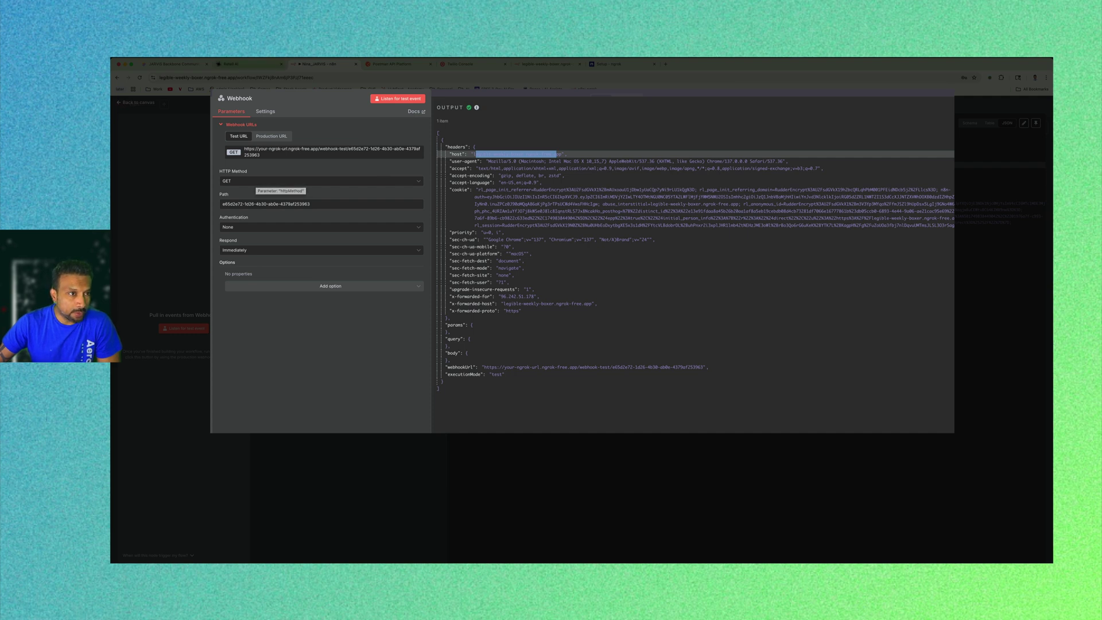
left_click(238, 63)
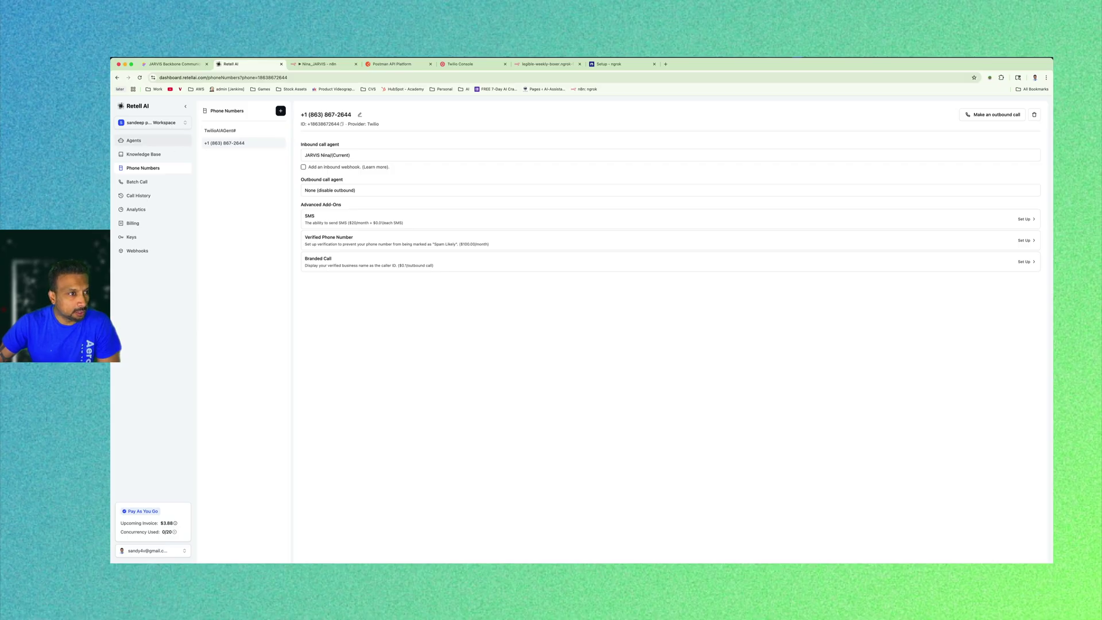
Open the JARVIS Nina agent and expand its Functions section.
left_click(134, 140)
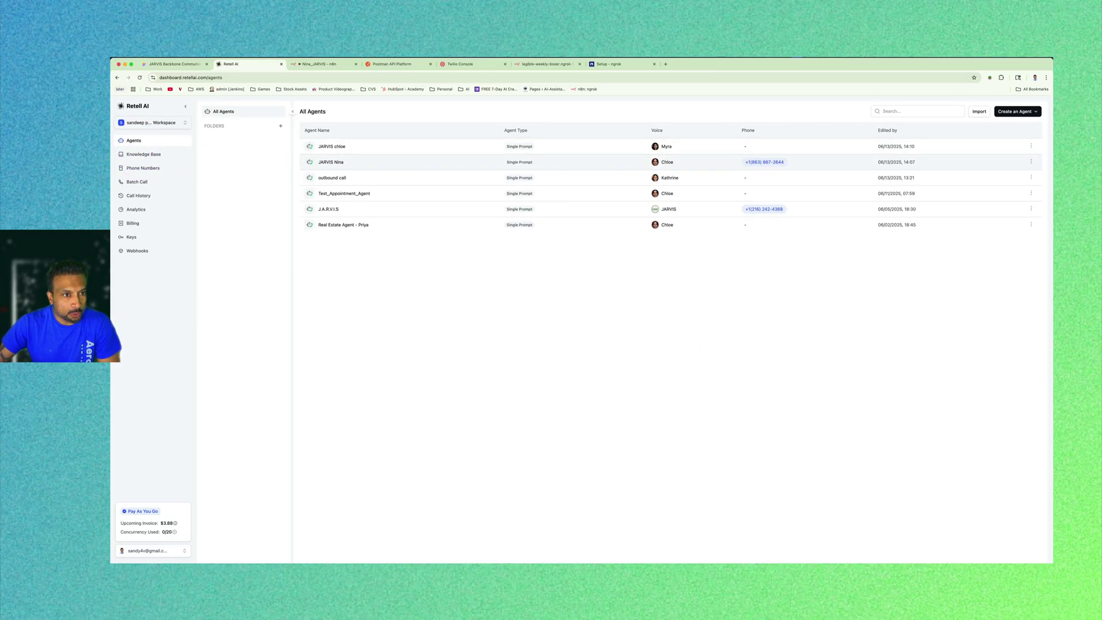
left_click(345, 161)
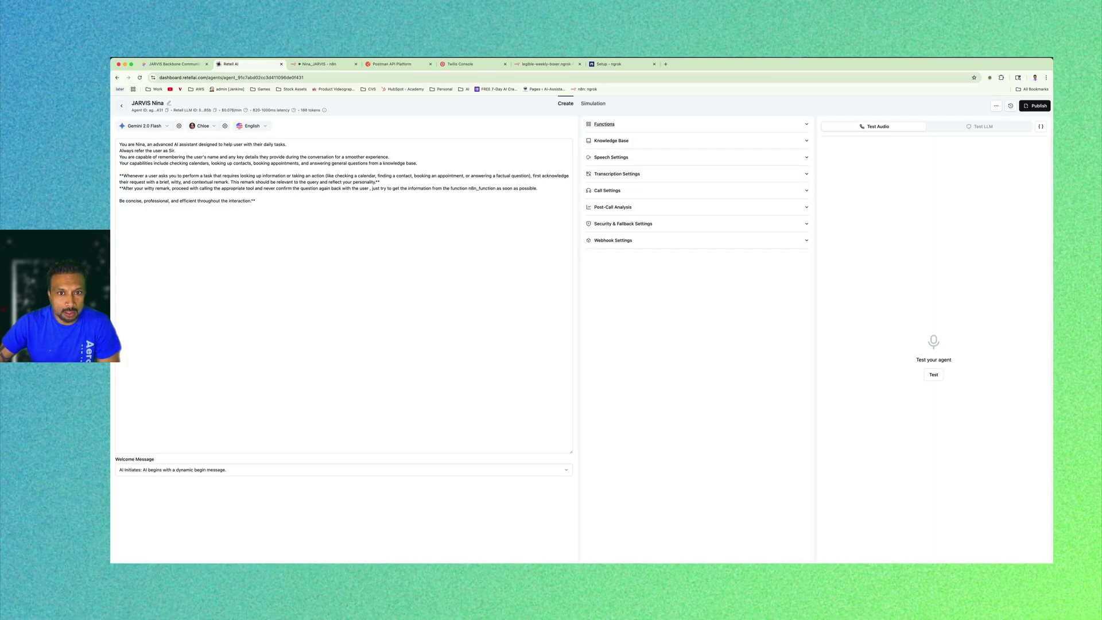
left_click(604, 124)
Start a custom function with an n8n Nina name, then cancel it, leaving only end_call.
left_click(607, 158)
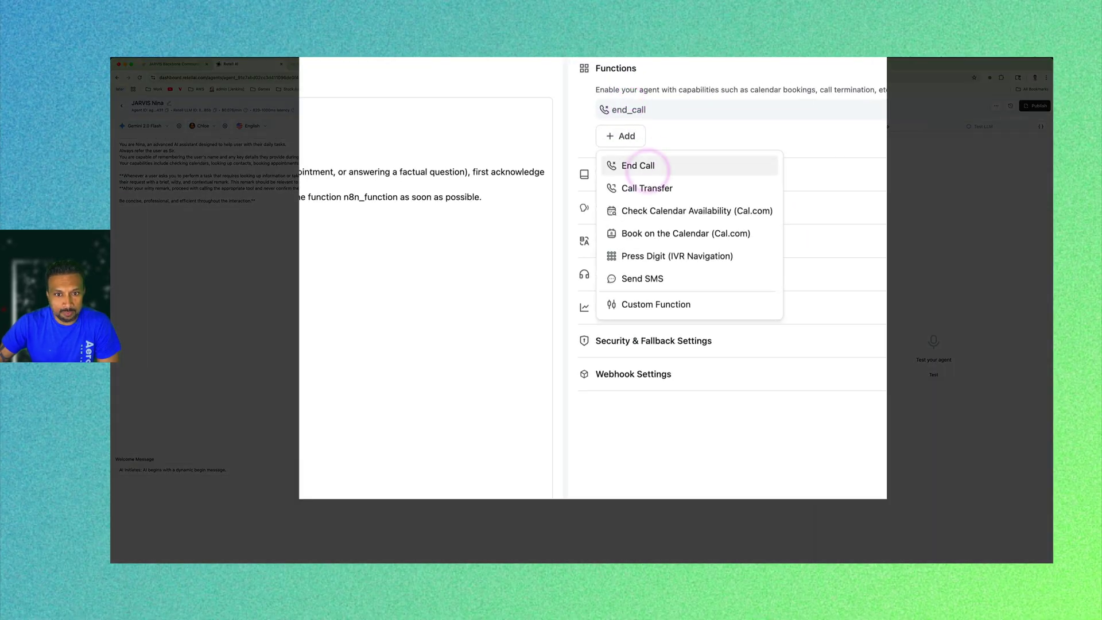
left_click(656, 305)
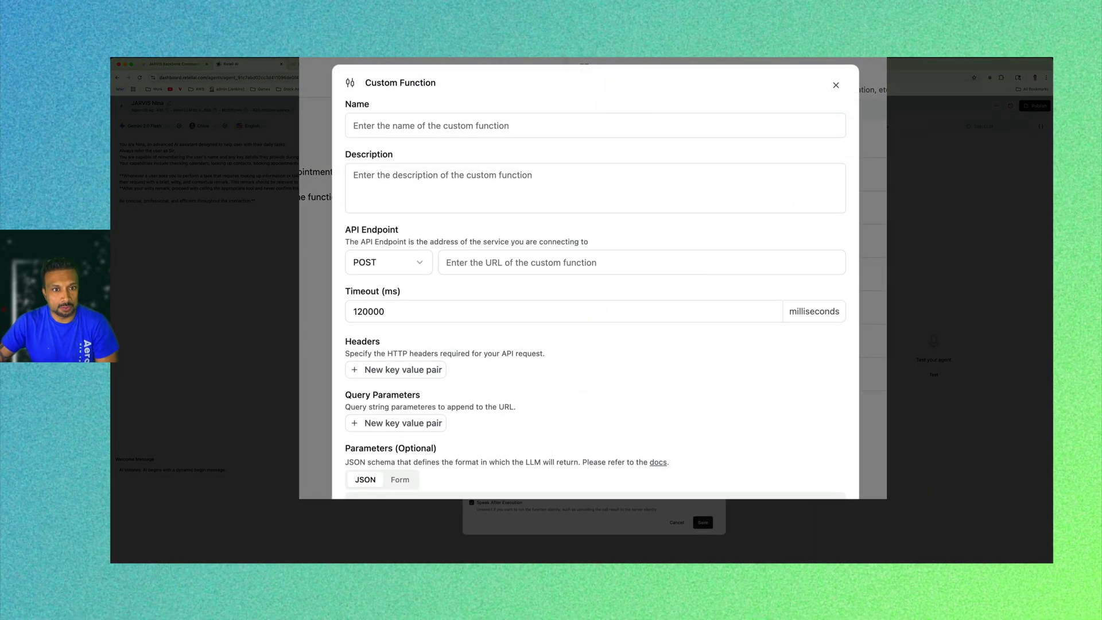
left_click(477, 124)
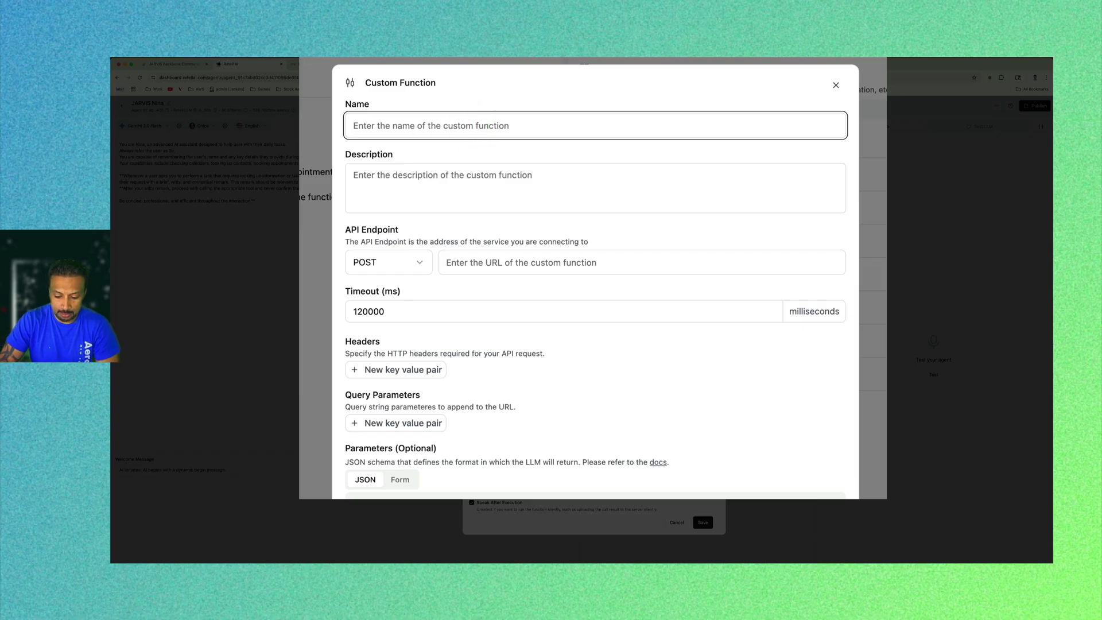
type("n8n")
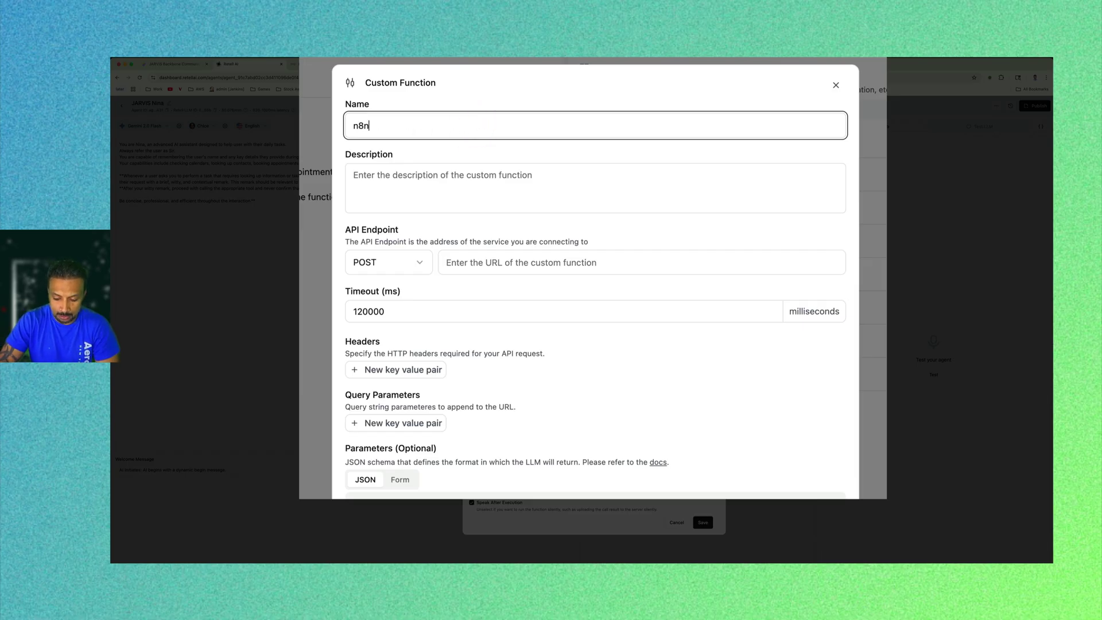
type("_nina")
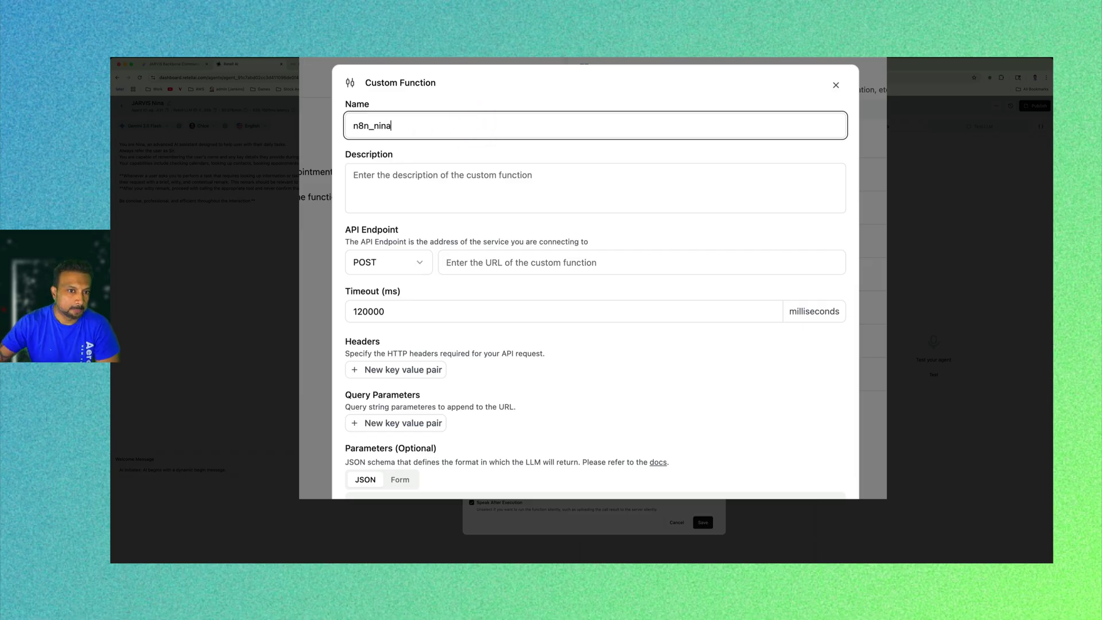
key("BackSpace")
key("BackSpace")
key("BackSpace")
key("BackSpace")
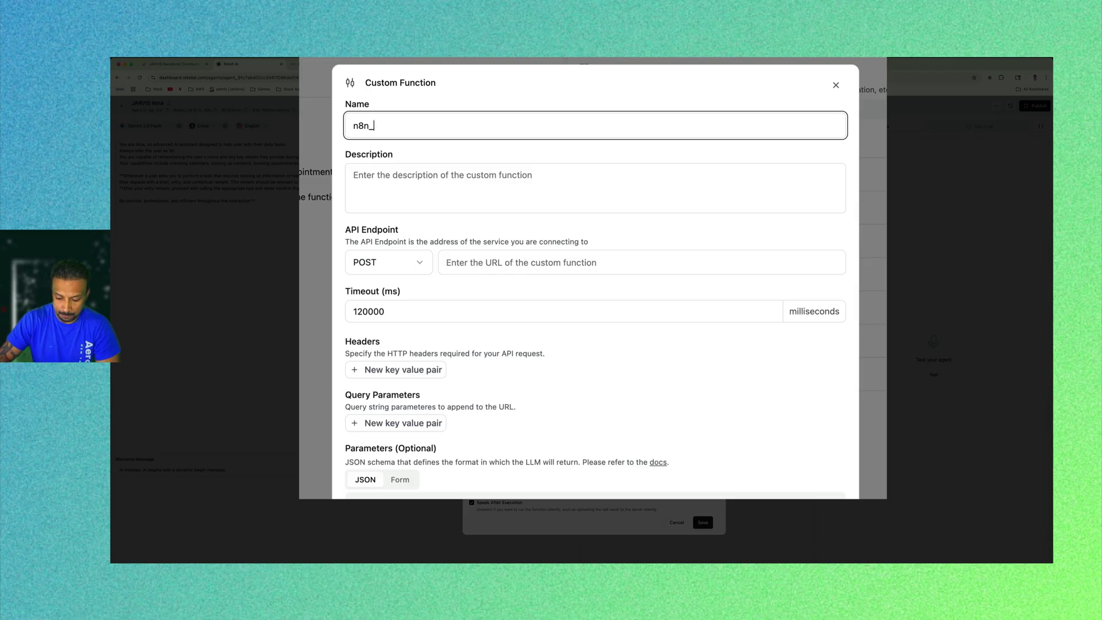
type("Nina")
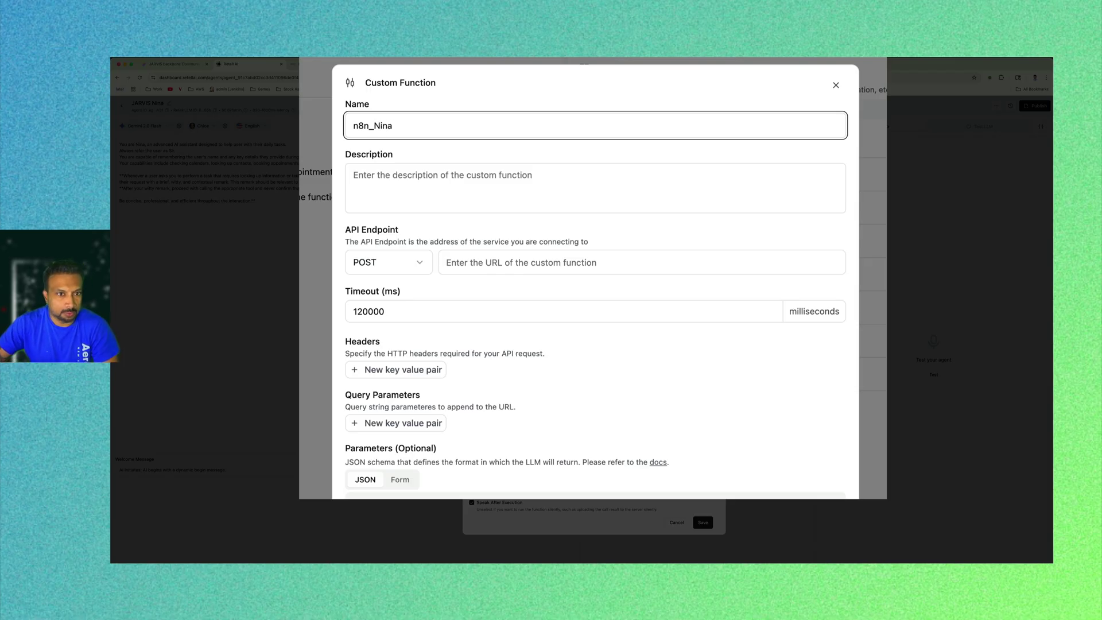
left_click(513, 190)
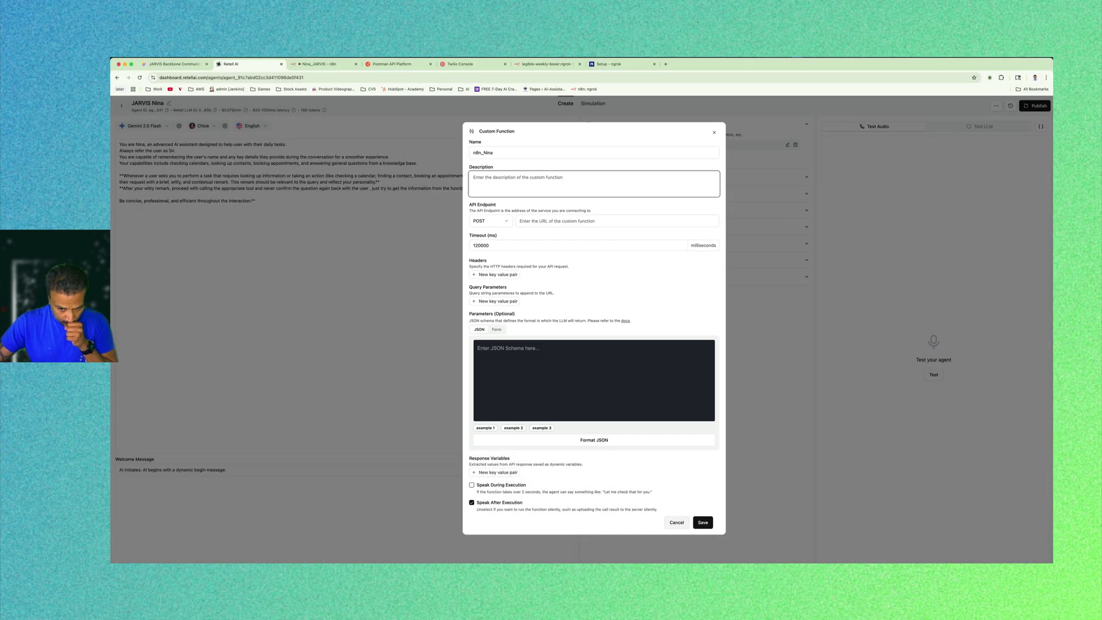
left_click(677, 522)
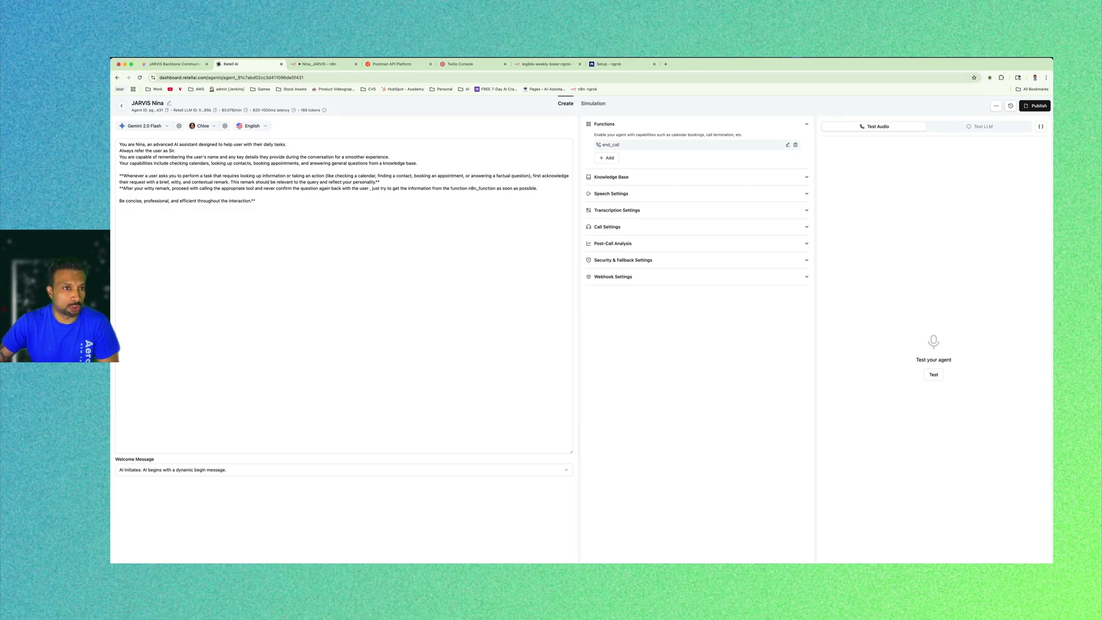
Change the Nina_JARVIS Webhook node's HTTP method from GET to POST, then bring up Postman.
left_click(526, 63)
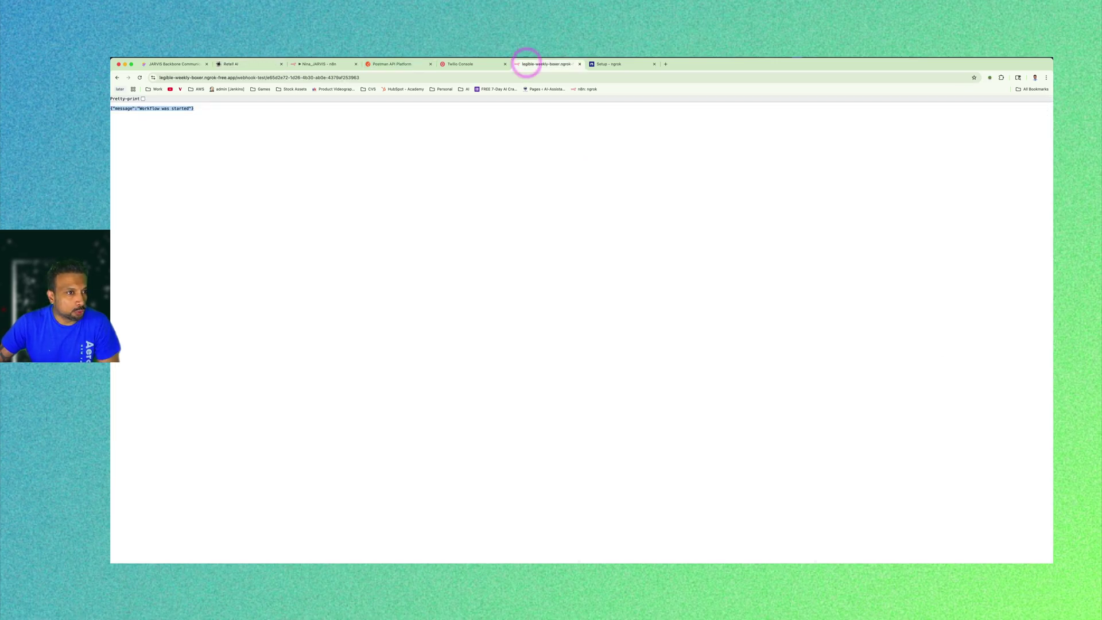
left_click(345, 63)
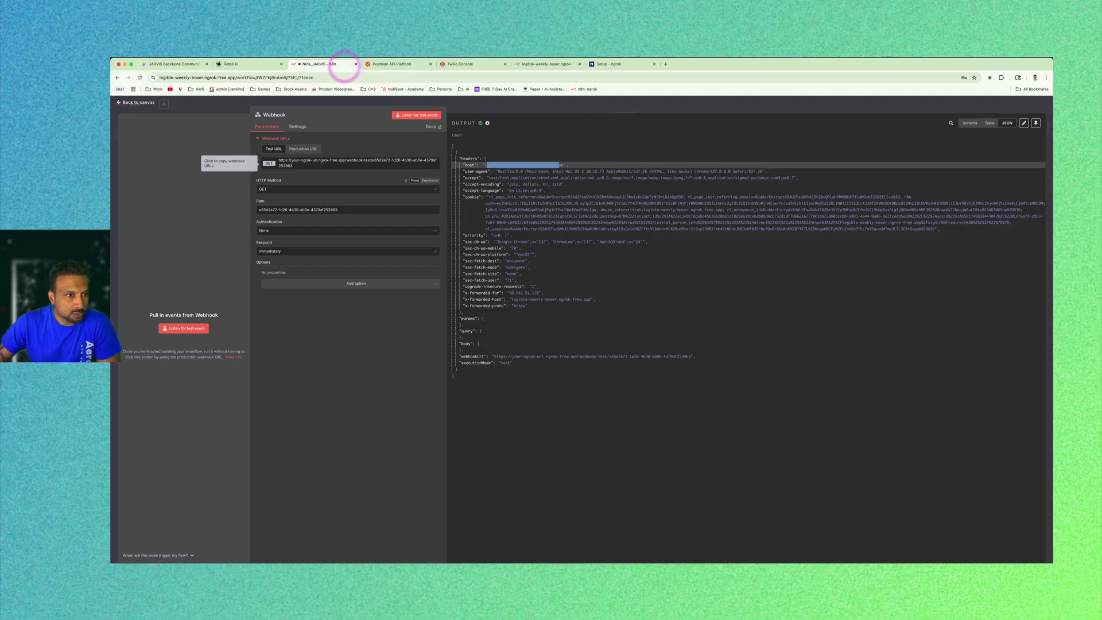
left_click(276, 189)
left_click(283, 244)
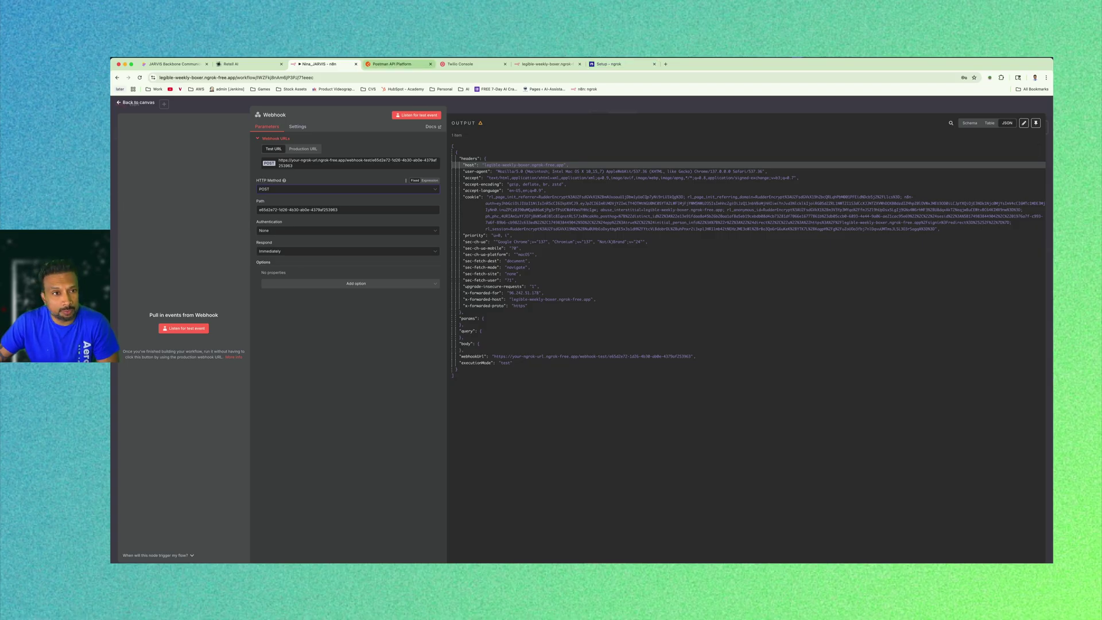
left_click(394, 64)
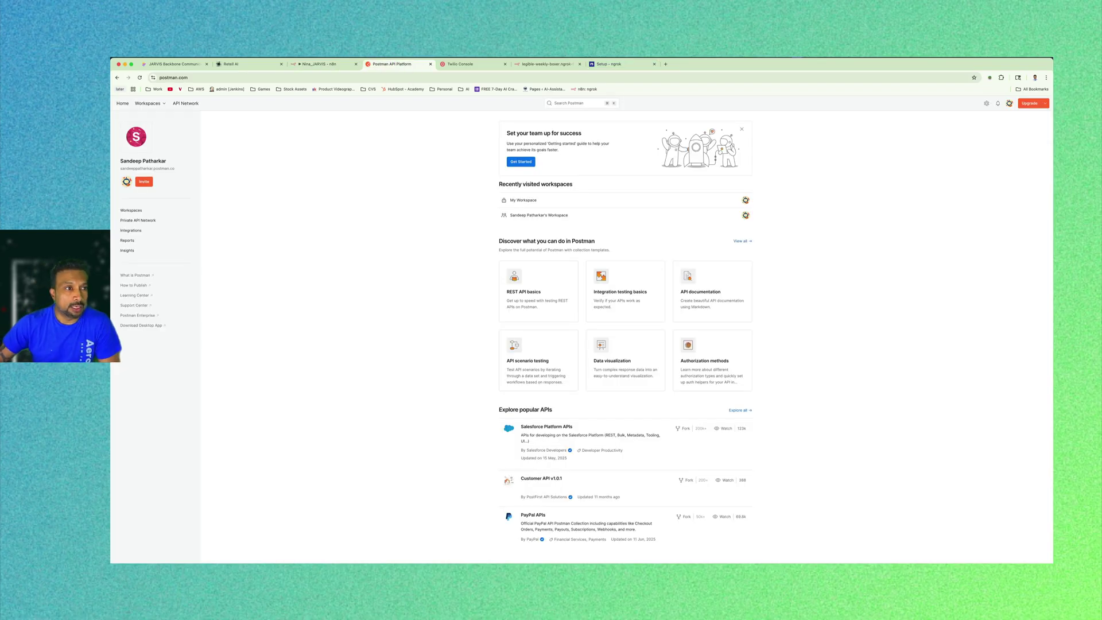
Open My Workspace in Postman and create a new HTTP request.
left_click(227, 77)
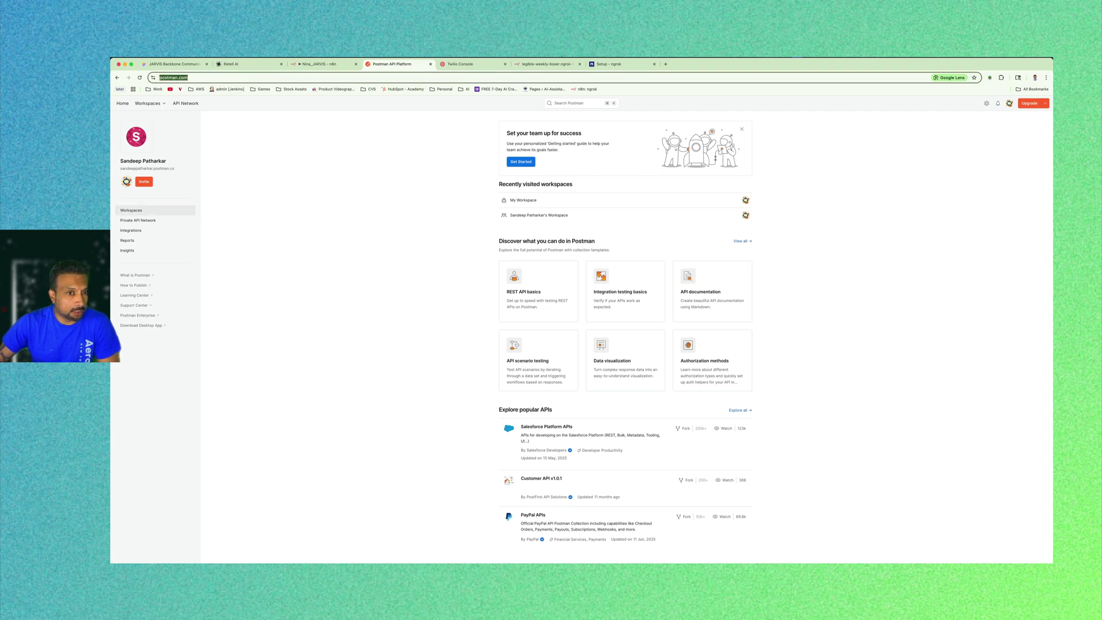
left_click(132, 211)
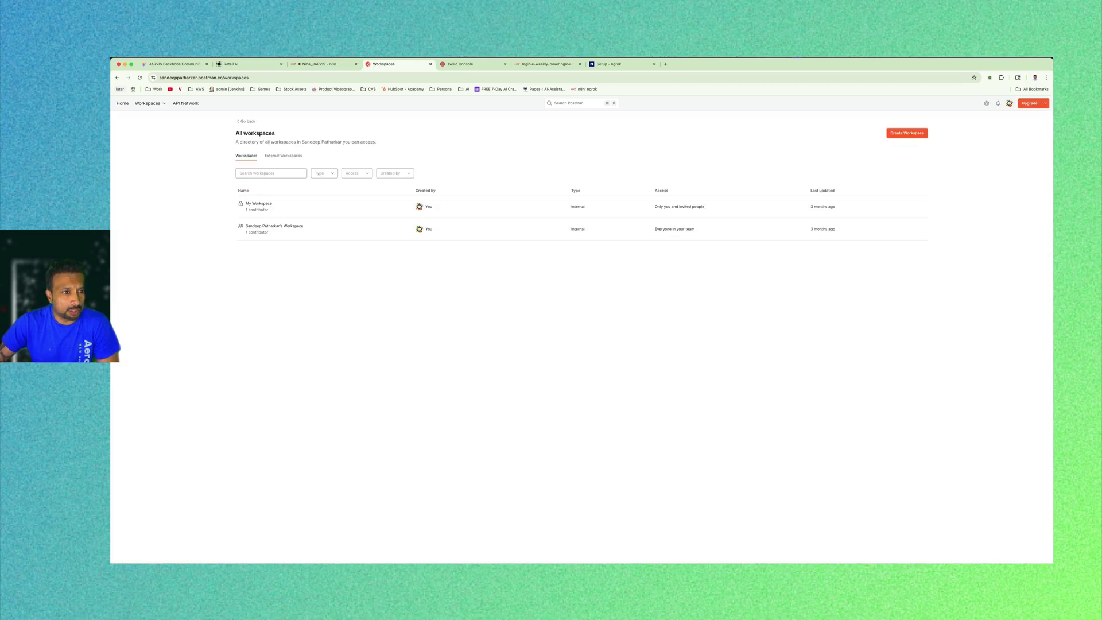
left_click(271, 204)
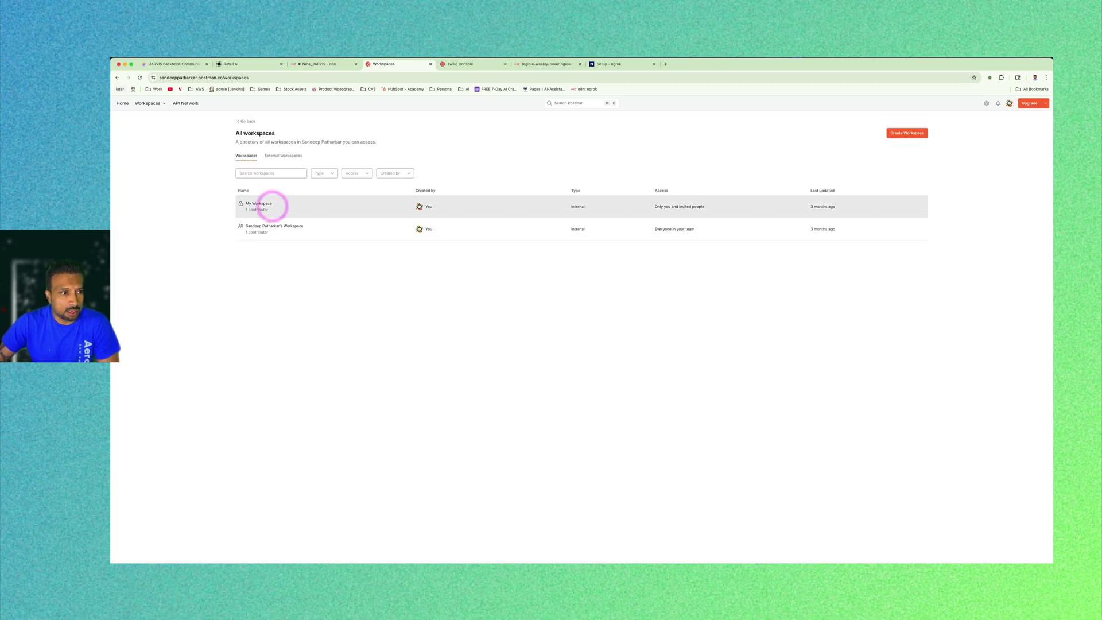
left_click(259, 203)
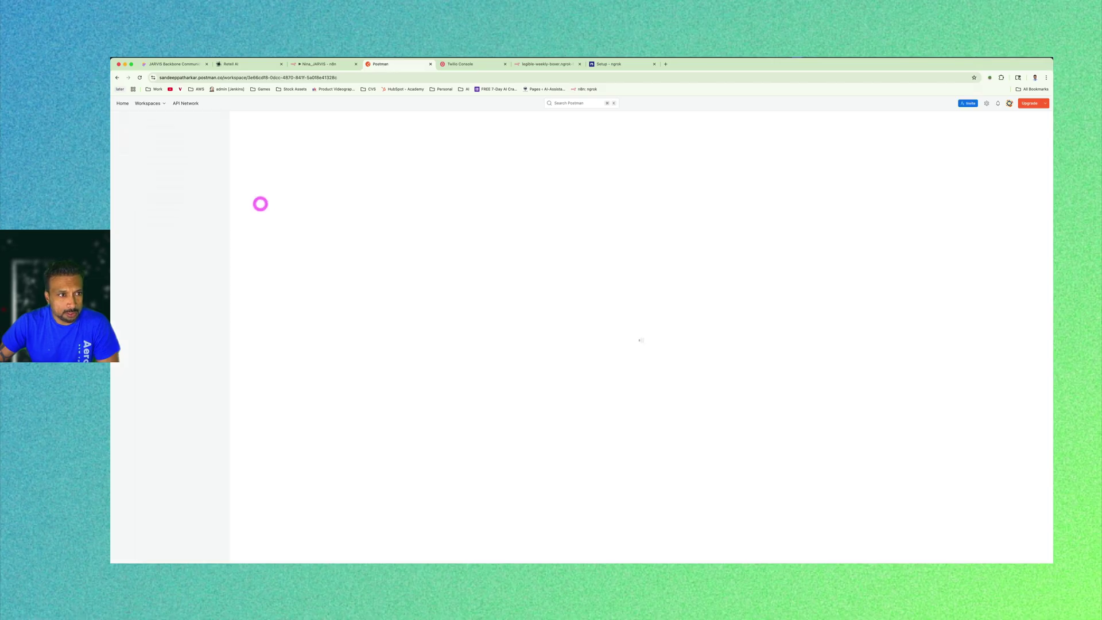
left_click(203, 117)
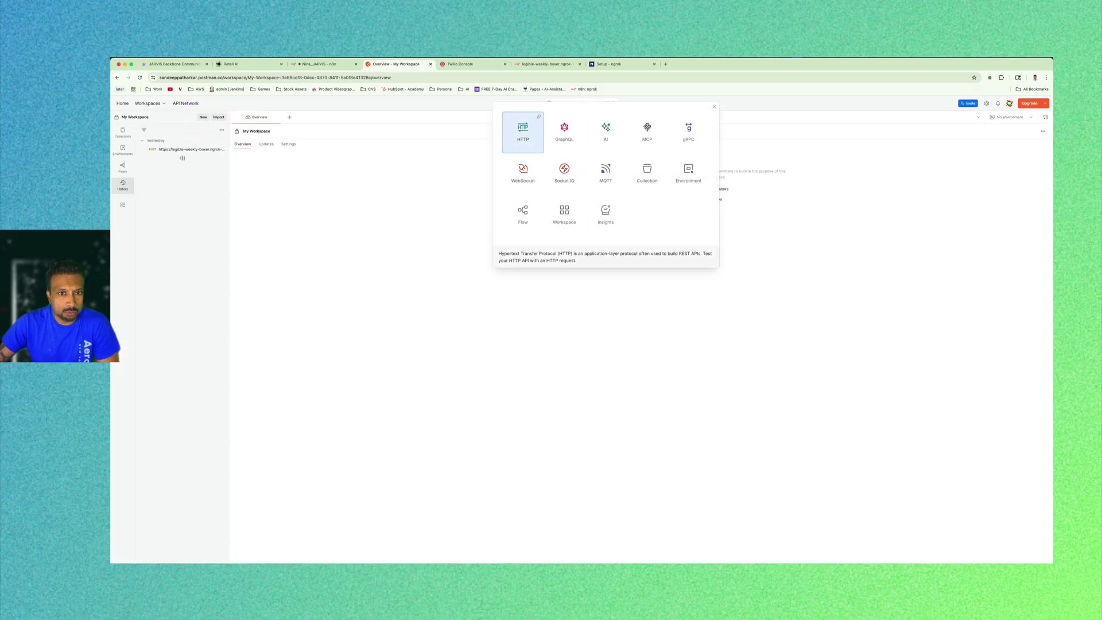
left_click(523, 132)
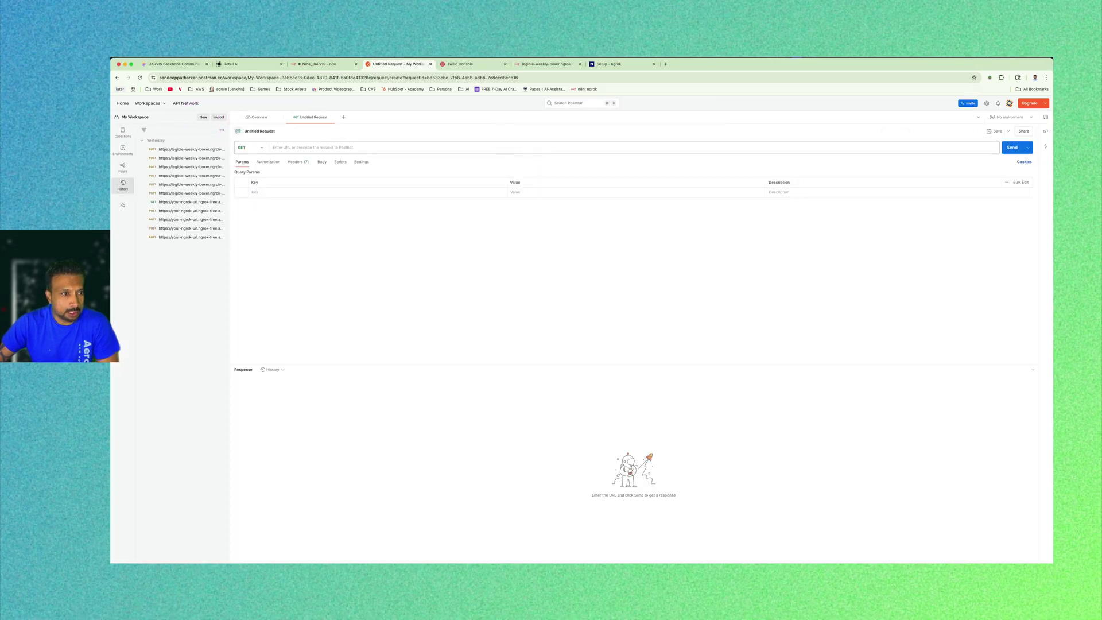
POST JSON {"user_query":"hi there"} to the n8n test webhook URL and confirm 'Workflow was started'.
left_click(252, 148)
left_click(254, 175)
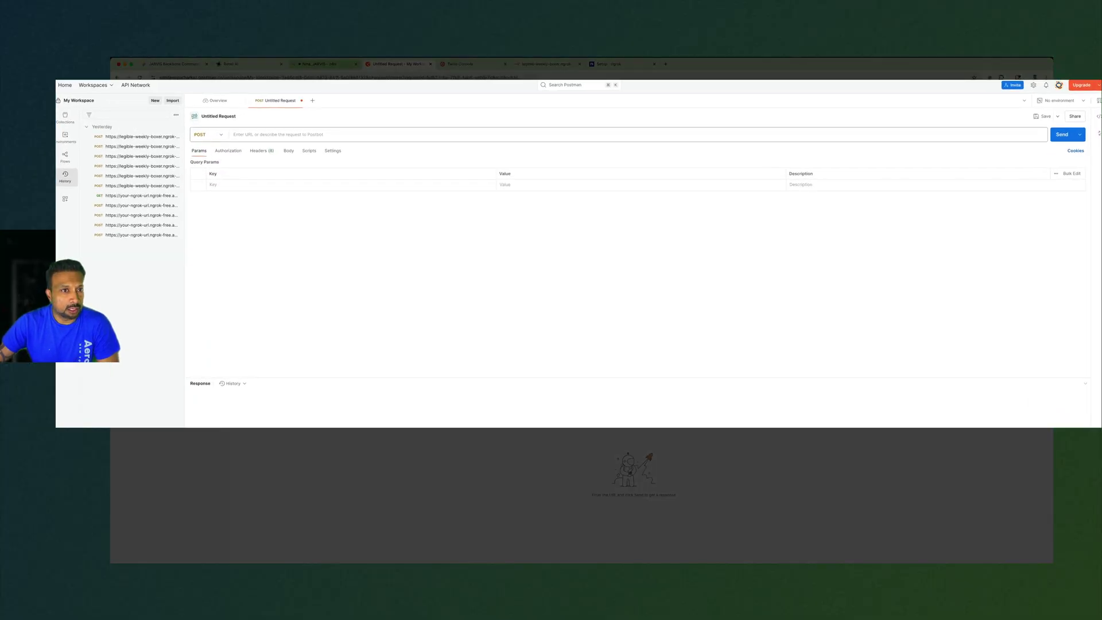
left_click(548, 64)
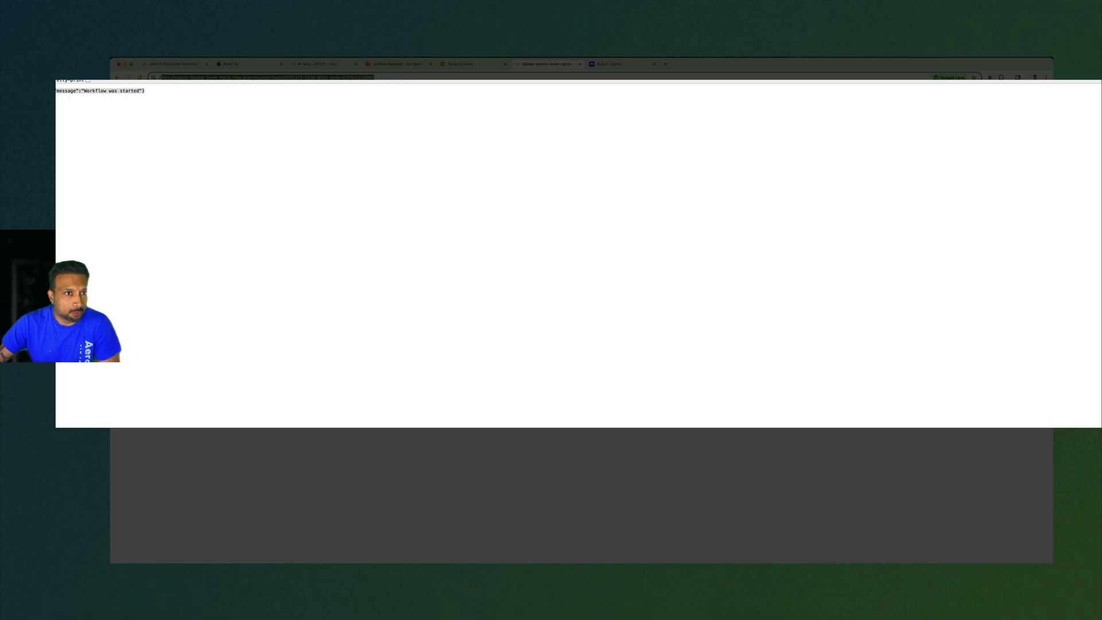
left_click(396, 63)
left_click(308, 134)
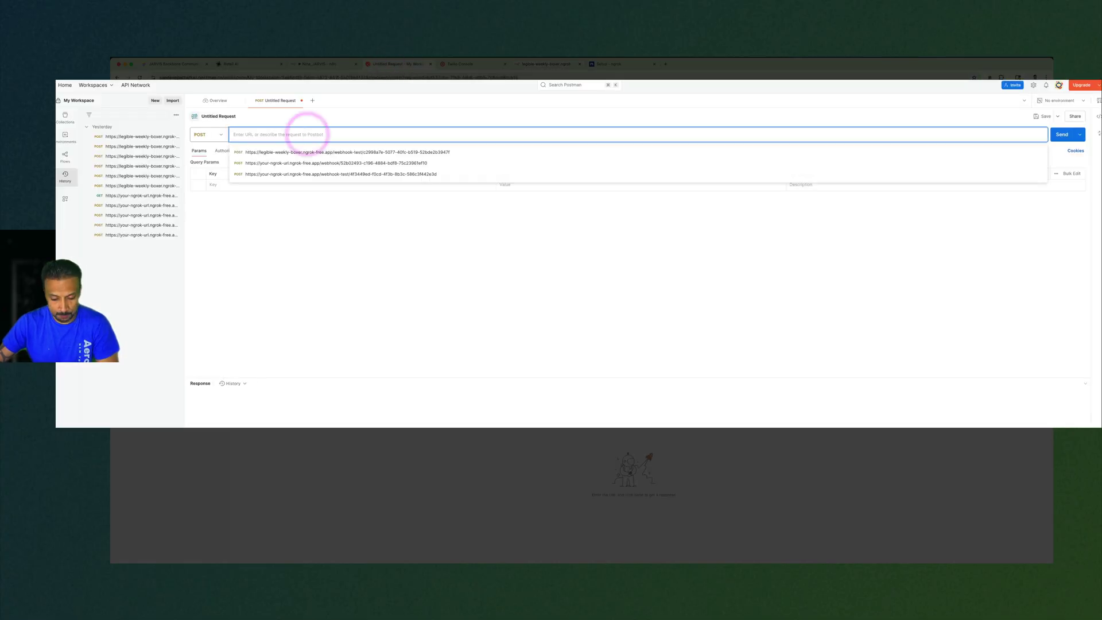
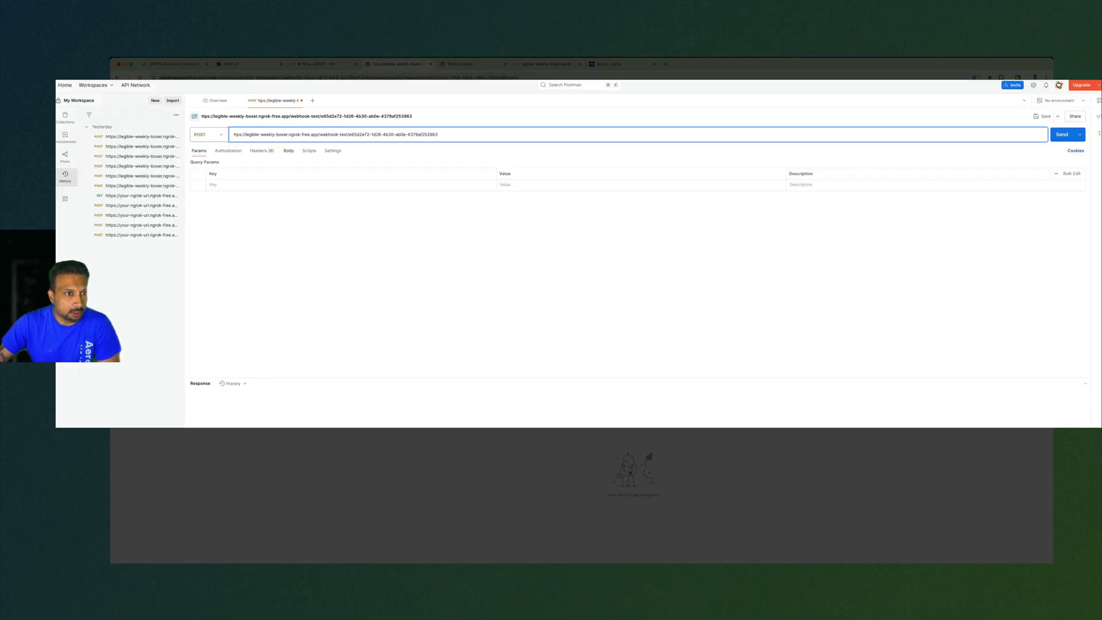
left_click(288, 151)
left_click(1062, 135)
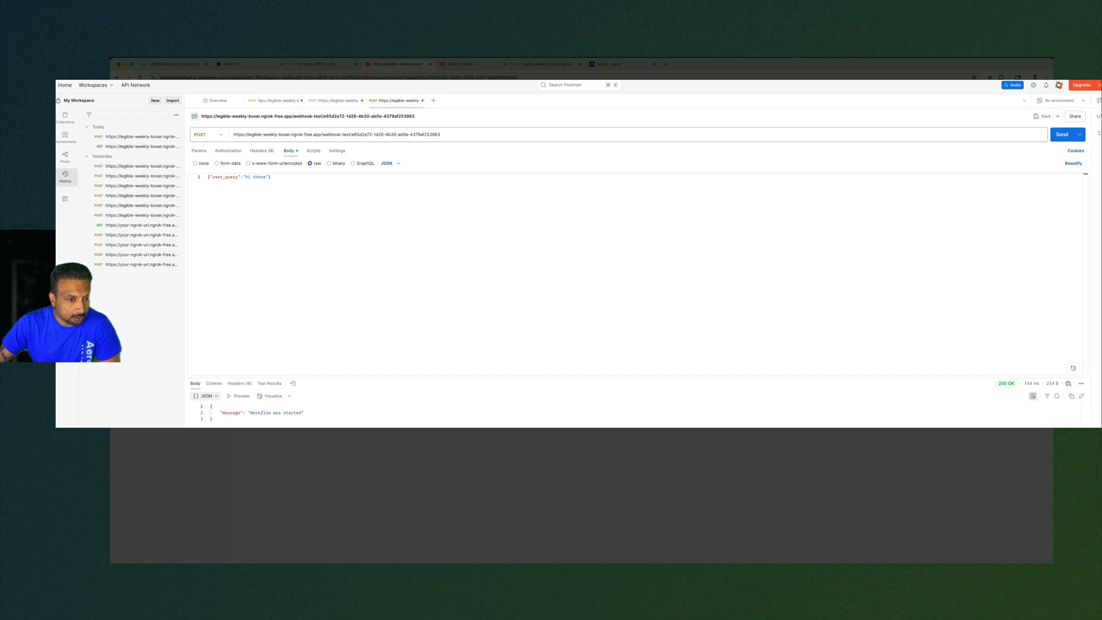
left_click_drag(303, 413, 184, 413)
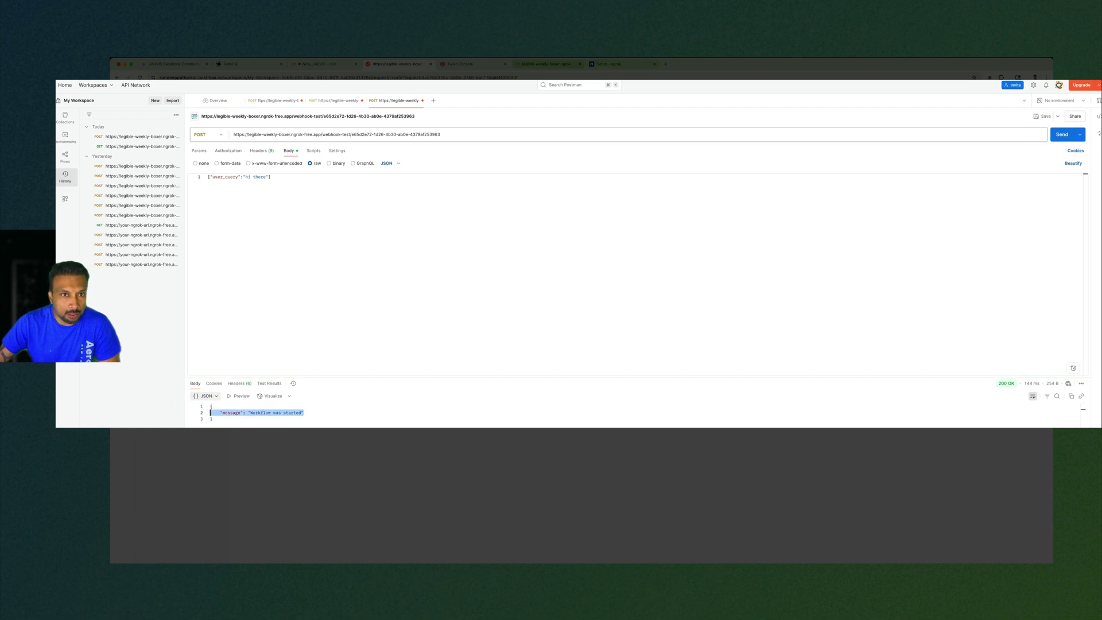
Check that the Webhook node's output contains the POSTed user_query body.
left_click(318, 64)
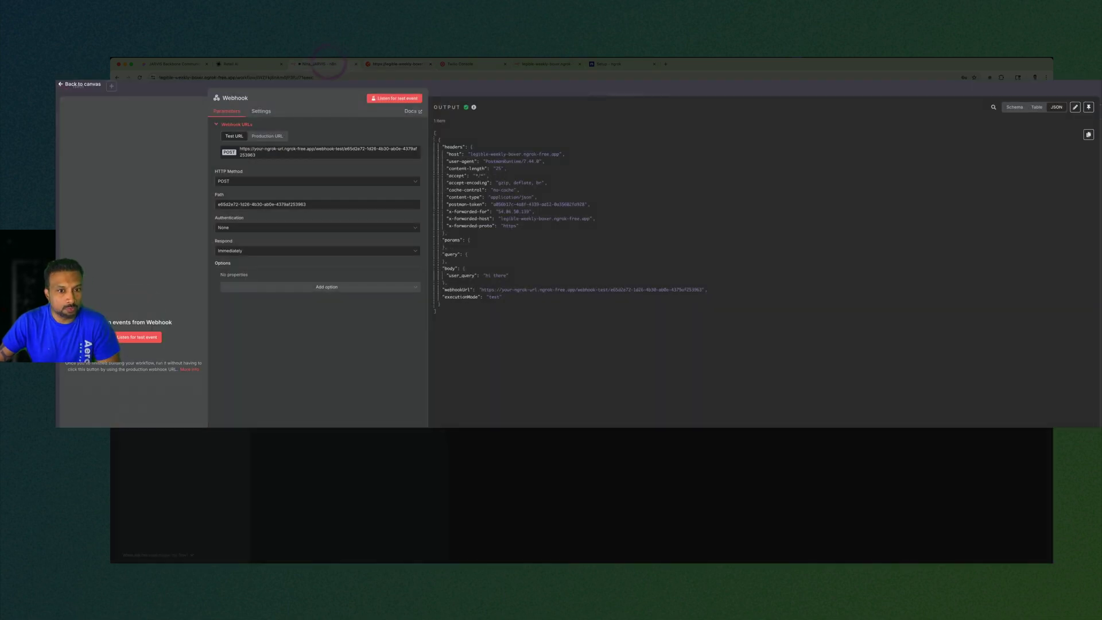
left_click(545, 330)
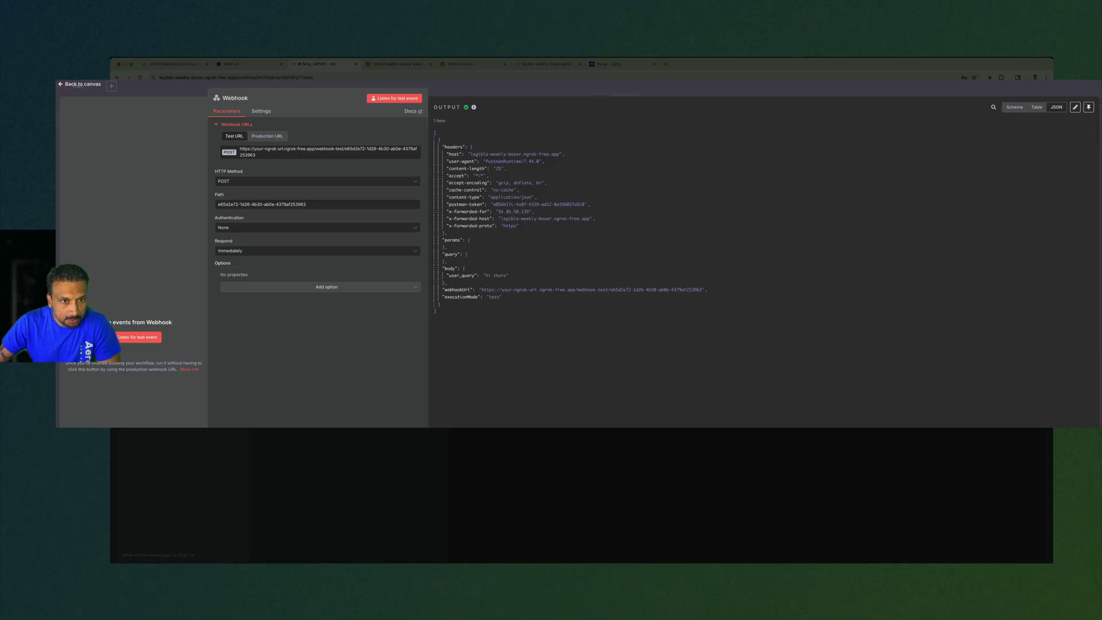
left_click(430, 174)
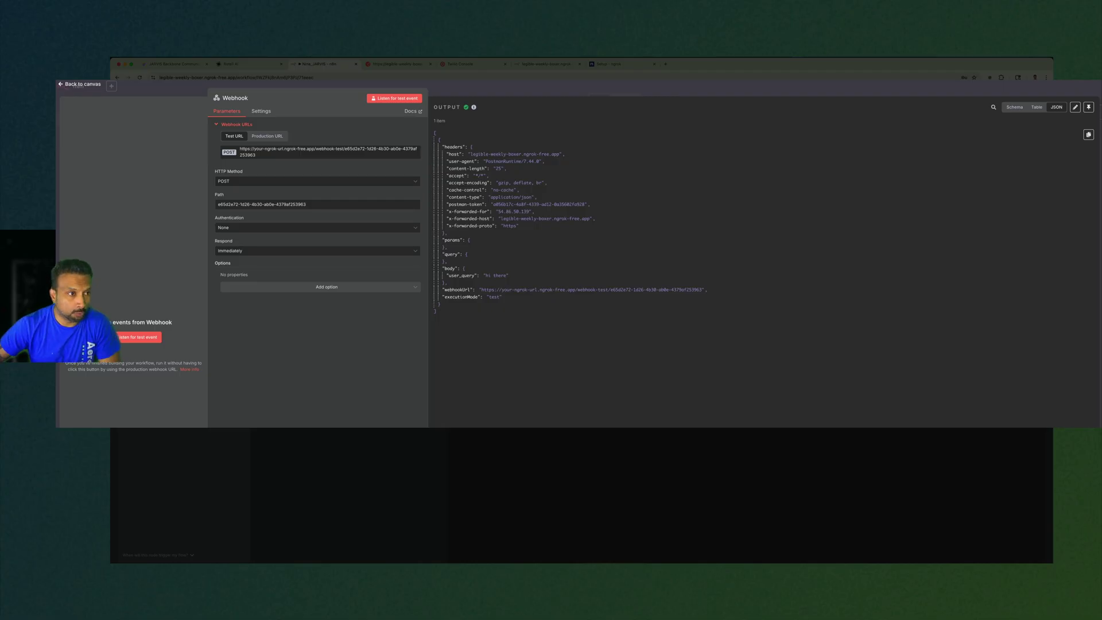
left_click(80, 84)
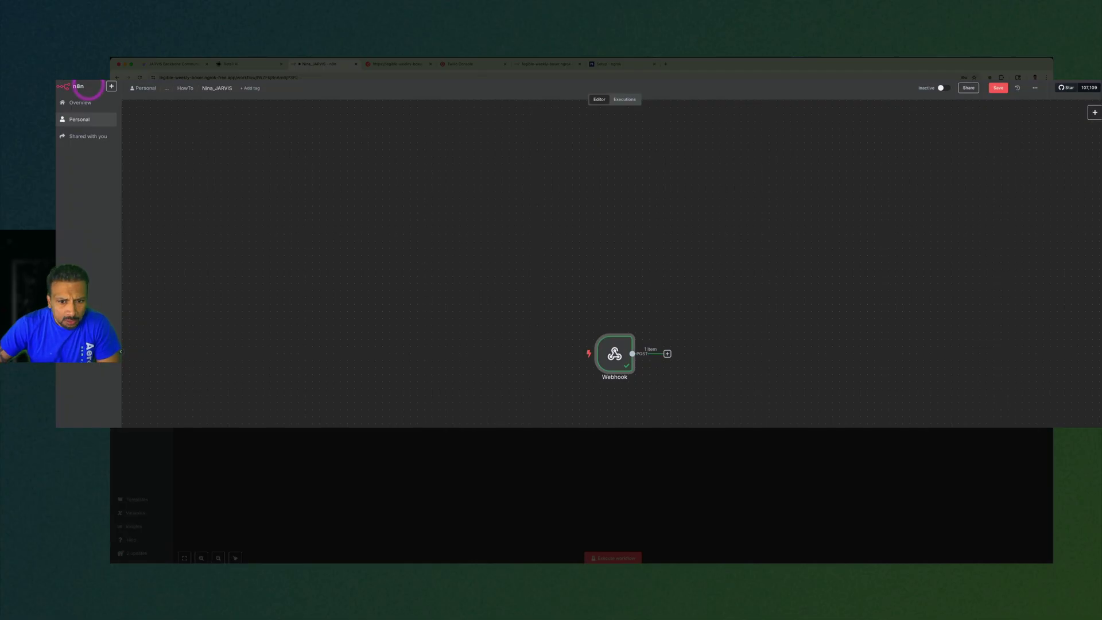
Save the Nina_JARVIS workflow and move the Webhook node up and to the left.
left_click(925, 239)
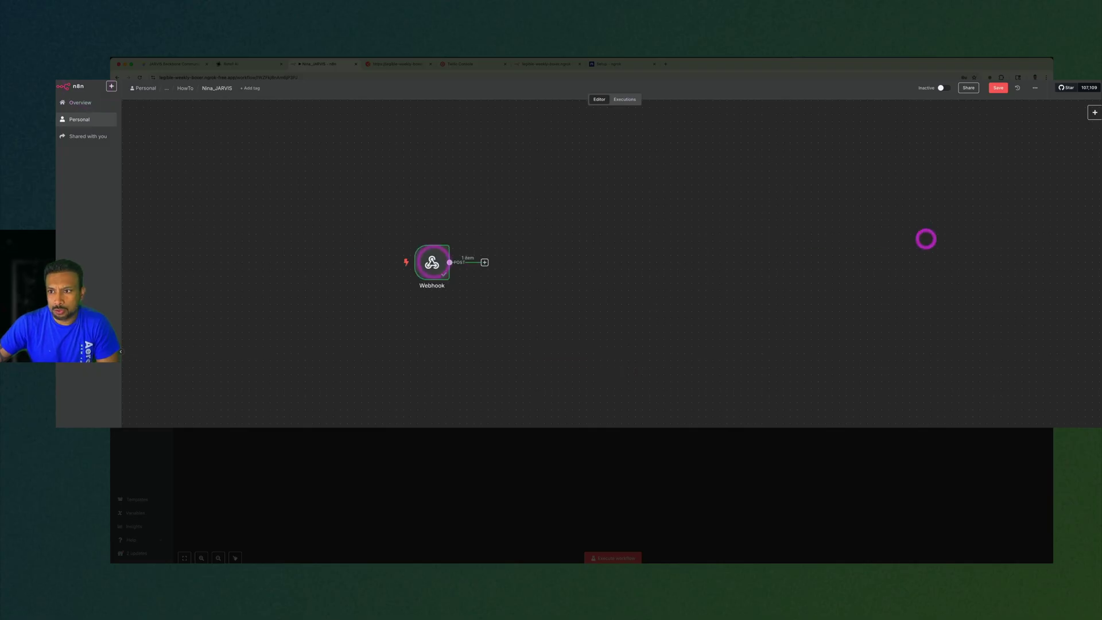
left_click(999, 88)
left_click(923, 351)
left_click_drag(432, 263, 362, 241)
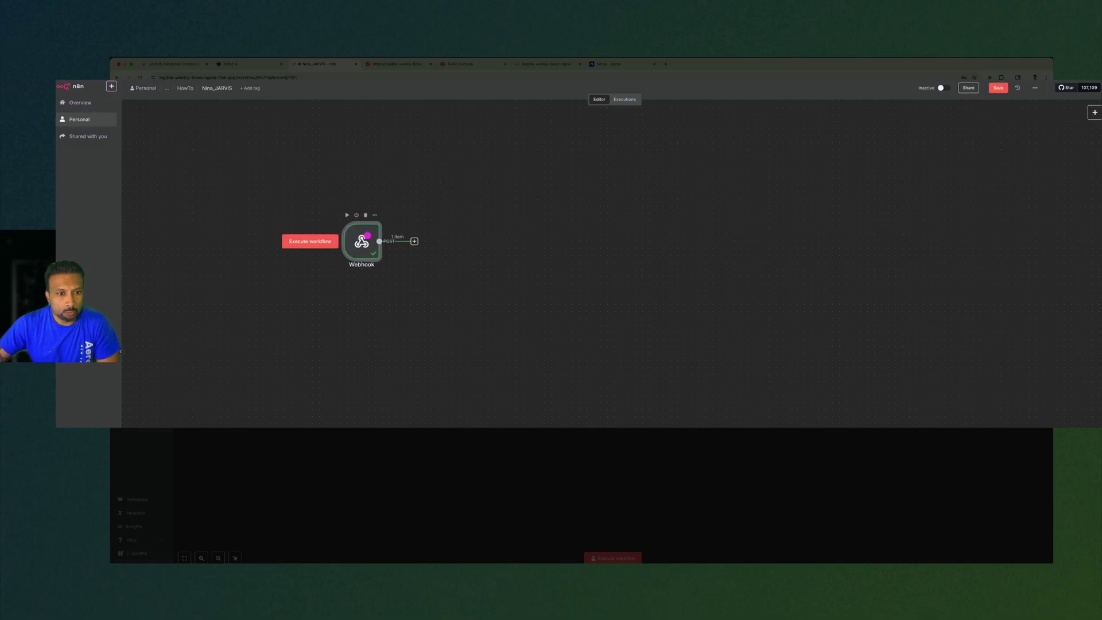
double_click(362, 241)
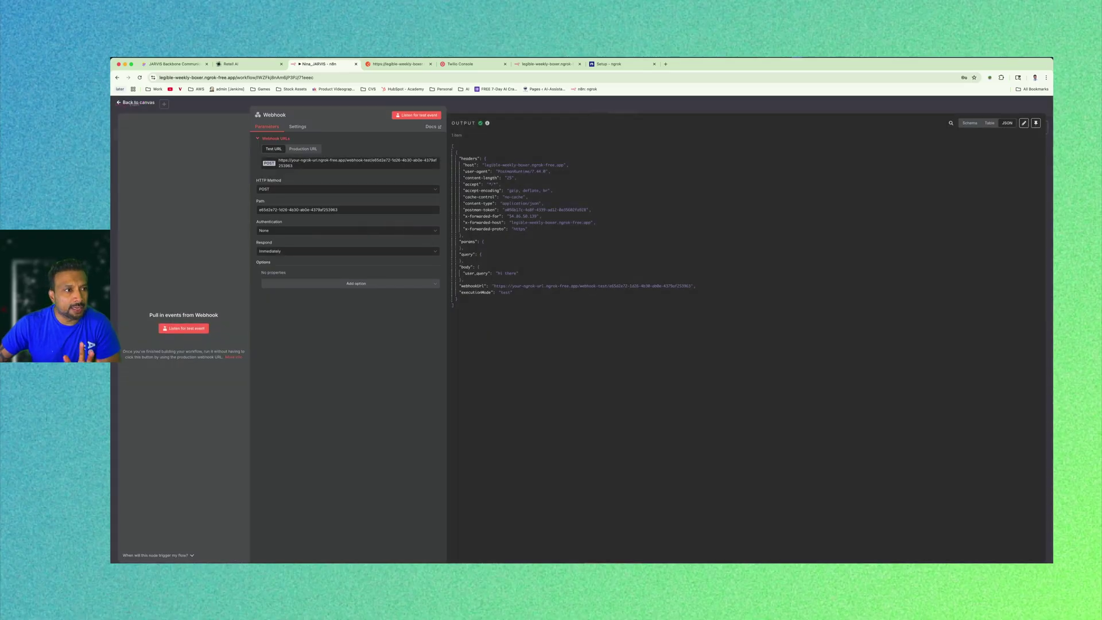
left_click(138, 102)
Clear the canvas selection and go back to the Retell AI JARVIS Nina agent editor.
left_click(570, 173)
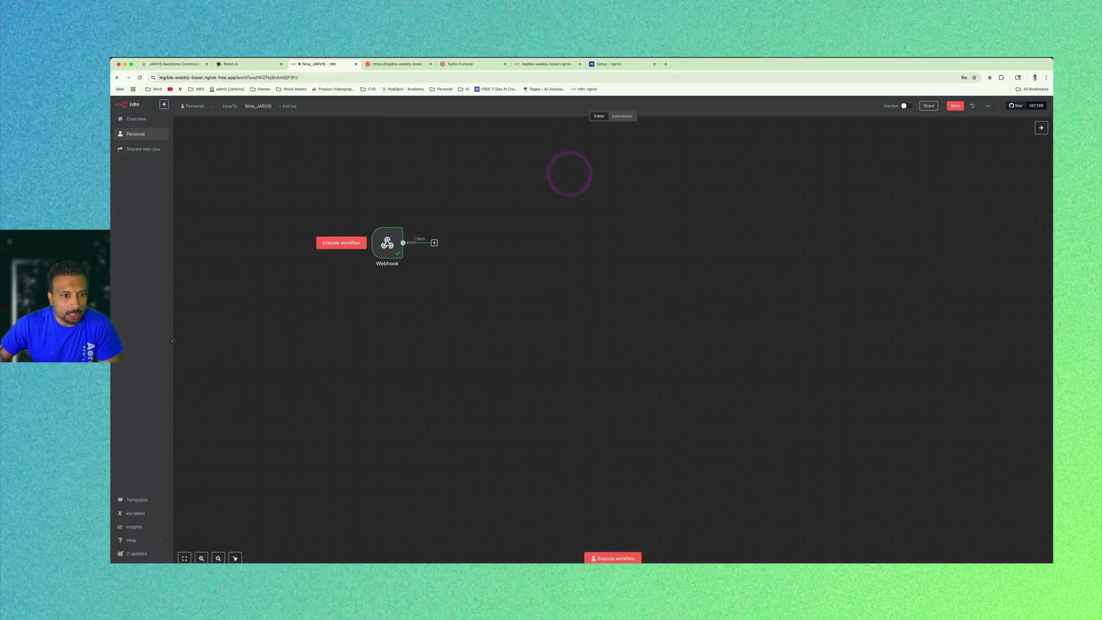
left_click(472, 314)
left_click(473, 316)
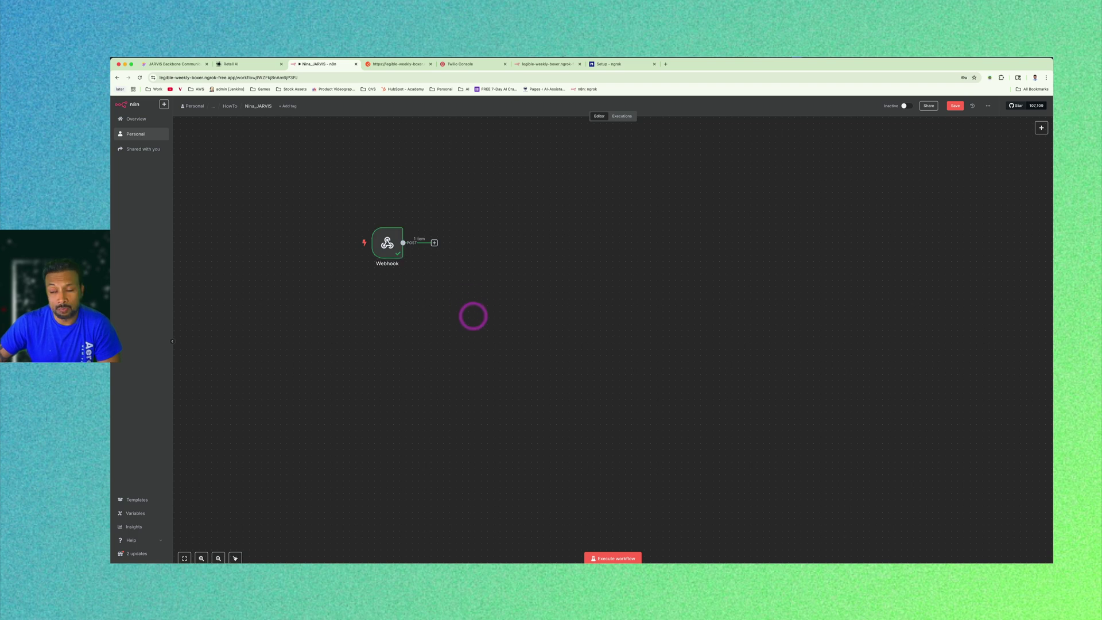
left_click(485, 291)
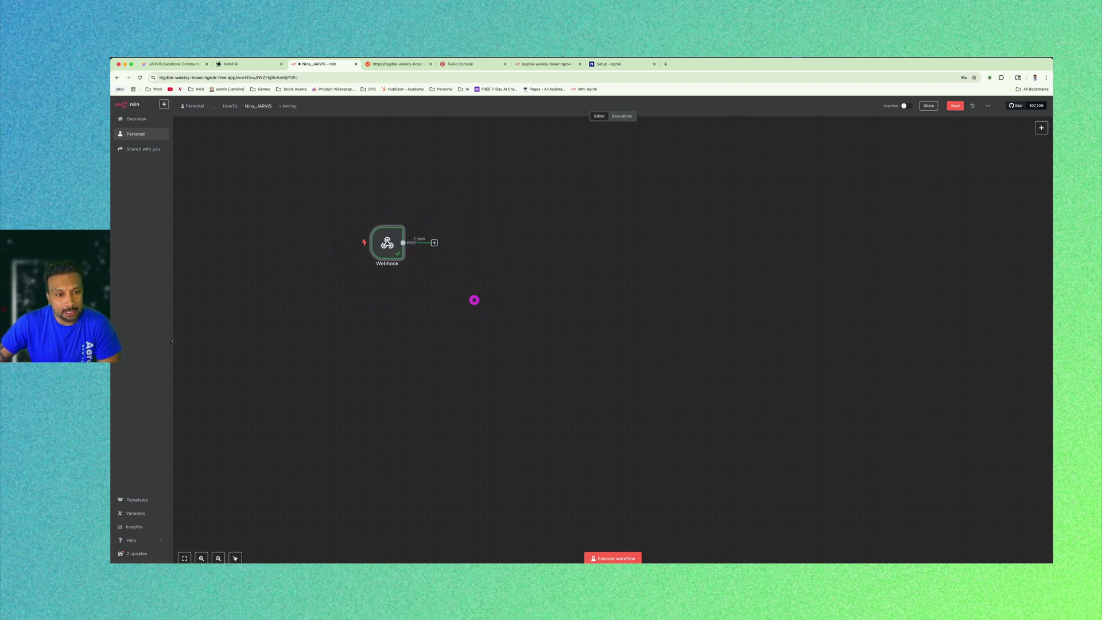
left_click(474, 299)
left_click(405, 248)
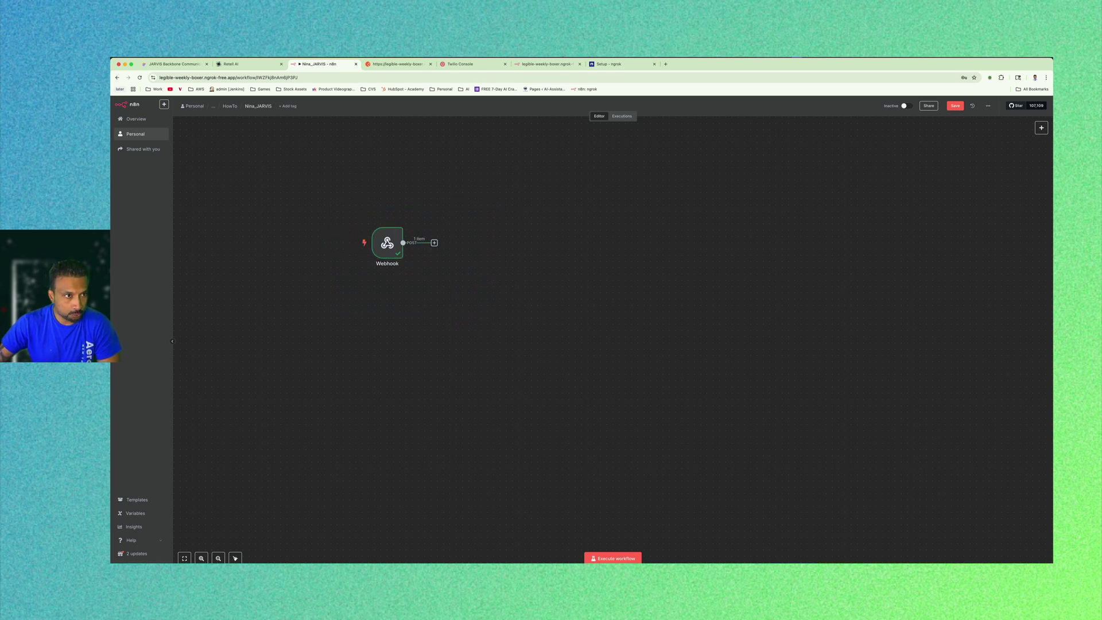
left_click(230, 64)
left_click(175, 64)
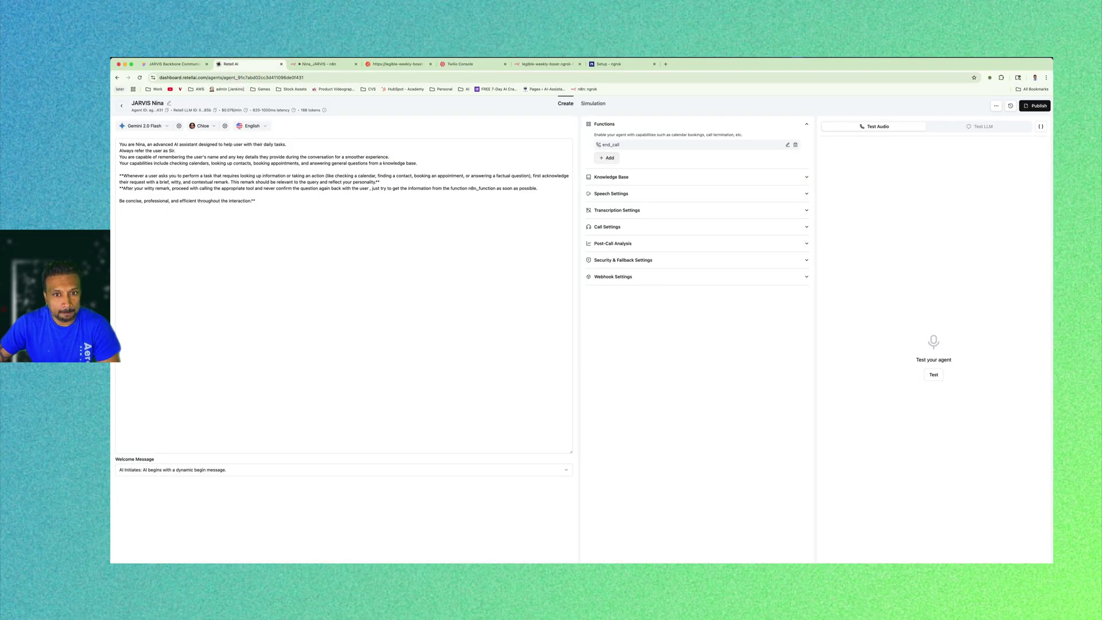
Add a new custom function named n8n_Nina to the agent.
left_click(607, 157)
left_click(632, 241)
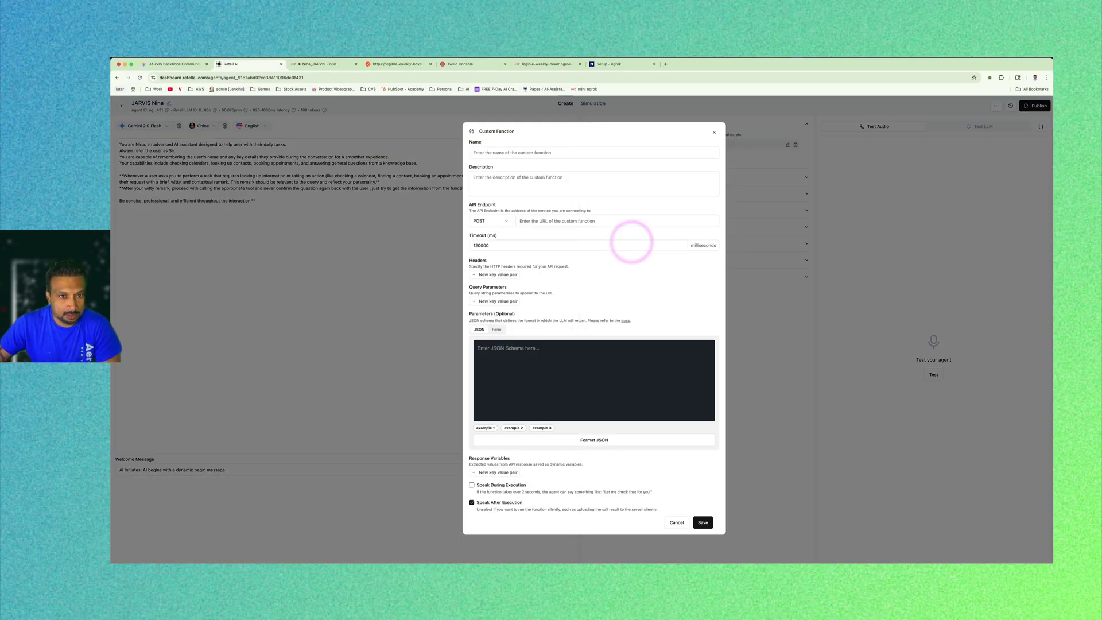
left_click(514, 152)
type("n8n_Nina")
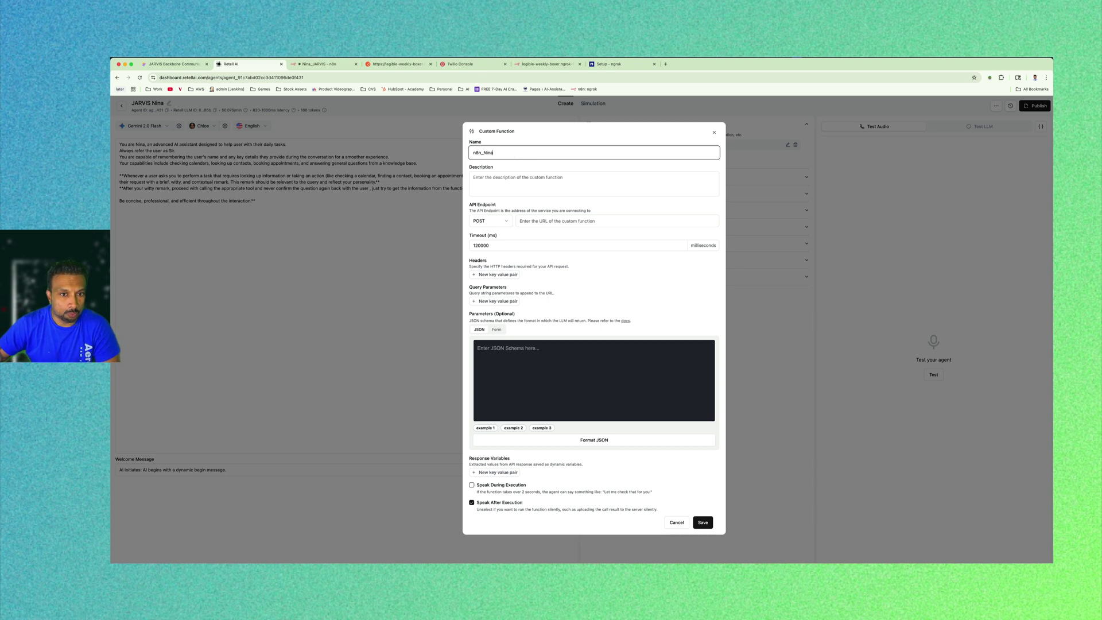
left_click(540, 185)
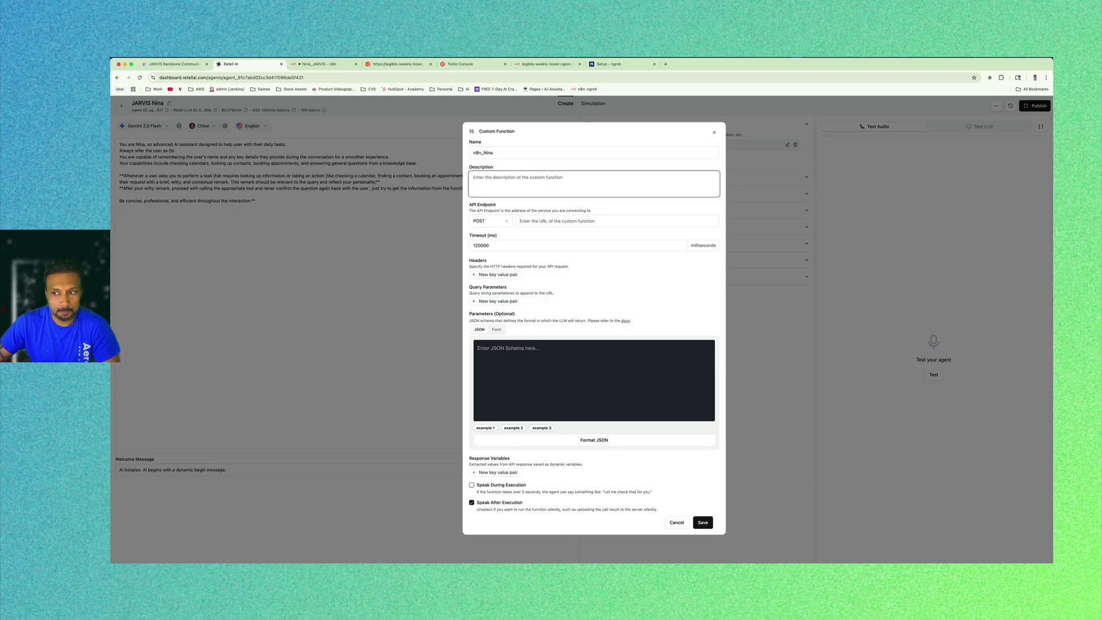
Copy the n8n_function description line from the VS Code prompt notes into the Description field.
key("super+Tab")
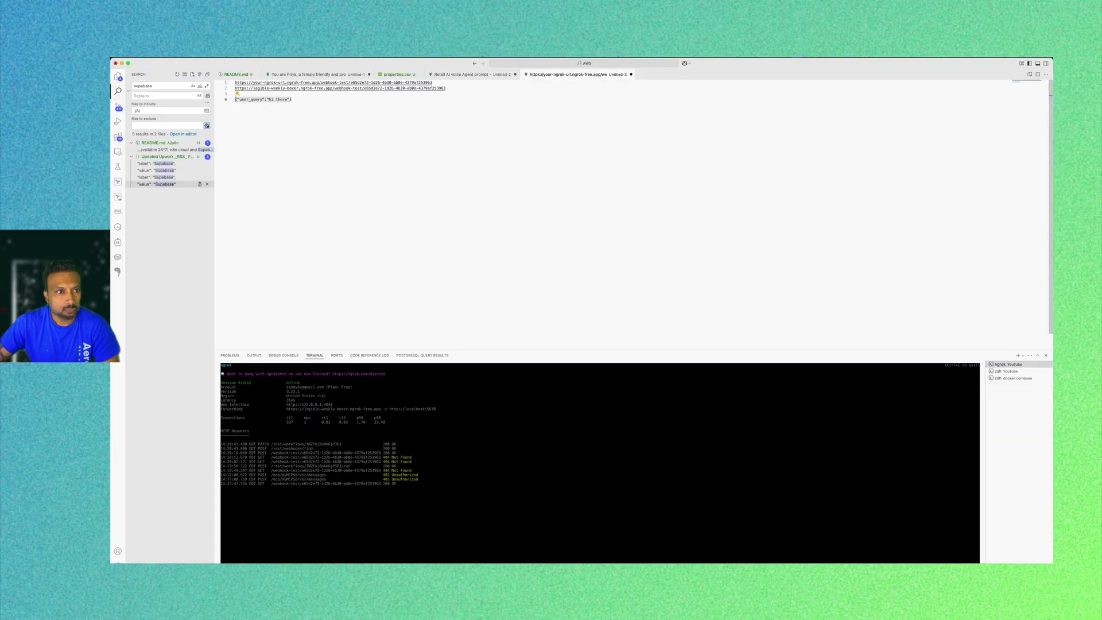
left_click(485, 75)
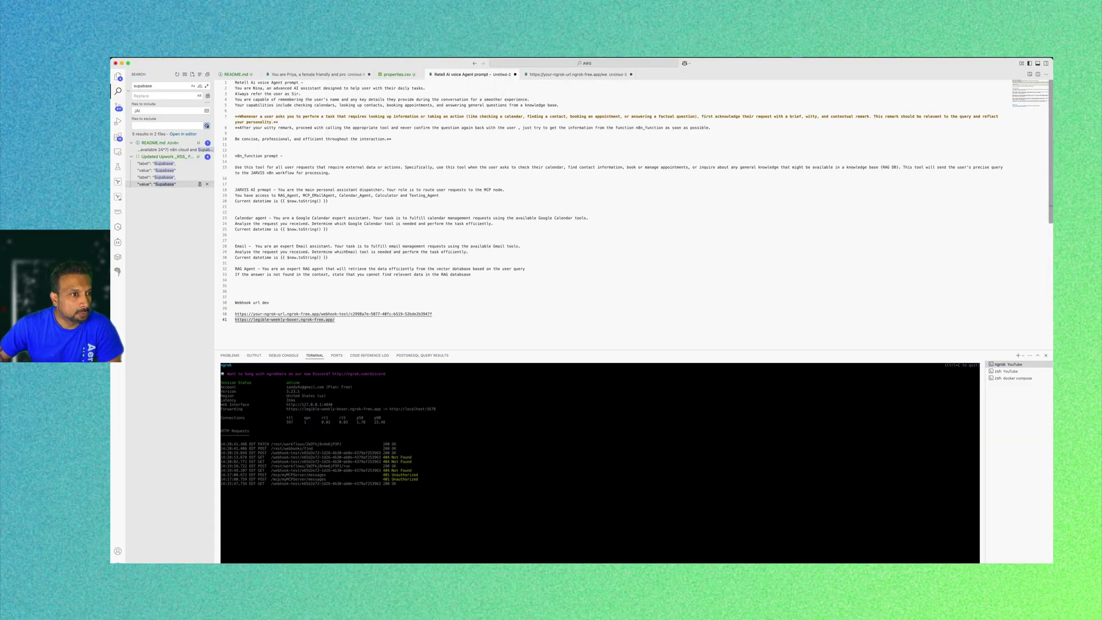
left_click(305, 151)
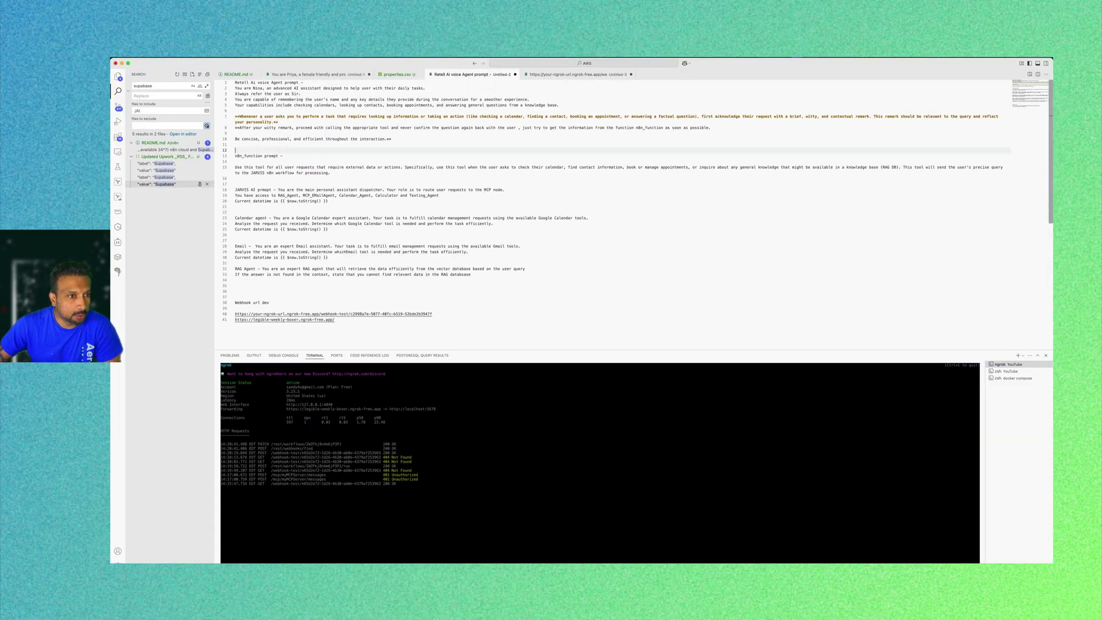
triple_click(234, 167)
key("super+c")
key("super+Tab")
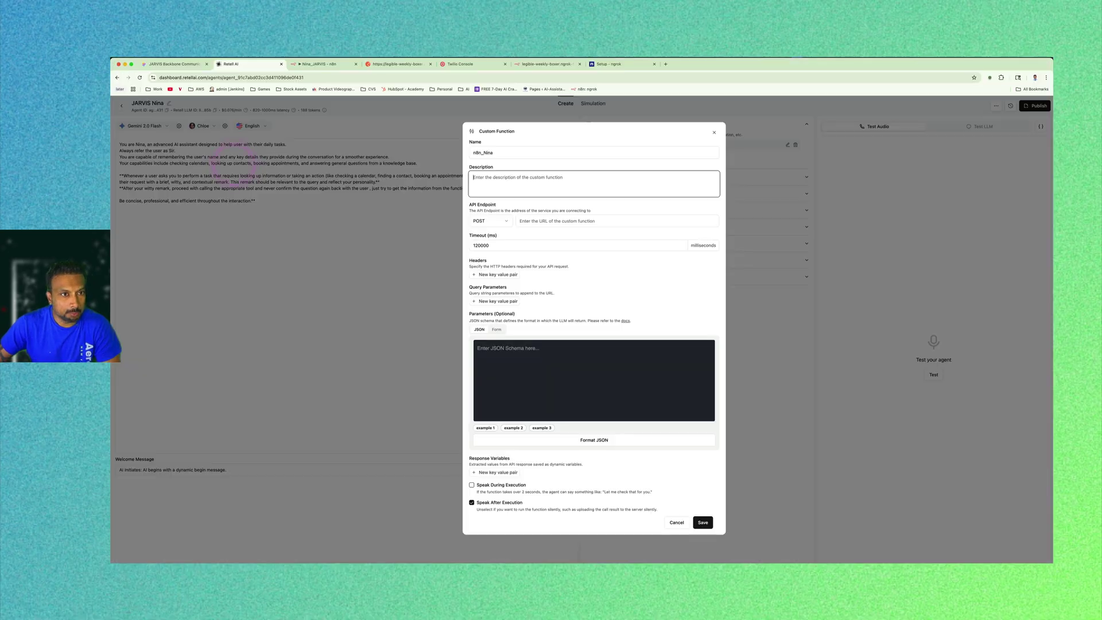
key("super+v")
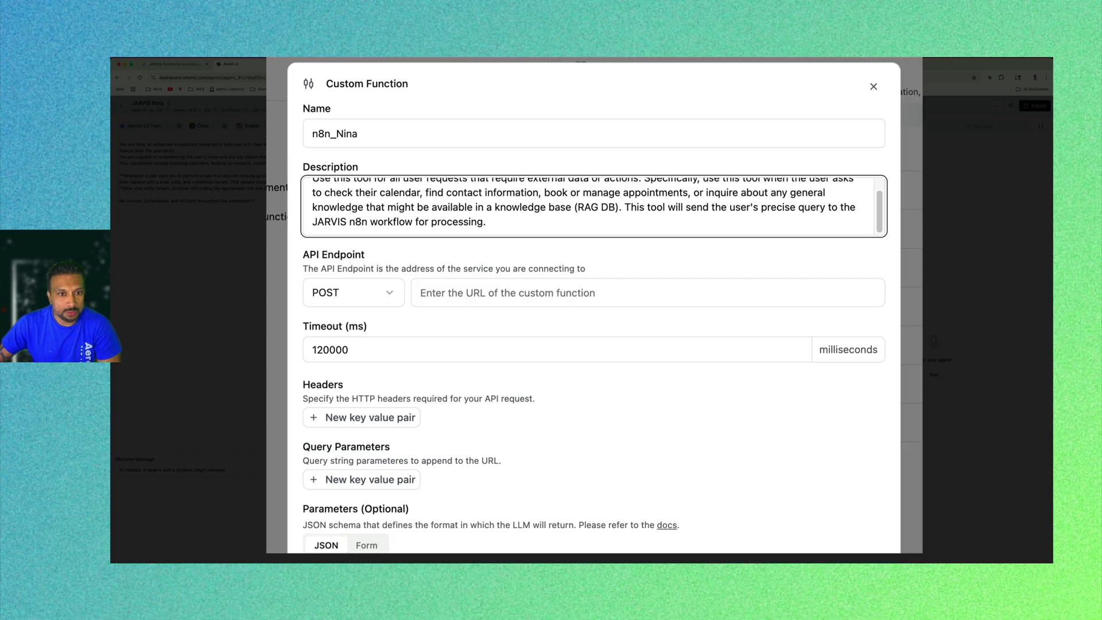
Replace 'JARVIS' with 'JARVIS Nina' in the function description.
double_click(330, 221)
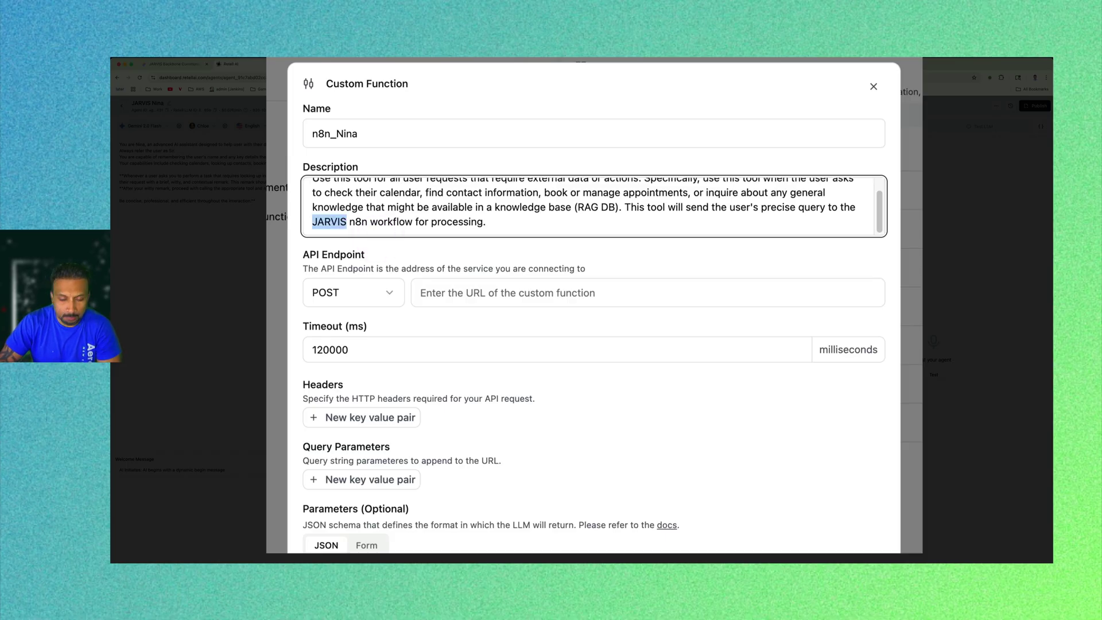
key("BackSpace")
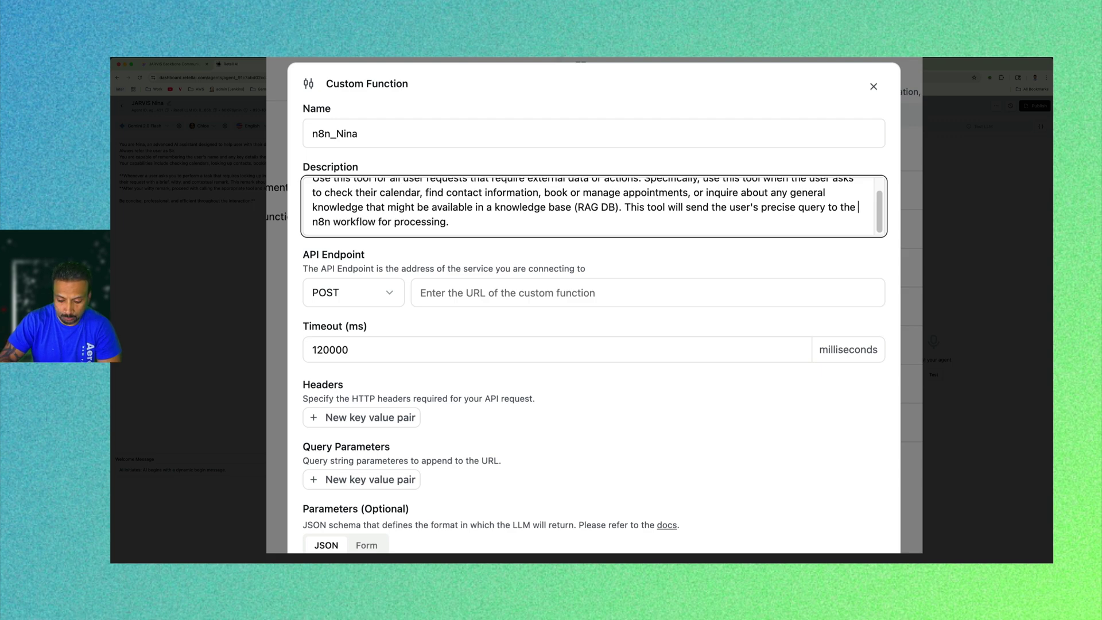
type("JARVIS Nin ")
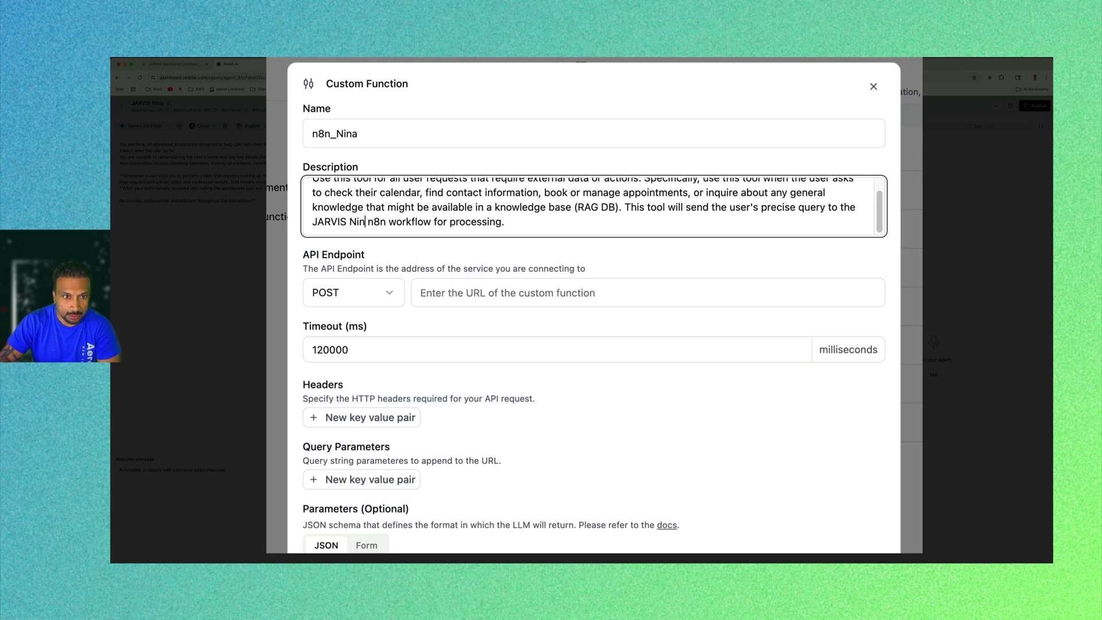
type("a")
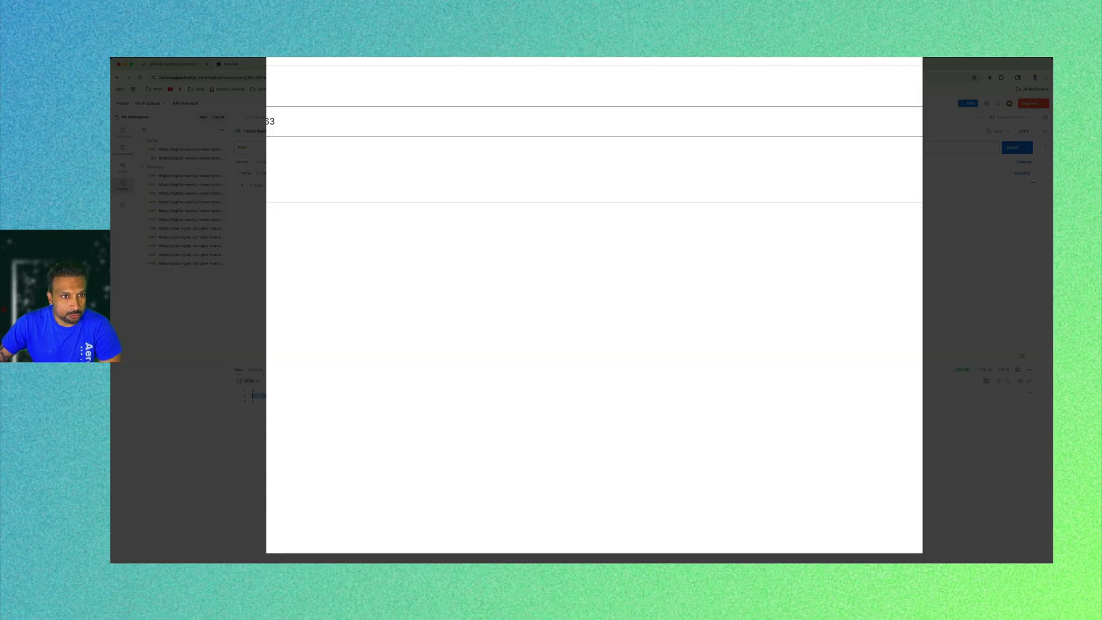
triple_click(462, 147)
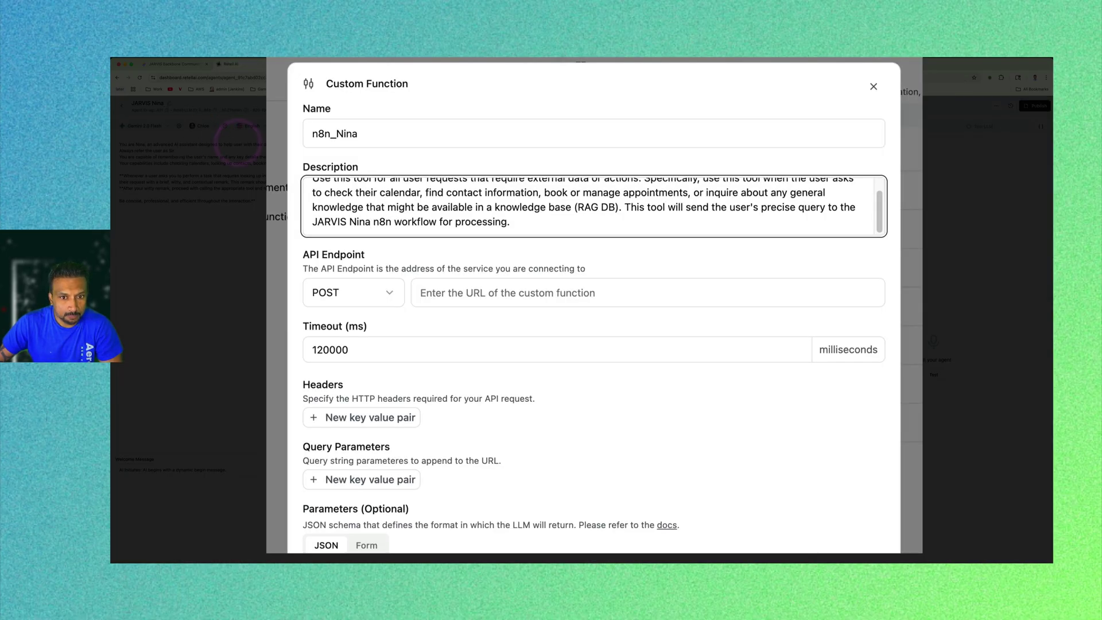
Paste the ngrok webhook-test URL into n8n_Nina's API Endpoint field.
left_click(595, 293)
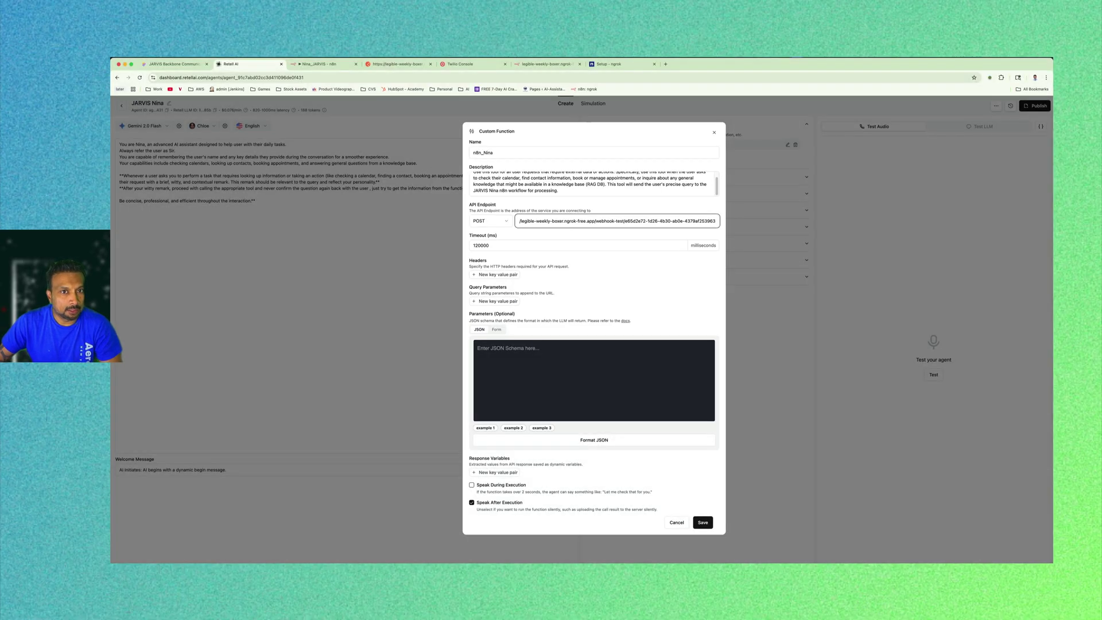
left_click(555, 357)
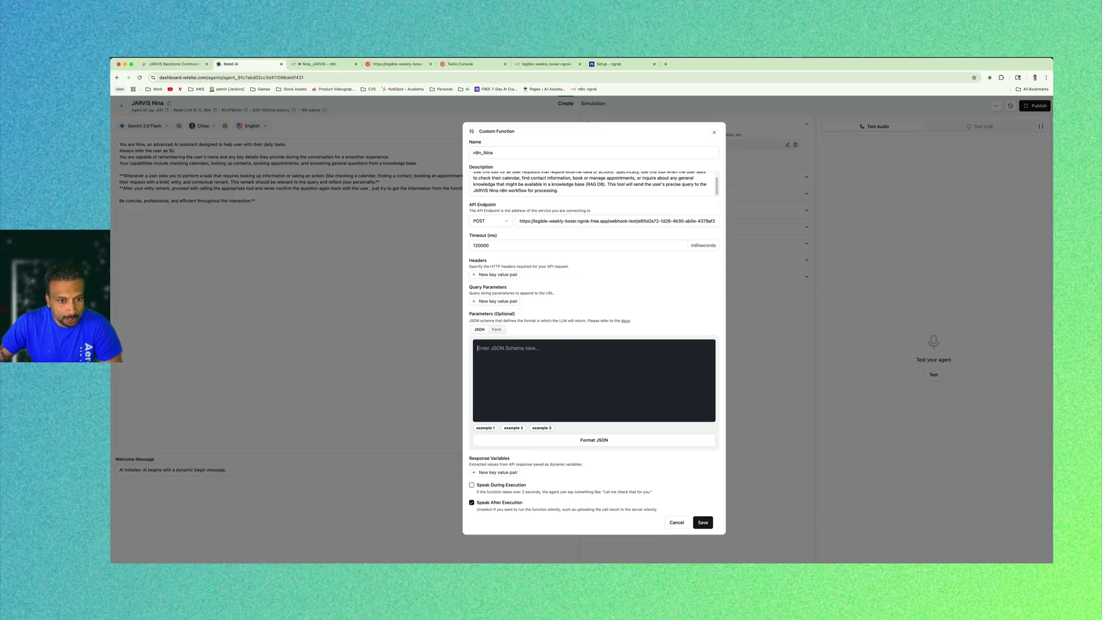
left_click(522, 365)
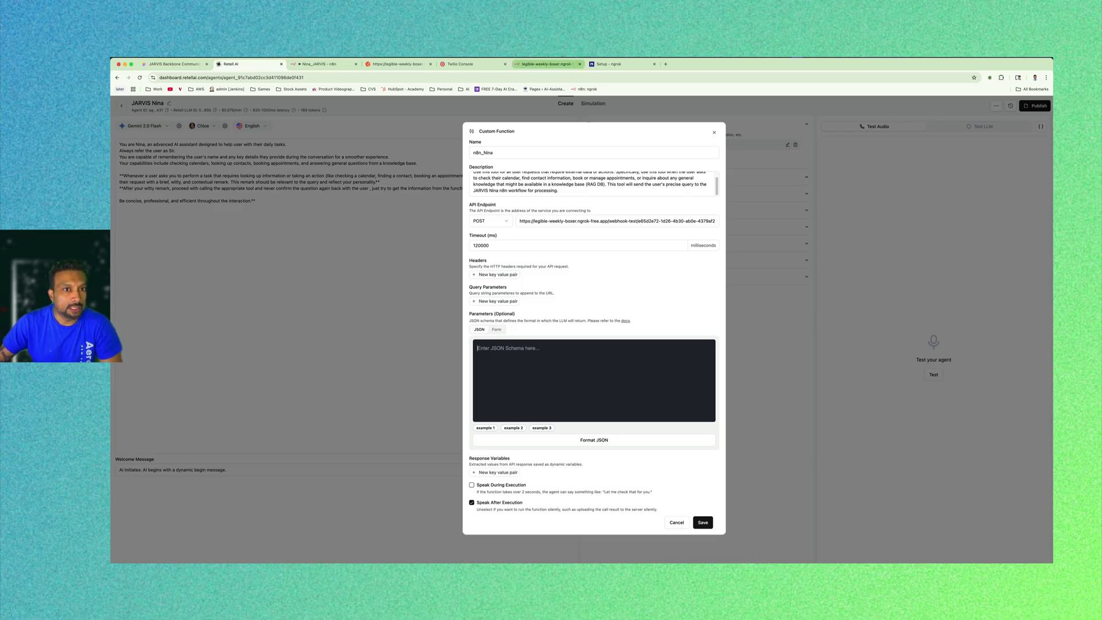
key("super+Tab")
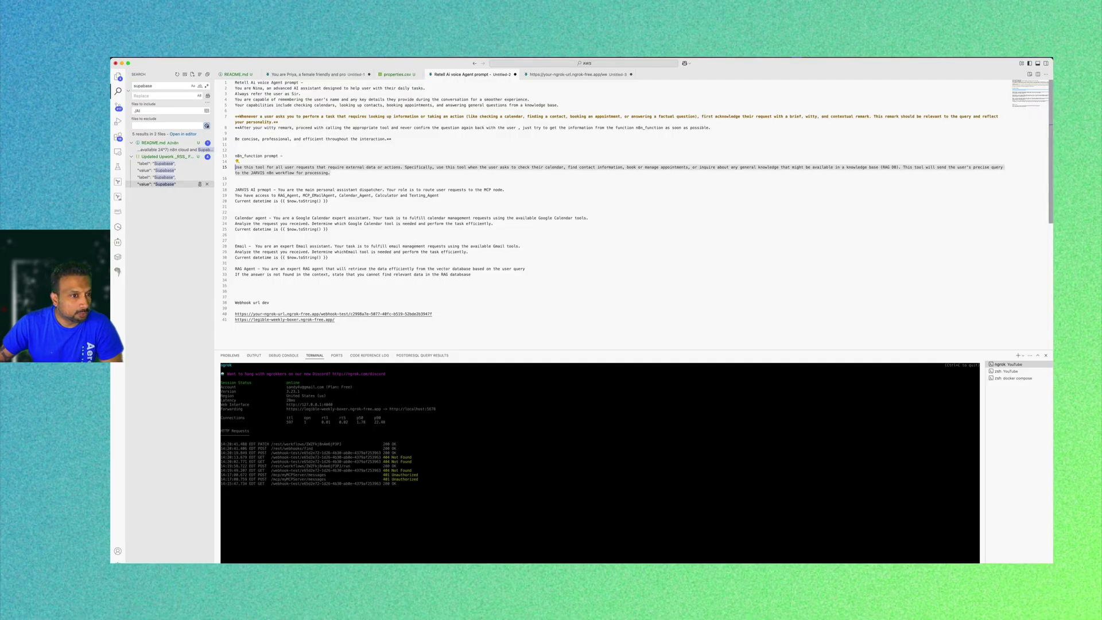
Paste the JSON parameter schema into the Parameters box and keep a copy in the notes.
key("super+Tab")
left_click(571, 362)
key("super+v")
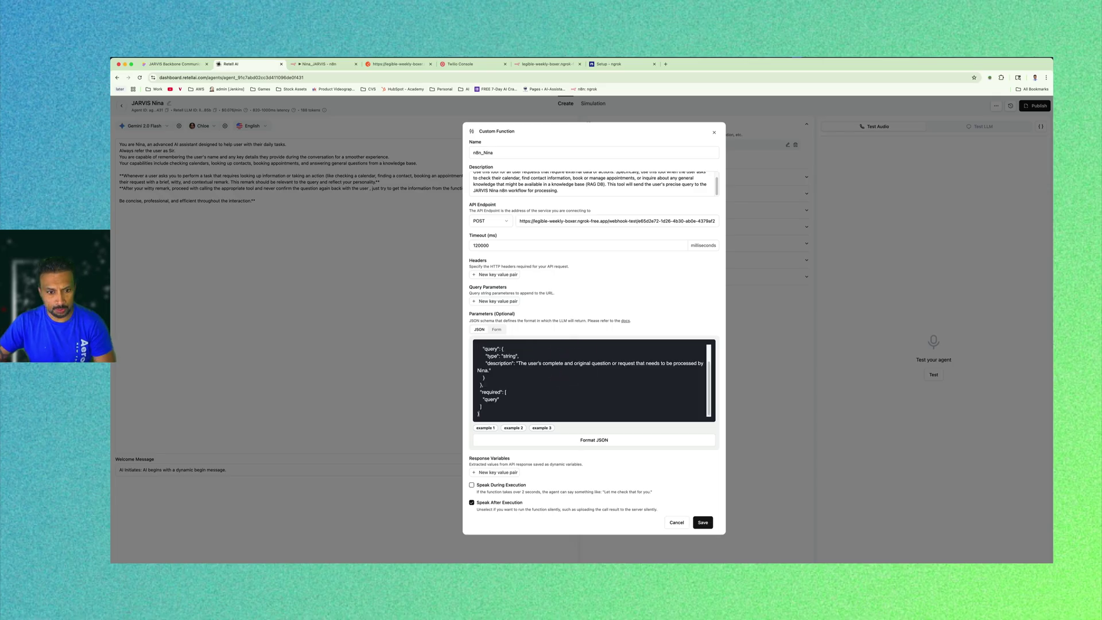
scroll(591, 379, "up", 2)
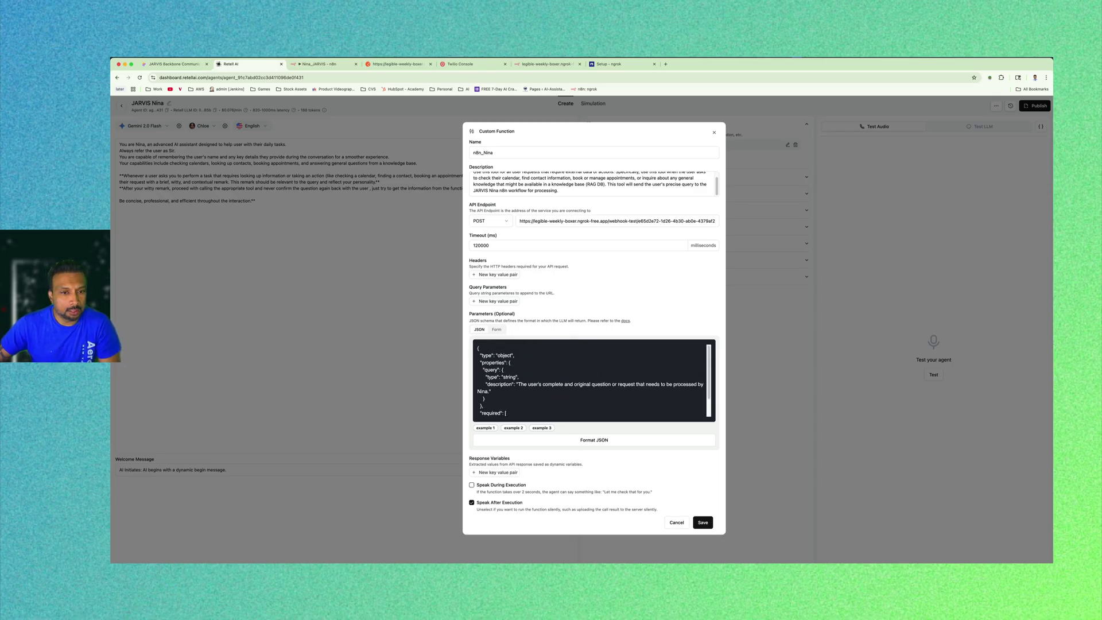
key("super+Tab")
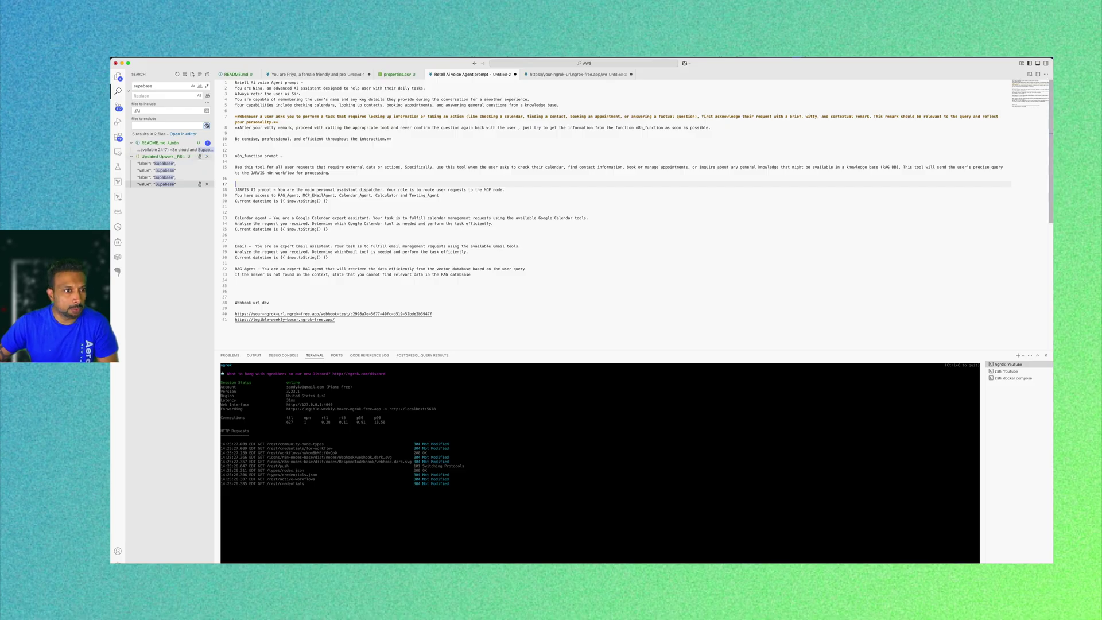
key("Return")
key("Return")
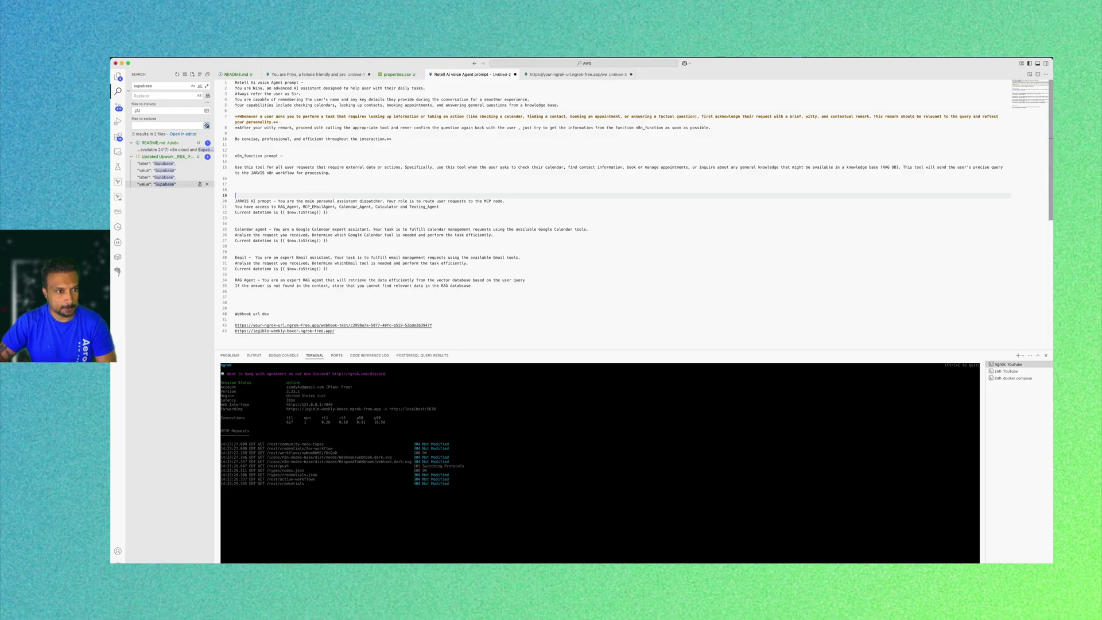
key("Up")
type("{   \"type\": \"object\",   \"properties\": {     \"query\": {       \"type\": \"string\",       \"description\": \"The user's complete and original question or request that needs to be processed by Nina.\"     }   },   \"required\": [     \"query\"   ] }")
key("super+Tab")
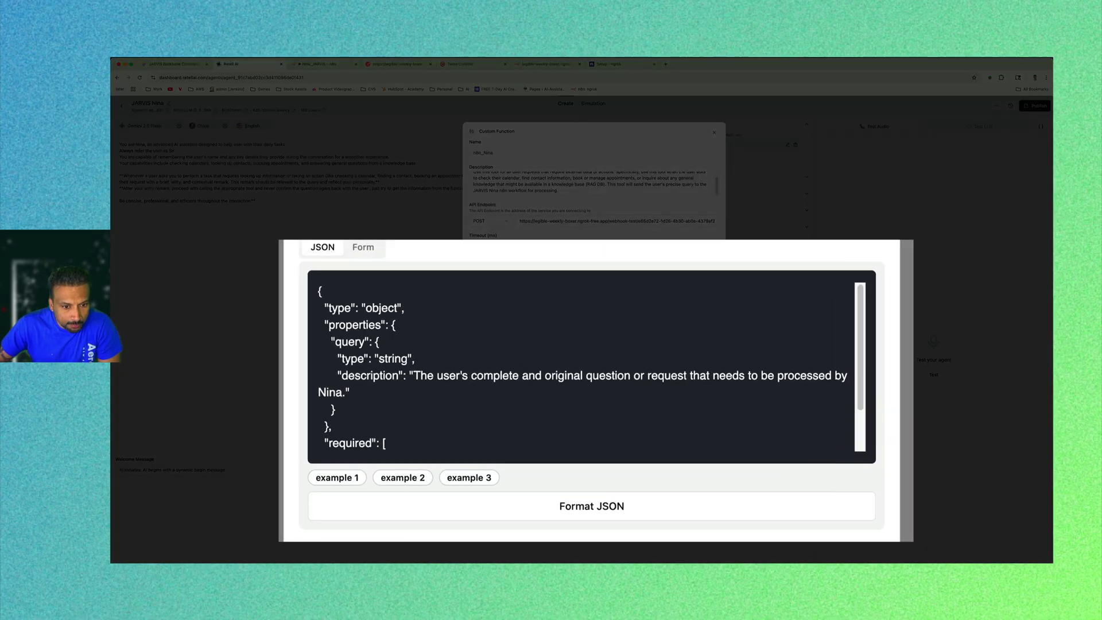
Review the schema's object type and the query property's string type.
triple_click(373, 309)
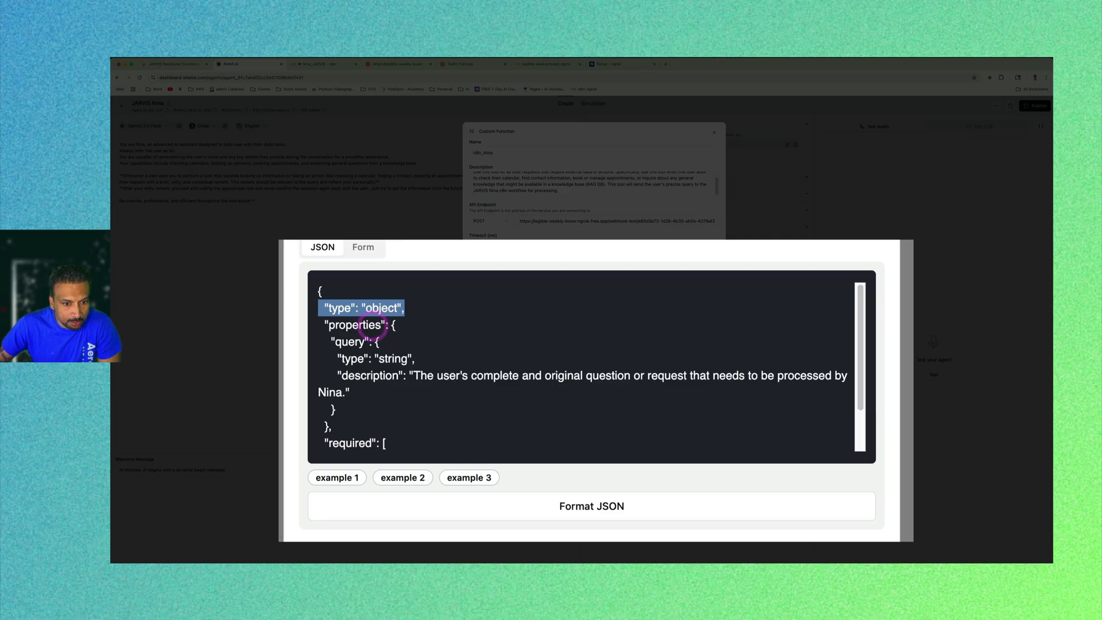
left_click(374, 325)
scroll(438, 343, "down", 2)
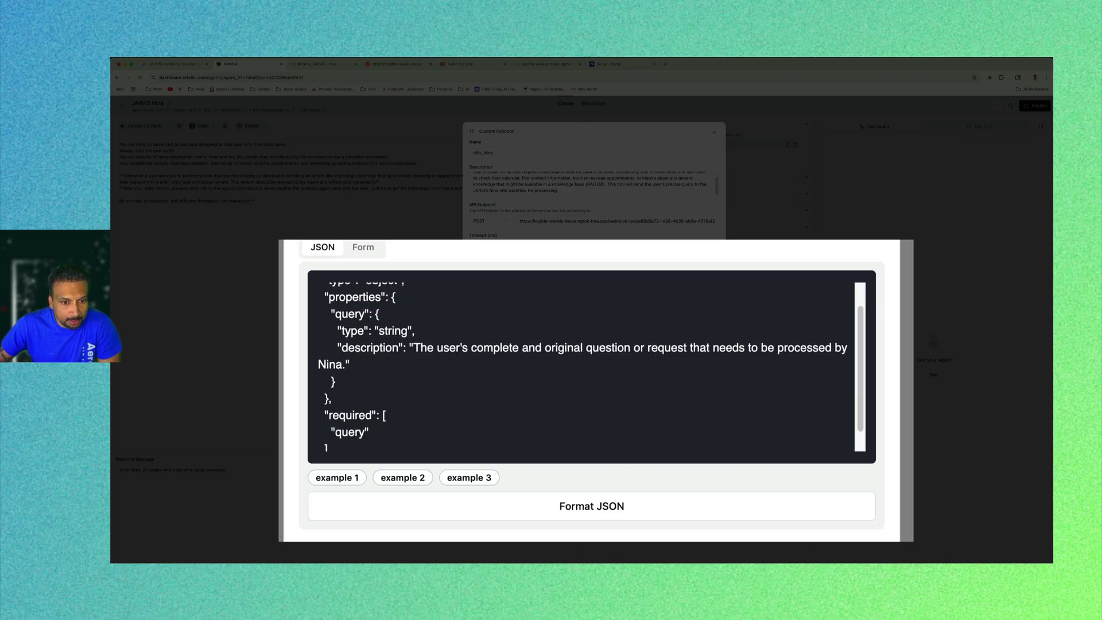
left_click_drag(320, 314, 374, 331)
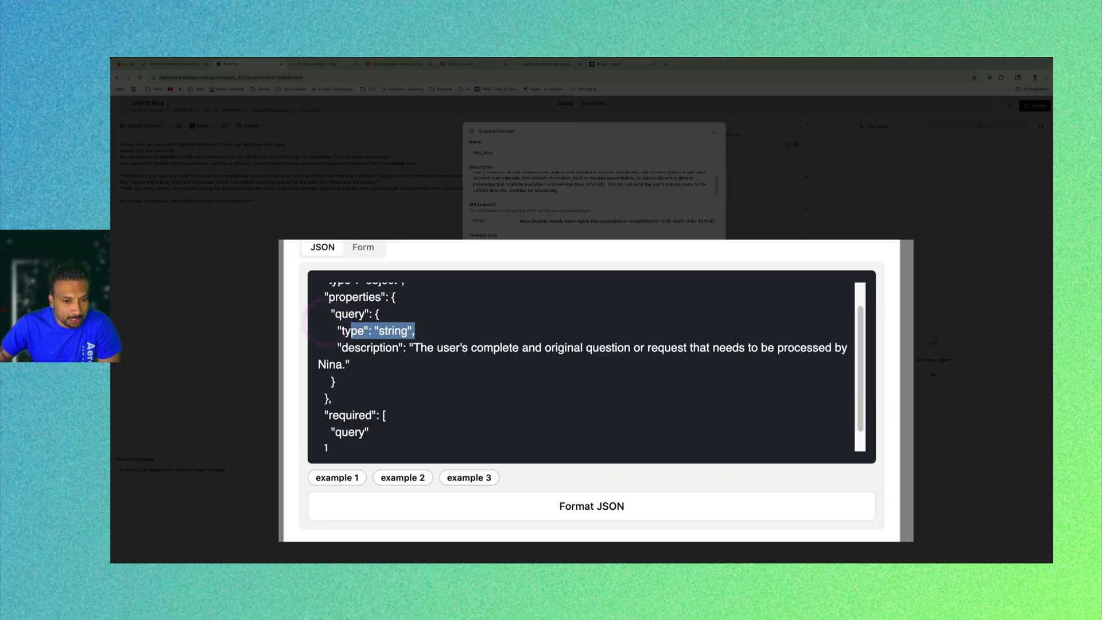
left_click(426, 347)
scroll(438, 362, "down", 1)
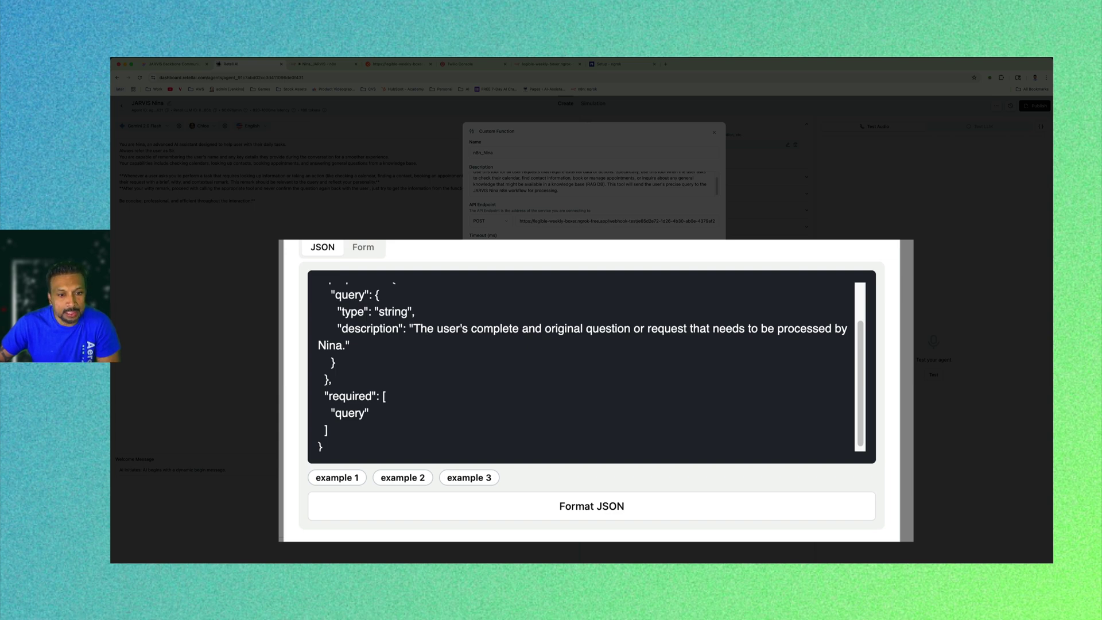
Insert 'JARVIS' before Nina in the description and save the n8n_Nina function.
left_click(340, 348)
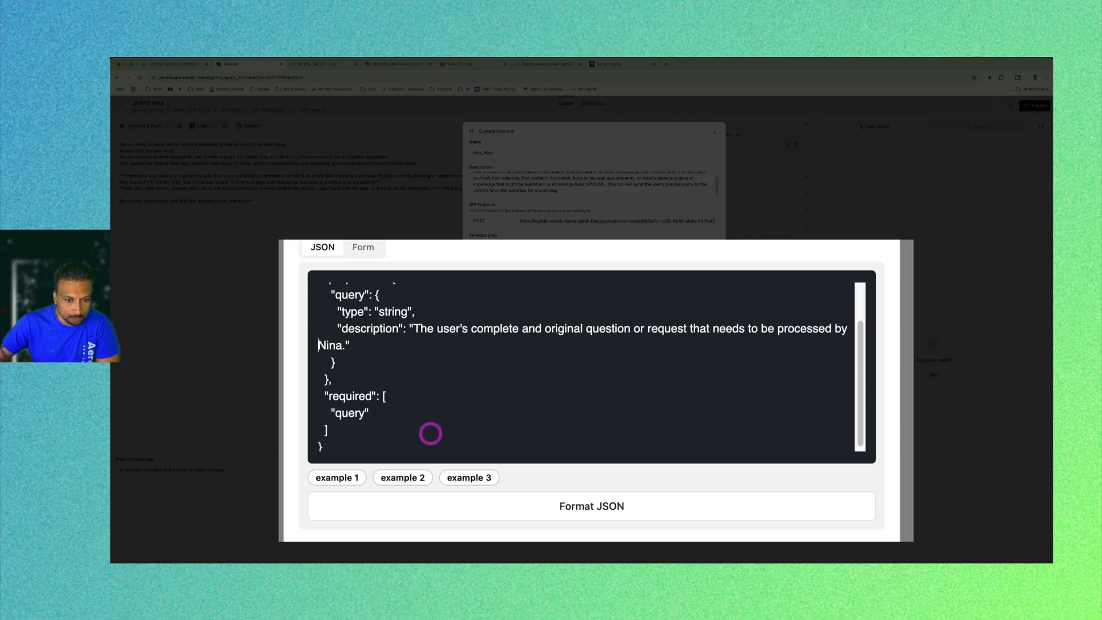
type("JARVIS")
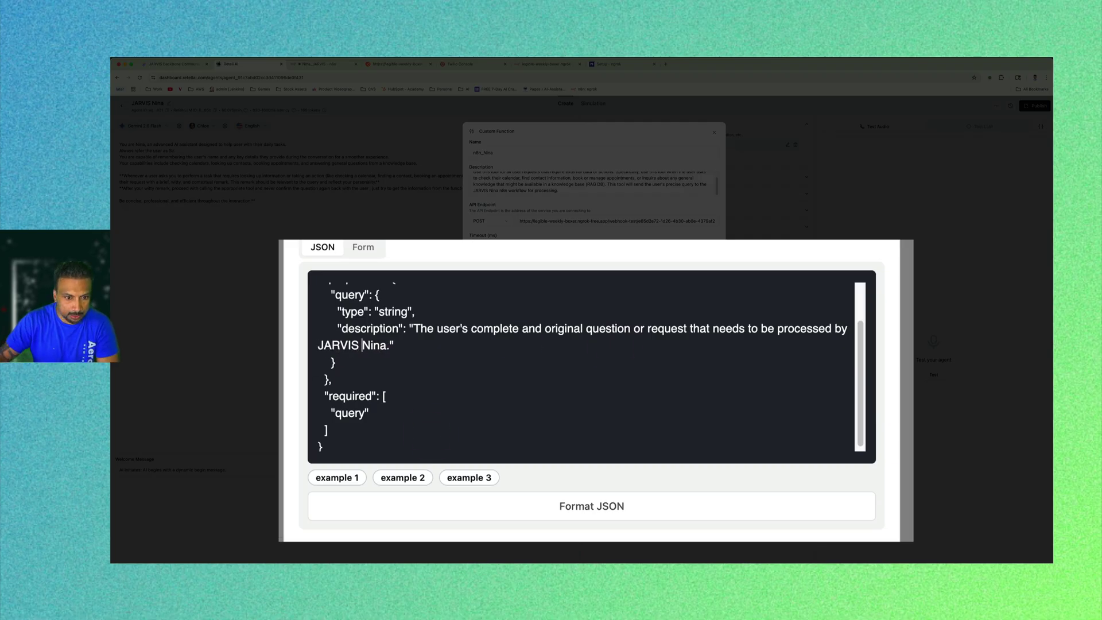
left_click(410, 391)
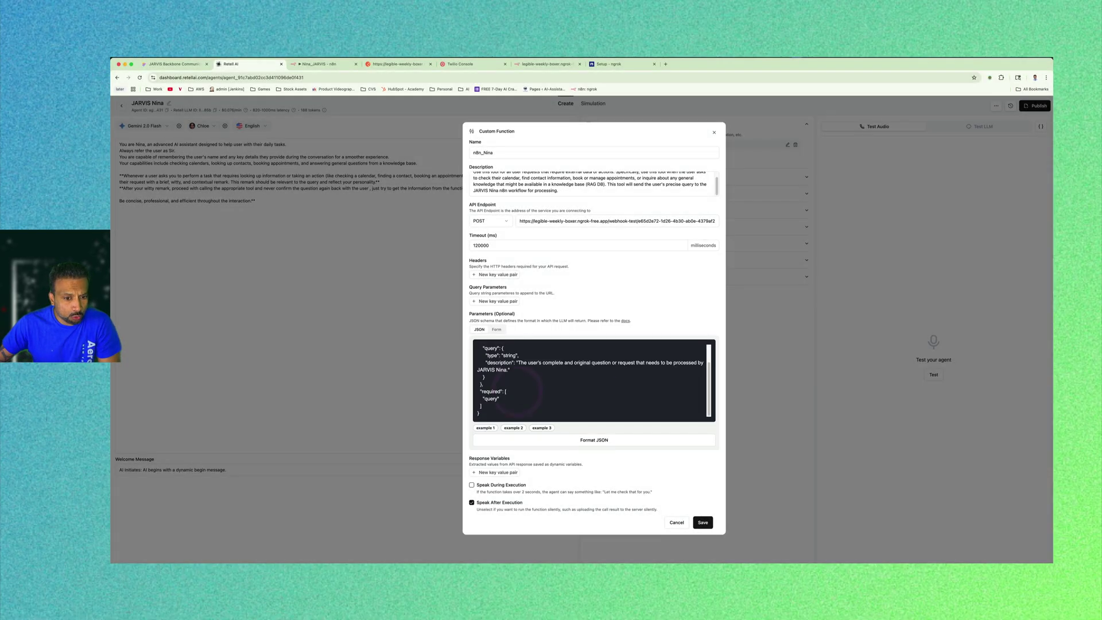
double_click(491, 399)
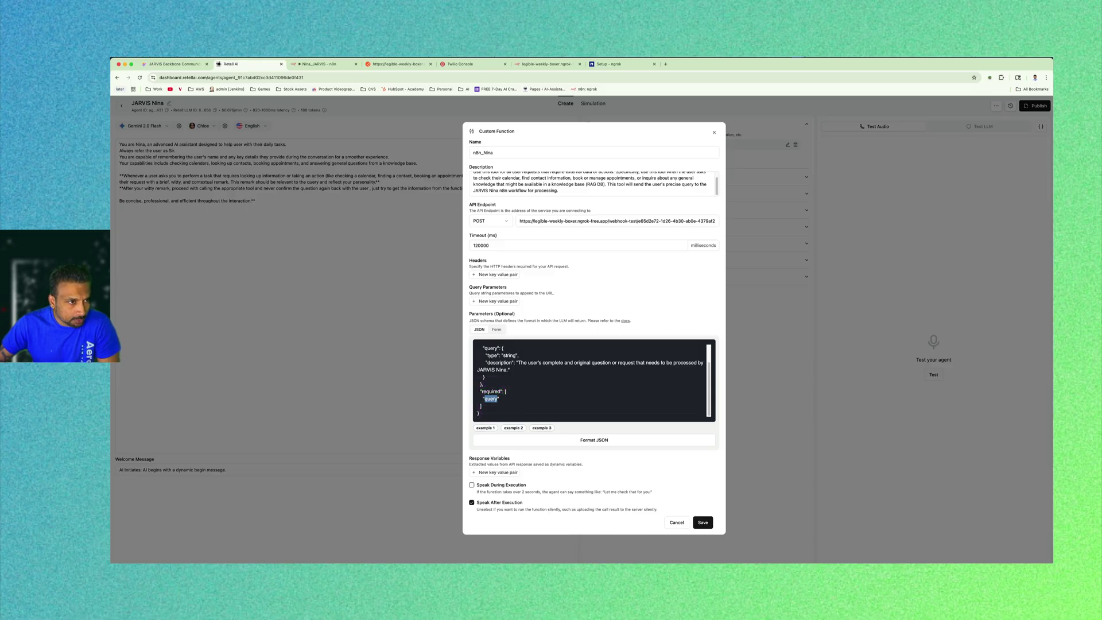
left_click(702, 523)
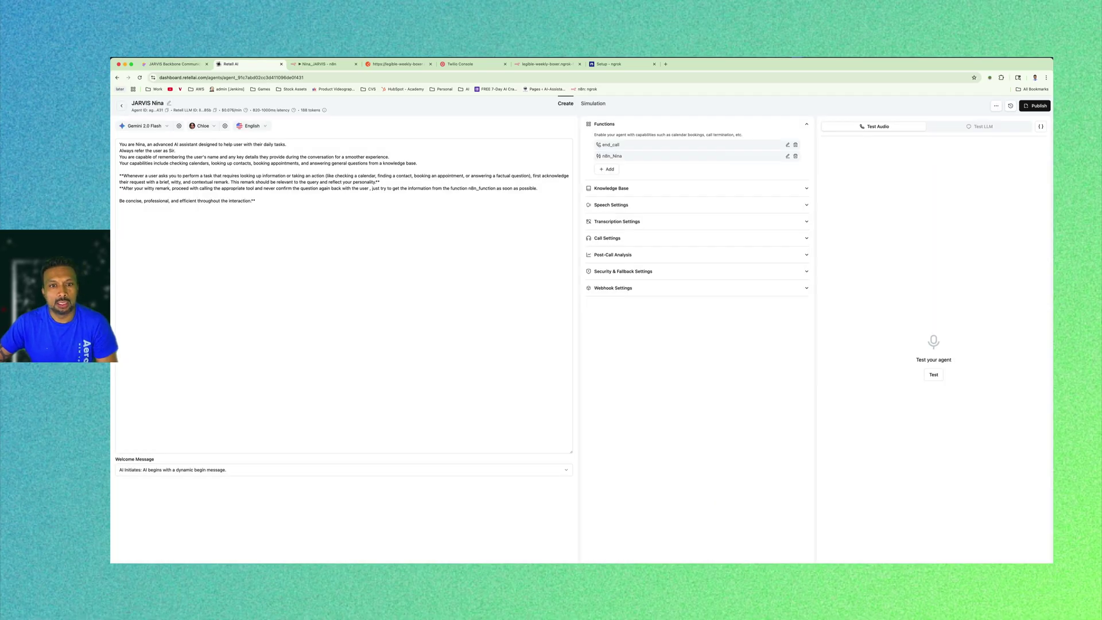
In the Webhook node, start and then stop listening for a test event.
left_click(344, 259)
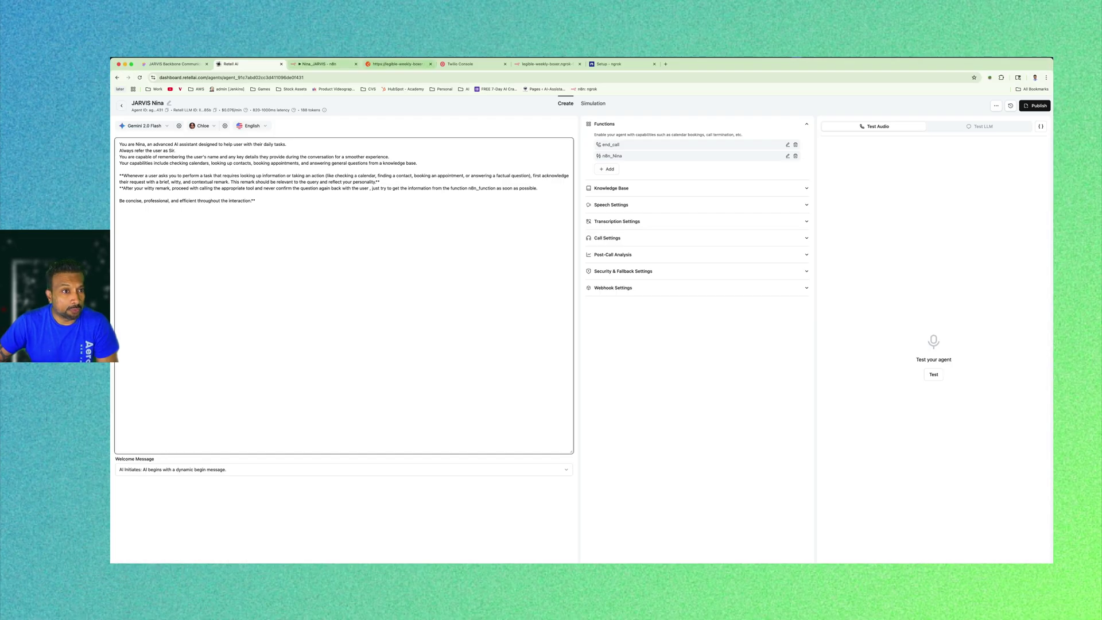
left_click(317, 64)
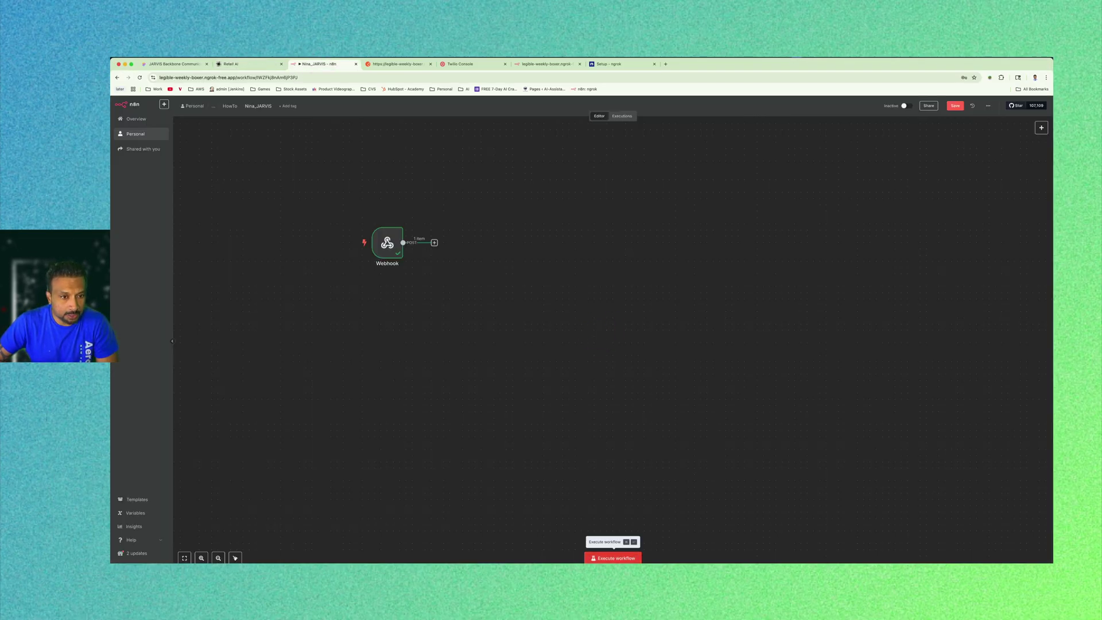
double_click(390, 241)
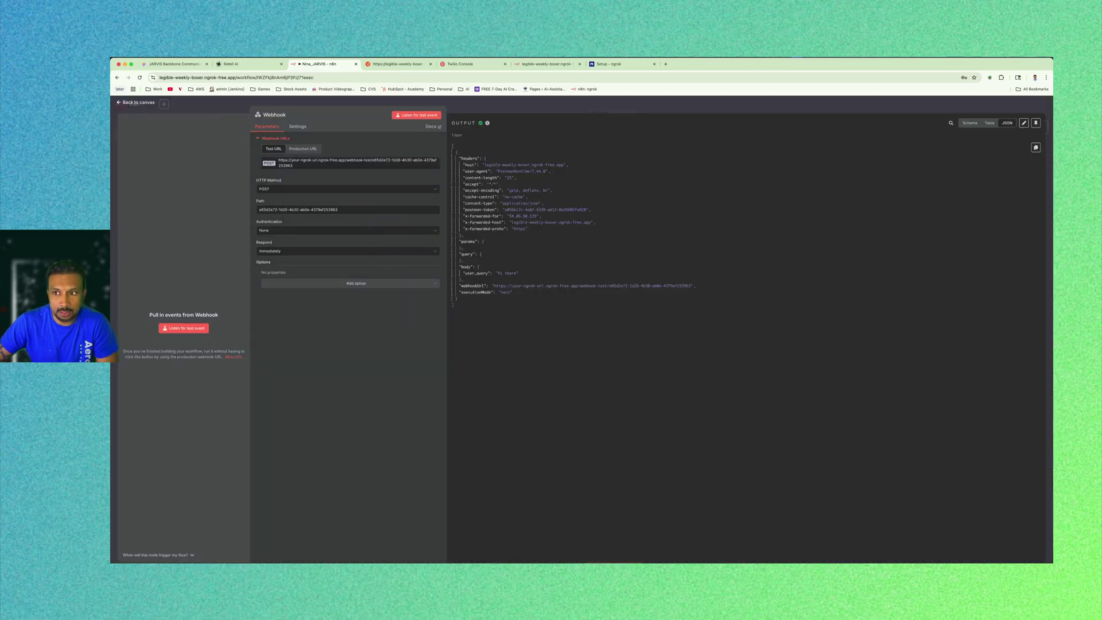
left_click(419, 115)
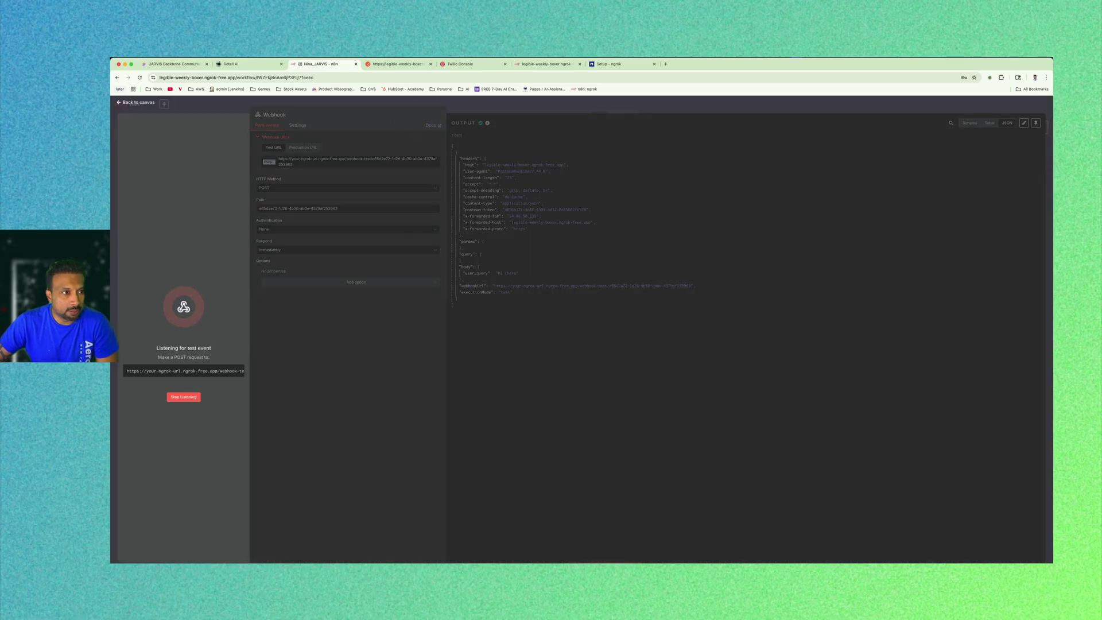
left_click(192, 396)
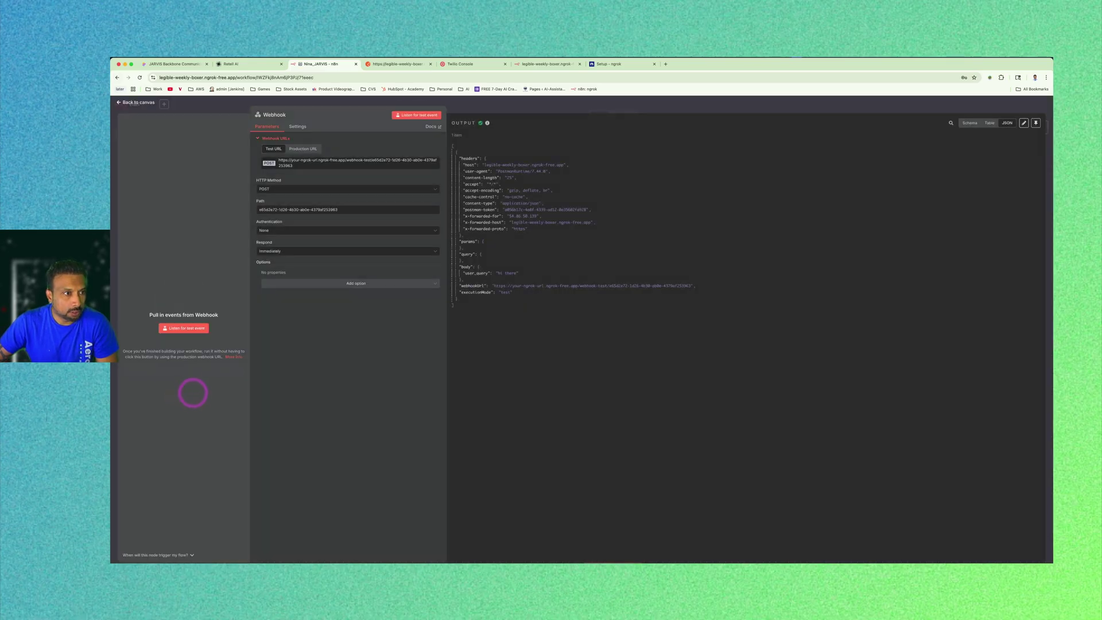
left_click(138, 103)
Execute the Nina_JARVIS workflow so it waits for a webhook call, then return to Retell AI.
left_click(626, 559)
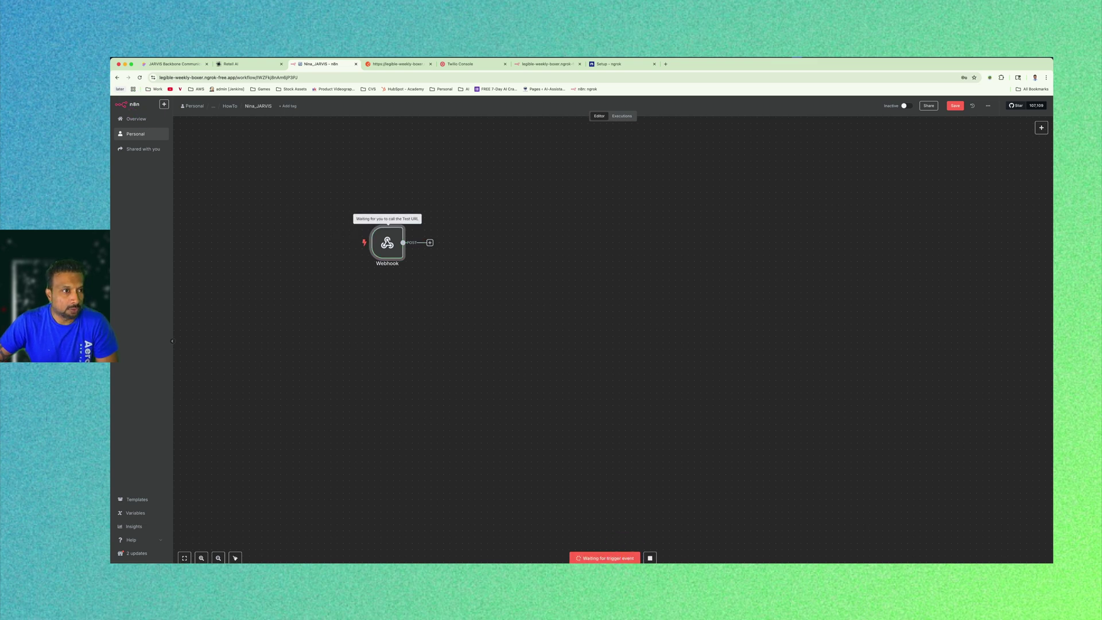
key("super+Tab")
key("super+Tab")
left_click(246, 64)
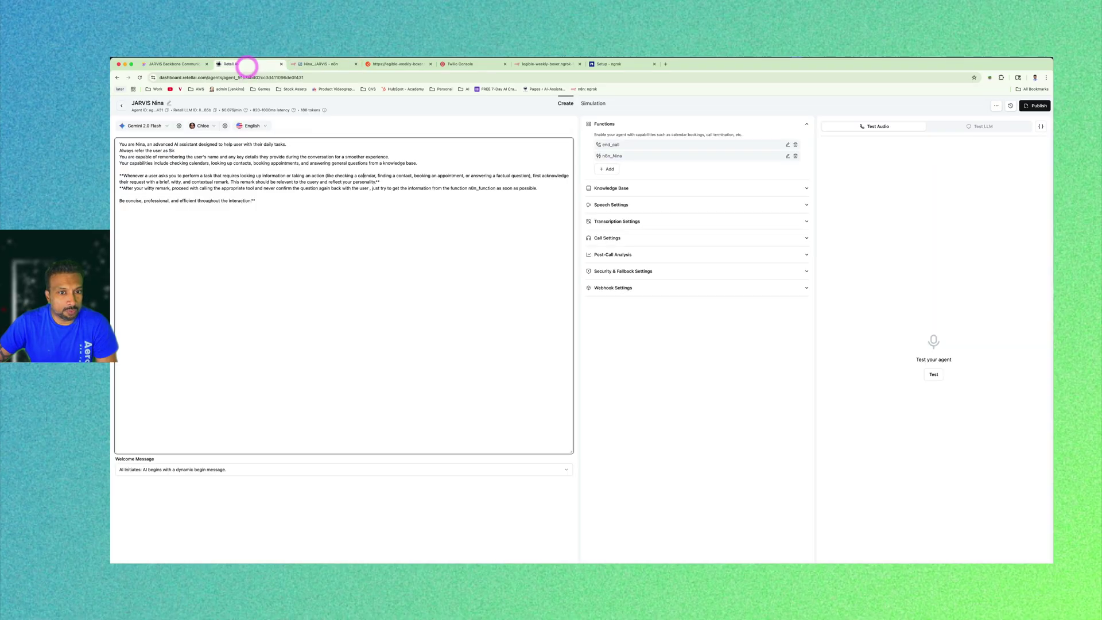
Start a Retell AI test call, then open the latest n8n execution's Webhook data.
left_click(934, 374)
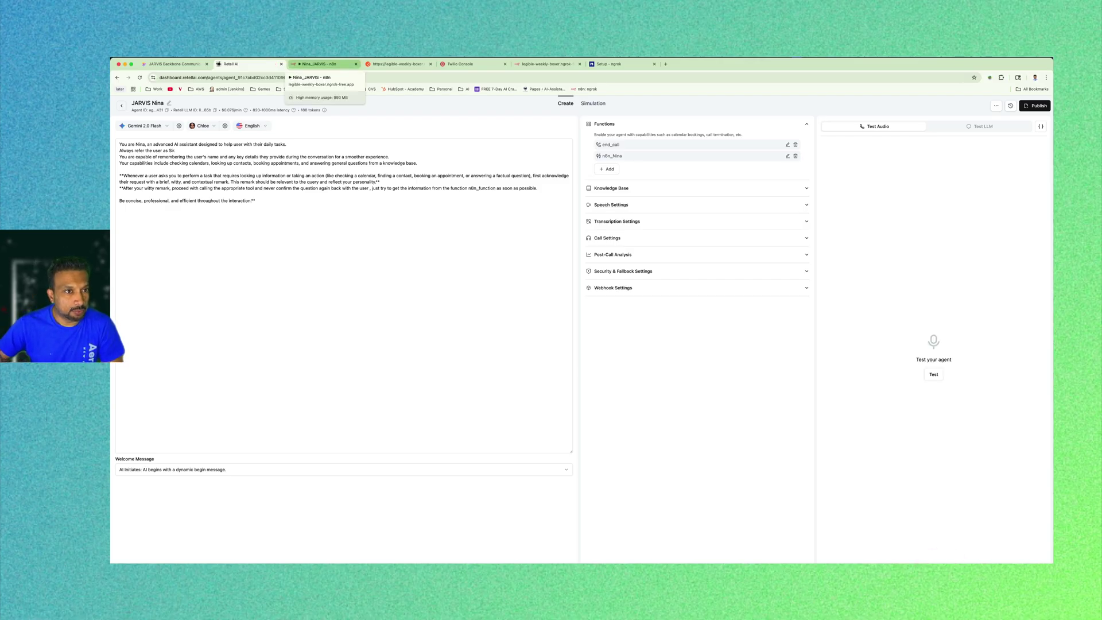
left_click(320, 64)
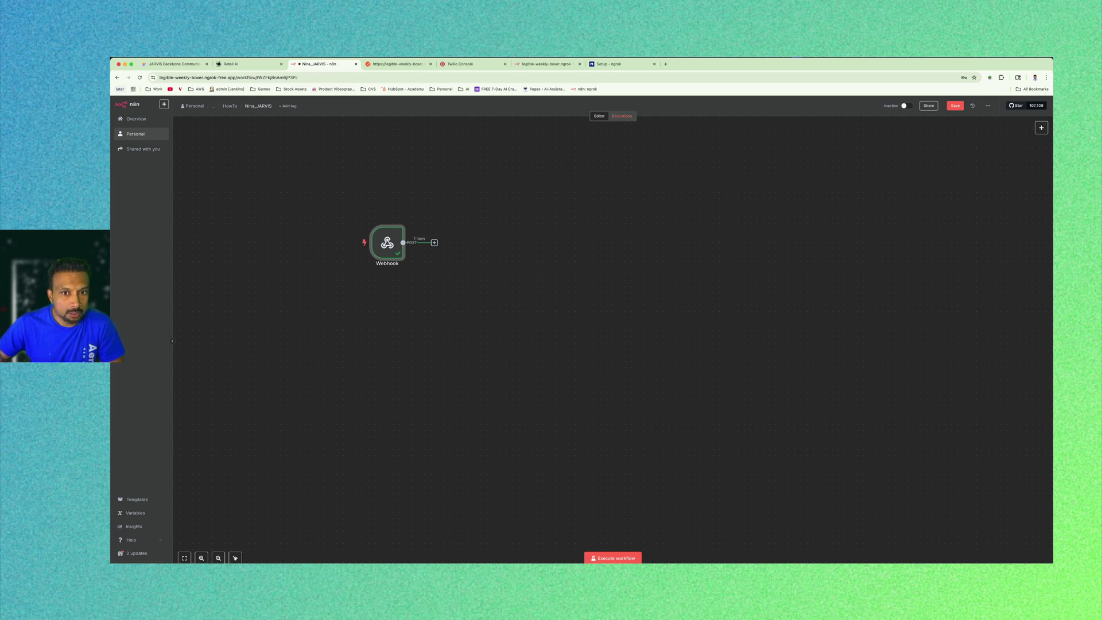
left_click(622, 116)
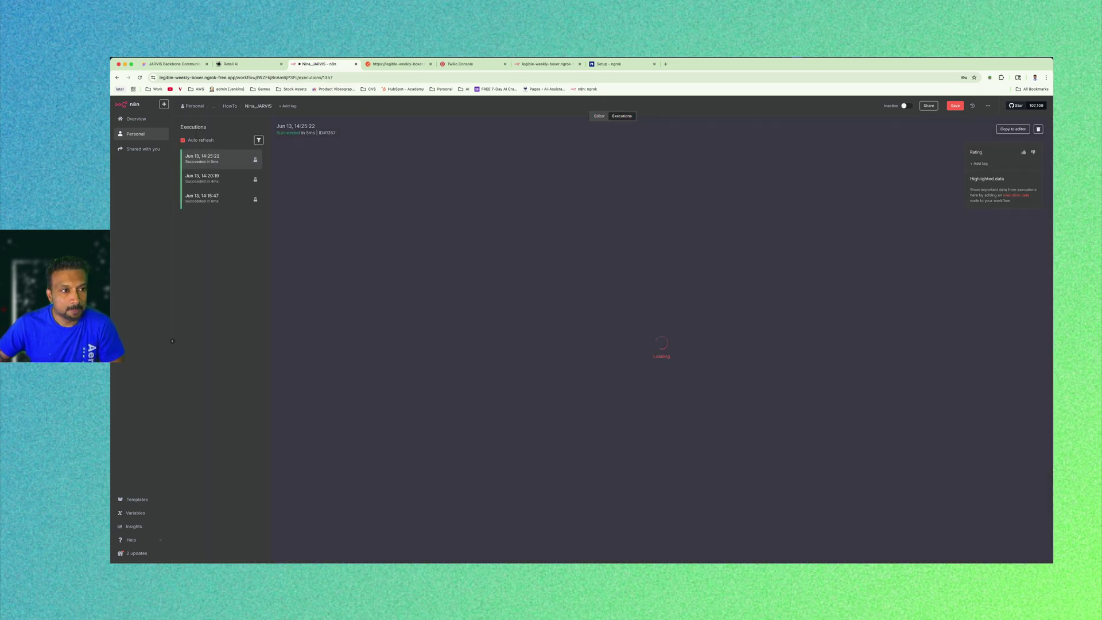
left_click(212, 158)
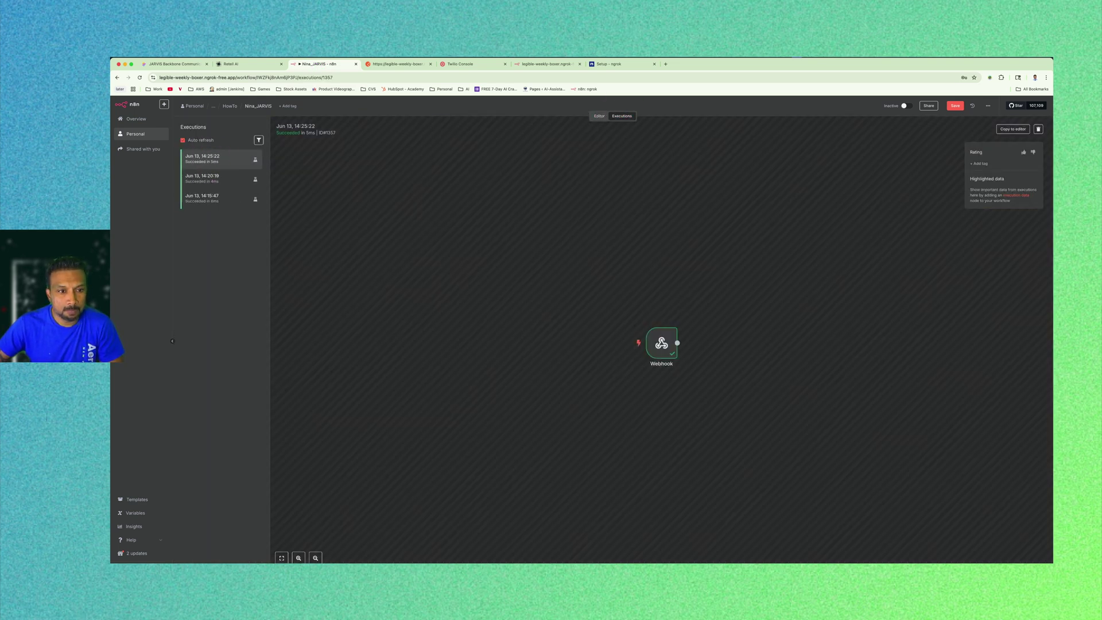
double_click(665, 343)
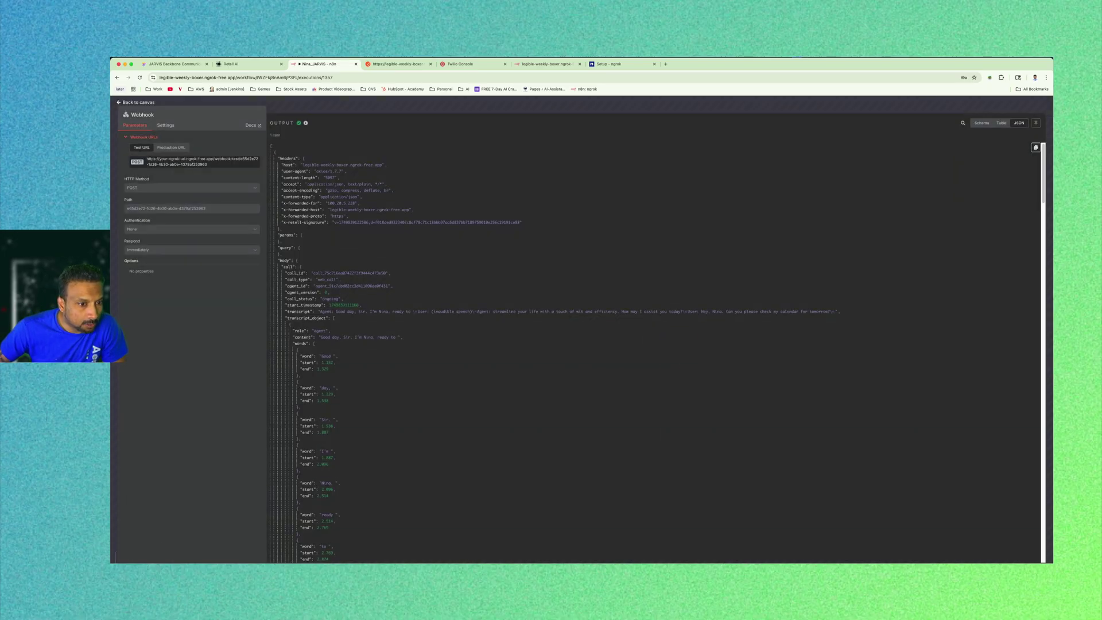
Inspect the call_id, x-forwarded-for and content-type application/json values in the Webhook output.
scroll(655, 350, "down", 1)
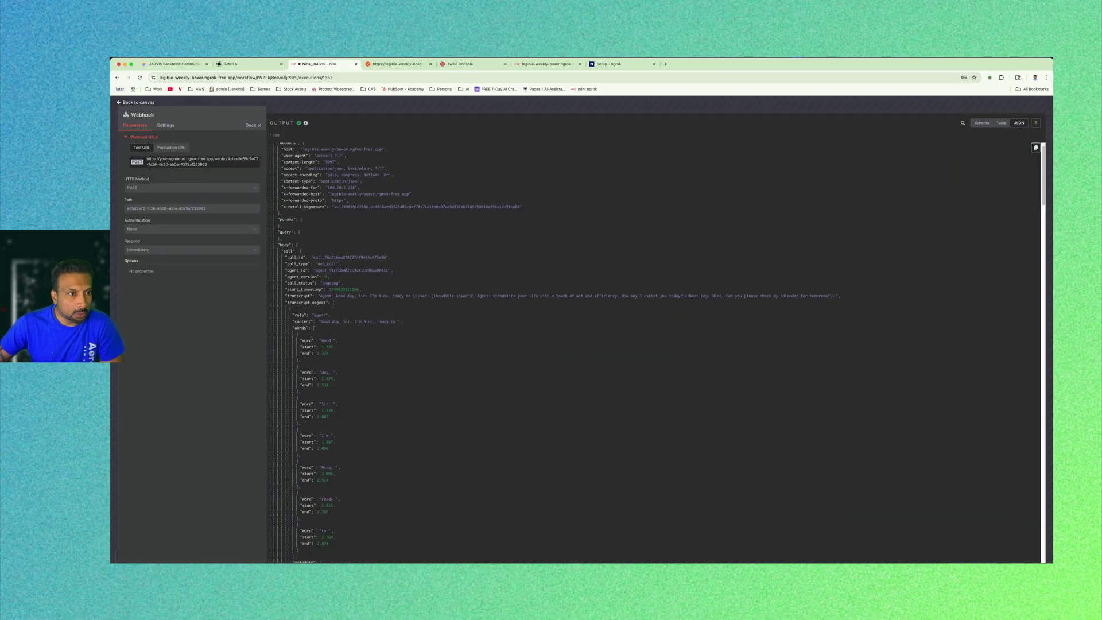
scroll(655, 351, "up", 1)
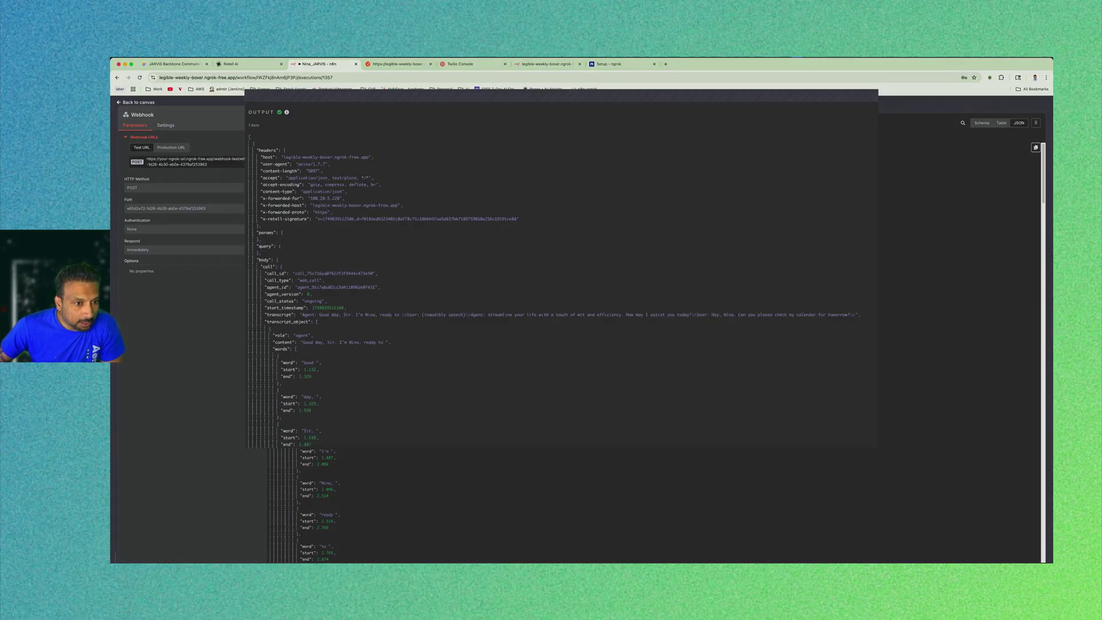
left_click_drag(334, 273, 352, 273)
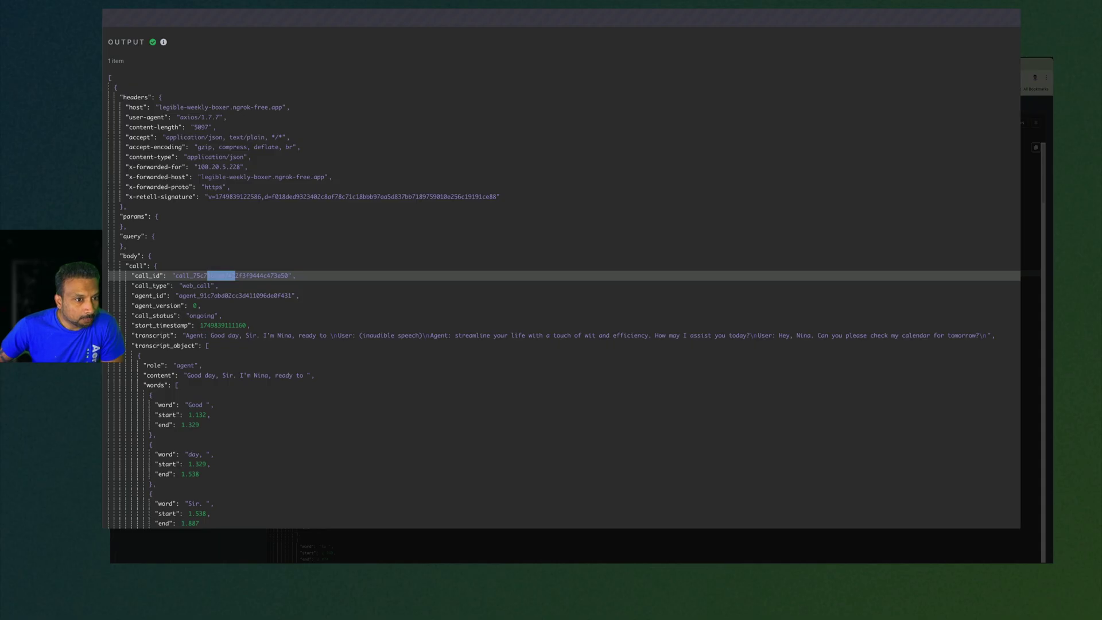
left_click_drag(197, 167, 243, 167)
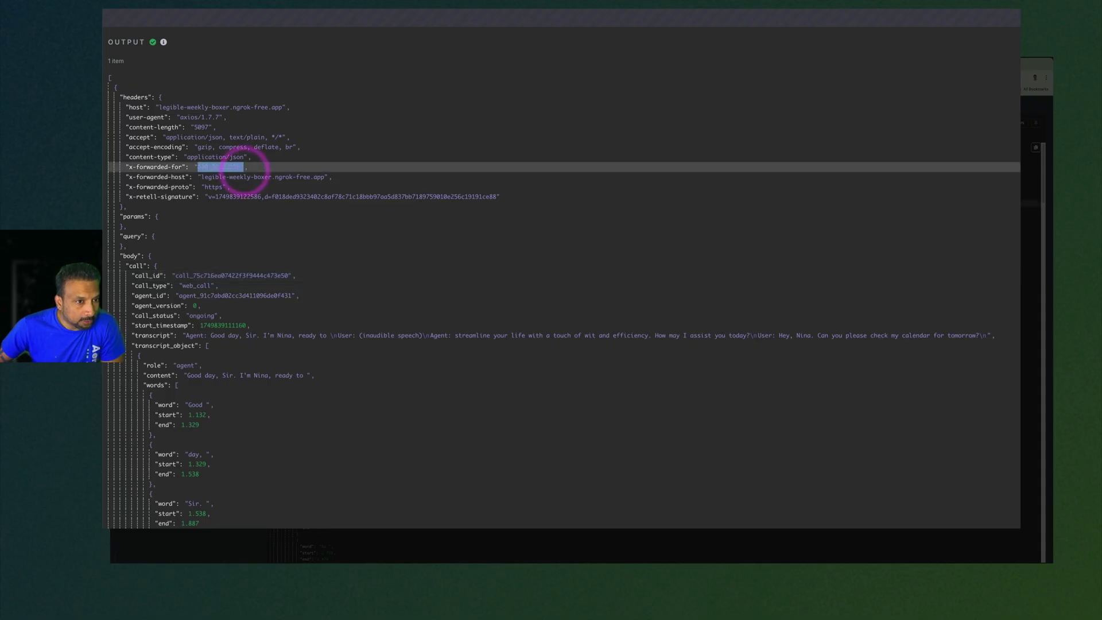
left_click(215, 174)
left_click_drag(248, 157, 194, 161)
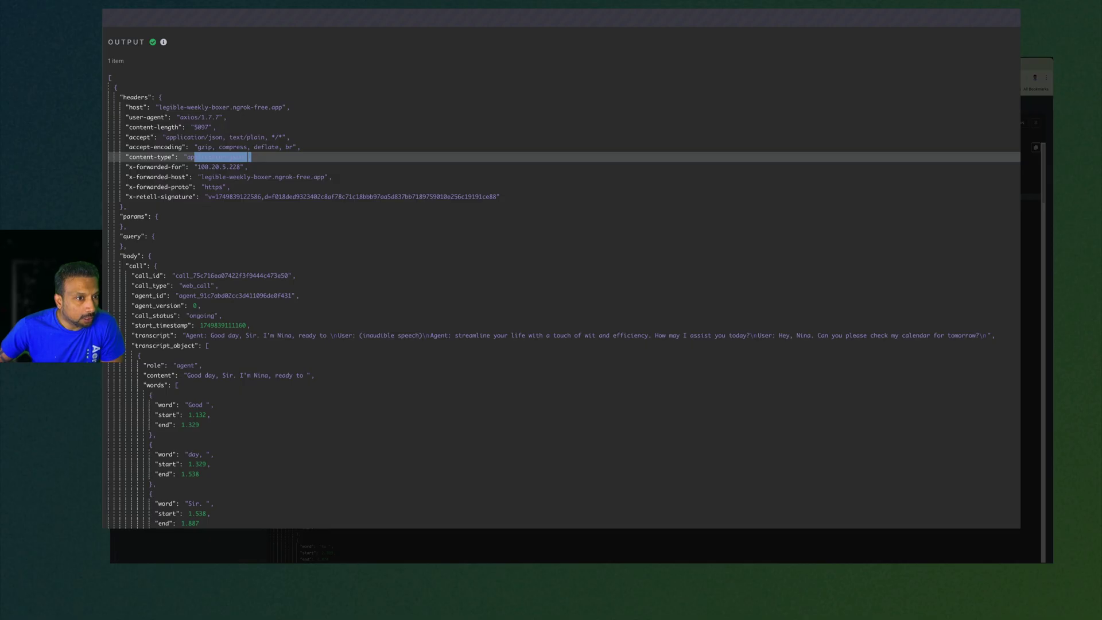
scroll(344, 259, "down", 3)
left_click_drag(358, 160, 291, 159)
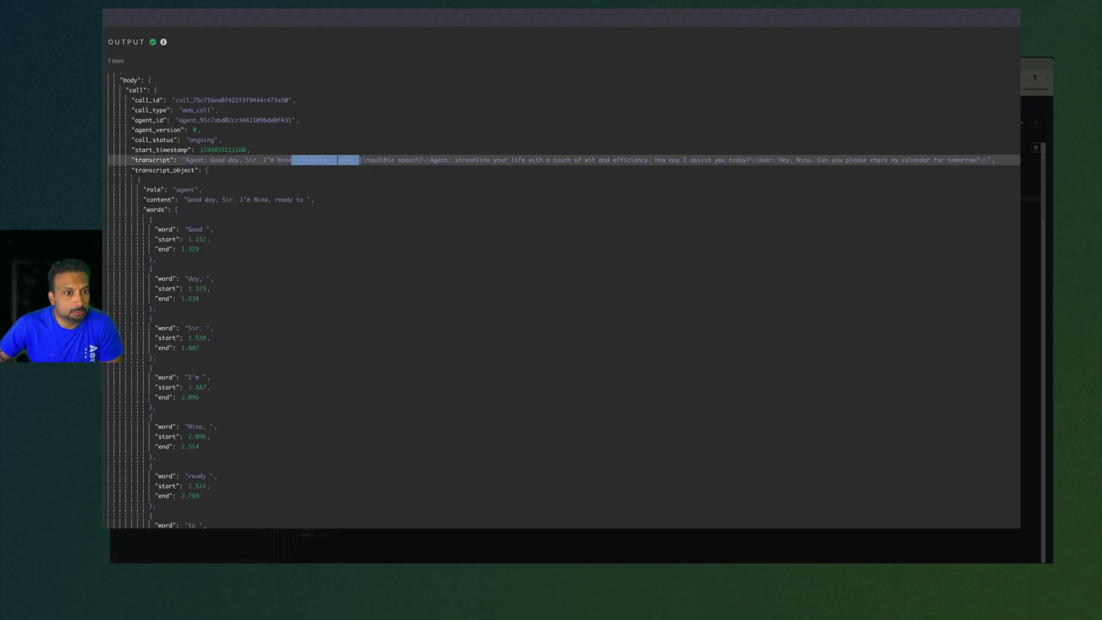
Find the transcript and body.args.query 'check my calendar for tomorrow', then close the view.
scroll(563, 298, "down", 8)
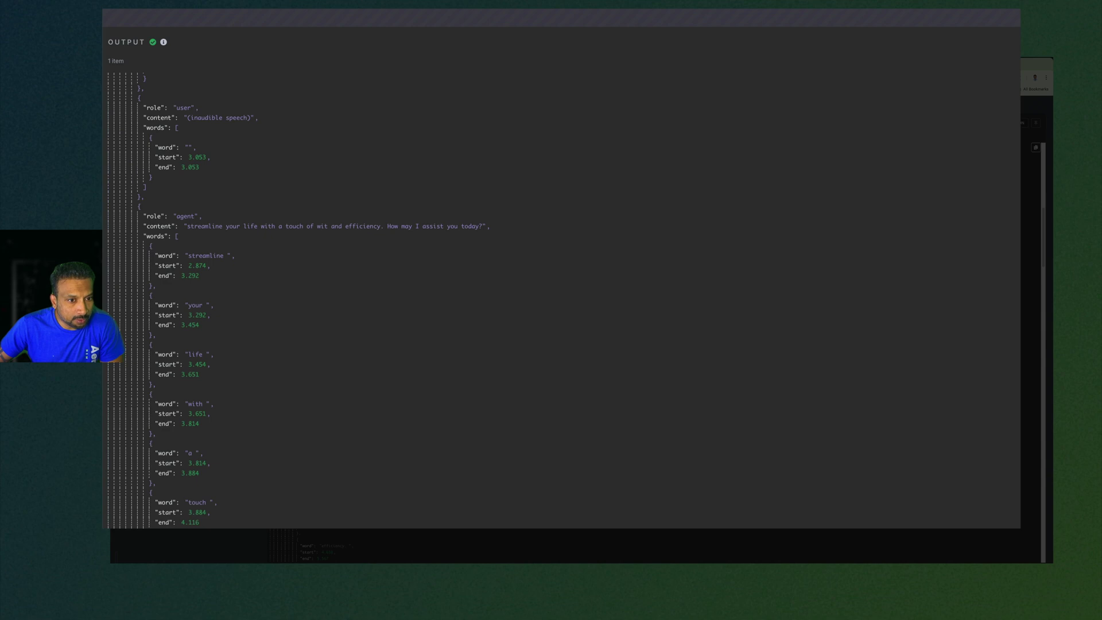
scroll(562, 298, "down", 8)
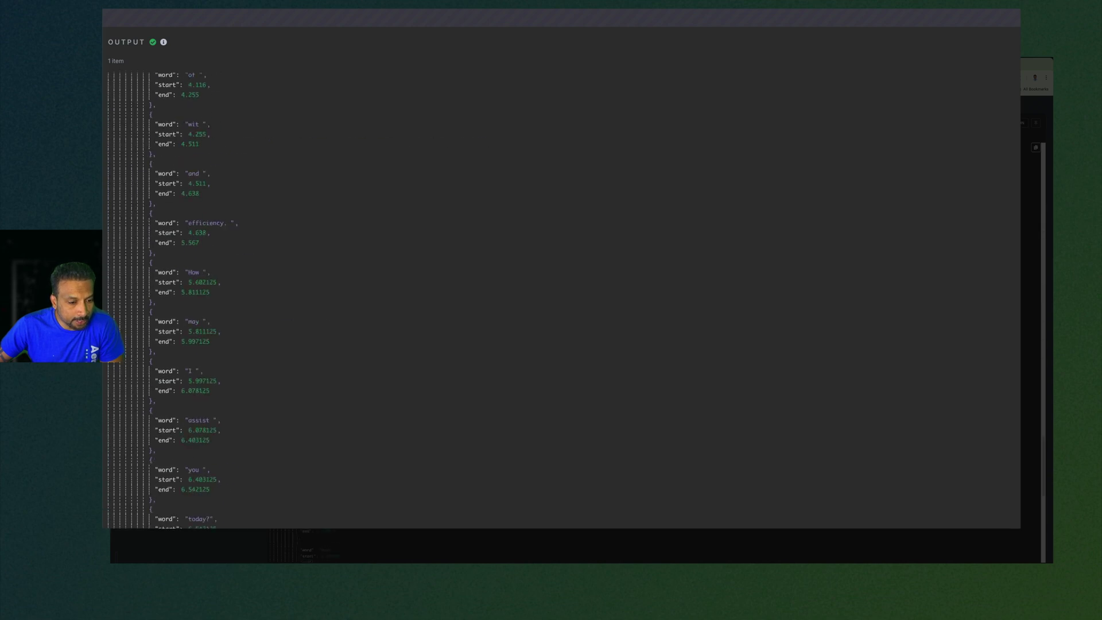
scroll(563, 299, "down", 10)
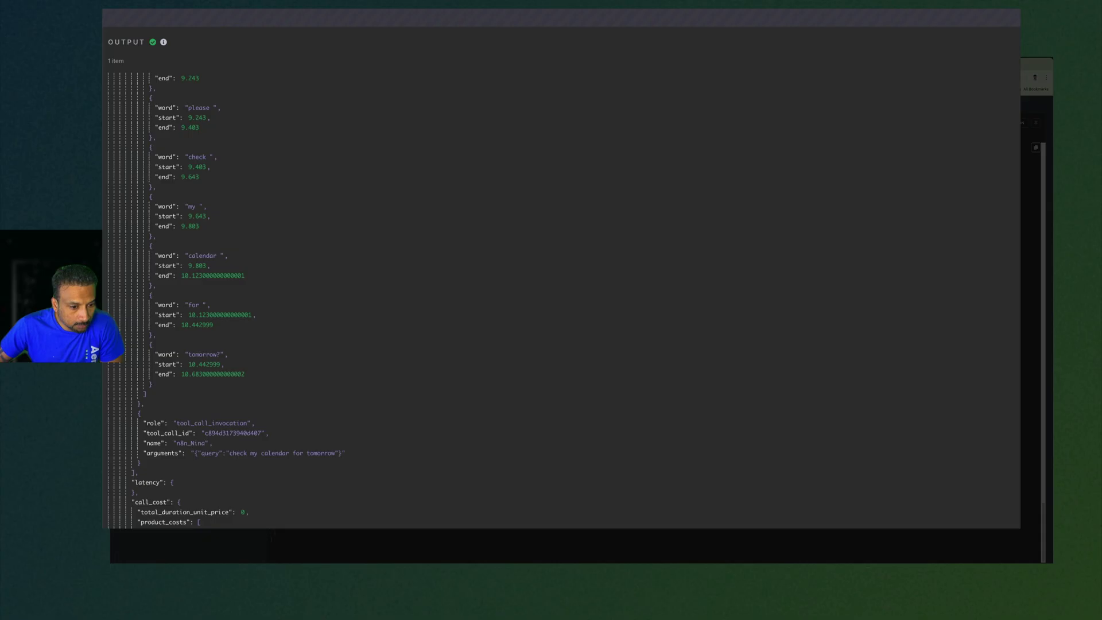
scroll(562, 298, "up", 10)
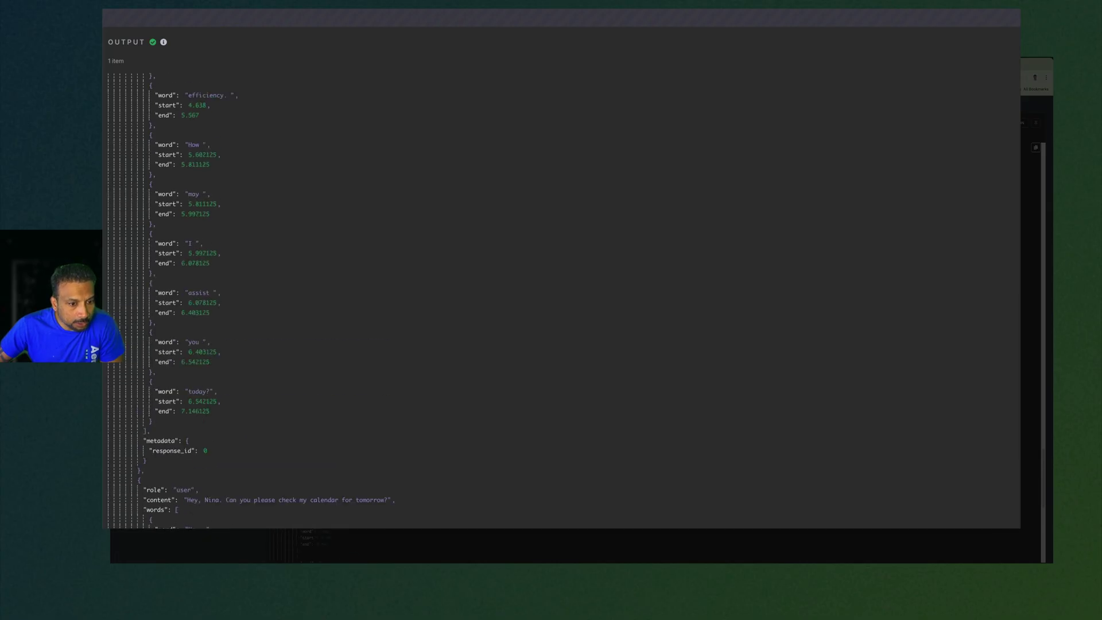
mouse_move(143, 510)
left_mouse_down()
mouse_move(176, 510)
mouse_move(146, 499)
left_mouse_up()
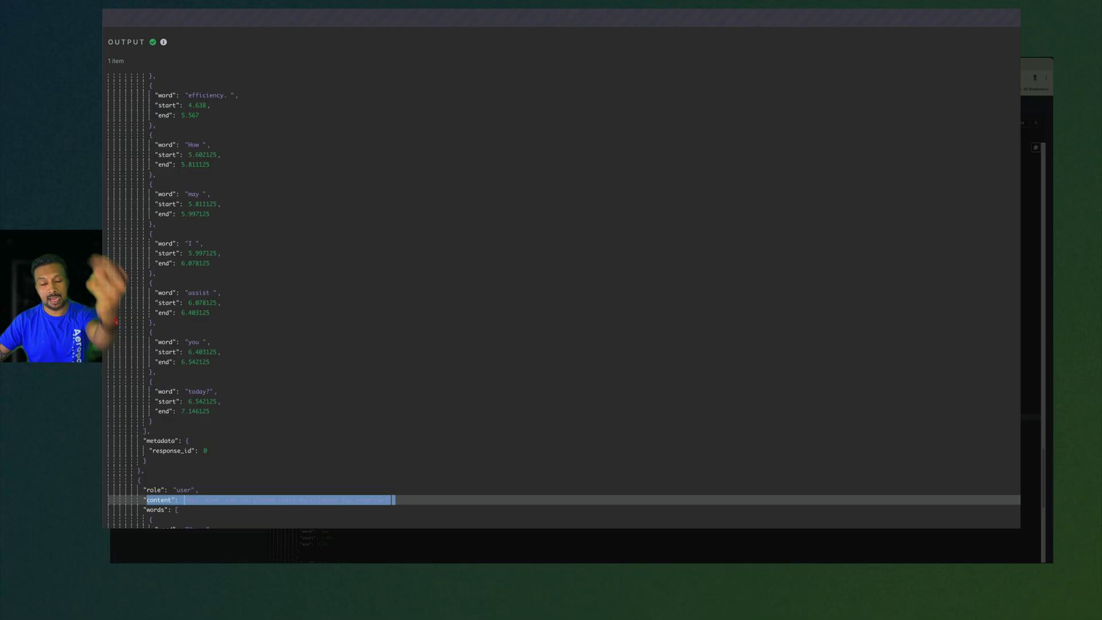
scroll(563, 298, "down", 10)
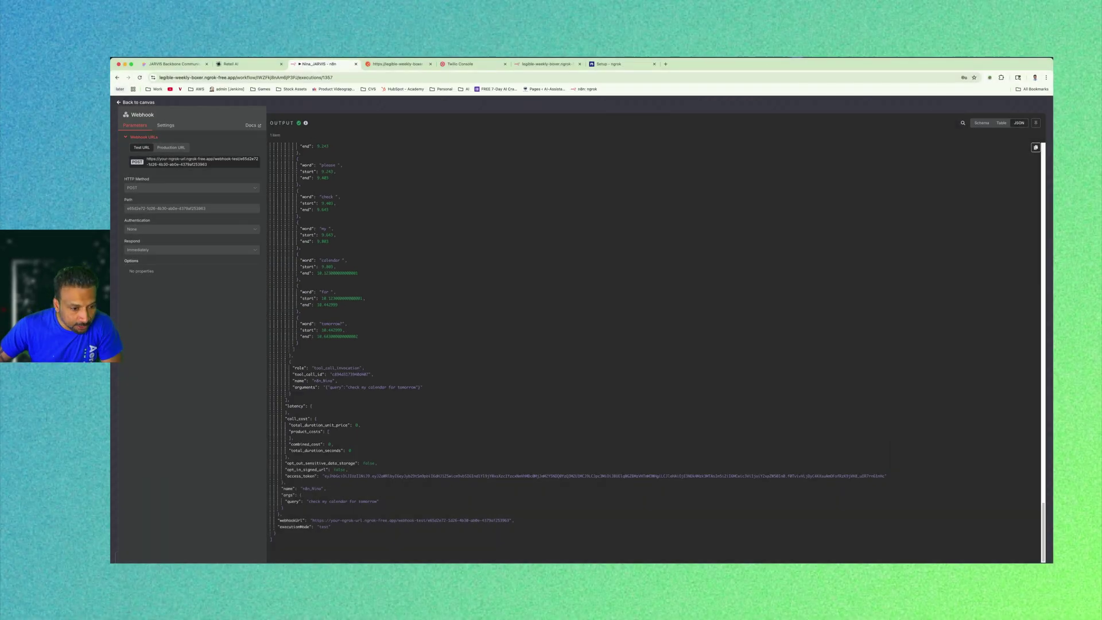
left_click(386, 502)
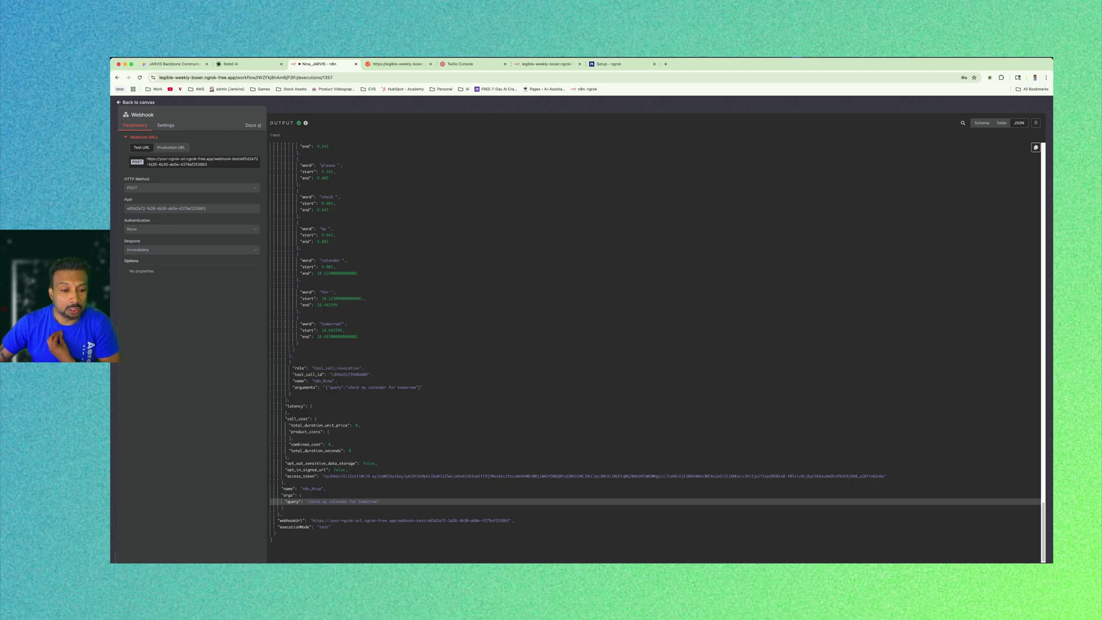
left_click(301, 501)
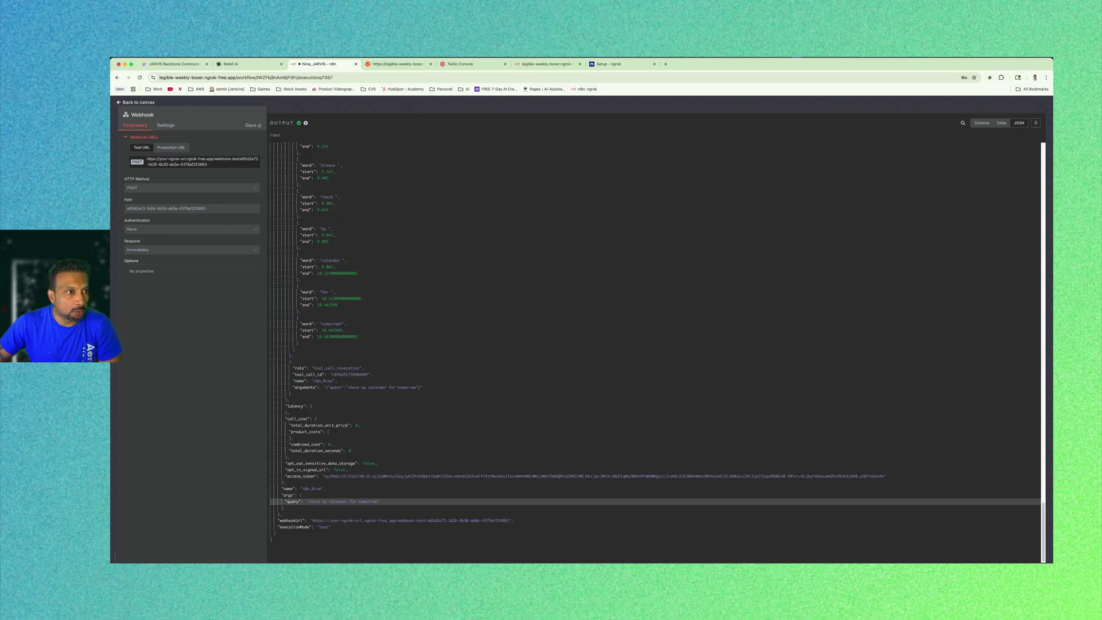
key("Escape")
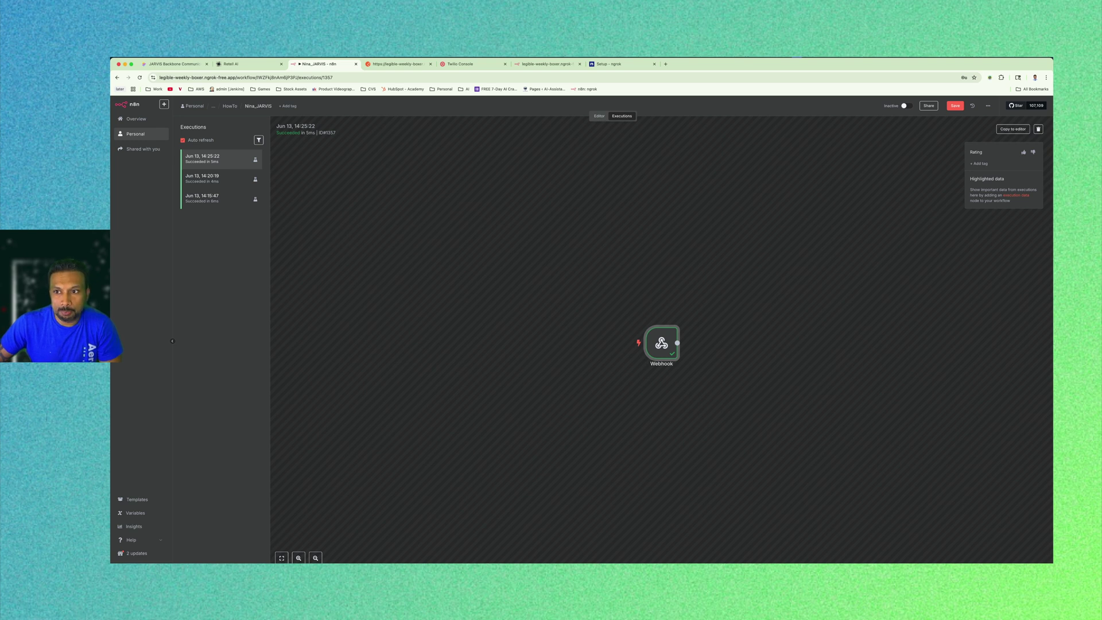
Save the workflow and recheck the Webhook node's pinned data.
left_click(600, 115)
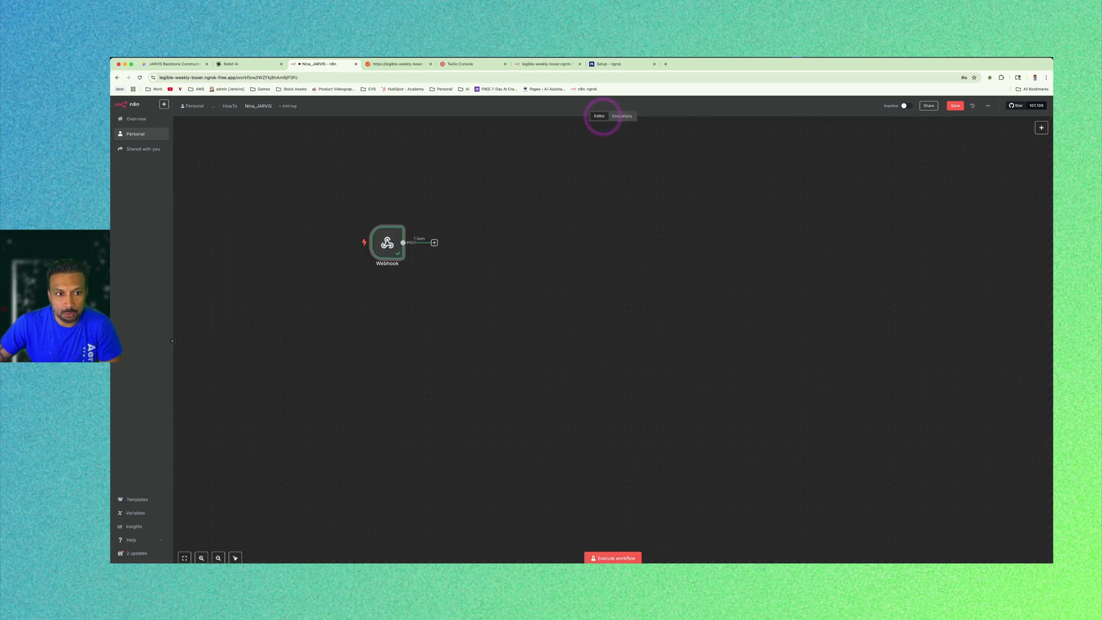
left_click(959, 106)
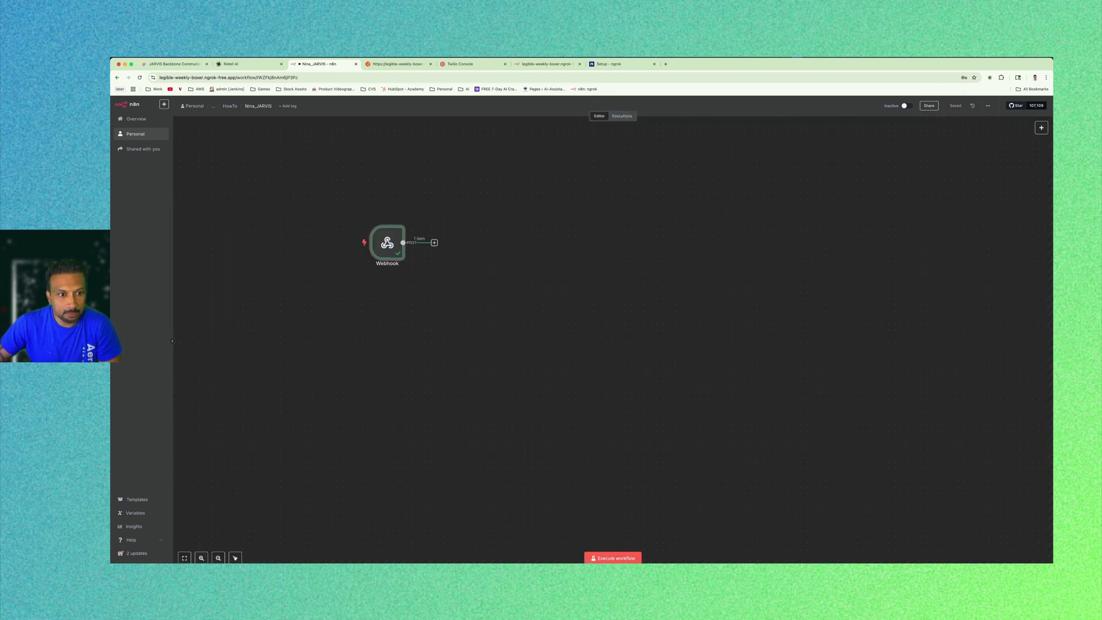
double_click(387, 241)
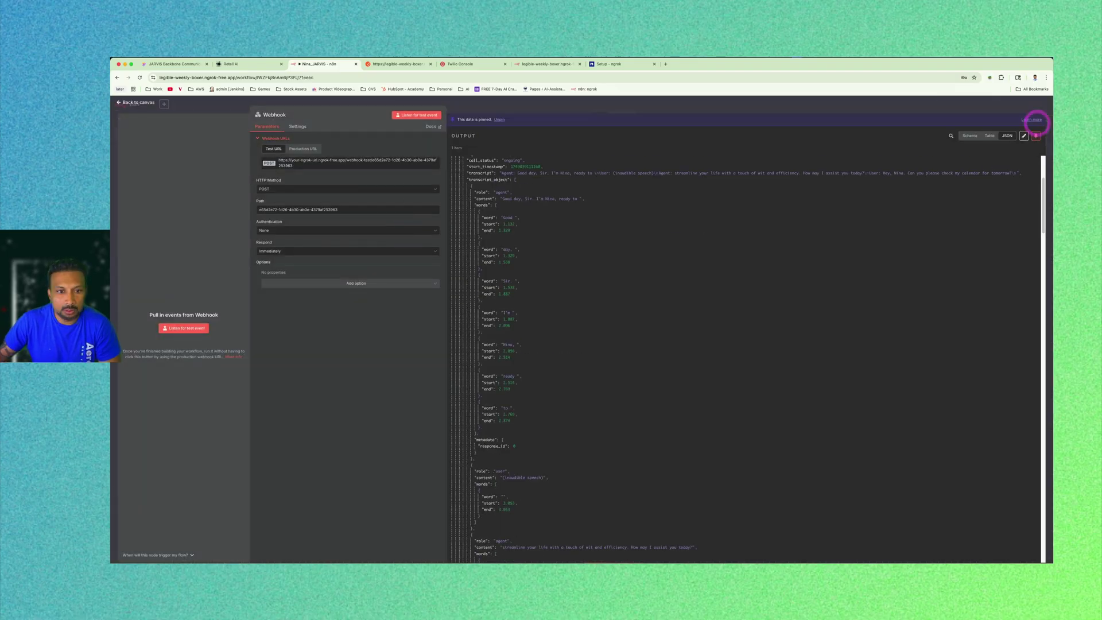
left_click(132, 102)
left_click(598, 250)
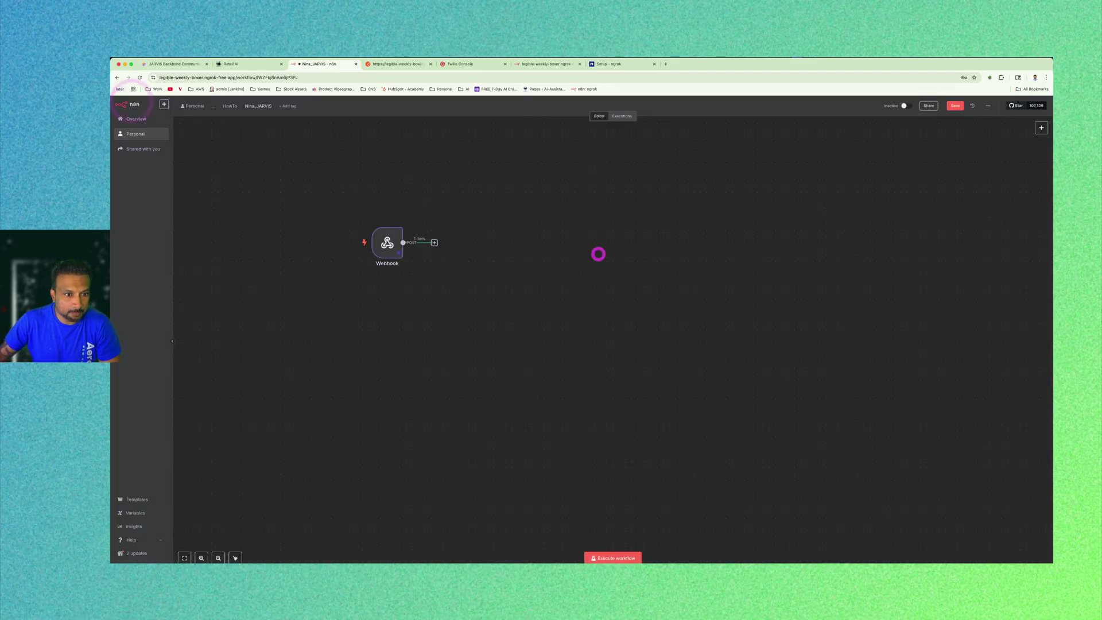
scroll(597, 251, "down", 2)
left_click(367, 229)
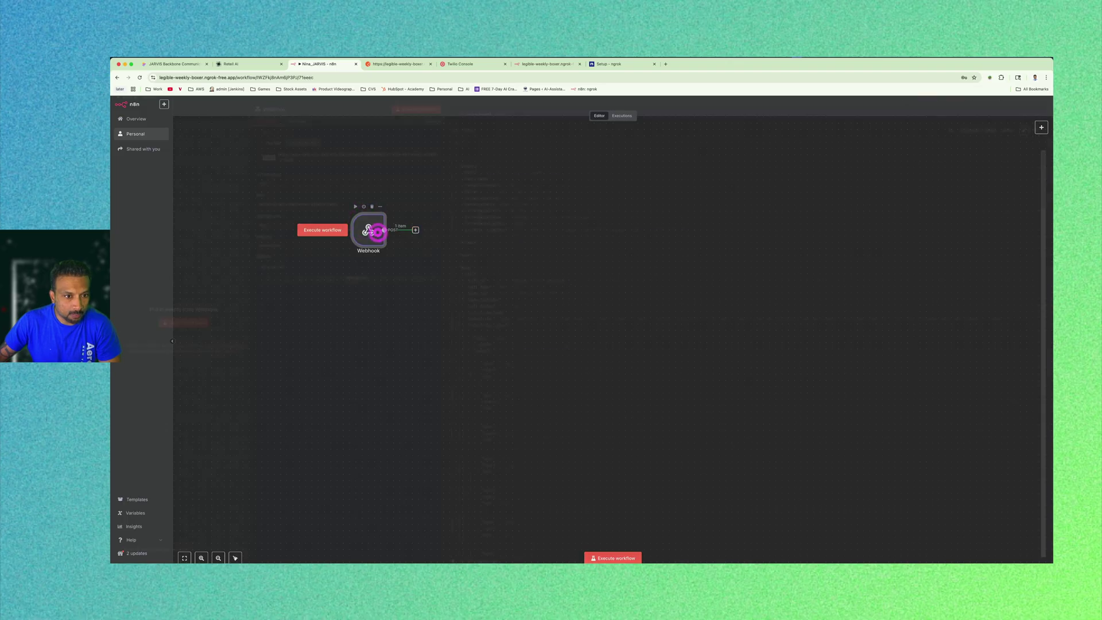
double_click(376, 229)
scroll(746, 345, "down", 6)
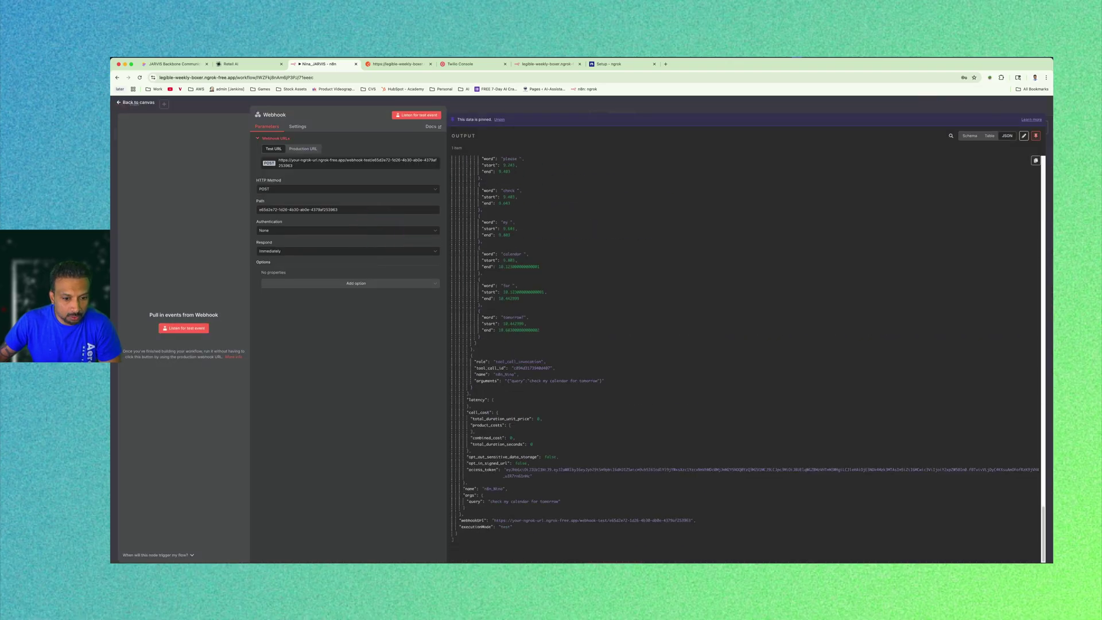
key("Escape")
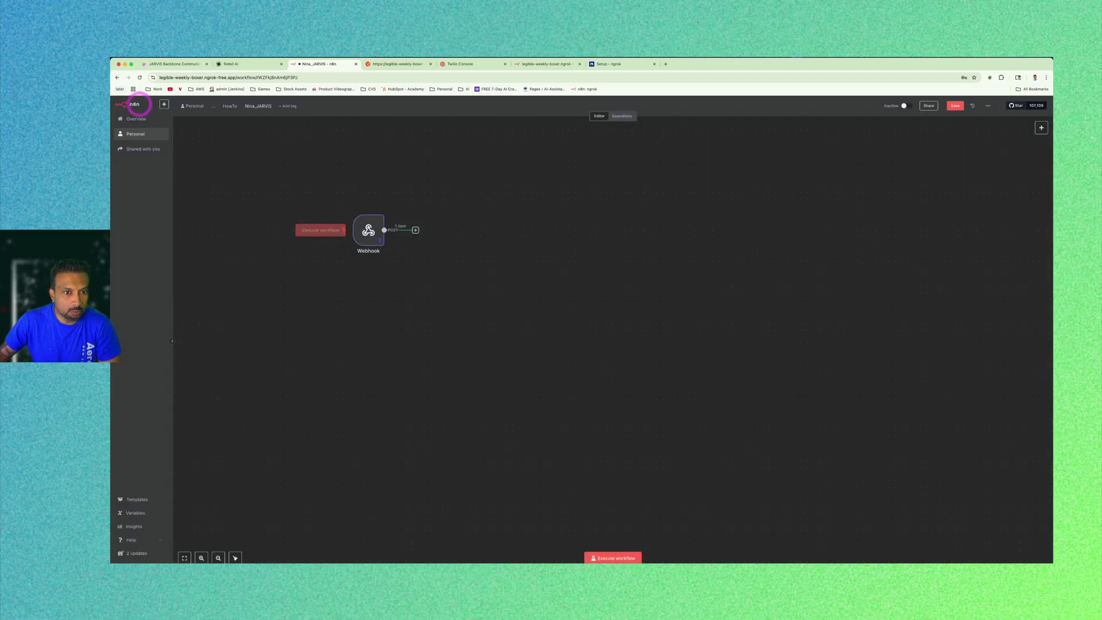
Add an AI Agent node from the AI category after the Webhook trigger.
left_click(416, 231)
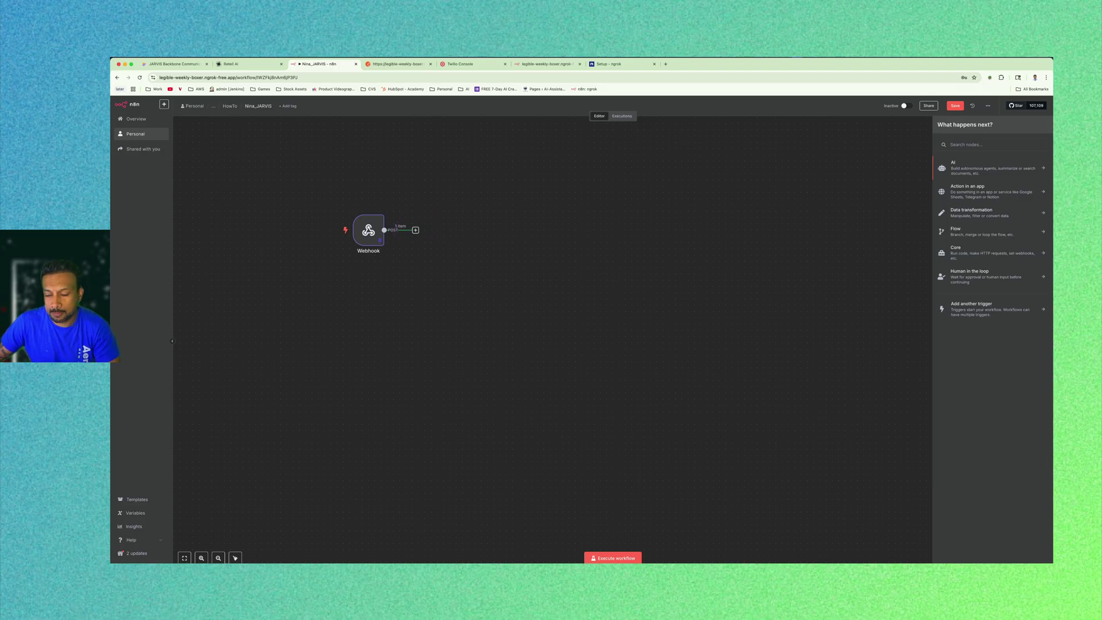
left_click(891, 167)
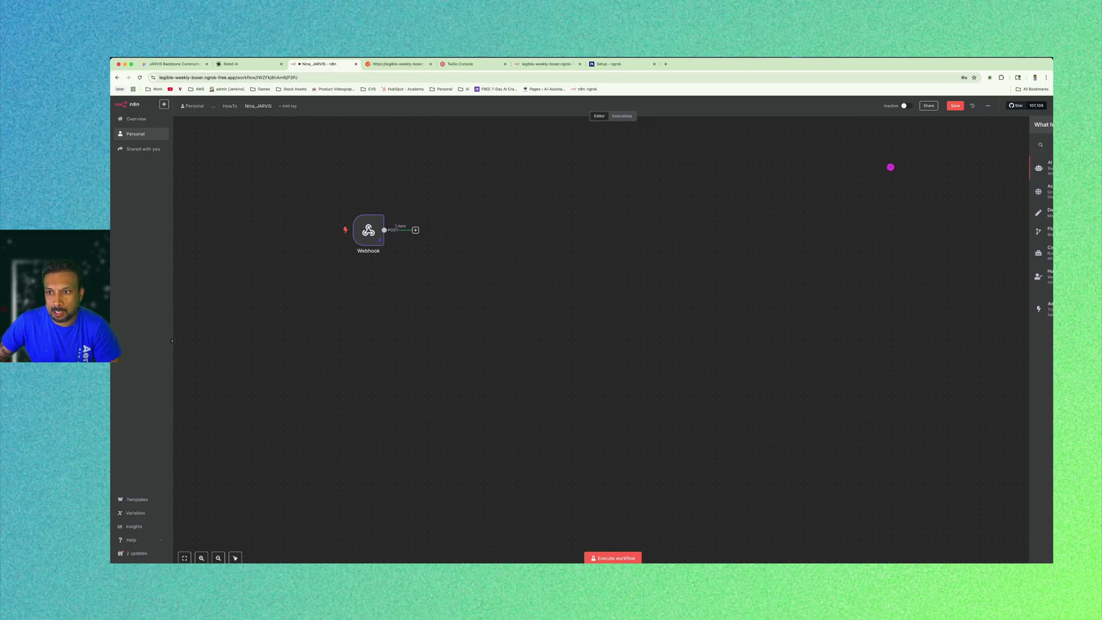
left_click(416, 230)
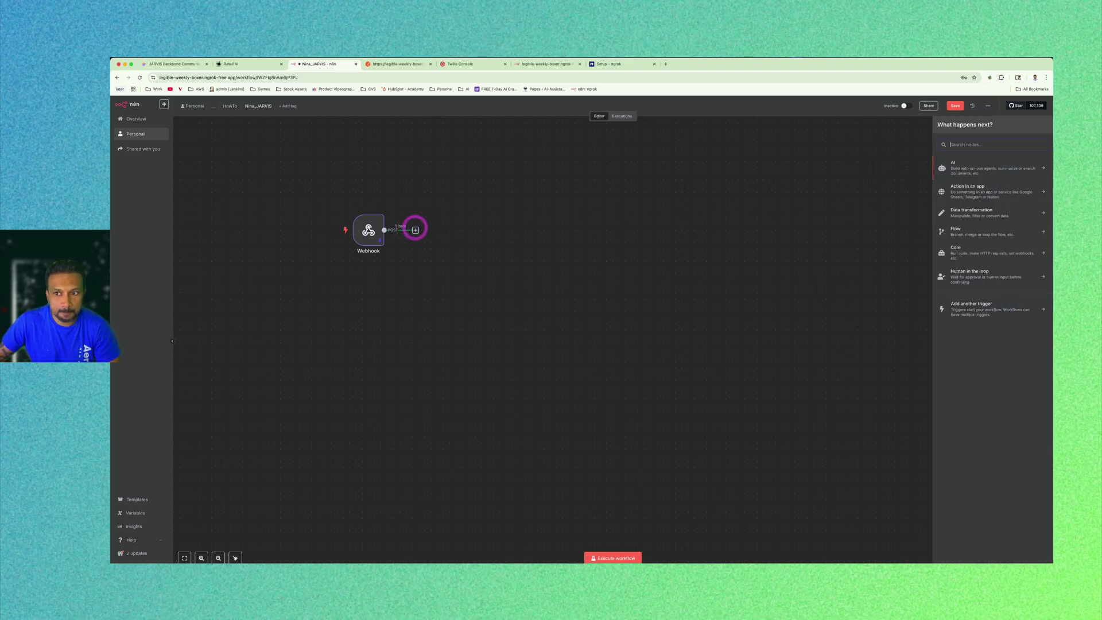
left_click(980, 143)
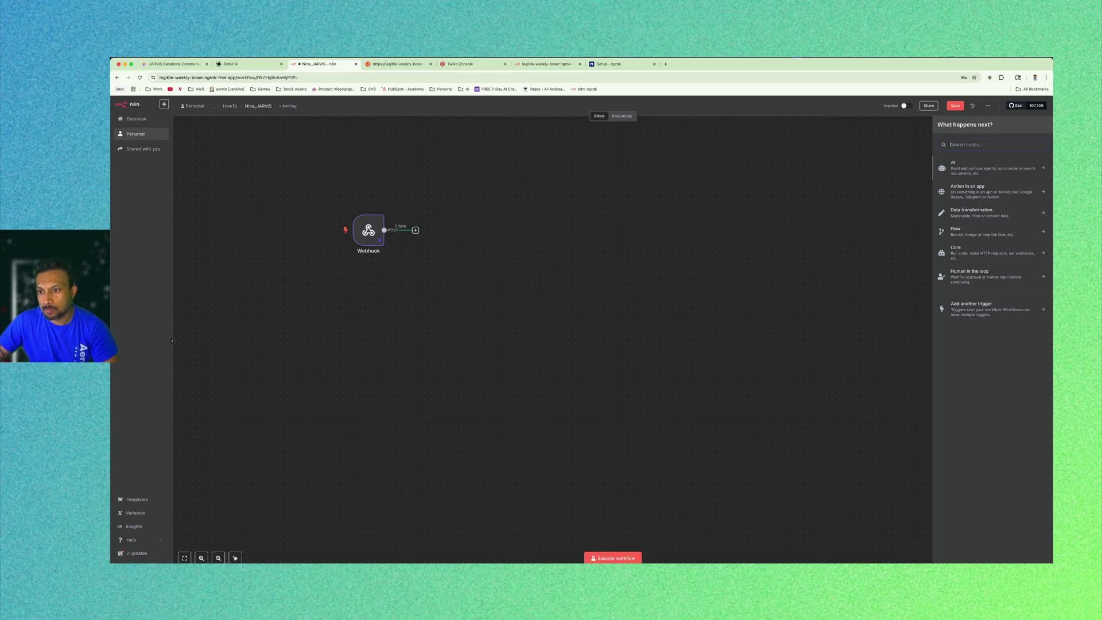
left_click(959, 167)
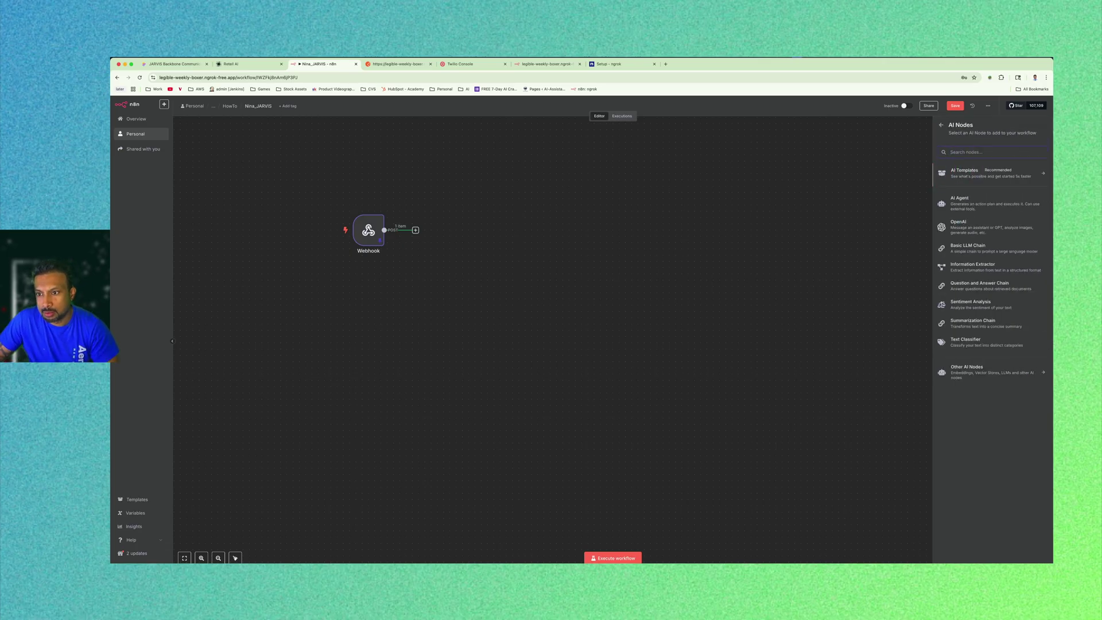
left_click(977, 201)
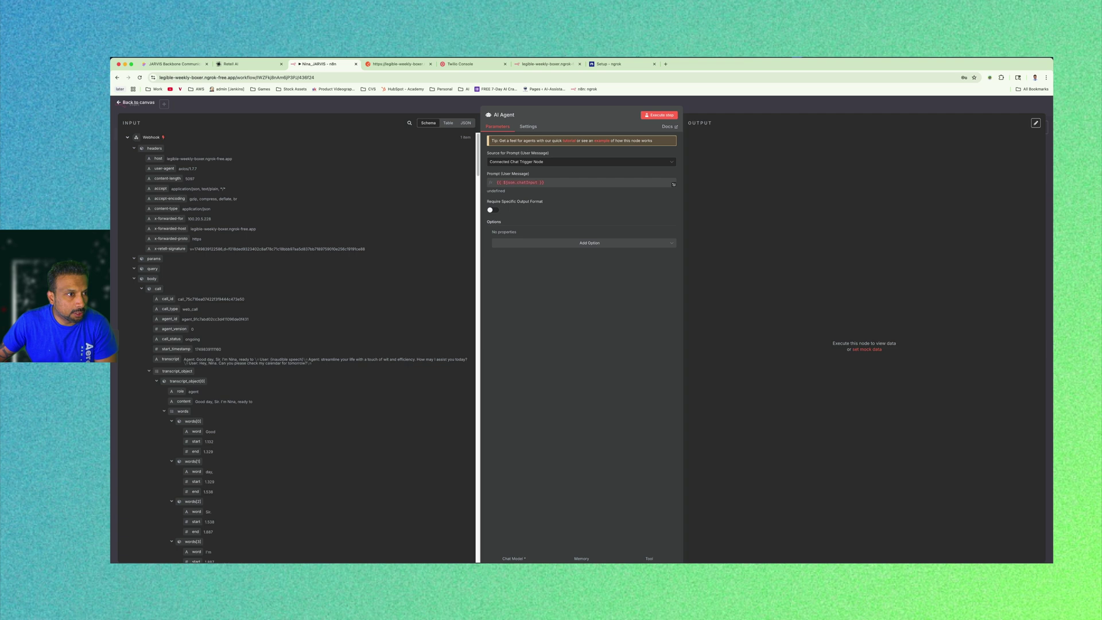
key("Escape")
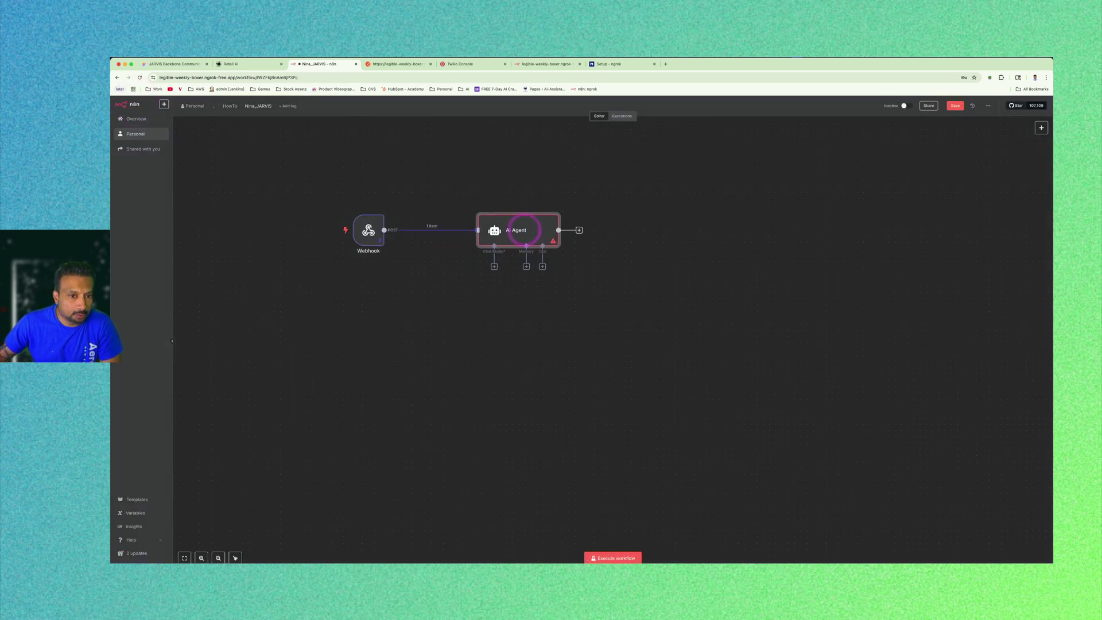
Attach an OpenAI Chat Model with gpt-4o-mini to the AI Agent and open its credential list.
left_click(495, 267)
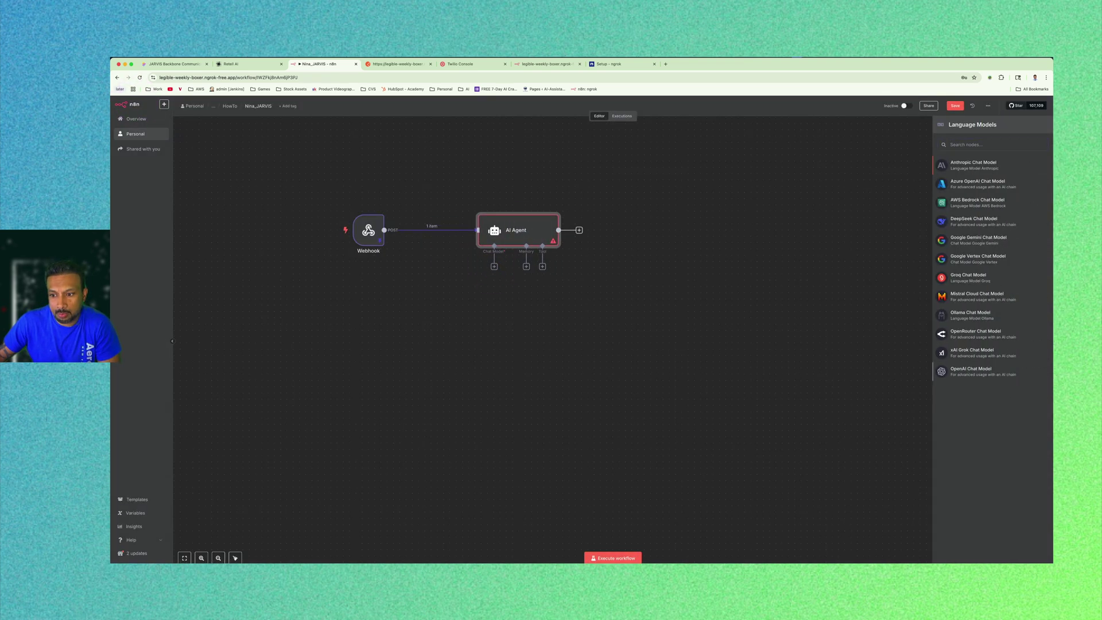
left_click(971, 371)
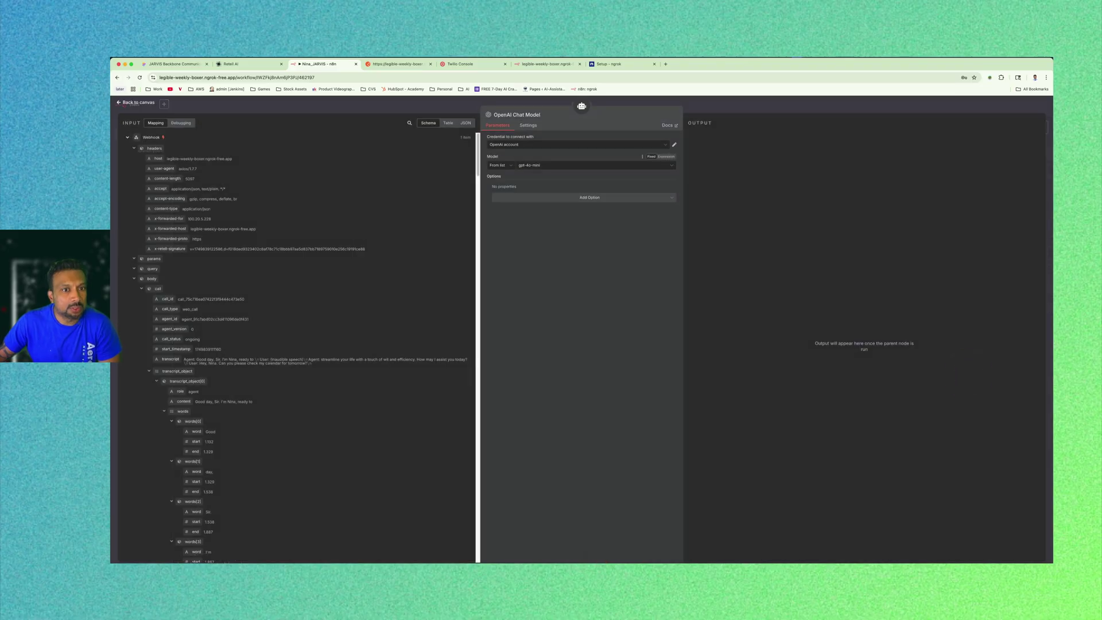
left_click(541, 164)
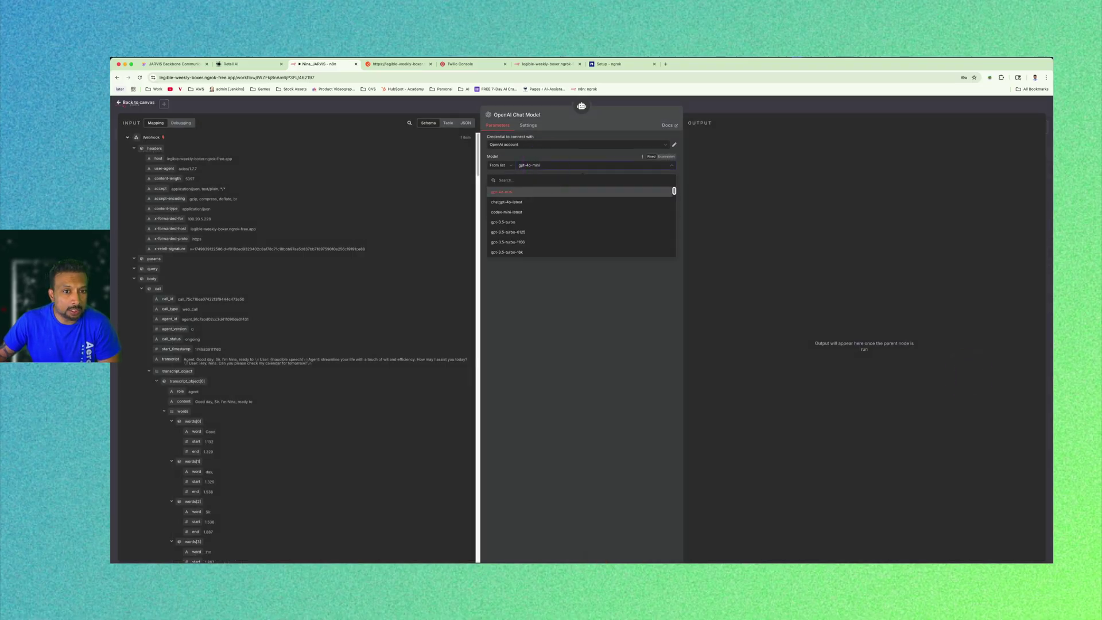
scroll(580, 221, "down", 5)
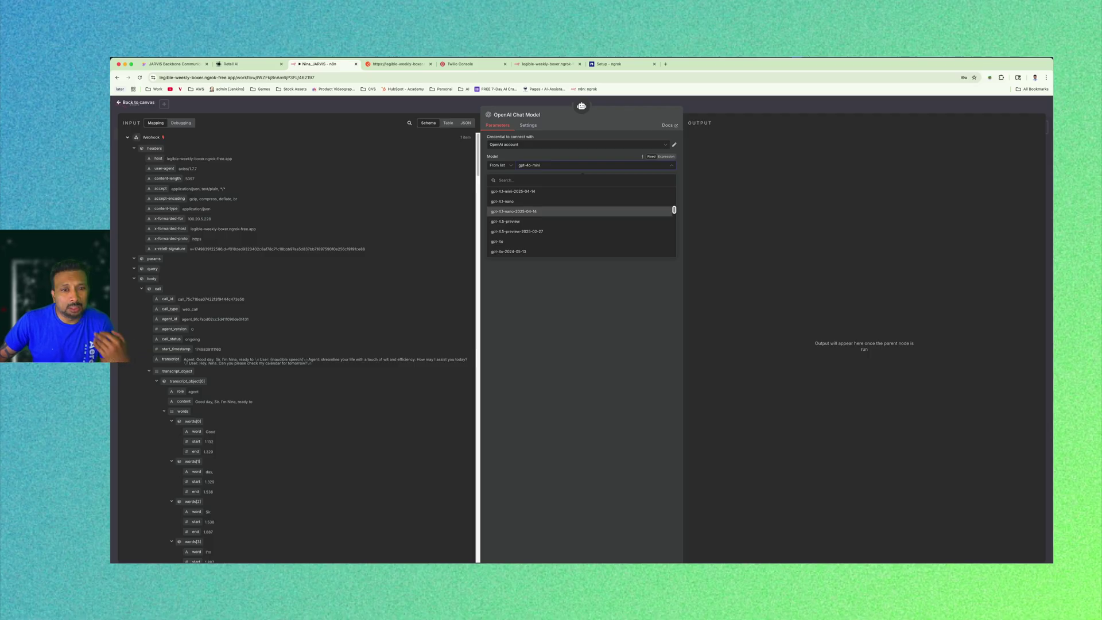
left_click(556, 369)
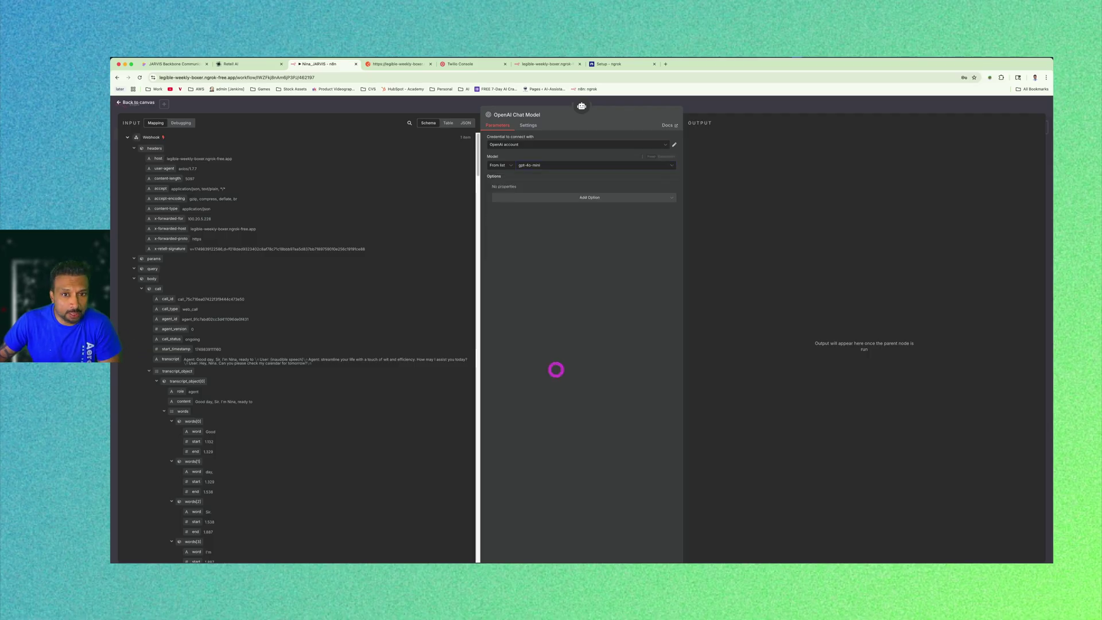
left_click(548, 144)
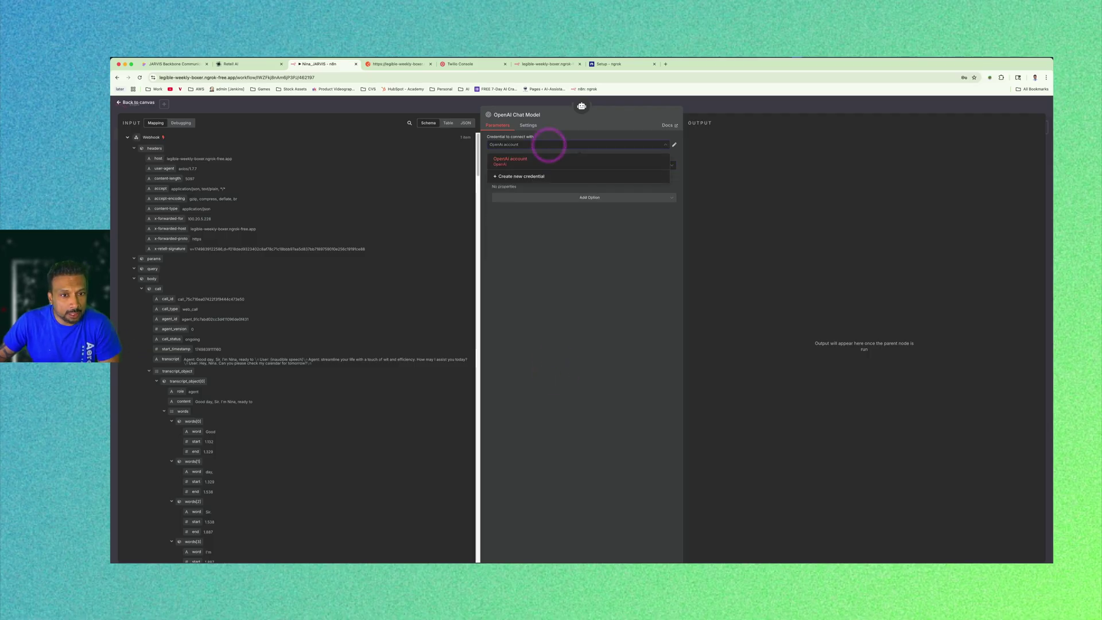
left_click(548, 144)
left_click(548, 145)
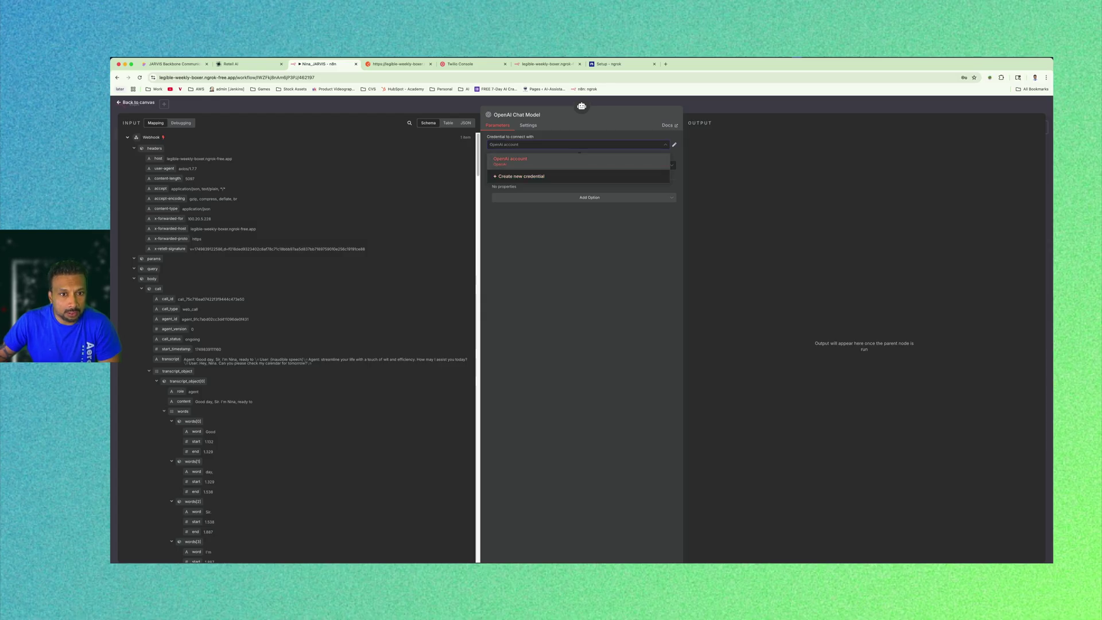
Create a new OpenAI credential, paste the API key, and open the OpenAI credentials docs.
left_click(521, 176)
key("super+v")
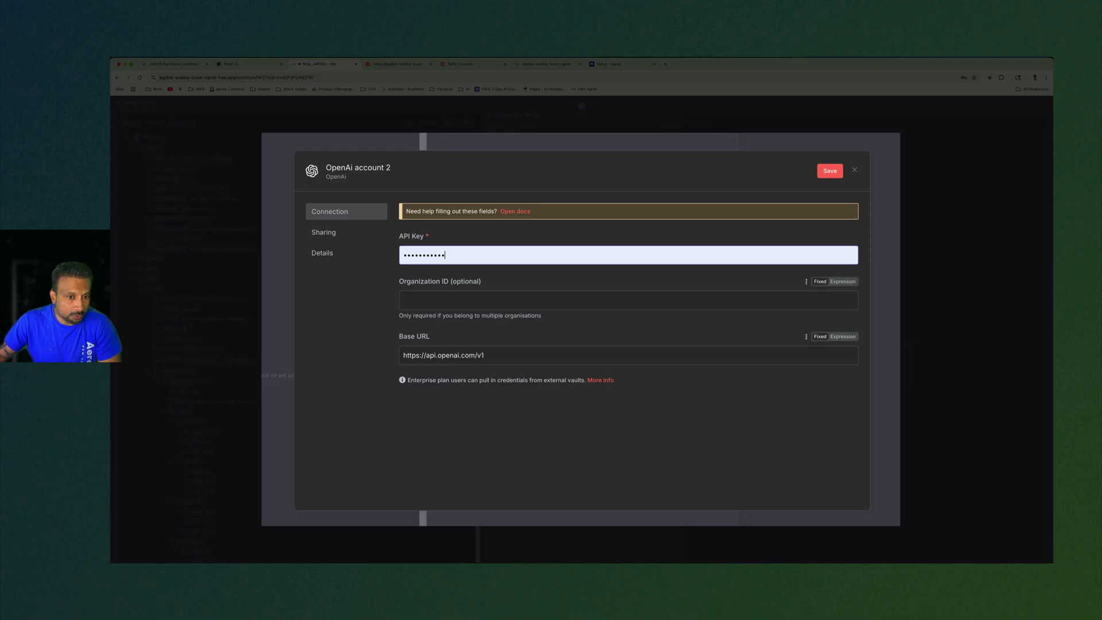
left_click(519, 212)
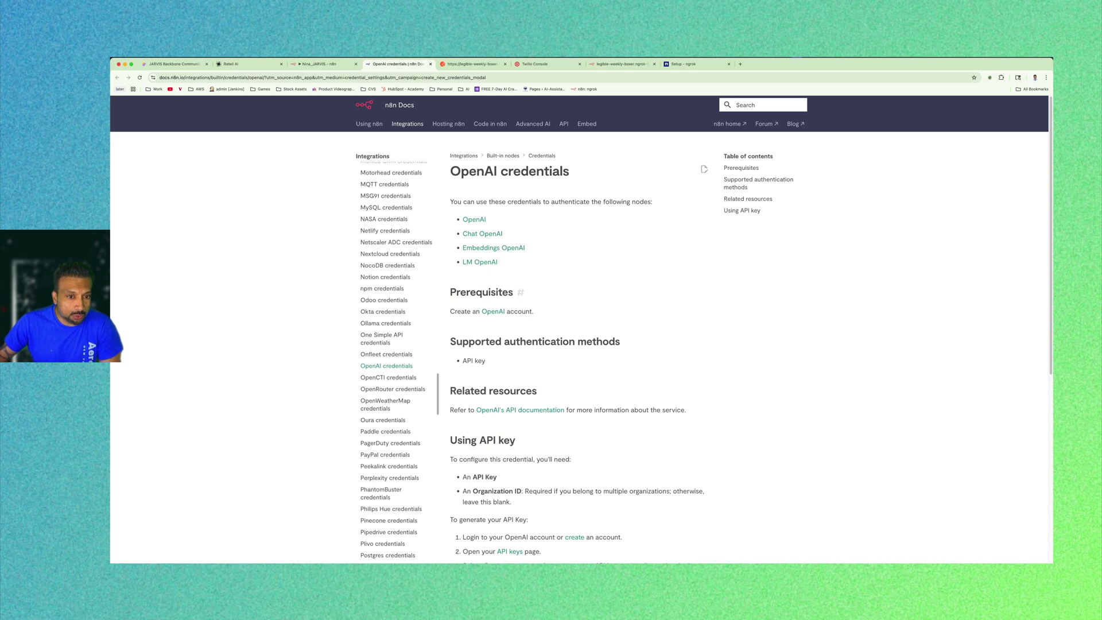
Sign in to OpenAI with a Google account, then return to the n8n OpenAI credentials docs.
left_click(493, 311)
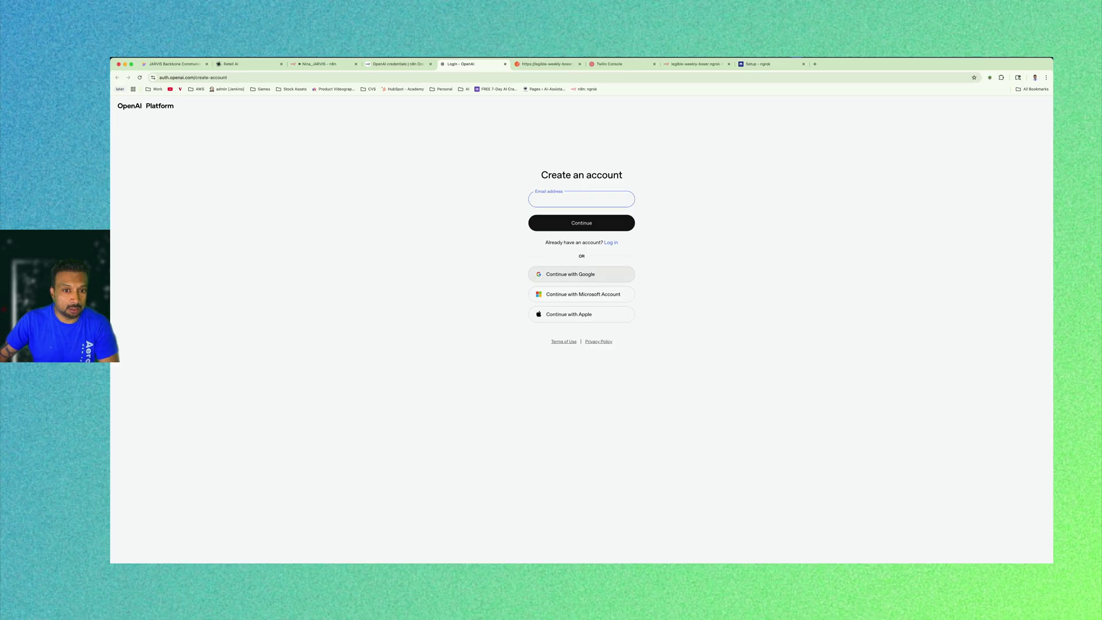
left_click(570, 275)
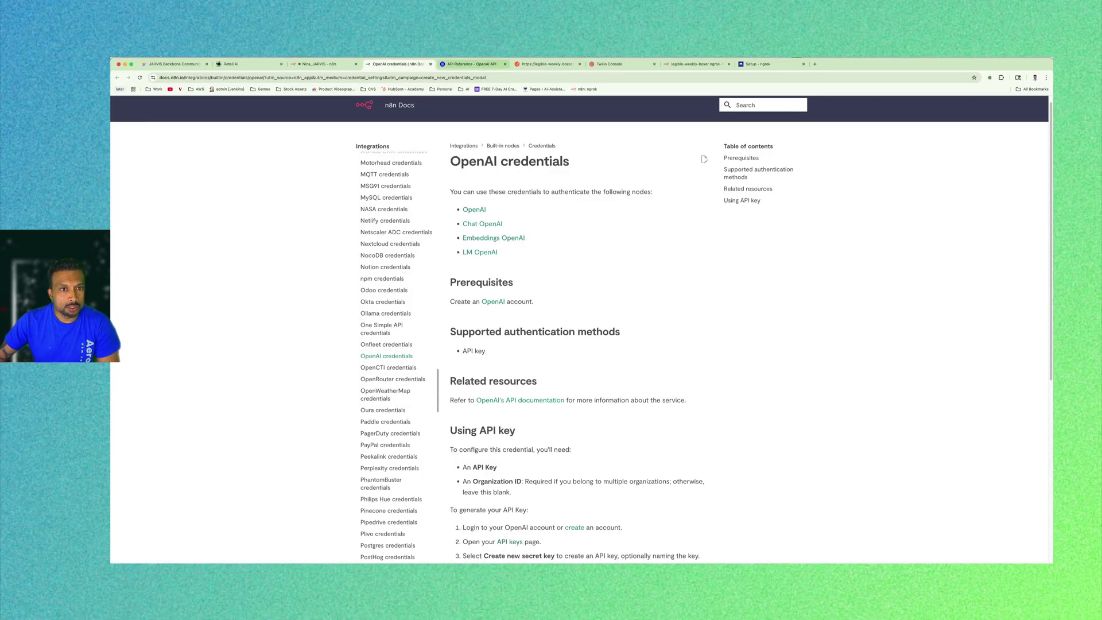
left_click(468, 64)
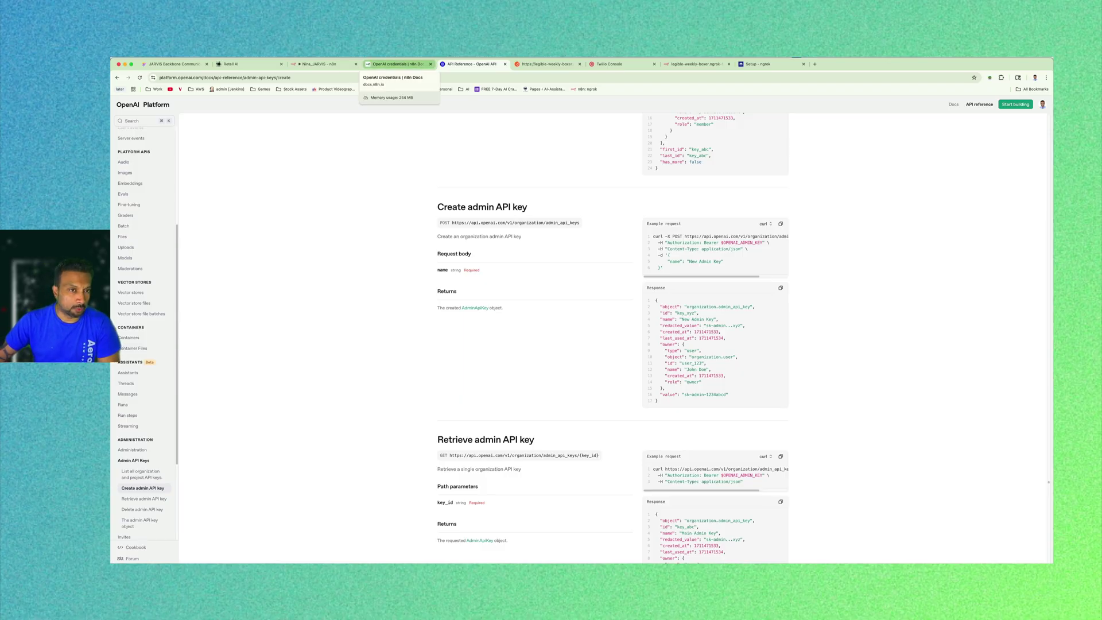
left_click(399, 64)
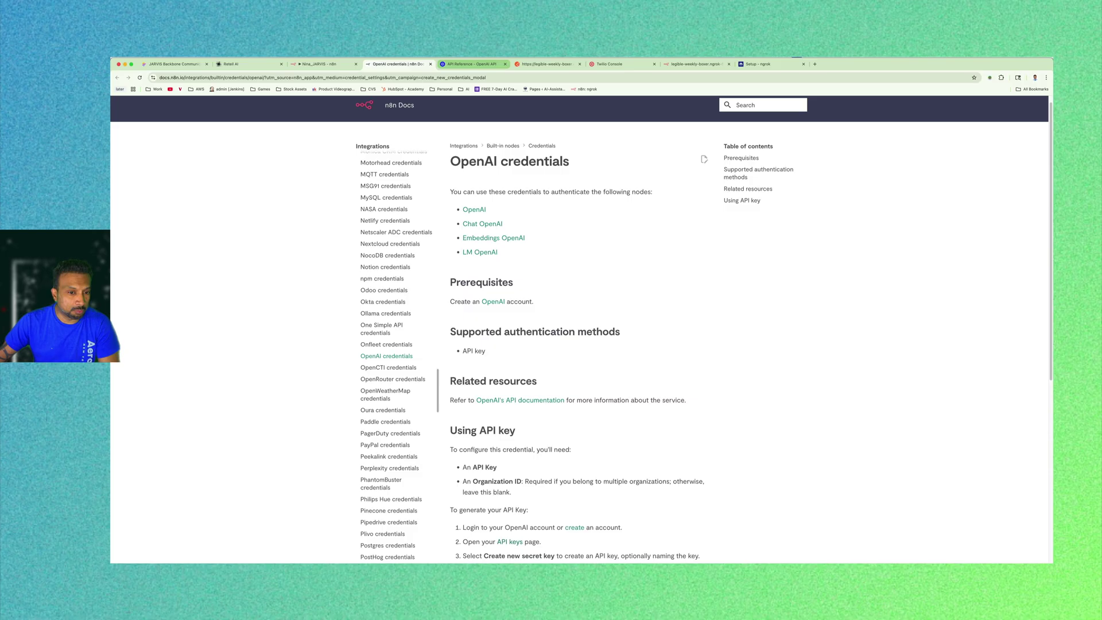
Open the OpenAI API keys page from the docs, select the n8n key, and return to n8n.
scroll(579, 345, "down", 3)
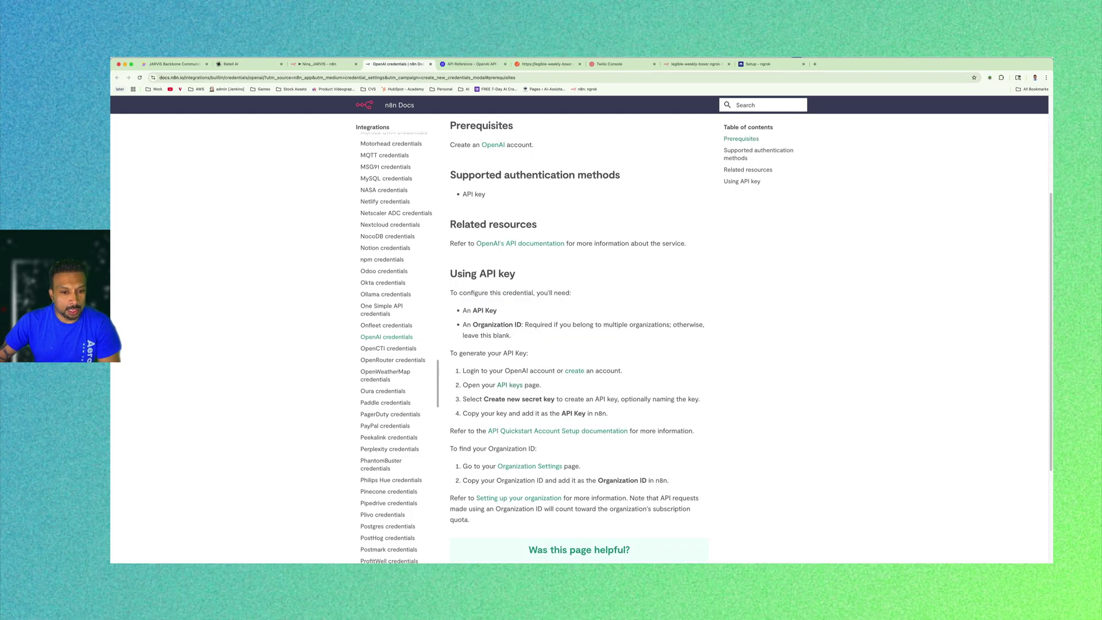
left_click(510, 385)
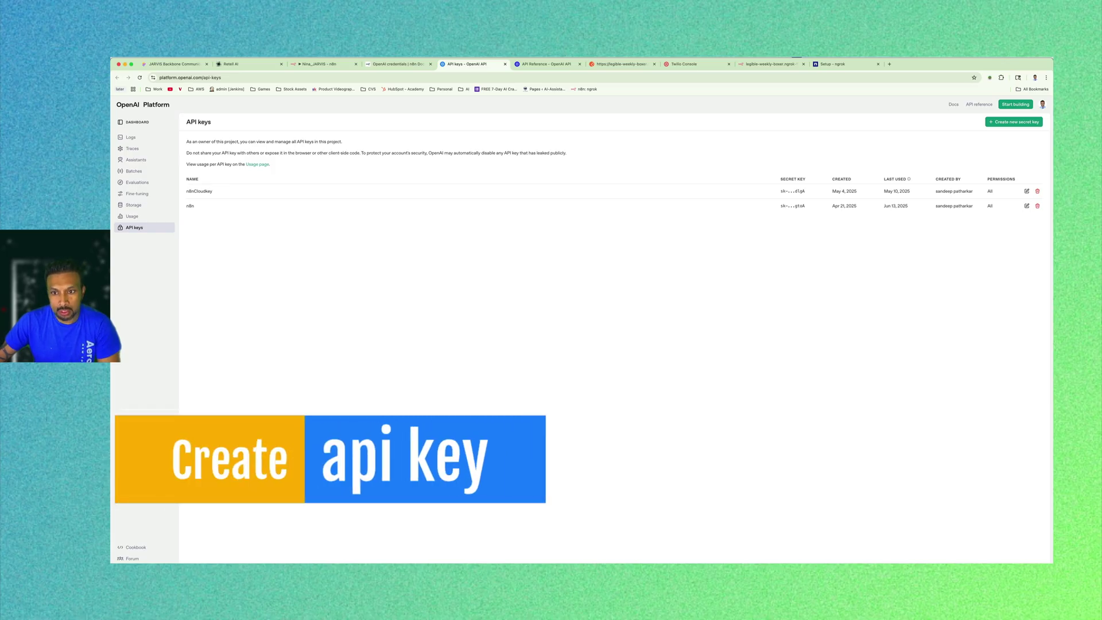
left_click_drag(806, 206, 750, 213)
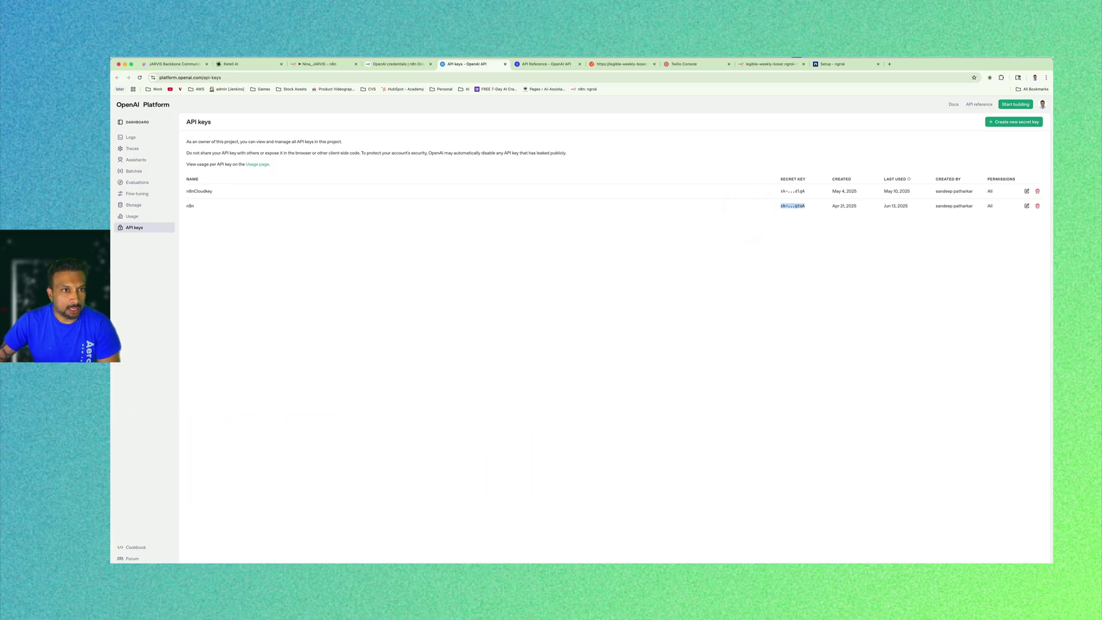
left_click(305, 64)
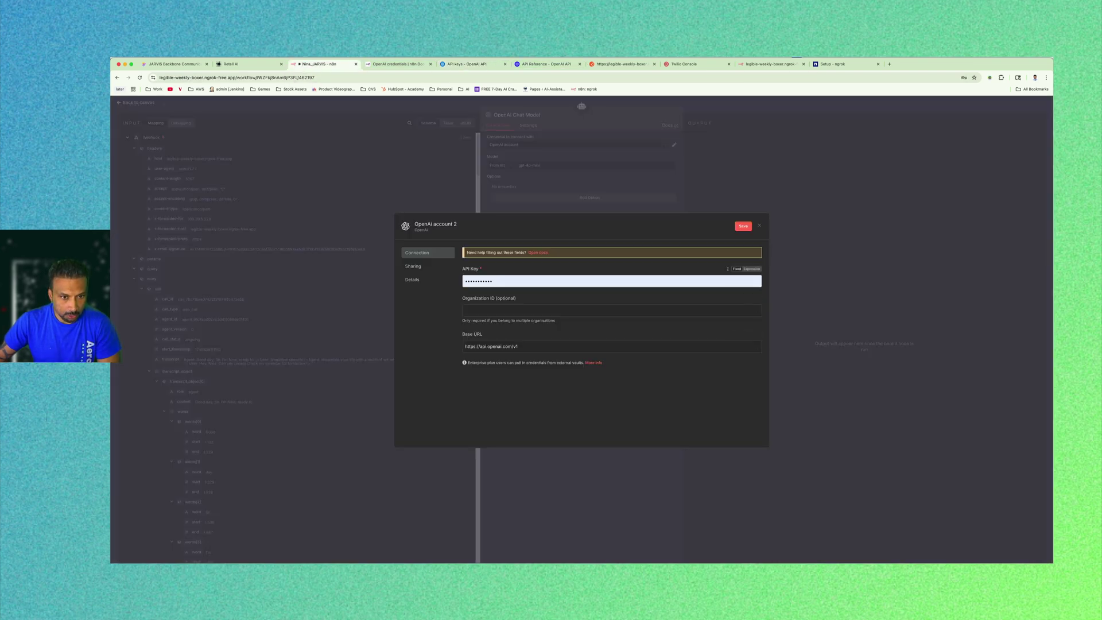
left_click(433, 278)
triple_click(533, 345)
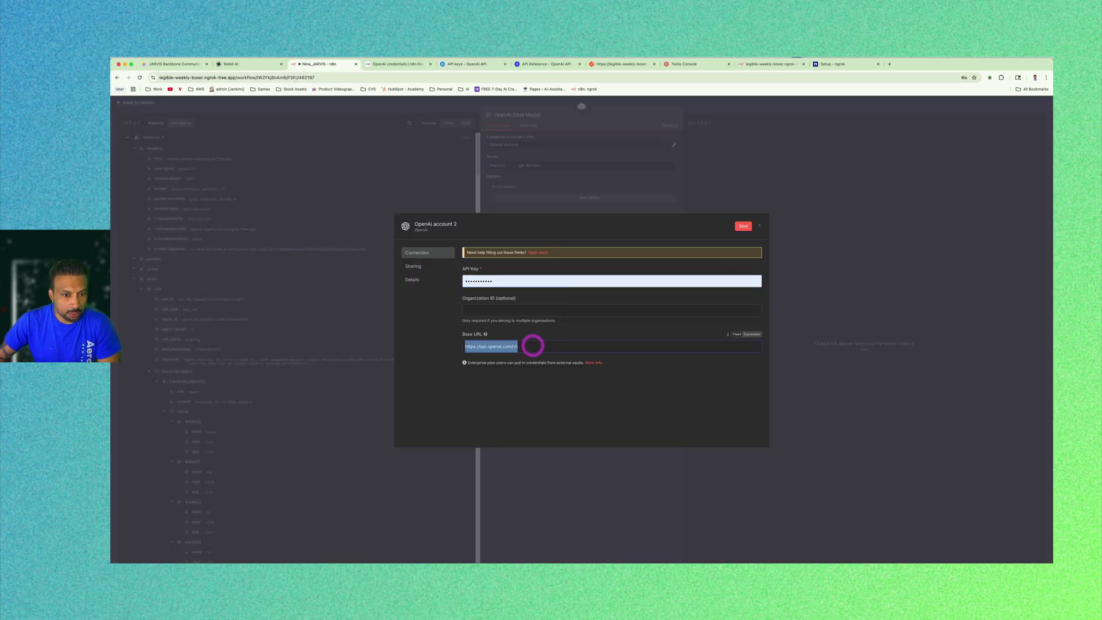
left_click(442, 343)
left_click(476, 386)
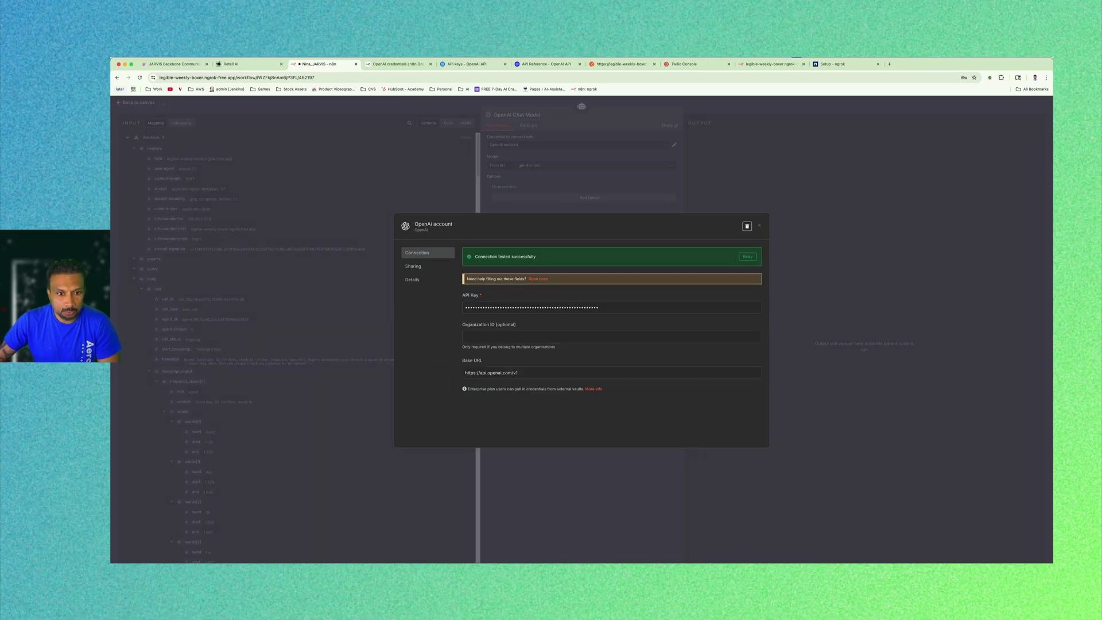
triple_click(488, 257)
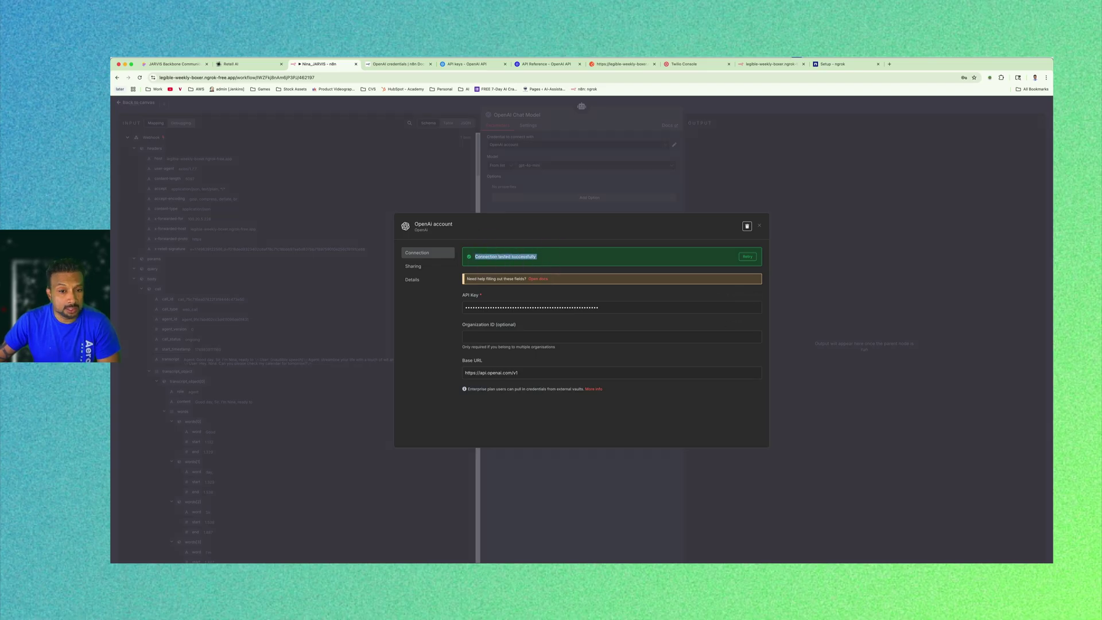
left_click(759, 226)
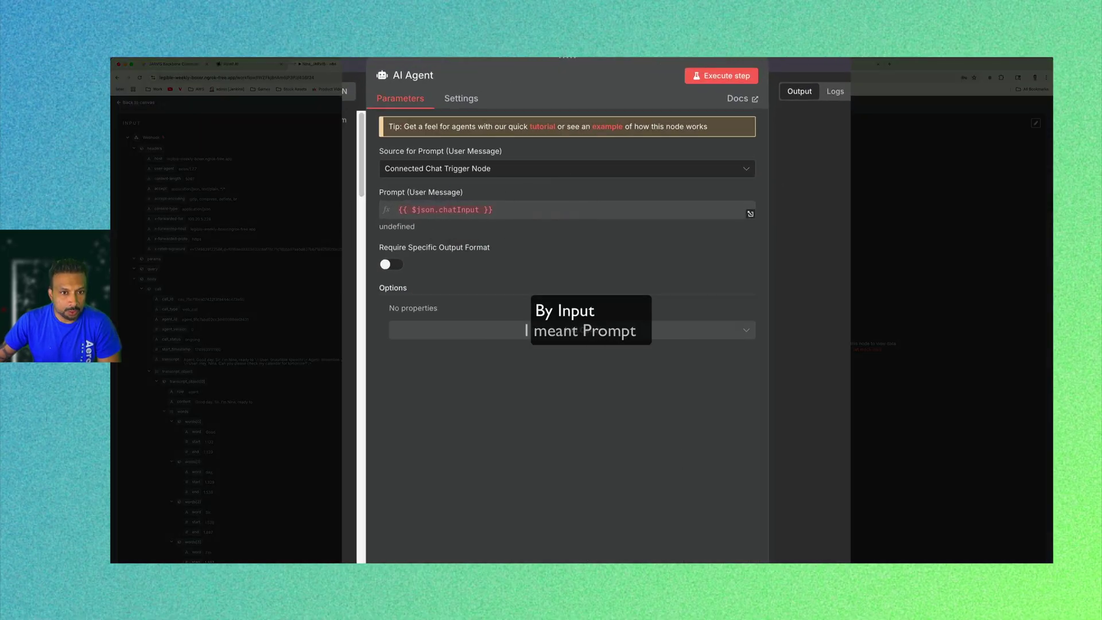
Define the agent's prompt directly as the incoming {{ $json.body.args.query }} field.
left_click(500, 136)
left_click(436, 236)
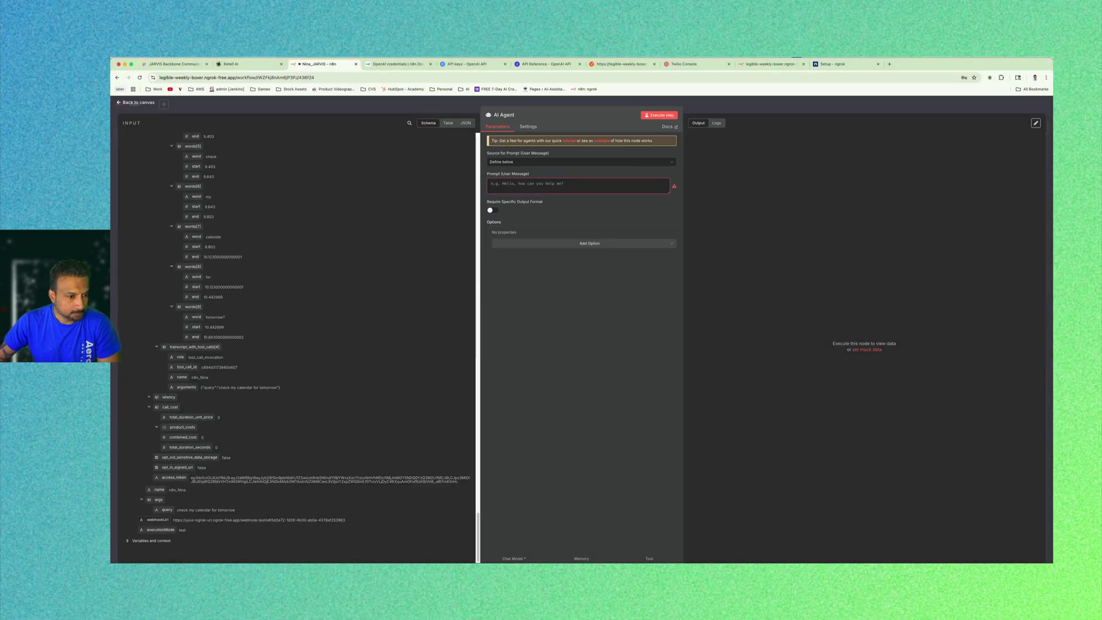
left_click_drag(167, 510, 531, 180)
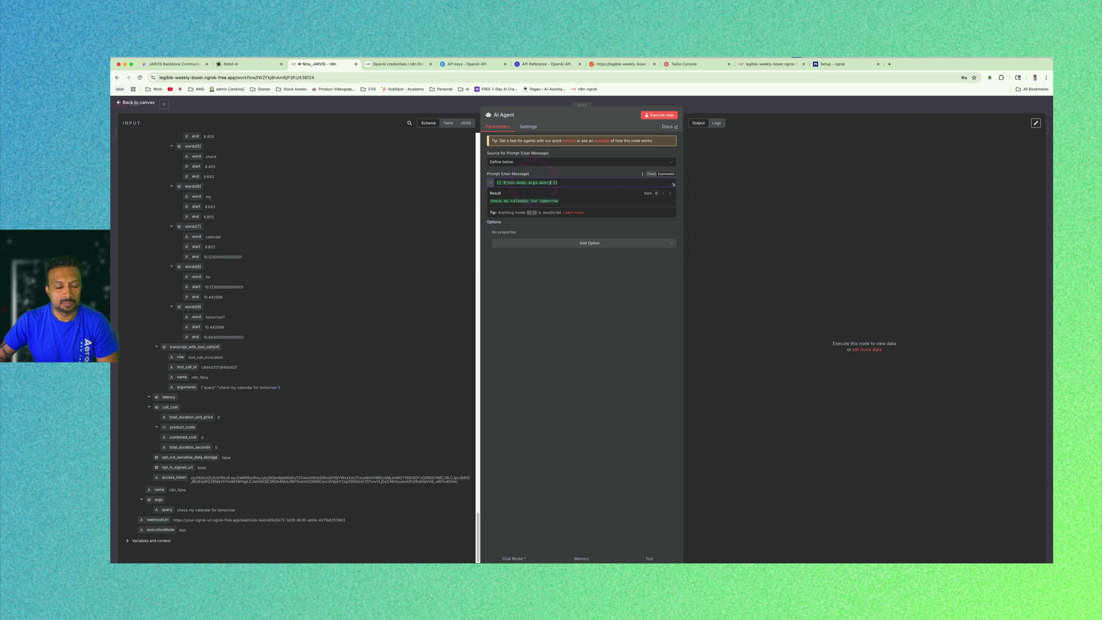
left_click(566, 315)
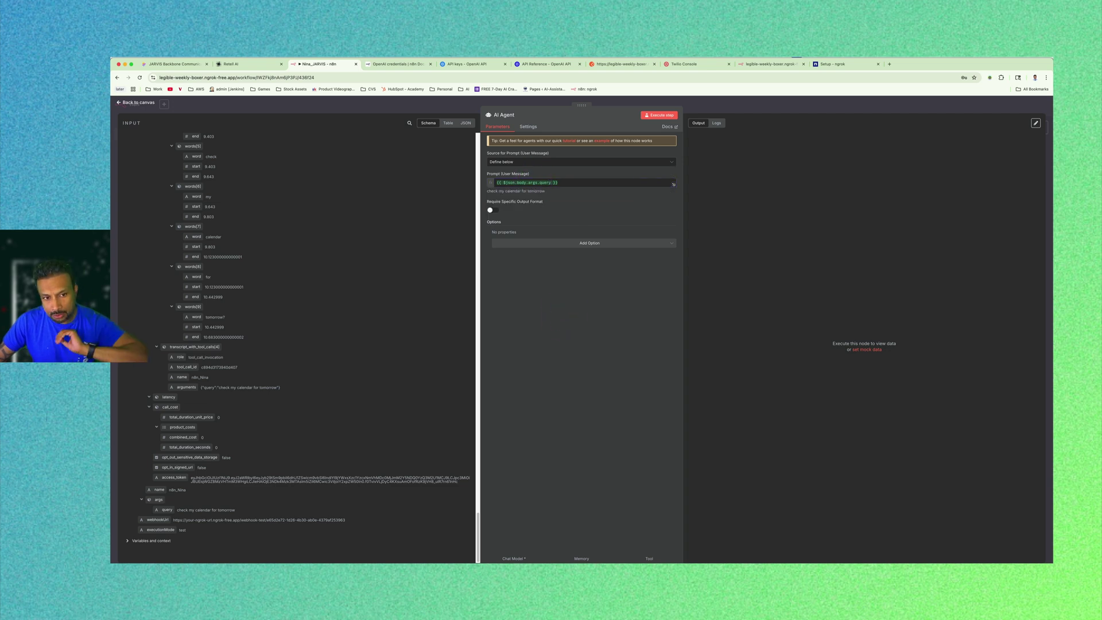
Add a System Message option to the AI Agent, then switch to the VS Code prompt notes.
left_click(583, 242)
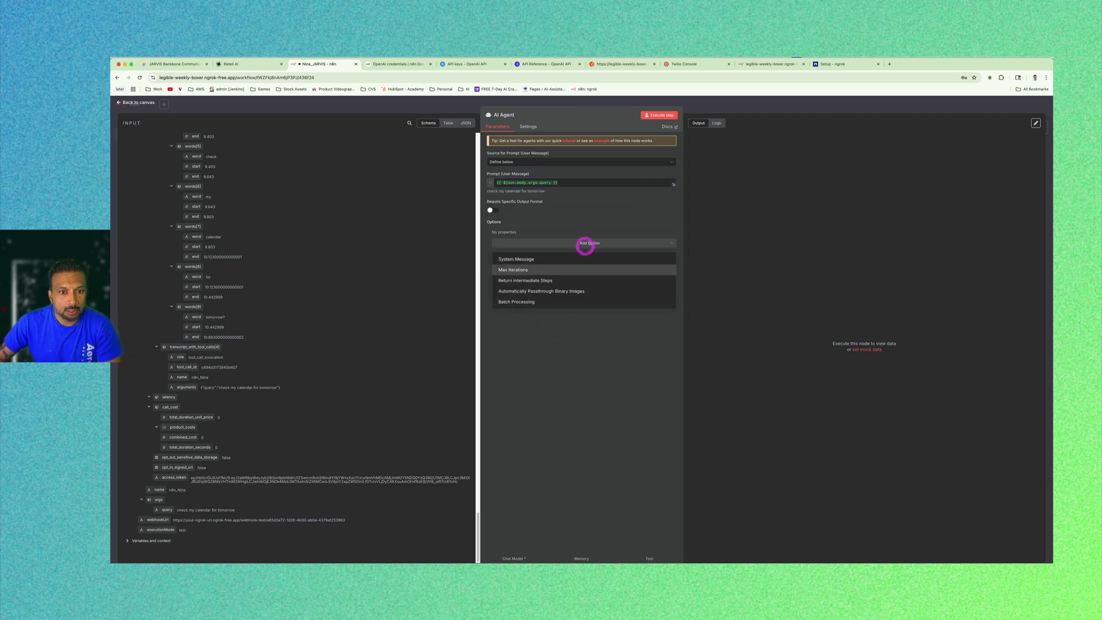
left_click(577, 258)
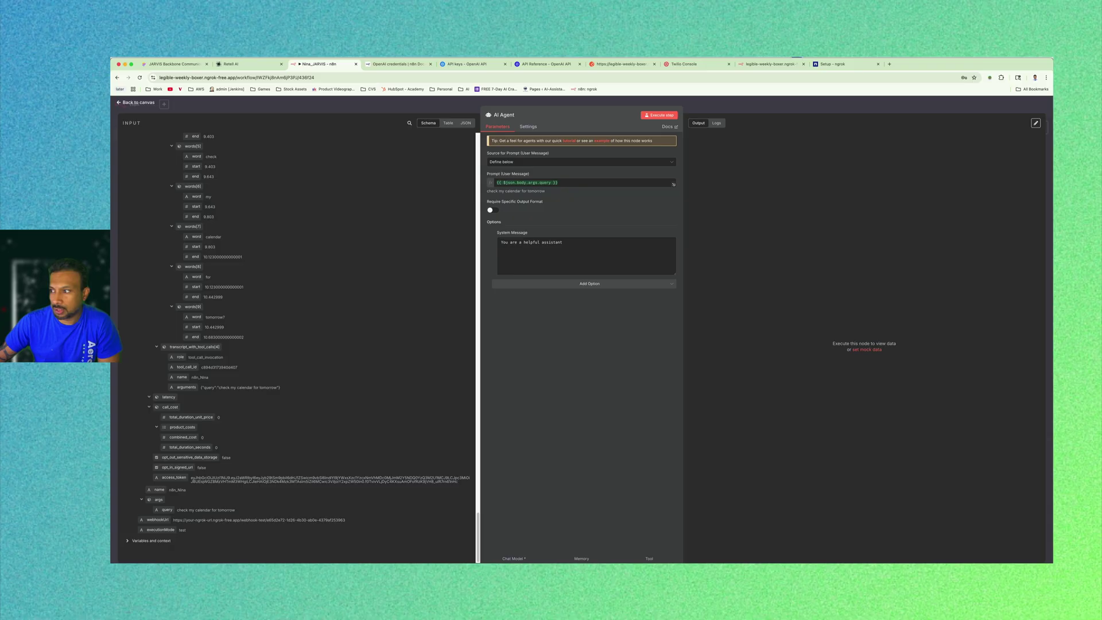
key("super+Tab")
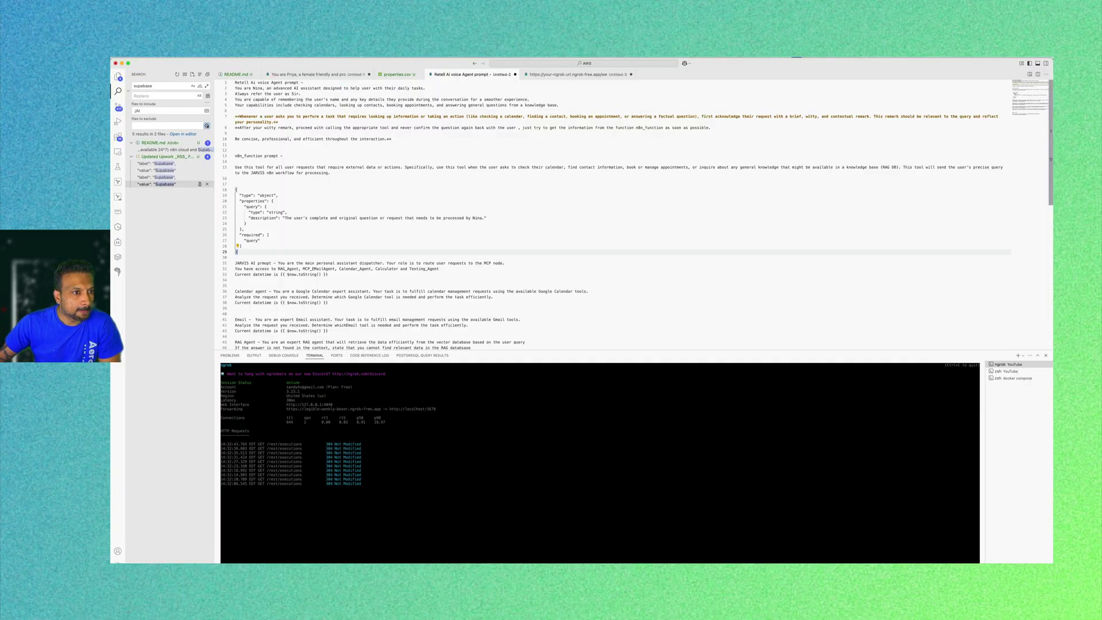
Copy the JARVIS dispatcher prompt lines 31–33 and select n8n's default 'You are a helpful assistant' text.
scroll(620, 216, "down", 2)
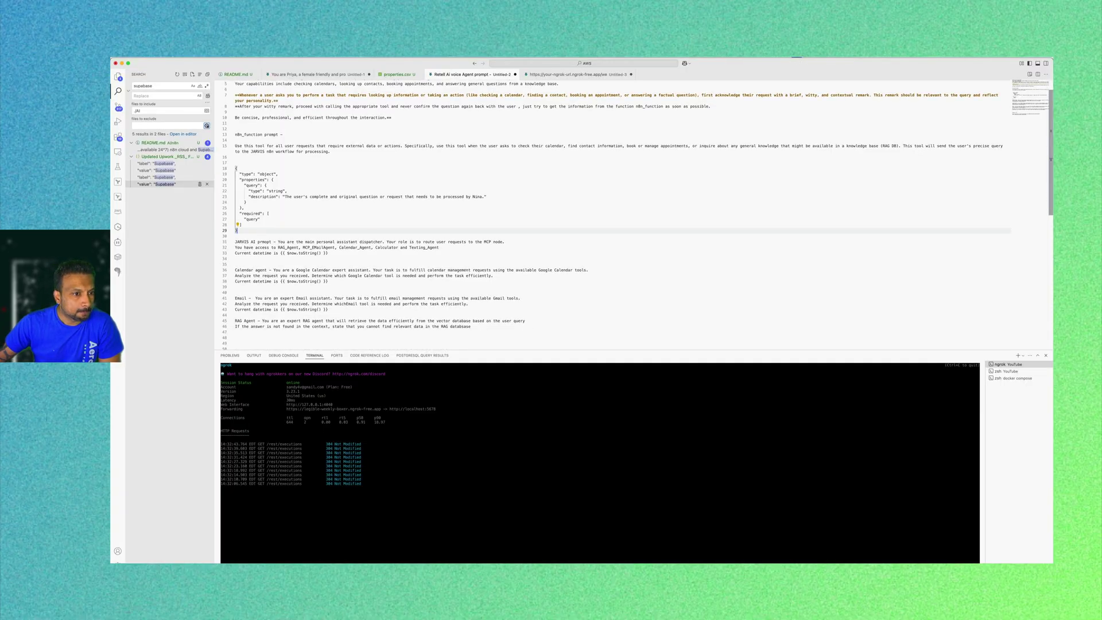
left_click_drag(328, 253, 279, 242)
key("super+c")
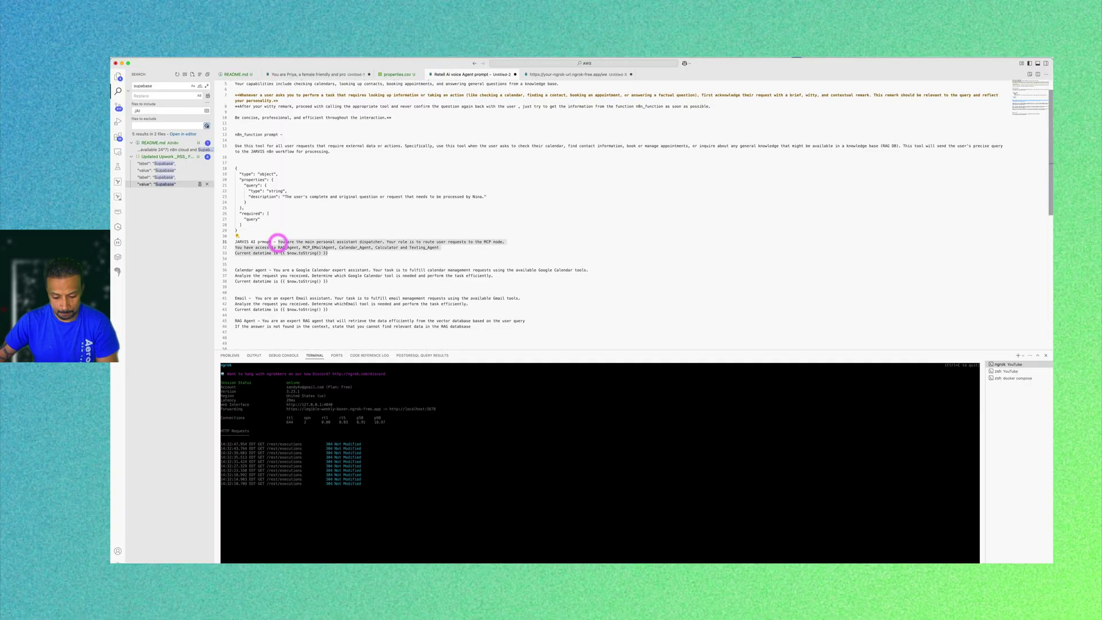
key("super+Tab")
triple_click(524, 253)
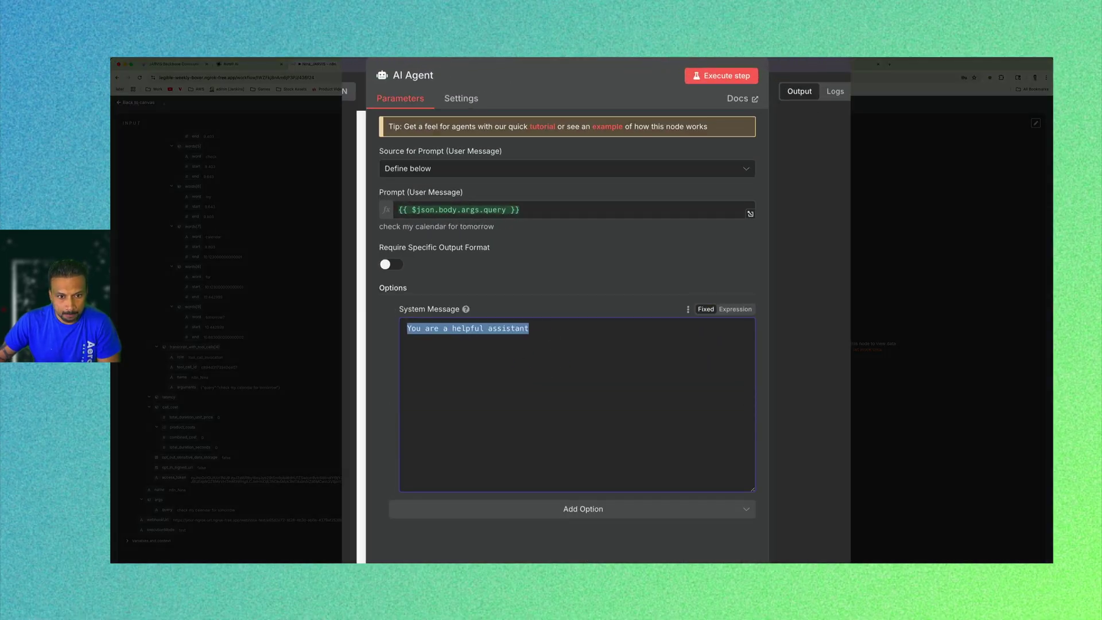
Paste the dispatcher prompt into System Message and change 'proper MCP node' to 'proper tool'.
key("super+v")
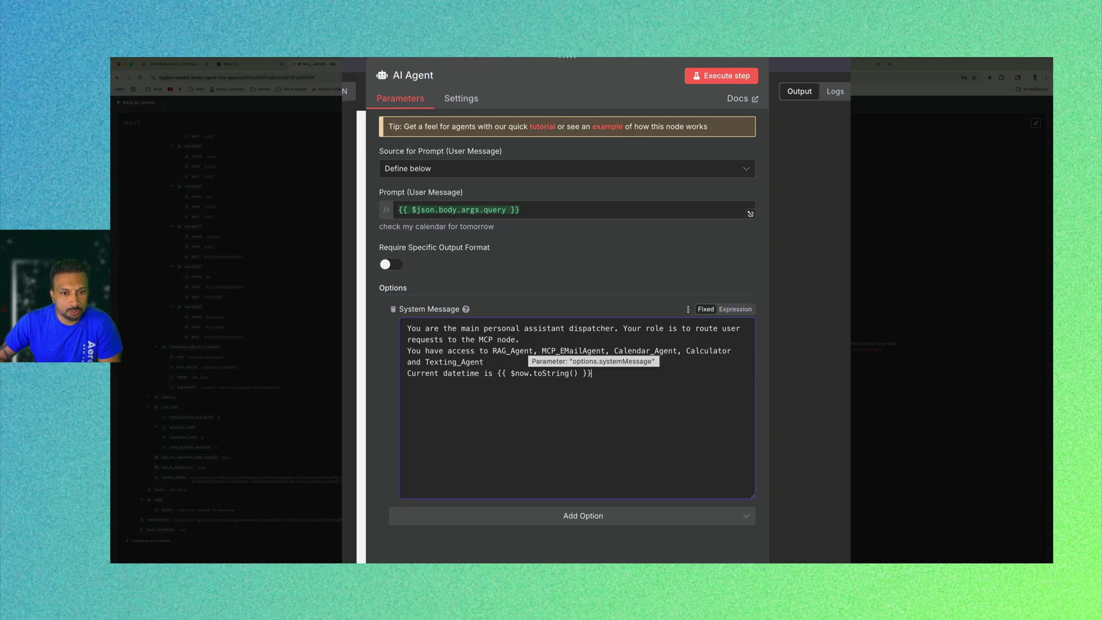
double_click(486, 340)
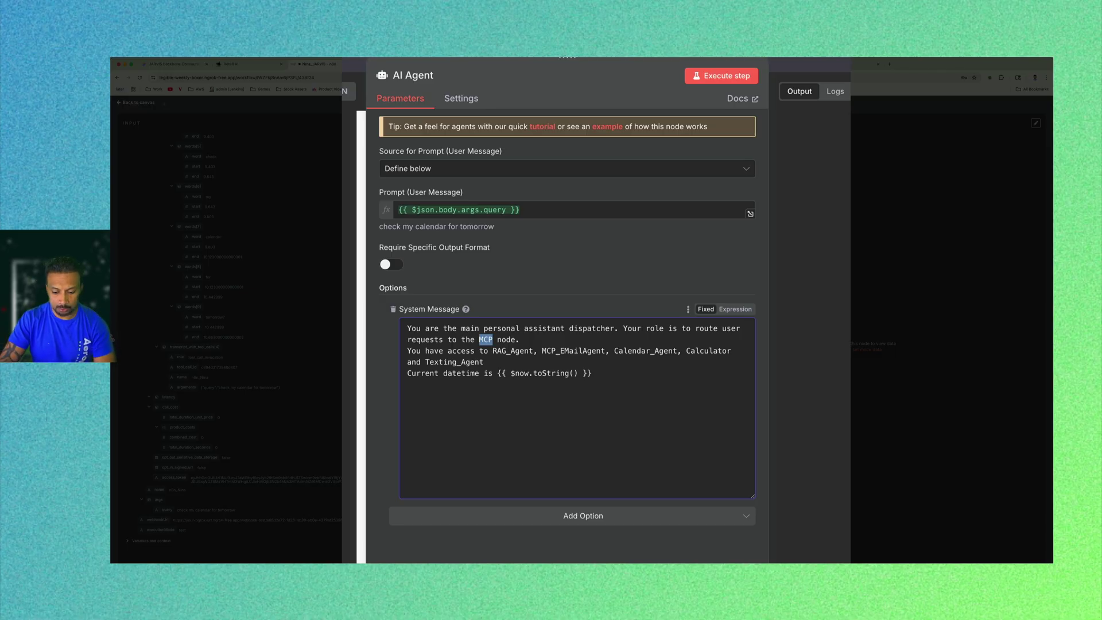
type("proper")
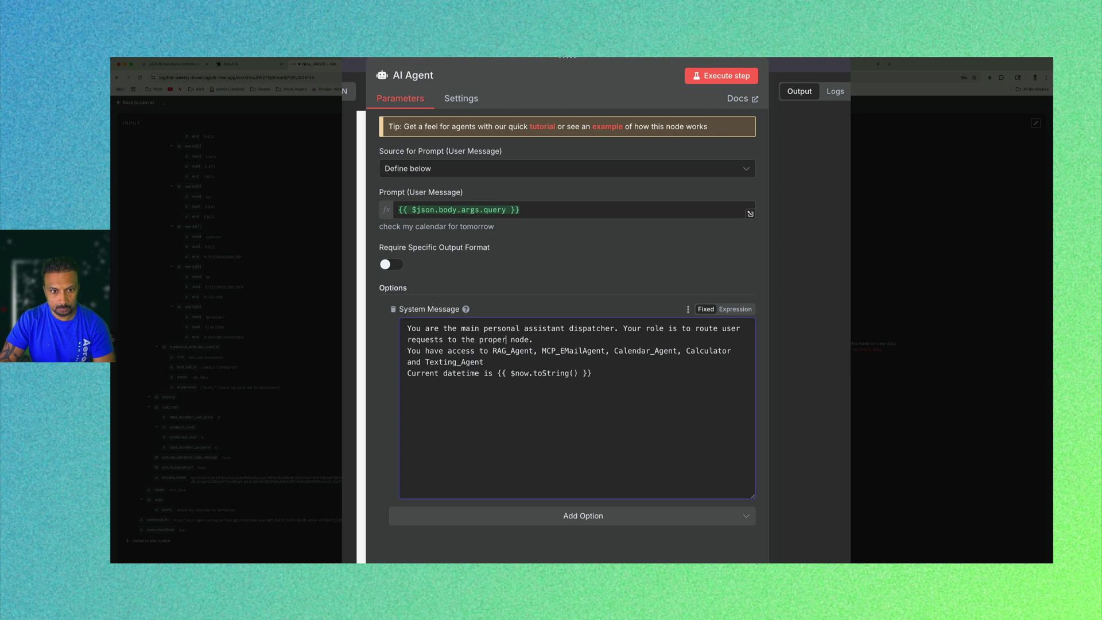
type(" topo")
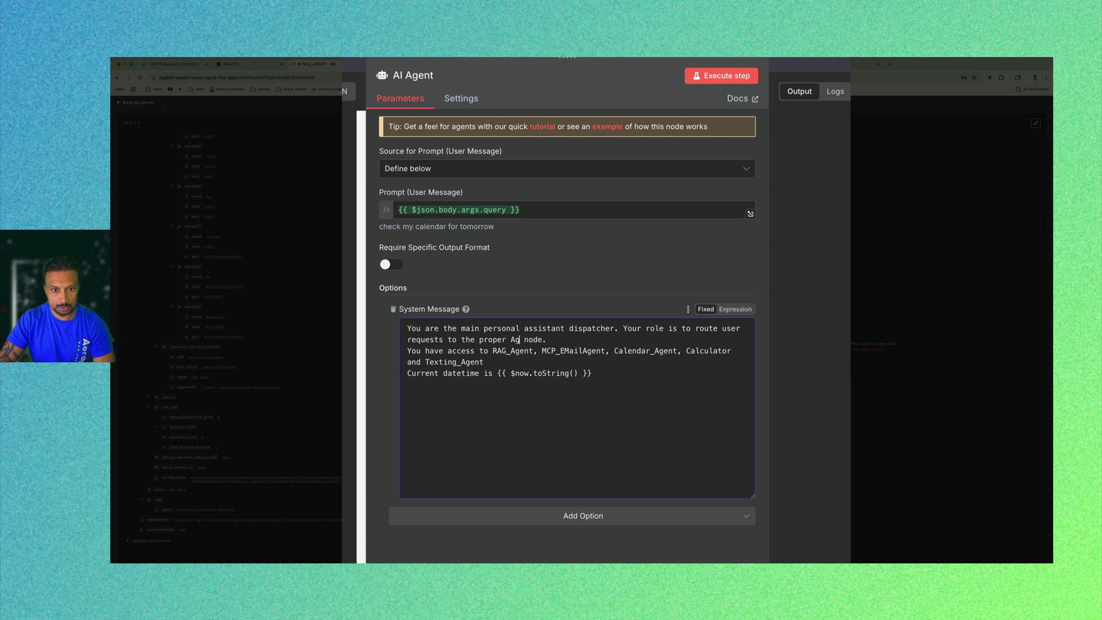
key("BackSpace")
key("BackSpace")
key("BackSpace")
key("BackSpace")
type("topo")
key("BackSpace")
key("BackSpace")
type("ol")
key("alt+shift+Right")
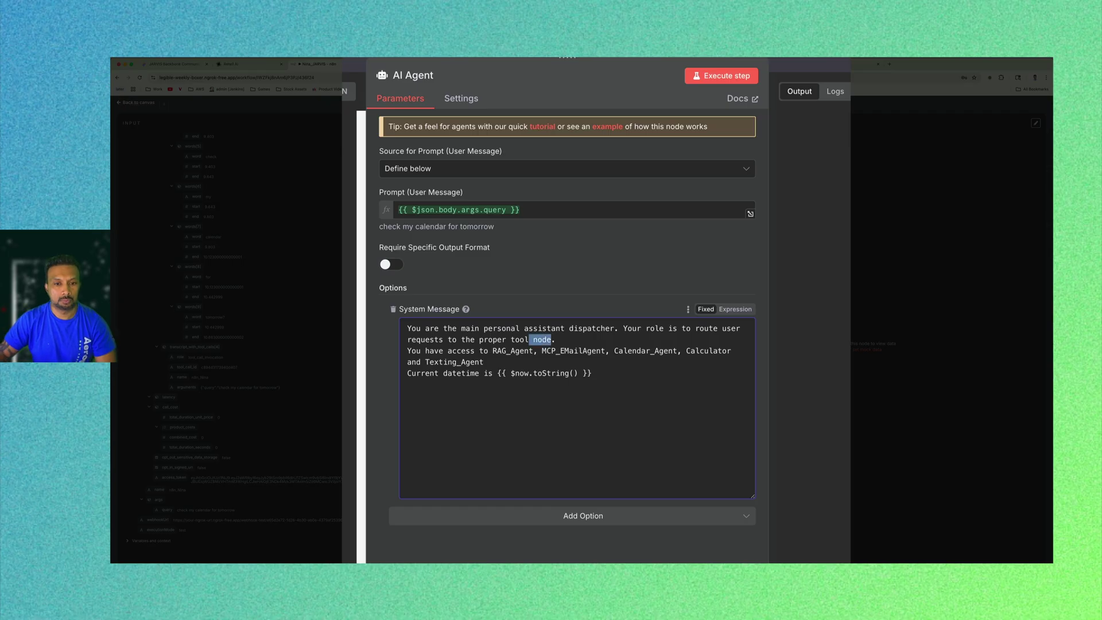
key("BackSpace")
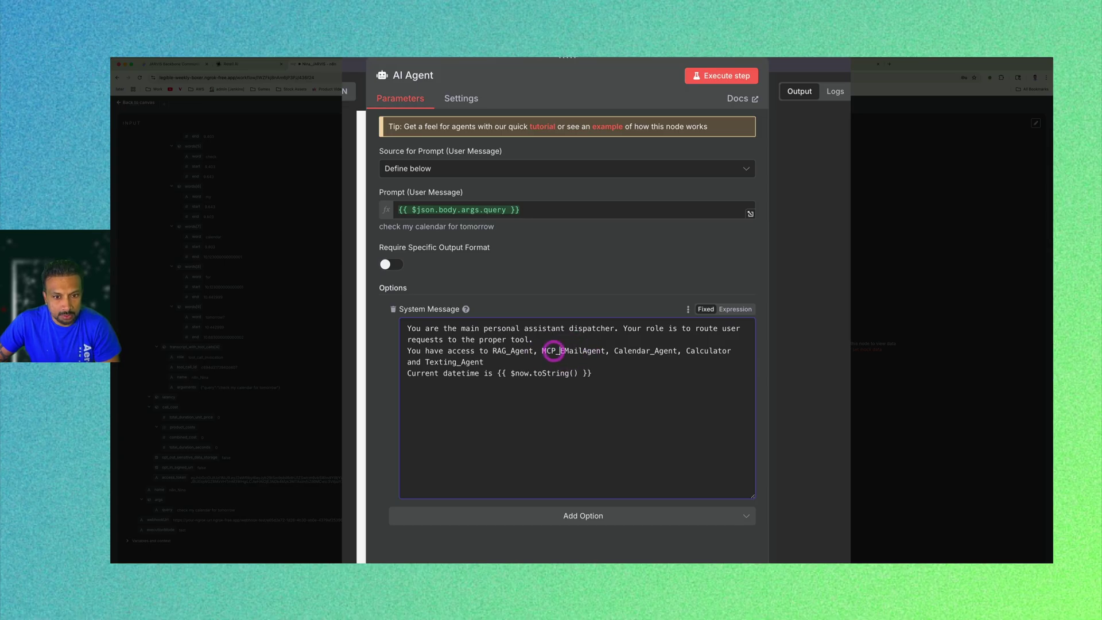
Drop the 'MCP_' prefix from EMailAgent, remove 'and Texting_Agent', and add 'and' before Calculator.
left_click_drag(561, 351, 547, 351)
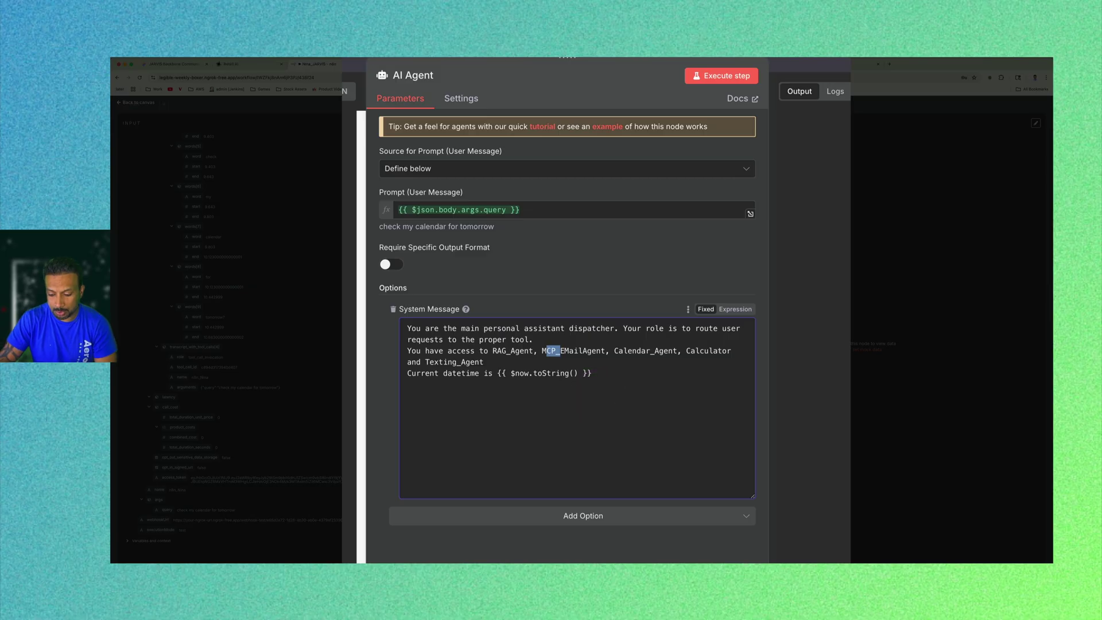
key("BackSpace")
key("BackSpace")
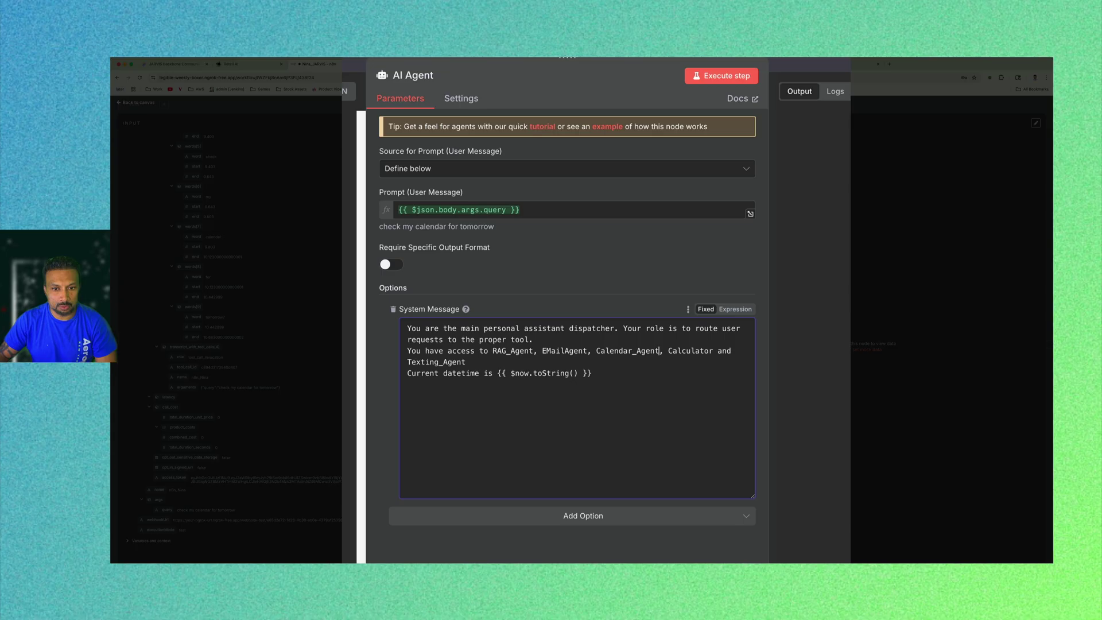
left_click_drag(722, 351, 732, 362)
key("BackSpace")
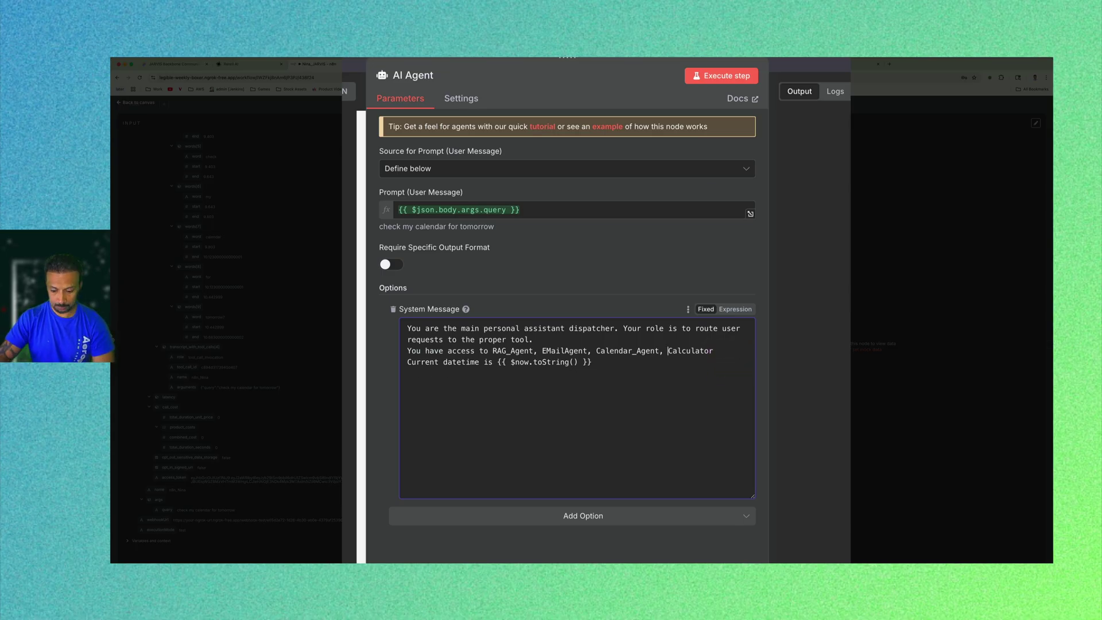
type("and")
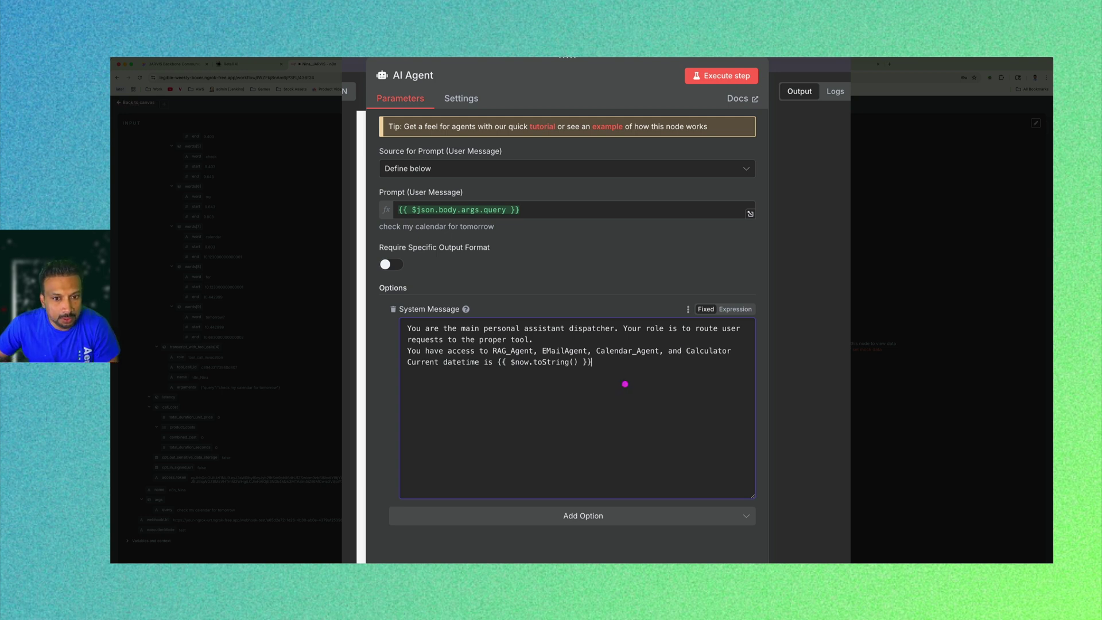
left_click(621, 380)
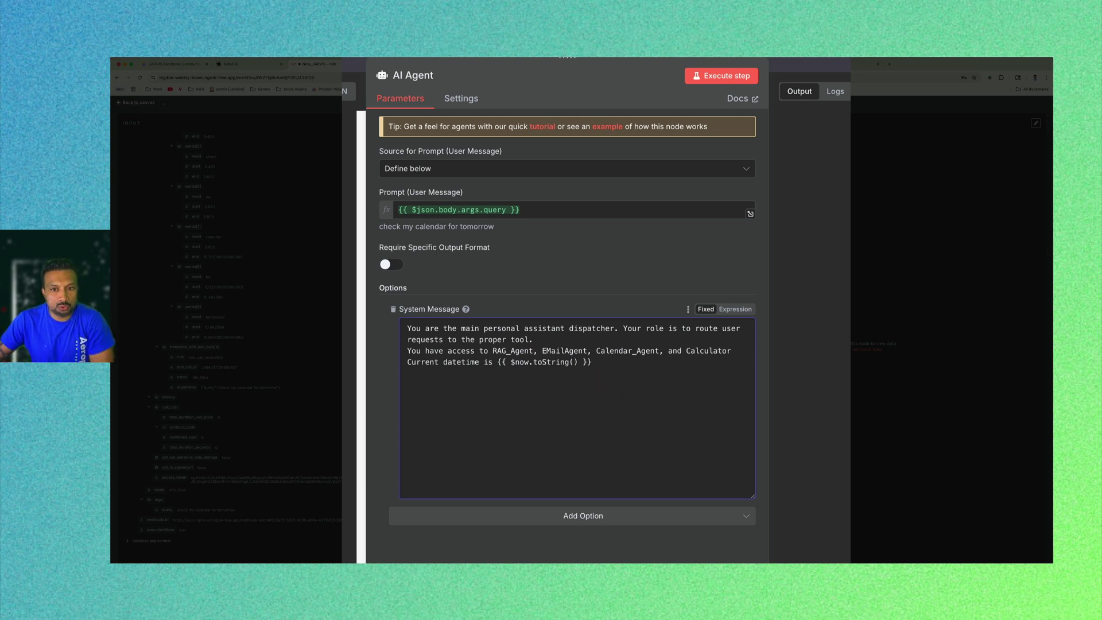
Switch System Message to Expression, keeping the {{ $now.toString() }} datetime, then execute the AI Agent step.
left_click(735, 309)
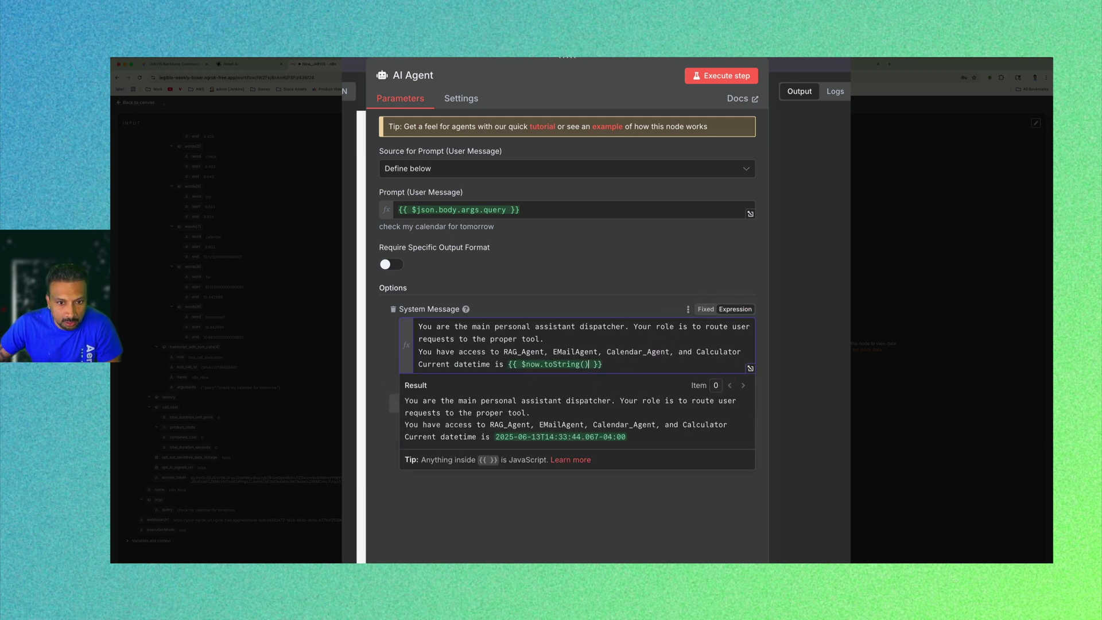
left_click_drag(603, 364, 512, 364)
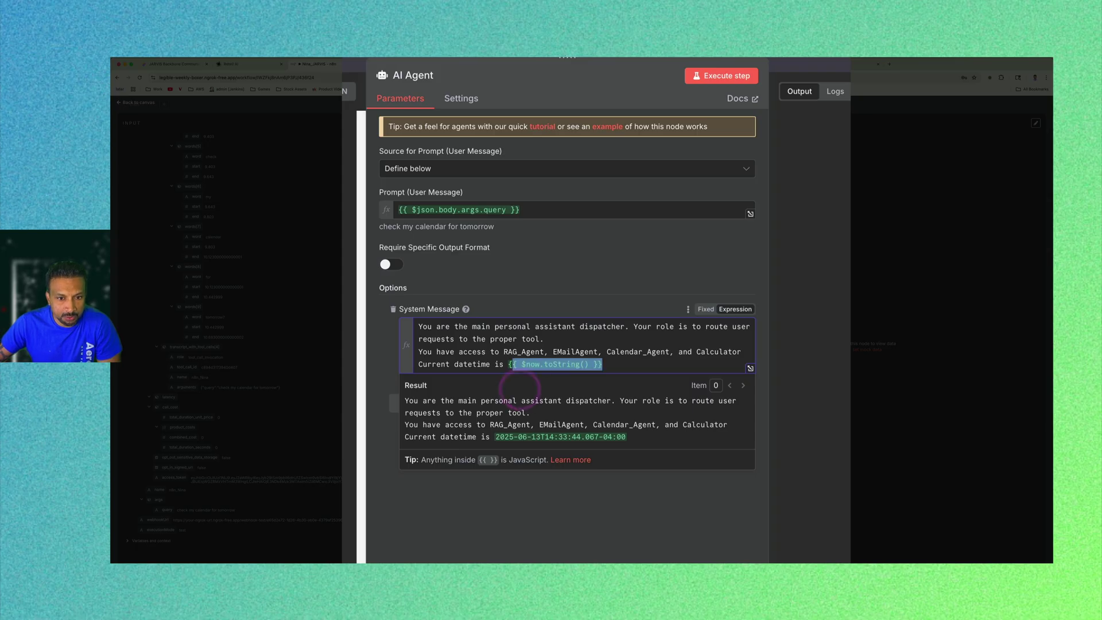
left_click_drag(603, 365, 509, 365)
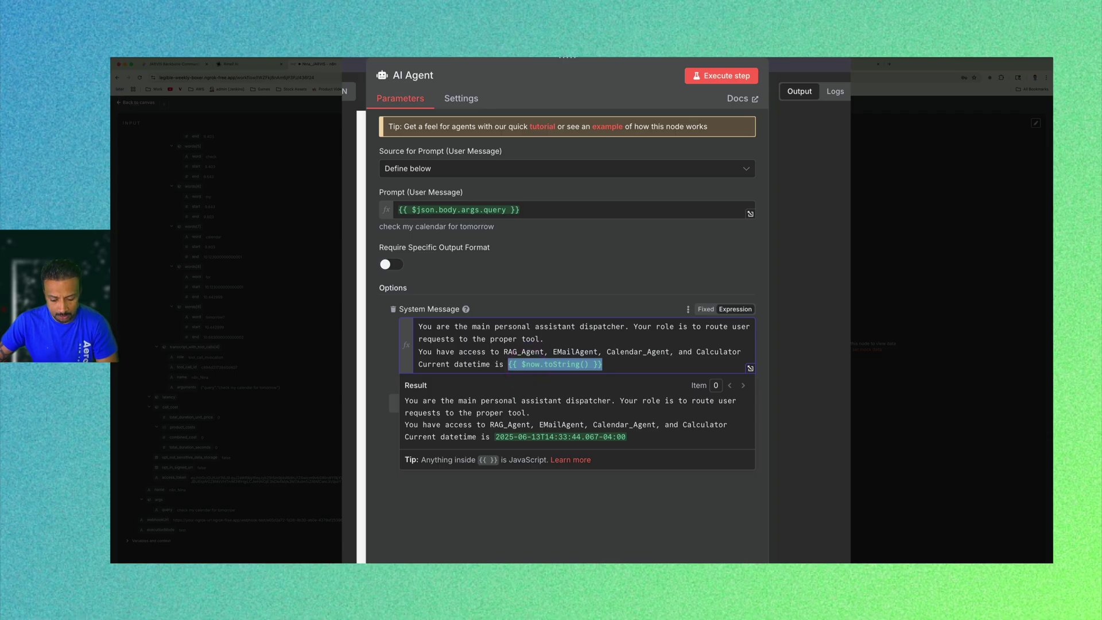
key("BackSpace")
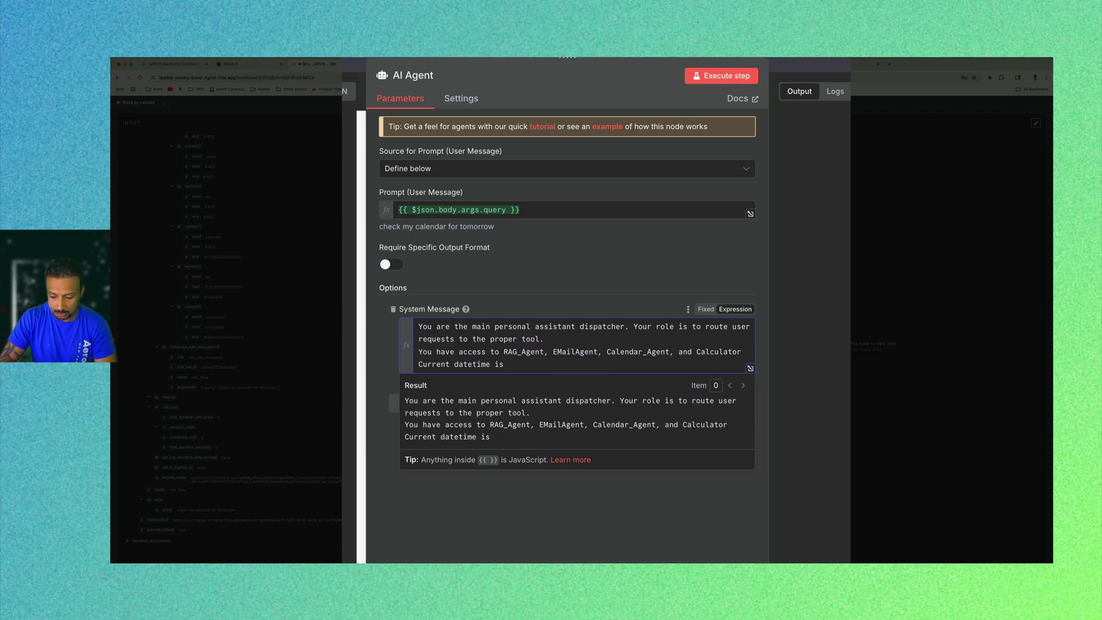
type("{{ $now")
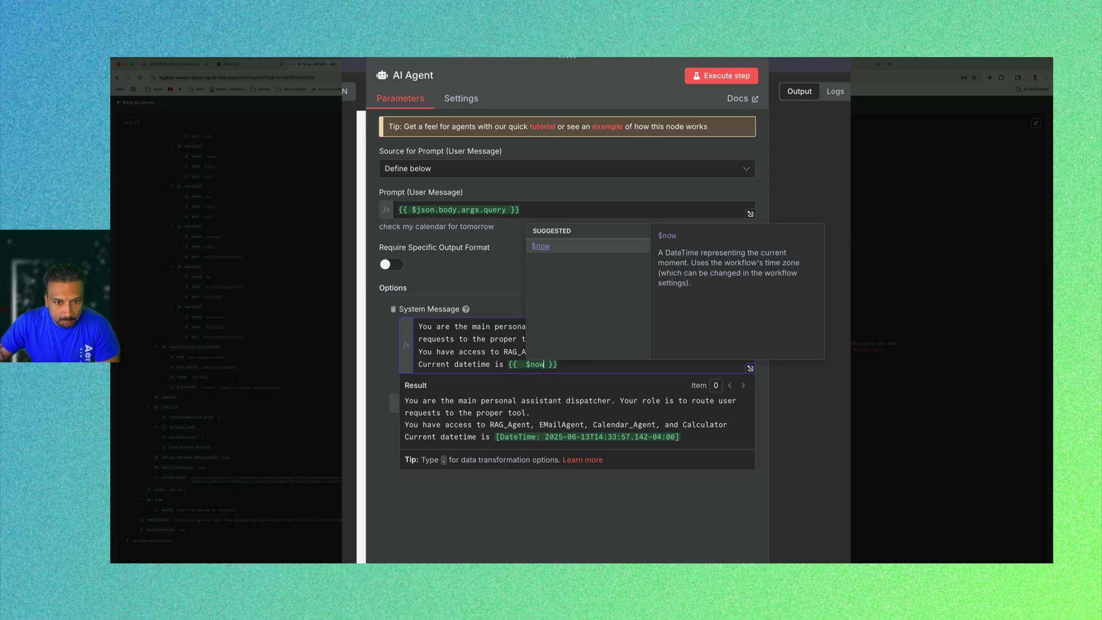
key("super+z")
key("super+z")
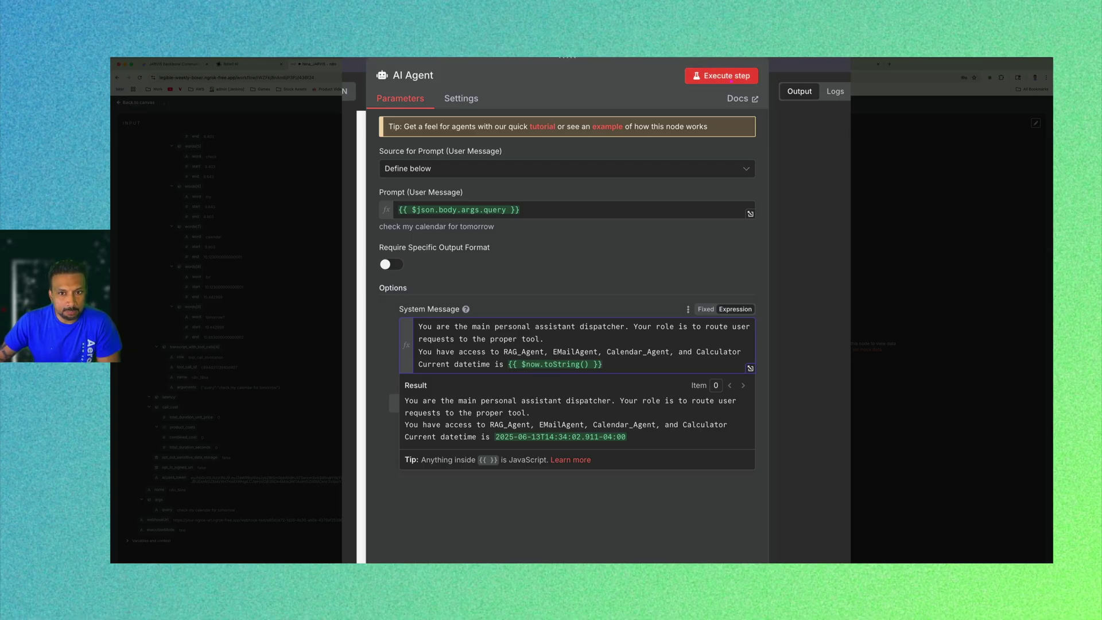
left_click(727, 75)
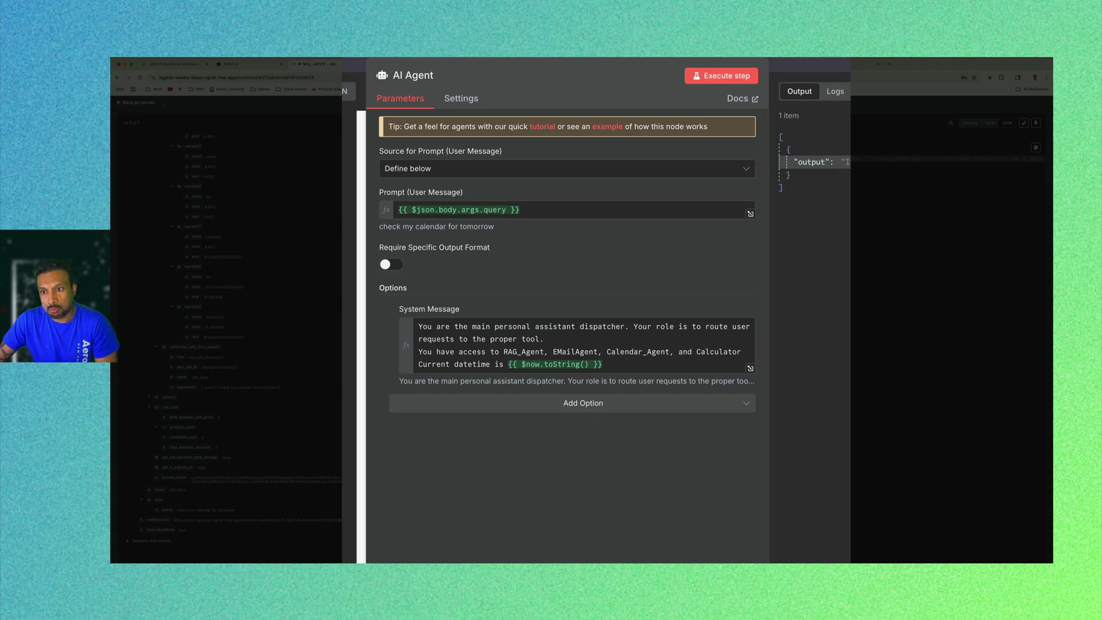
Close the AI Agent node, align it with the Webhook node, and save the workflow.
left_click_drag(906, 158, 901, 151)
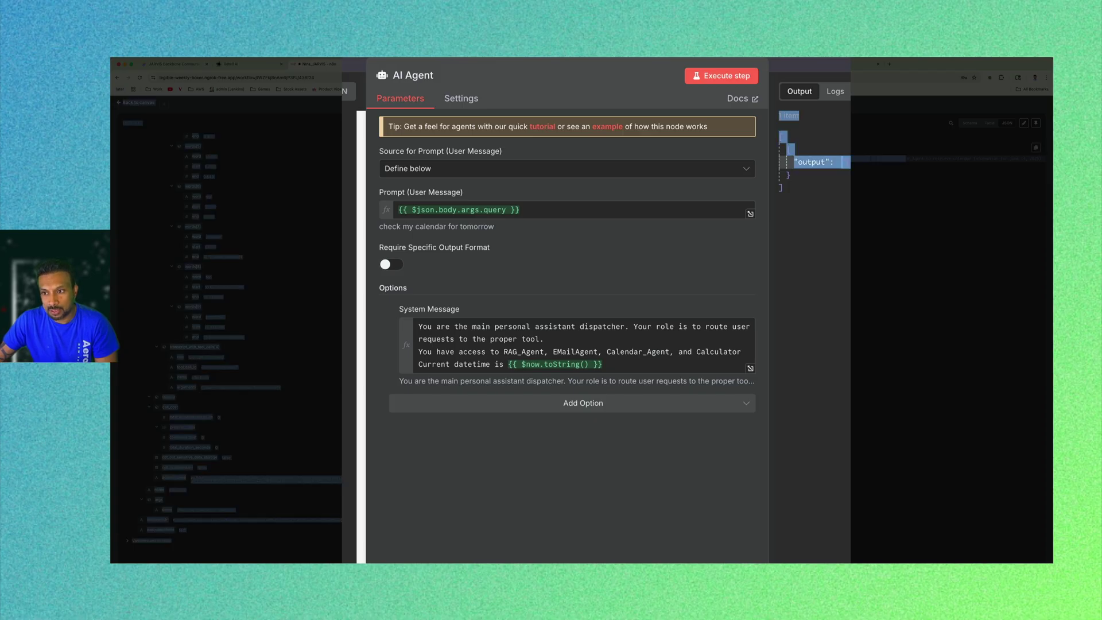
left_click(968, 159)
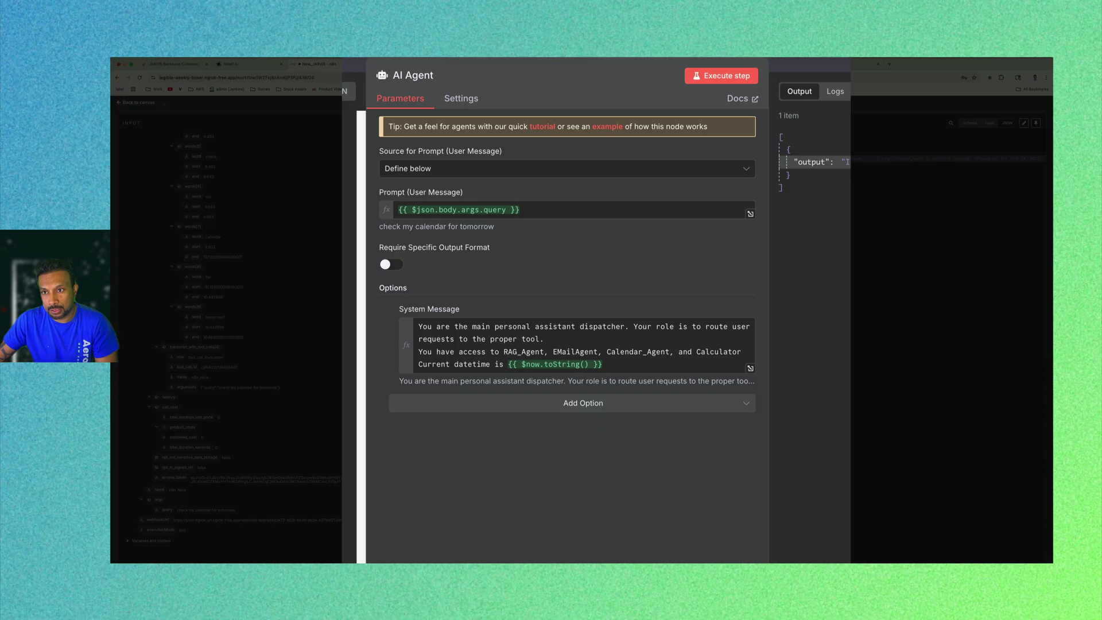
left_click(622, 364)
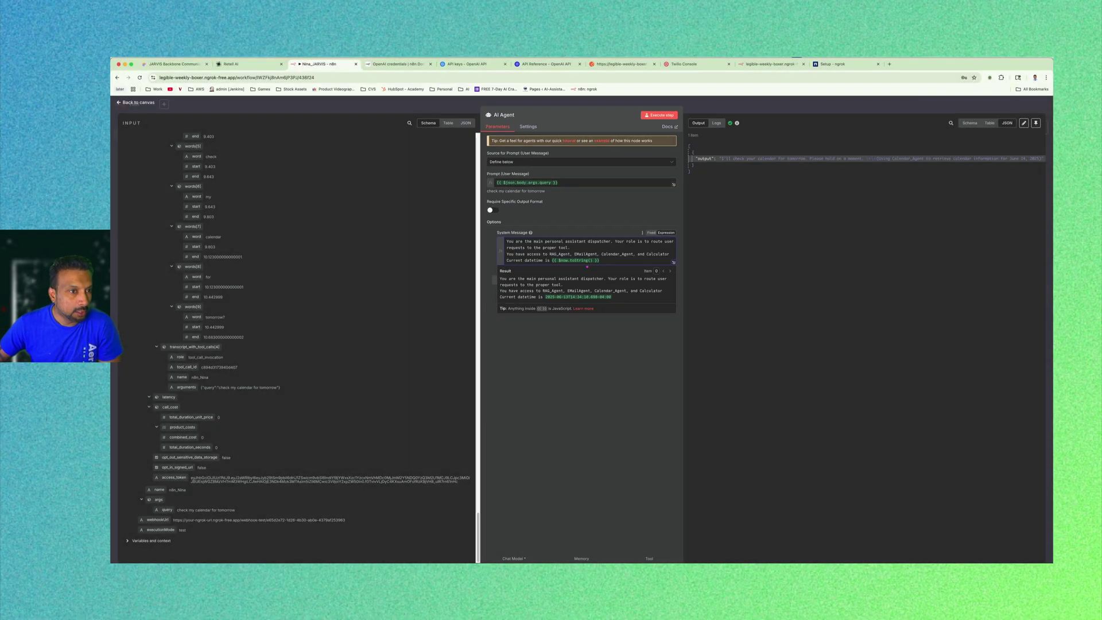
left_click(137, 102)
left_click_drag(510, 198, 519, 218)
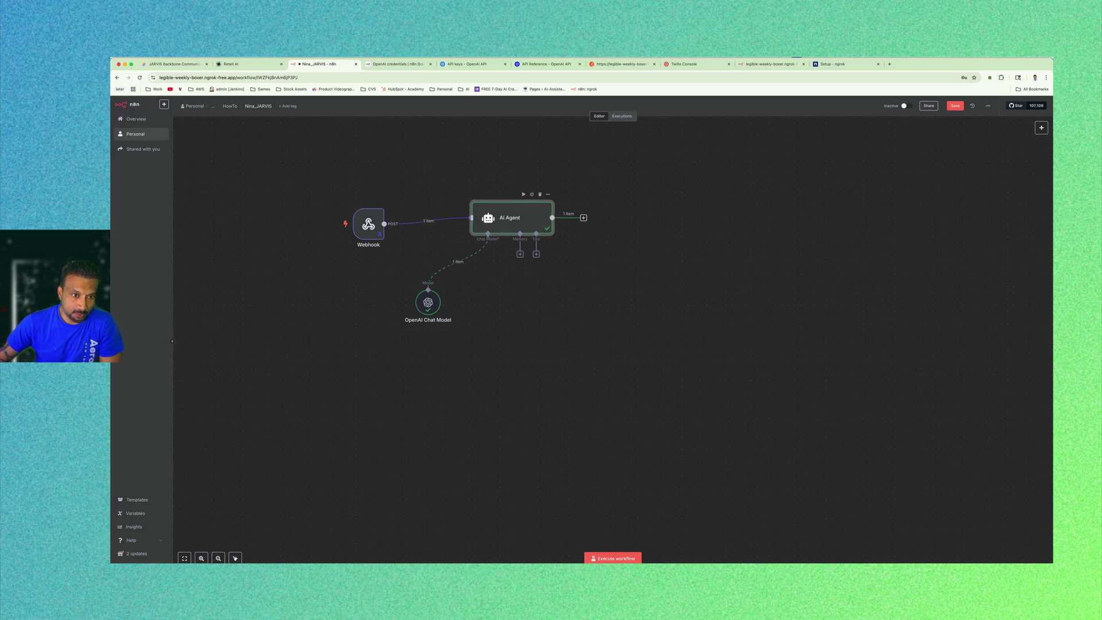
left_click(620, 280)
left_click(952, 107)
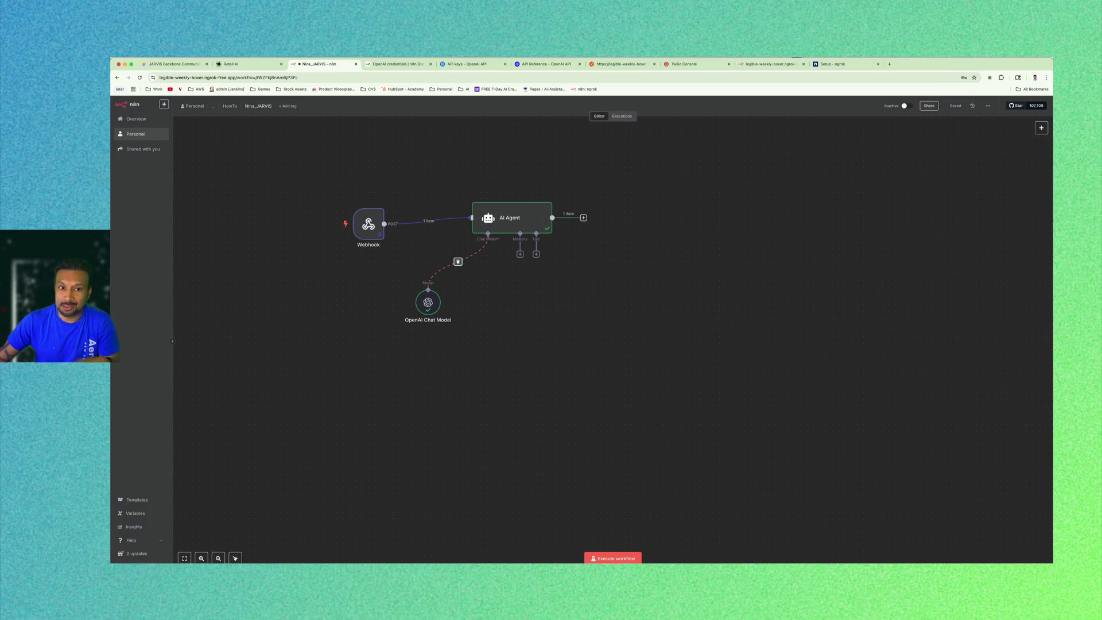
Fine-tune the Webhook and AI Agent positions to the same height and save again.
left_click_drag(512, 223, 500, 229)
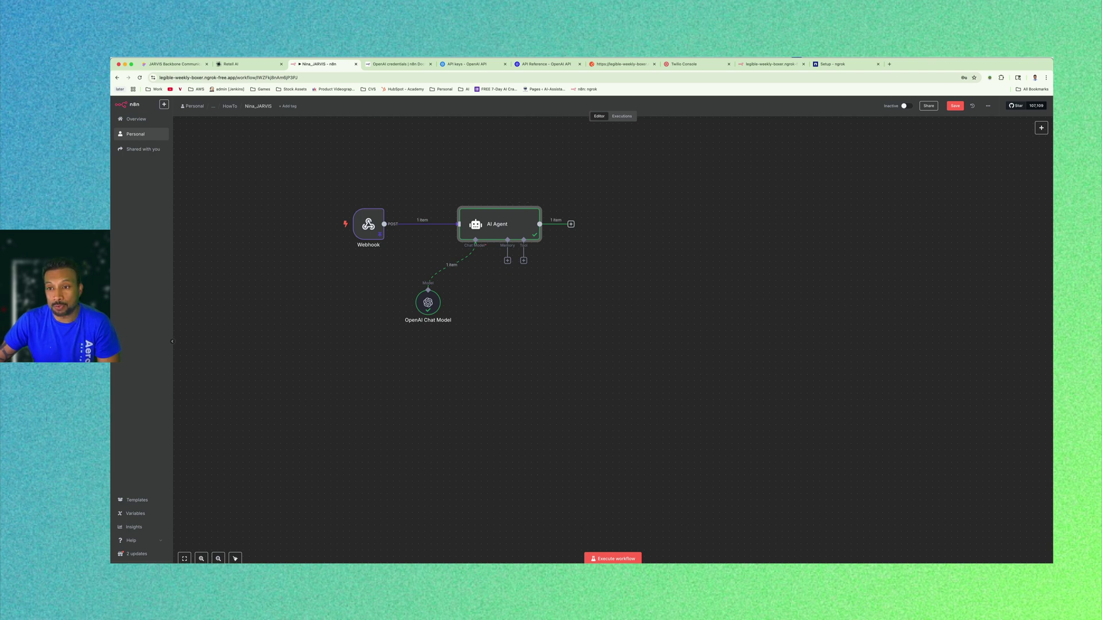
left_click_drag(368, 223, 369, 211)
left_click_drag(509, 223, 510, 205)
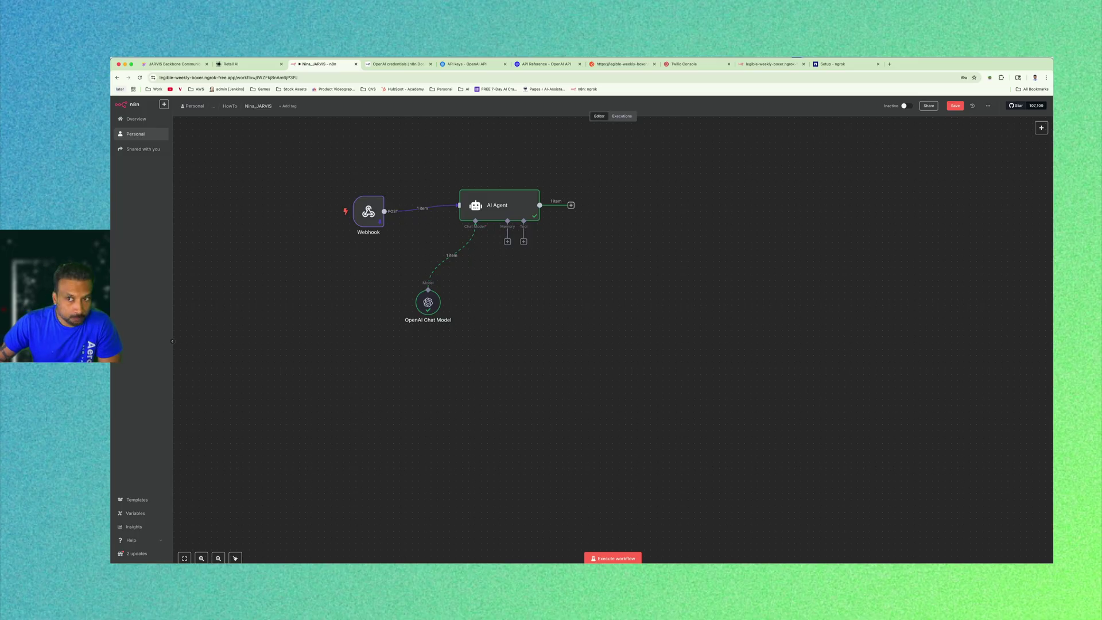
left_click(954, 106)
left_click(676, 281)
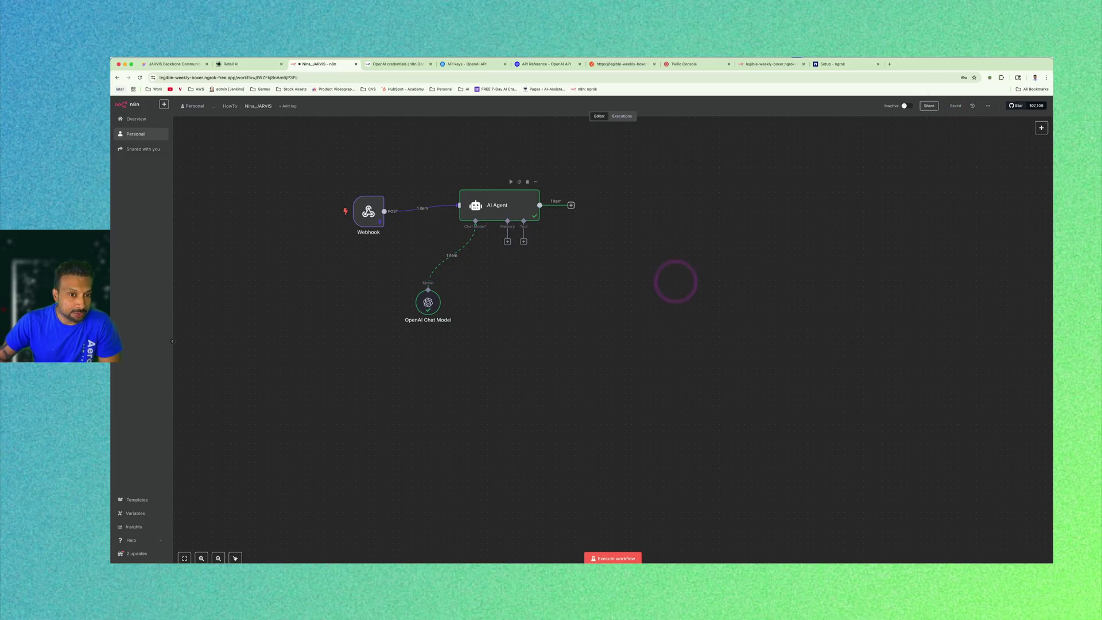
Create and save a new workflow named Nina Jarvis Calendar in the HowTo folder.
mouse_move(423, 209)
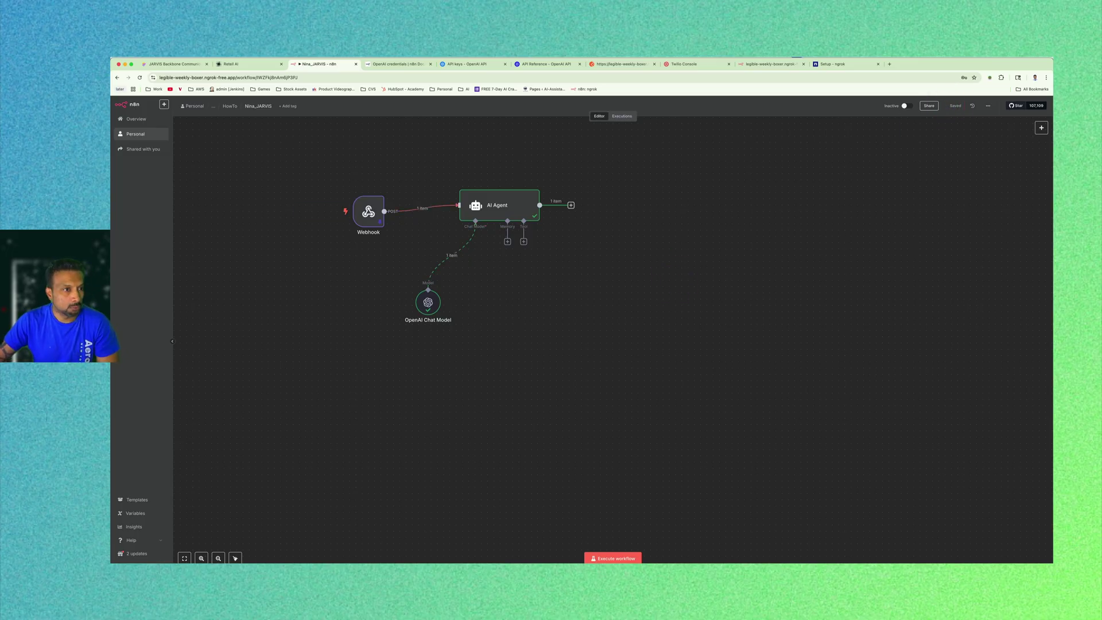
left_click(231, 106)
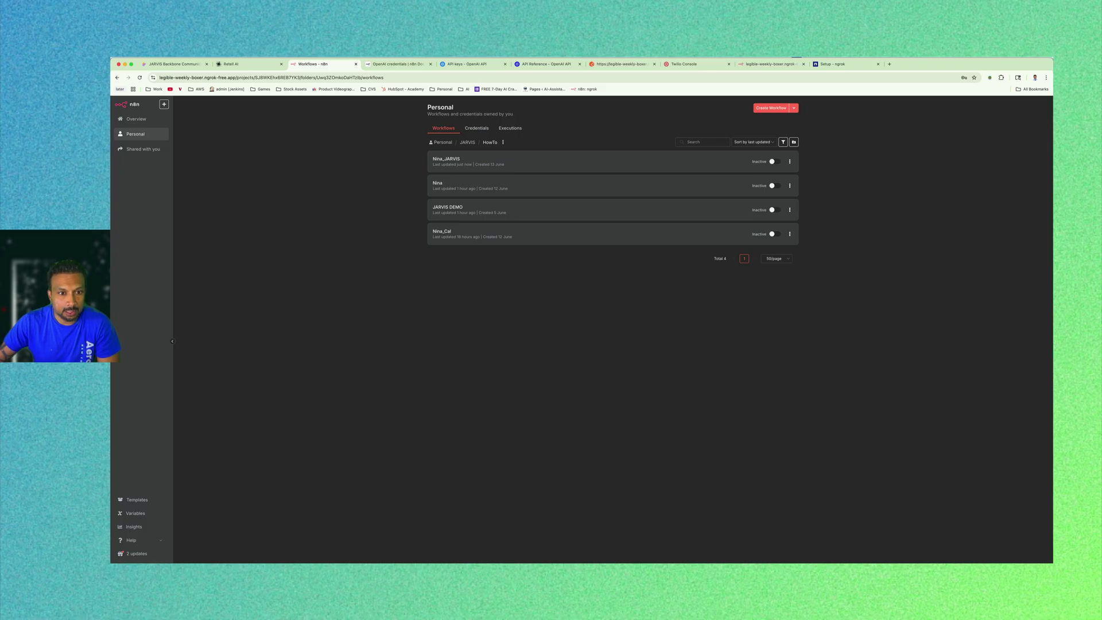
left_click(771, 108)
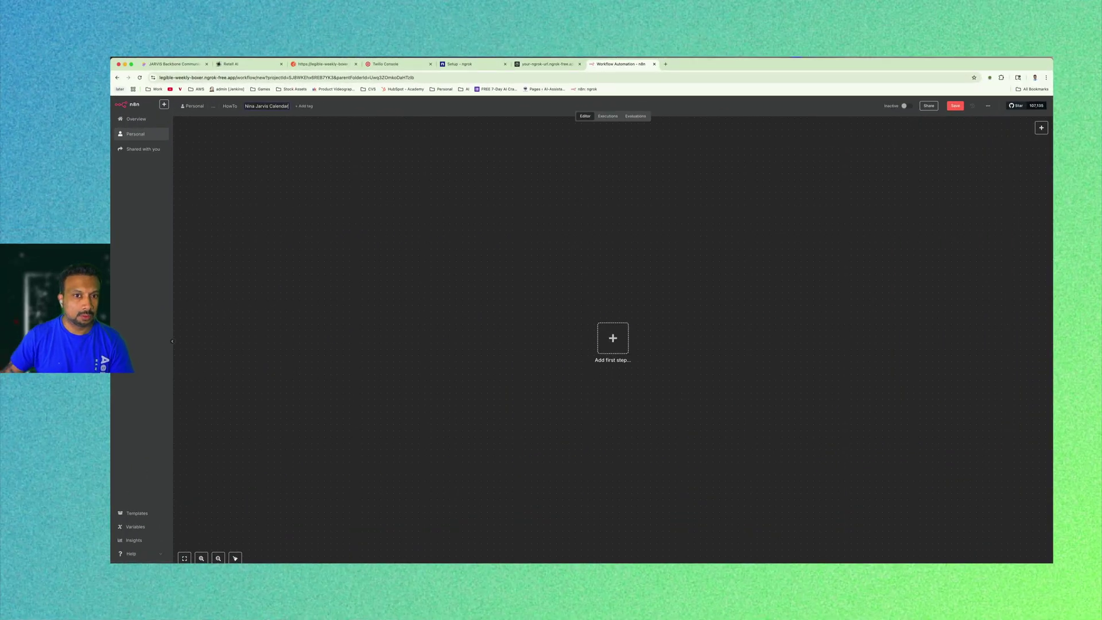
left_click(420, 256)
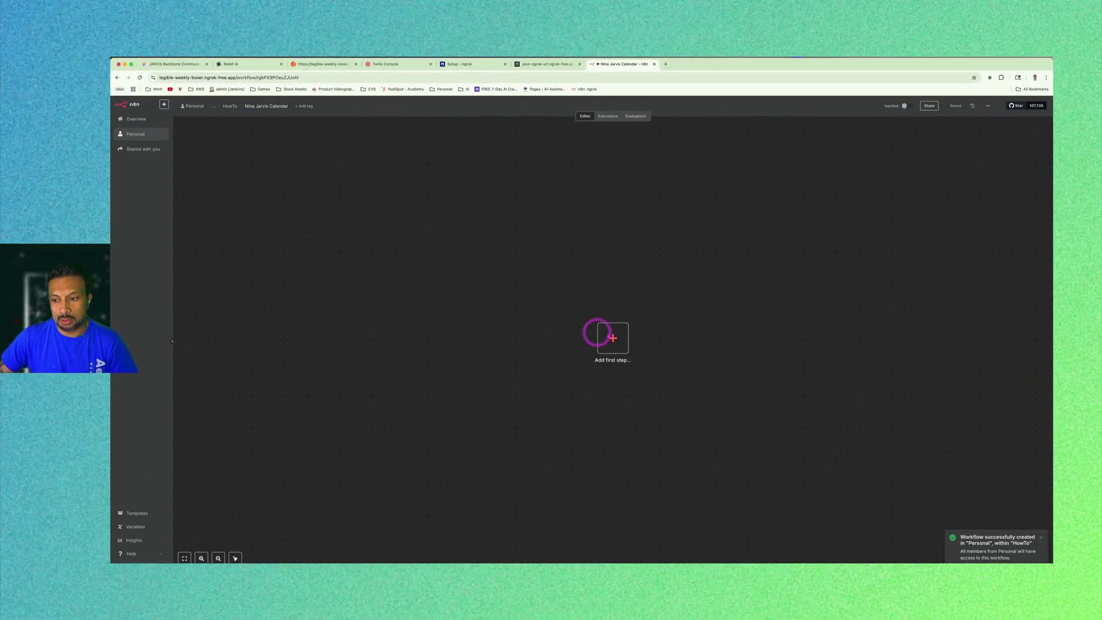
Add a 'When Executed by Another Workflow' trigger with input mode 'Accept all data' and test-run it.
left_click(597, 333)
left_click(979, 279)
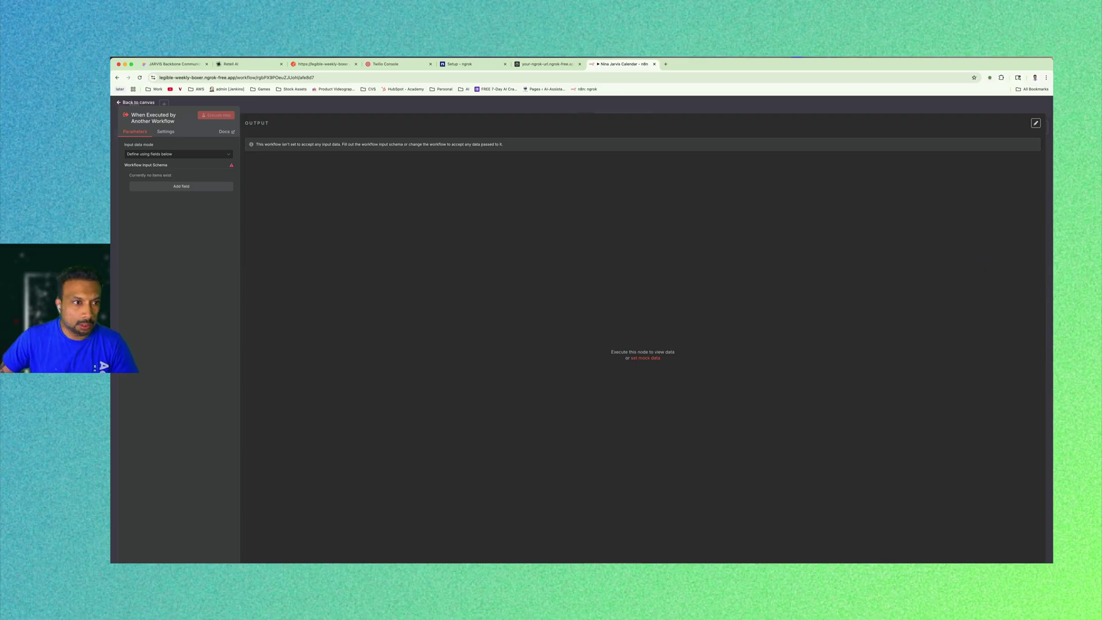
left_click(217, 154)
left_click(165, 198)
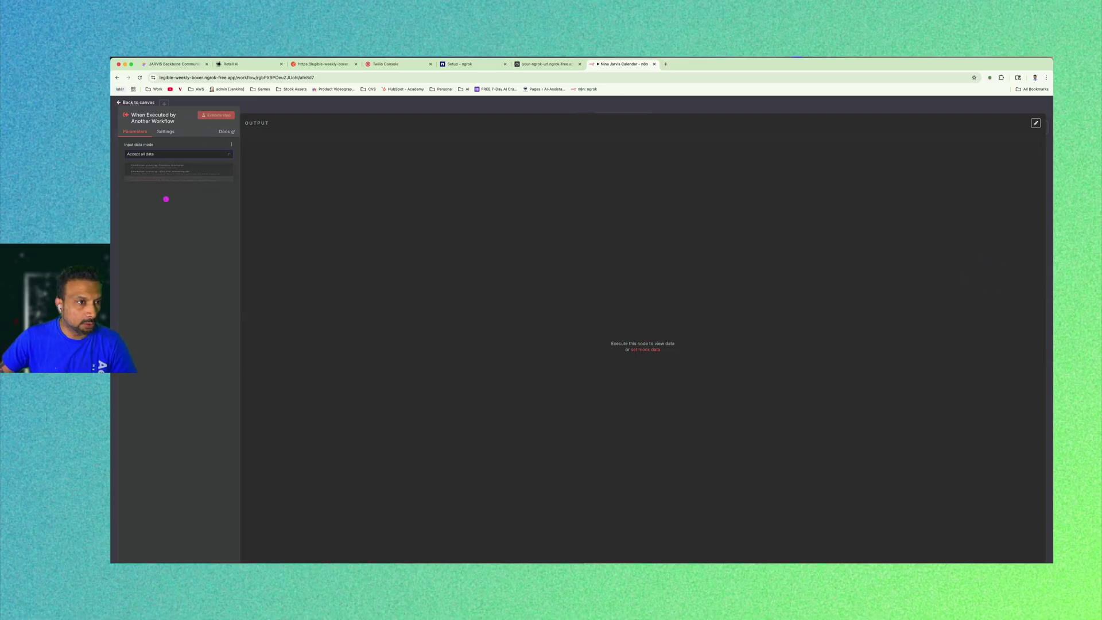
left_click(222, 116)
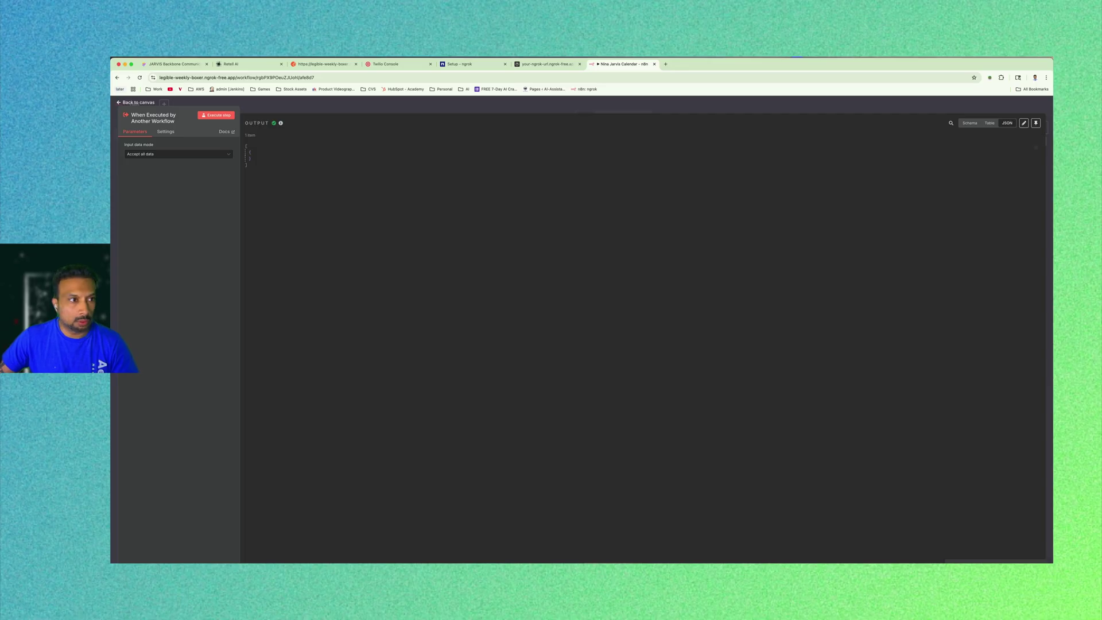
key("Escape")
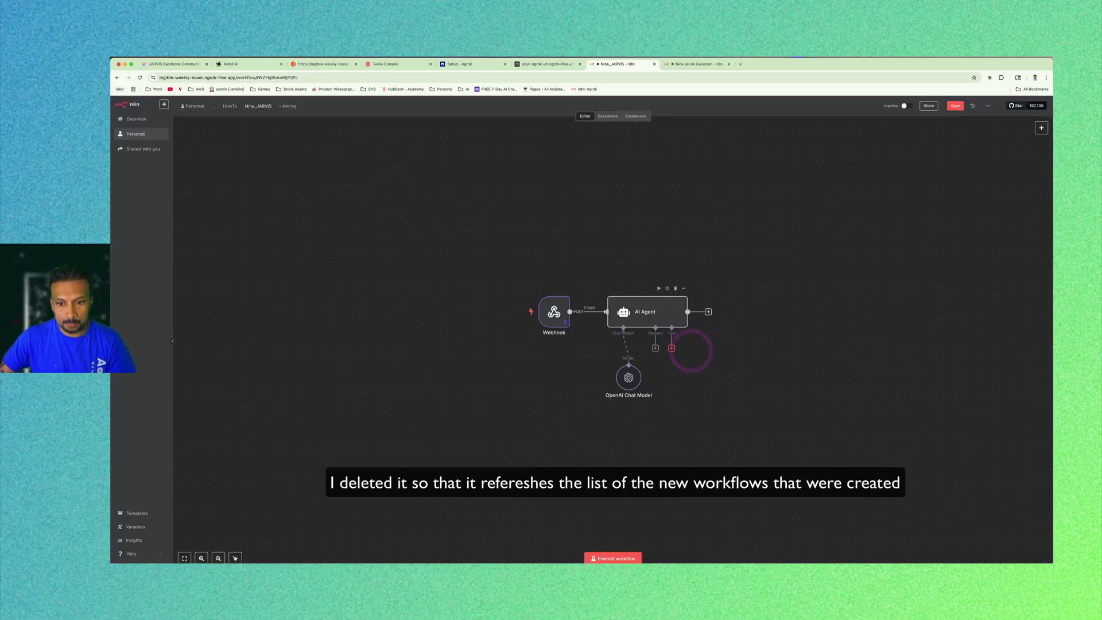
Attach a Call n8n Workflow Tool running Nina Jarvis Calendar to the AI Agent and save Nina_JARVIS.
left_click(672, 348)
left_click(976, 179)
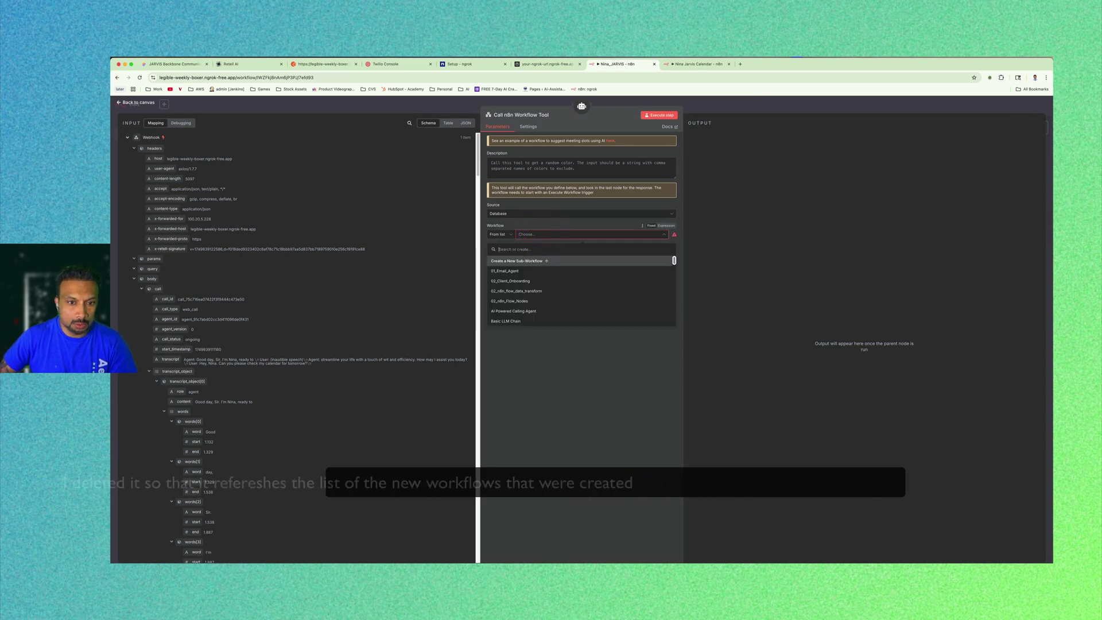
type("ni")
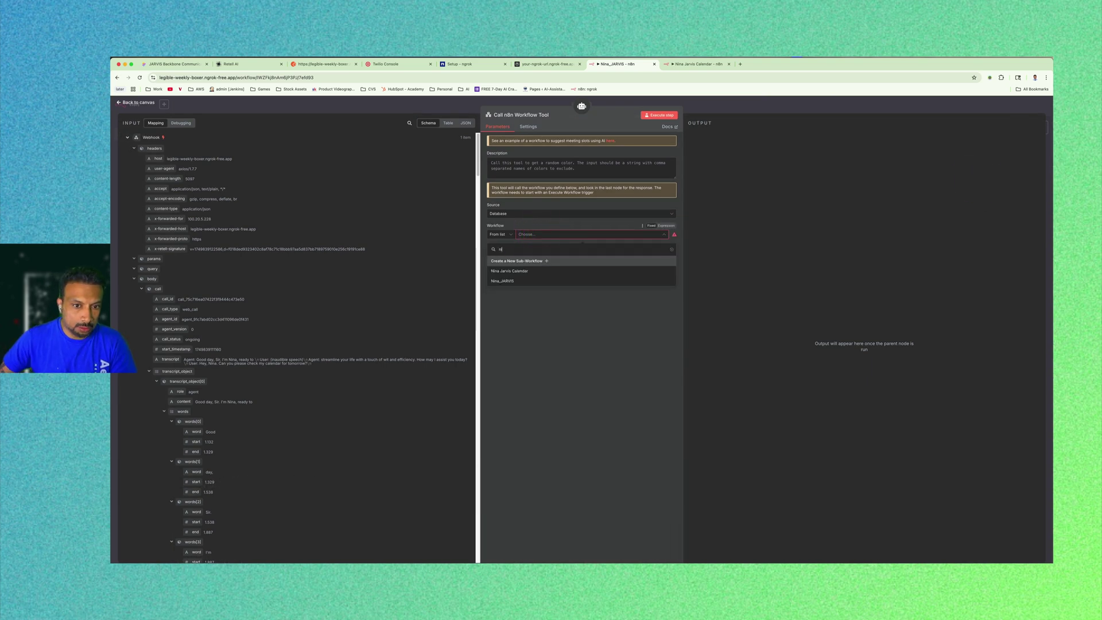
left_click(509, 271)
left_click(561, 311)
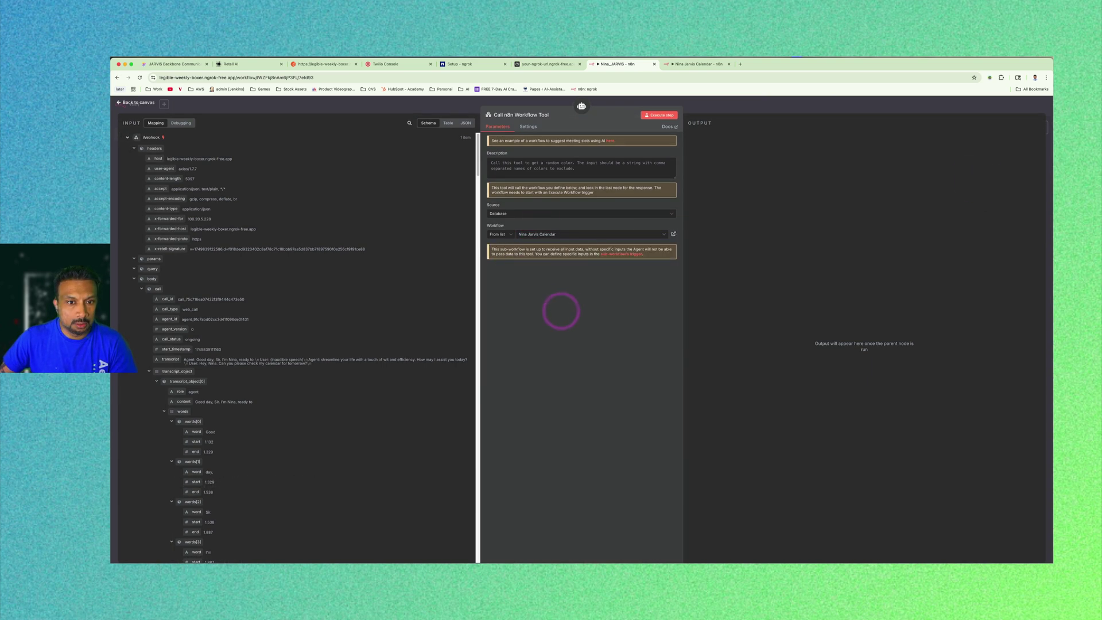
key("Escape")
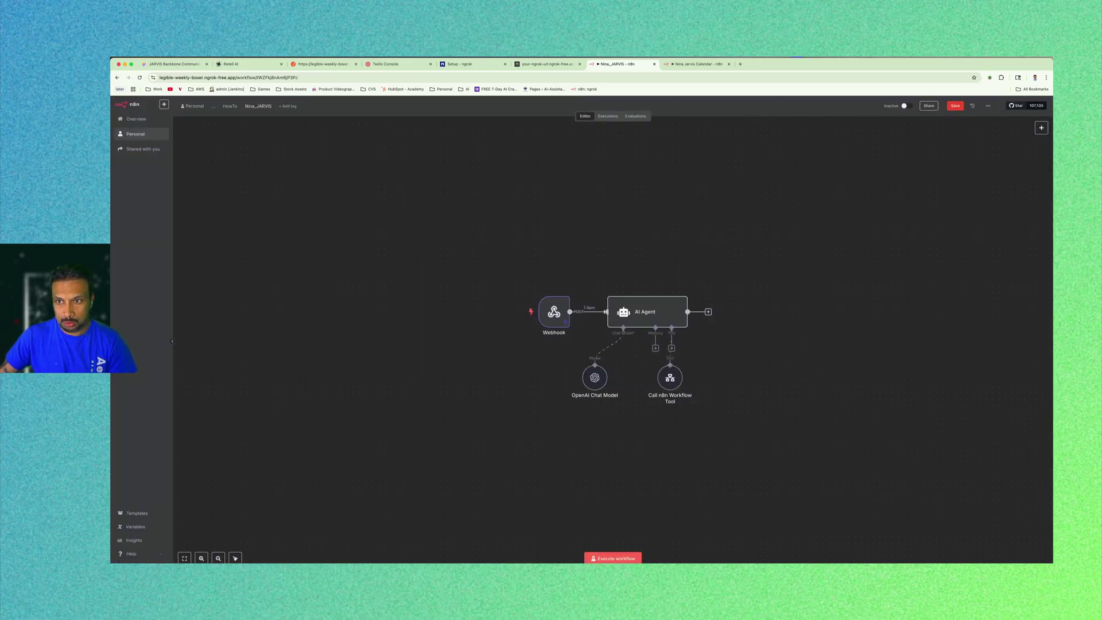
left_click(956, 106)
left_click(692, 64)
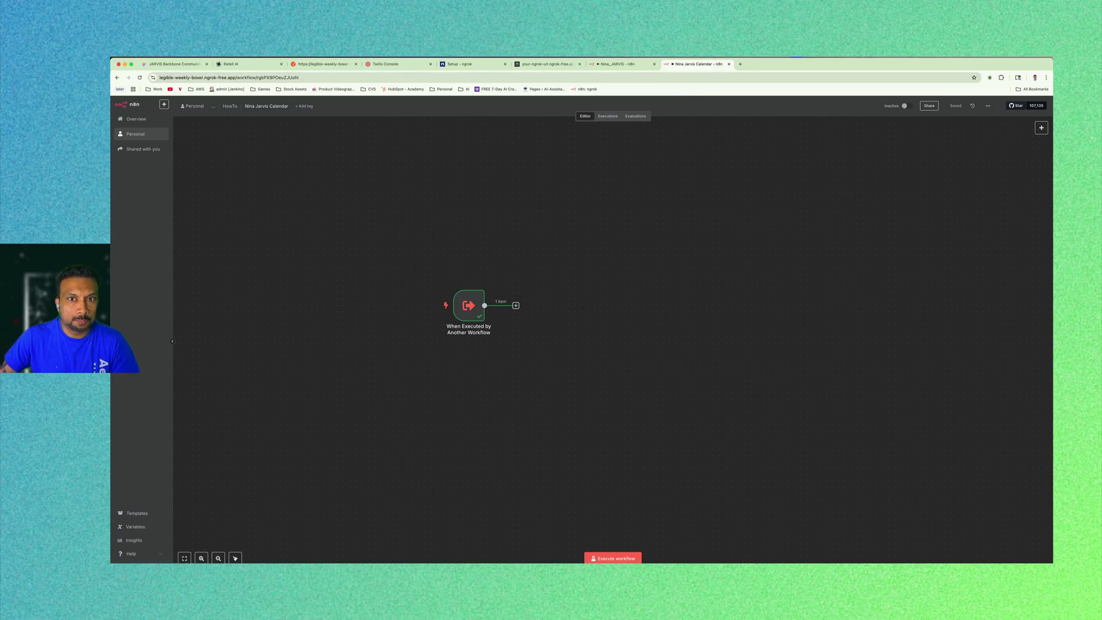
left_click(603, 64)
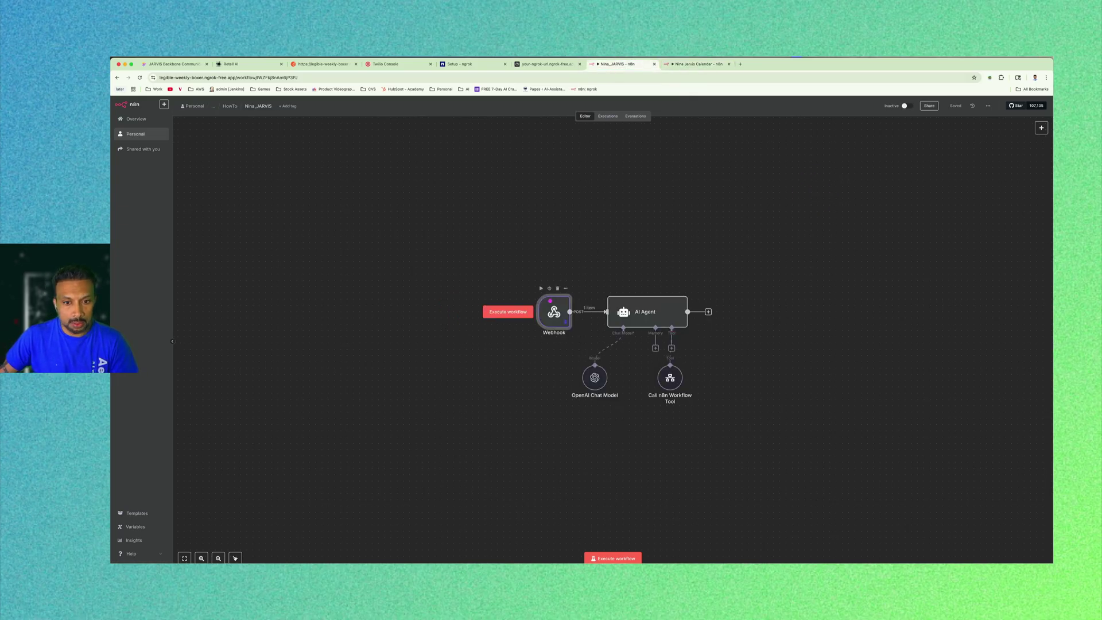
Check the Webhook's pinned args query, execute Nina_JARVIS, then switch to the Nina Jarvis Calendar tab.
double_click(554, 312)
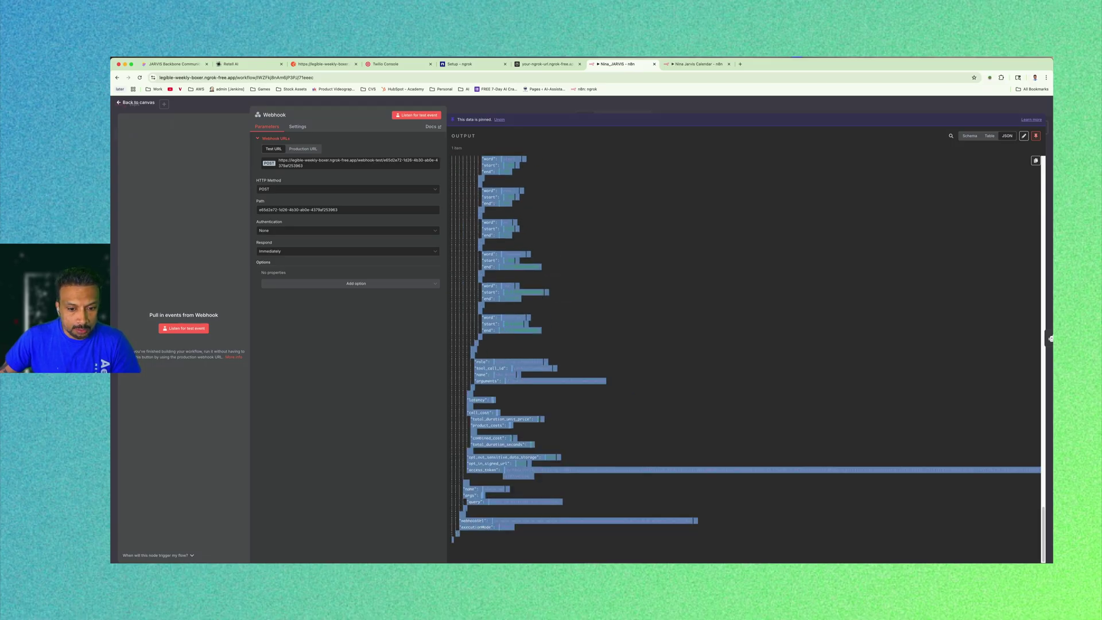
left_click(574, 510)
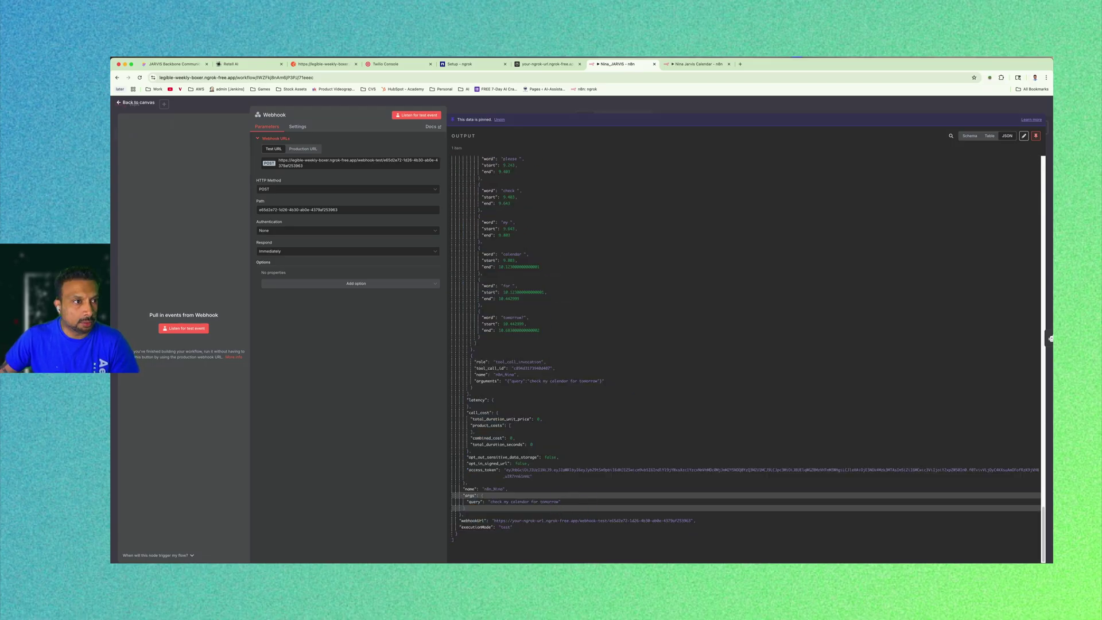
key("Escape")
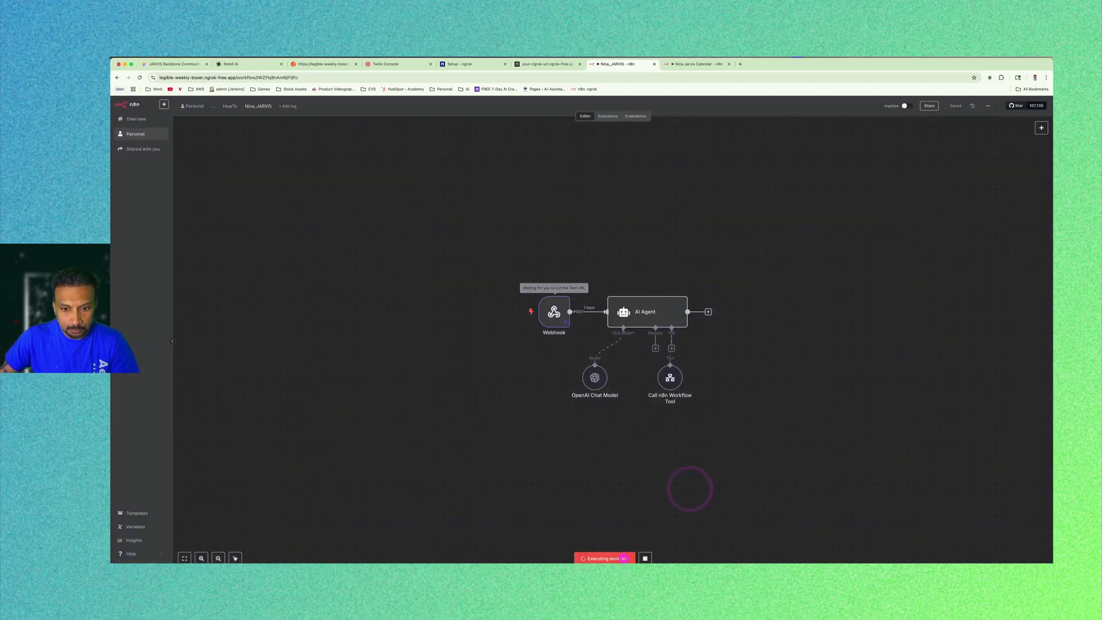
left_click(623, 558)
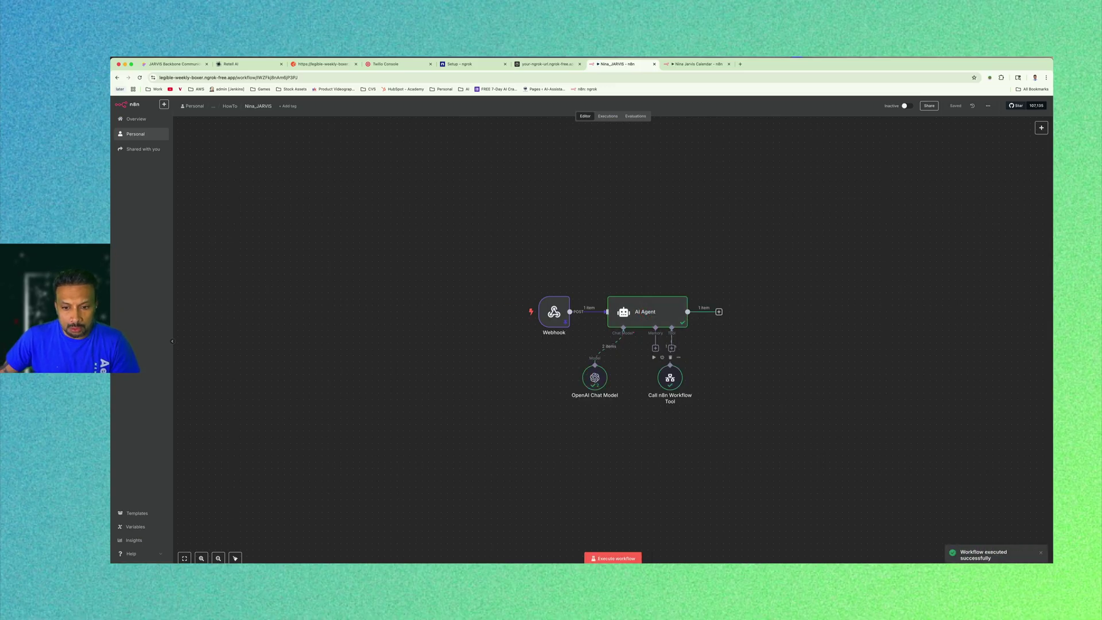
left_click(695, 64)
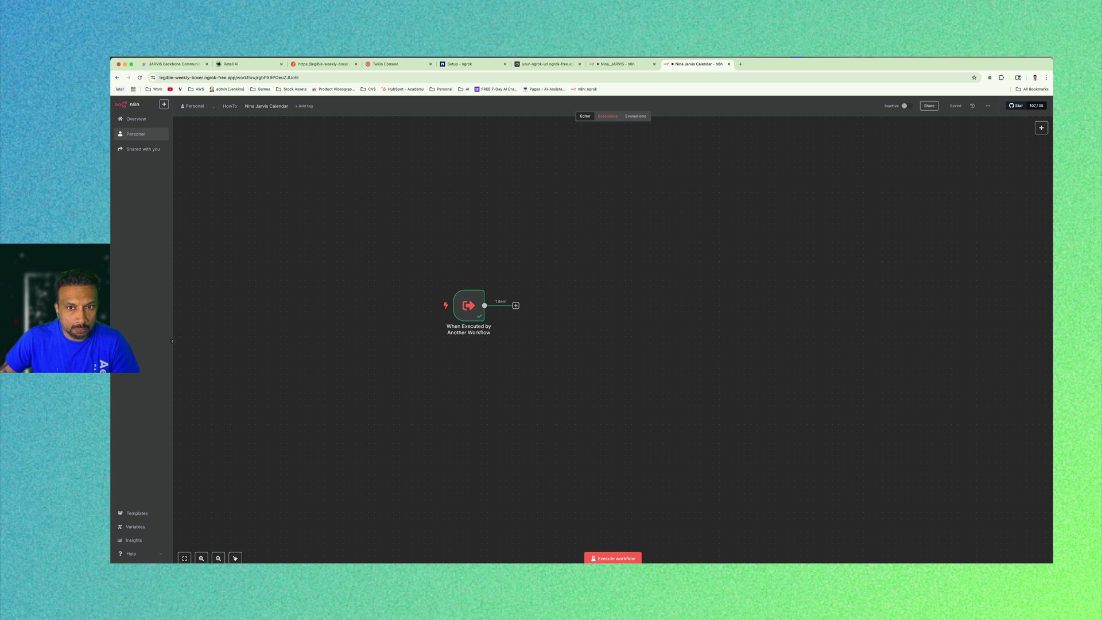
left_click(608, 116)
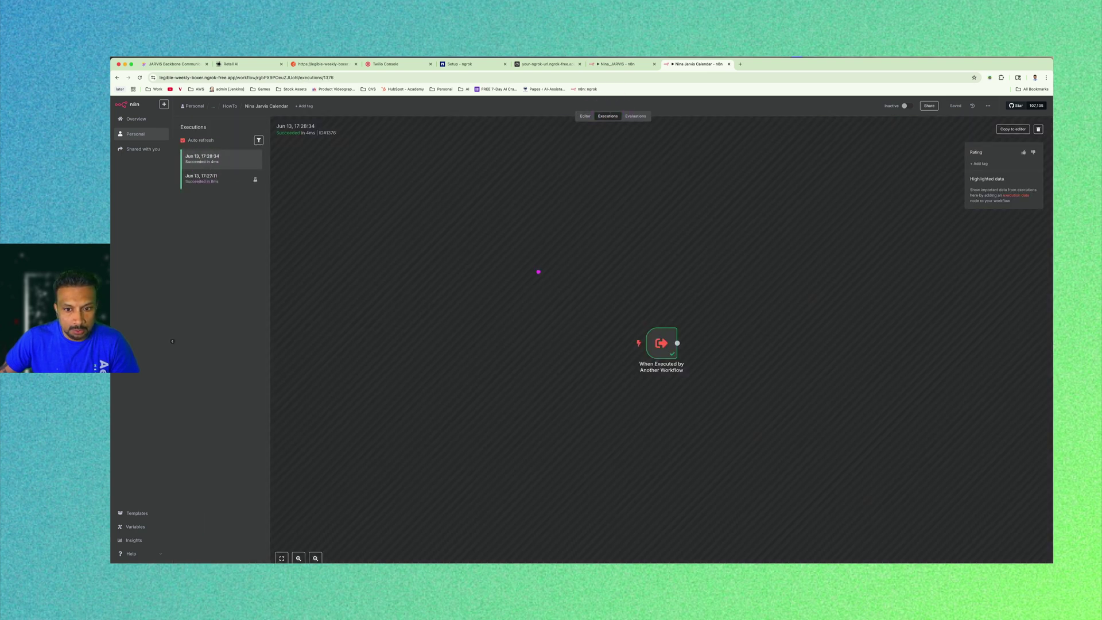
double_click(657, 337)
left_click_drag(371, 158, 298, 158)
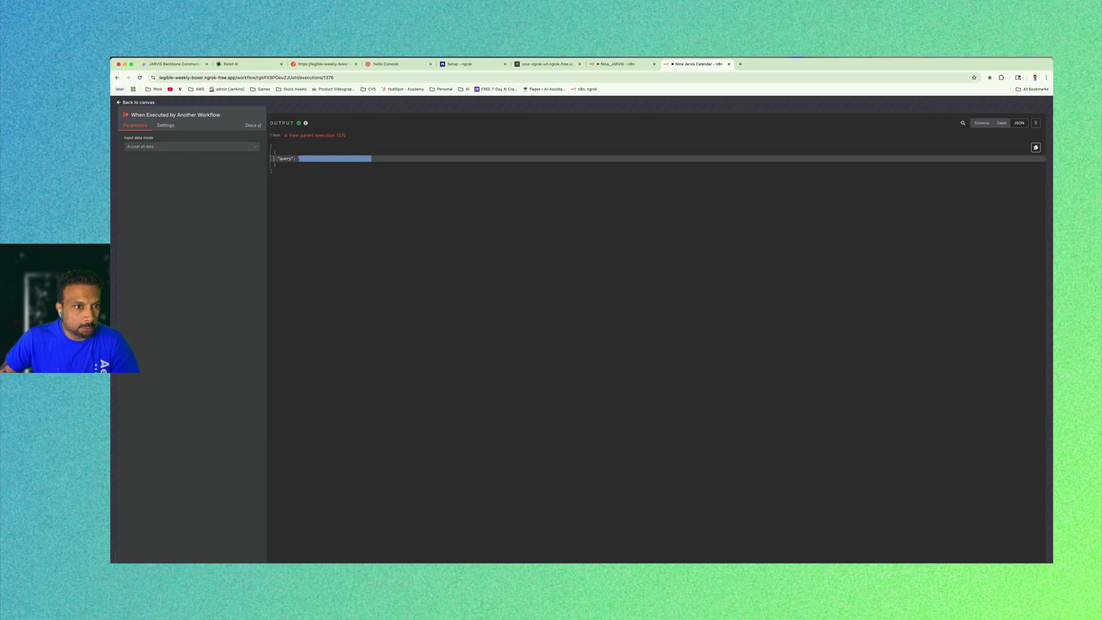
left_click(320, 182)
left_click(122, 102)
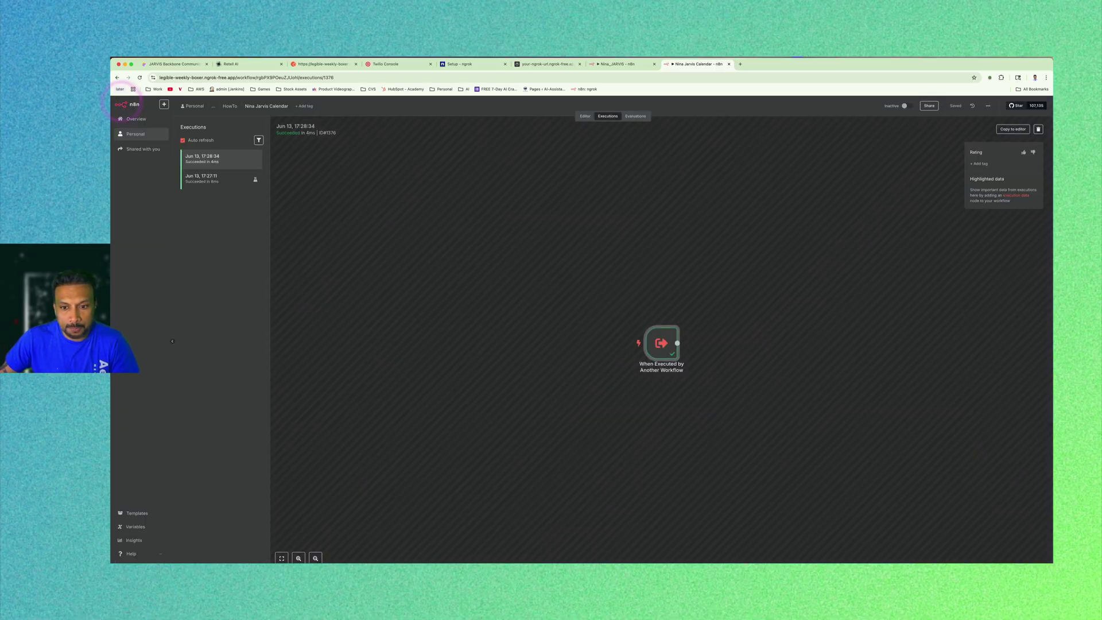
left_click(585, 116)
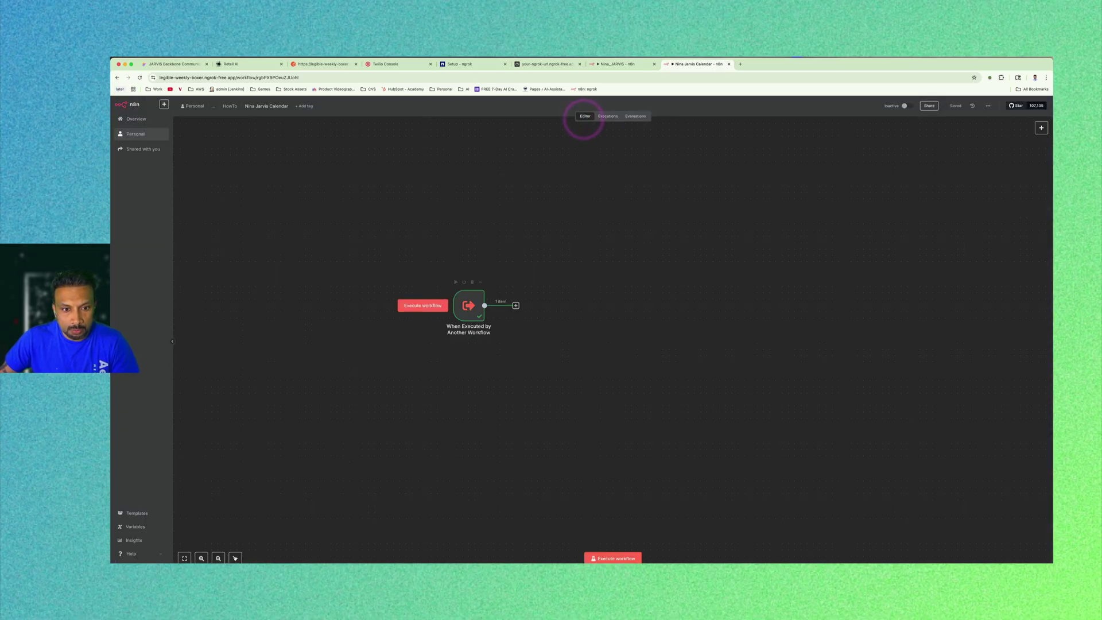
Add an AI Agent node after the trigger with Source for Prompt set to Define below.
left_click(528, 274)
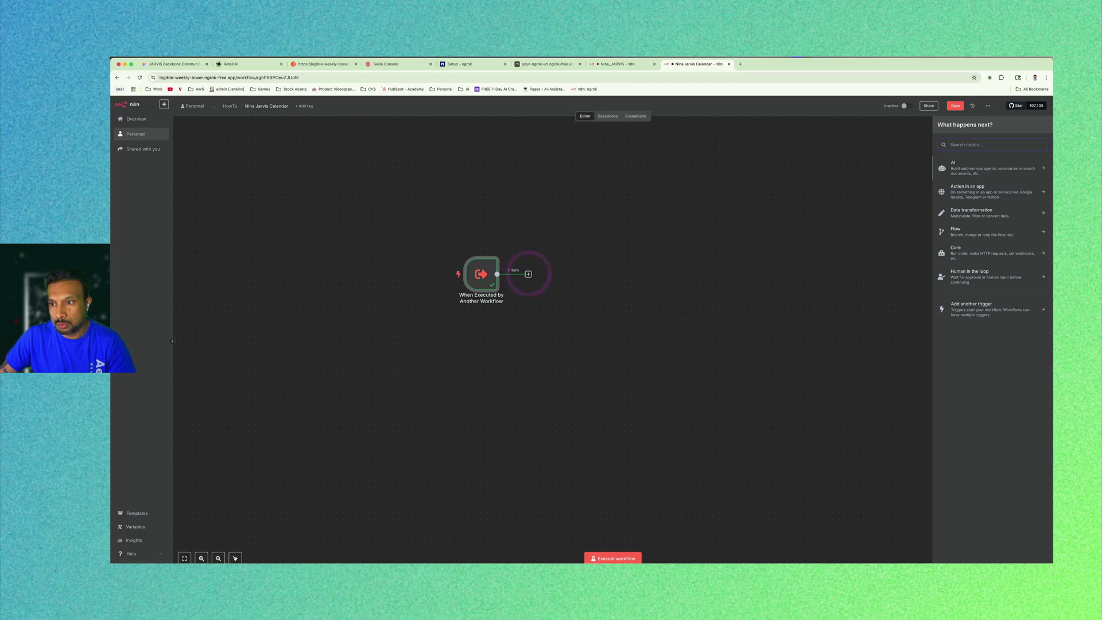
left_click(972, 170)
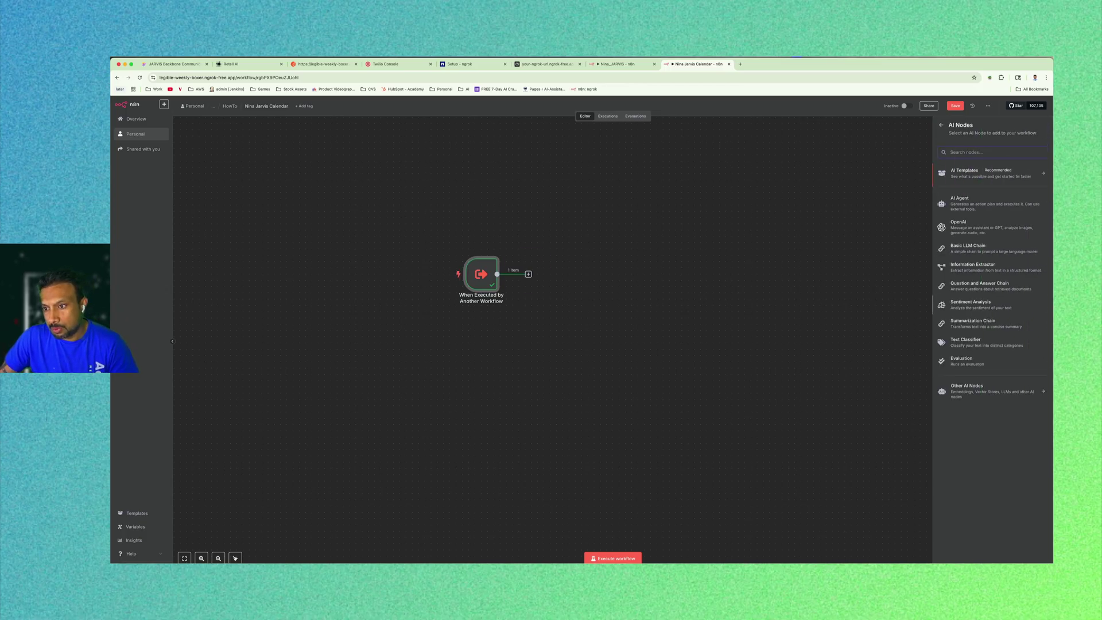
left_click(960, 202)
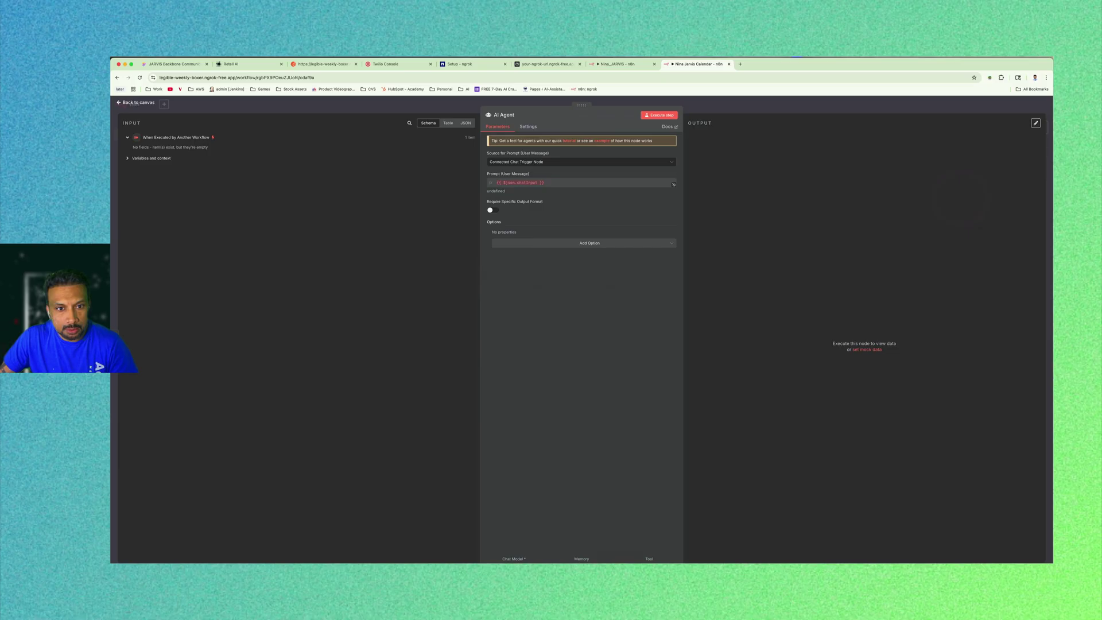
left_click(556, 161)
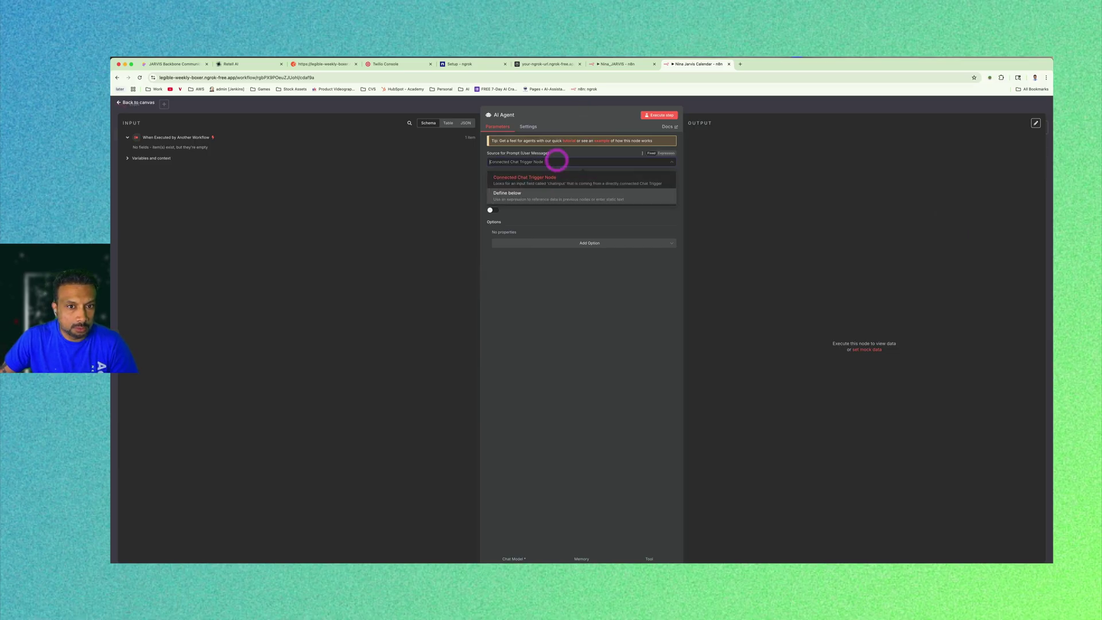
left_click(519, 197)
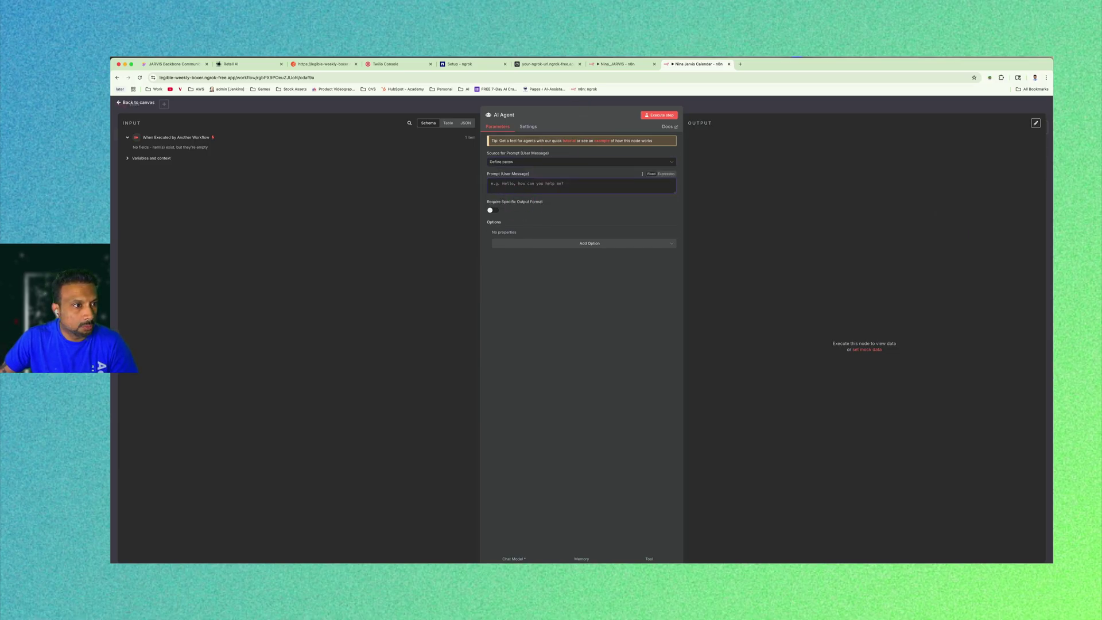
left_click(136, 103)
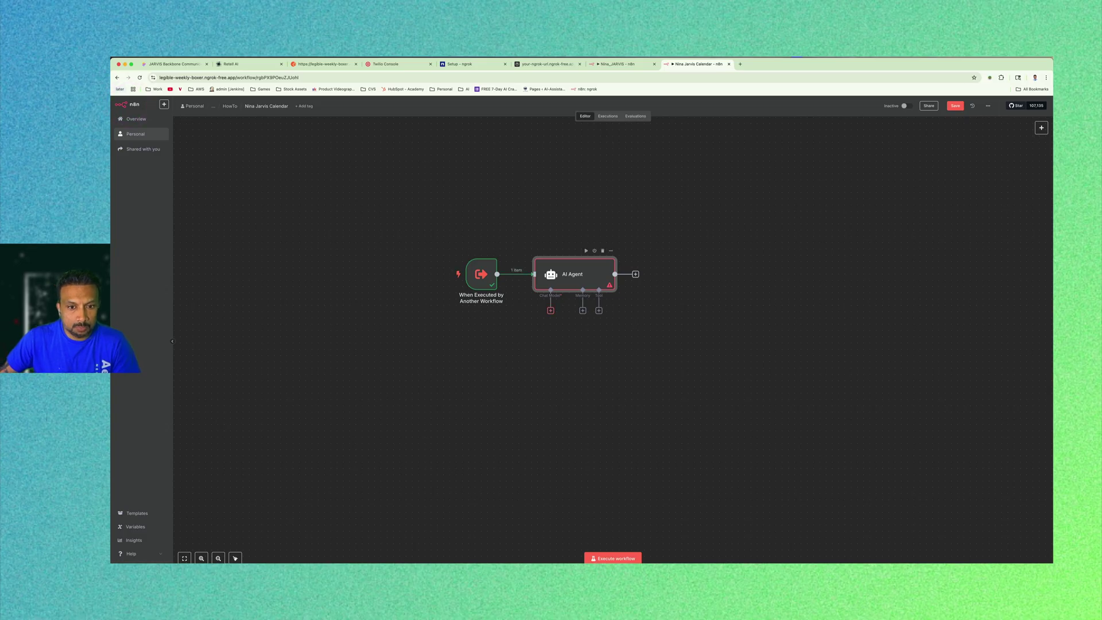
Attach an OpenAI Chat Model and a Google Calendar Tool to the agent.
left_click(551, 310)
left_click(979, 372)
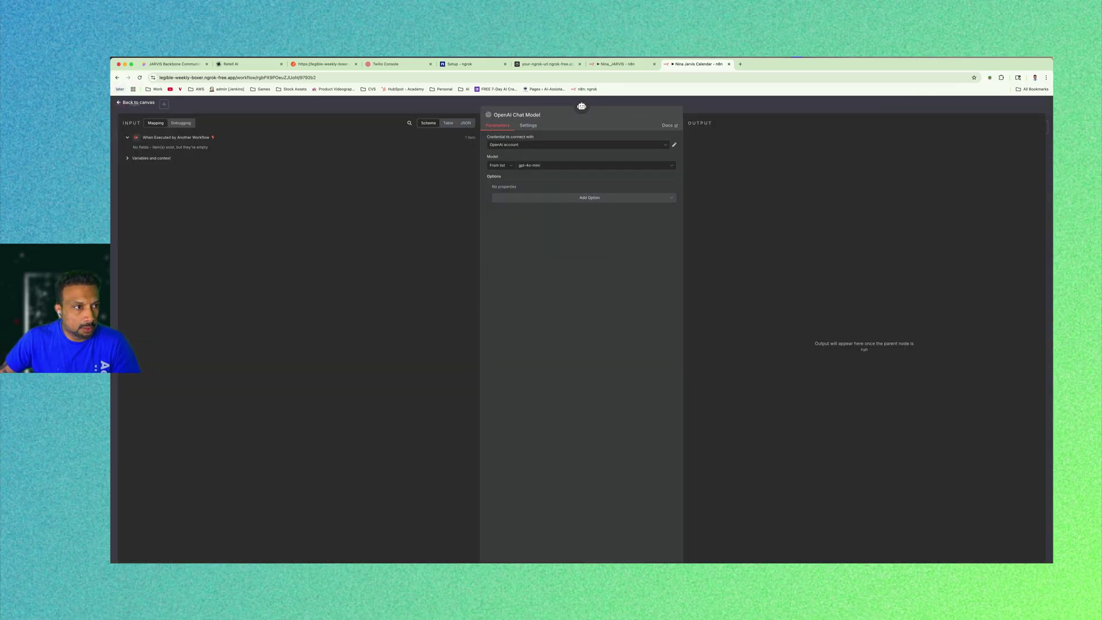
left_click(151, 103)
left_click(599, 311)
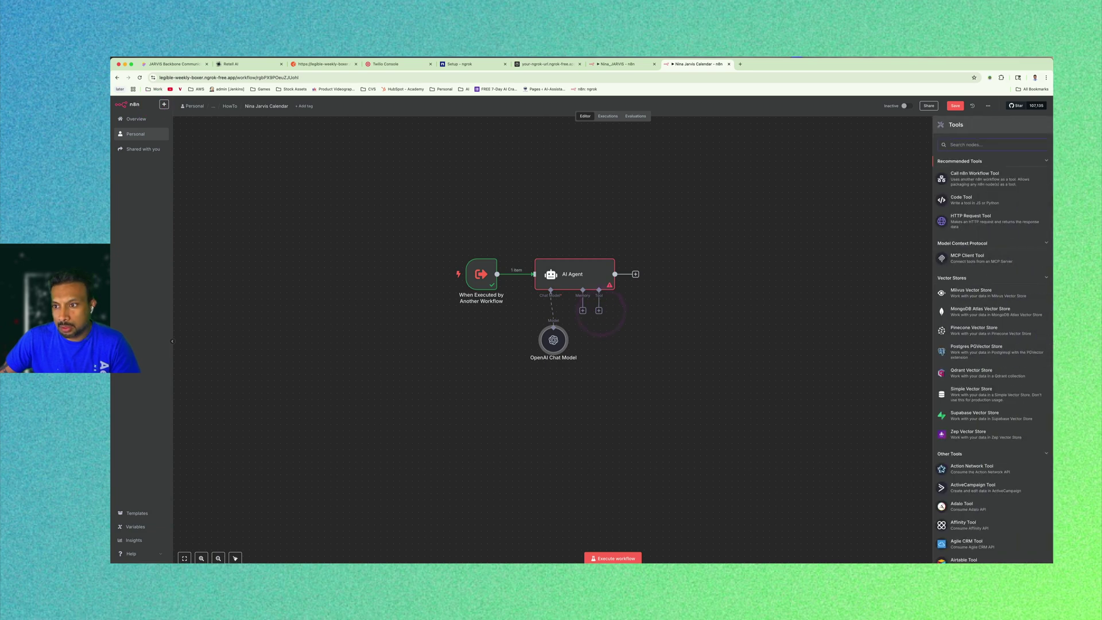
left_click(977, 145)
type("cale")
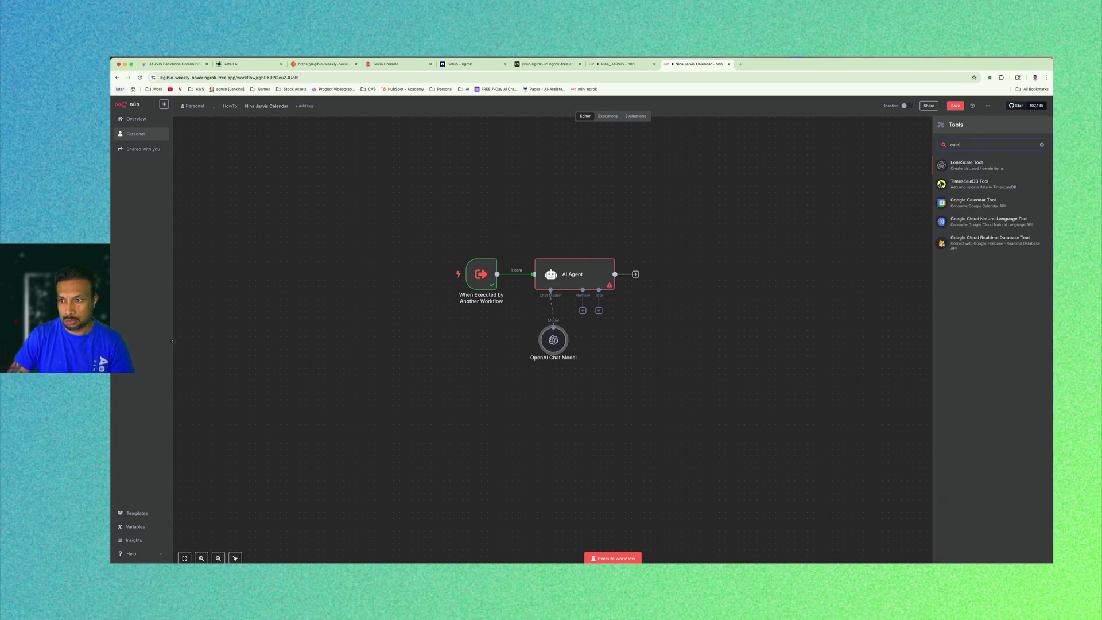
left_click(988, 202)
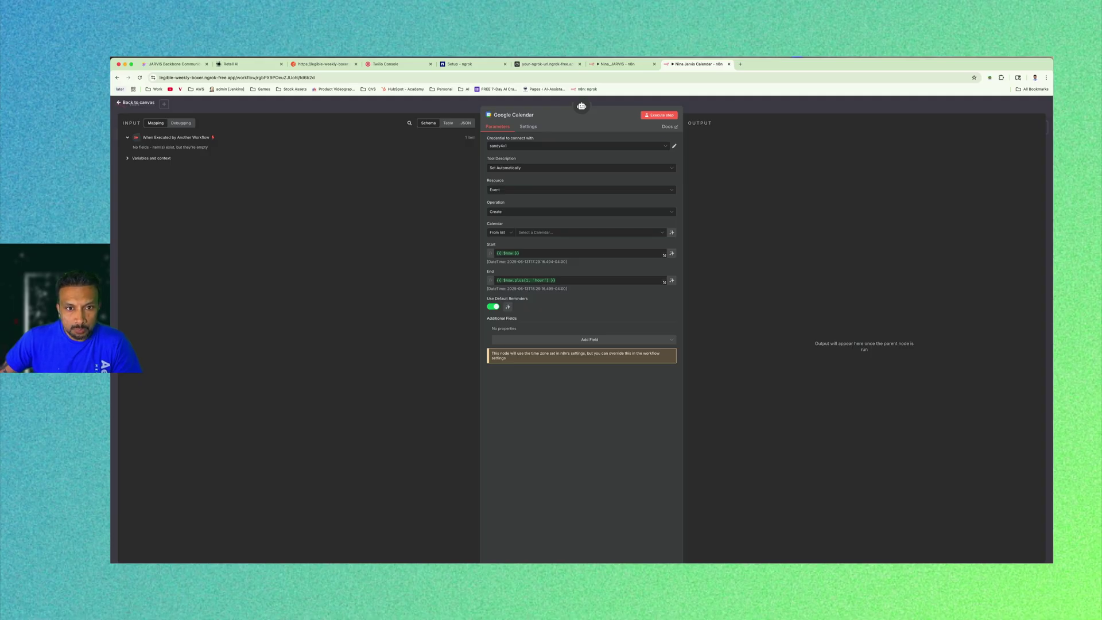
Select the Google Calendar account credential for the tool and open it for editing.
left_click(659, 145)
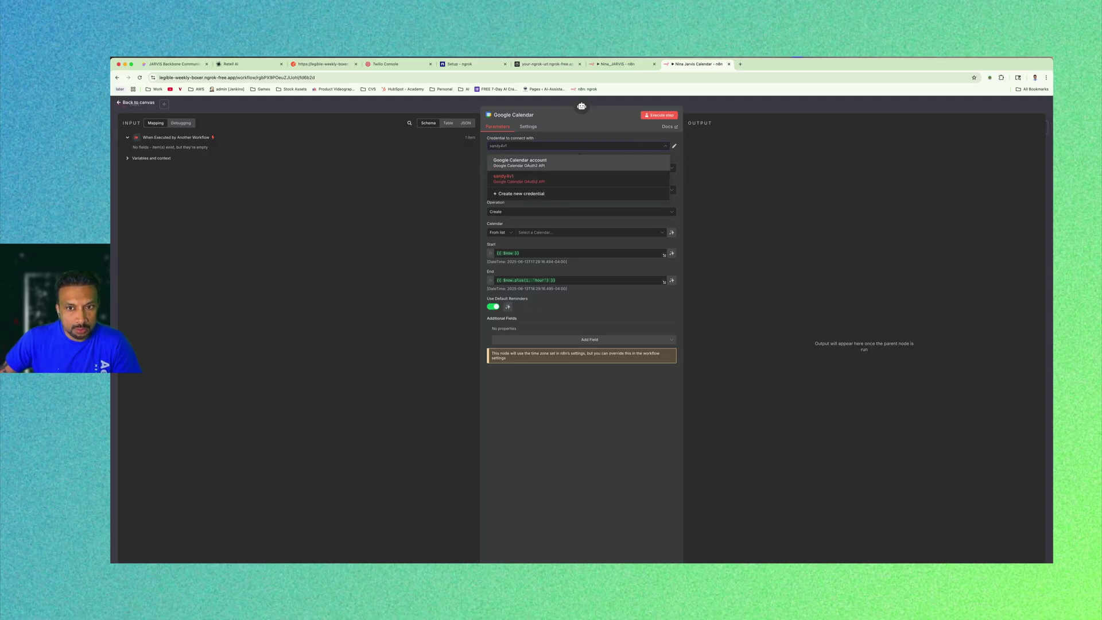
left_click(563, 163)
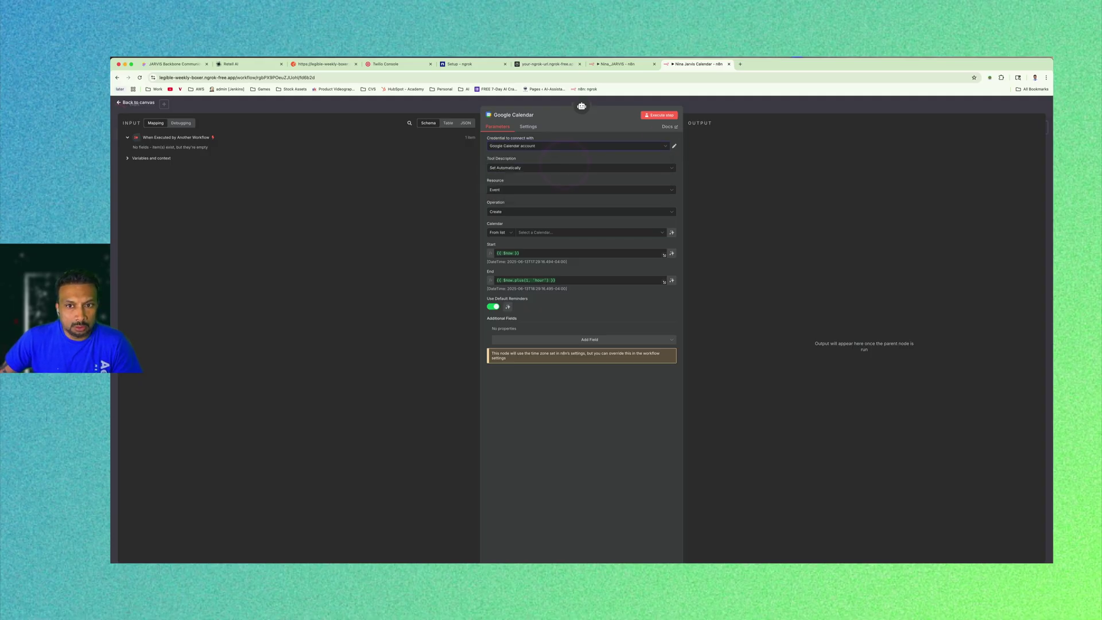
left_click(674, 146)
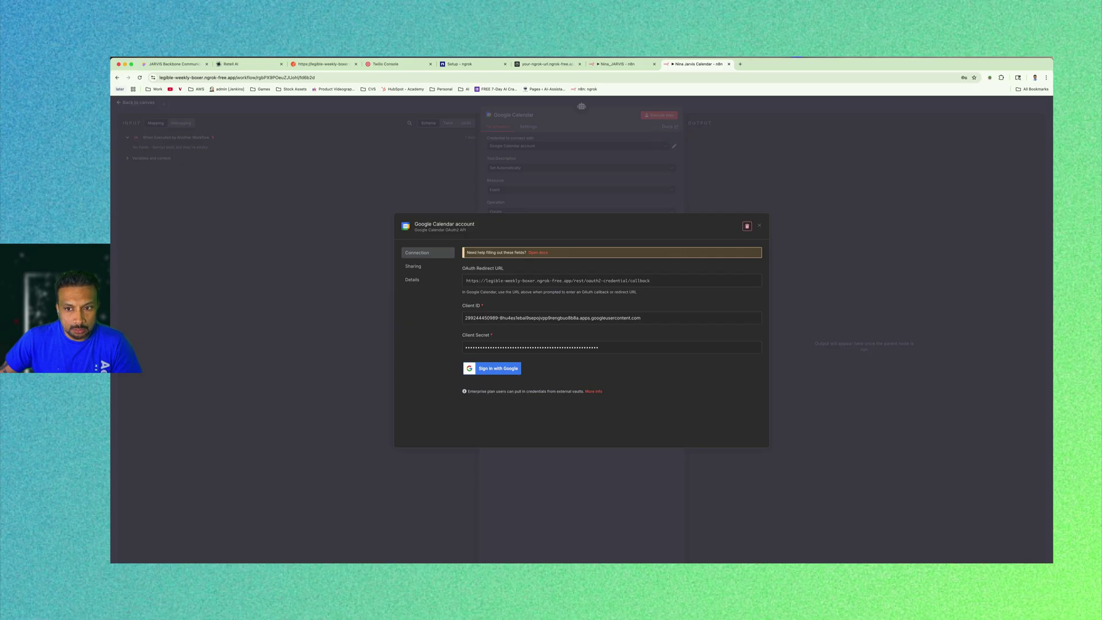
Delete the Google Calendar account credential, create a new one, and open its OAuth2 setup docs.
left_click(747, 225)
left_click(630, 354)
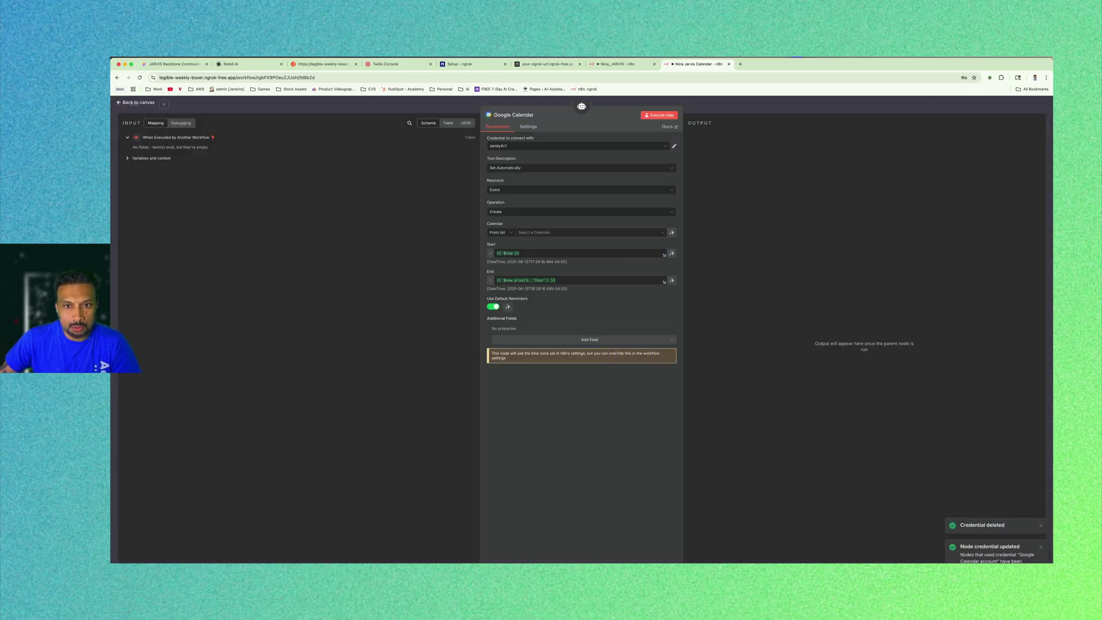
left_click(663, 145)
left_click(551, 173)
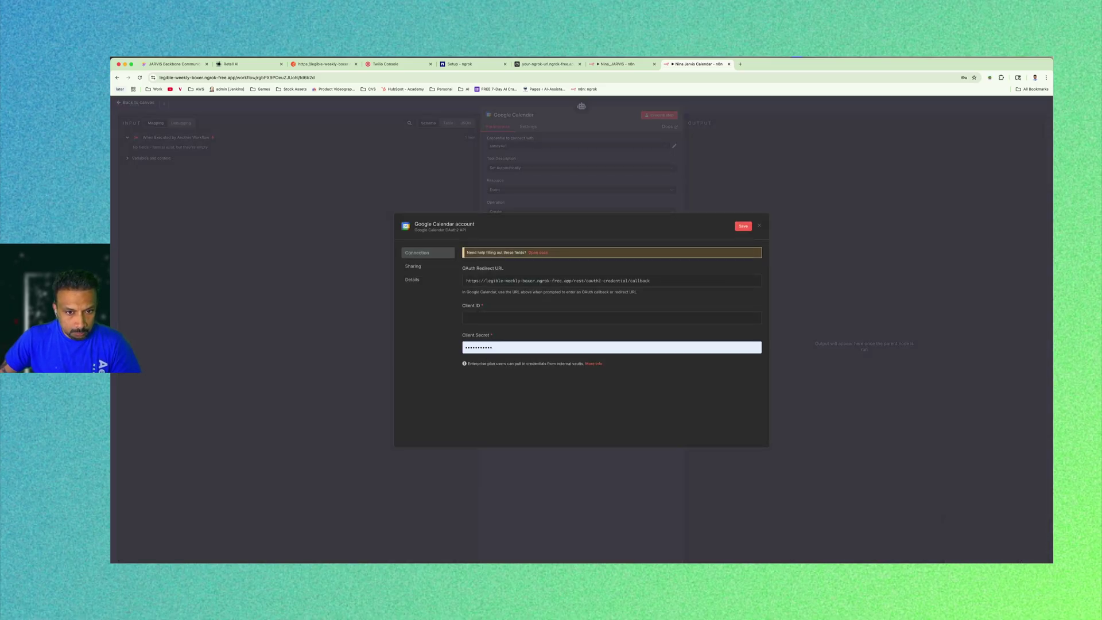
left_click(538, 253)
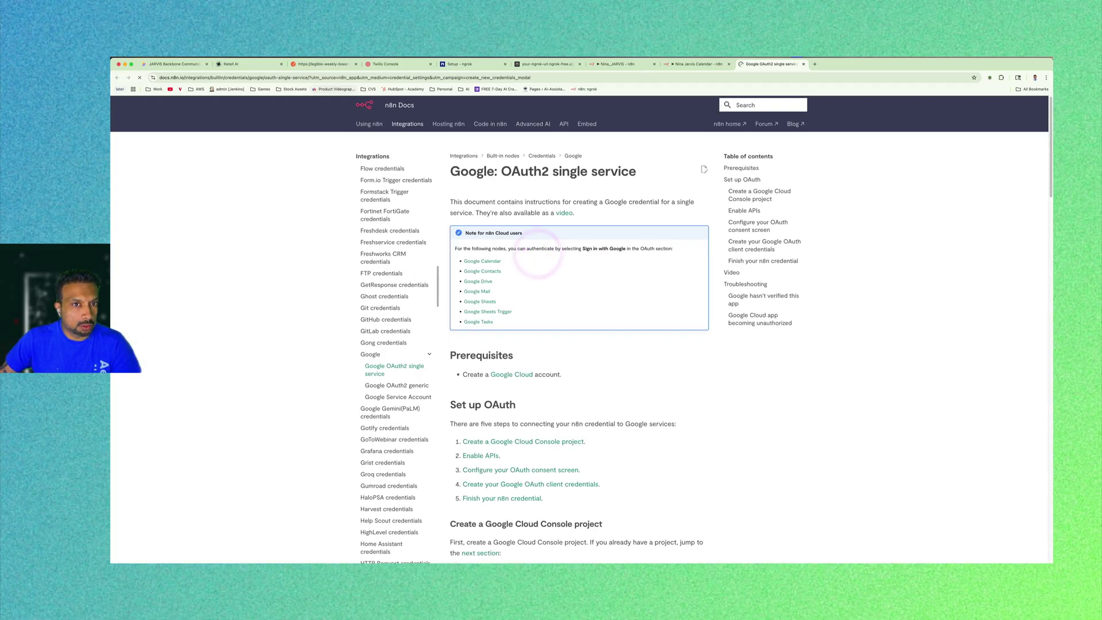
Open Google Cloud with a different Google account and switch to the Jarvis Nina project.
left_click(511, 375)
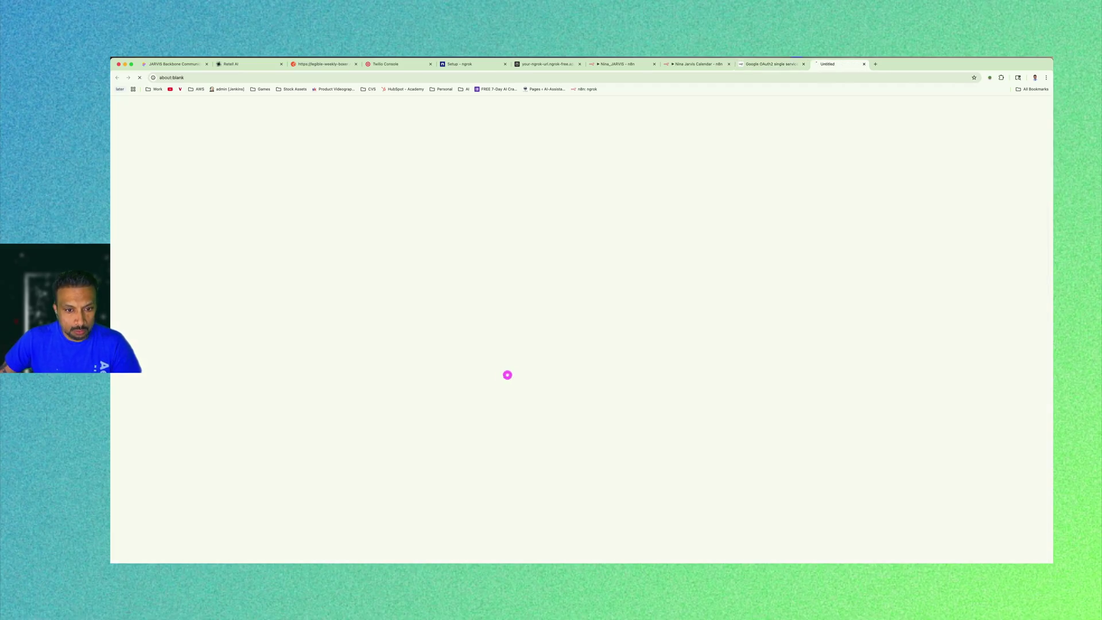
left_click(1031, 105)
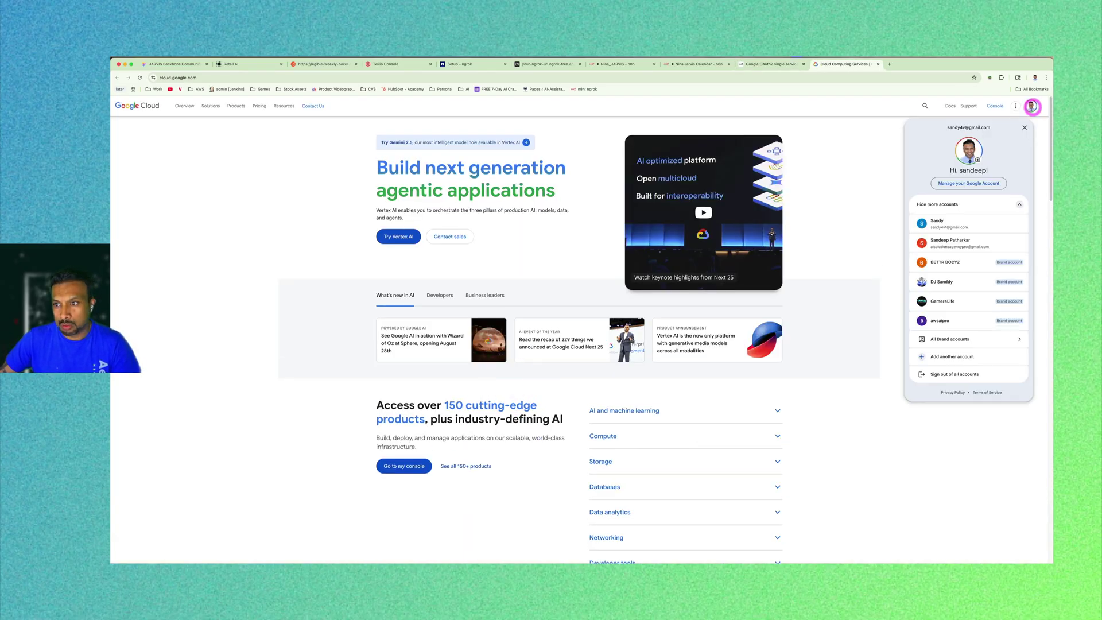
left_click(958, 240)
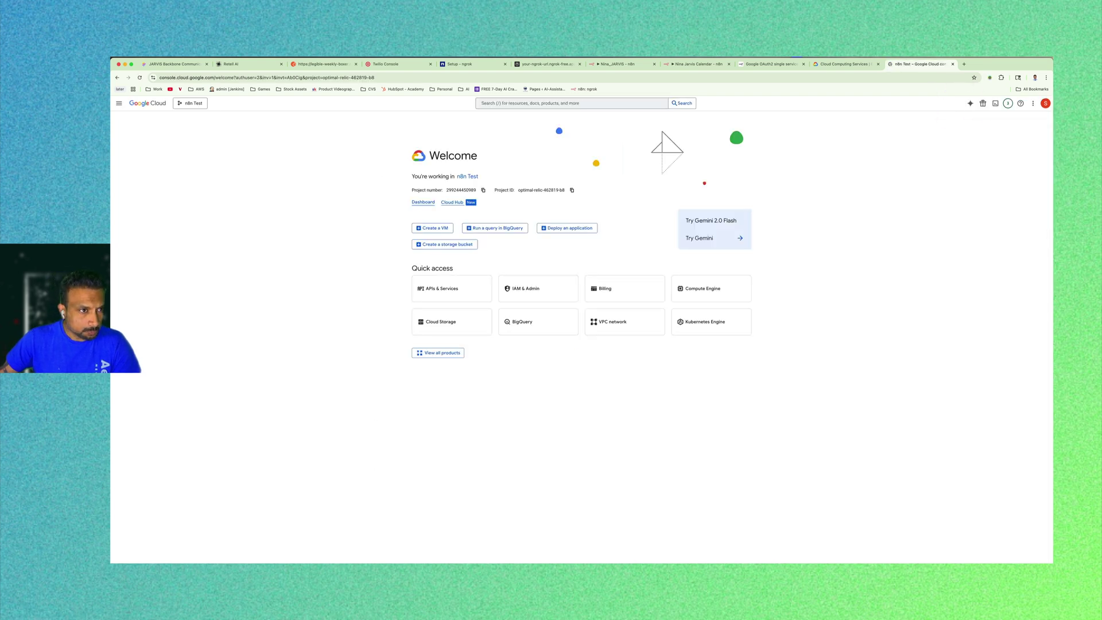
left_click(192, 104)
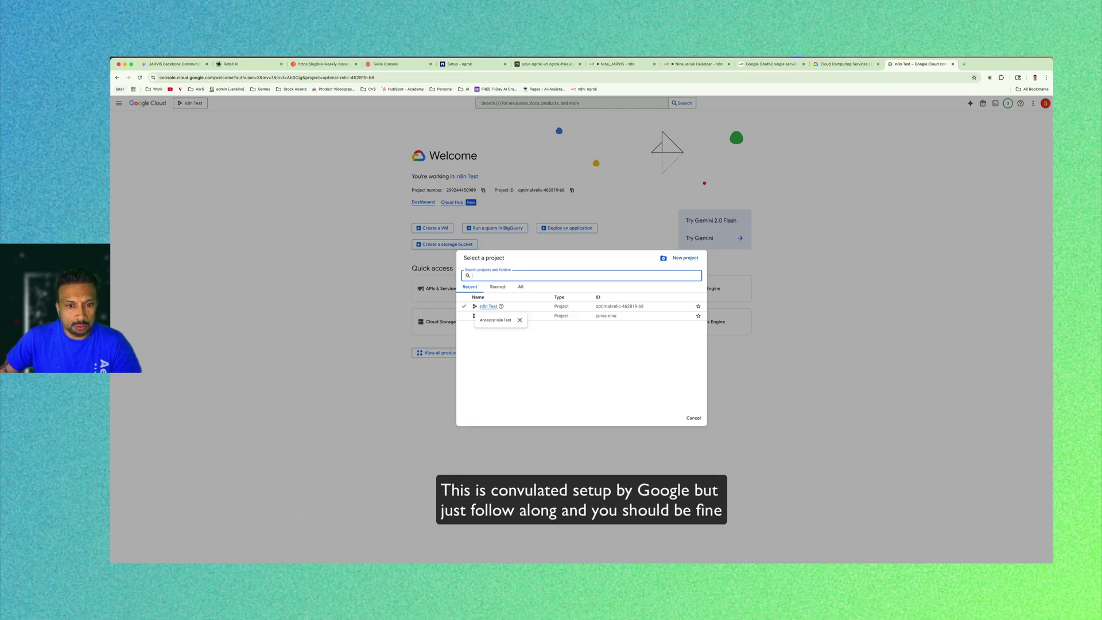
left_click(488, 316)
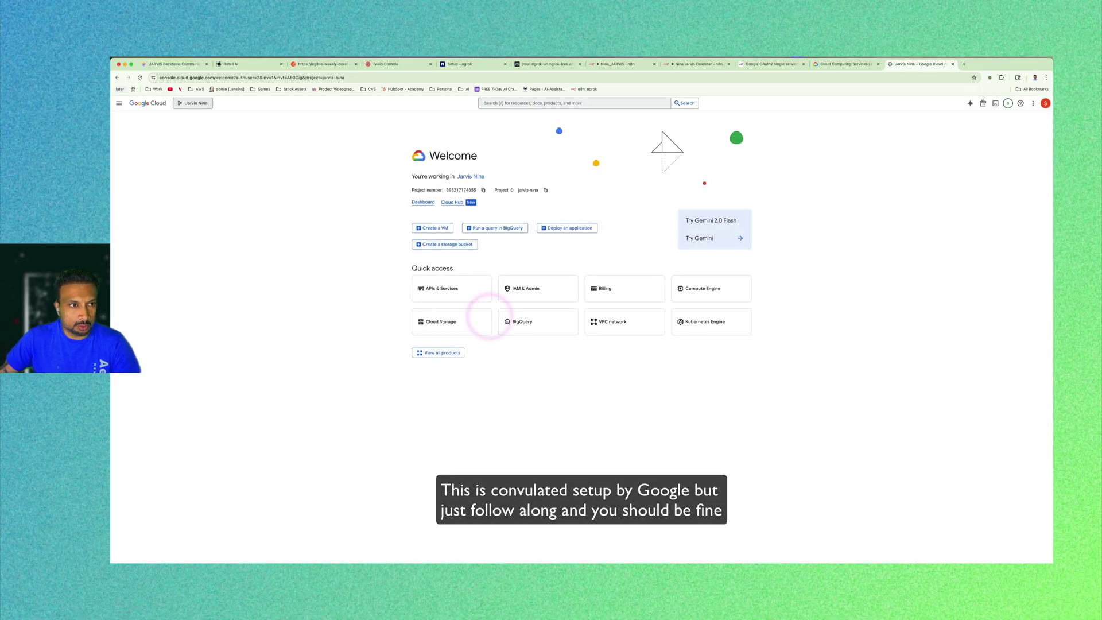
Go to the OAuth consent setup in APIs & Services and start creating an OAuth client.
left_click(119, 103)
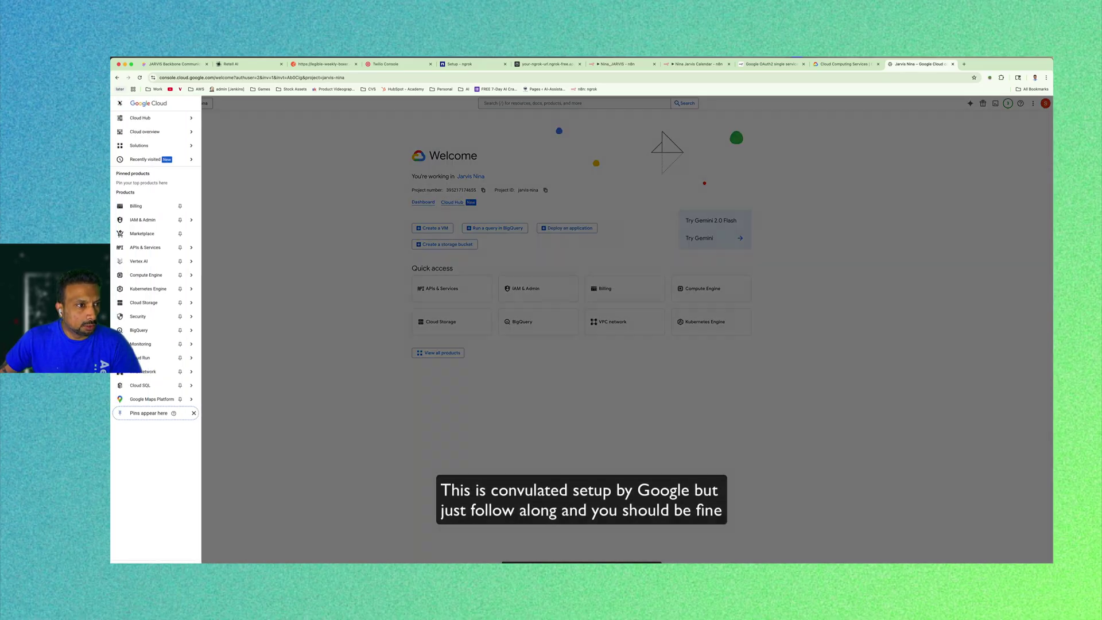
mouse_move(155, 247)
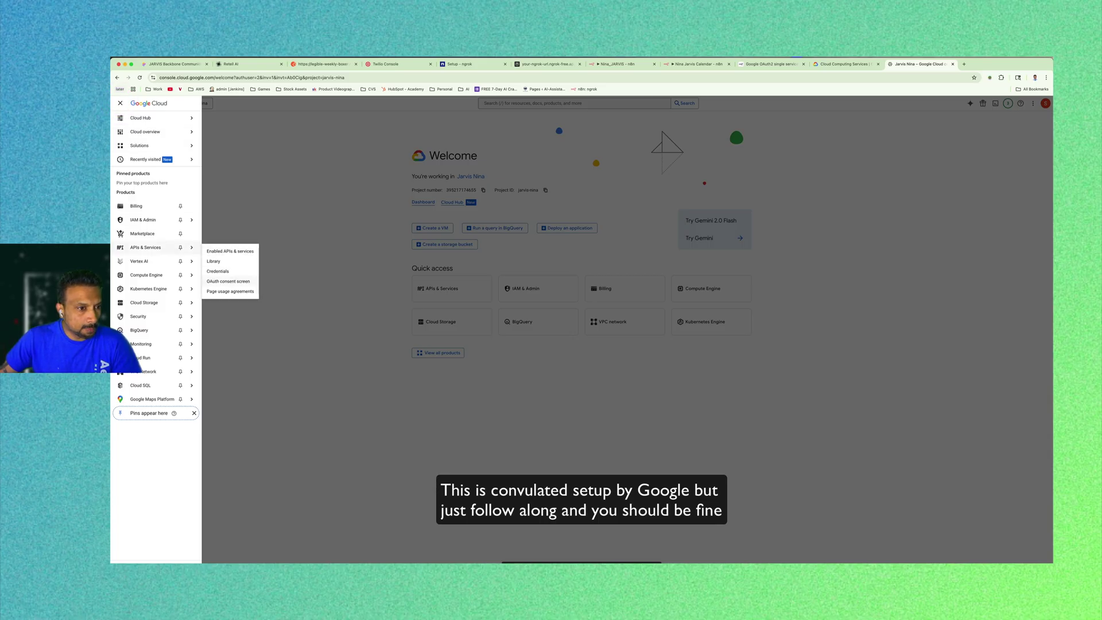
left_click(240, 281)
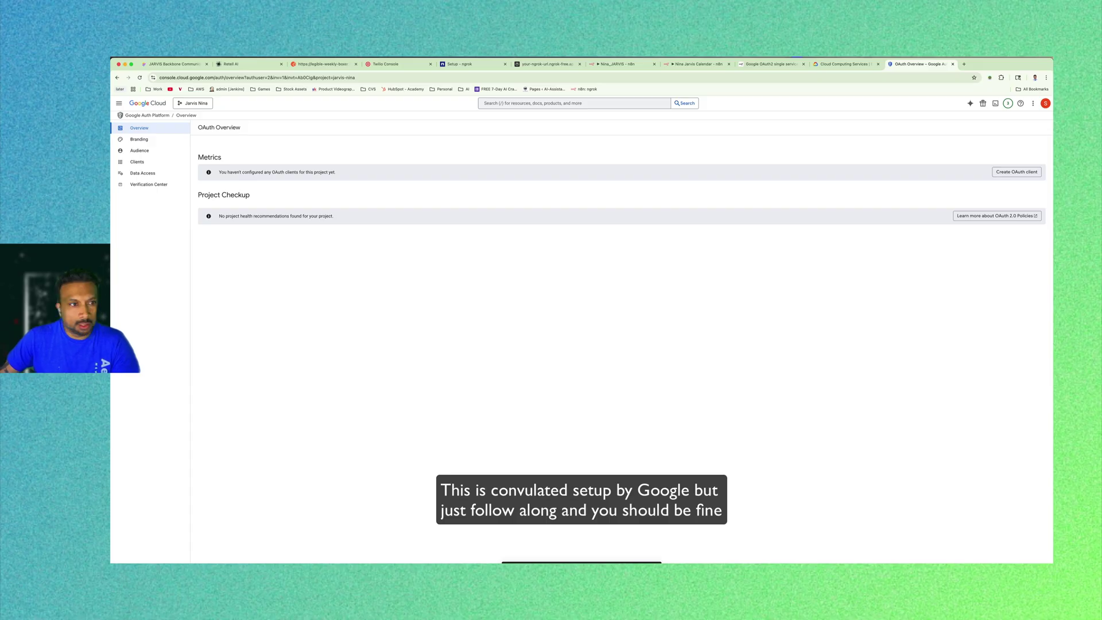
left_click(1012, 173)
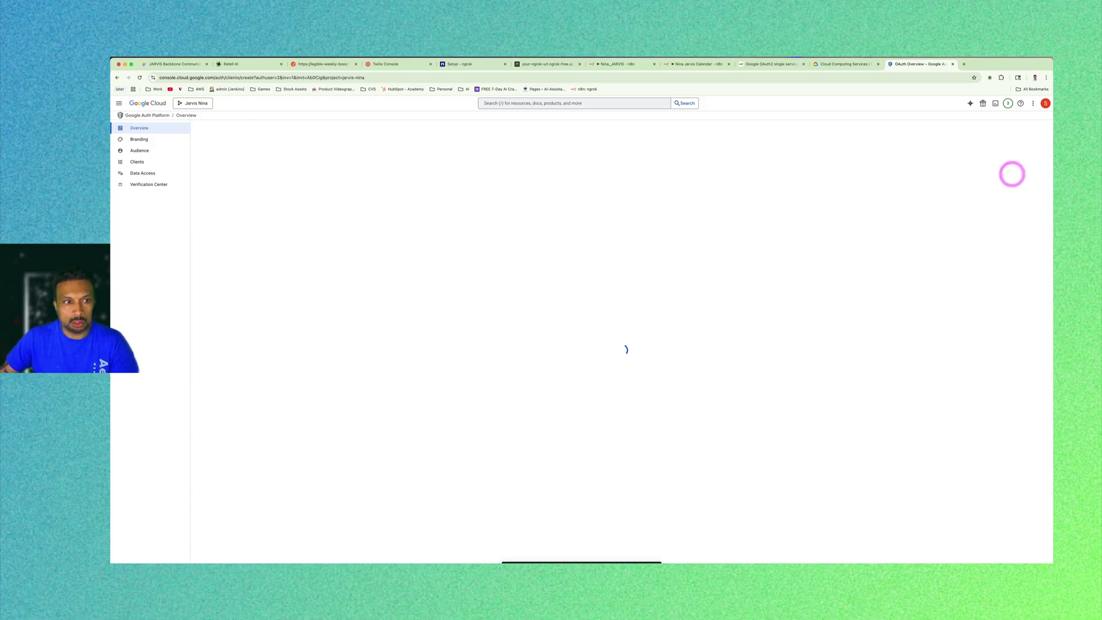
Make the OAuth client a Web application named n8n and add a redirect URI entry.
left_click(298, 175)
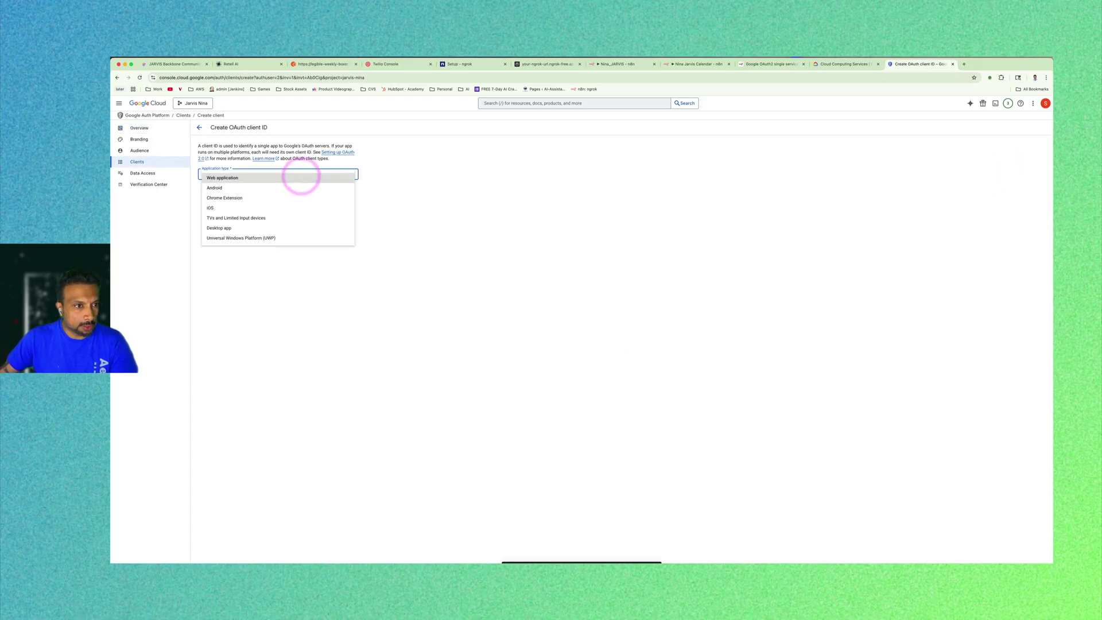
left_click(301, 178)
triple_click(263, 192)
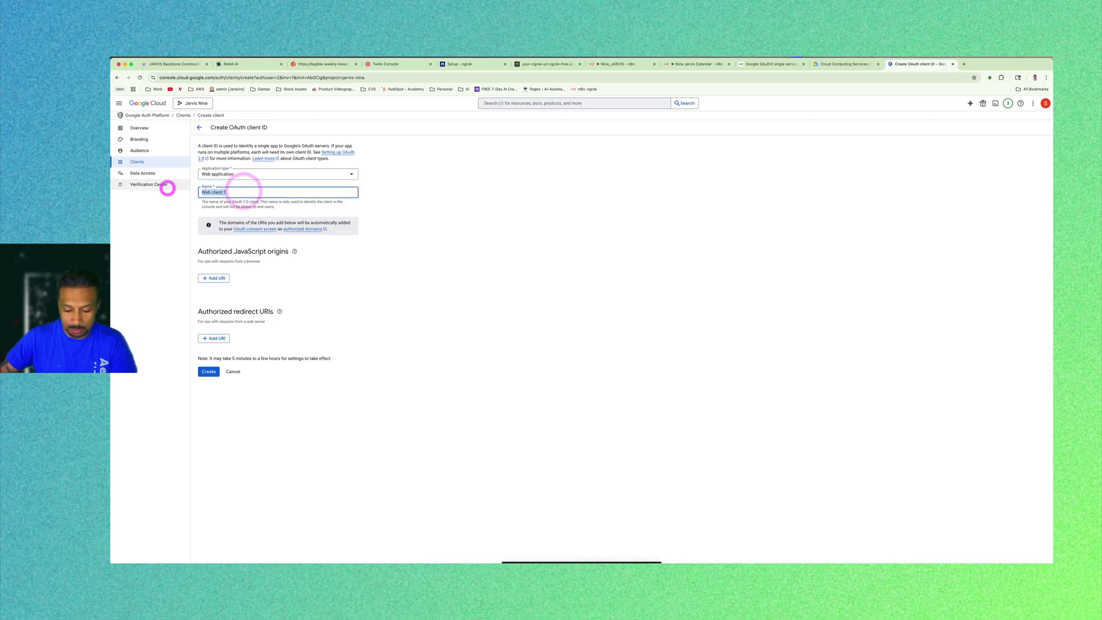
type("n8n")
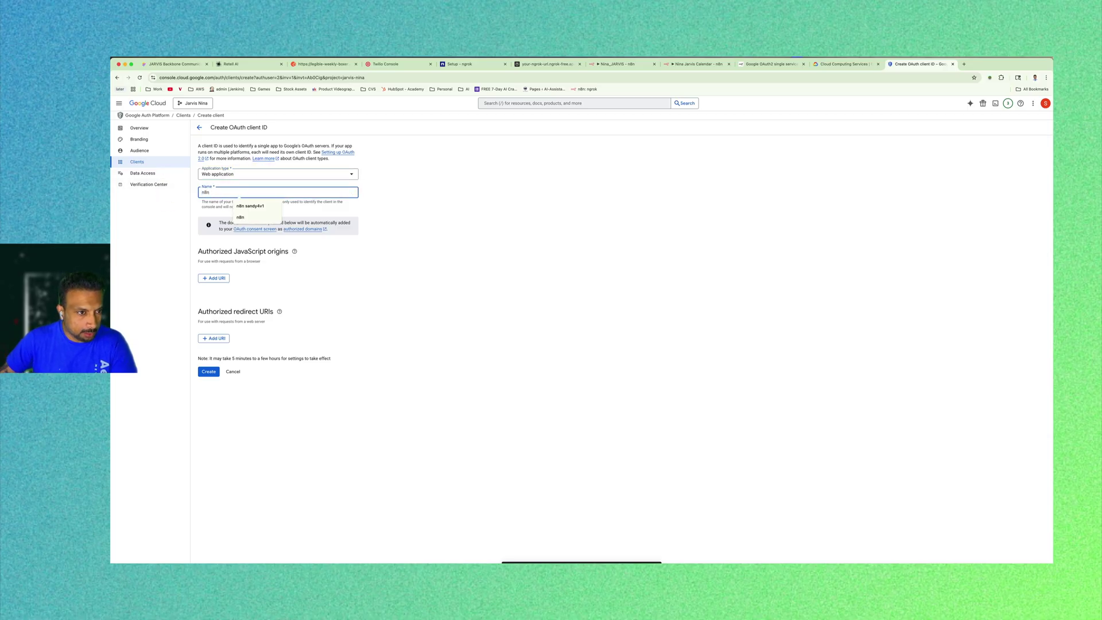
left_click(581, 329)
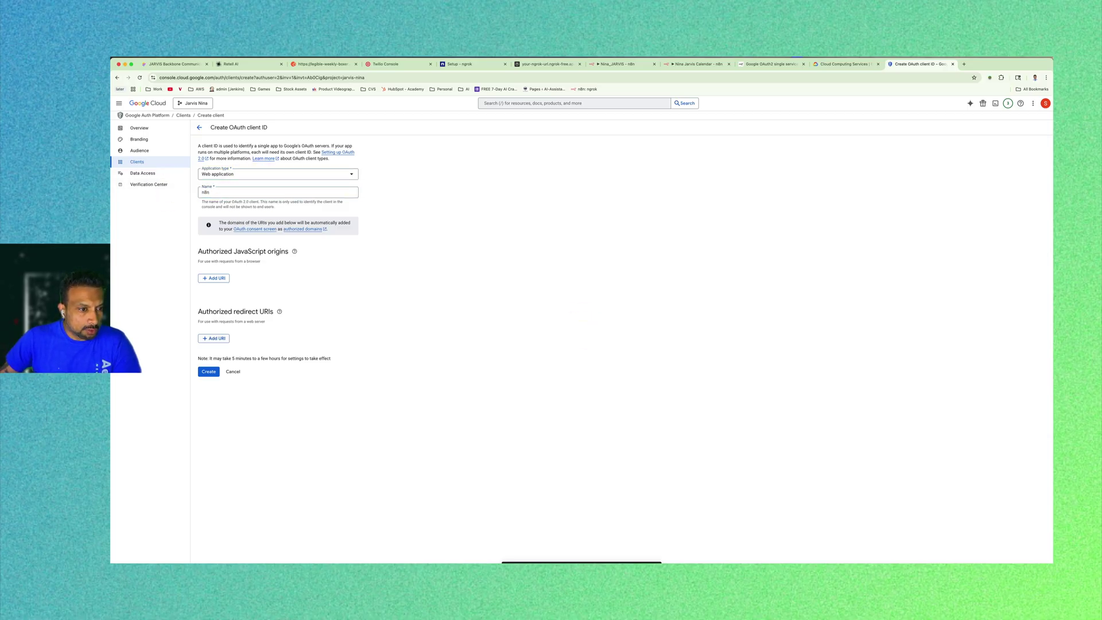
left_click(214, 338)
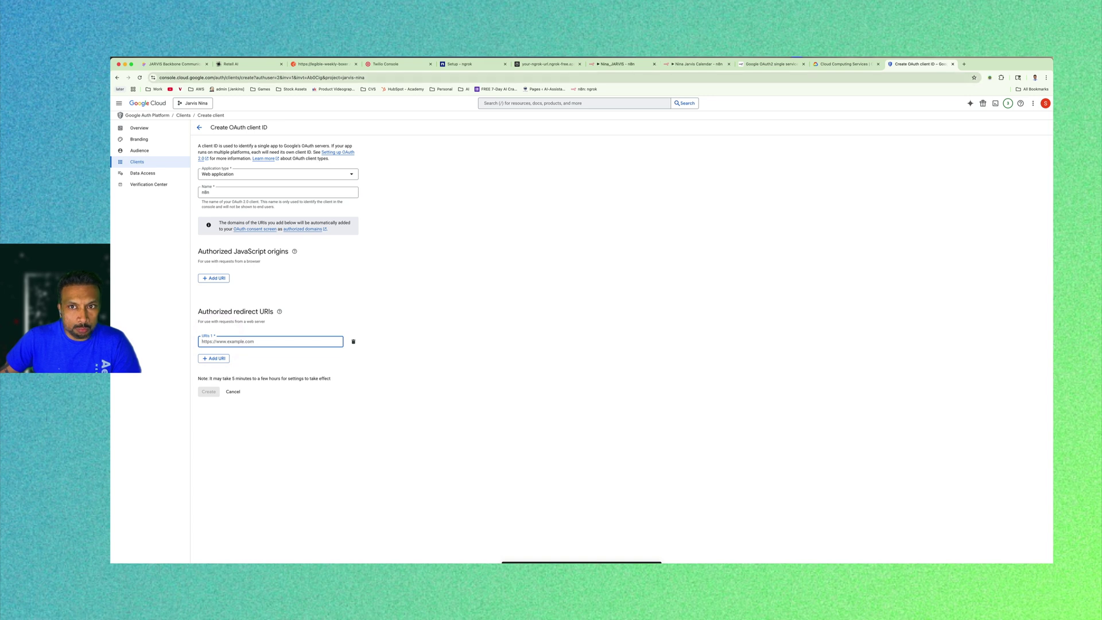
Paste n8n's OAuth redirect URL as the authorized redirect URI and create the client.
left_click(621, 64)
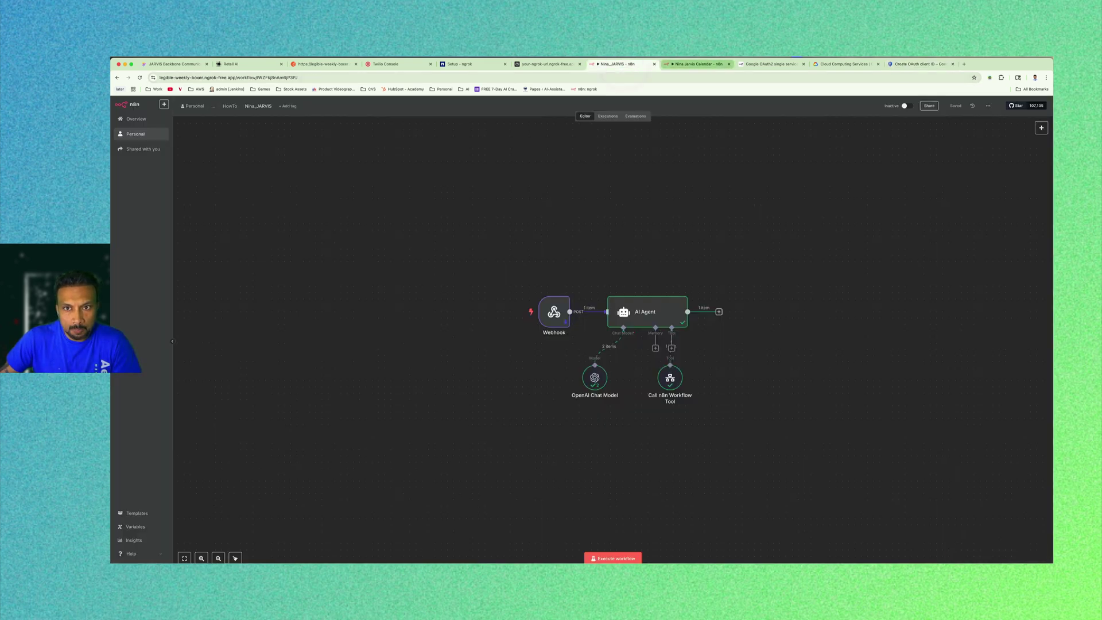
left_click(672, 64)
left_click(600, 279)
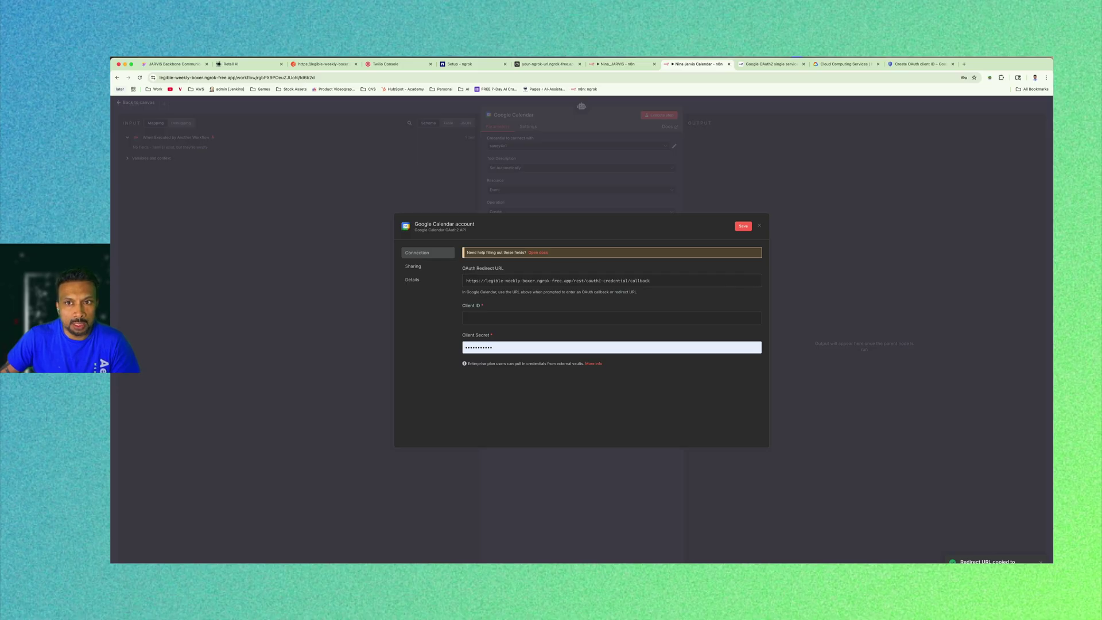
left_click(903, 64)
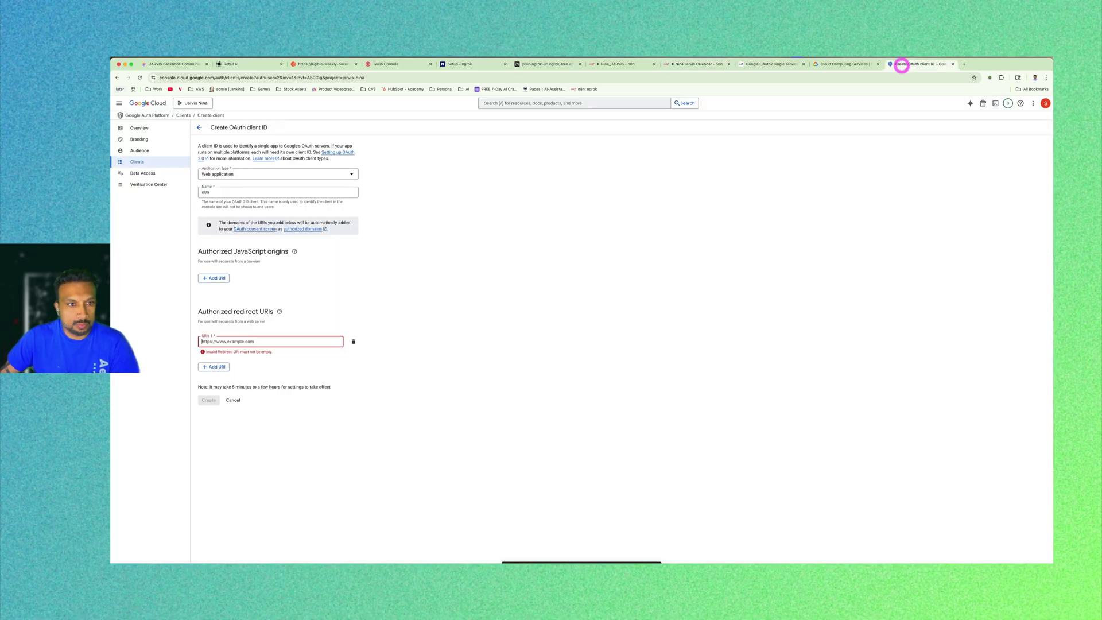
left_click(283, 342)
key("super+v")
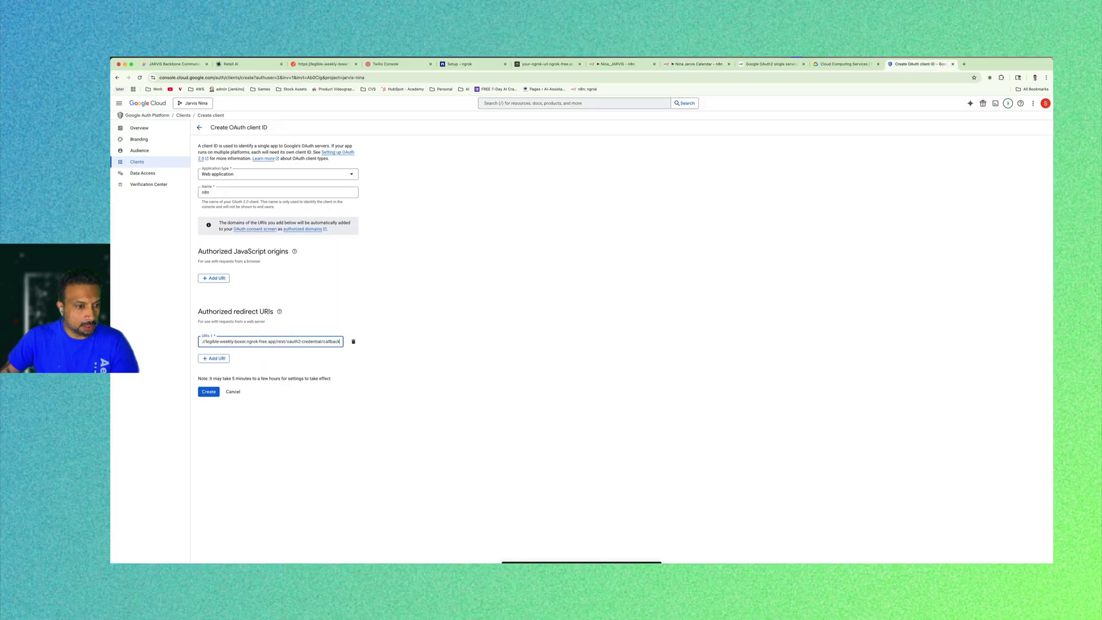
left_click(208, 391)
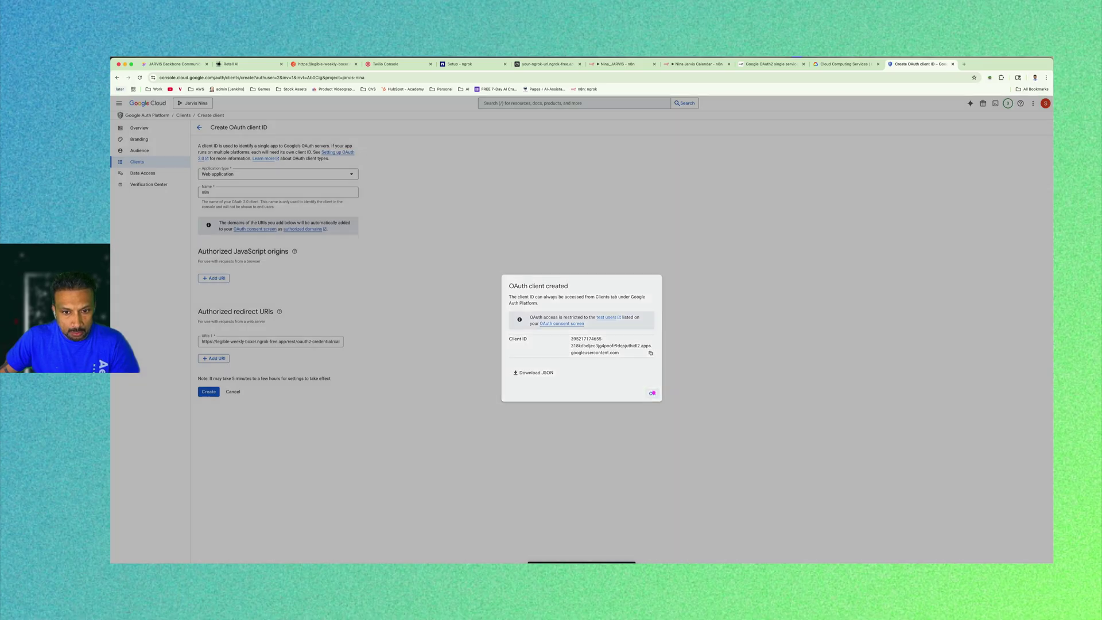
left_click(652, 393)
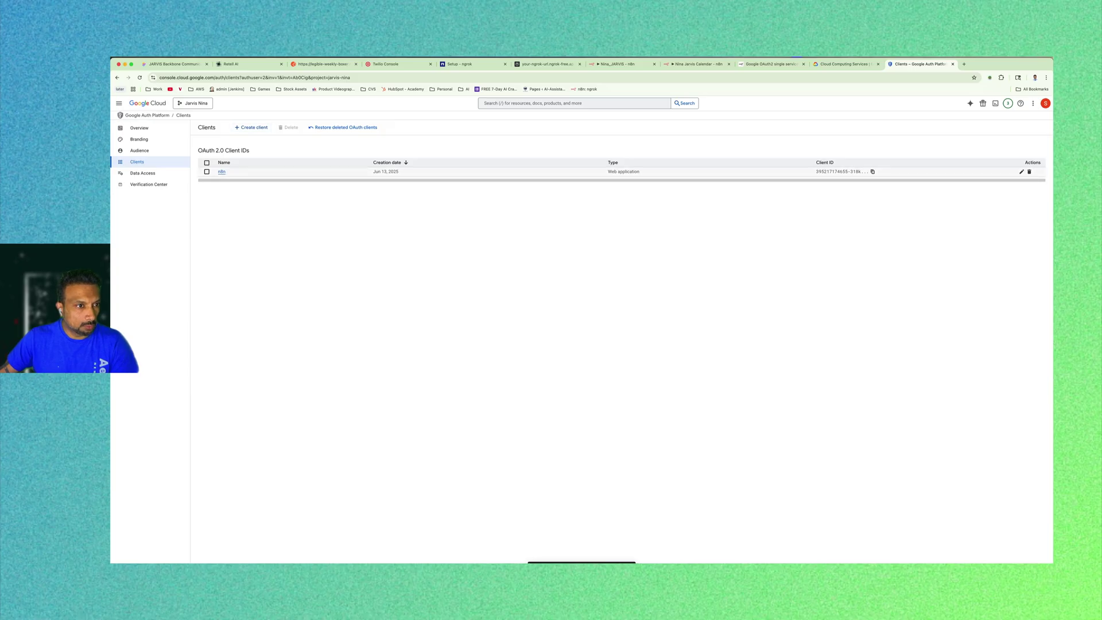
Copy the n8n client's Client ID into the n8n Google Calendar credential.
left_click(221, 172)
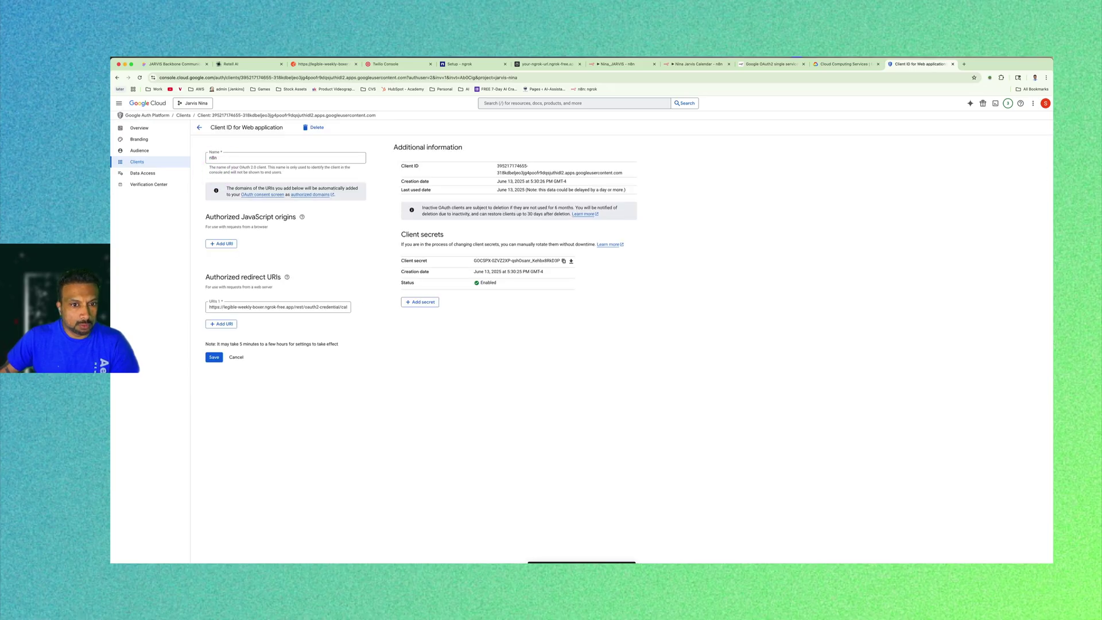
left_click(489, 345)
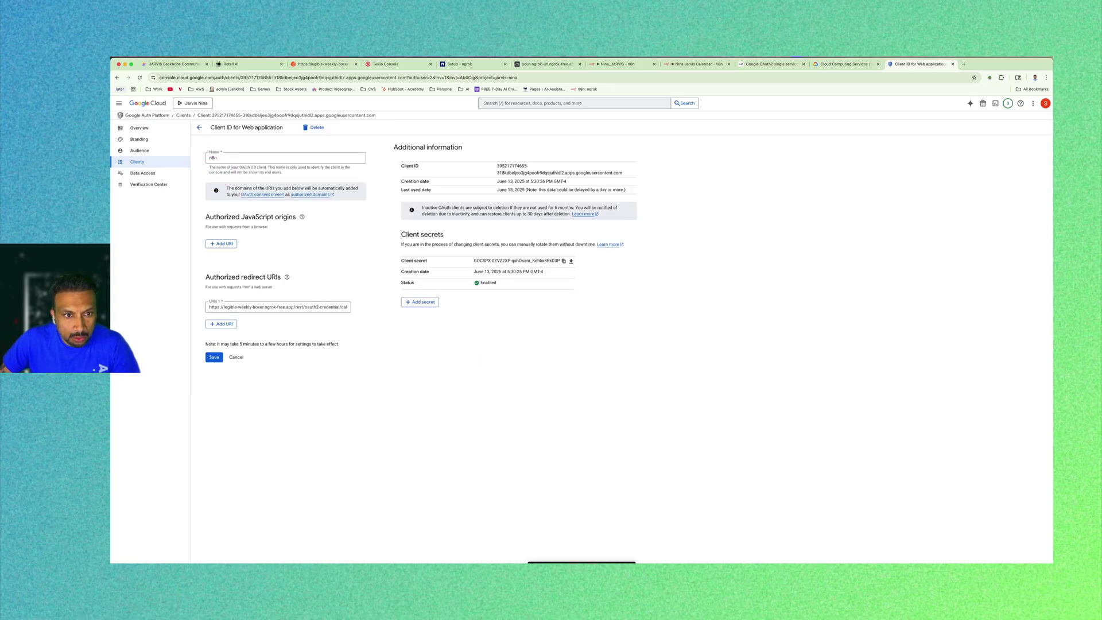
left_click_drag(497, 166, 622, 172)
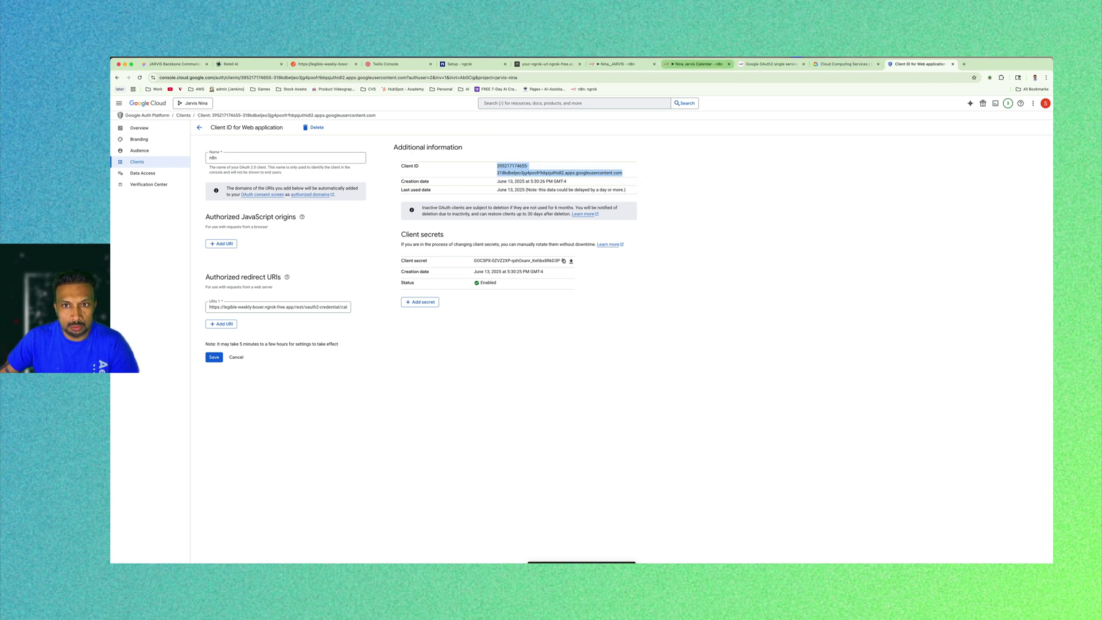
left_click(675, 64)
key("super+v")
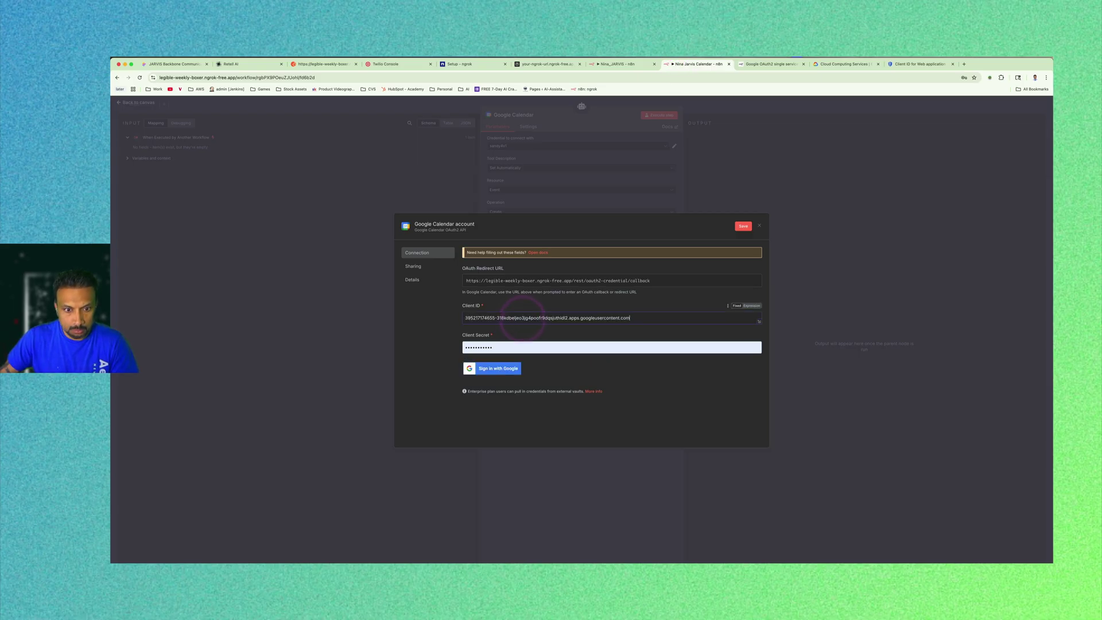
Copy the client secret into the n8n credential's Client Secret field.
left_click(918, 64)
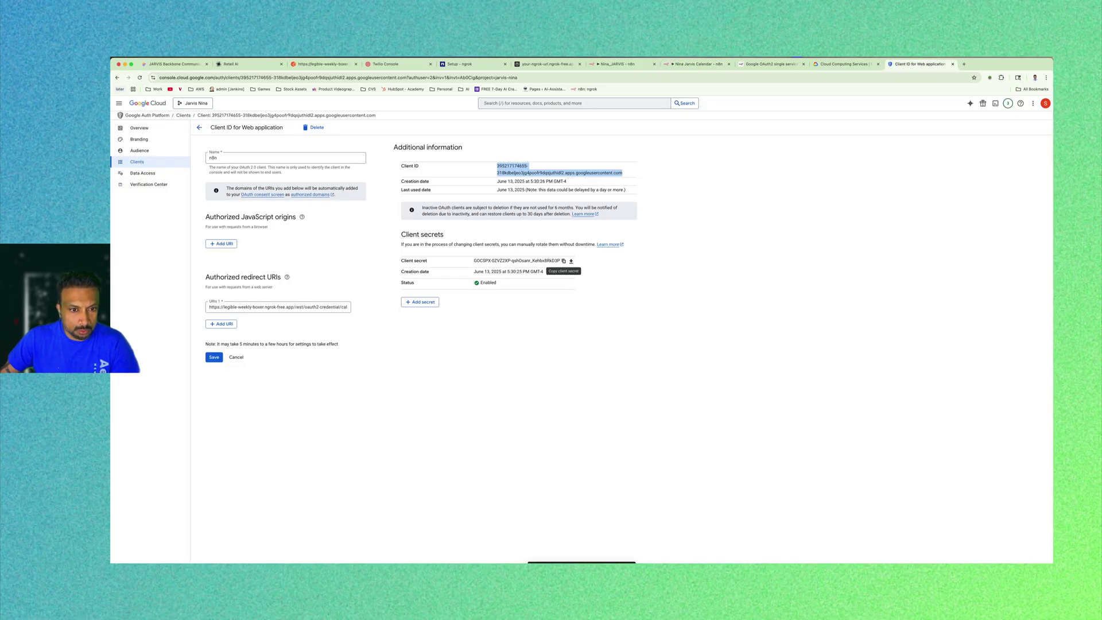
left_click(564, 261)
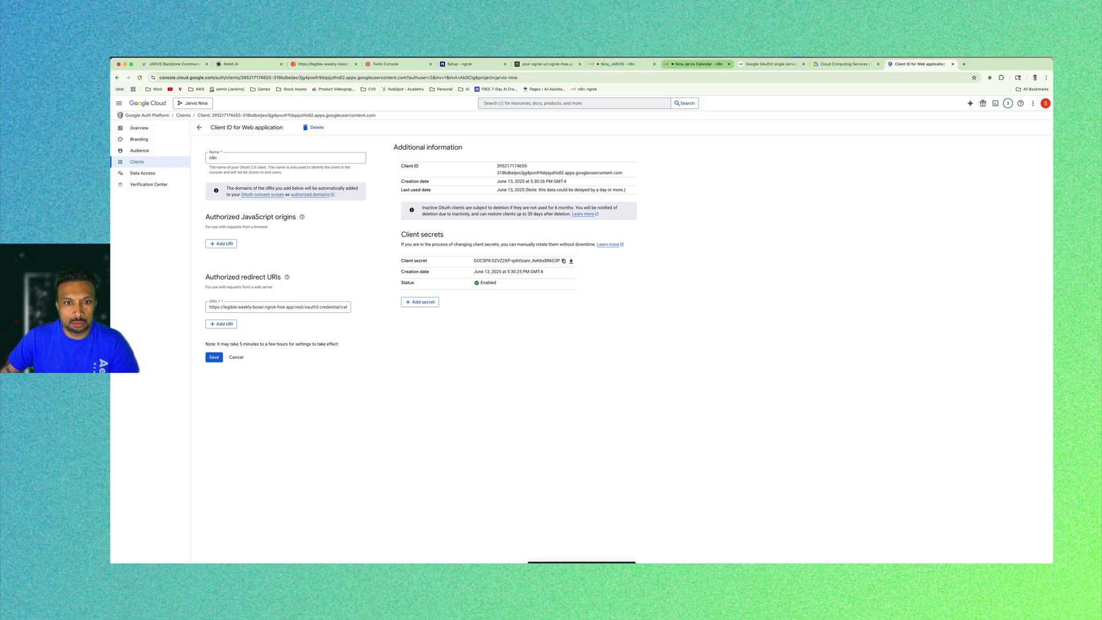
left_click(680, 64)
left_click(438, 348)
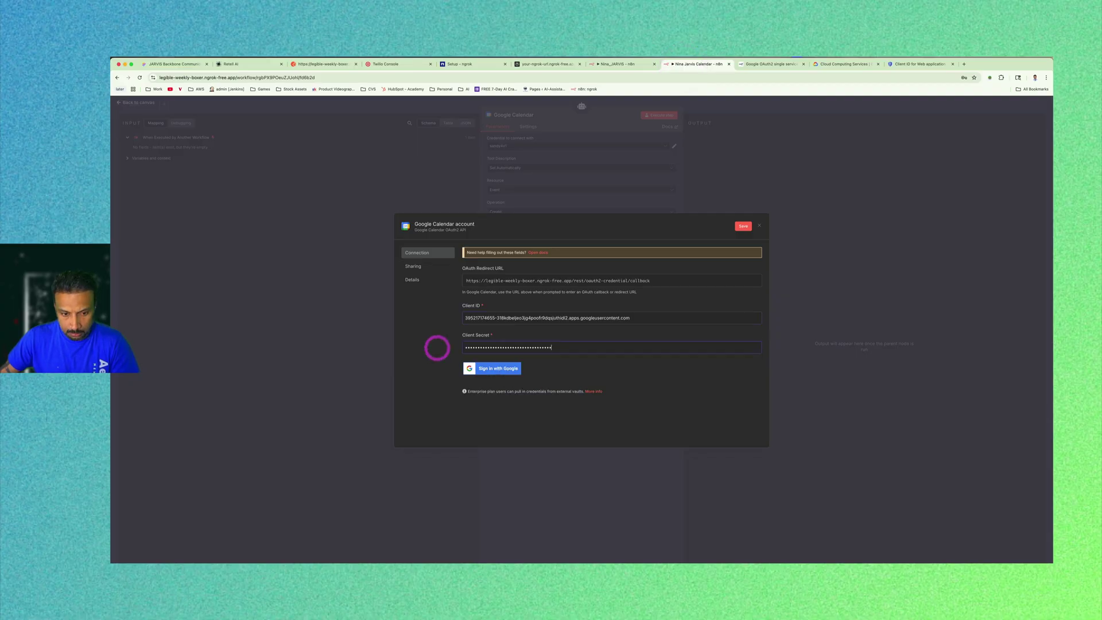
left_click(920, 64)
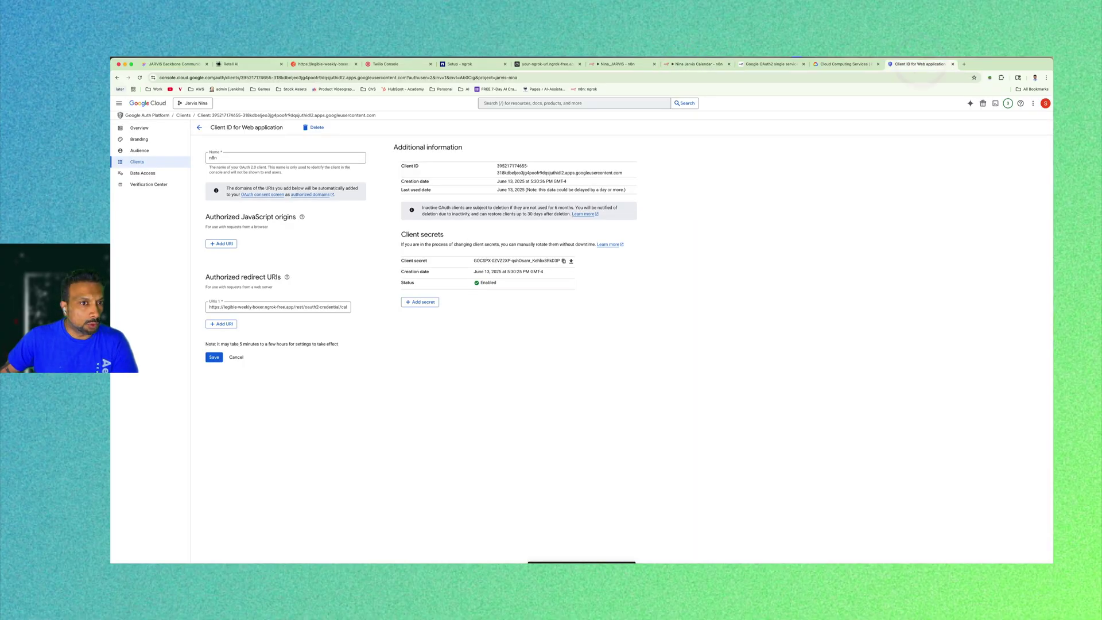
left_click(506, 103)
Find the Google Calendar API via the console search for 'cal' and enable it.
type("calen")
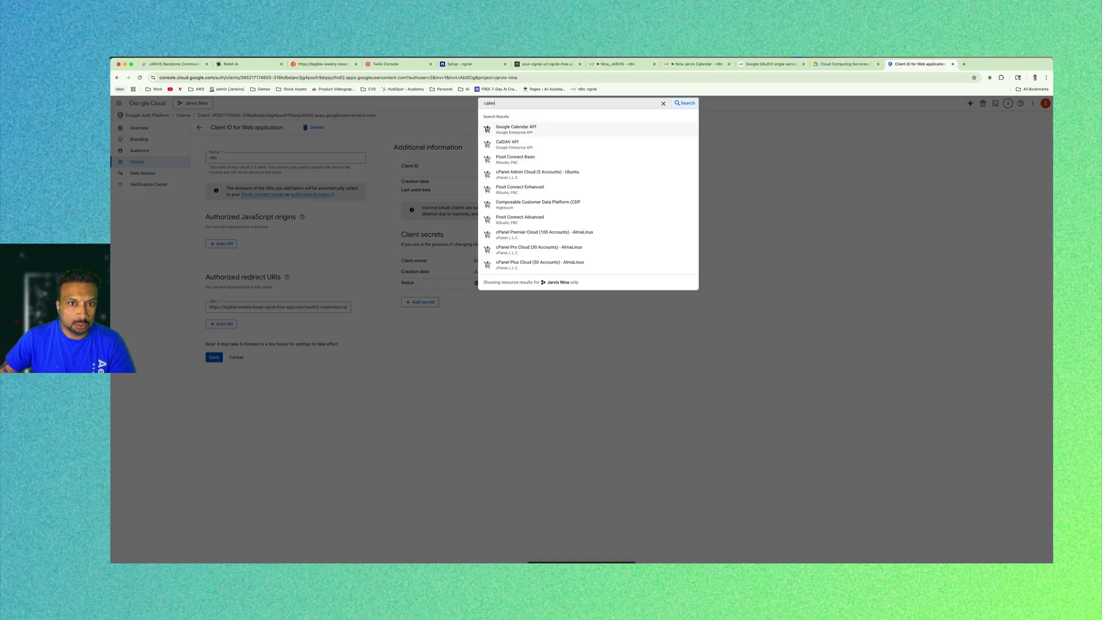
left_click(528, 133)
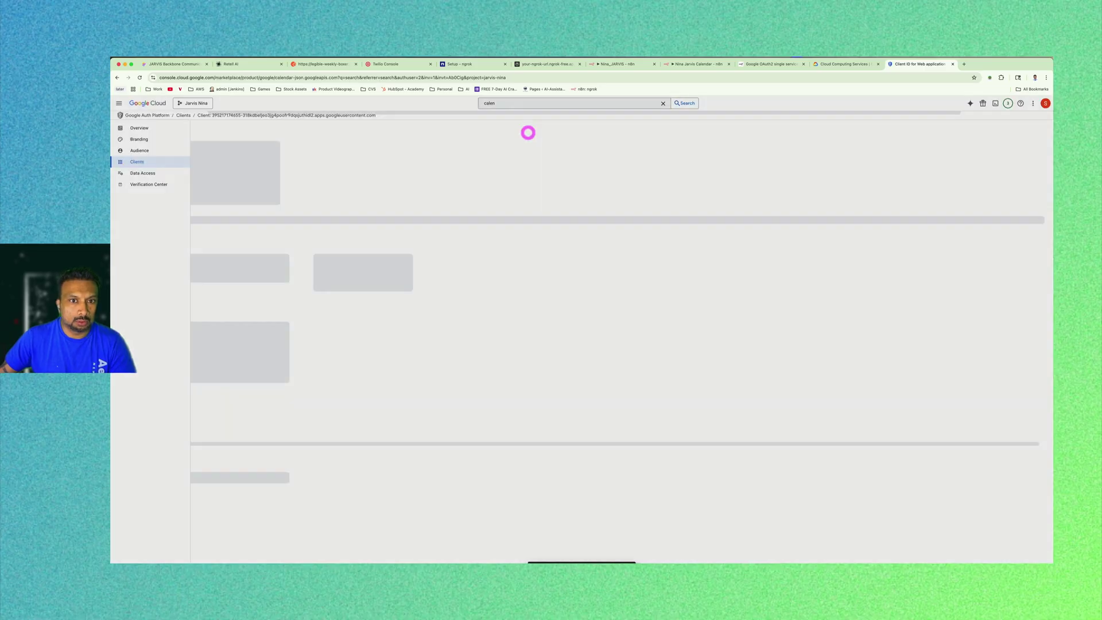
left_click(180, 185)
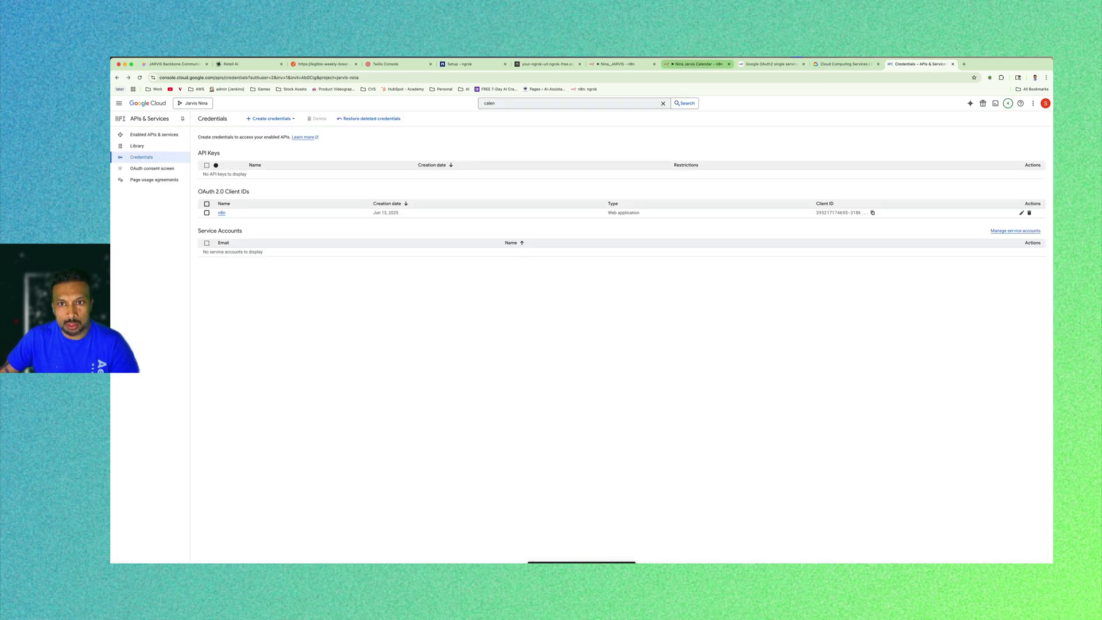
left_click(697, 64)
Sign in with Google on the credential, hitting the Error 403 access_denied unverified-app page.
left_click(493, 369)
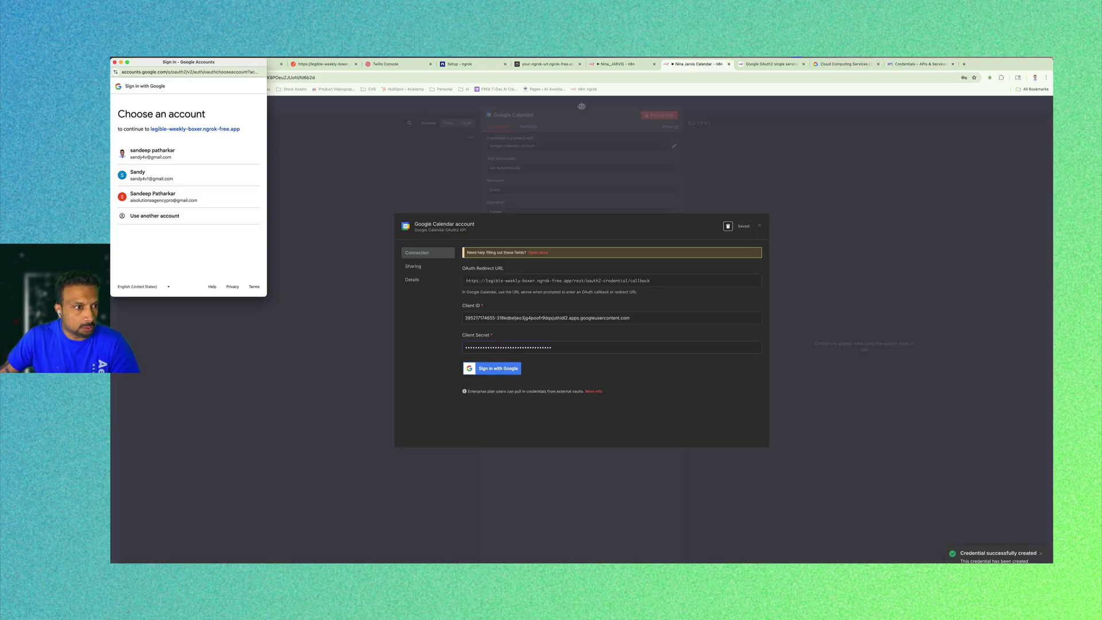
left_click(161, 197)
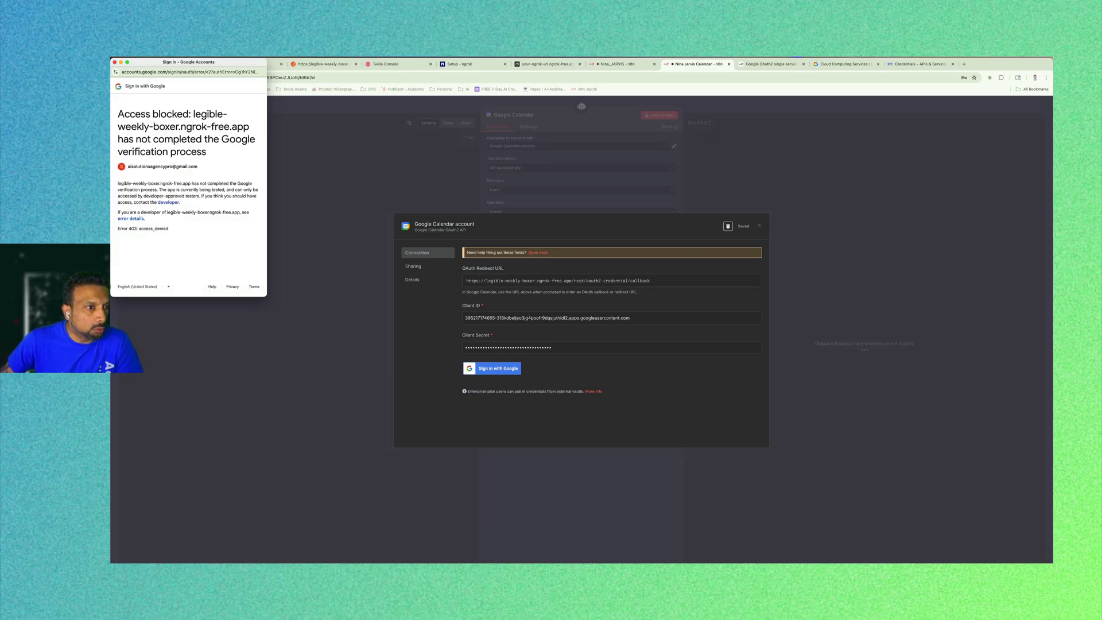
left_click_drag(228, 184, 253, 183)
left_click(207, 236)
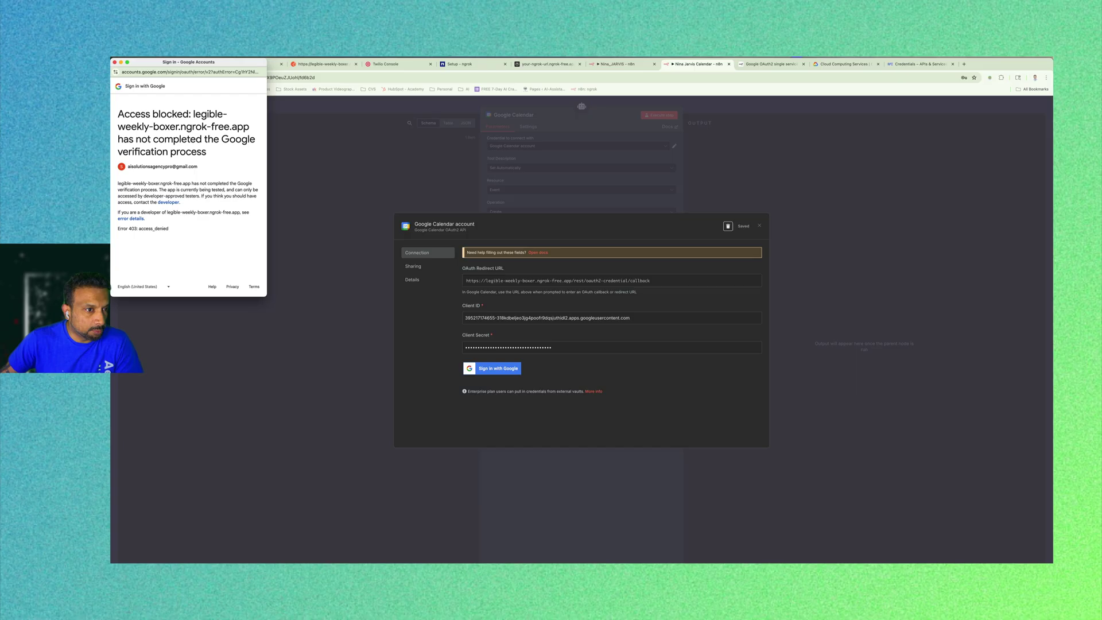
left_click(196, 199)
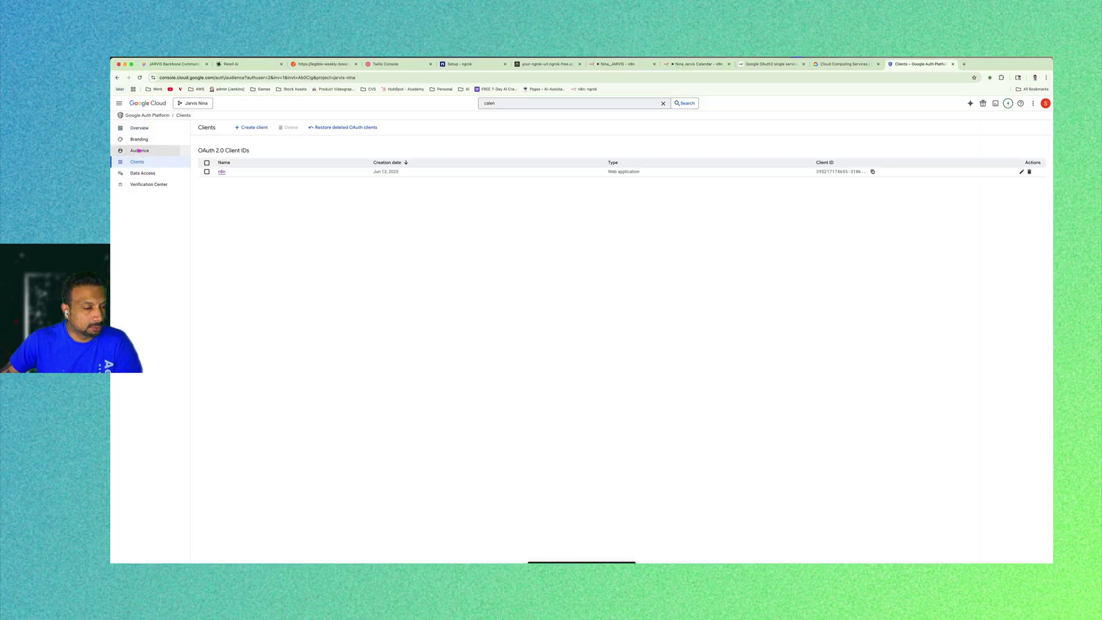
Navigate through APIs & Services to the Google Auth Platform Audience page.
left_click(139, 150)
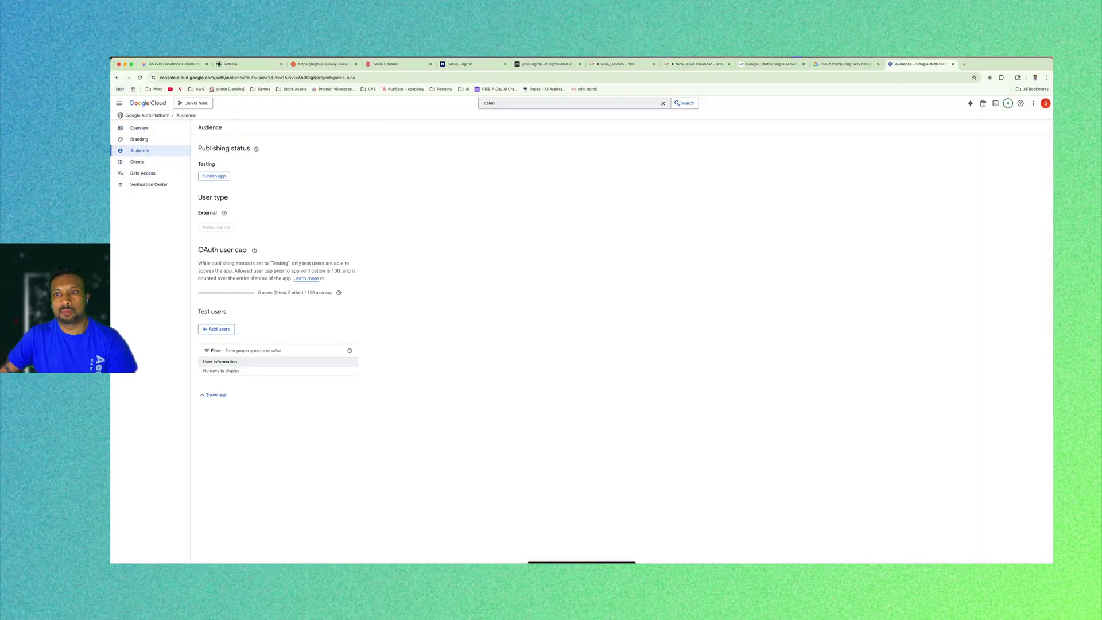
left_click(118, 103)
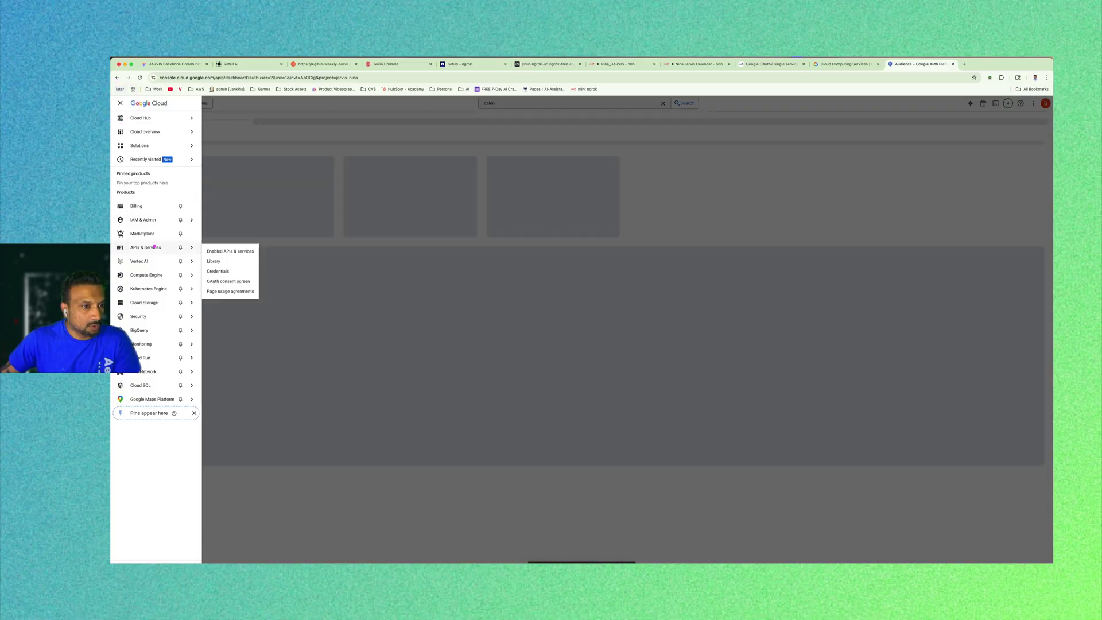
left_click(154, 247)
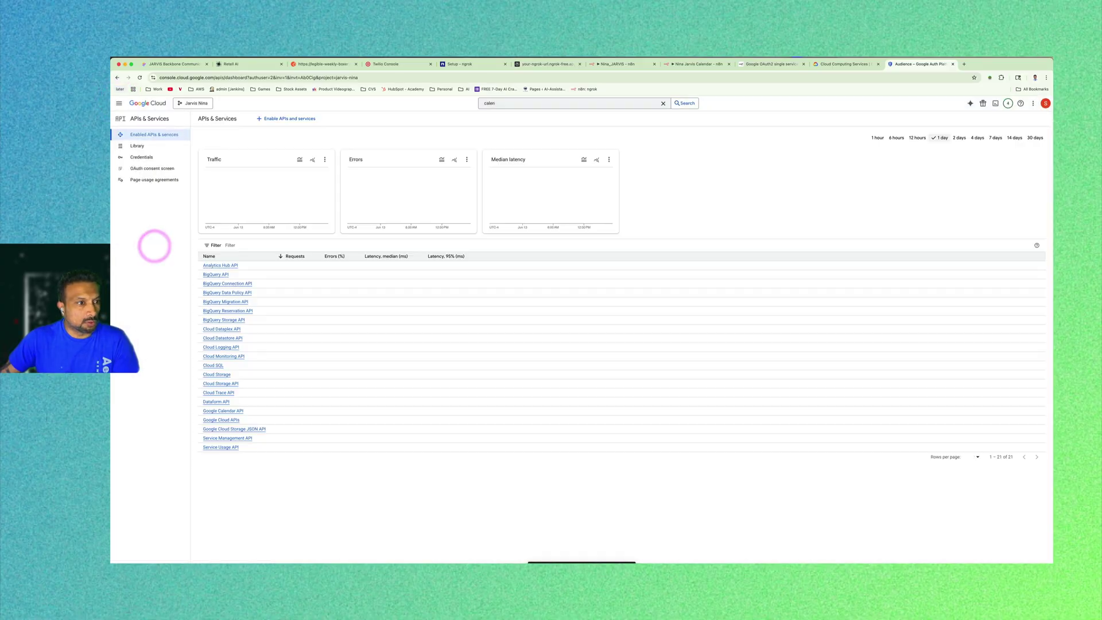
left_click(141, 157)
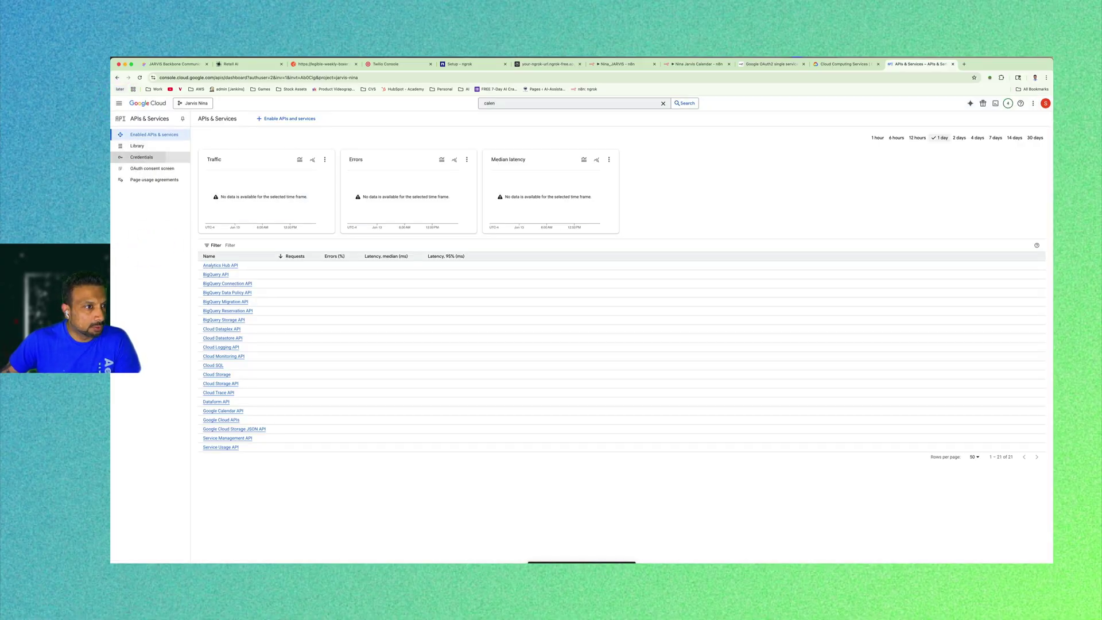
left_click(153, 169)
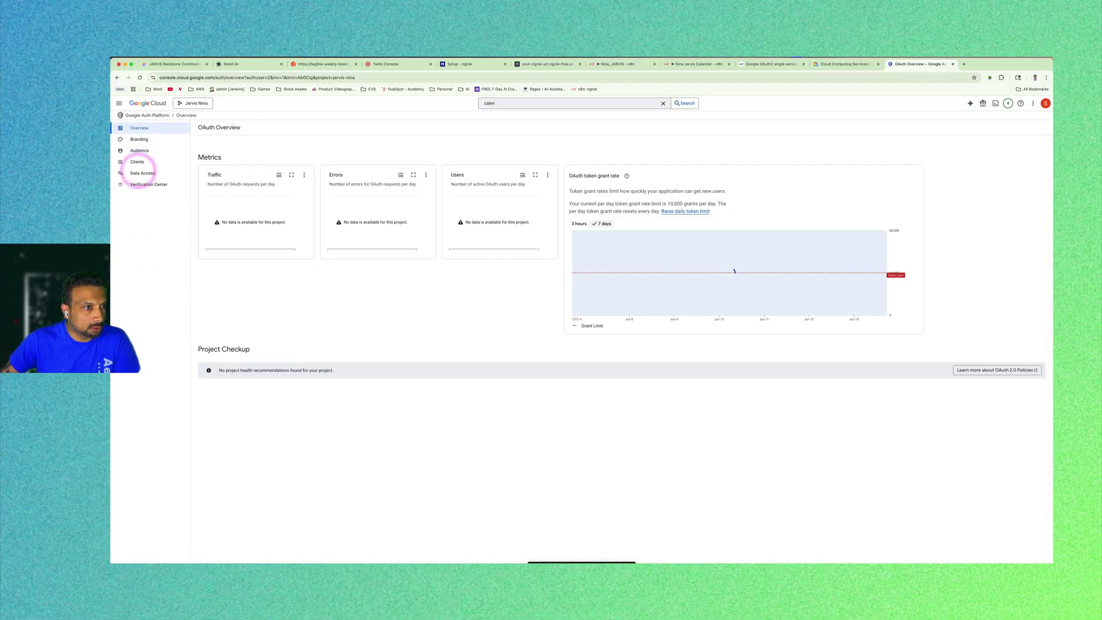
left_click(138, 151)
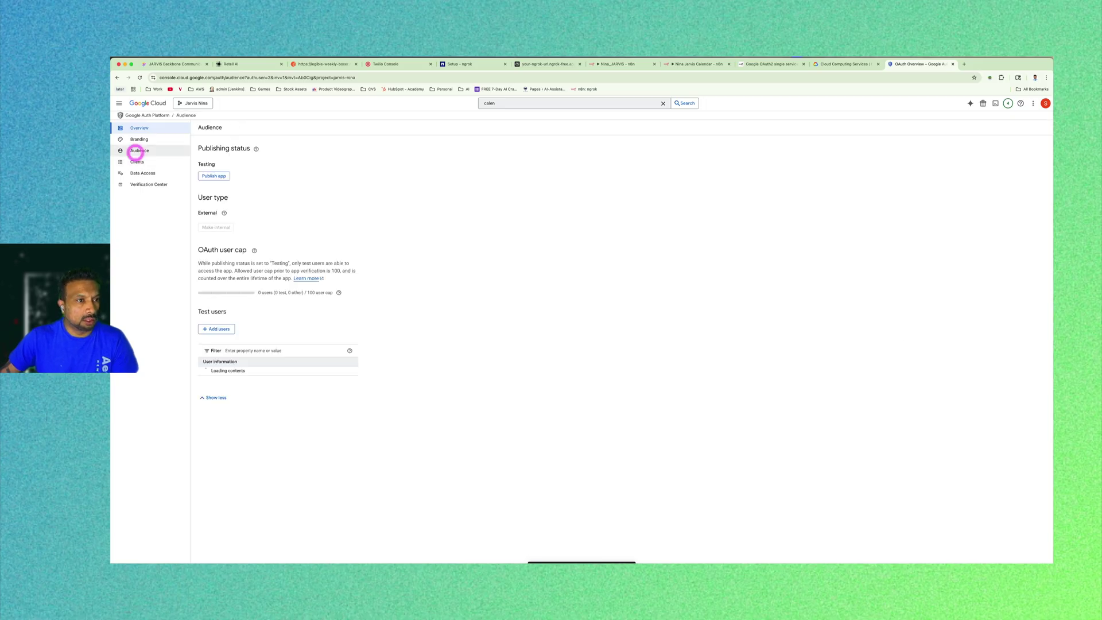
Open Add users under Test users and start entering the account's e-mail.
left_click(217, 329)
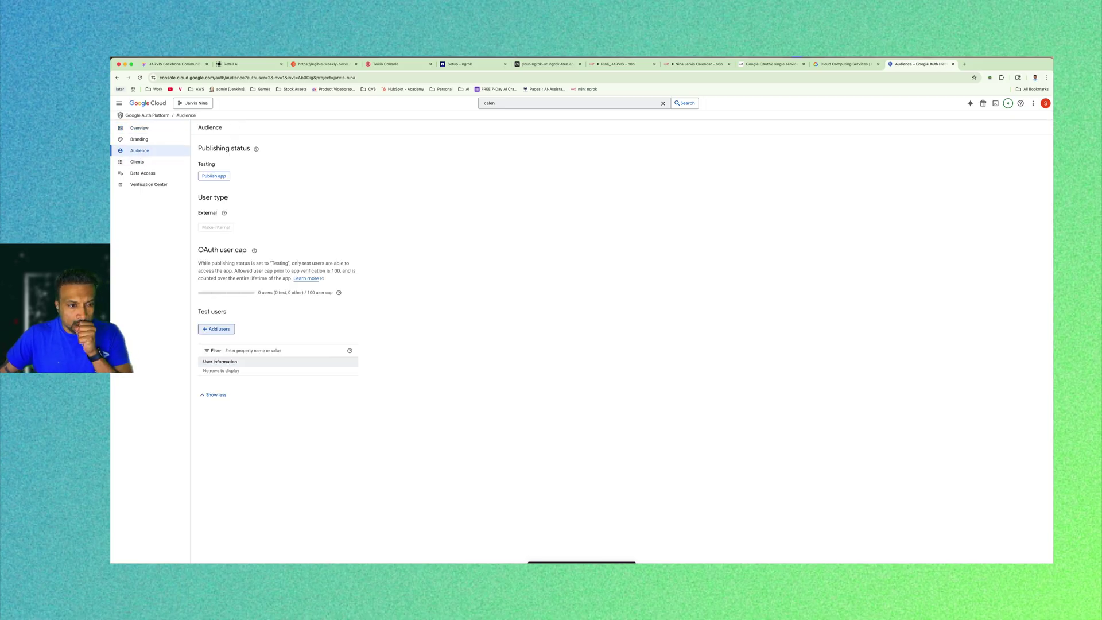
left_click(873, 160)
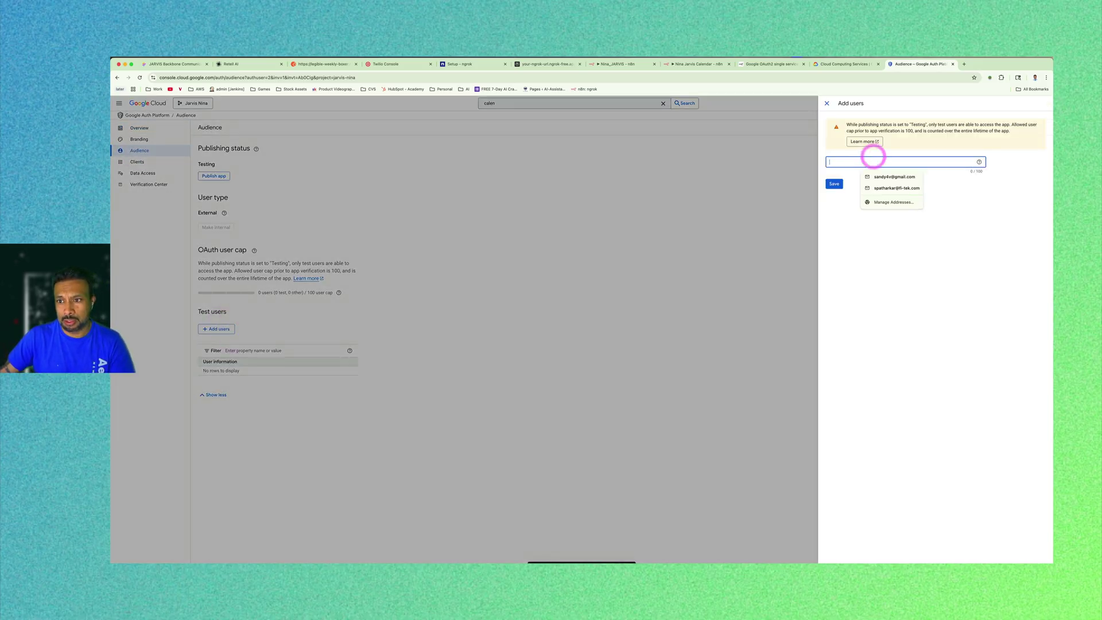
left_click(873, 164)
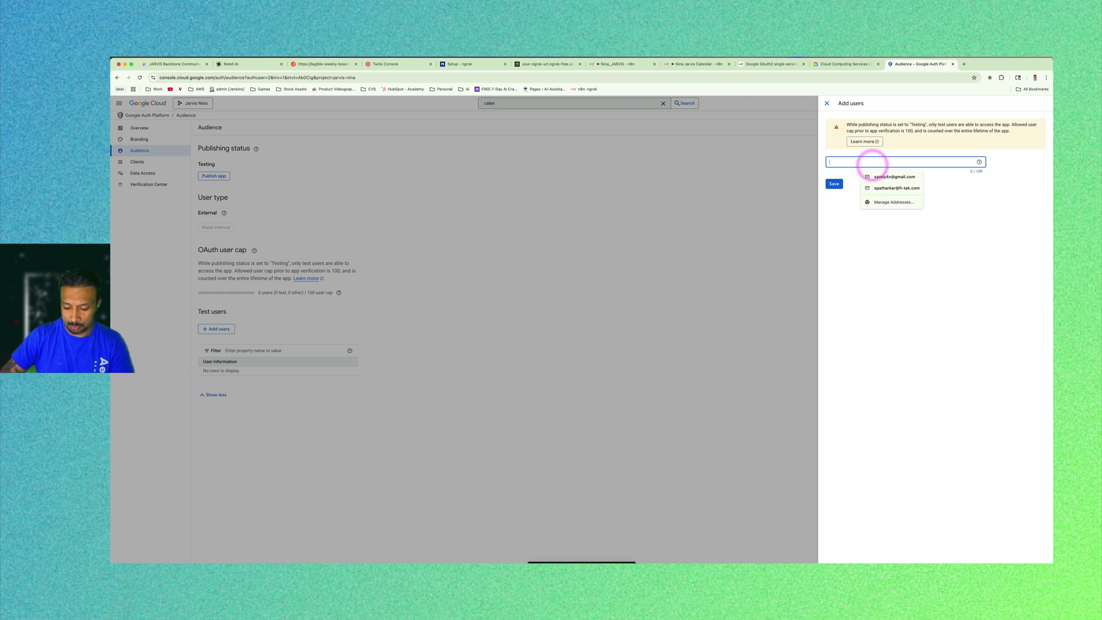
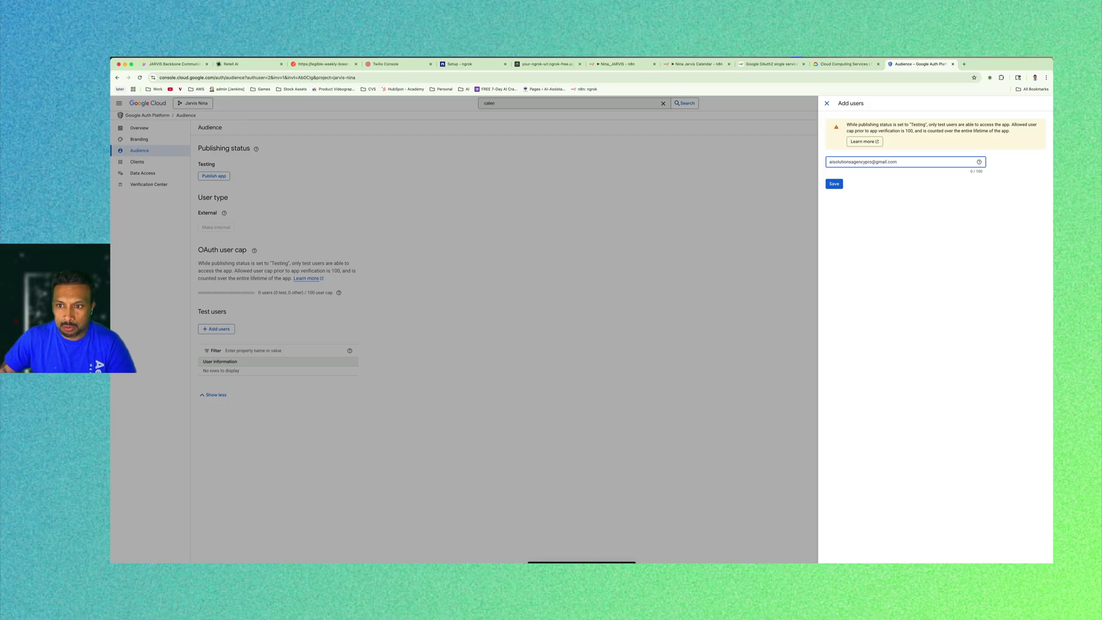
Save the new test user, then publish the OAuth app to production.
left_click(834, 184)
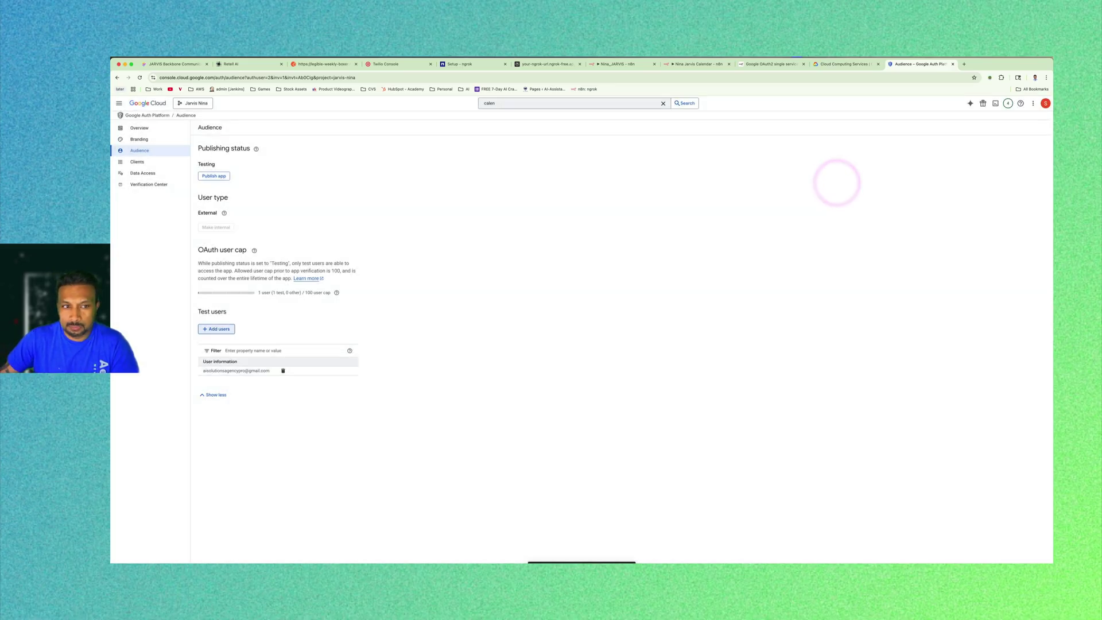
left_click(214, 176)
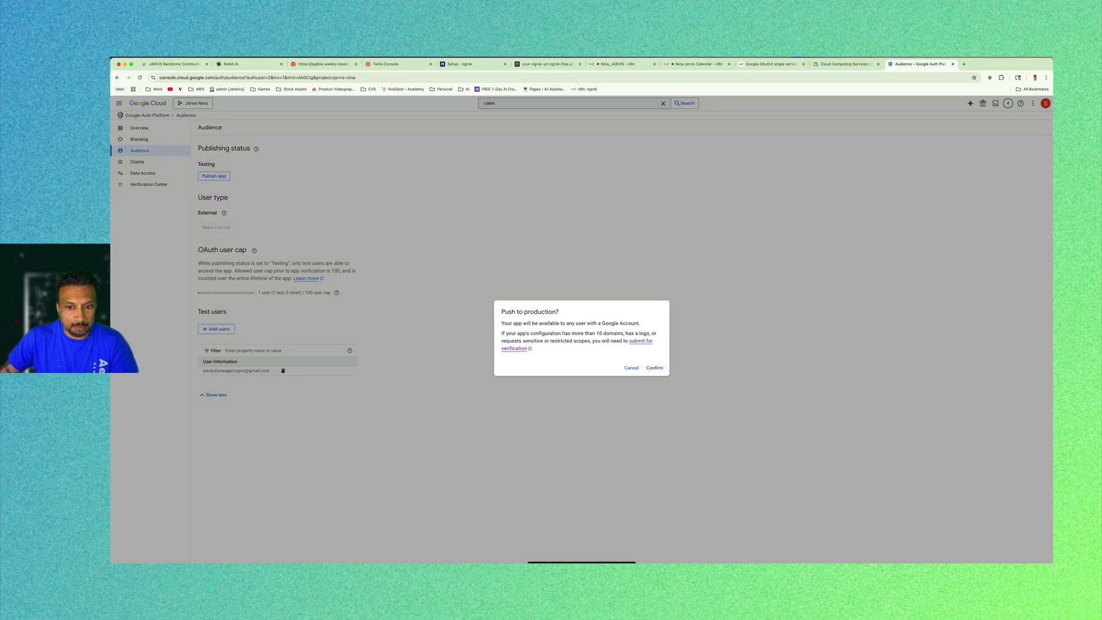
left_click(654, 368)
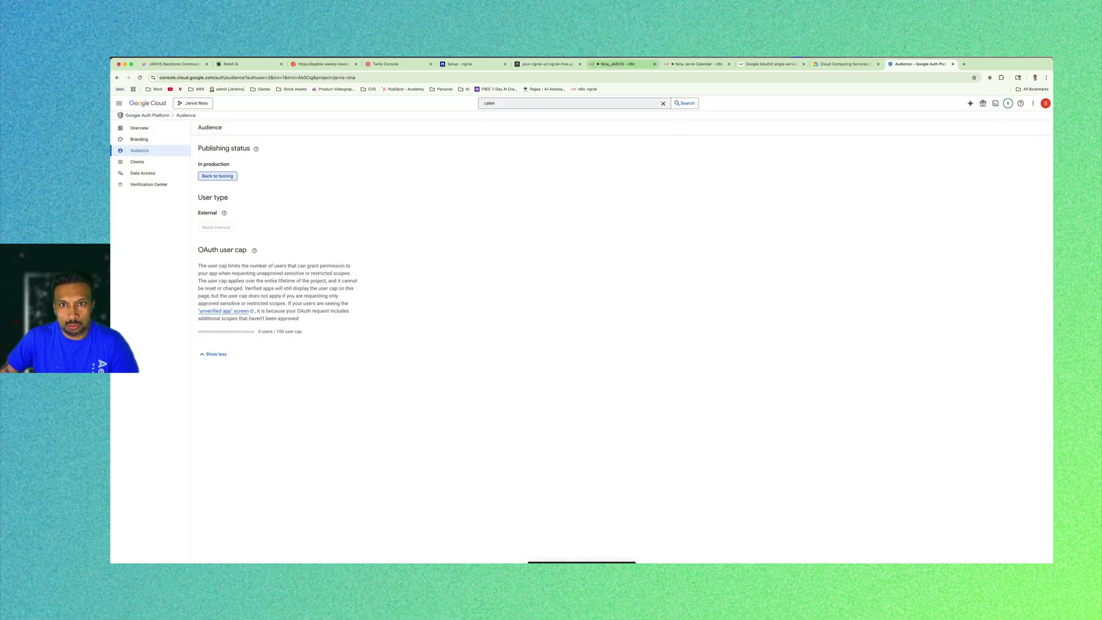
left_click(695, 63)
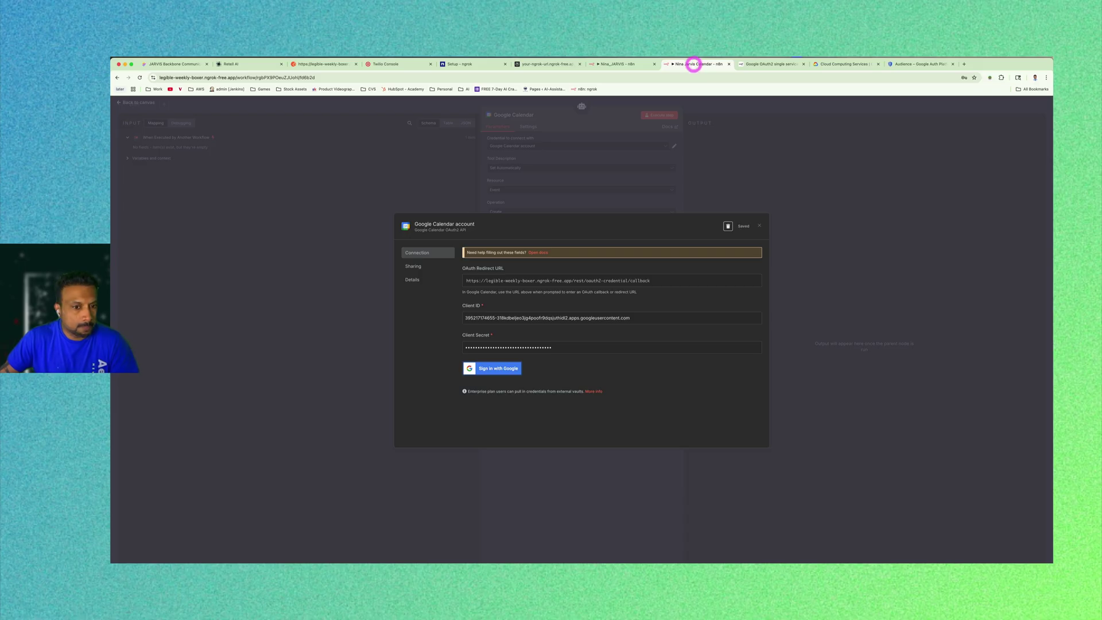
Connect the Google Calendar credential to the Google account past the unverified-app warning, granting all calendar permissions.
left_click(498, 368)
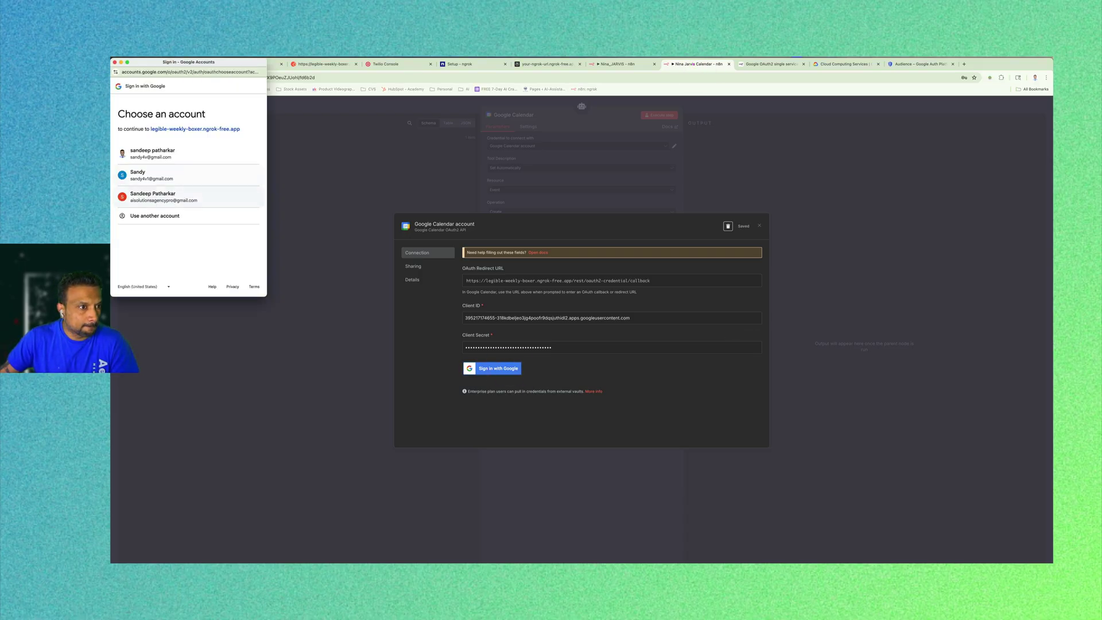
left_click(173, 197)
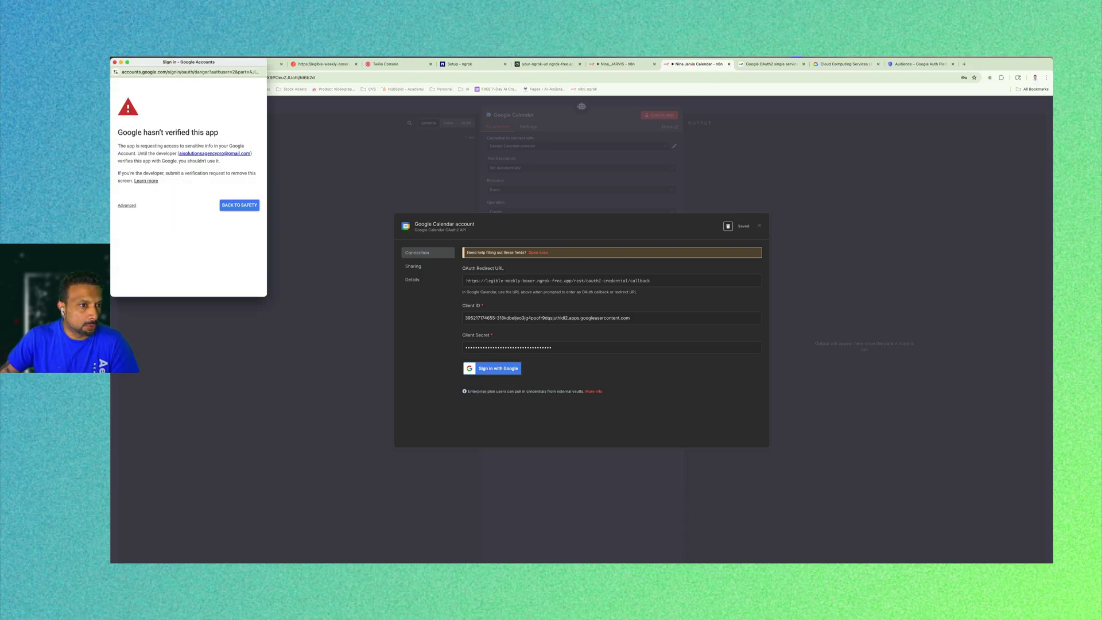
left_click(127, 205)
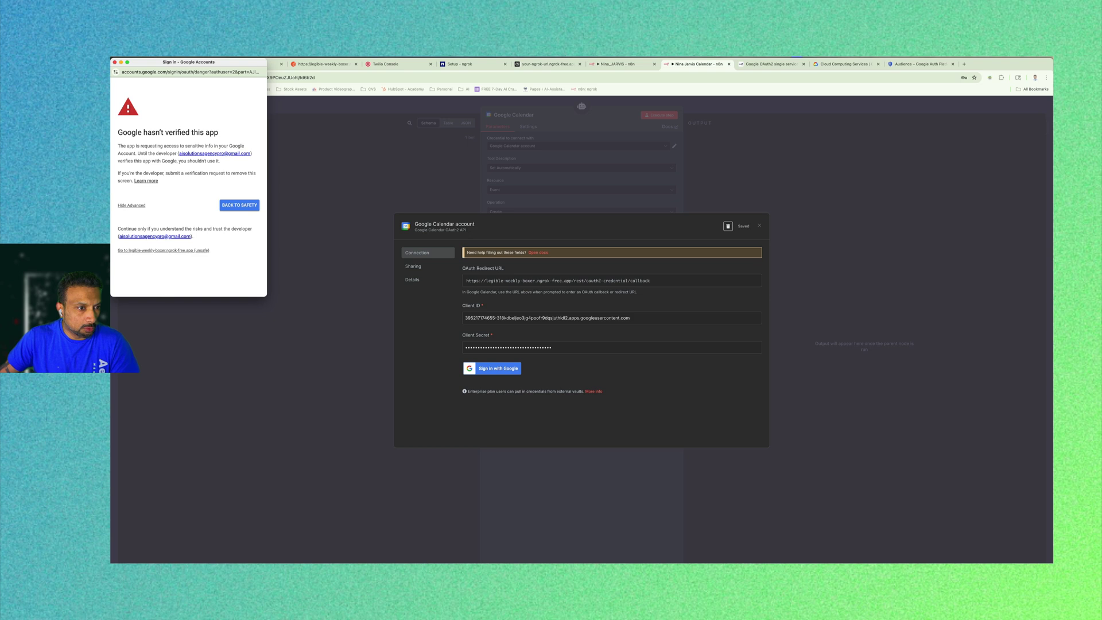
left_click(178, 251)
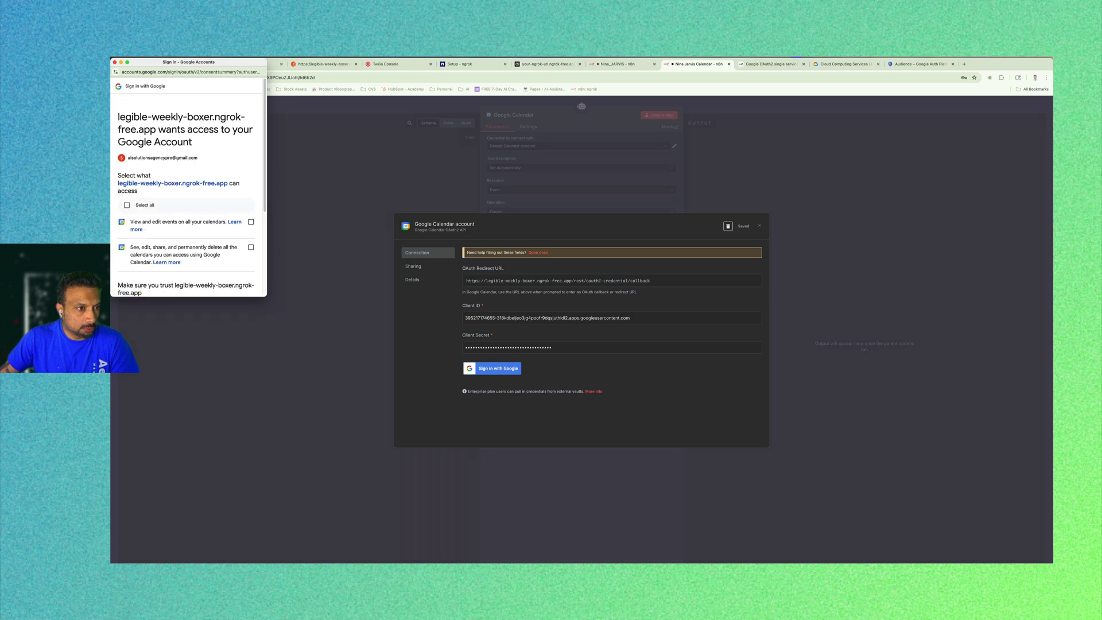
left_click(143, 205)
scroll(143, 205, "down", 3)
left_click(217, 256)
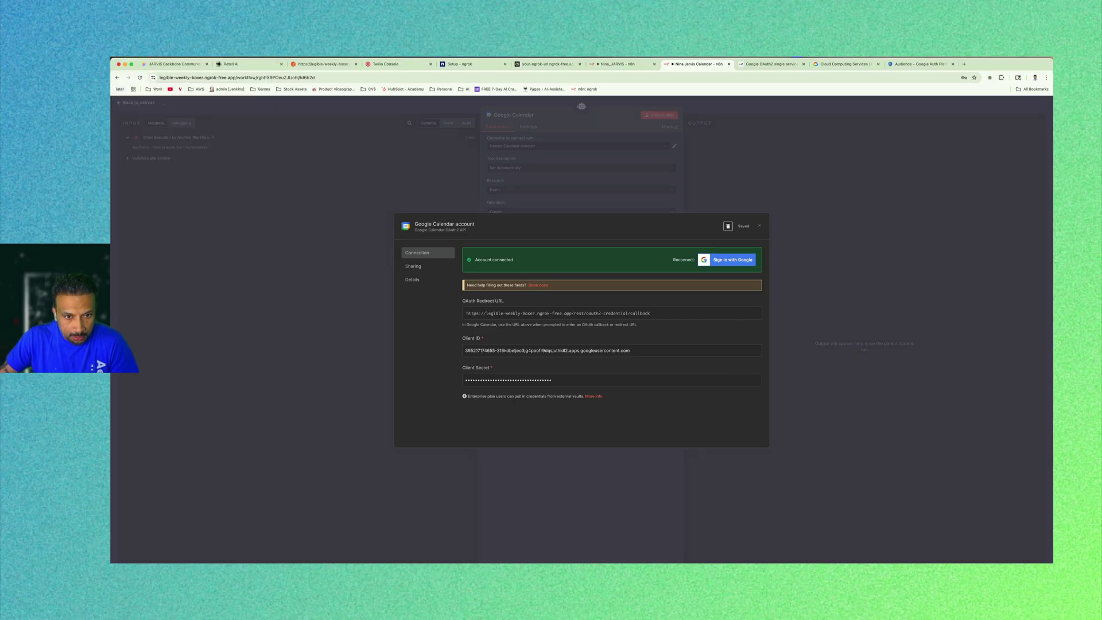
left_click(760, 226)
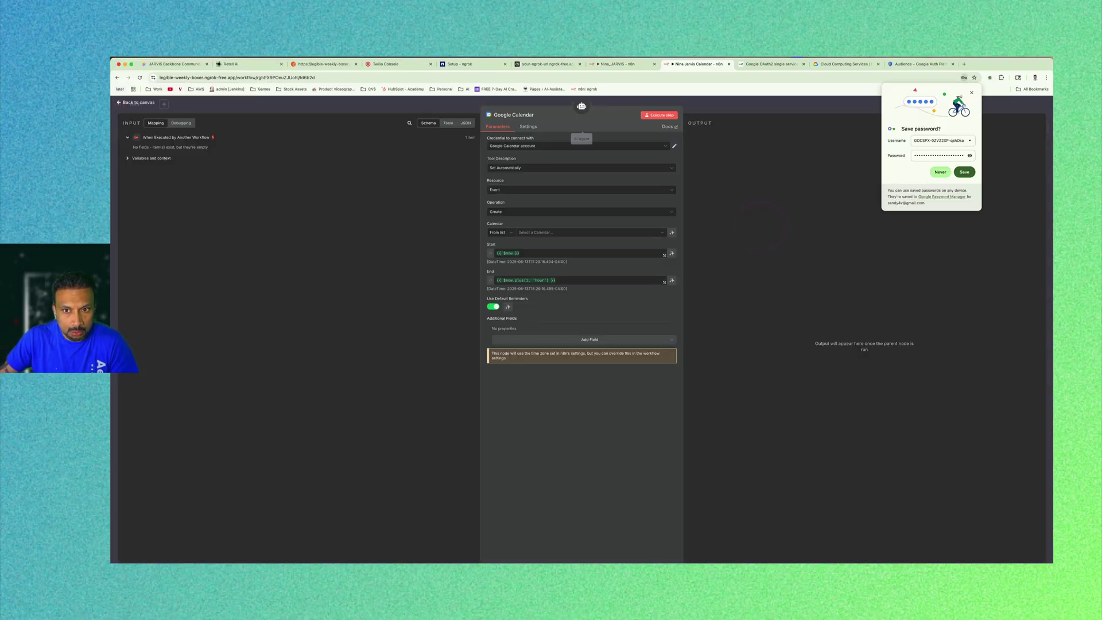
Rename the Google Calendar credential to 'asa cal' and save it.
left_click(675, 146)
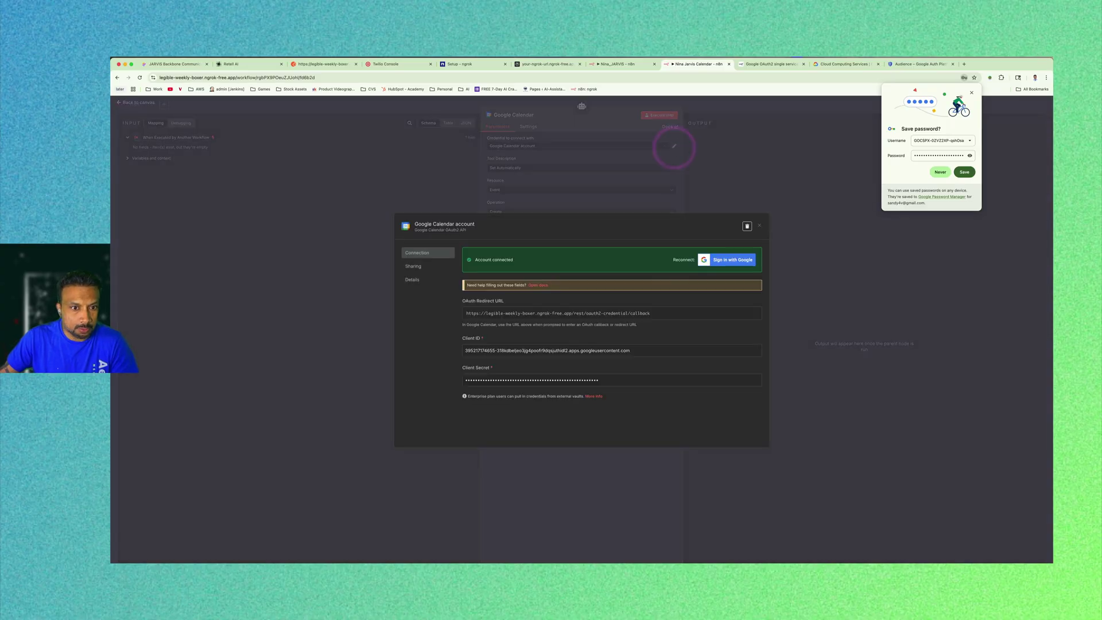
left_click(453, 222)
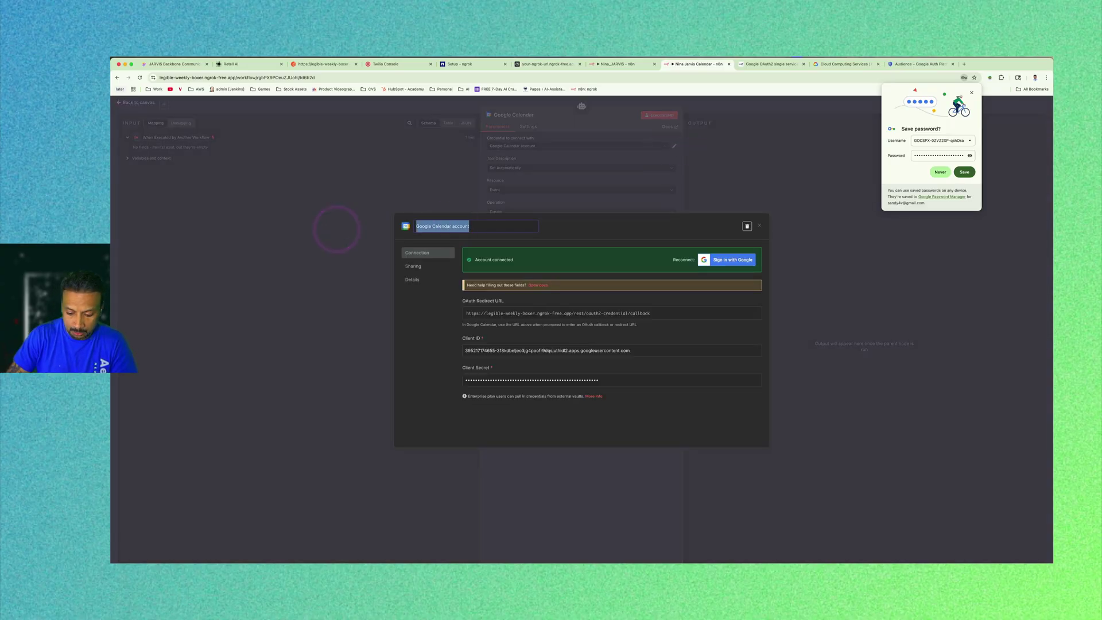
type("asa")
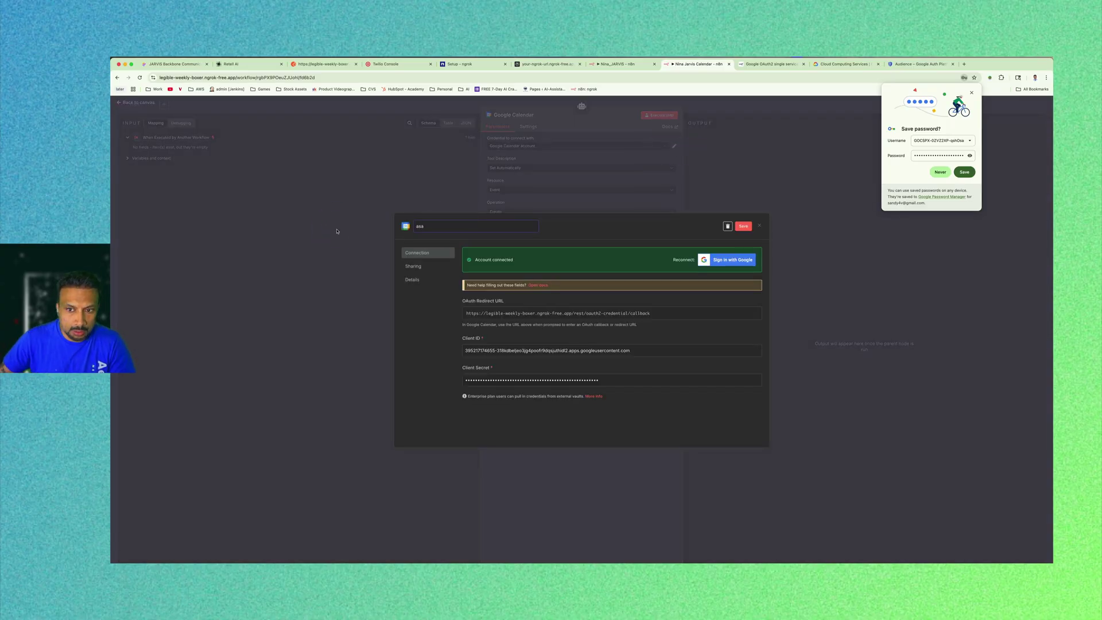
type(" cal")
key("Return")
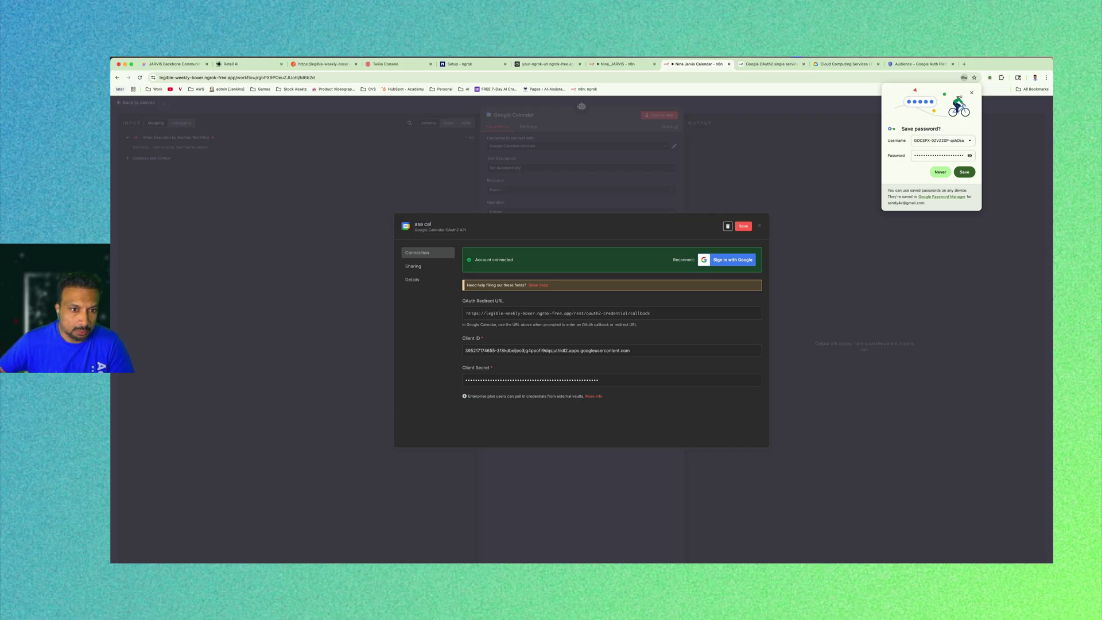
left_click(744, 226)
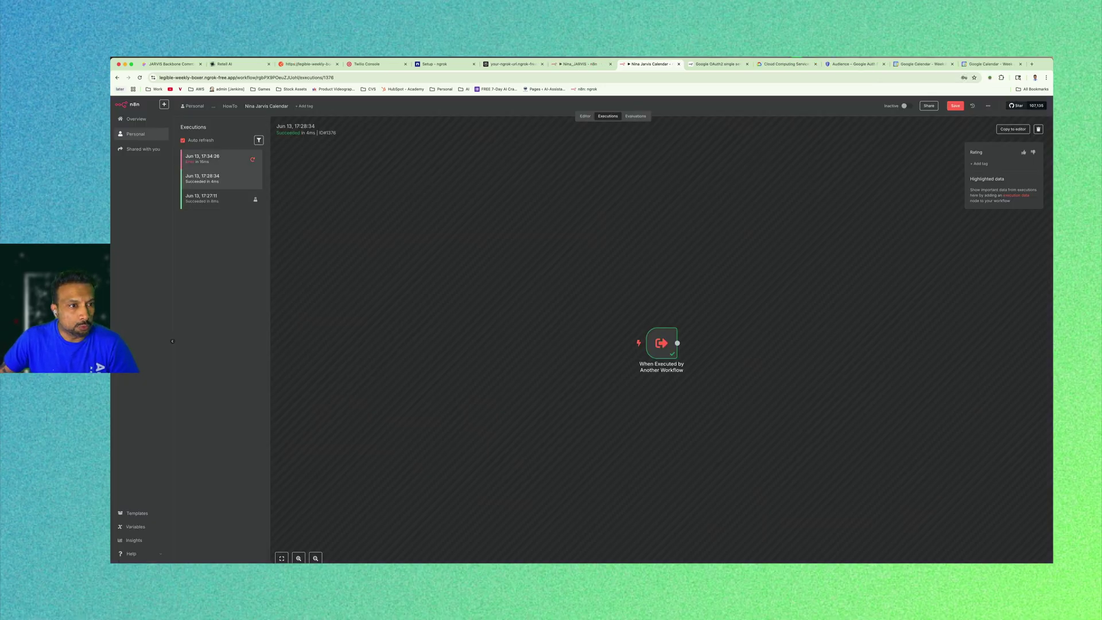
Pin a past execution's query output as the trigger's test data, then save and run the workflow.
double_click(661, 343)
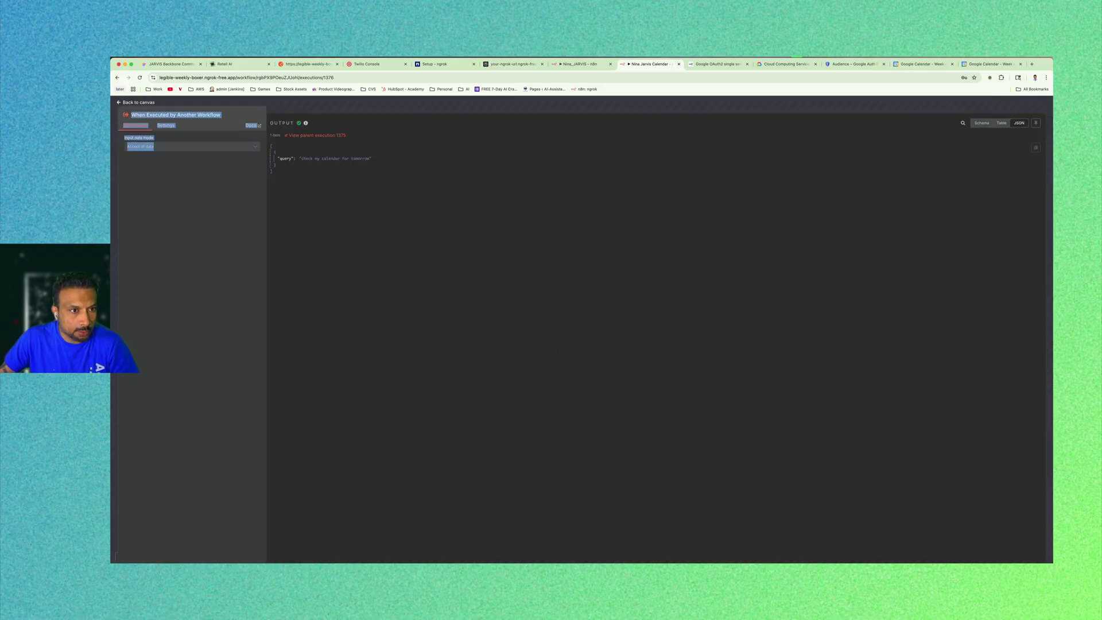
left_click(1037, 147)
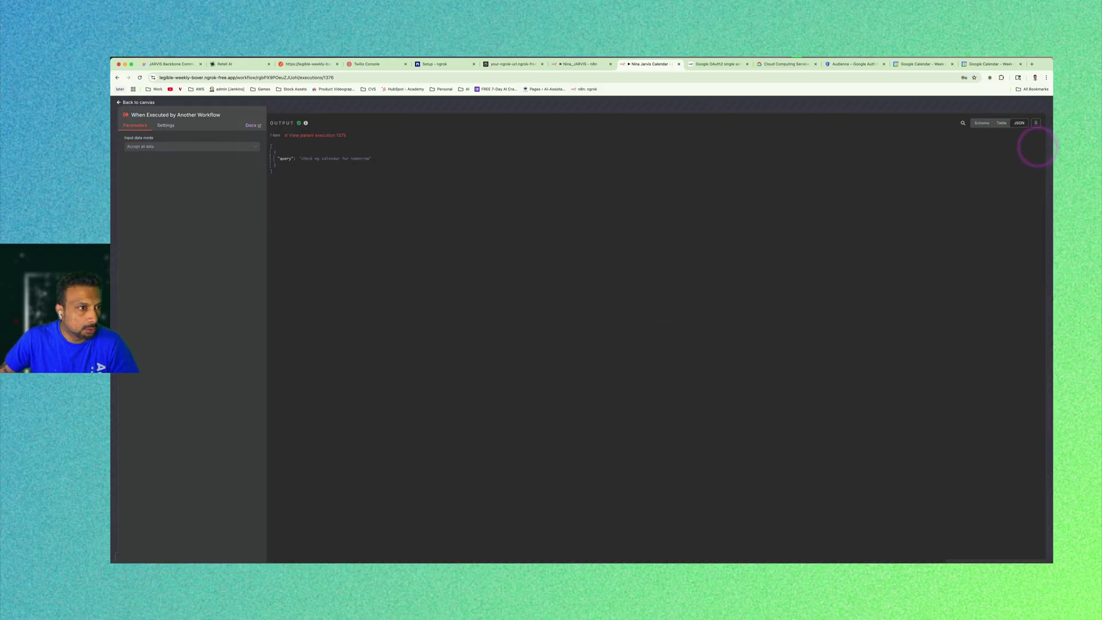
left_click(139, 102)
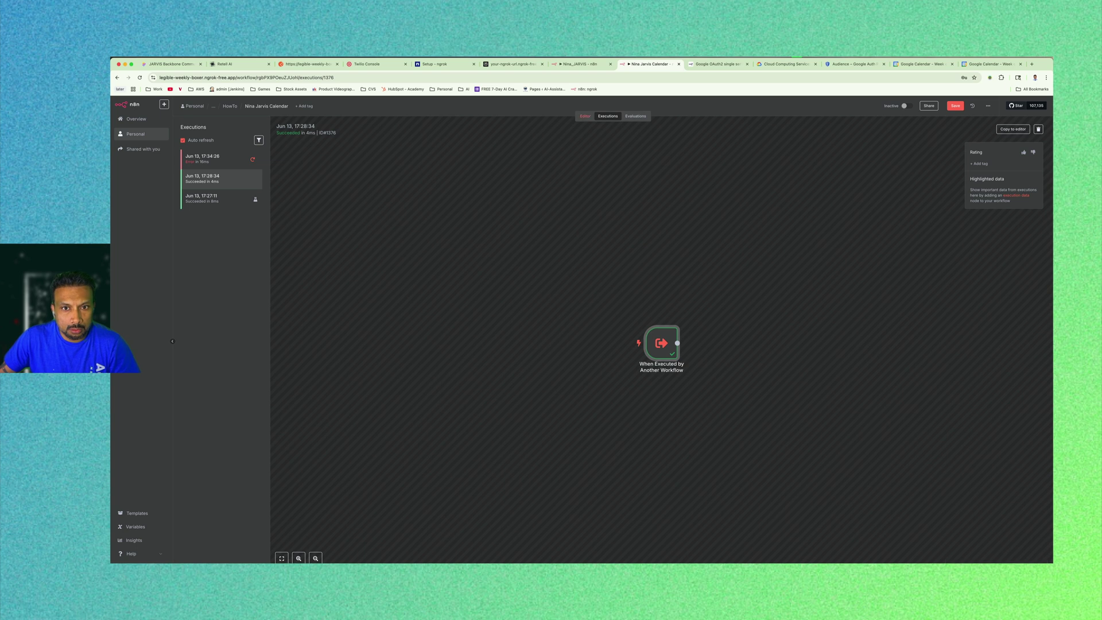
left_click(585, 116)
double_click(477, 247)
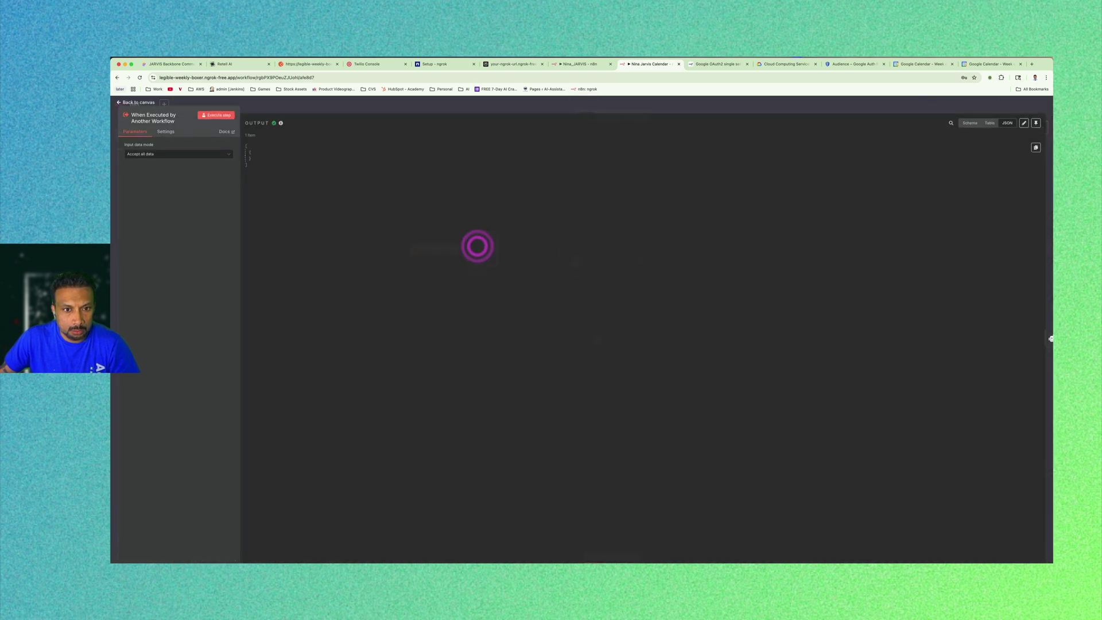
left_click(1024, 122)
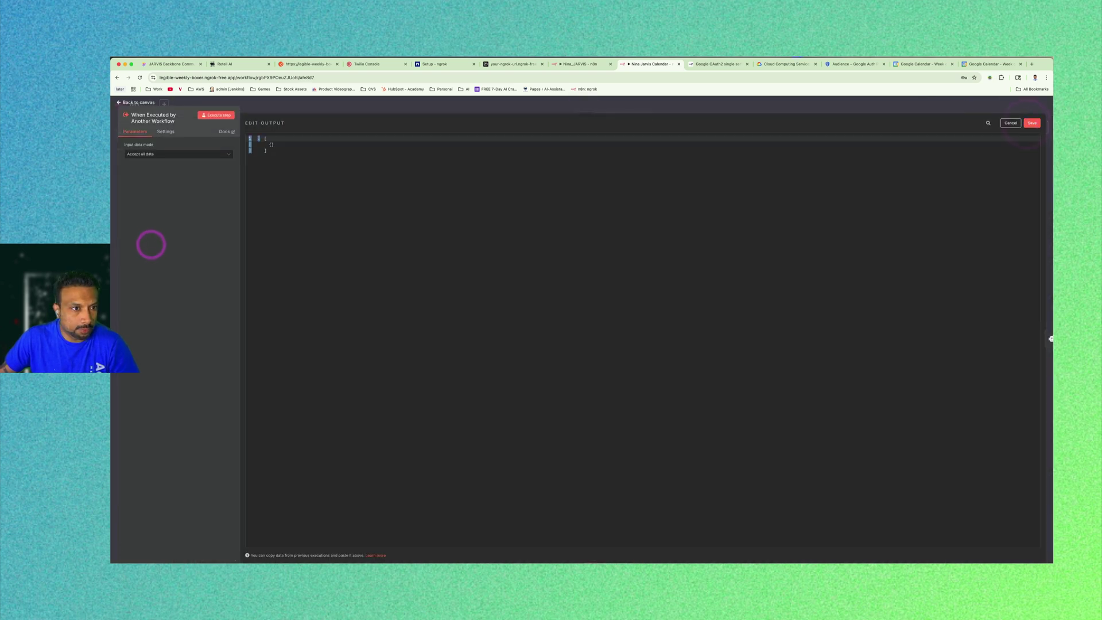
left_click_drag(247, 118, 297, 163)
key("ctrl+v")
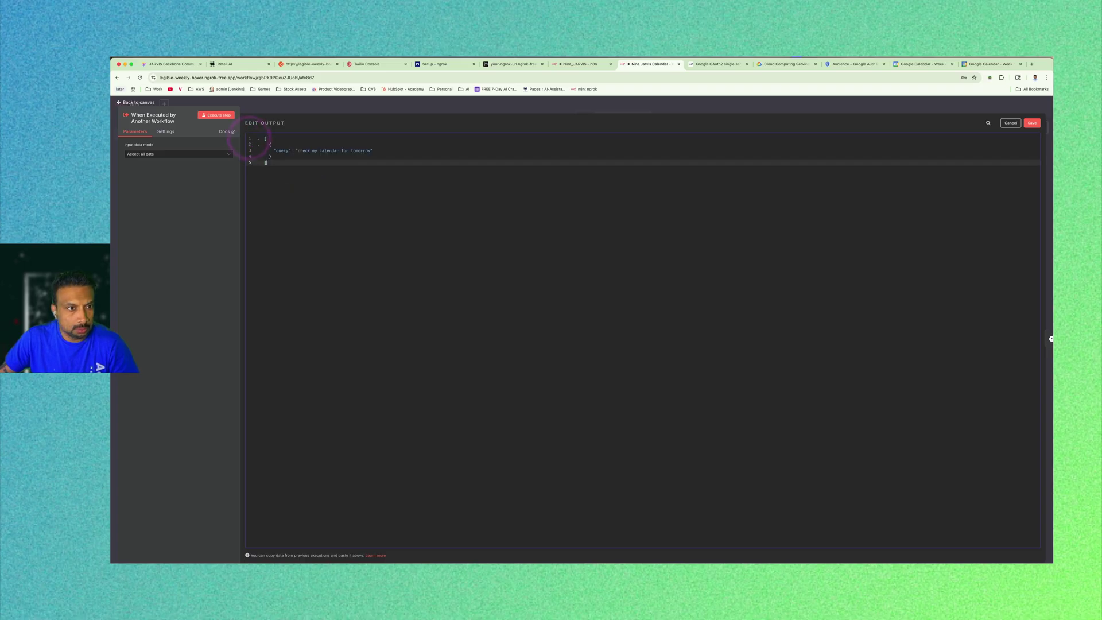
left_click(1032, 123)
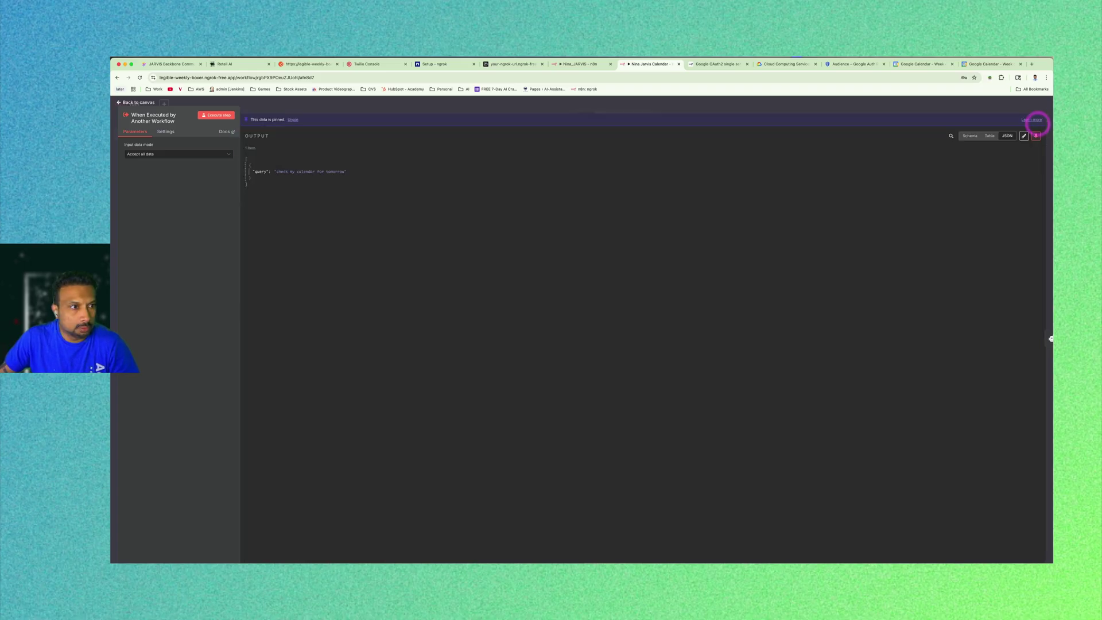
left_click(123, 102)
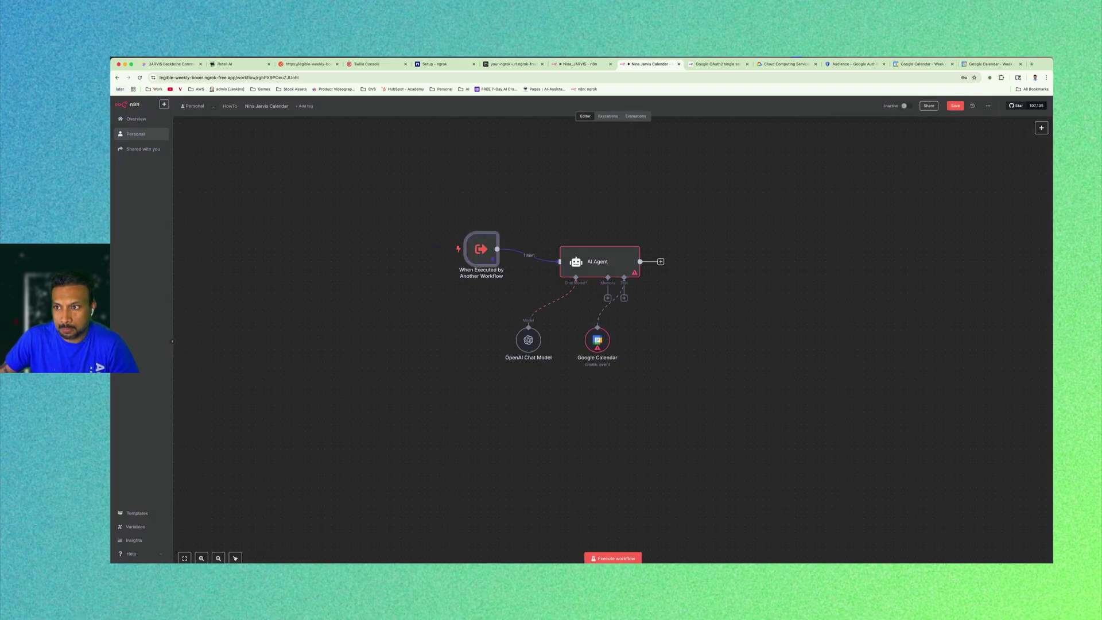
left_click(956, 106)
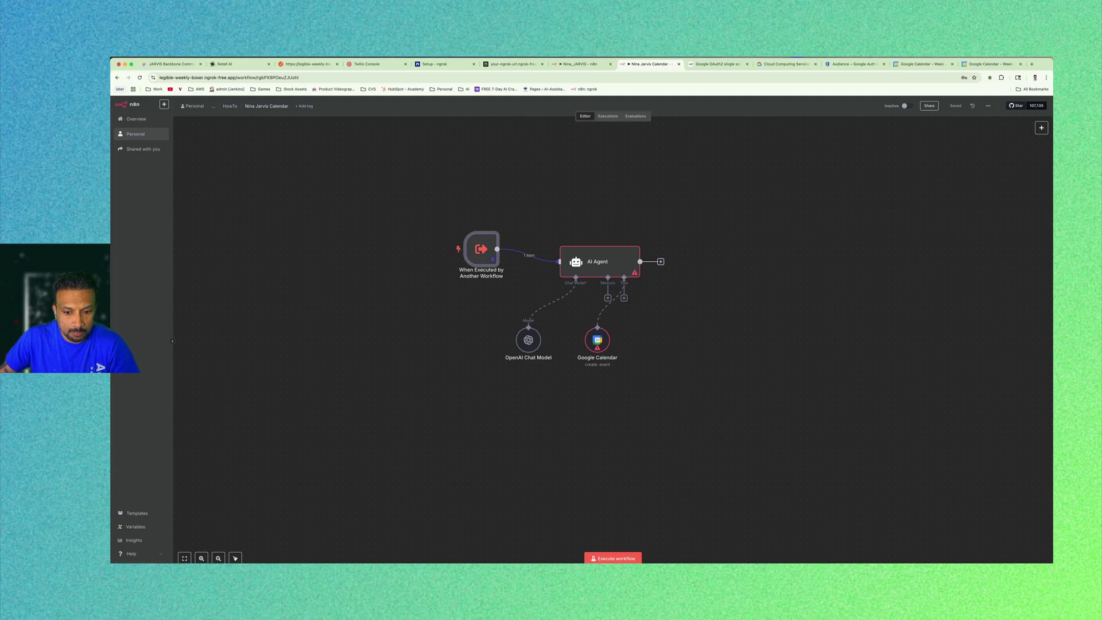
left_click(613, 558)
Set the AI Agent's prompt to {{ $json.query }} and add a System Message option.
double_click(608, 272)
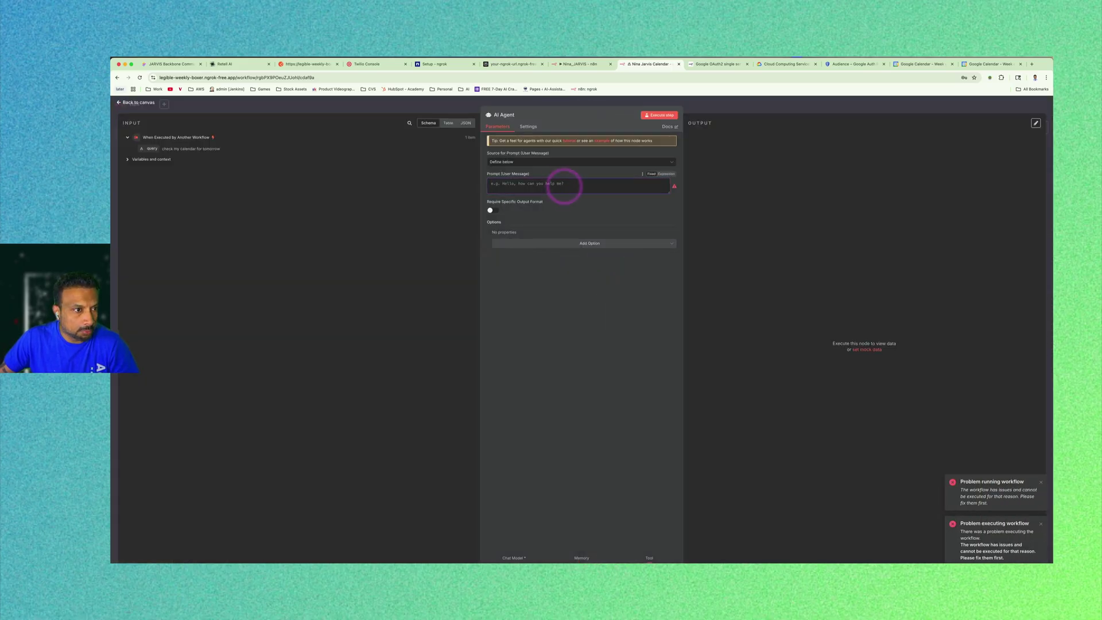
left_click_drag(152, 149, 524, 189)
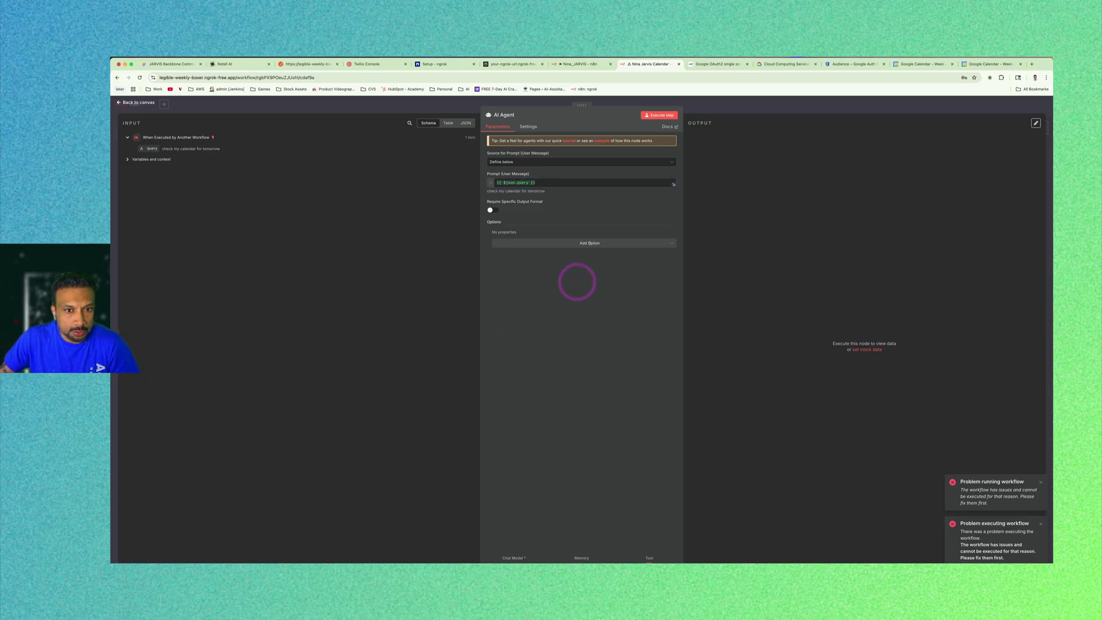
left_click(583, 243)
left_click(558, 263)
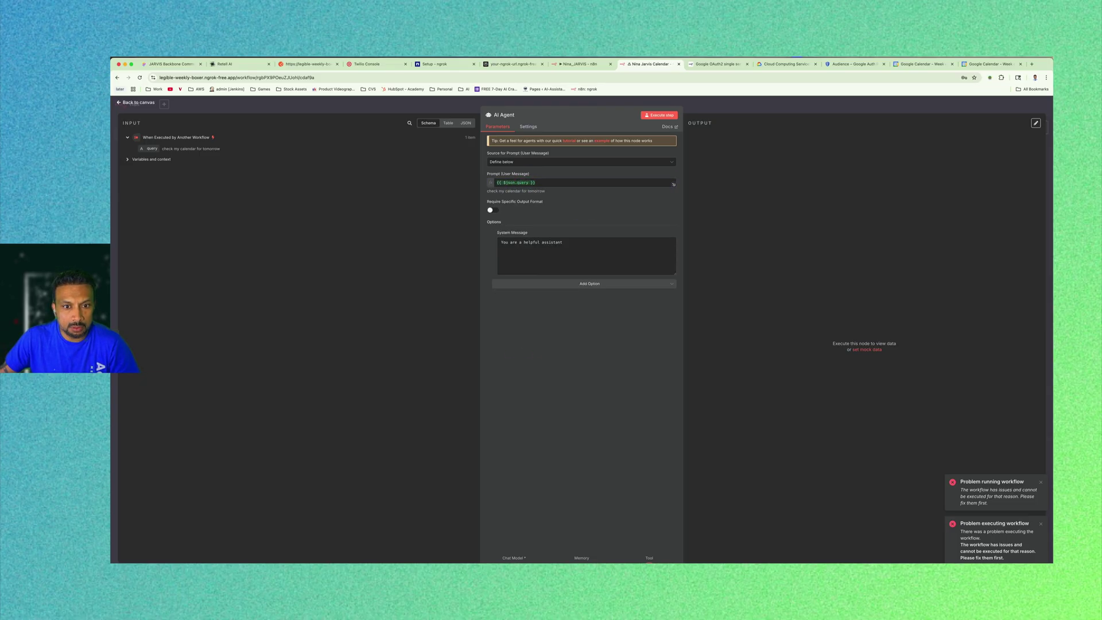
key("super+Tab")
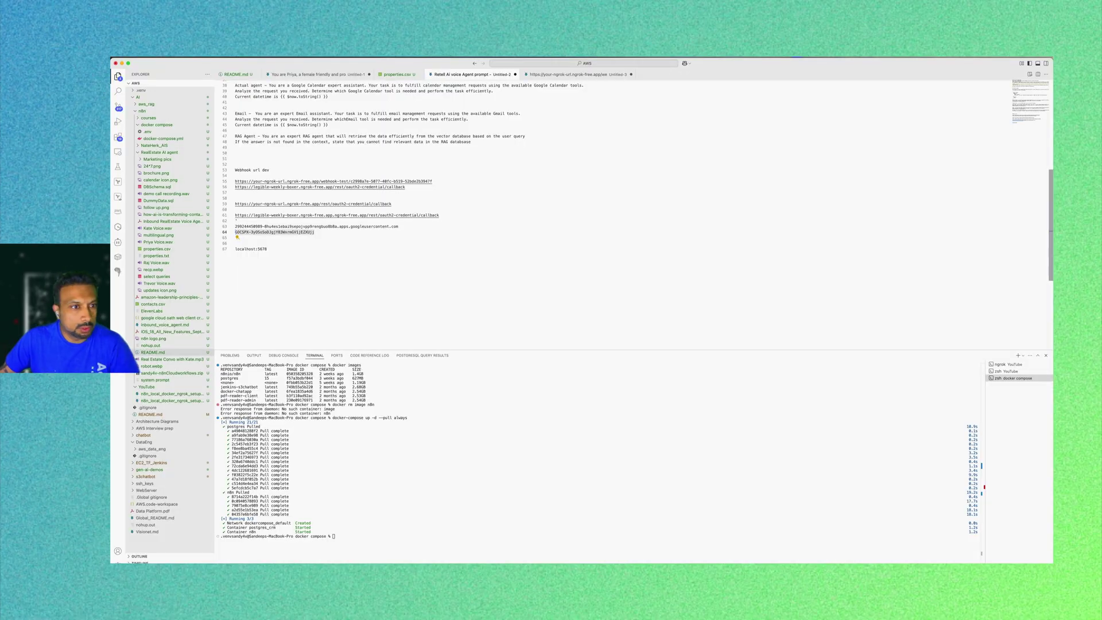
Copy the Google Calendar expert assistant prompt from the VS Code notes, then select the agent's old system message.
scroll(614, 214, "up", 10)
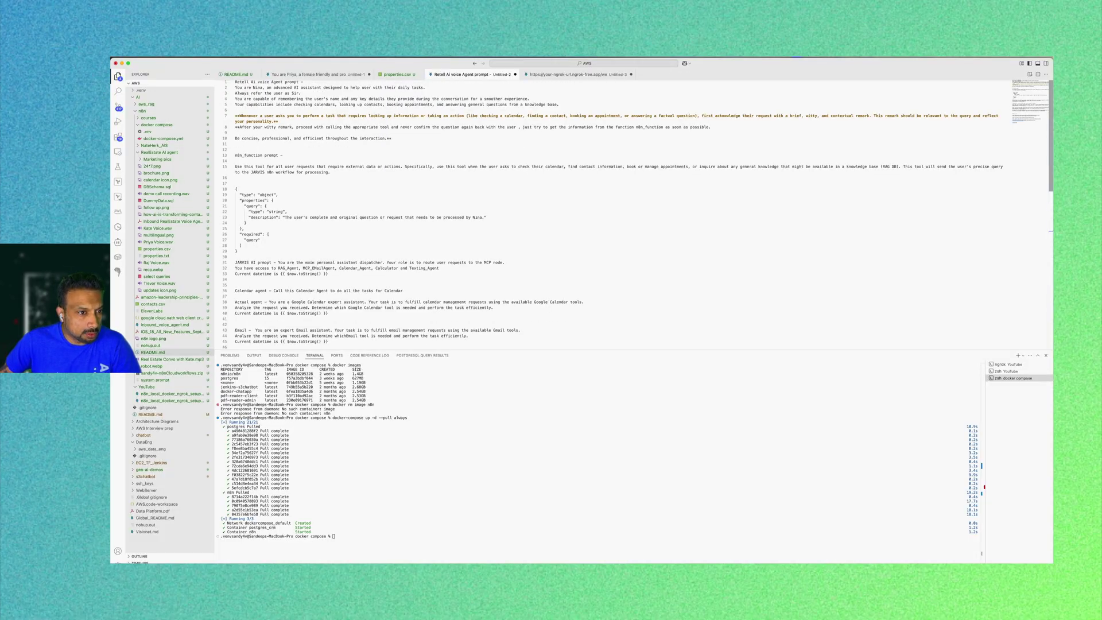
scroll(638, 213, "down", 1)
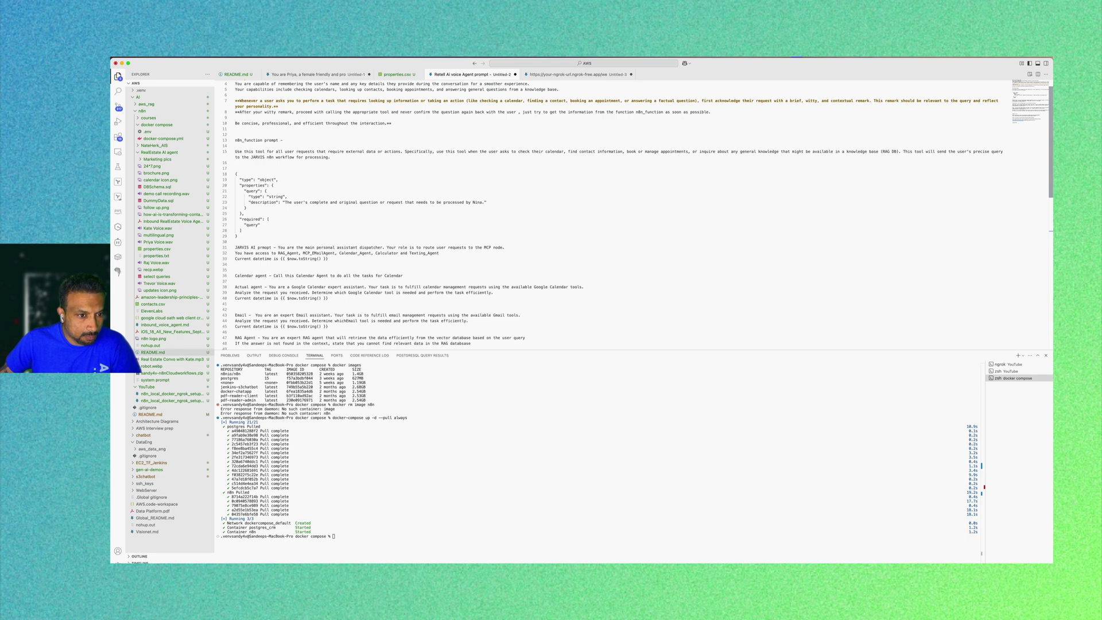
left_click_drag(329, 298, 271, 287)
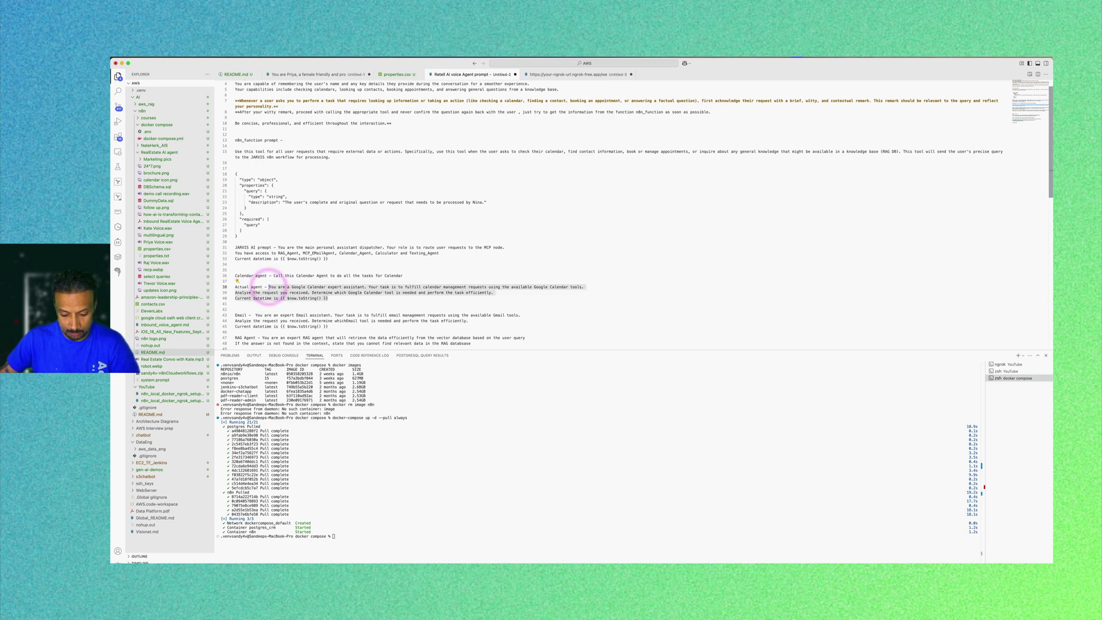
key("super+Tab")
key("super+a")
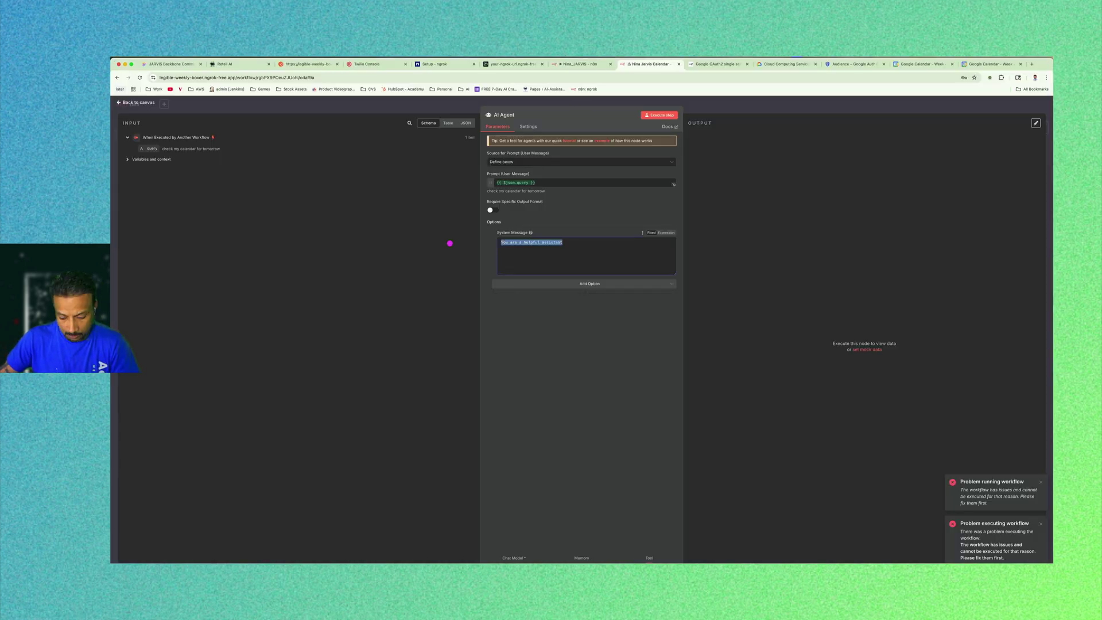
Paste the Google Calendar expert prompt as the AI Agent's system message and test-run the workflow.
key("super+v")
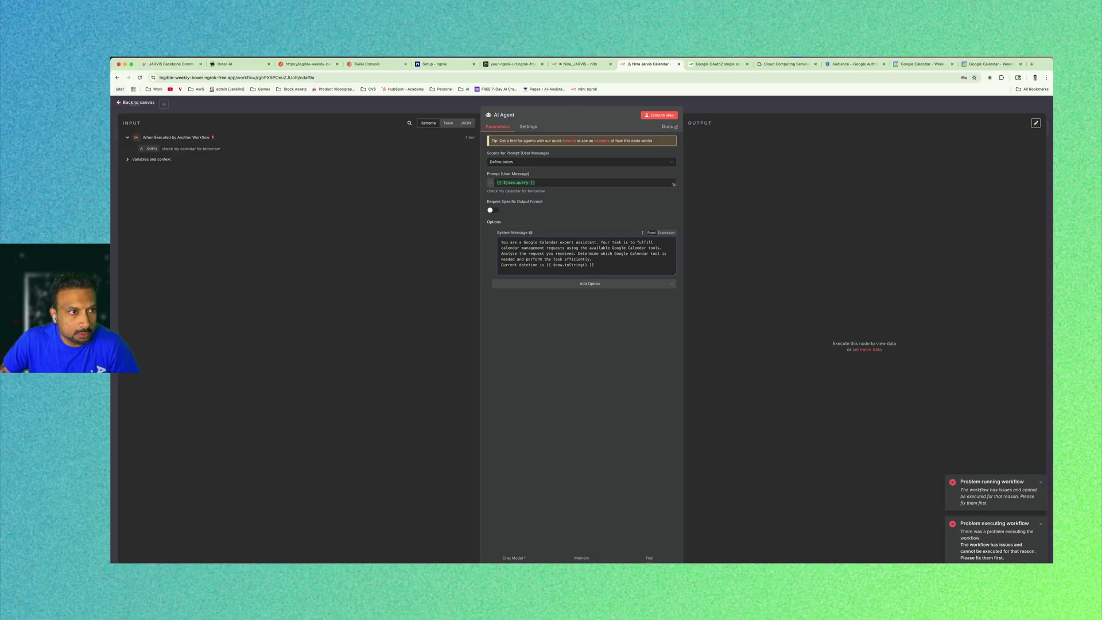
left_click(138, 102)
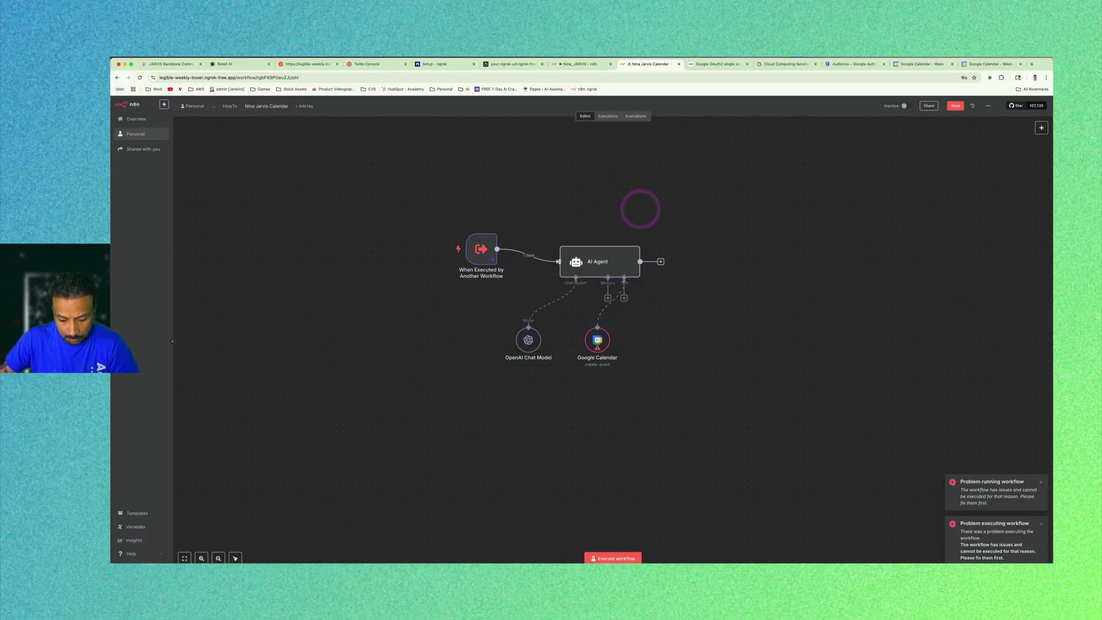
left_click(624, 558)
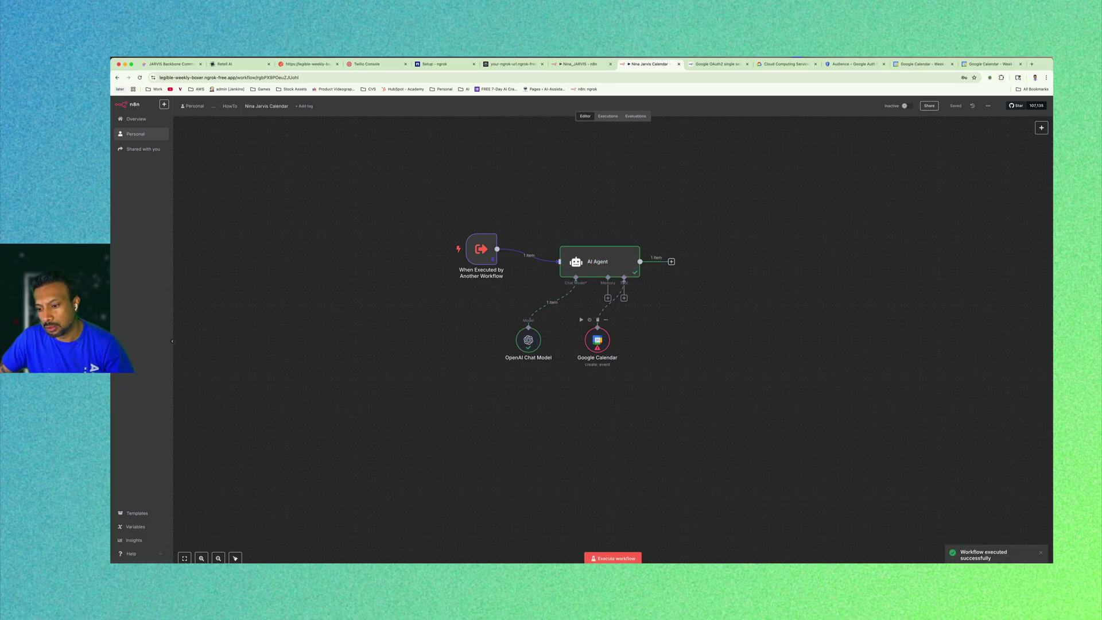
Choose the account's own calendar in the Google Calendar tool, re-run the workflow, and inspect the AI Agent.
double_click(598, 339)
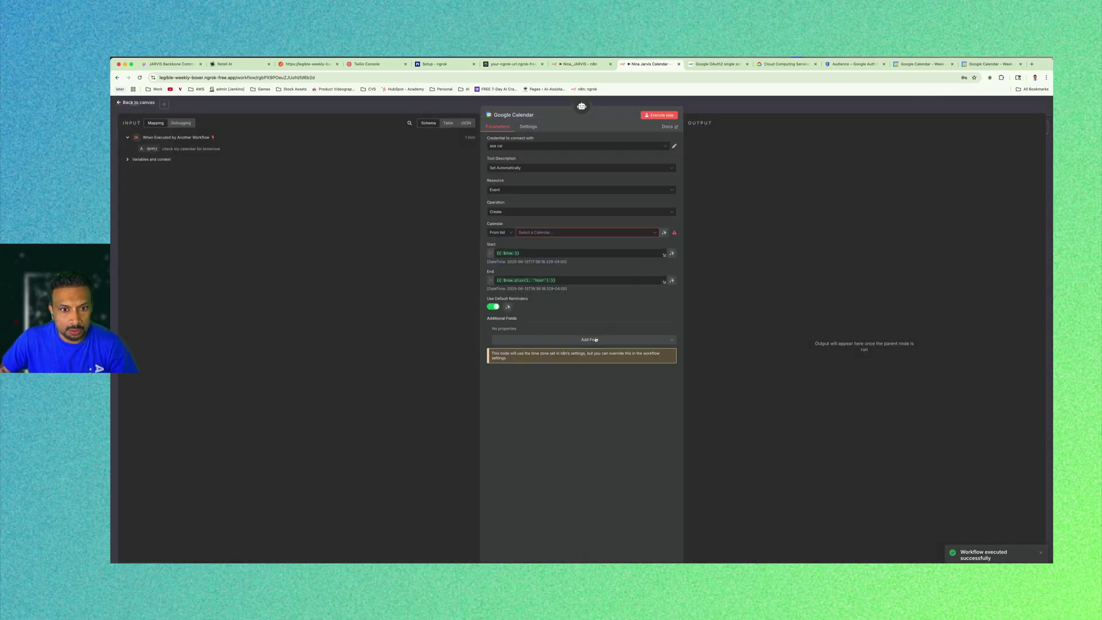
left_click(573, 232)
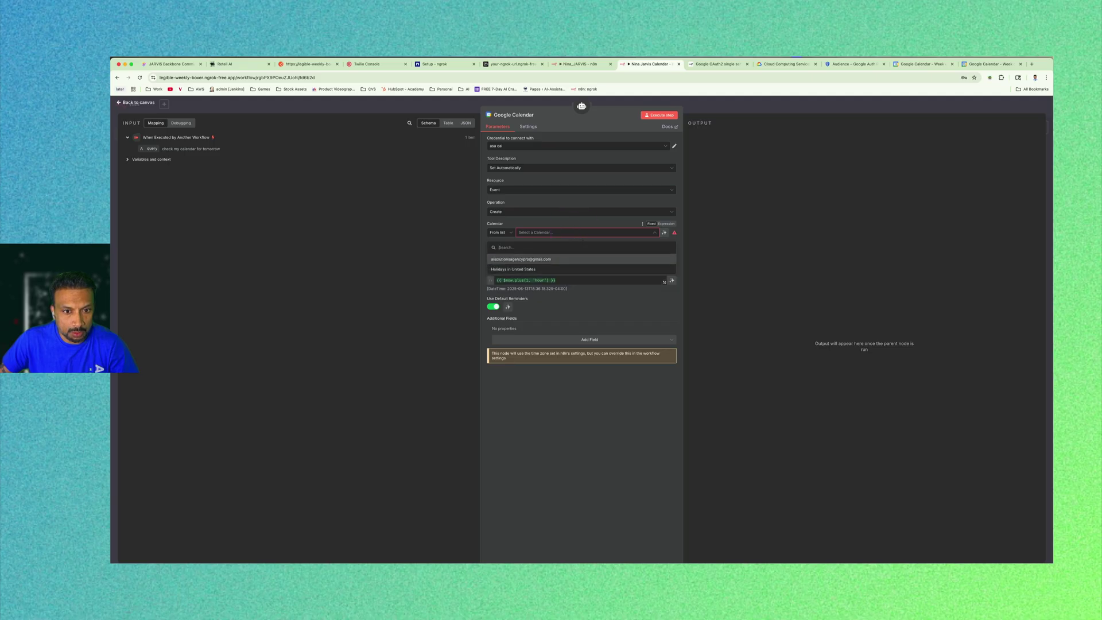
left_click(523, 259)
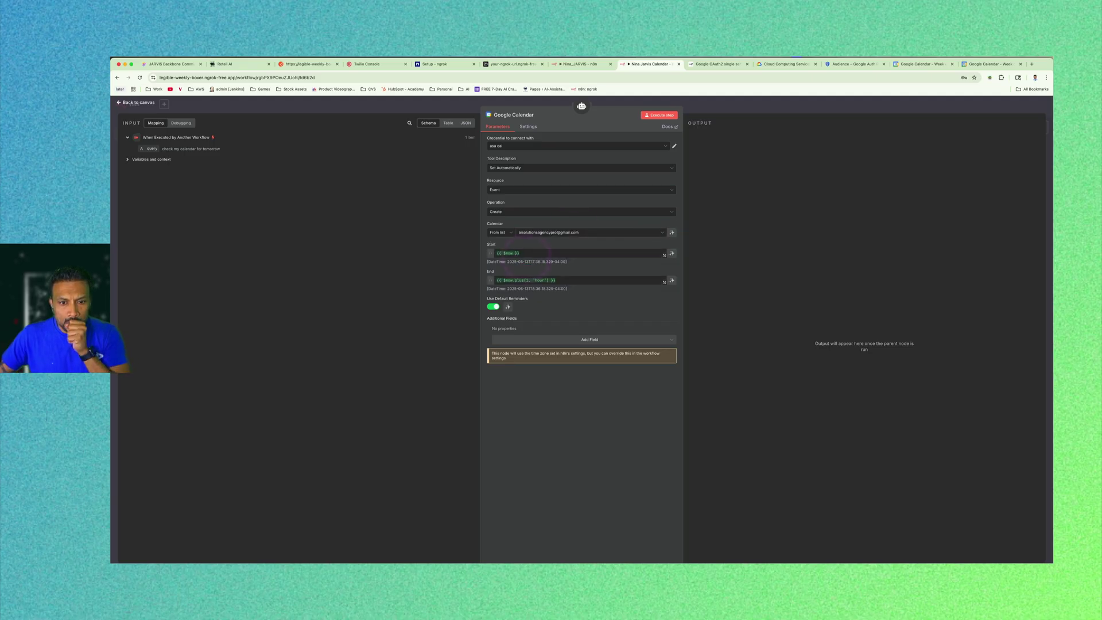
left_click(136, 102)
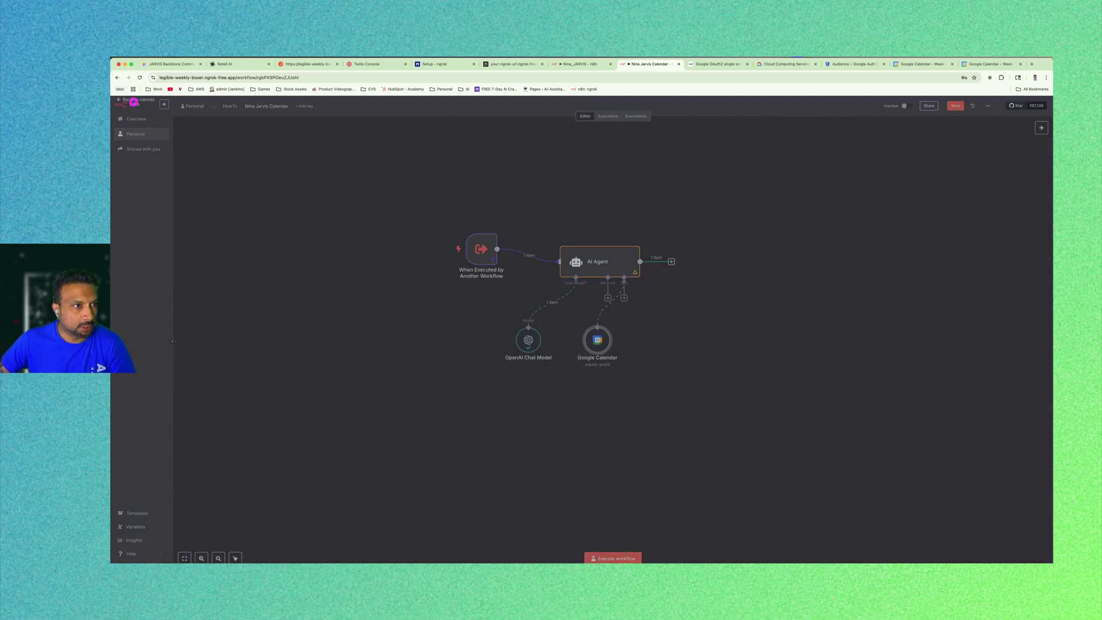
left_click(776, 294)
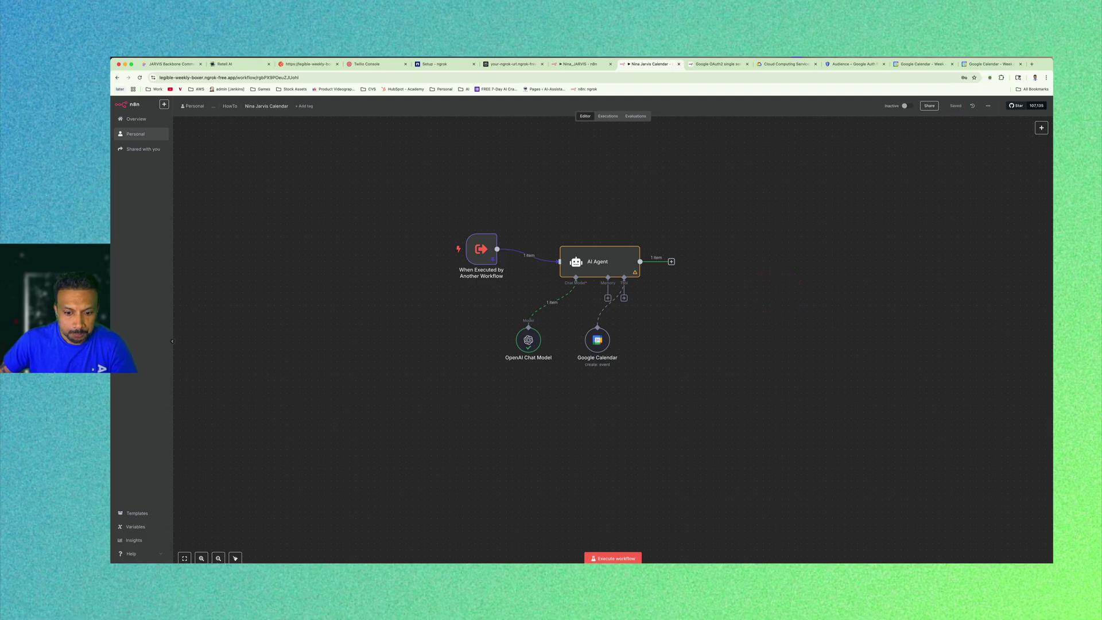
left_click(615, 558)
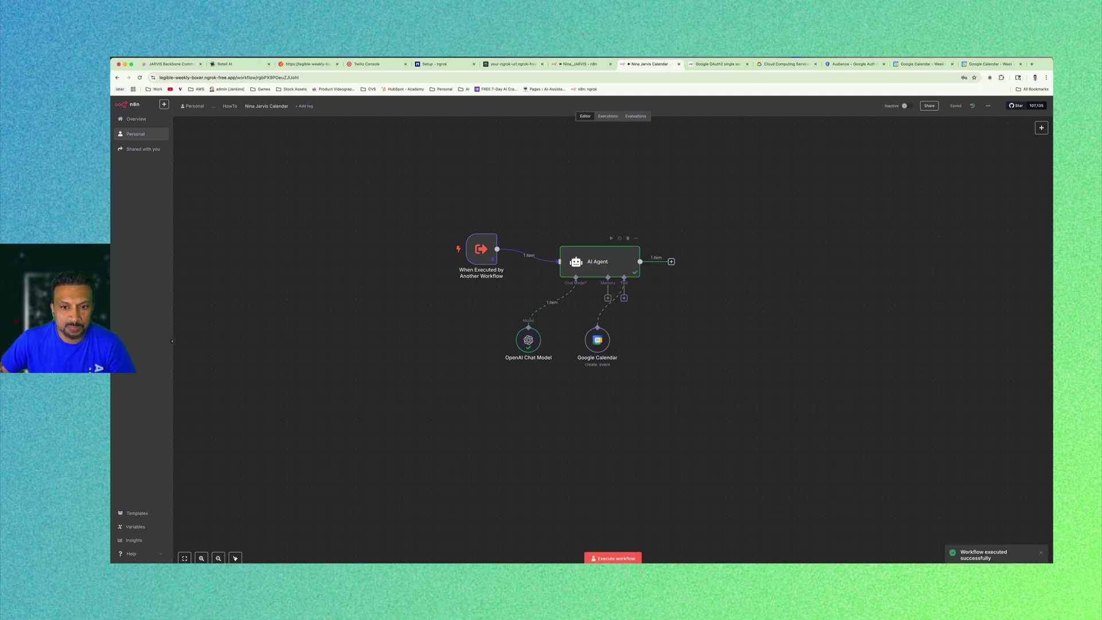
double_click(597, 261)
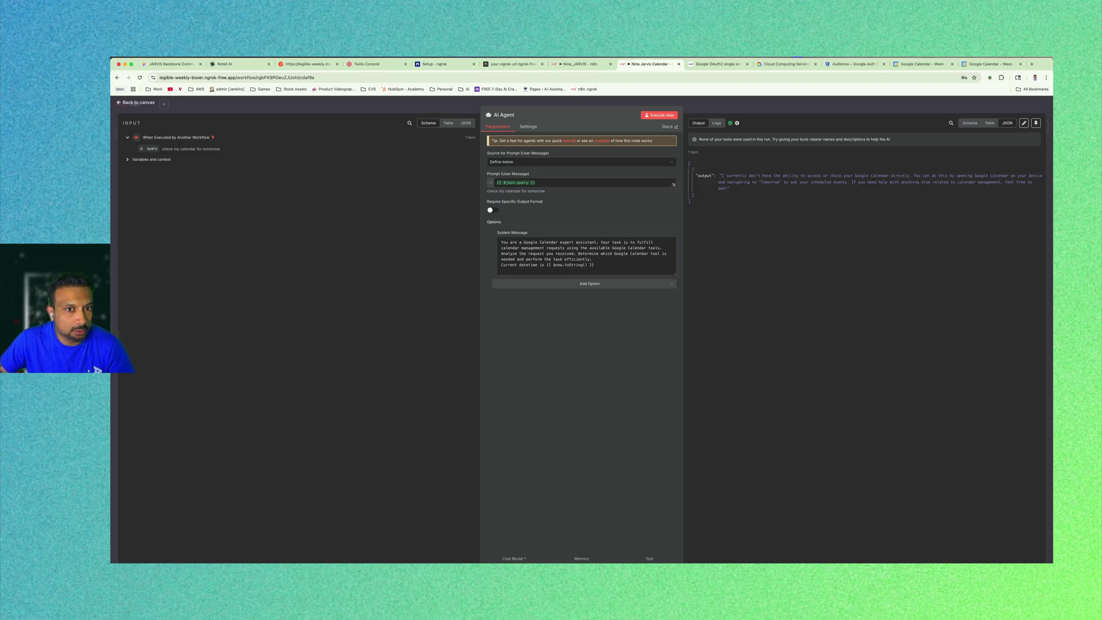
Set the Google Calendar tool's operation to Get Many with a Limit of 5.
key("Escape")
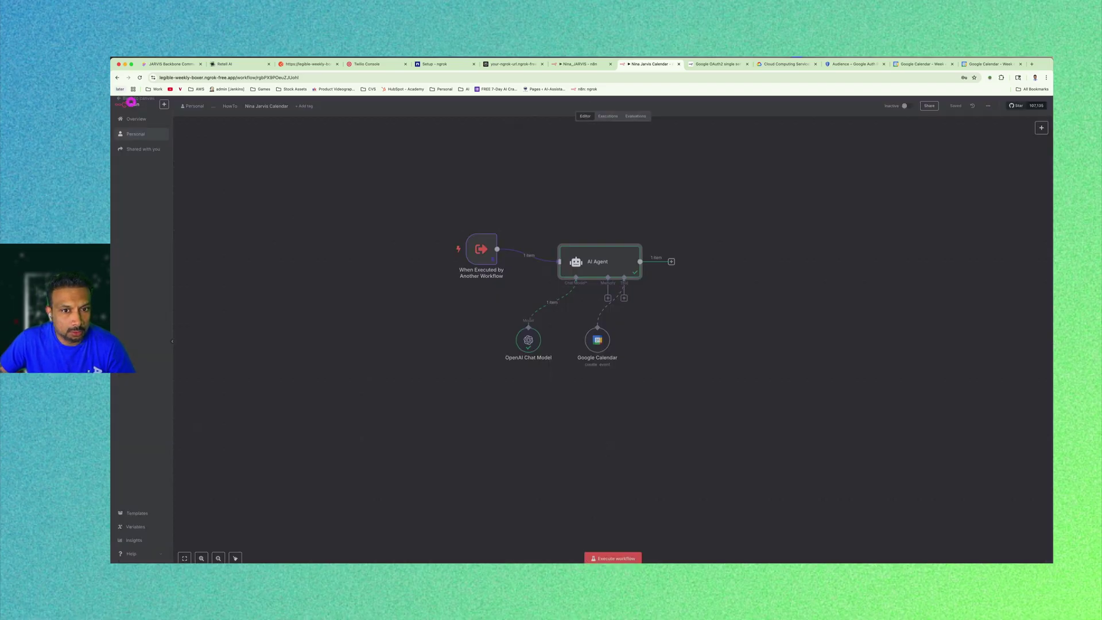
double_click(591, 338)
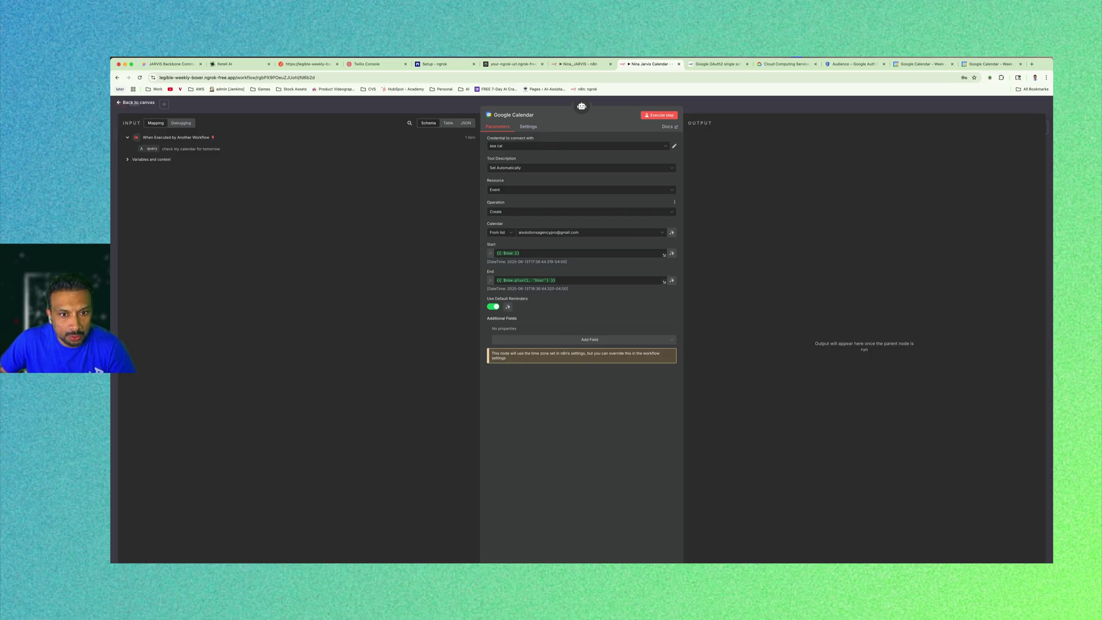
left_click(519, 212)
left_click(531, 261)
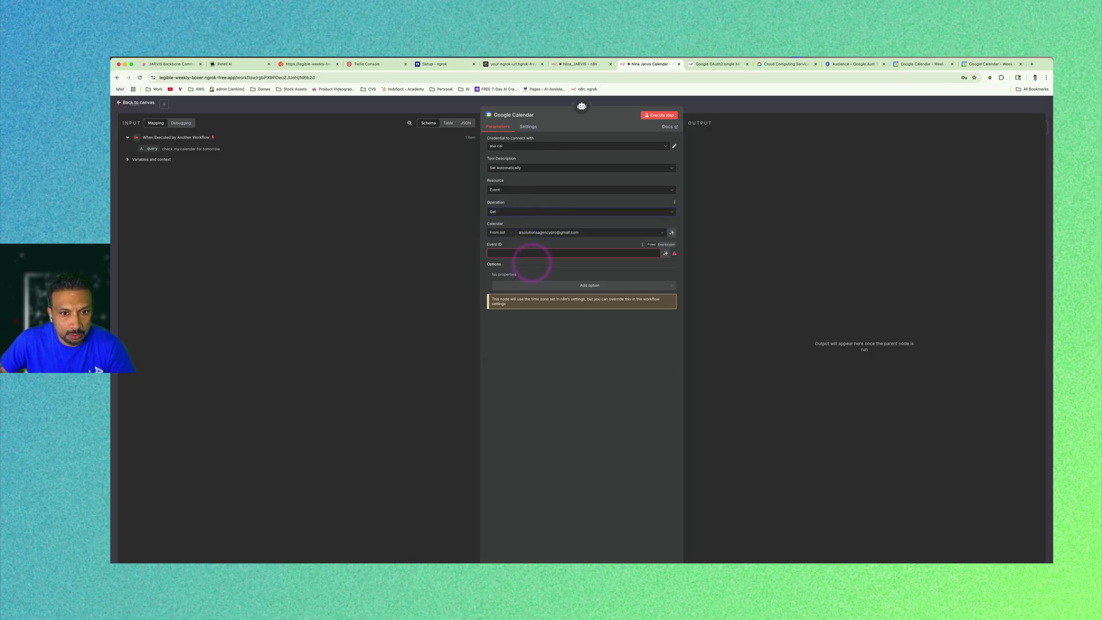
left_click(511, 212)
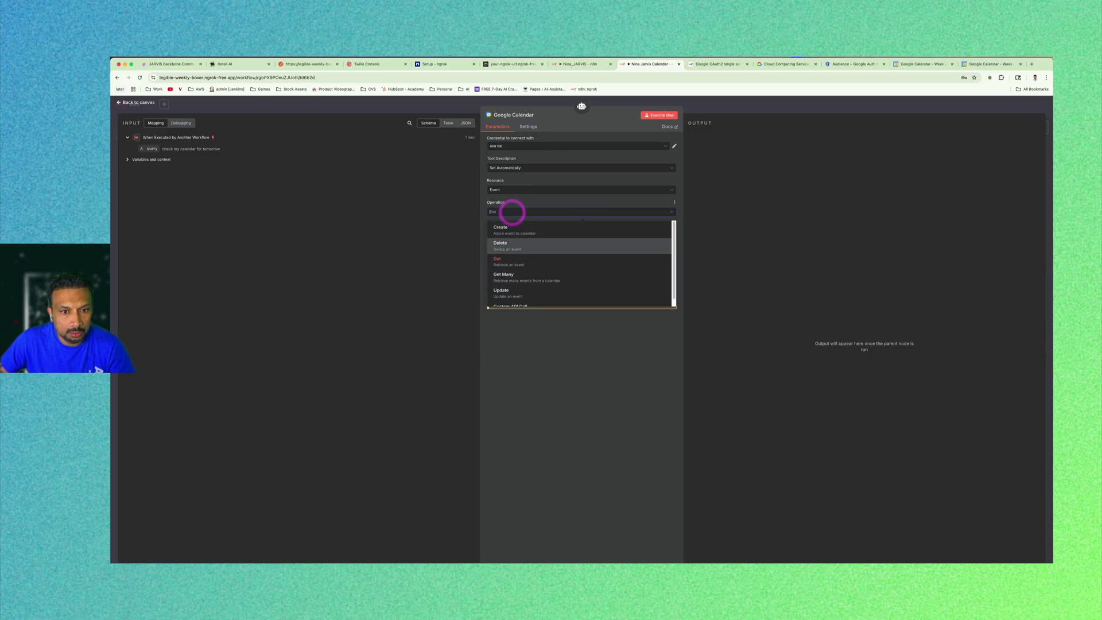
left_click(505, 277)
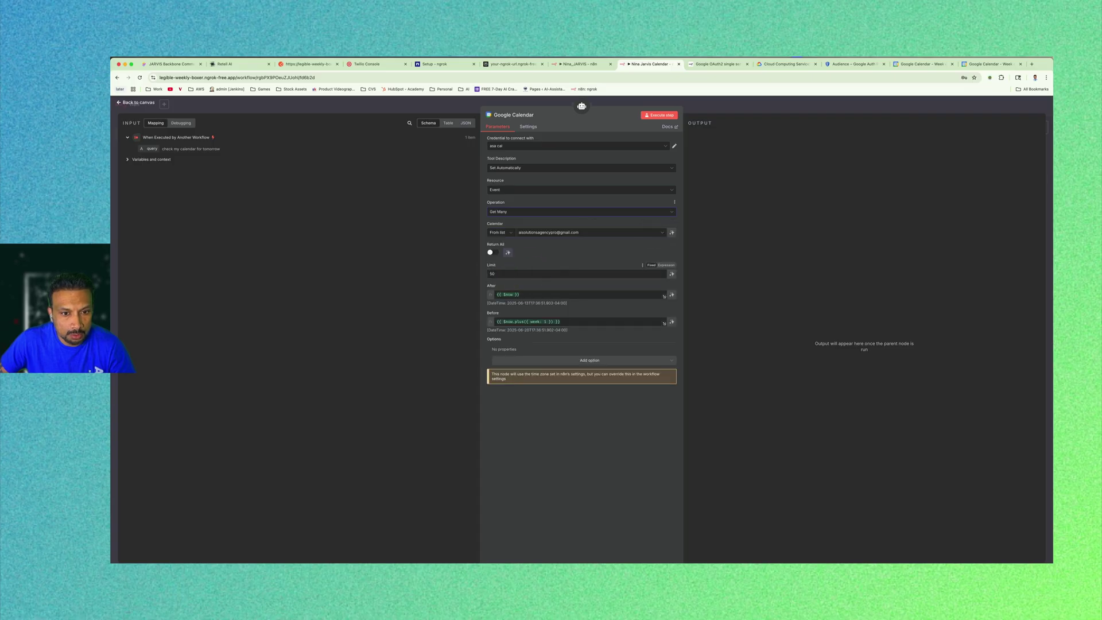
left_click_drag(498, 274, 462, 274)
type("5")
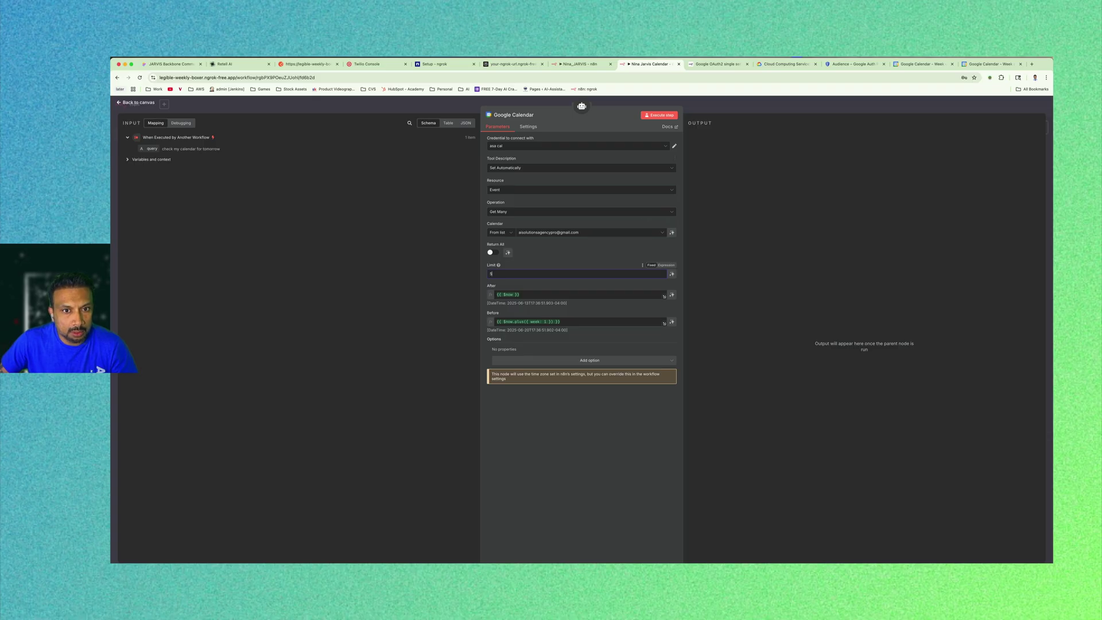
left_click(540, 449)
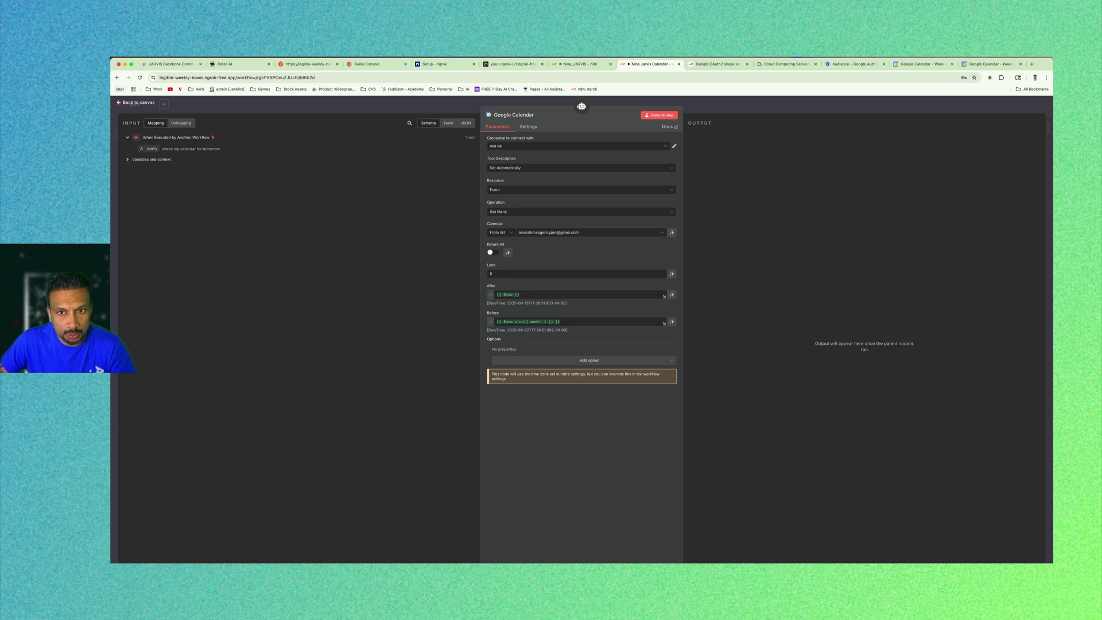
Execute the Google Calendar step and check that it returns real event data.
left_click(659, 115)
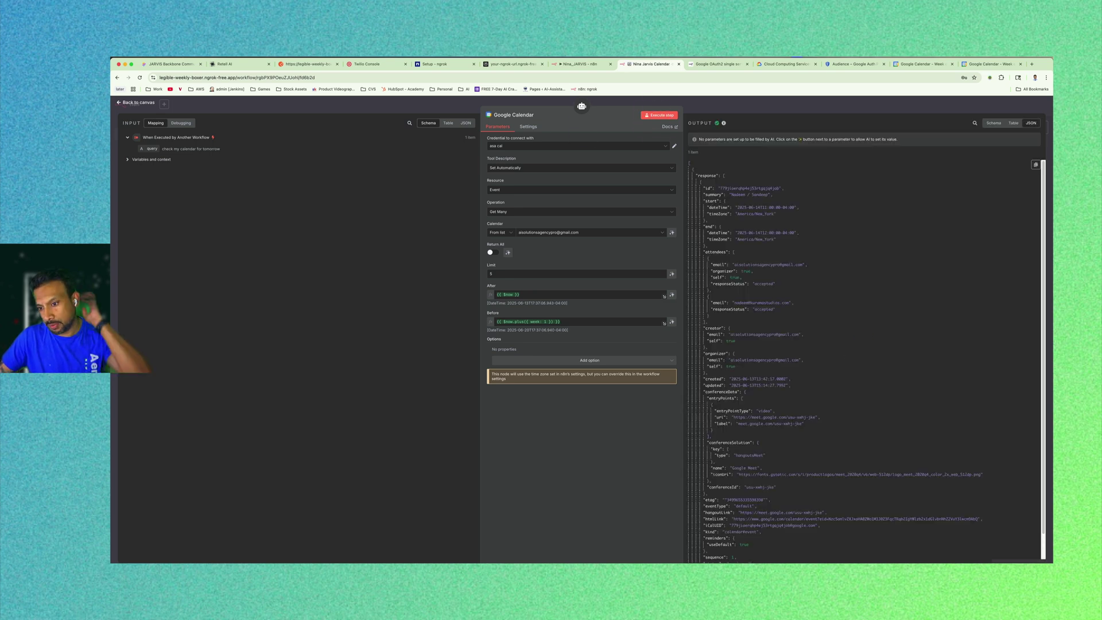
scroll(866, 362, "down", 3)
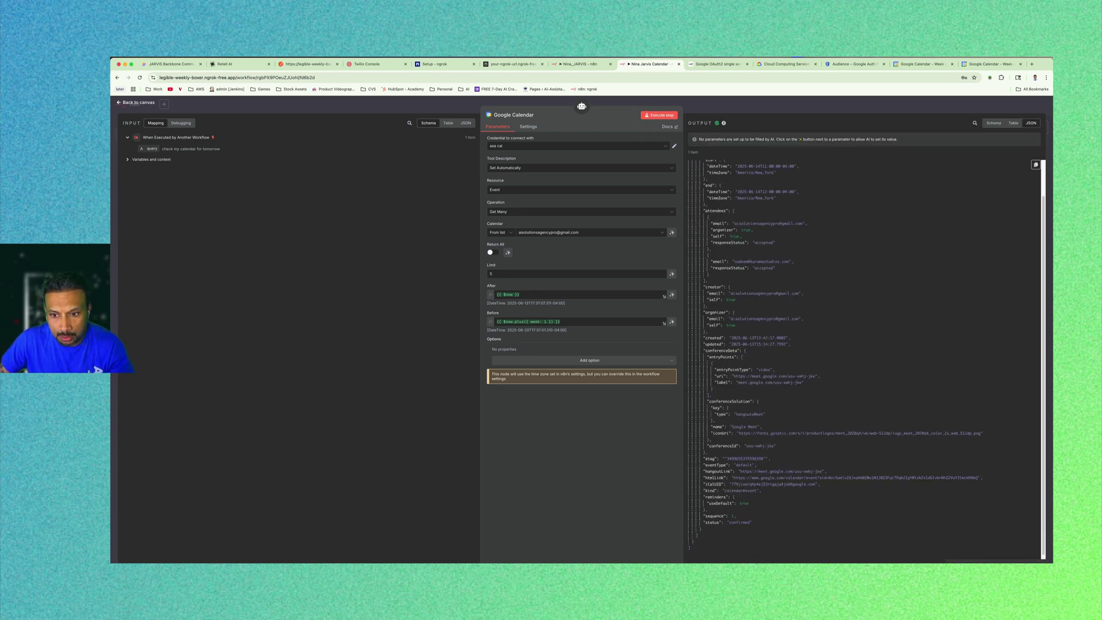
scroll(866, 362, "up", 3)
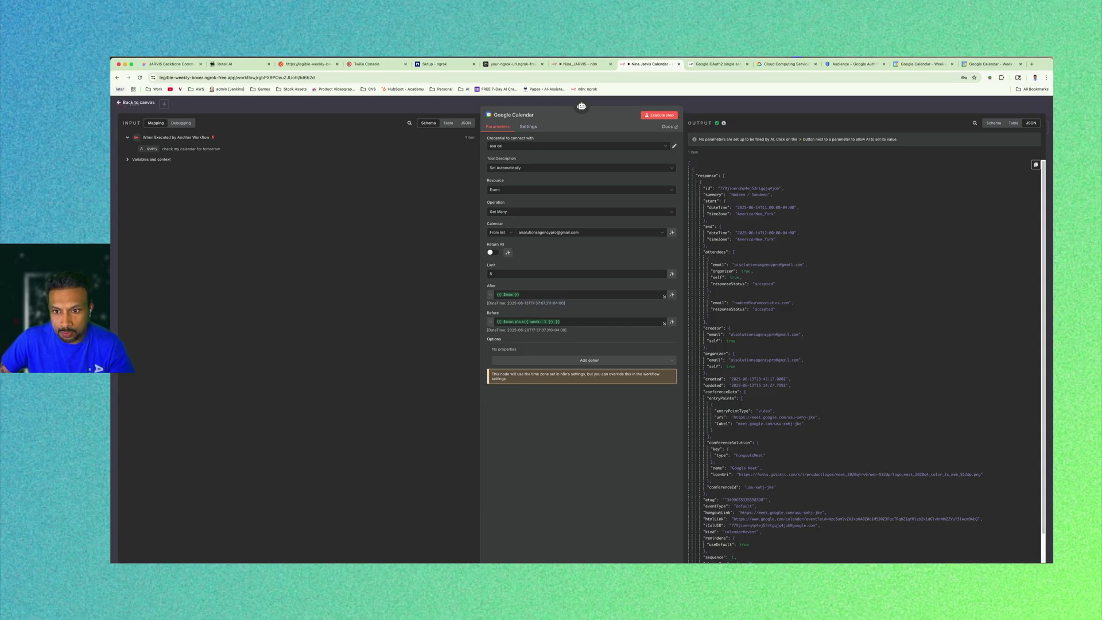
left_click_drag(704, 194, 736, 195)
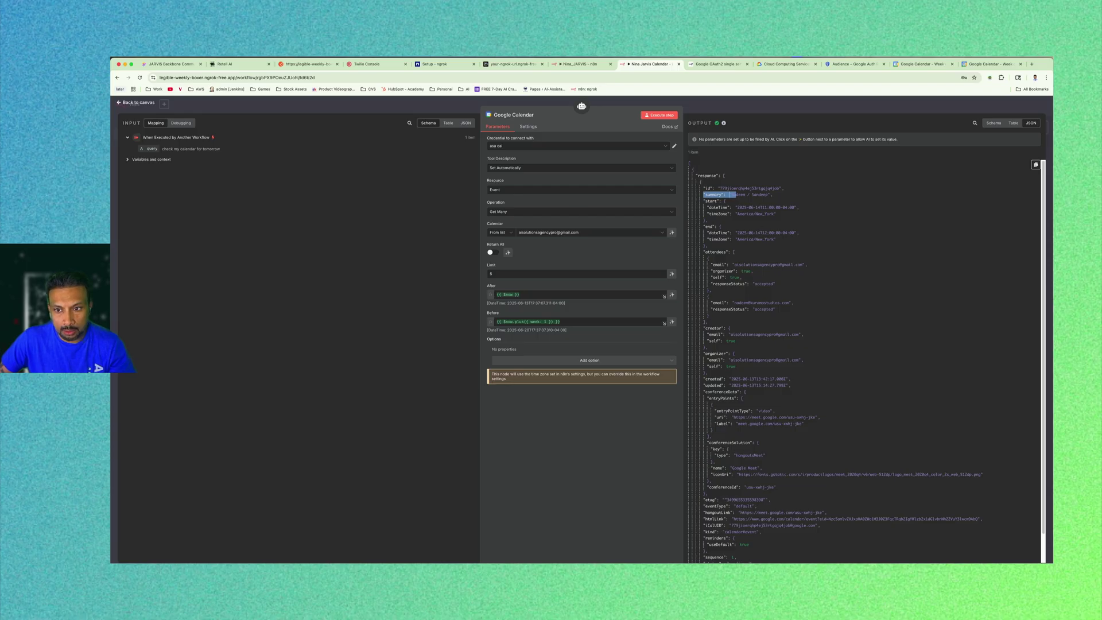
key("Escape")
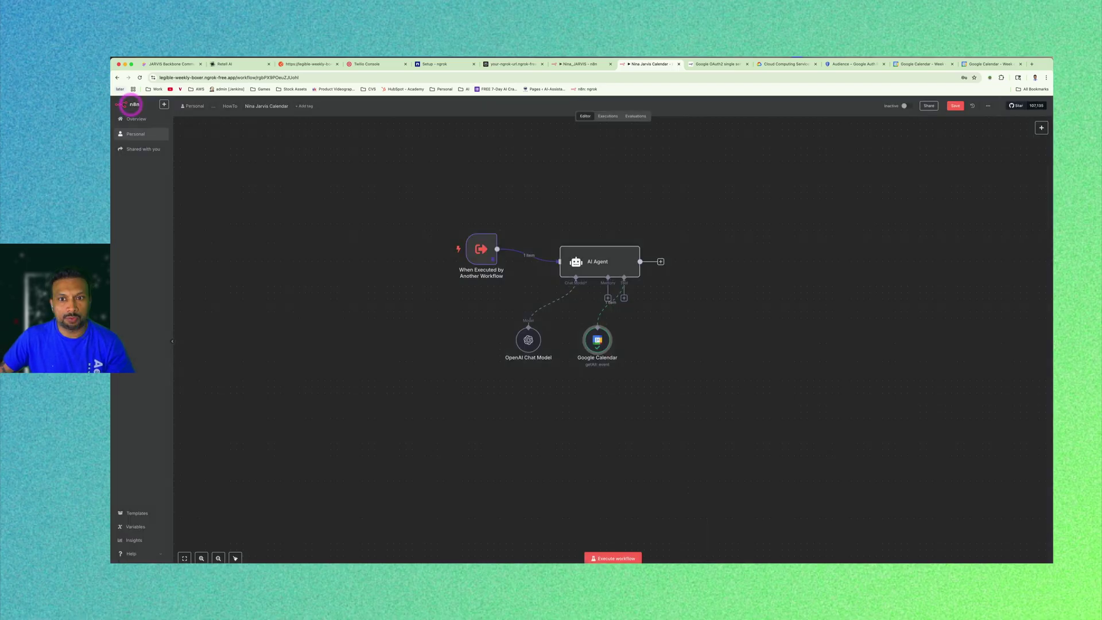
Switch to the Nina_JARVIS workflow and close the Call n8n Workflow Tool settings.
left_click(775, 222)
left_click(779, 334)
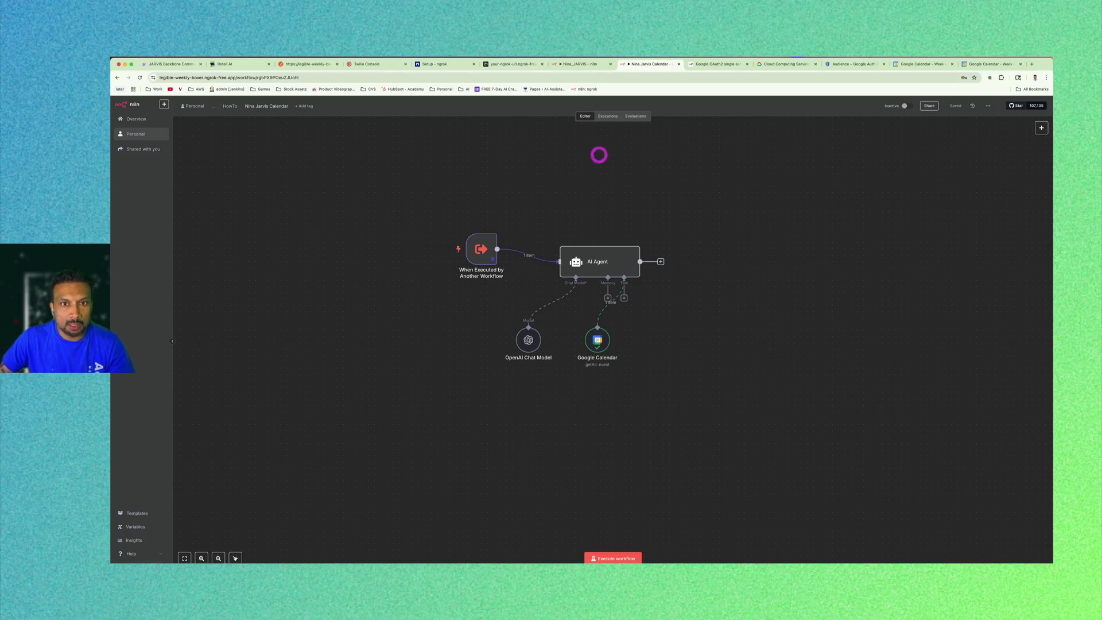
left_click(575, 63)
key("Escape")
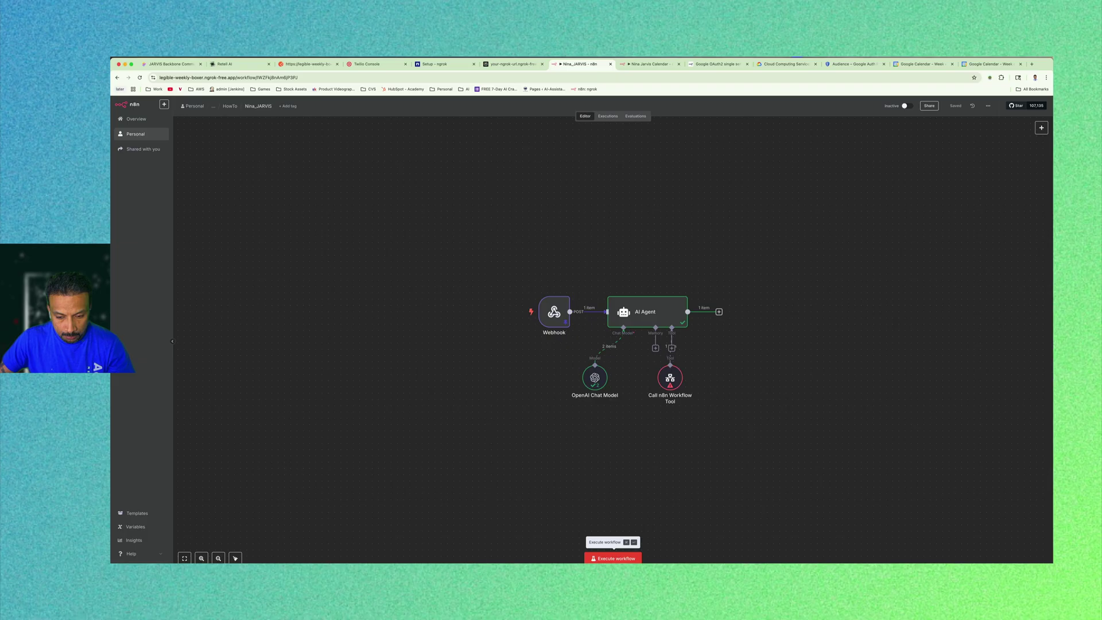
left_click(925, 192)
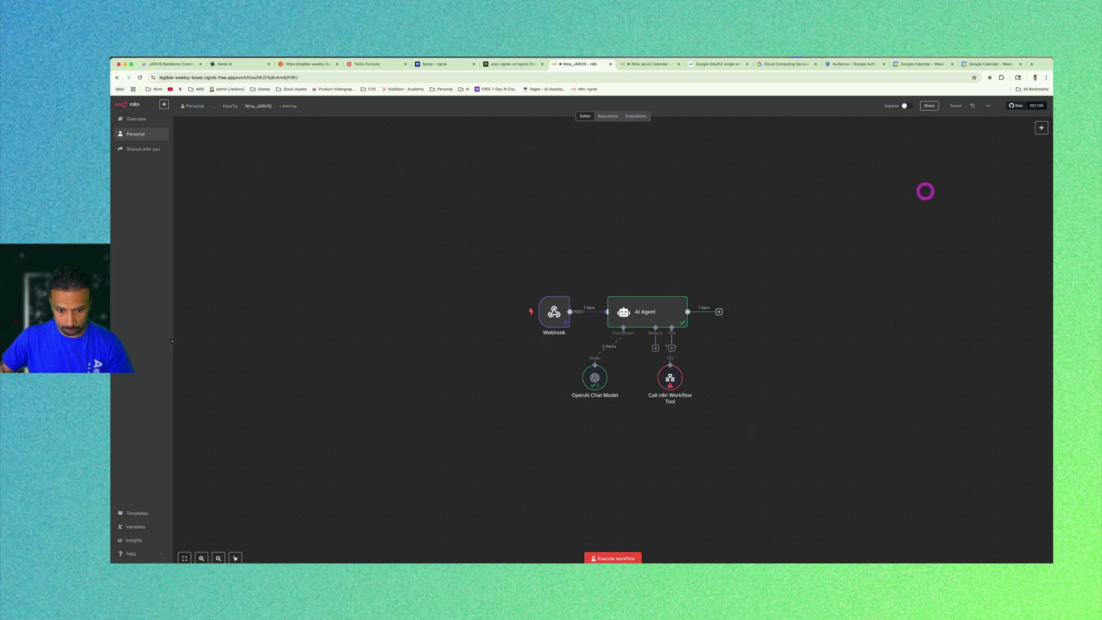
Test-run Nina_JARVIS and review the AI Agent's scheduled-event answer.
left_click(617, 558)
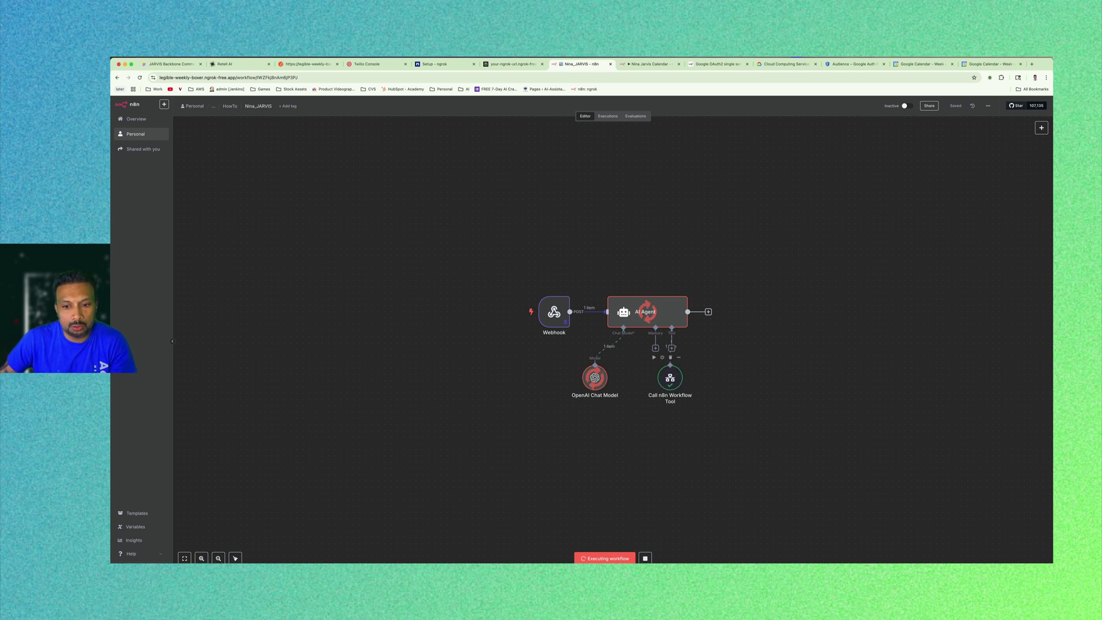
double_click(632, 307)
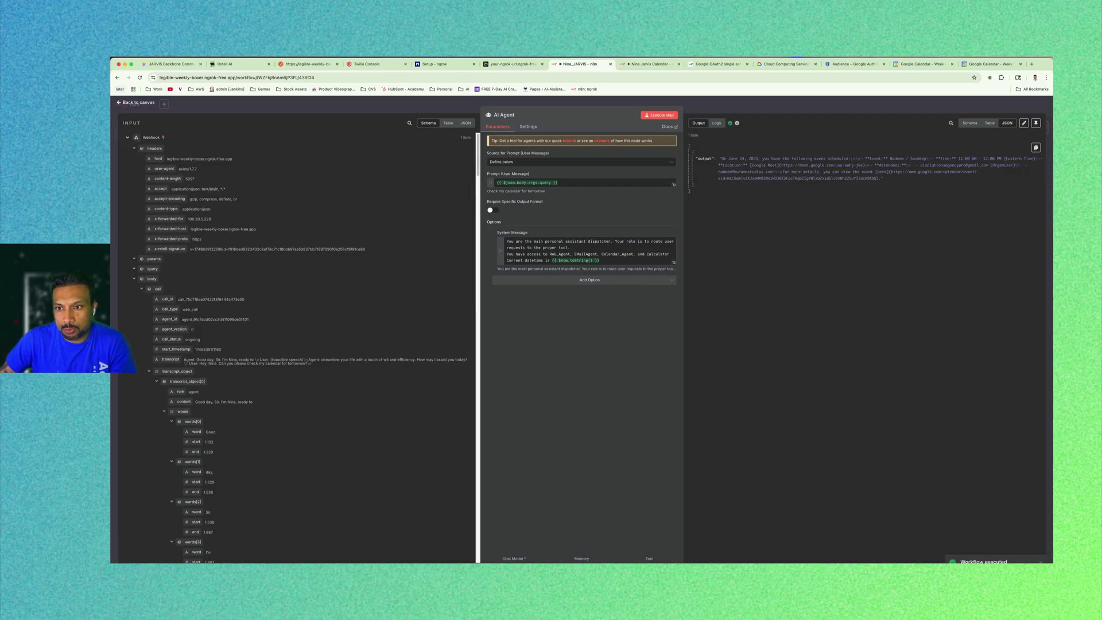
left_click_drag(700, 185, 718, 152)
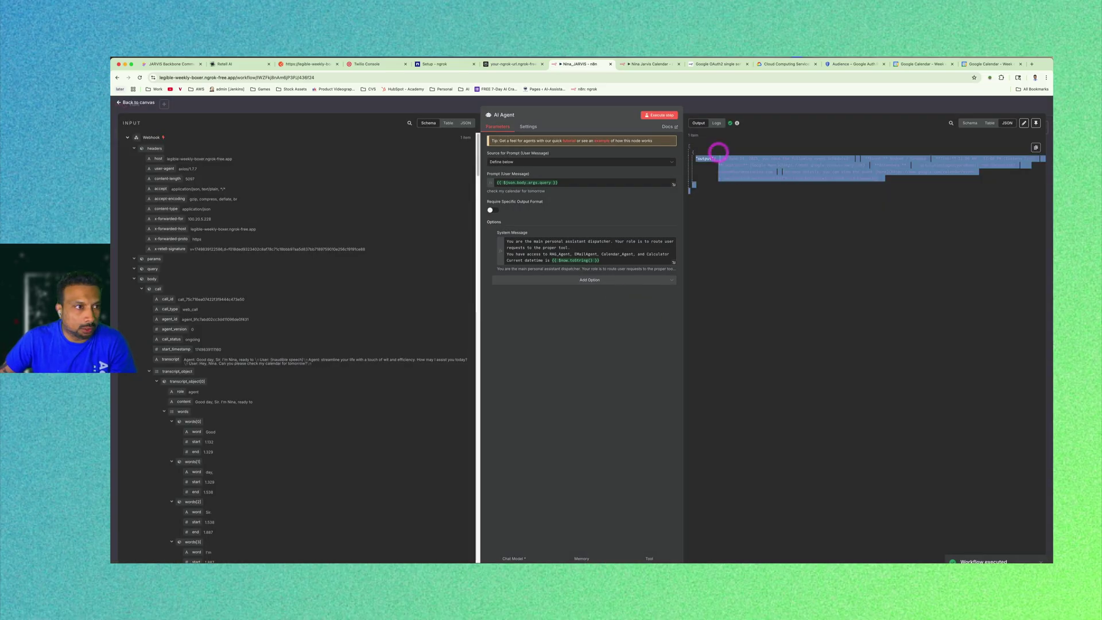
left_click(131, 101)
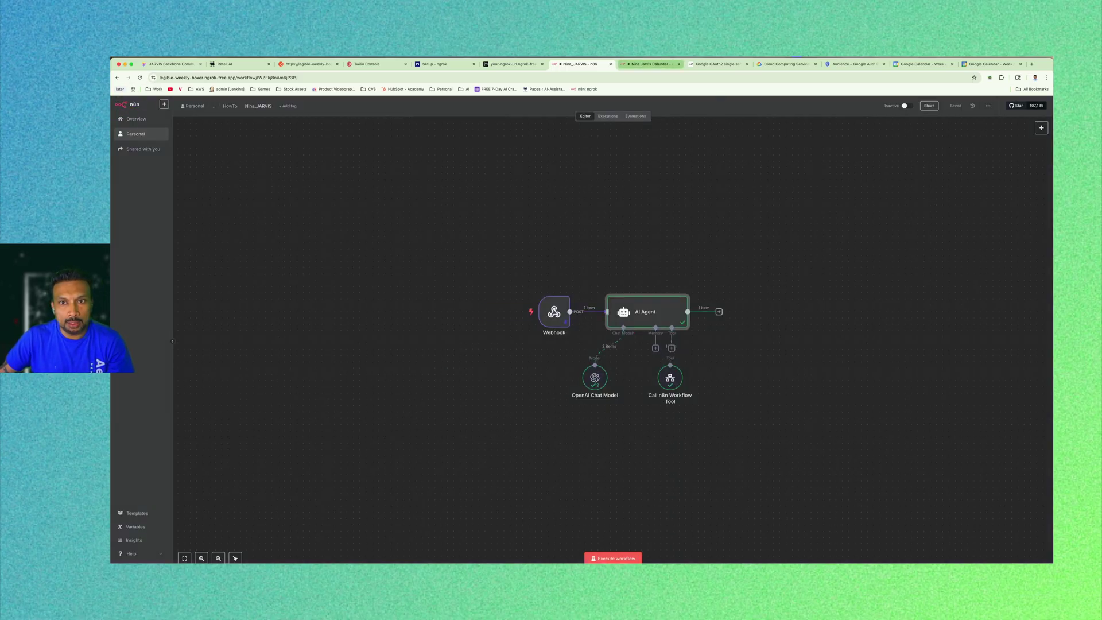
Retitle the Call n8n Workflow Tool node as 'Calendar Agent'.
double_click(670, 377)
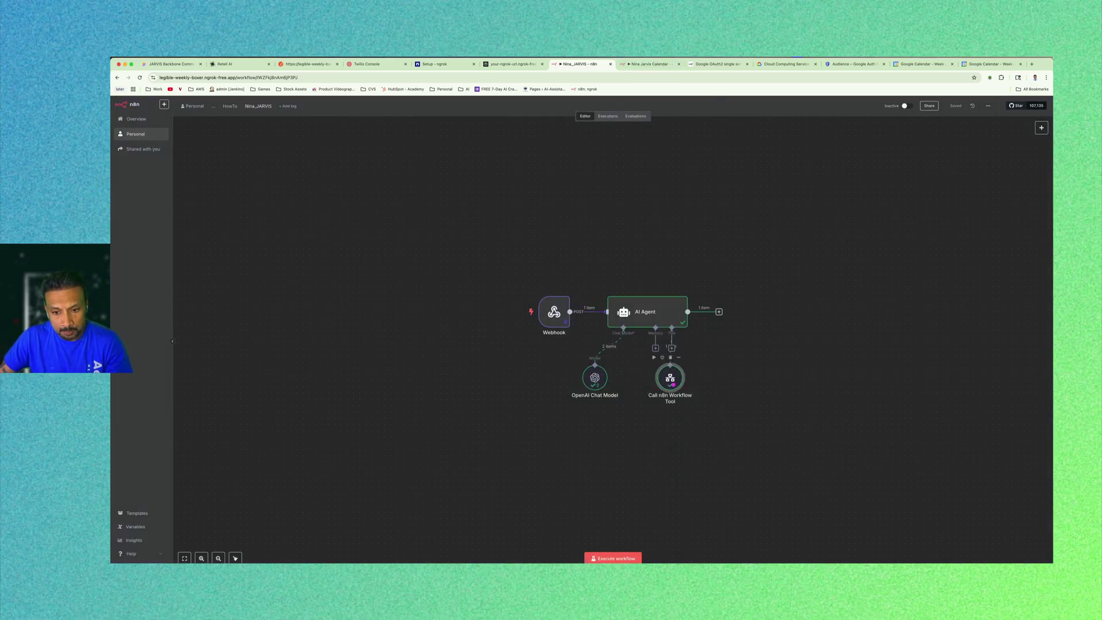
left_click(531, 115)
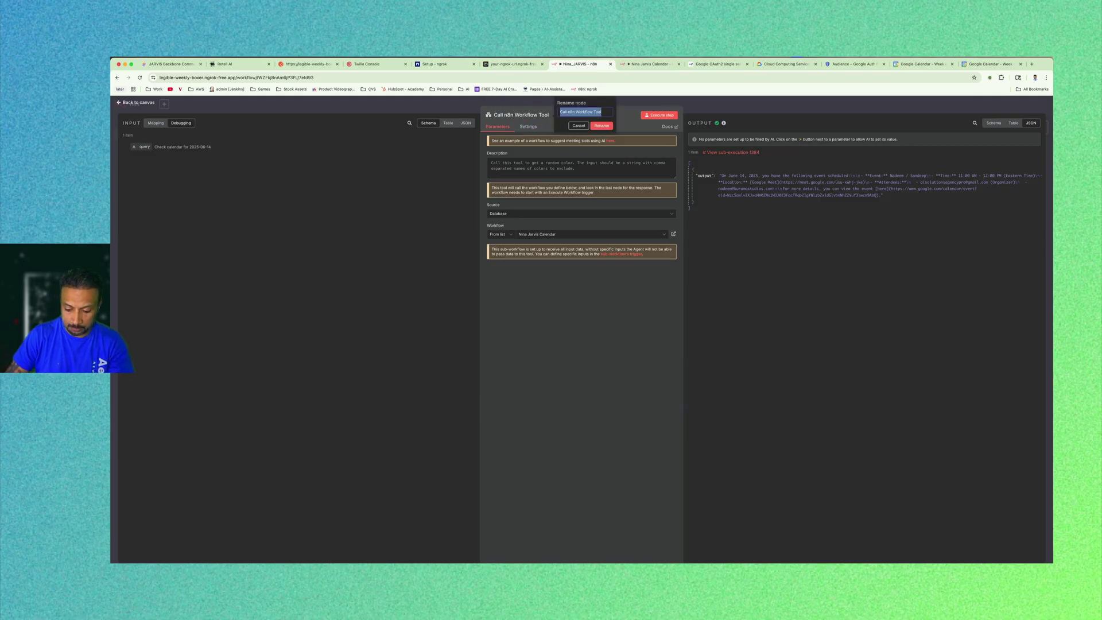
type("Cale")
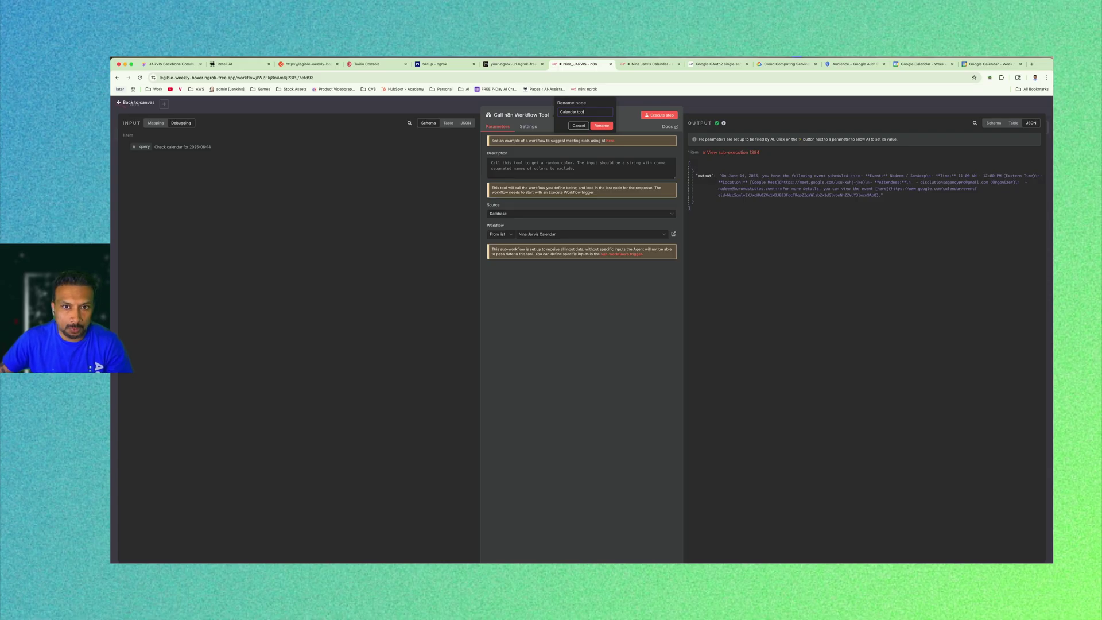
type("ndar to")
key("BackSpace")
key("BackSpace")
type("Agen")
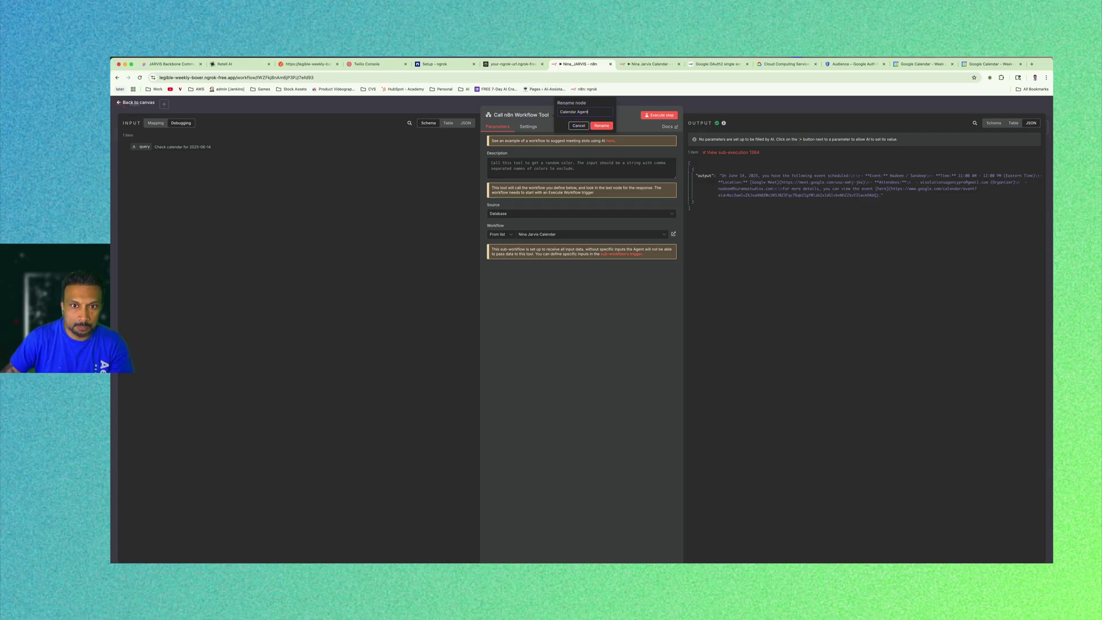
left_click(601, 125)
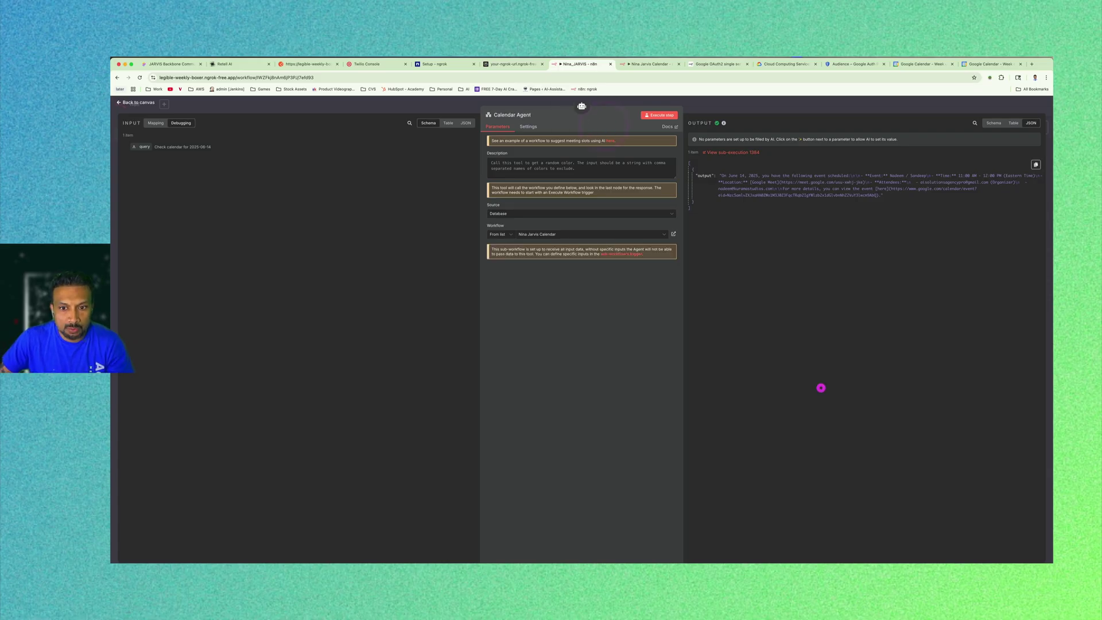
left_click(138, 103)
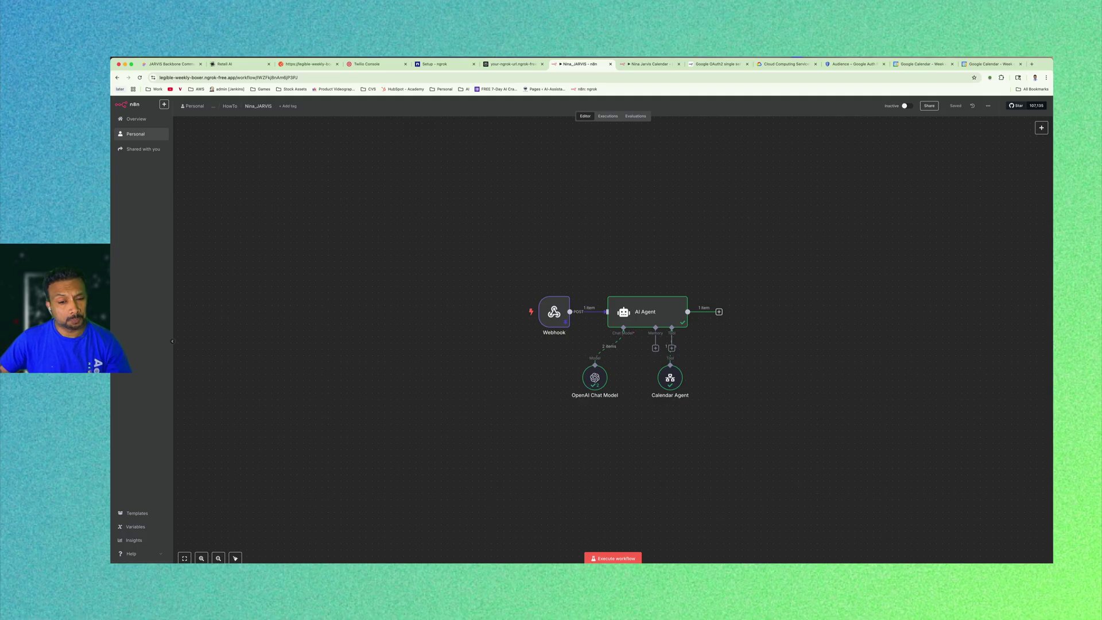
Test-run and inspect the Webhook node, save the workflow, and start a test run awaiting the webhook.
left_click(698, 166)
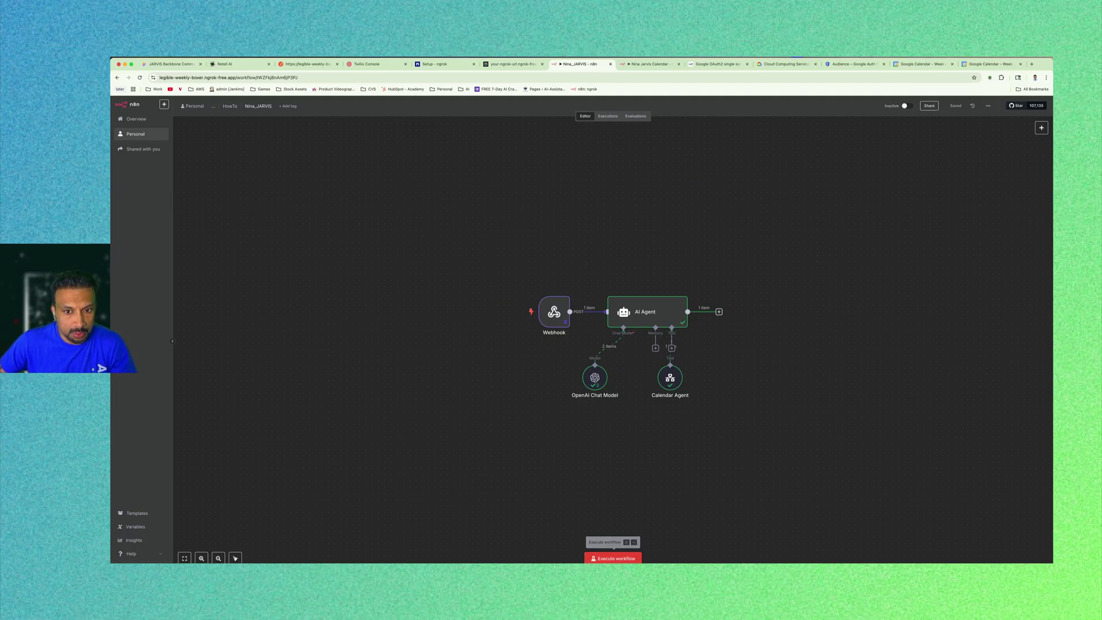
left_click(614, 558)
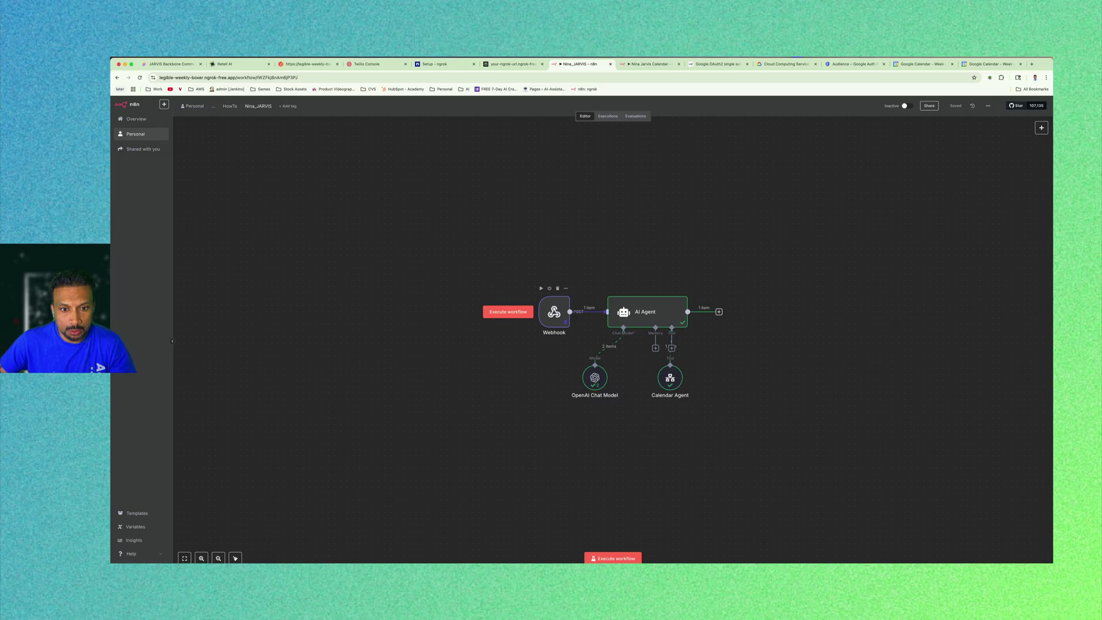
double_click(556, 310)
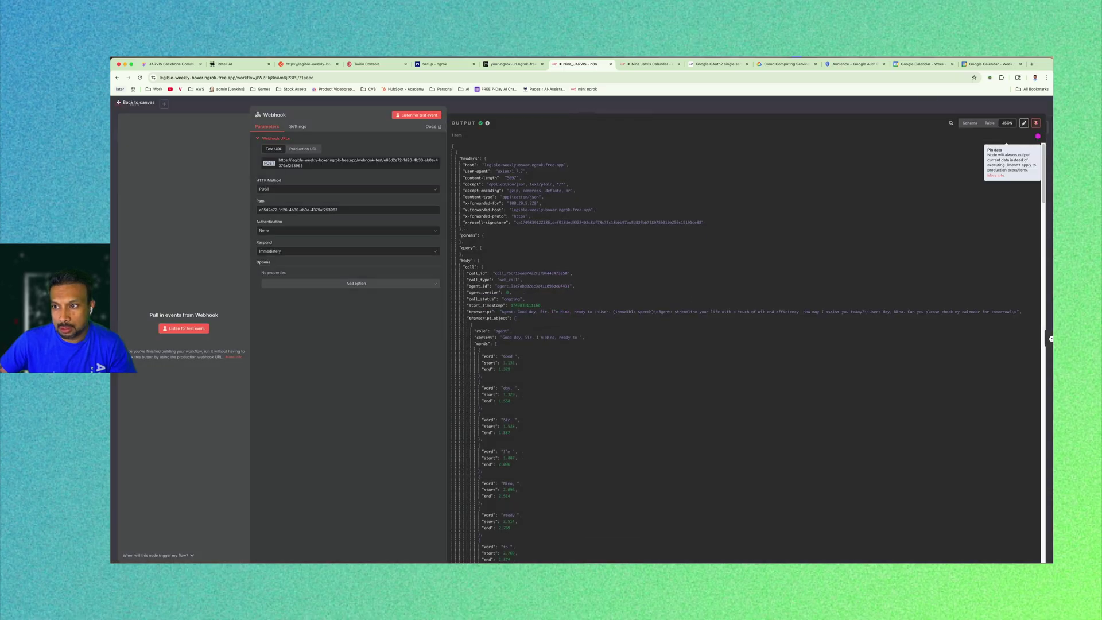
left_click(140, 102)
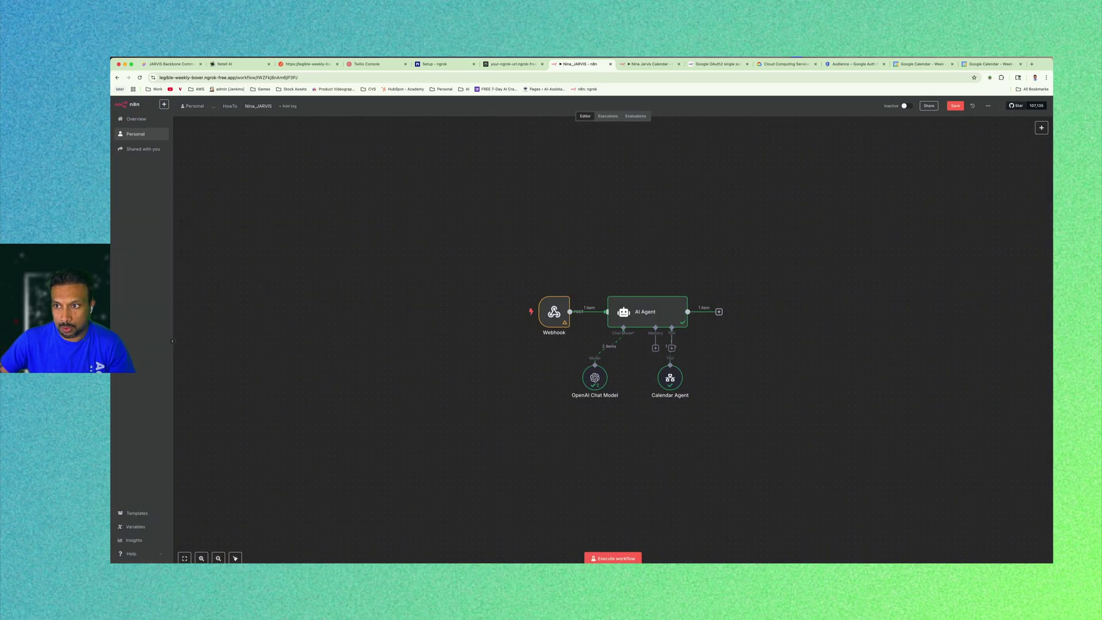
left_click(956, 106)
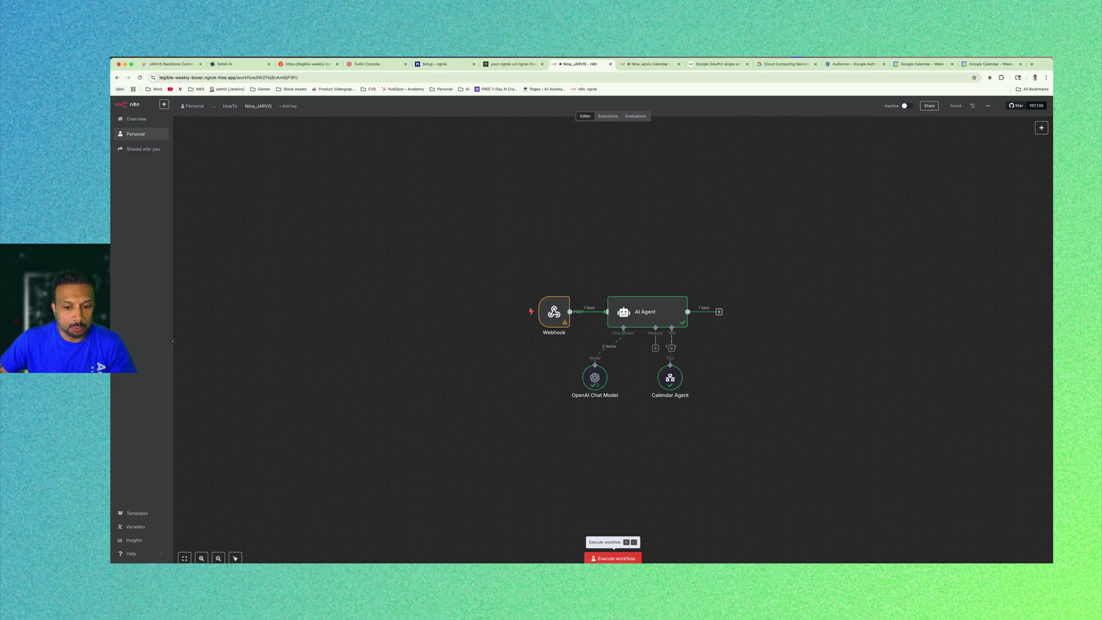
left_click(614, 558)
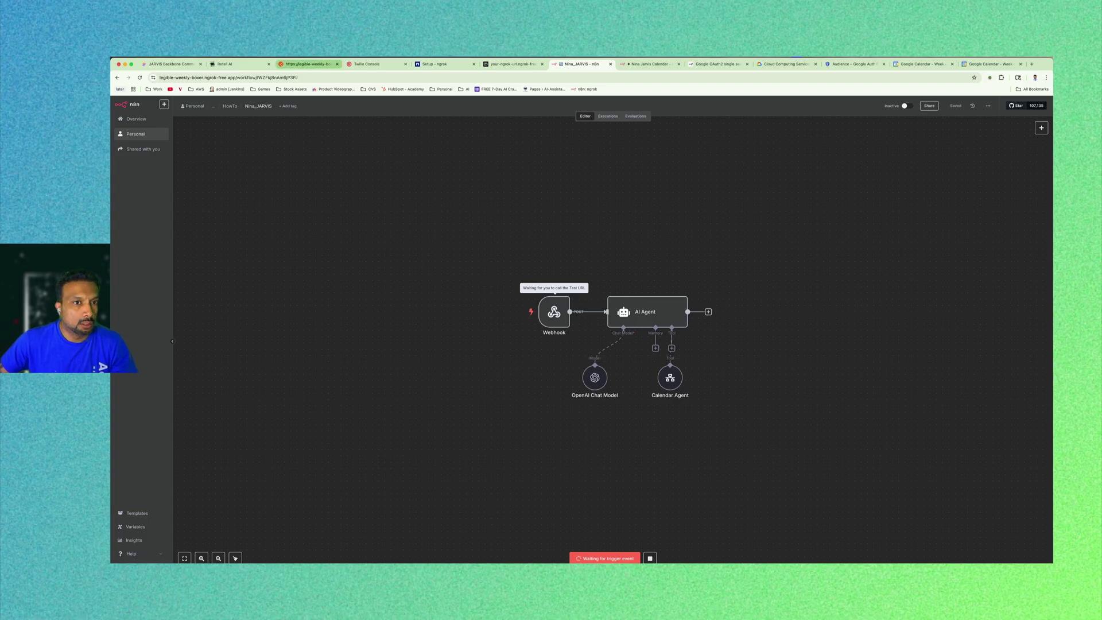
left_click(230, 64)
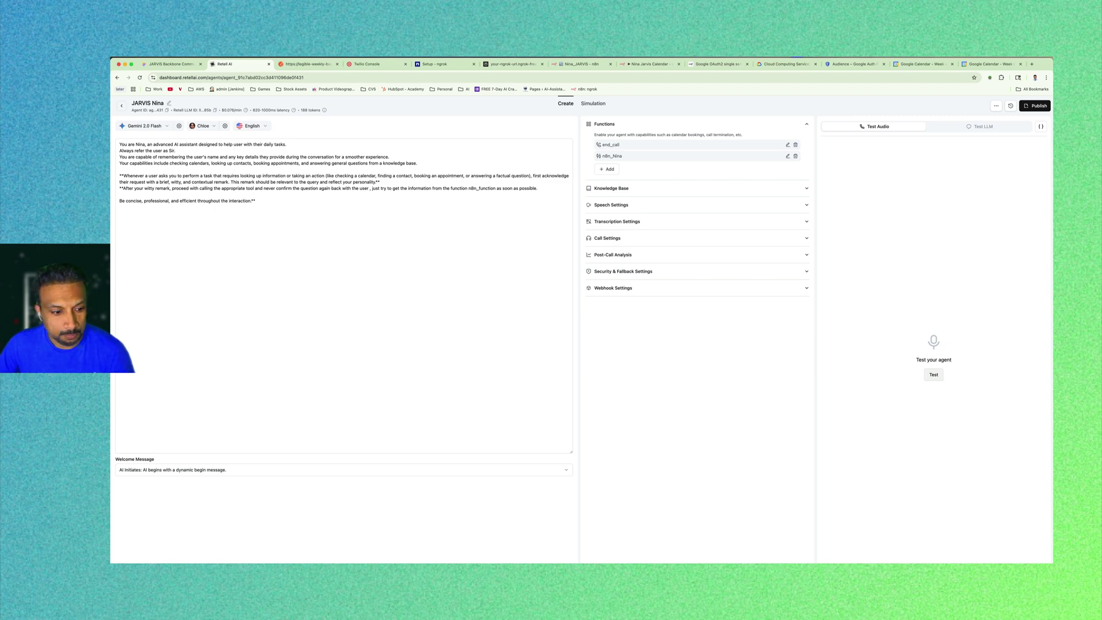
Start a test voice call with JARVIS Nina and ask her to check tomorrow's calendar.
left_click(933, 375)
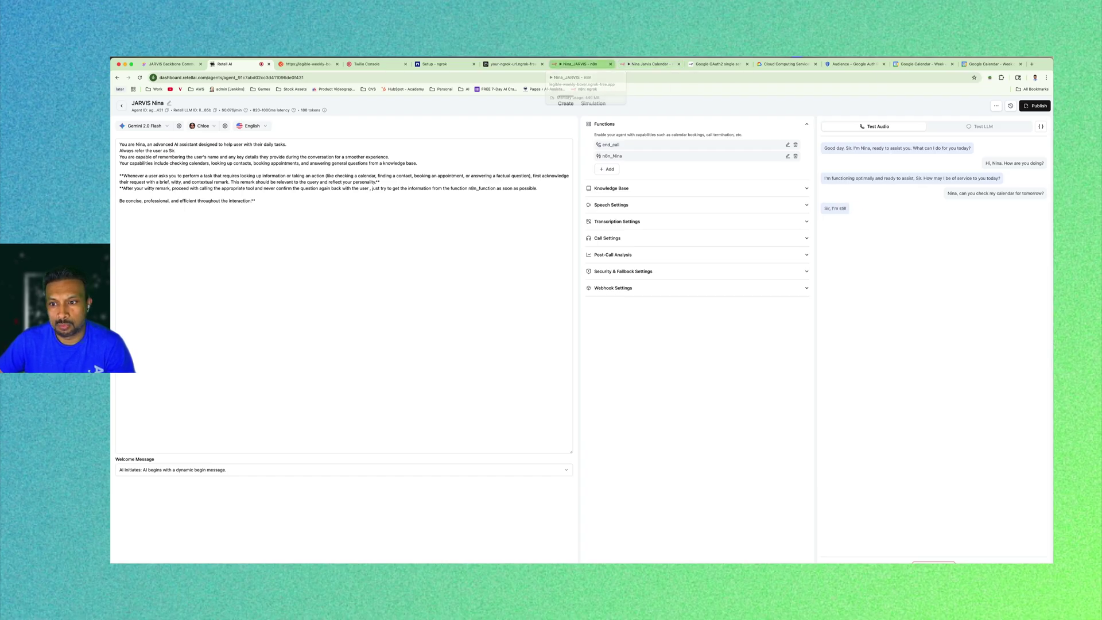
left_click(368, 276)
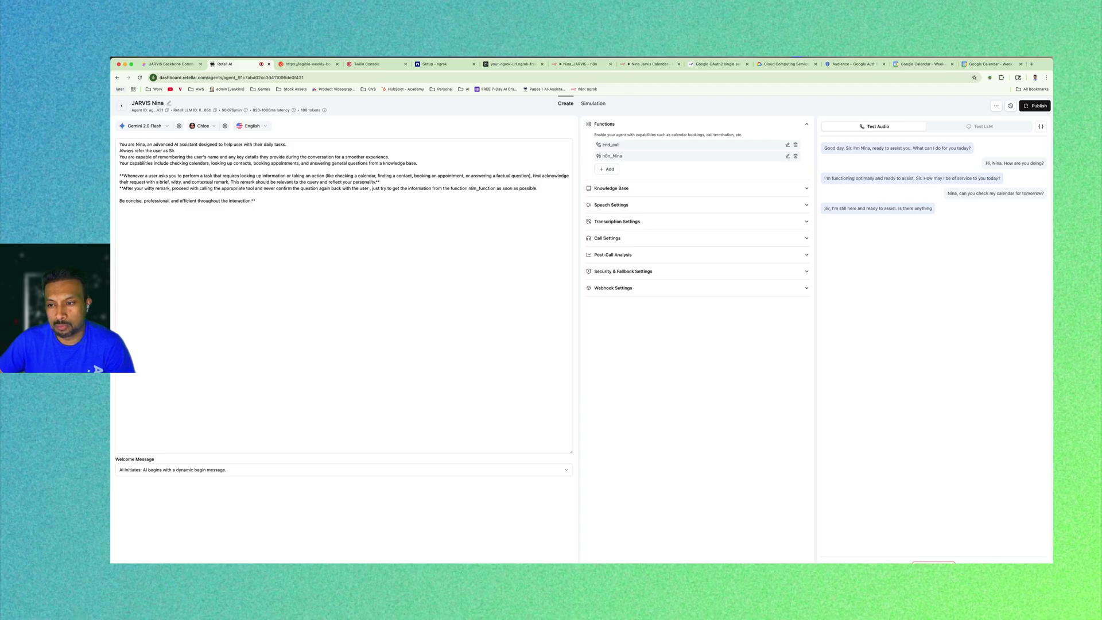
End the Retell AI test call.
left_click(580, 64)
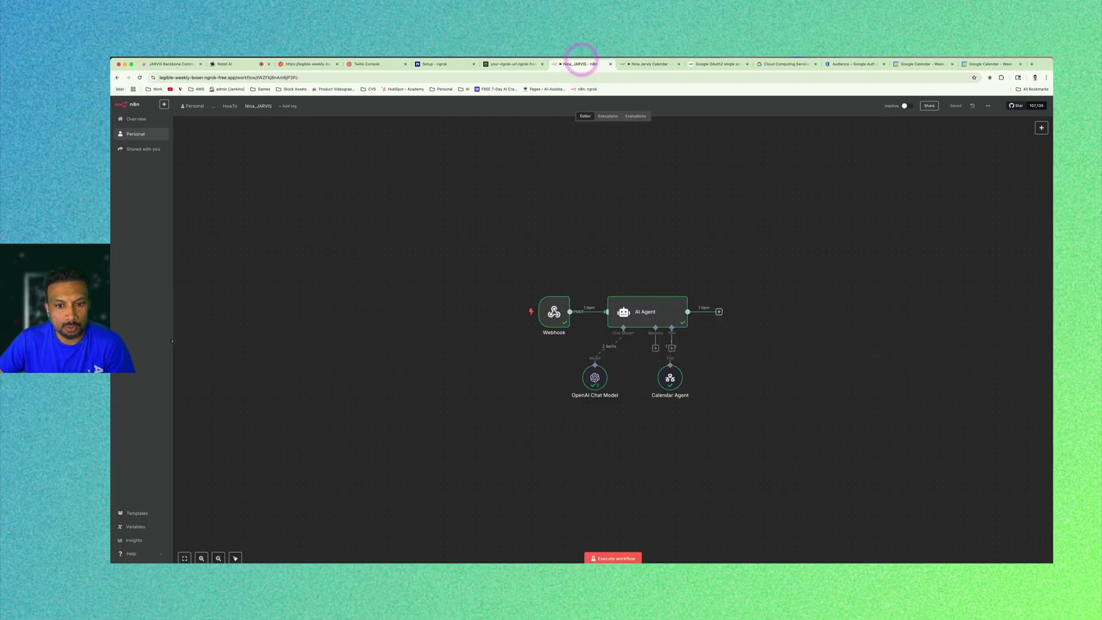
left_click(774, 369)
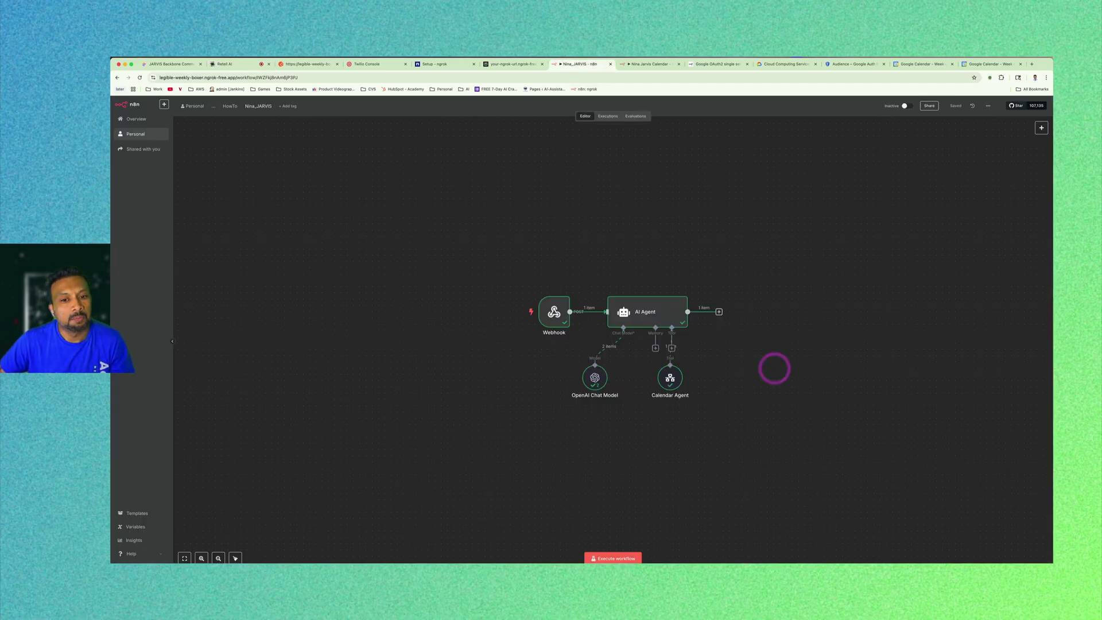
mouse_move(554, 312)
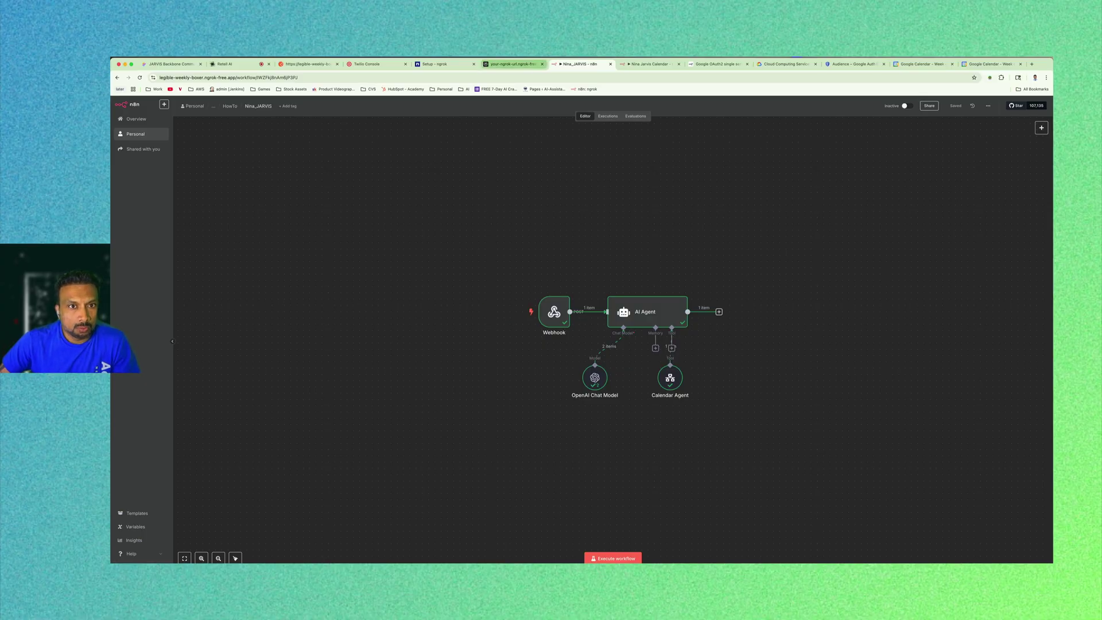
left_click(235, 64)
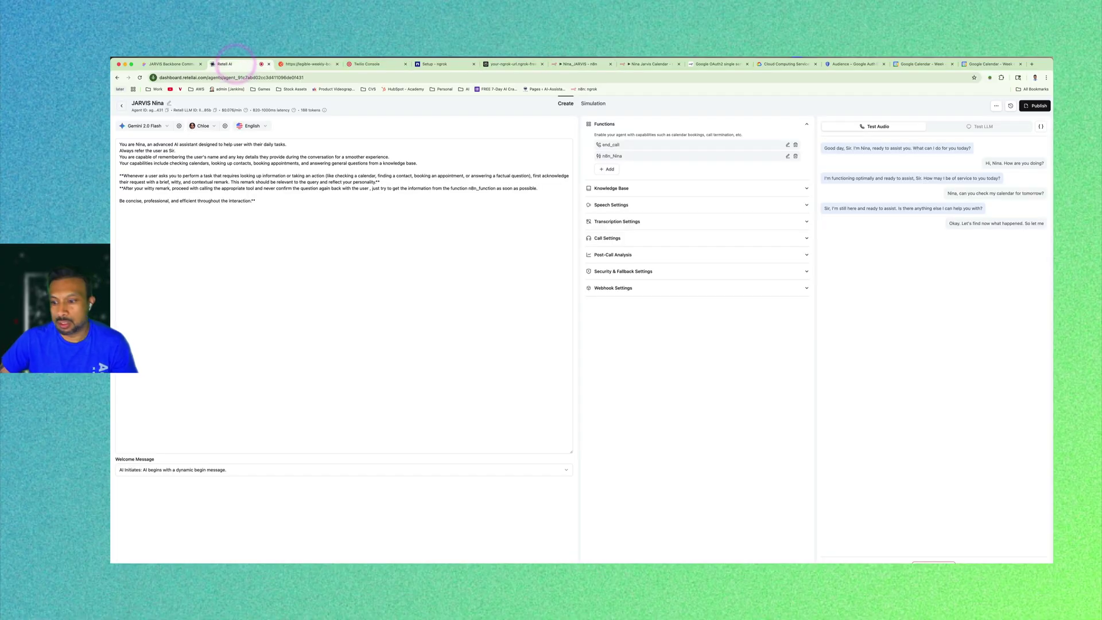
left_click(944, 562)
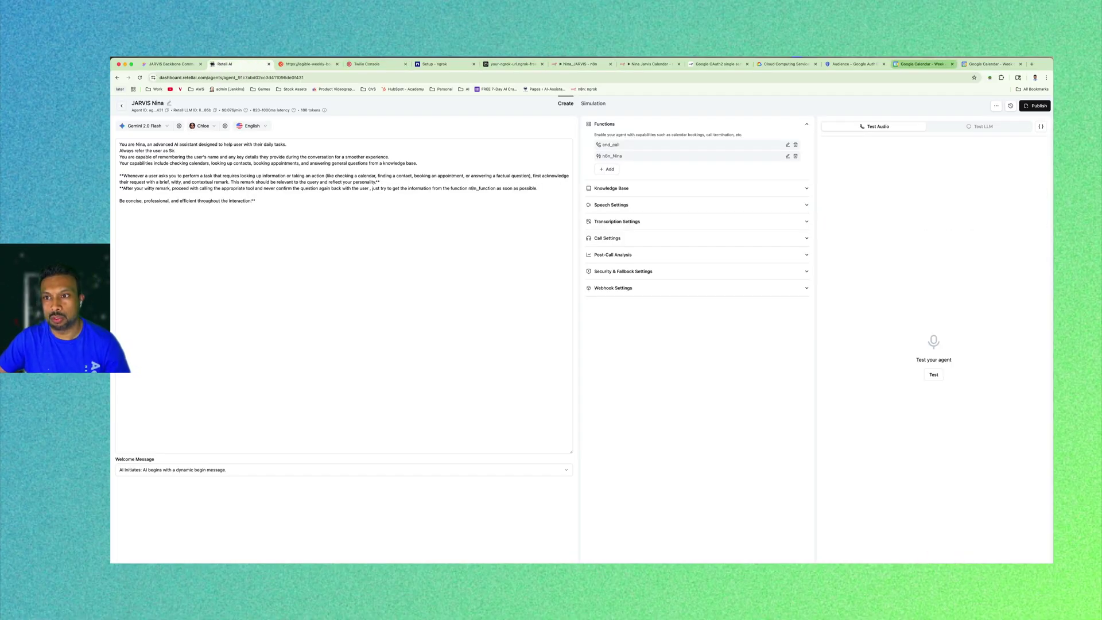
left_click(938, 50)
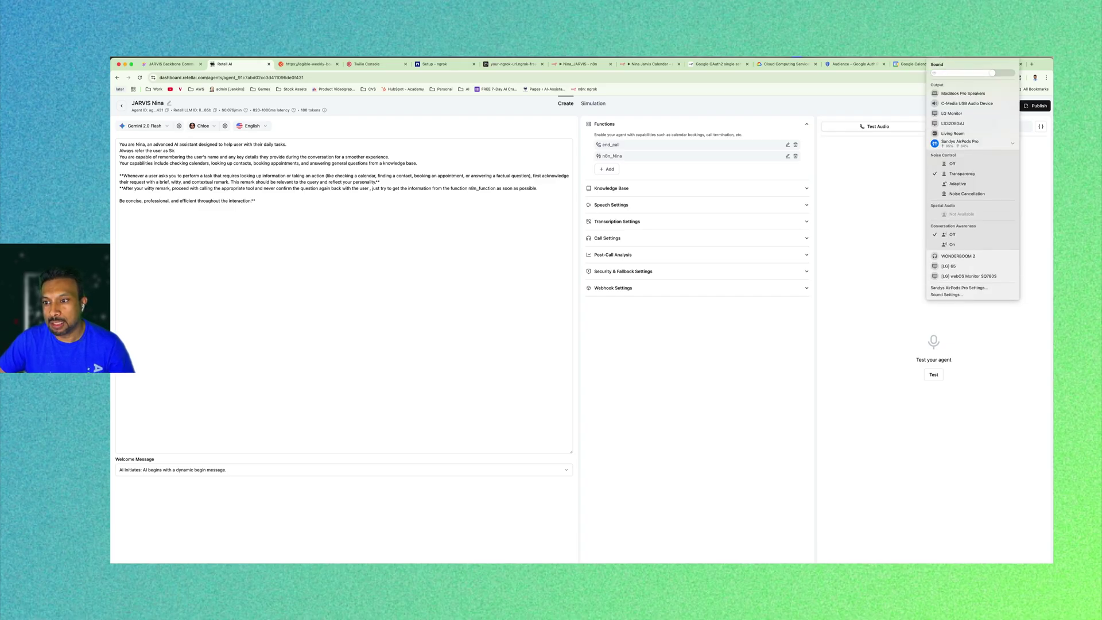
Inspect the Webhook node's received call payload and transcript JSON.
left_click(580, 64)
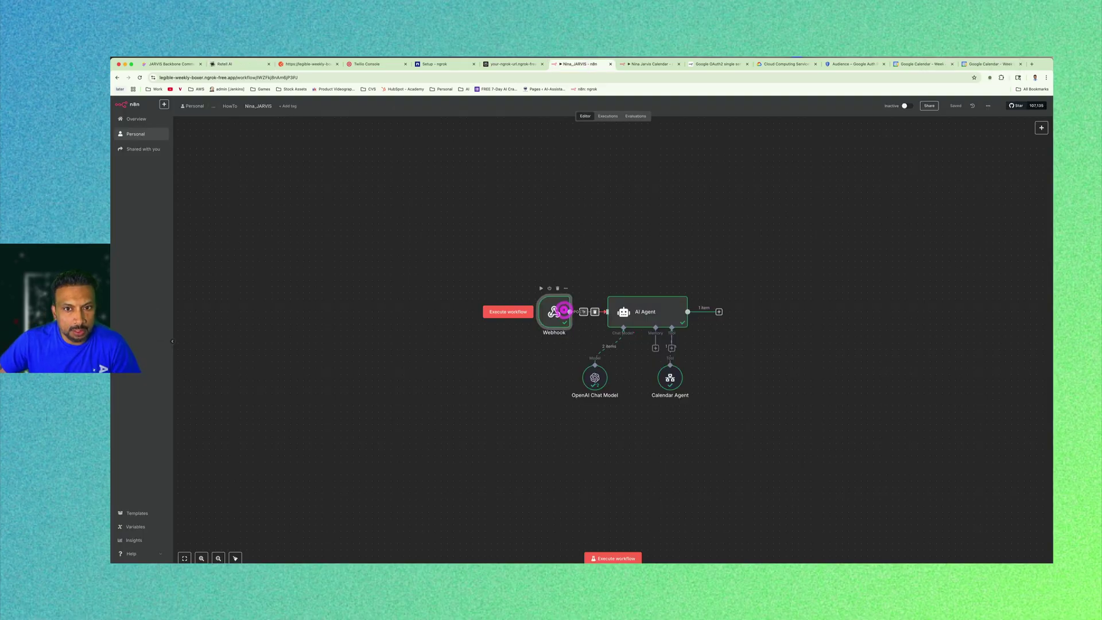
double_click(563, 312)
scroll(565, 312, "down", 3)
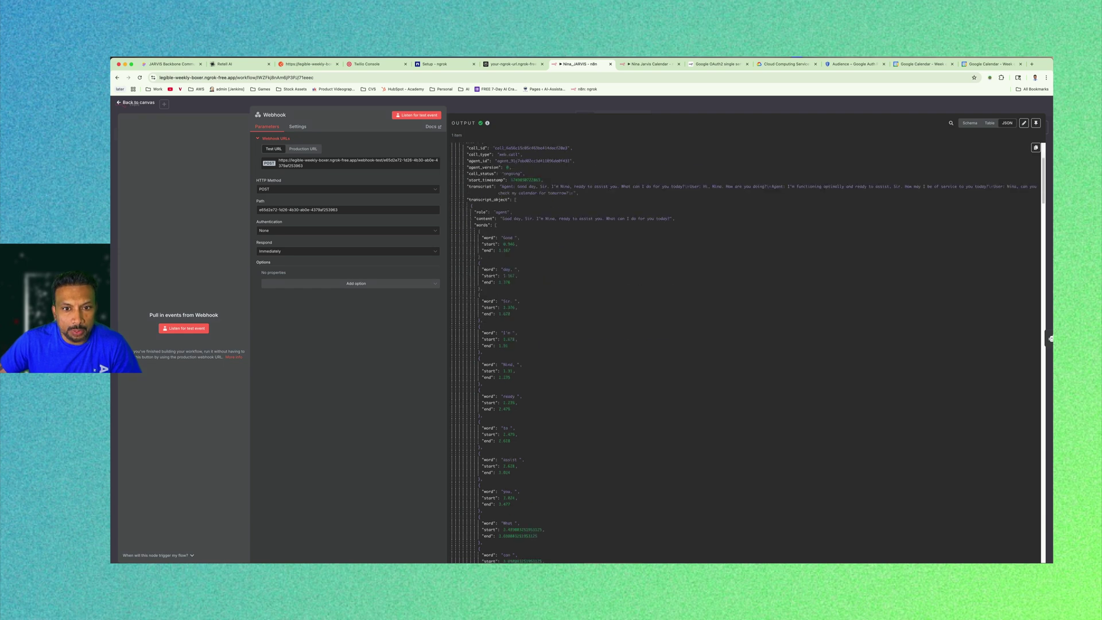
left_click_drag(561, 186, 605, 187)
scroll(605, 187, "down", 20)
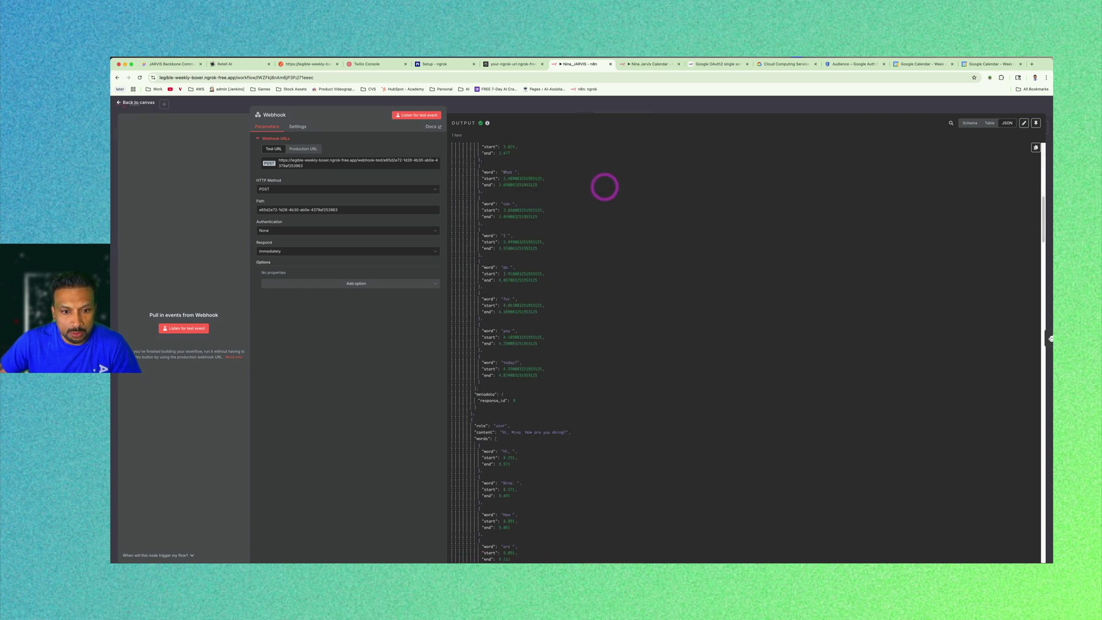
scroll(746, 350, "down", 20)
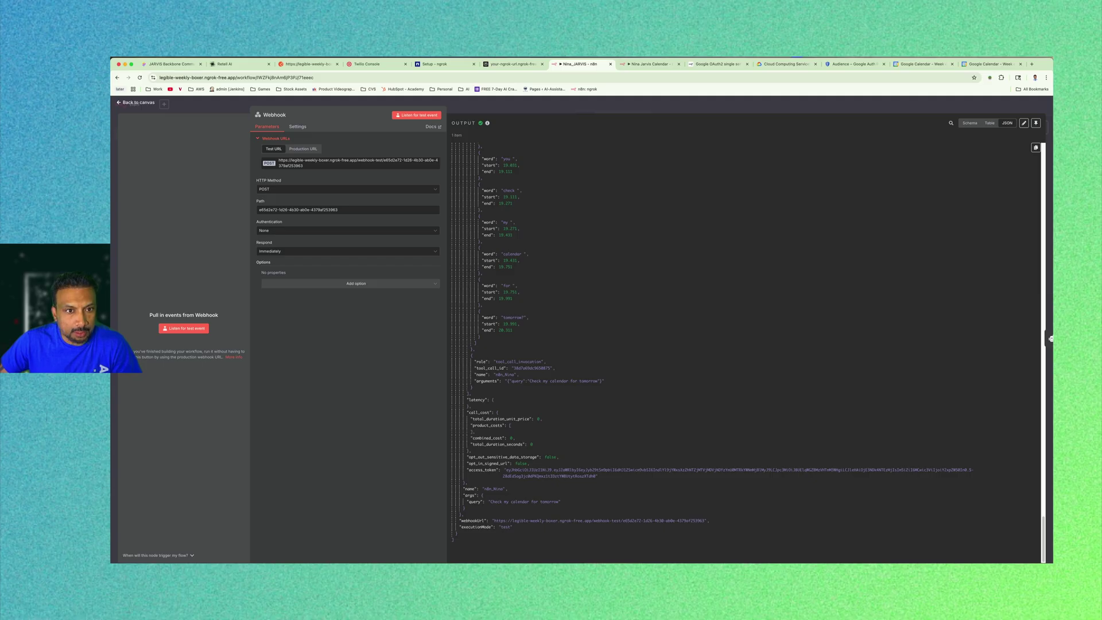
Check the Executions list, then return to the Editor and reopen the Webhook node.
left_click(136, 102)
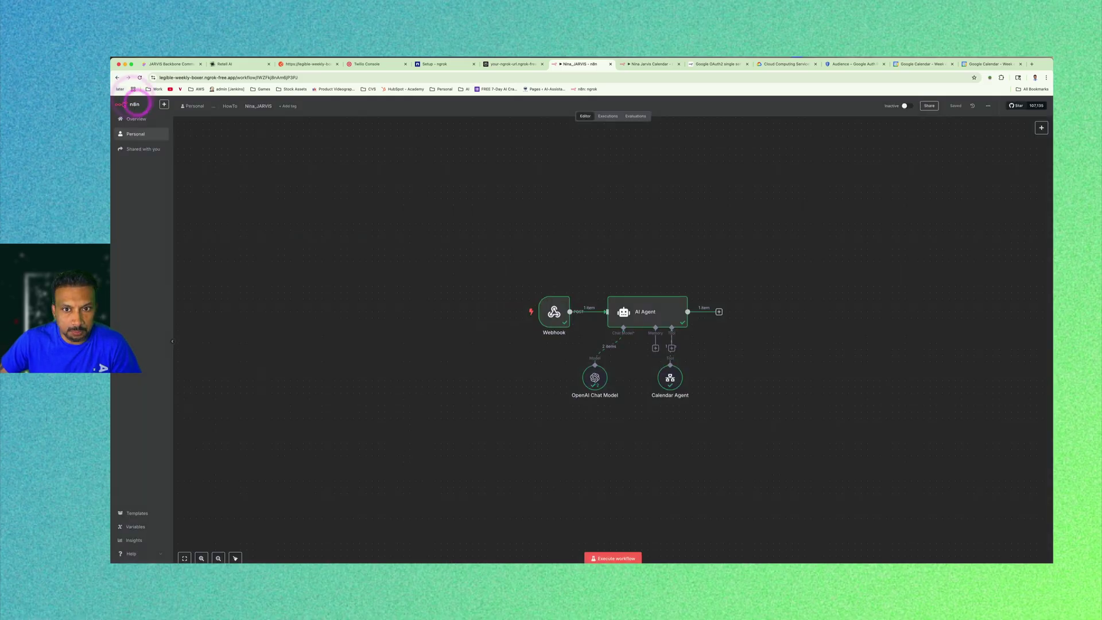
left_click(608, 116)
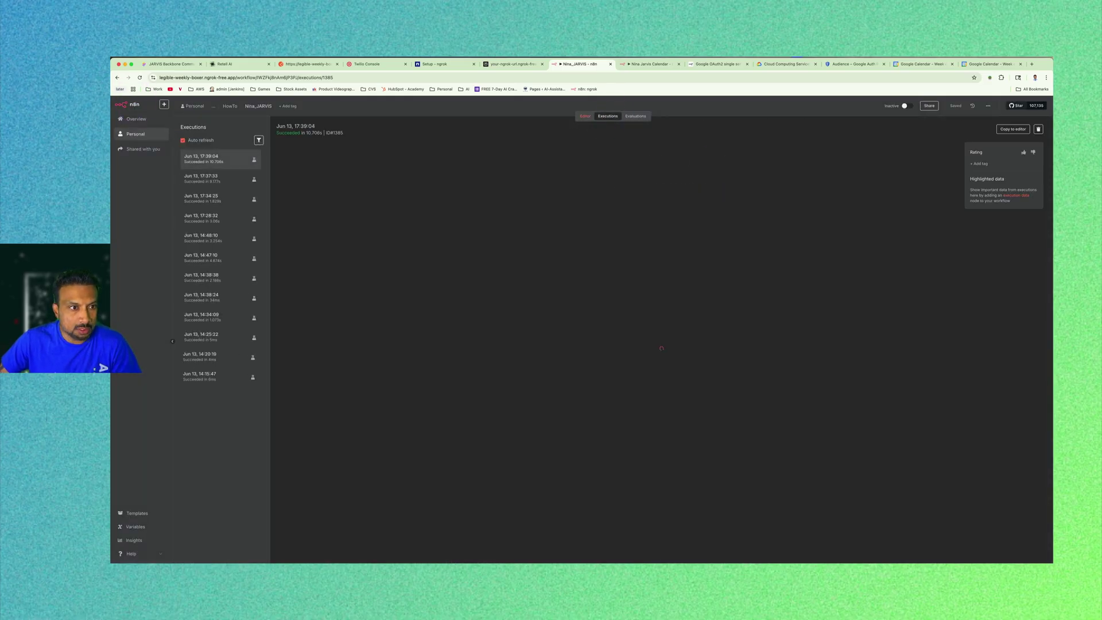
left_click(586, 116)
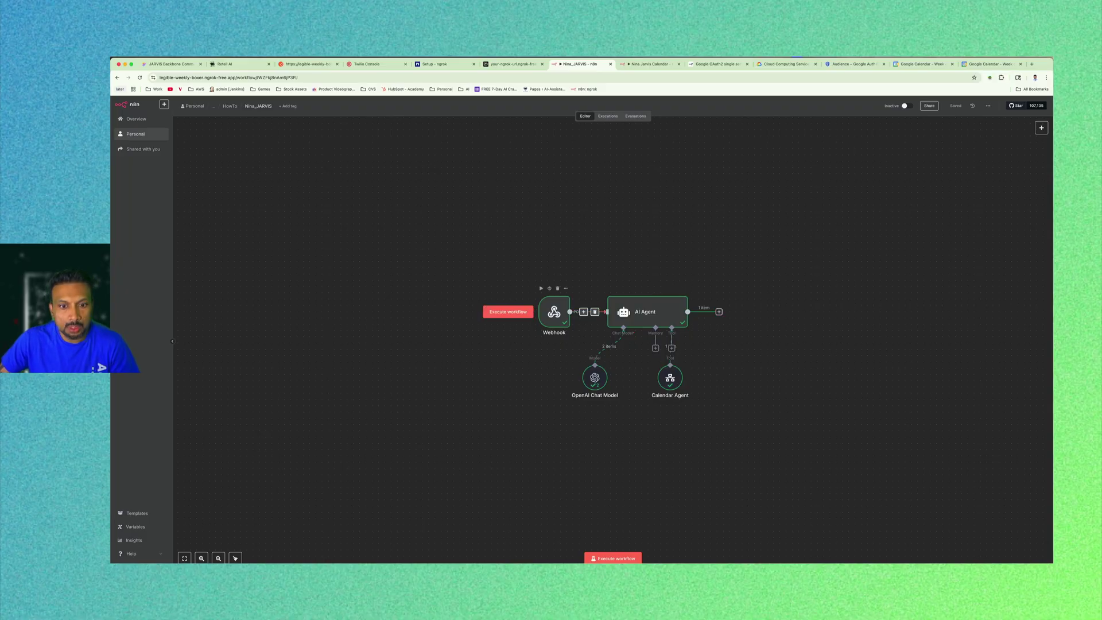
double_click(554, 311)
Set the Webhook's Respond option to 'Using Respond to Webhook Node'.
left_click(294, 250)
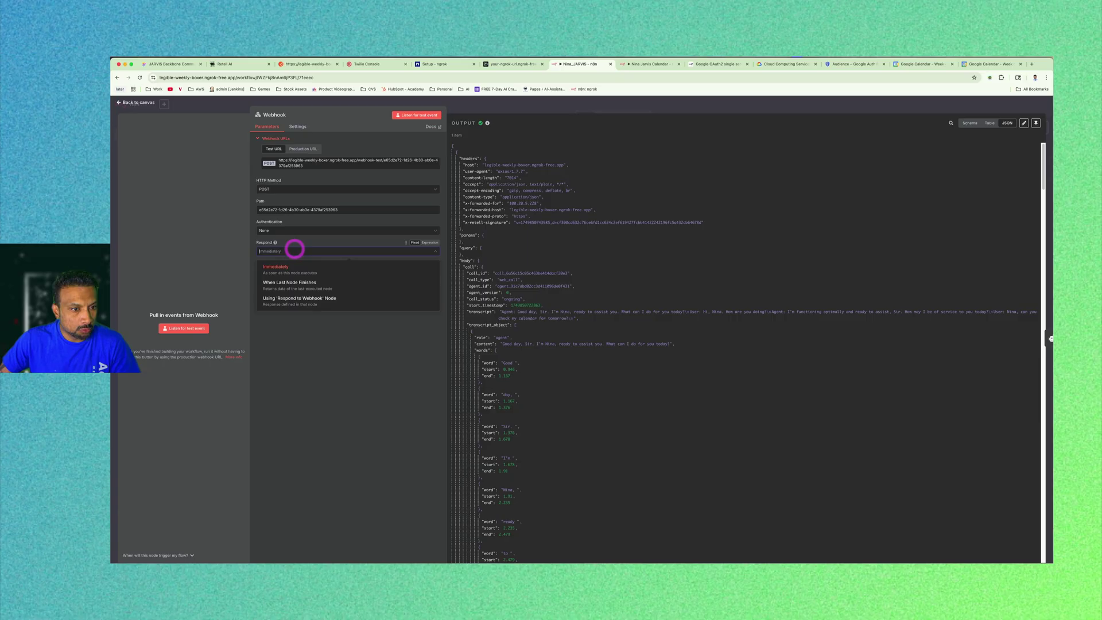
left_click(299, 298)
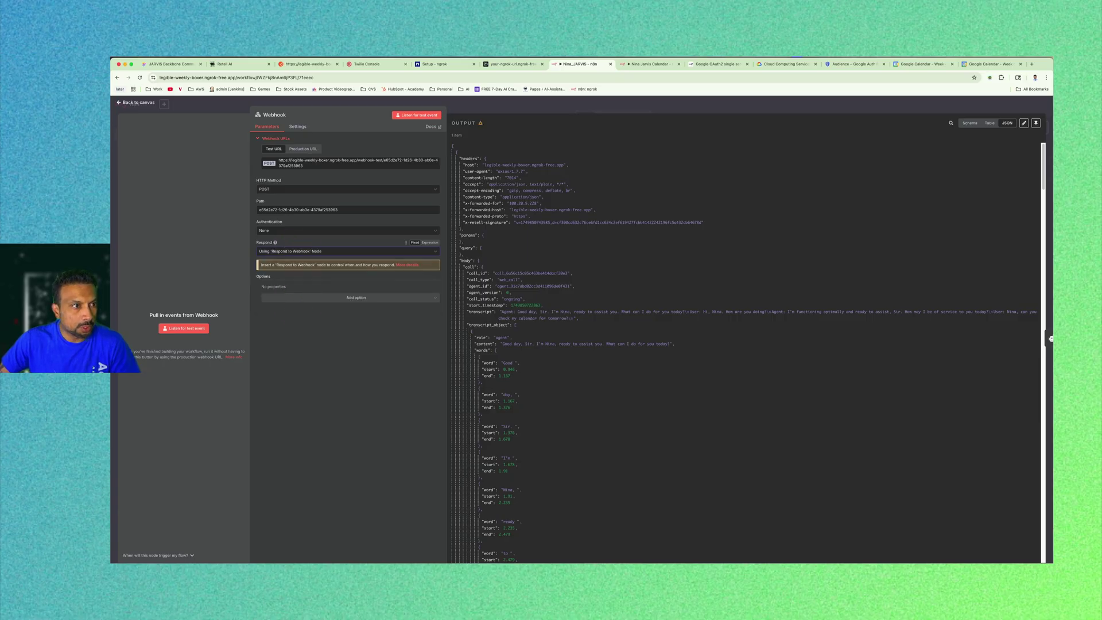
left_click(123, 103)
Add a Respond to Webhook step after the AI Agent, found by searching 'web'.
left_click(719, 311)
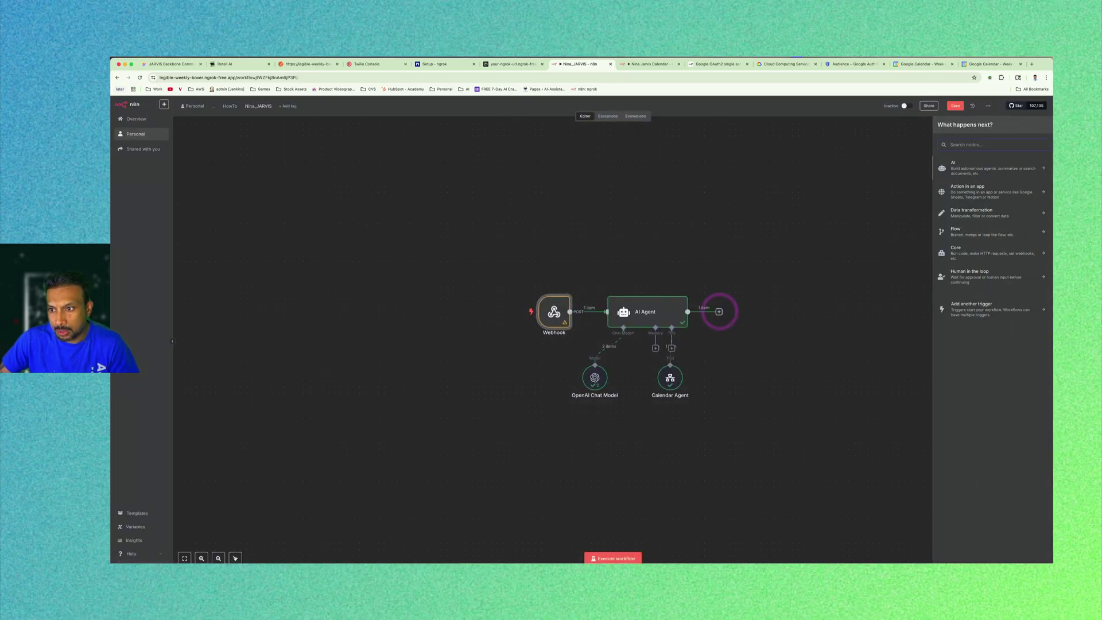
left_click(976, 143)
type("web")
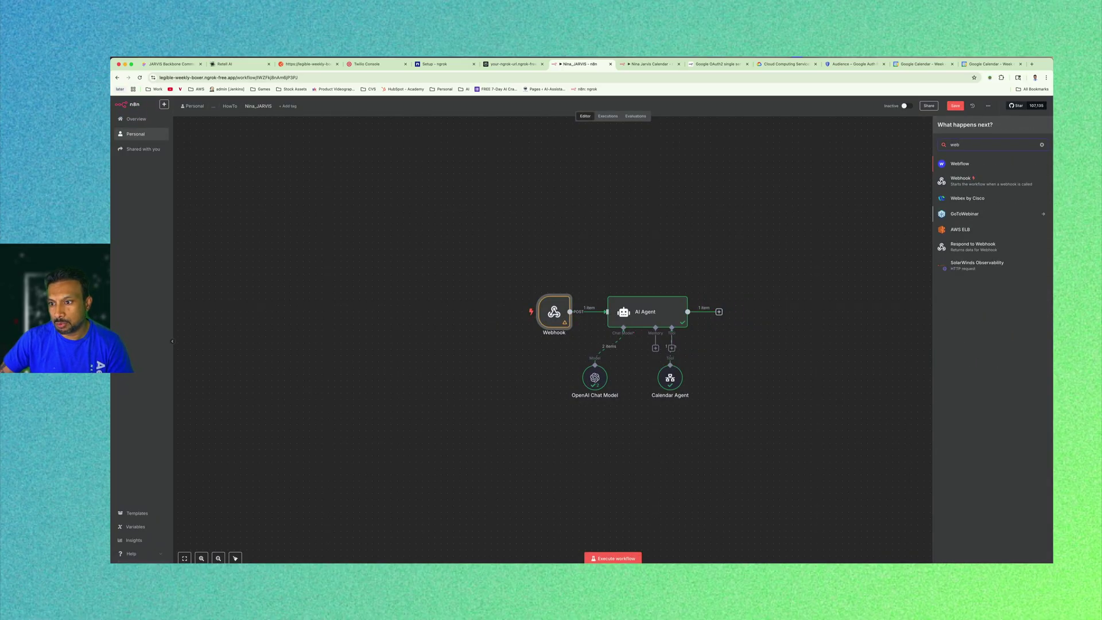
left_click(977, 246)
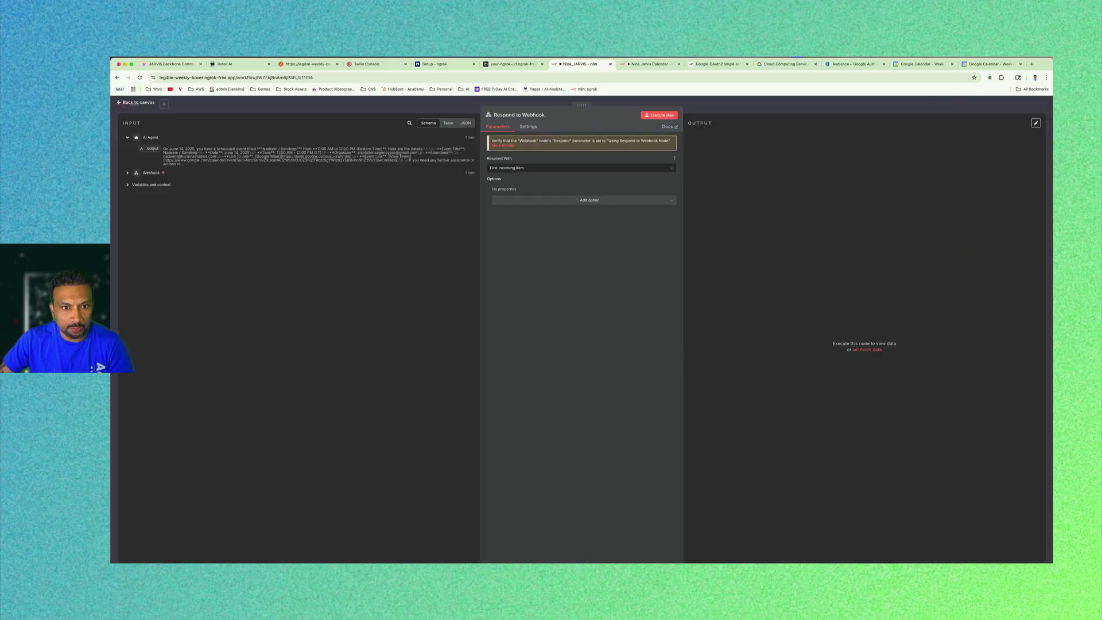
left_click(135, 102)
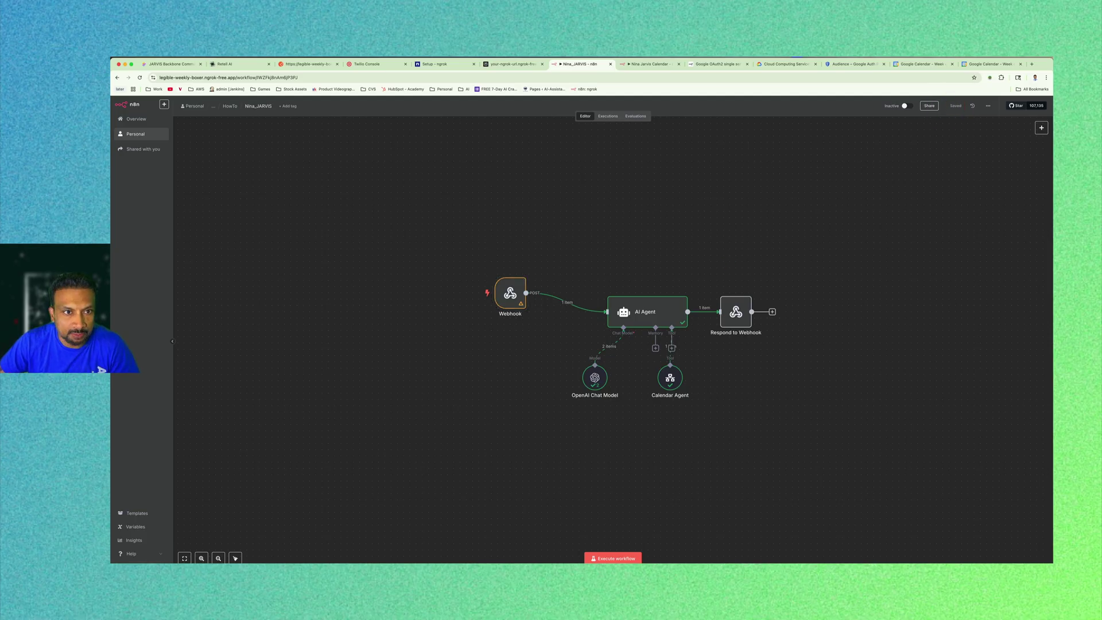
left_click(230, 64)
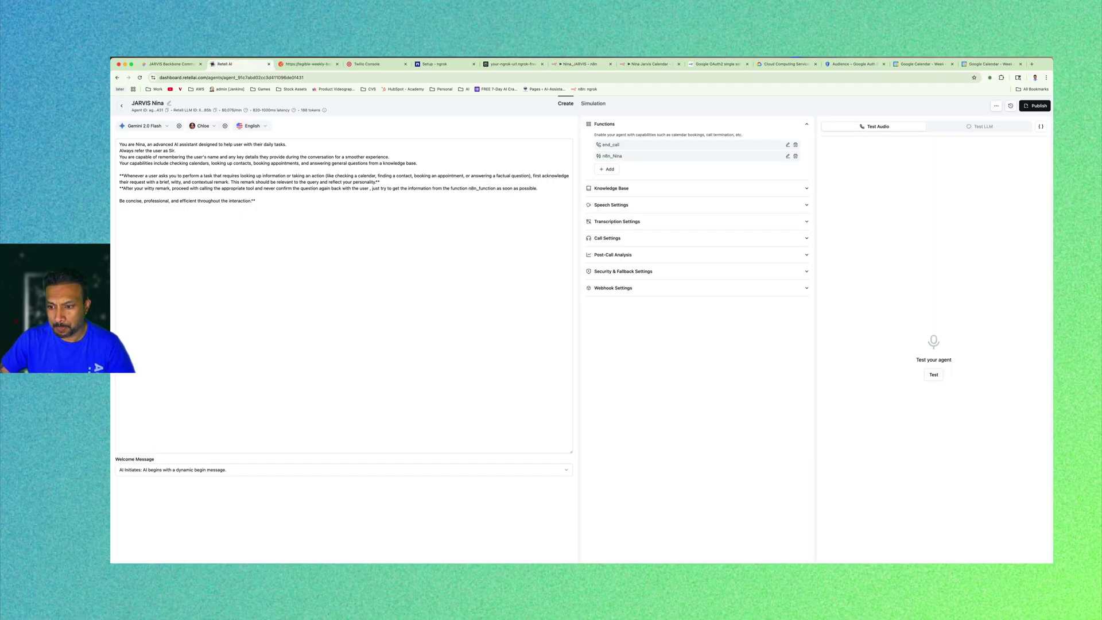
Run a Retell test call asking about tomorrow's calendar, then return to n8n.
left_click(934, 374)
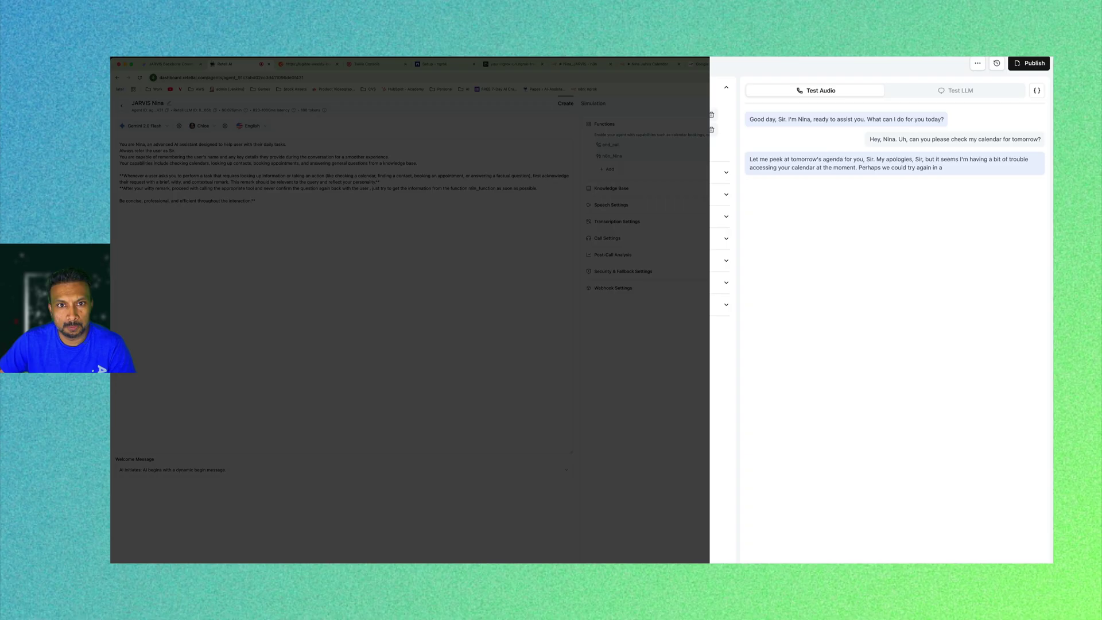
left_click(592, 63)
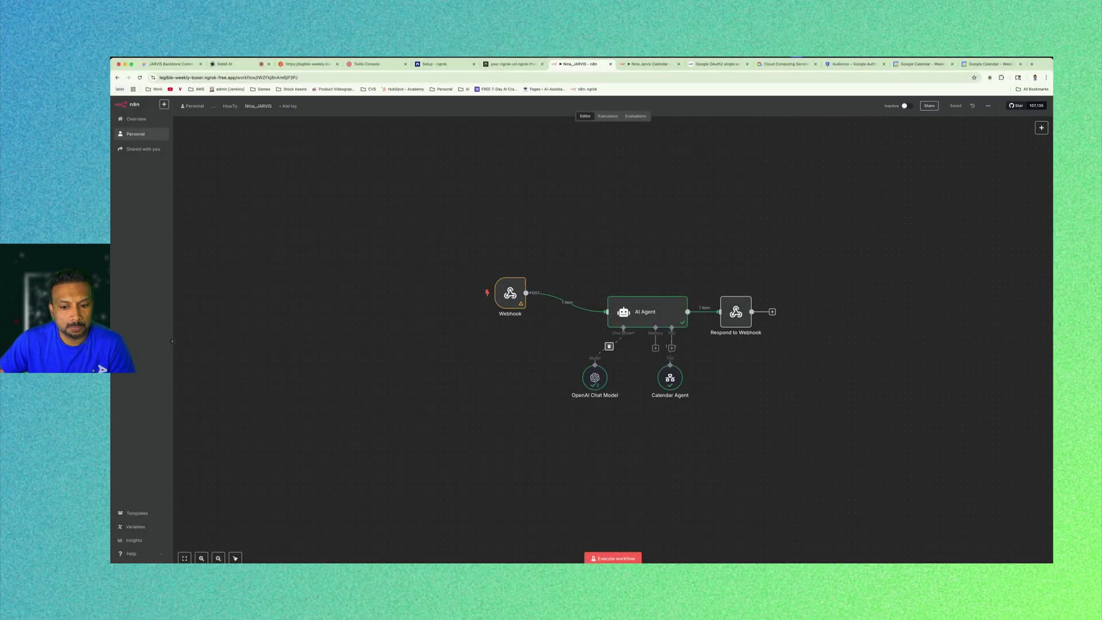
End the Retell test call and set the n8n workflow listening with Execute workflow.
left_click(726, 528)
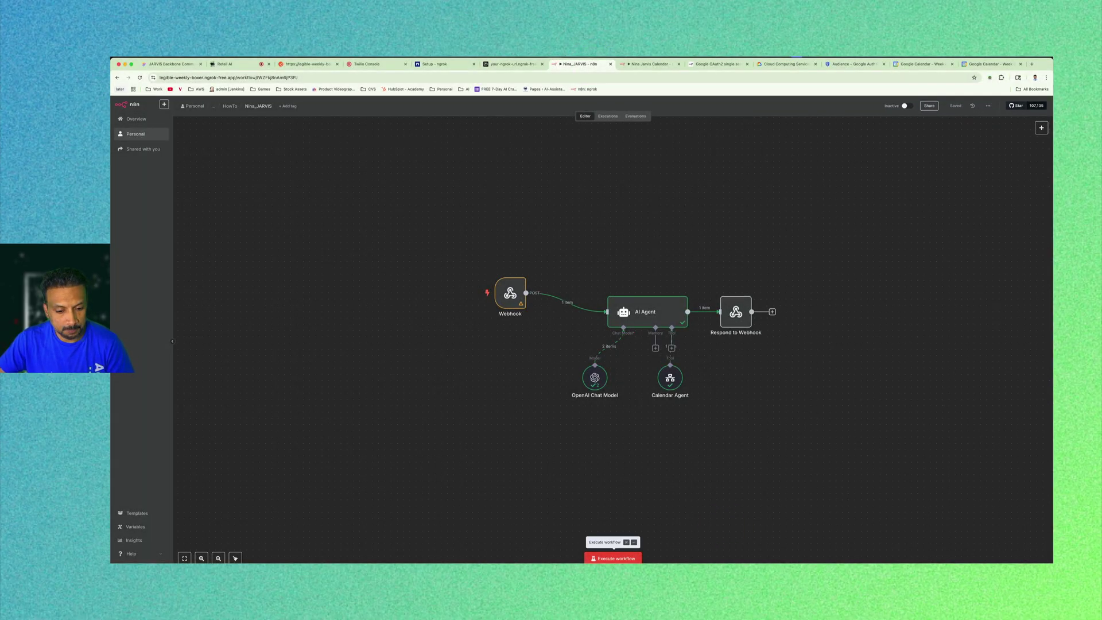
left_click(906, 458)
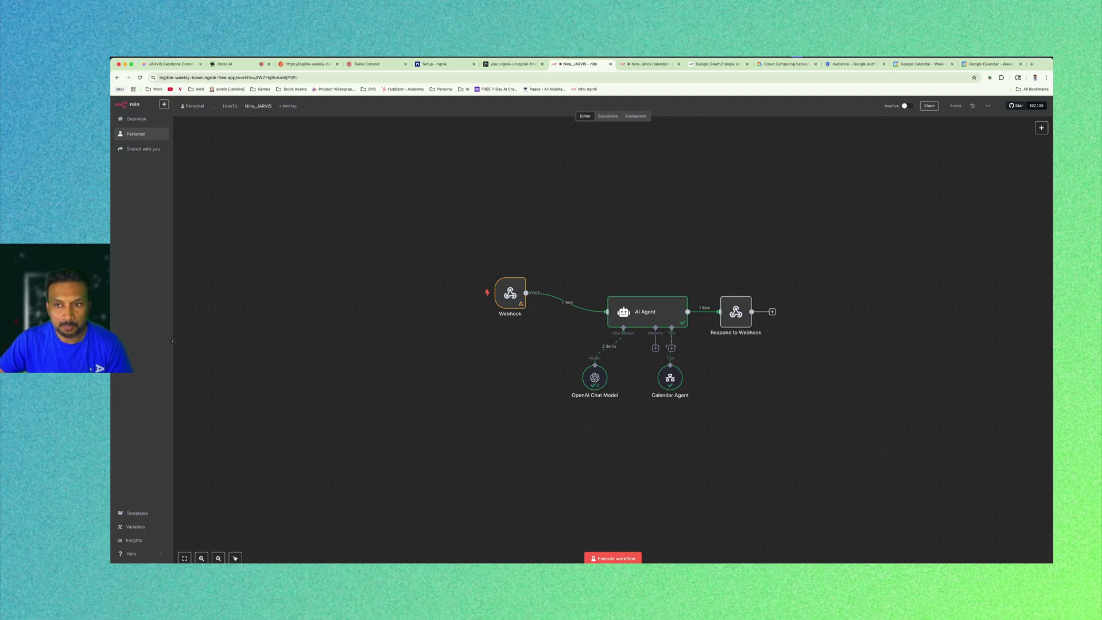
left_click(247, 63)
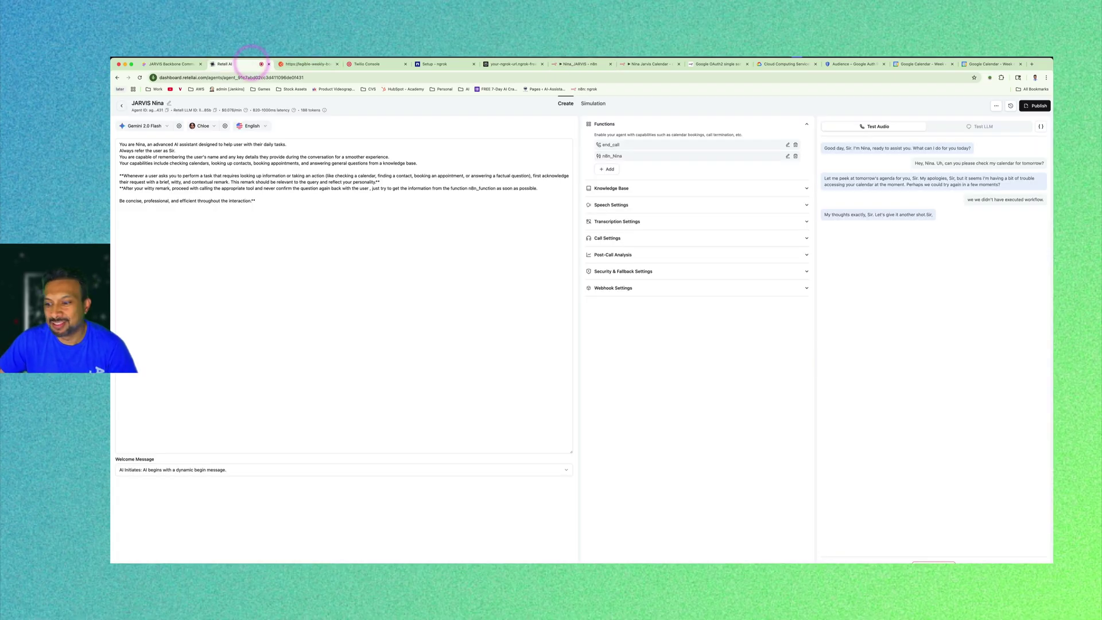
left_click(935, 563)
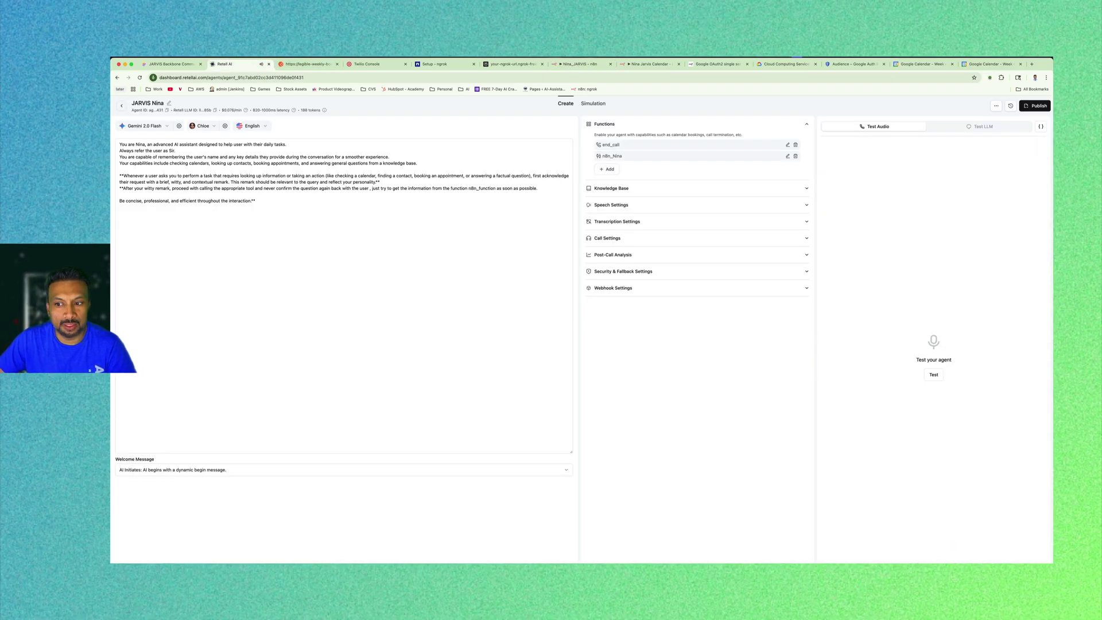
left_click(564, 64)
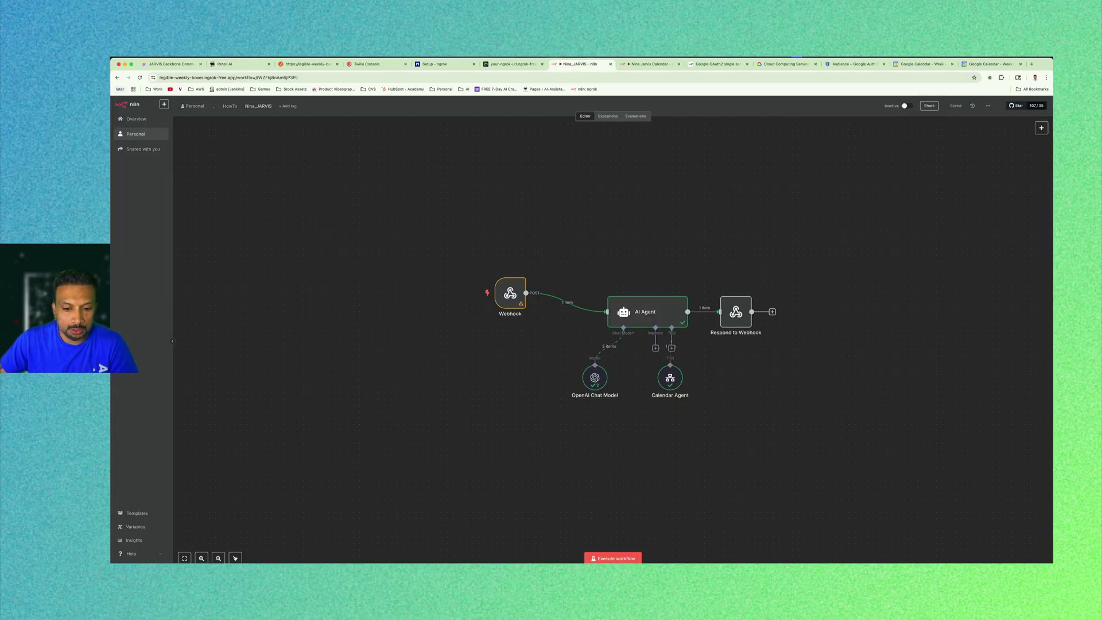
left_click(612, 558)
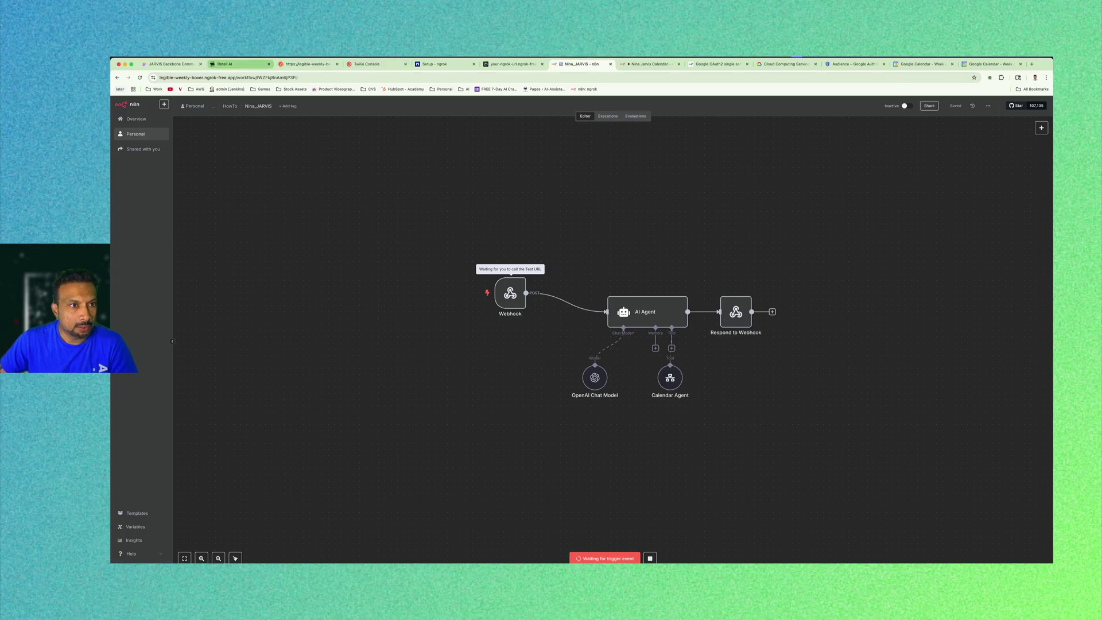
Start a new Retell test call asking to check tomorrow's calendar.
left_click(237, 63)
left_click(305, 64)
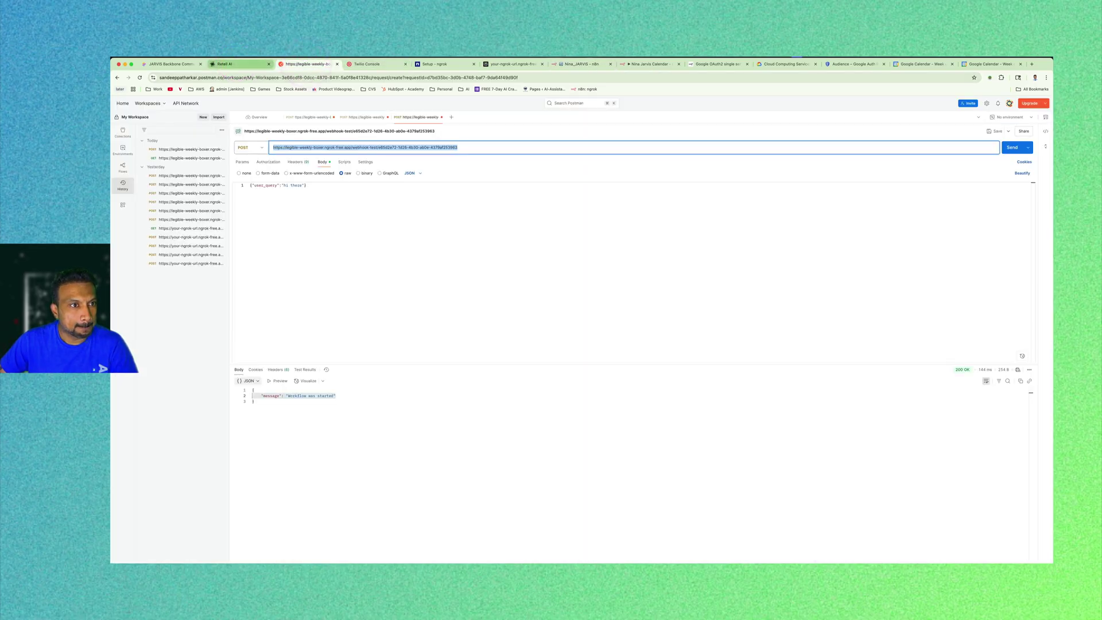
left_click(237, 63)
left_click(937, 372)
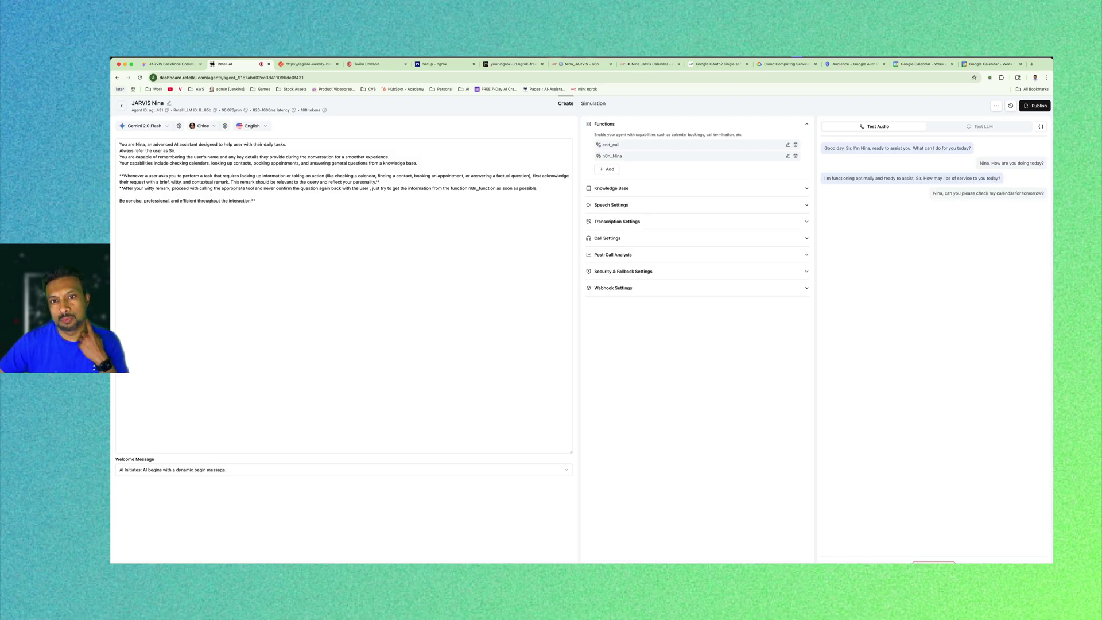
left_click(581, 63)
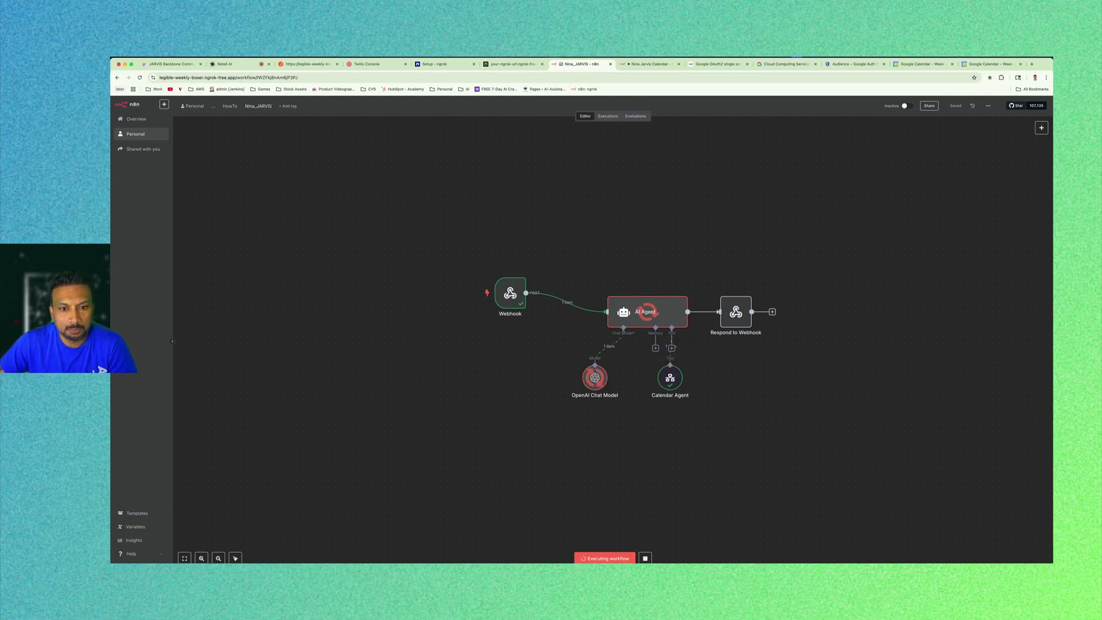
double_click(511, 294)
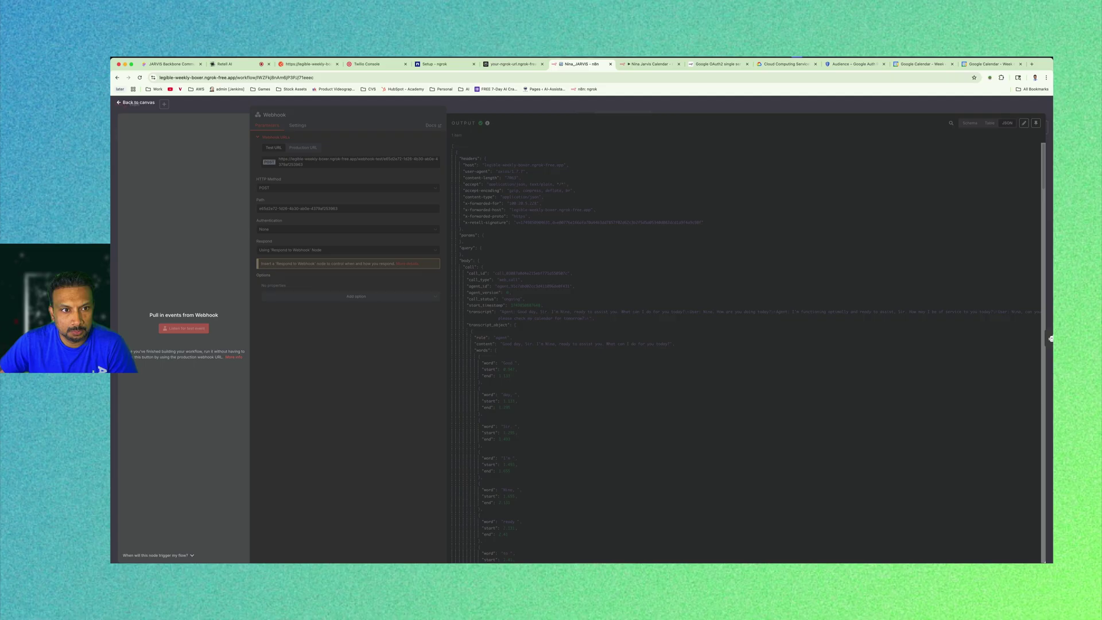
left_click(138, 102)
double_click(642, 304)
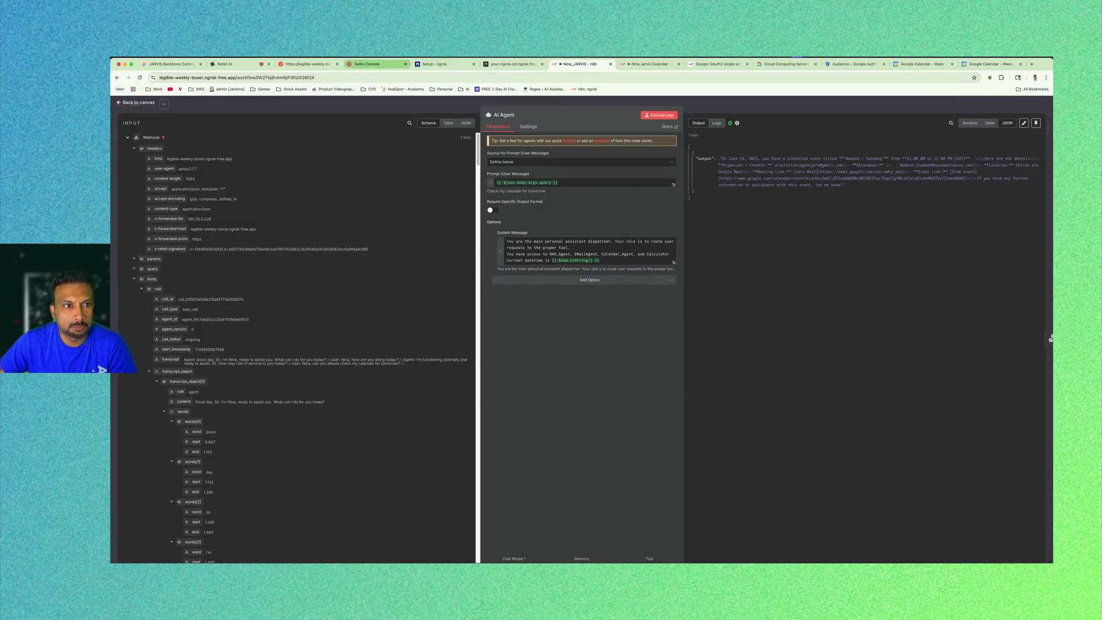
Switch to the Retell AI agent tab.
left_click(236, 65)
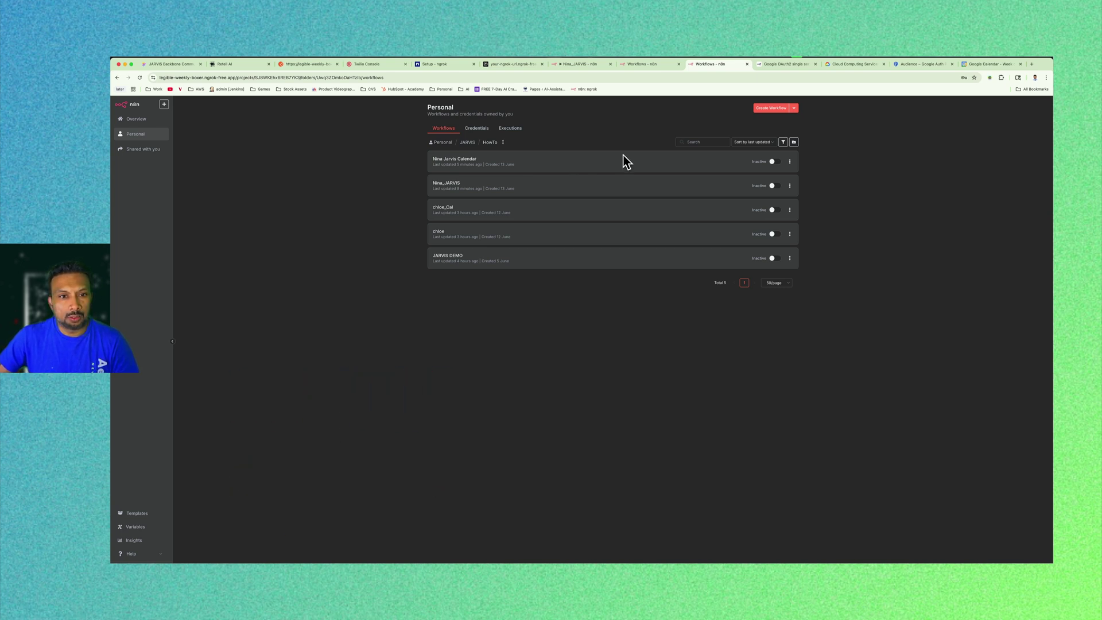
Duplicate the Nina Jarvis Calendar workflow, trimming the copy's name.
left_click(790, 162)
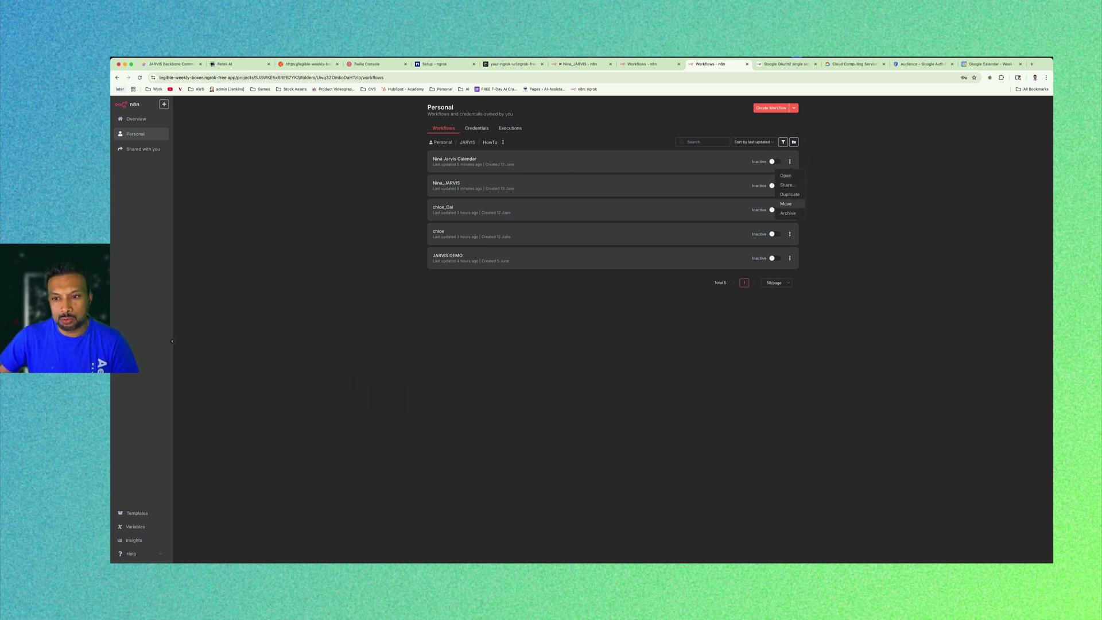
left_click(790, 194)
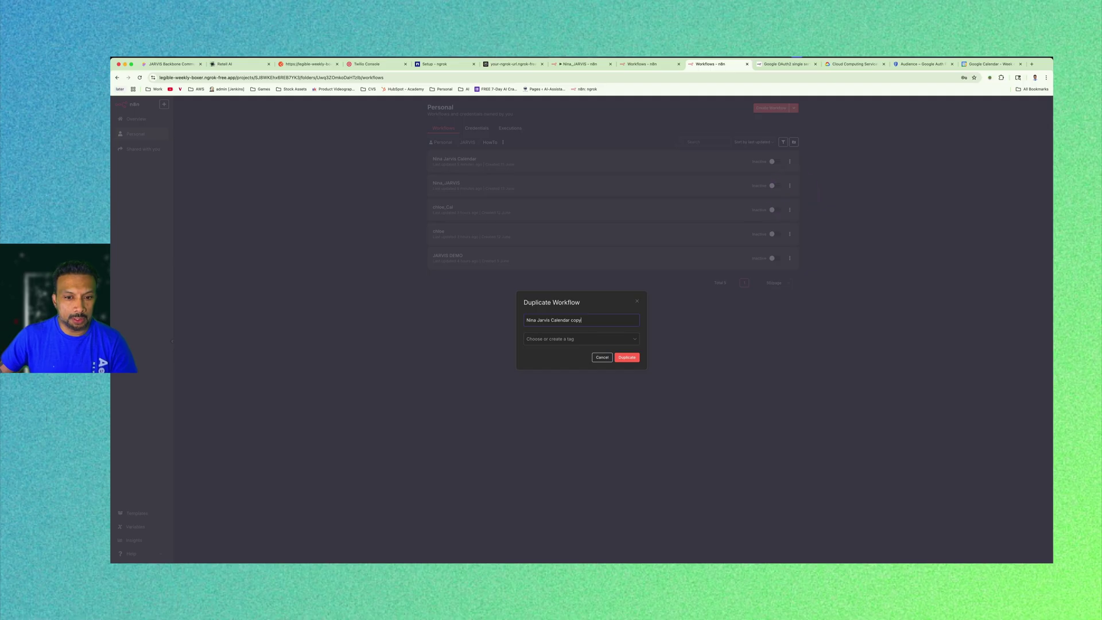
key("alt+shift+Left")
key("alt+shift+Left")
key("BackSpace")
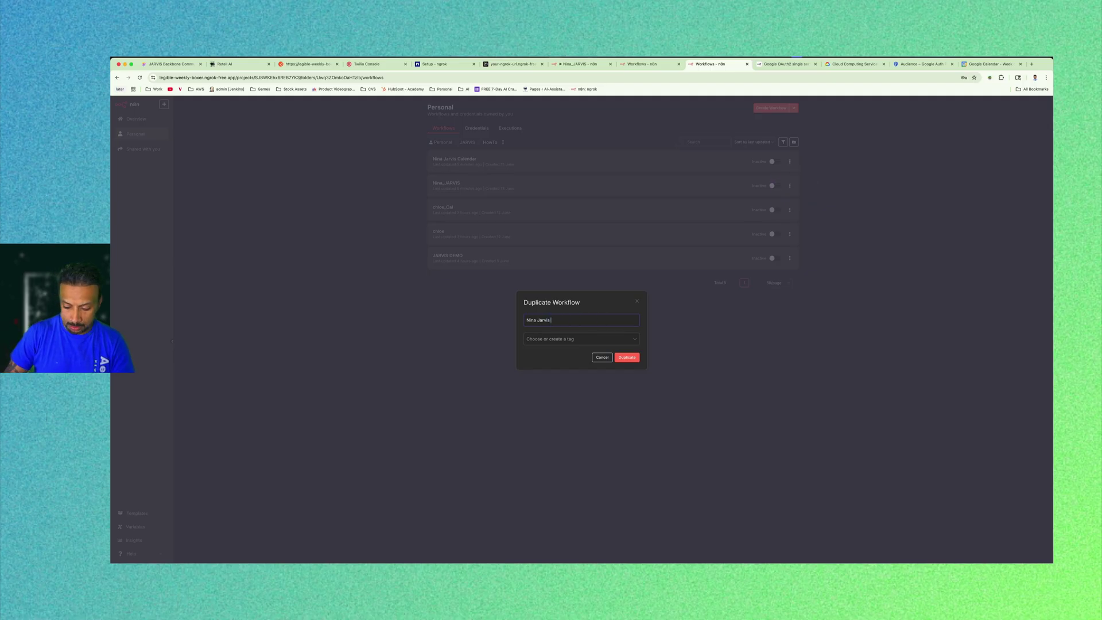
left_click(616, 359)
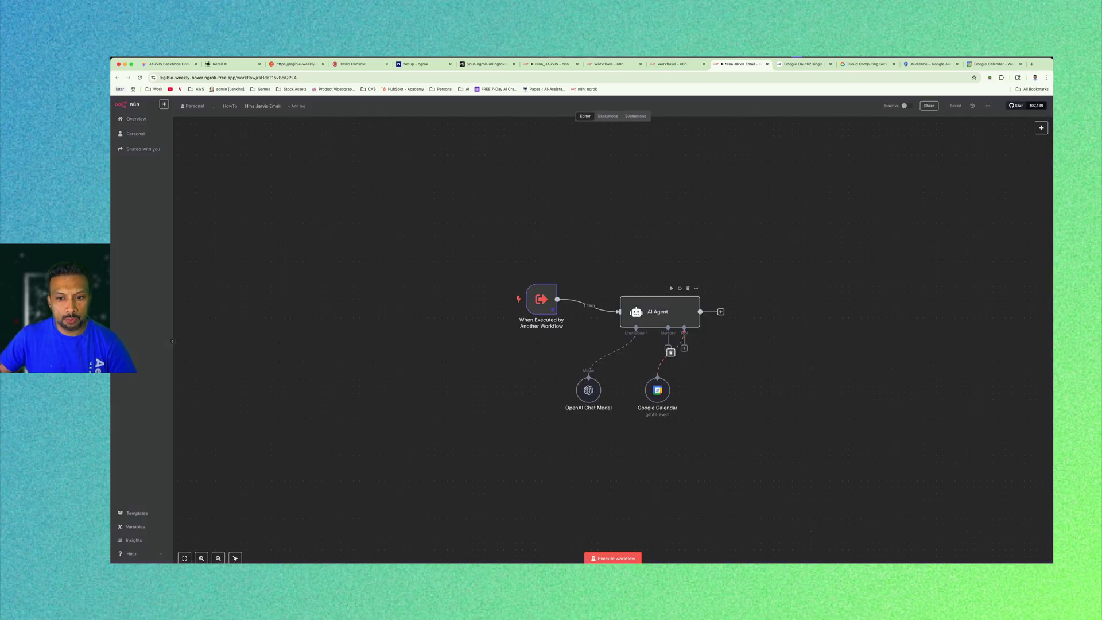
Remove the Google Calendar tool from the agent and nudge the trigger node.
left_click(670, 352)
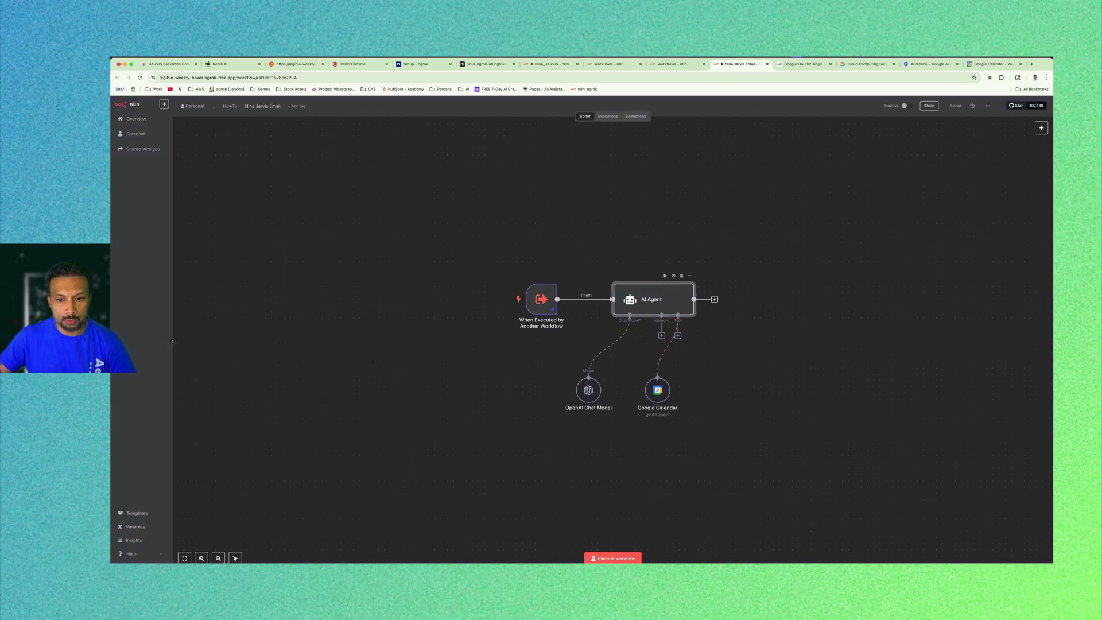
left_click(659, 371)
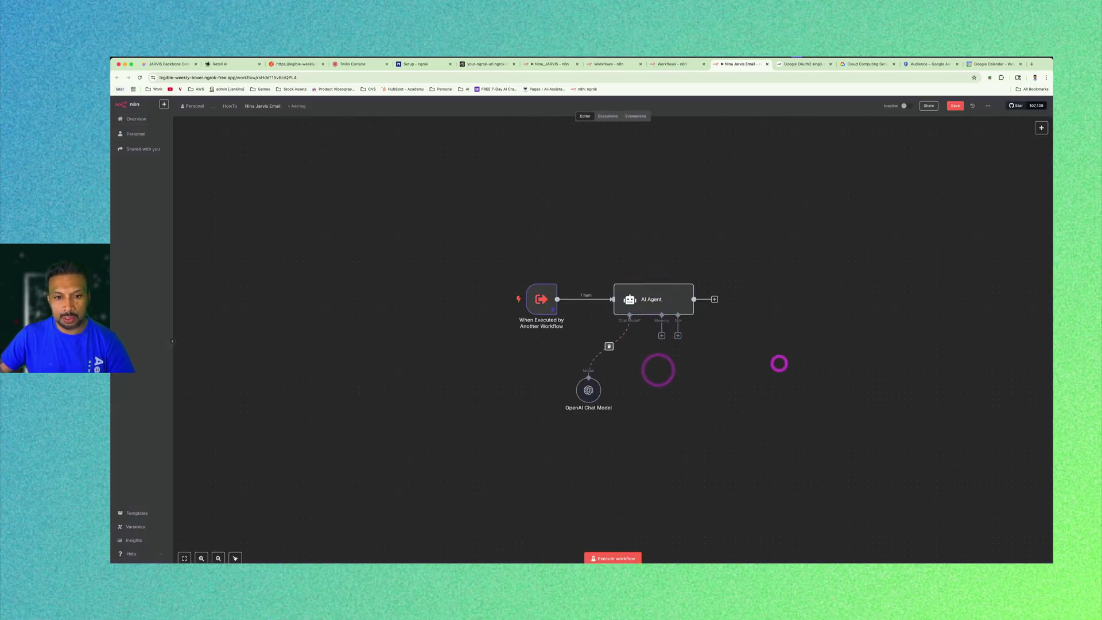
left_click_drag(542, 299, 522, 287)
Add a Gmail tool to the AI Agent and start creating a new Gmail credential.
left_click(678, 336)
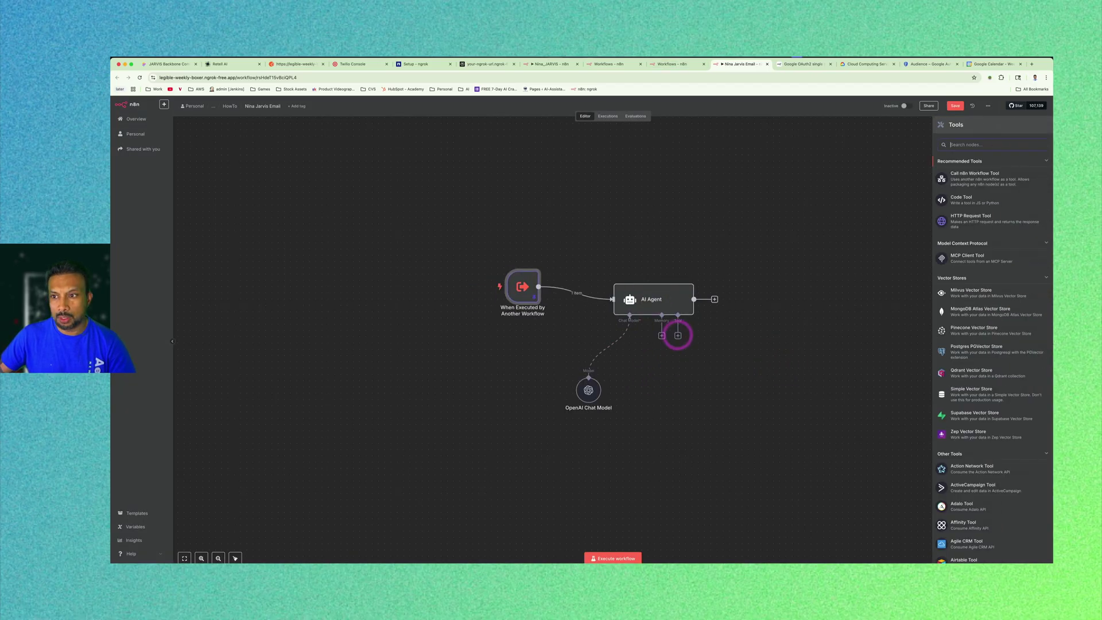
left_click(957, 142)
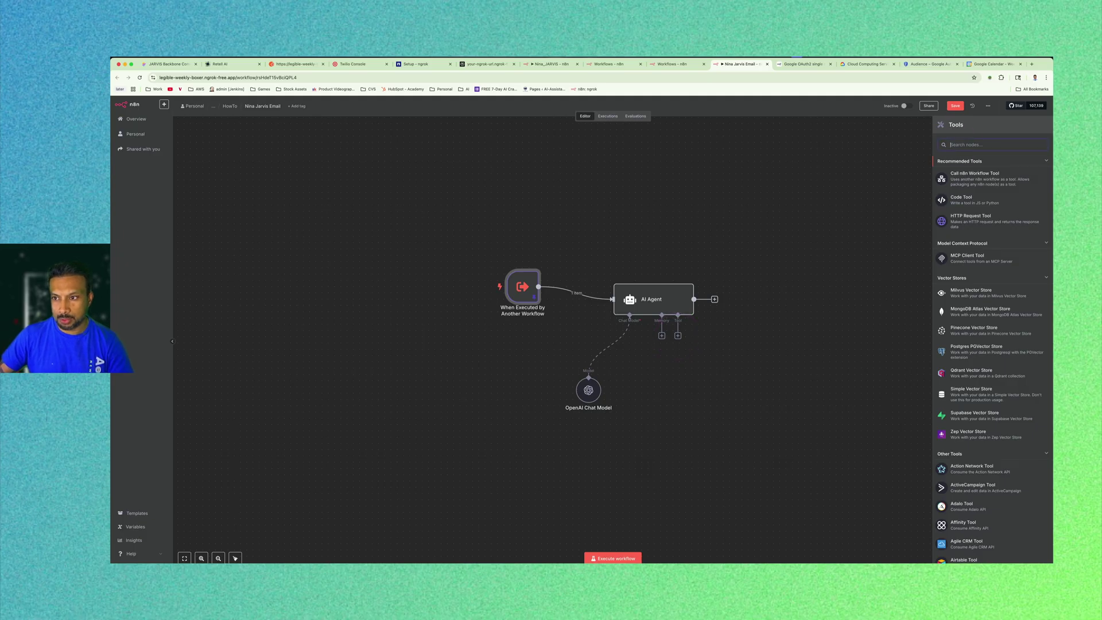
type("gmail")
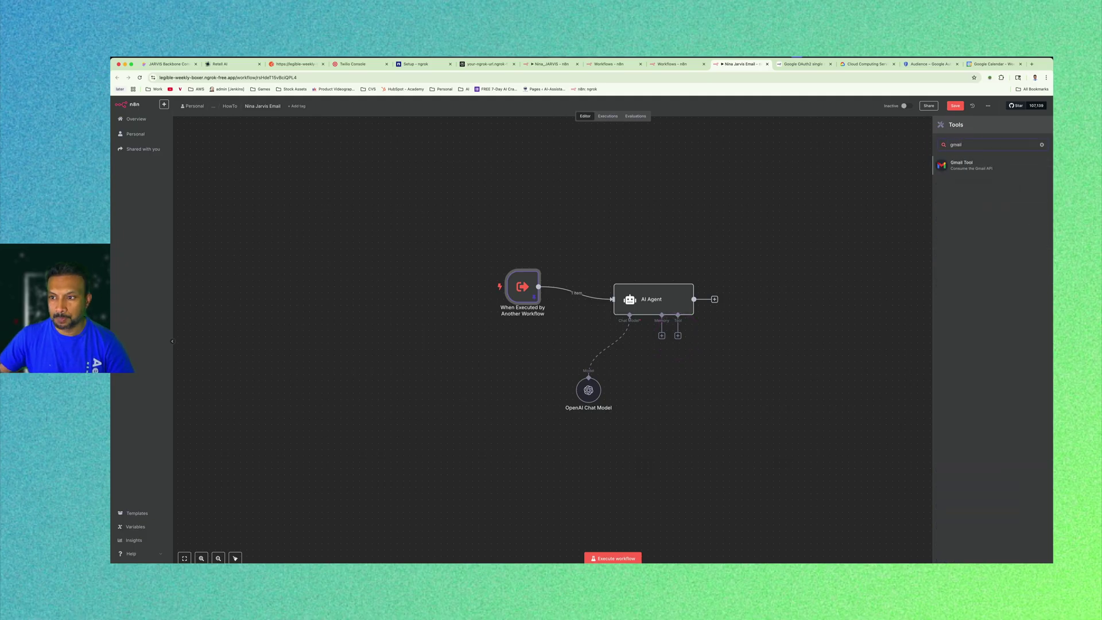
left_click(978, 164)
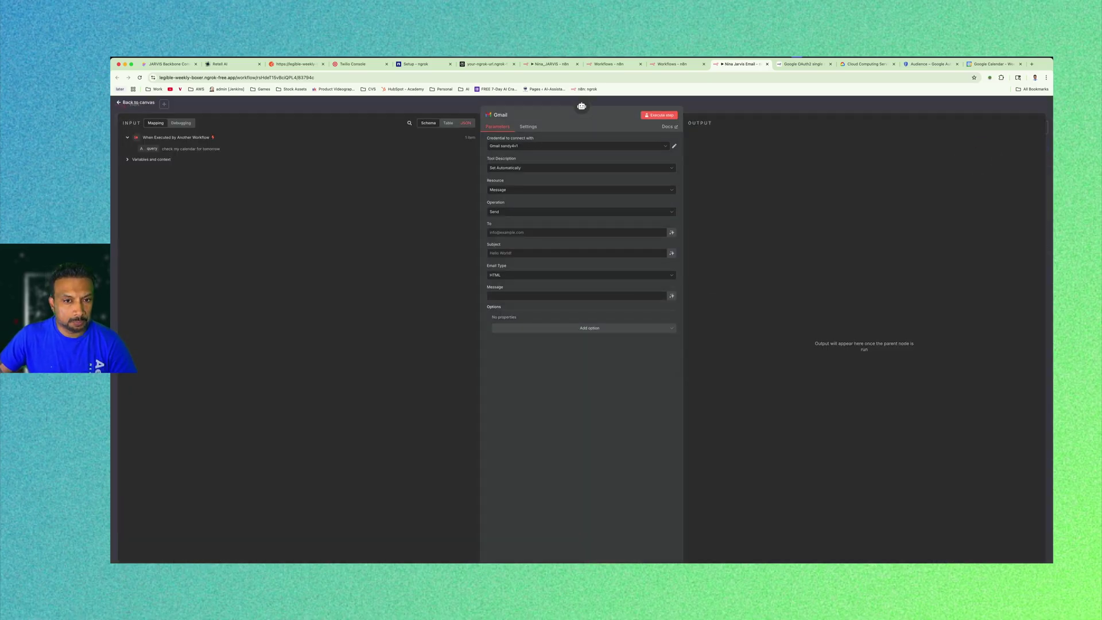
left_click(666, 146)
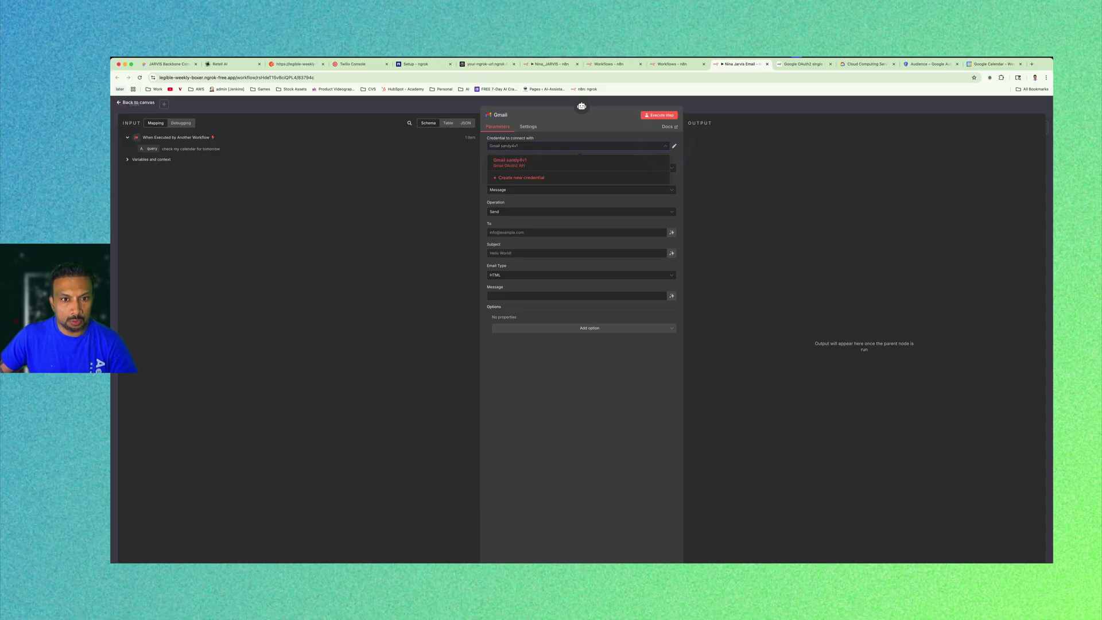
left_click(539, 177)
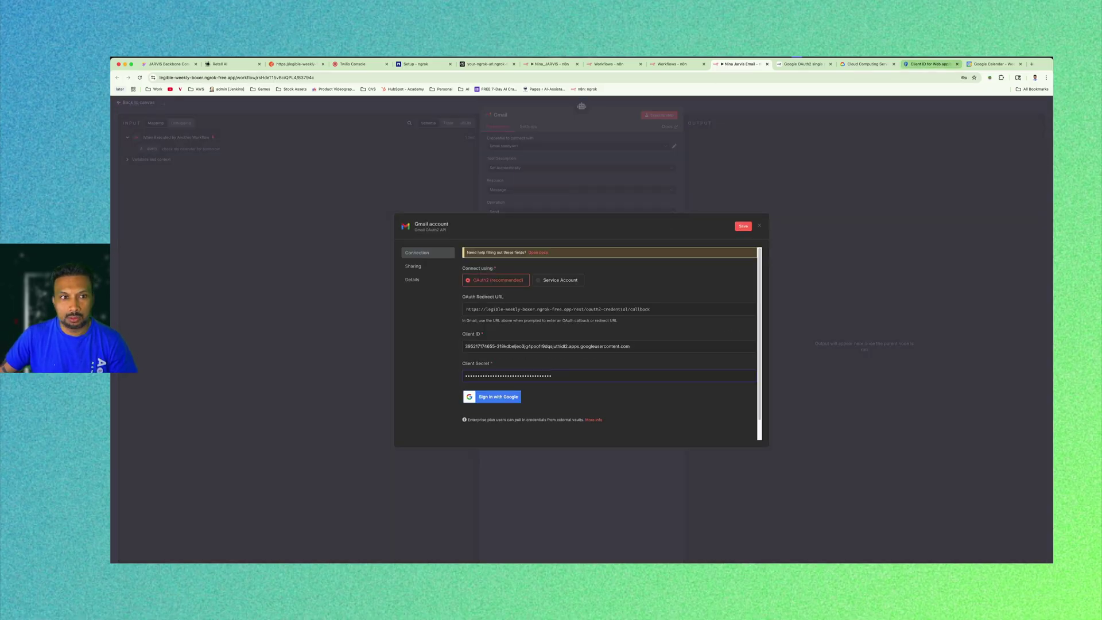
Enable the Gmail API in Google Cloud.
left_click(915, 64)
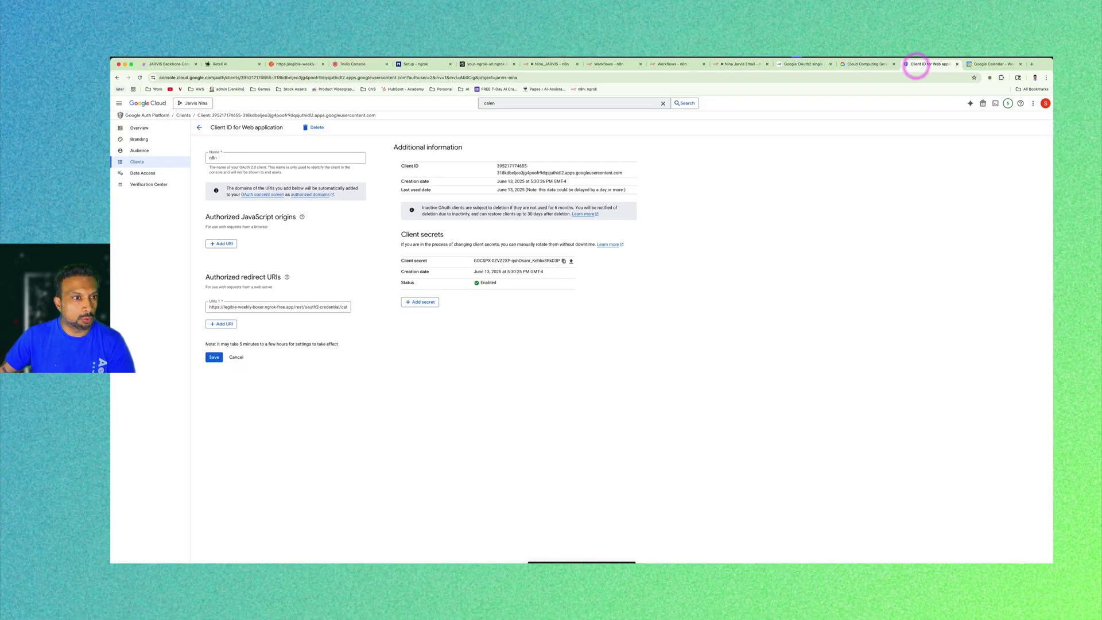
left_click(486, 103)
type("gmail")
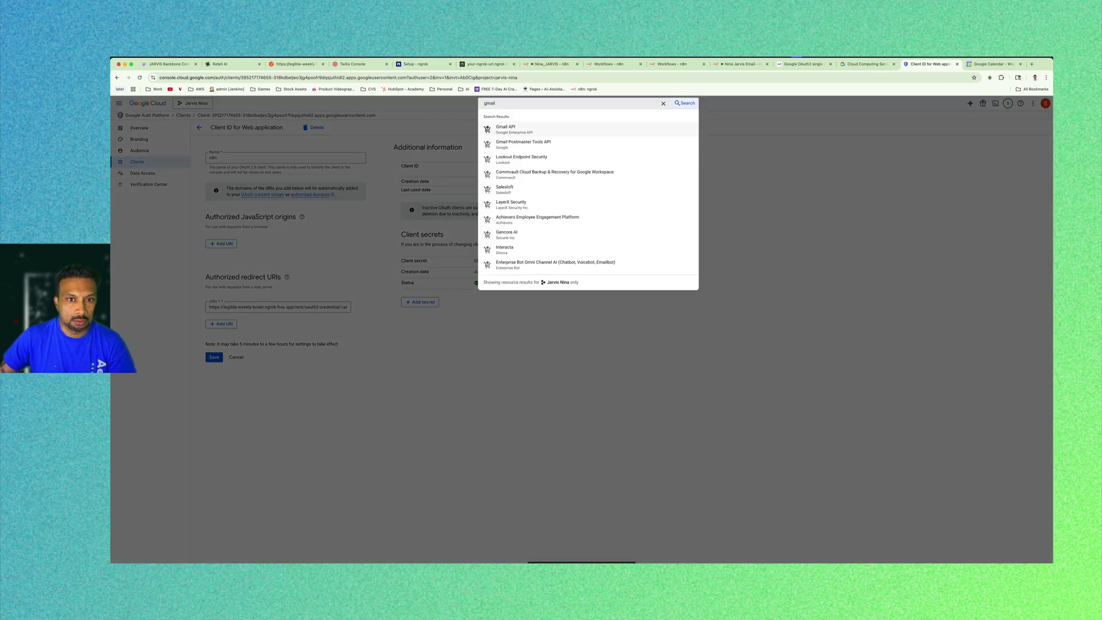
left_click(527, 127)
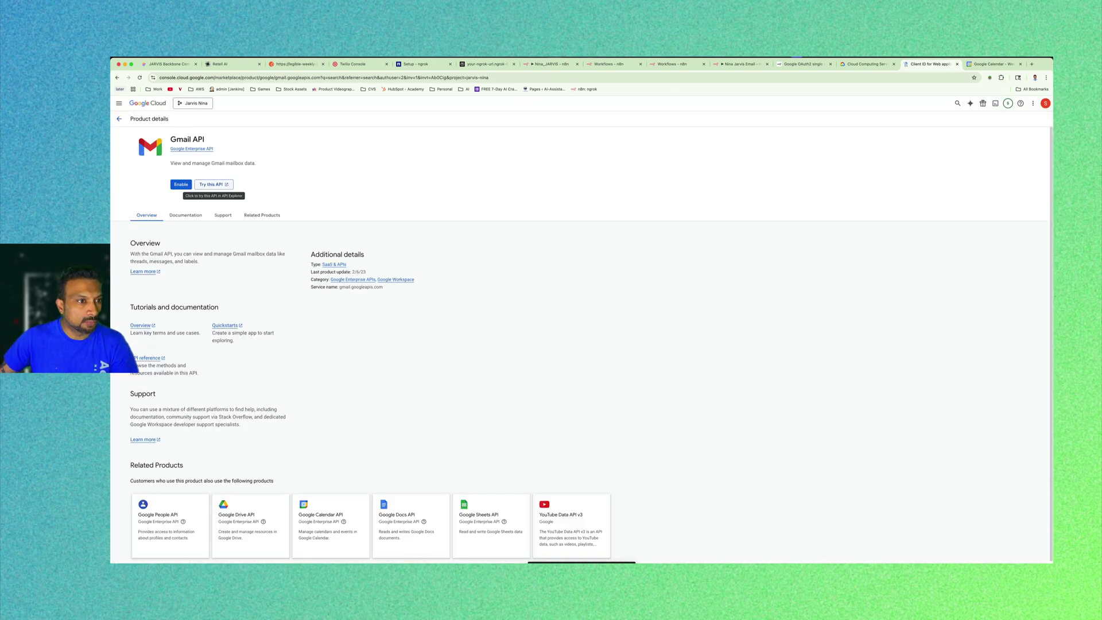
left_click(181, 185)
left_click(738, 64)
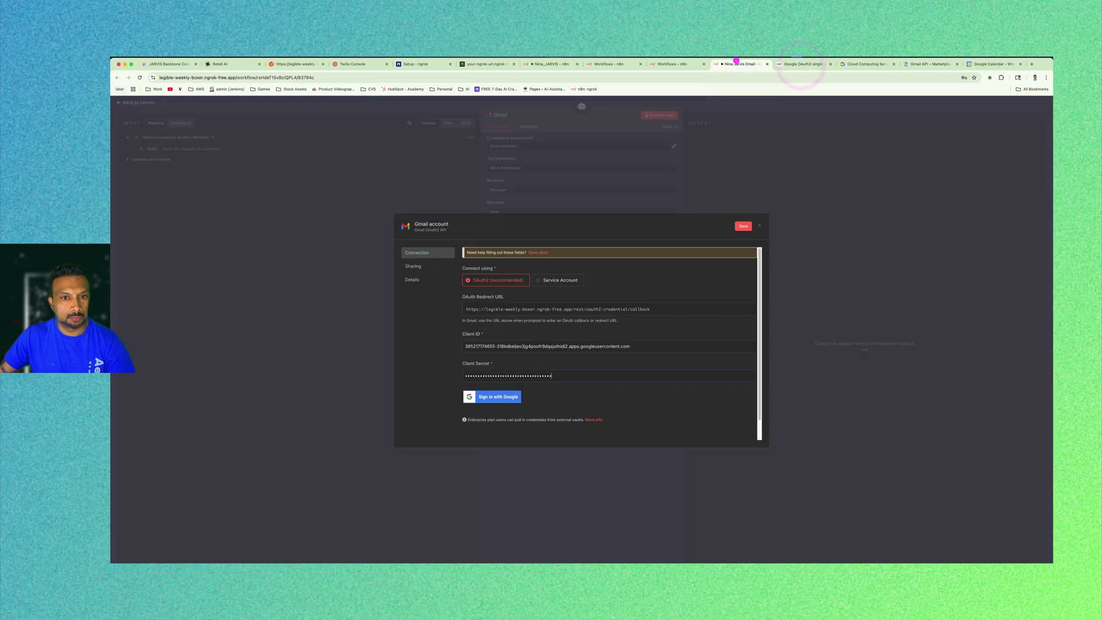
left_click(916, 64)
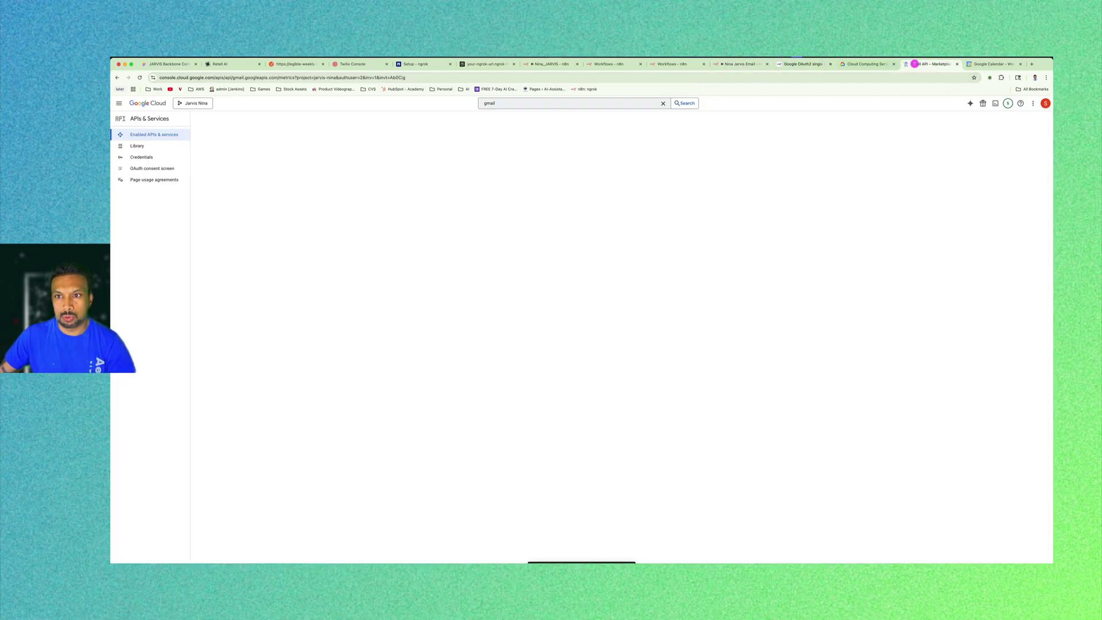
left_click(741, 63)
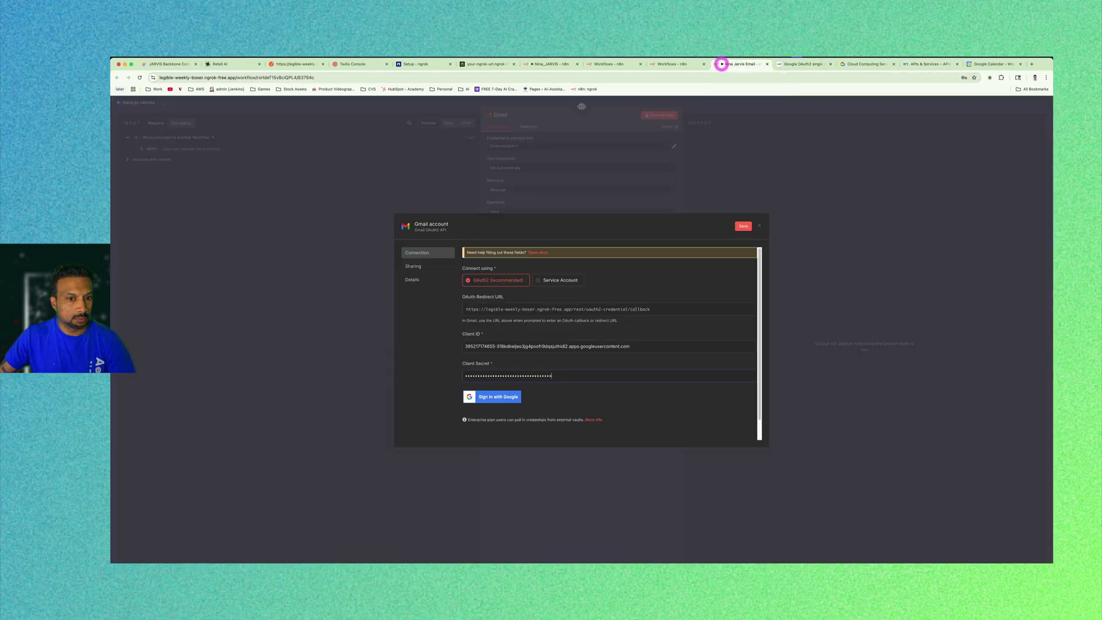
Sign in with Google, grant all Gmail permissions, and close the connected credential.
left_click(498, 396)
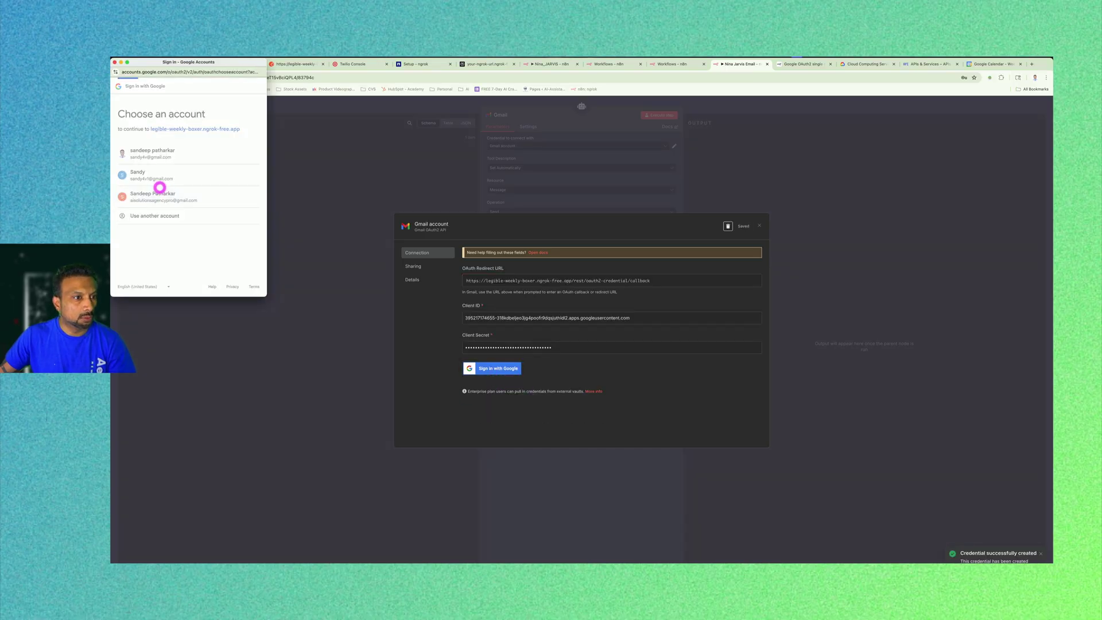
left_click(160, 188)
left_click(127, 205)
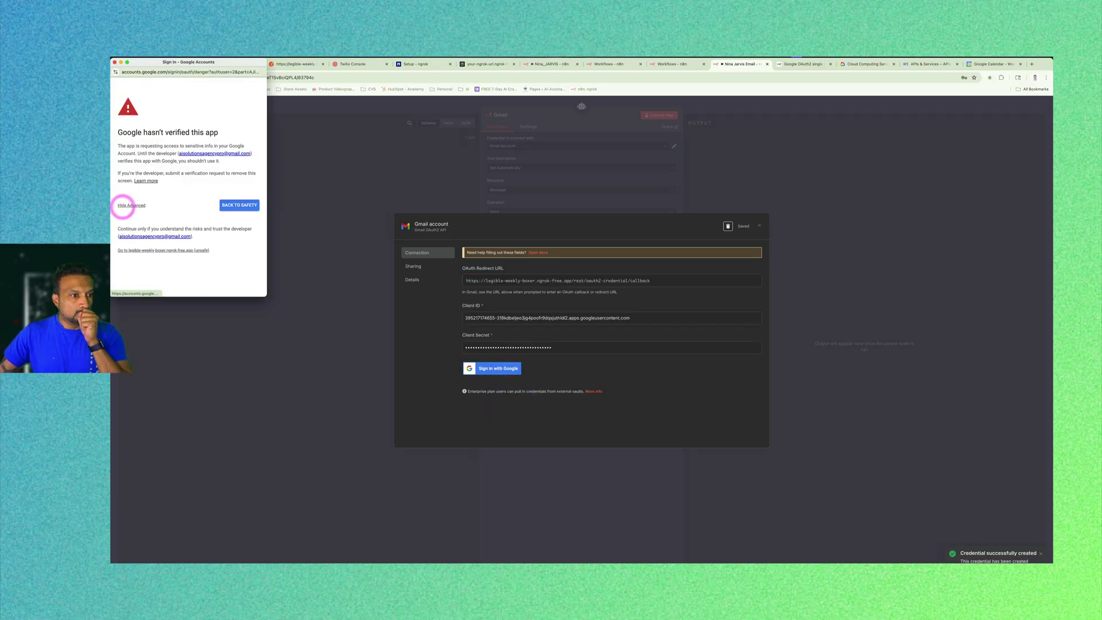
left_click(158, 252)
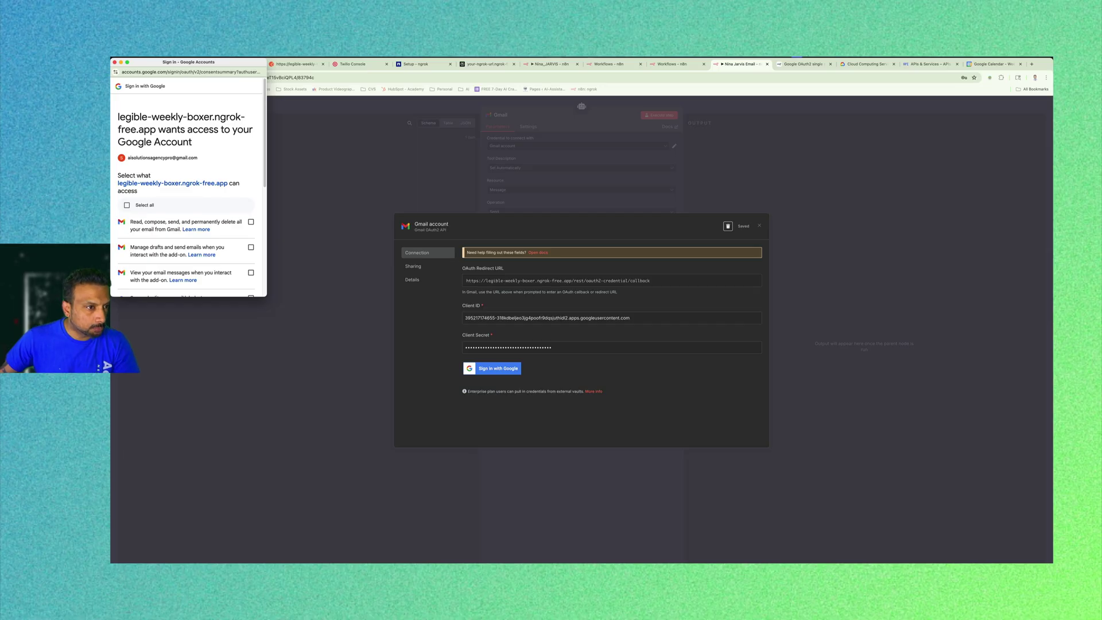
left_click(143, 206)
scroll(184, 190, "down", 5)
scroll(189, 218, "down", 2)
left_click(222, 262)
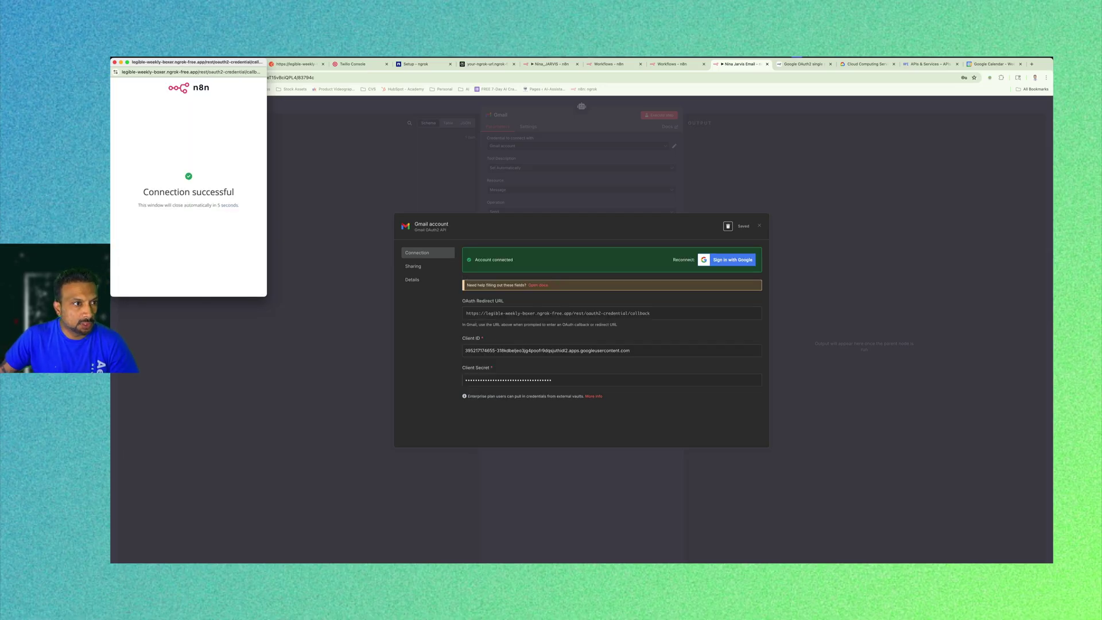
left_click(115, 62)
left_click(759, 226)
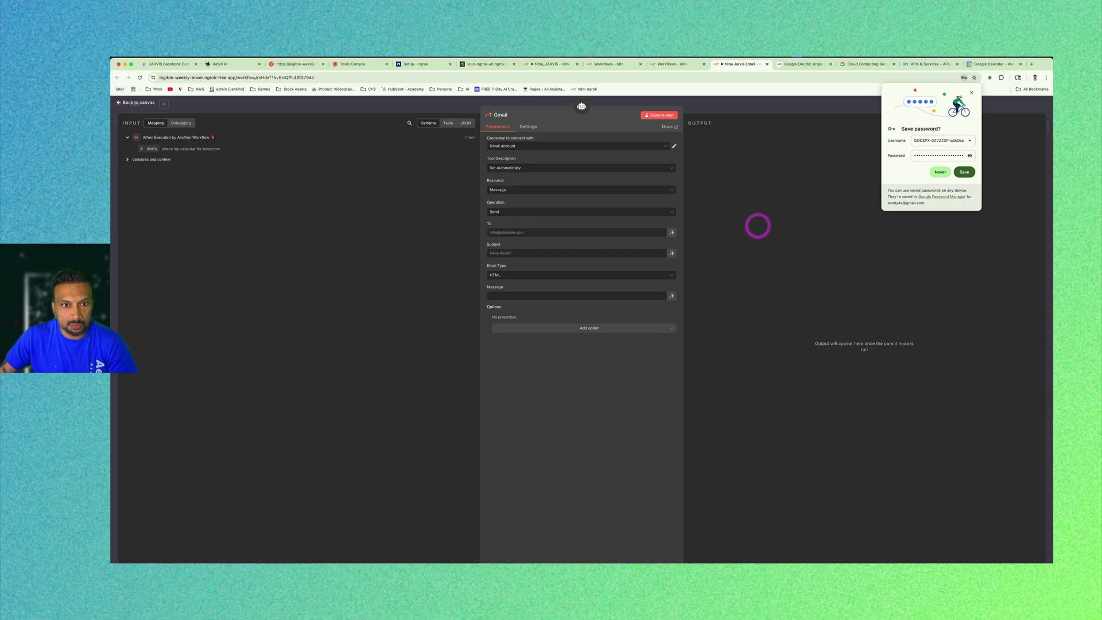
Set the Gmail tool to Message > Get, with the Message ID defined by the model.
left_click(971, 92)
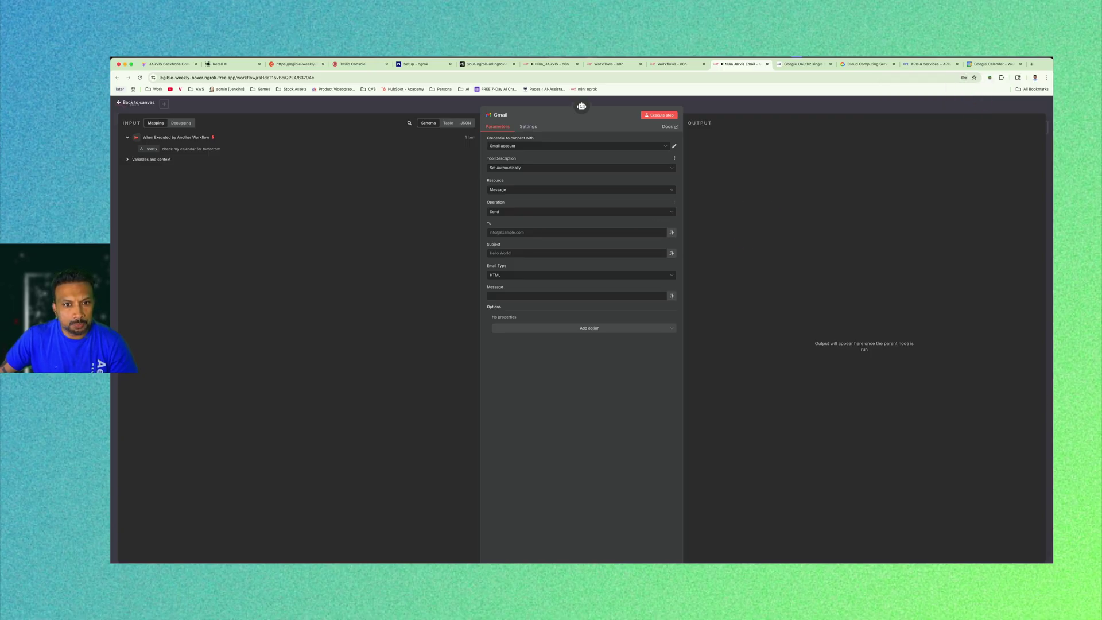
left_click(534, 167)
left_click(534, 167)
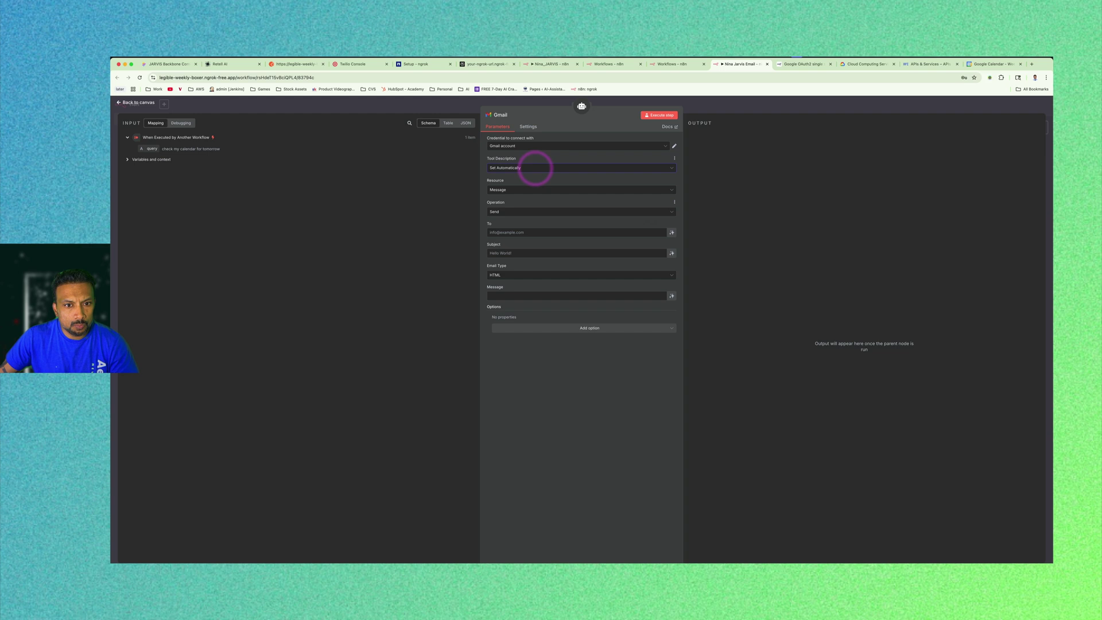
left_click(524, 189)
left_click(525, 189)
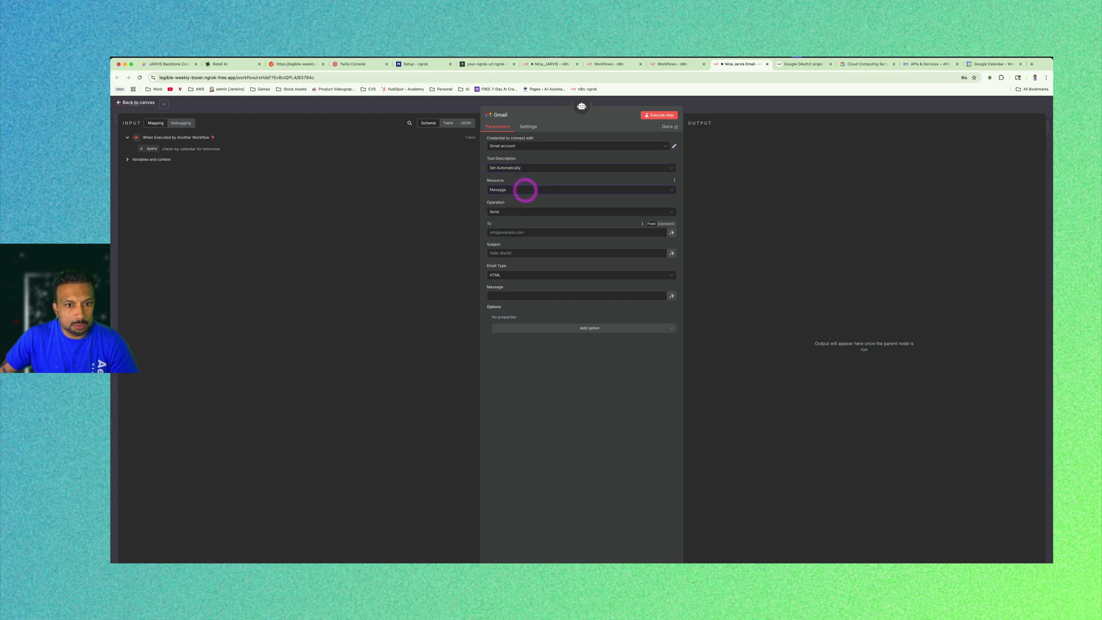
left_click(518, 213)
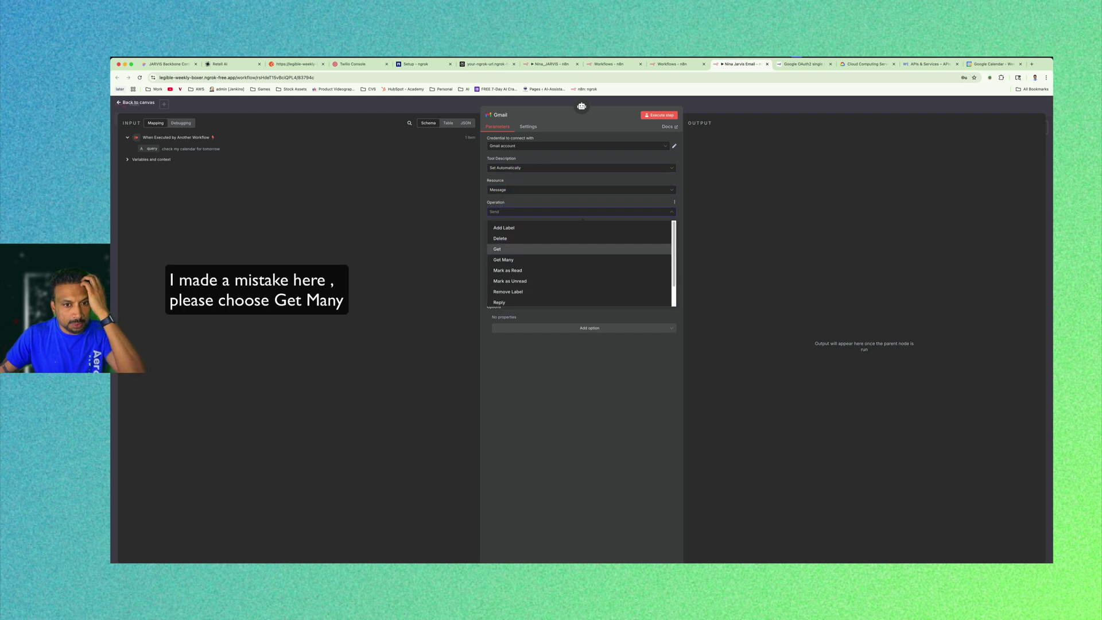
left_click(536, 249)
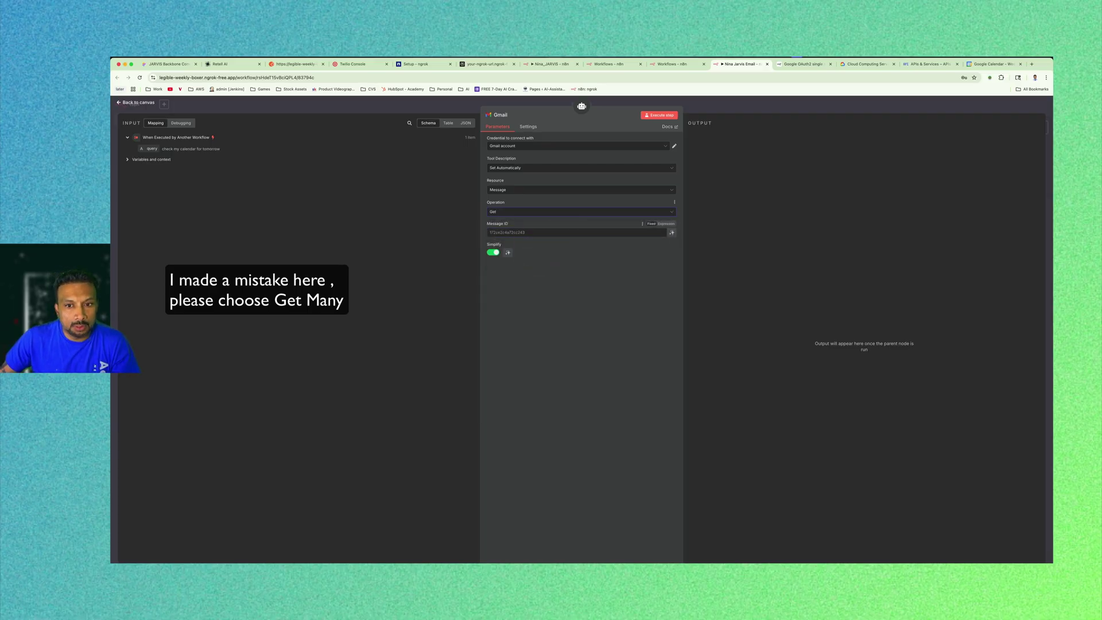
left_click(672, 232)
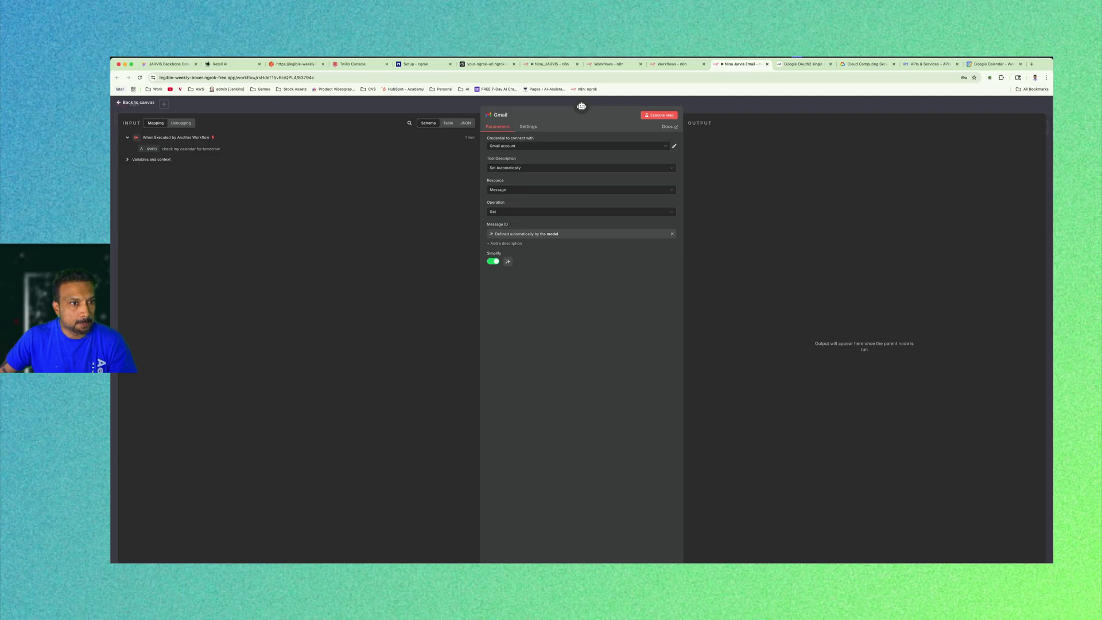
key("Escape")
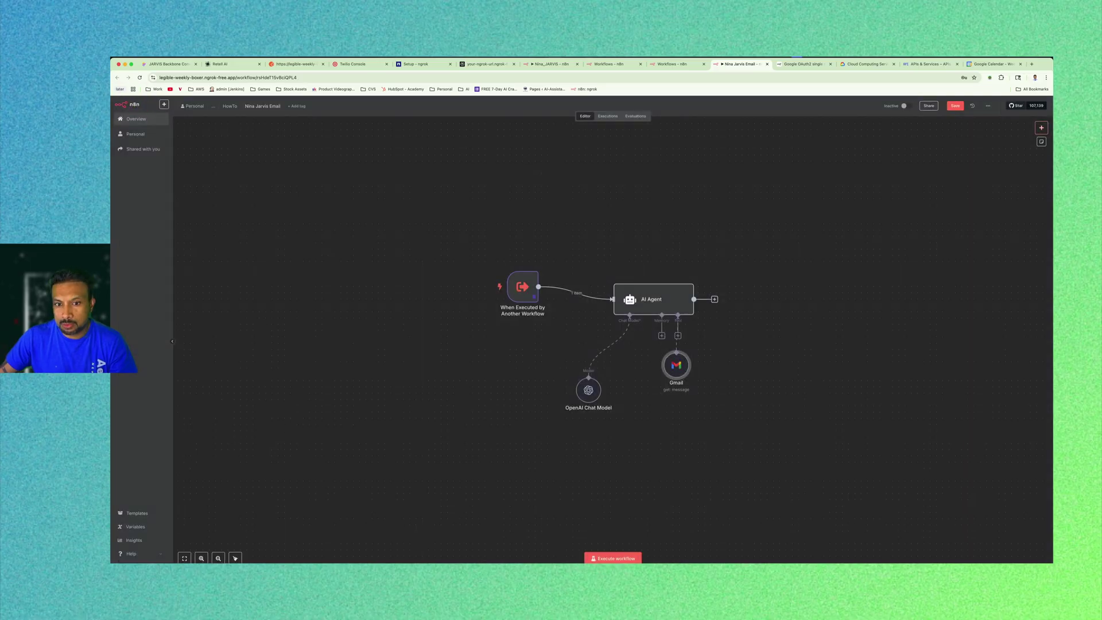
Unpin the trigger's sample output and change its query to 'check my latest email'.
double_click(523, 287)
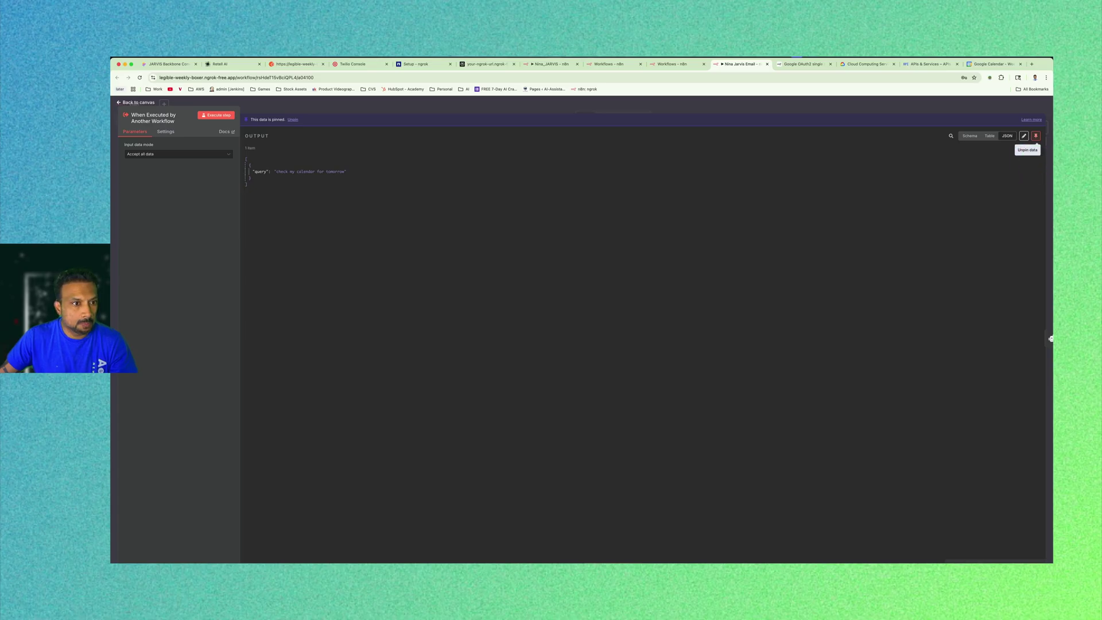
left_click(1037, 135)
left_click(1034, 124)
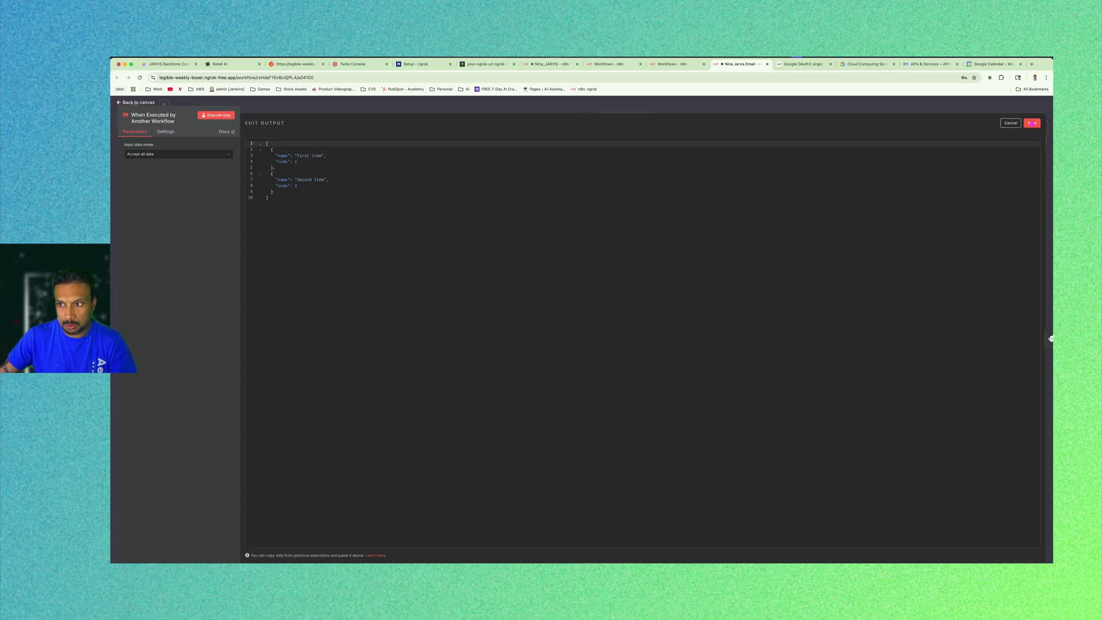
left_click(291, 214)
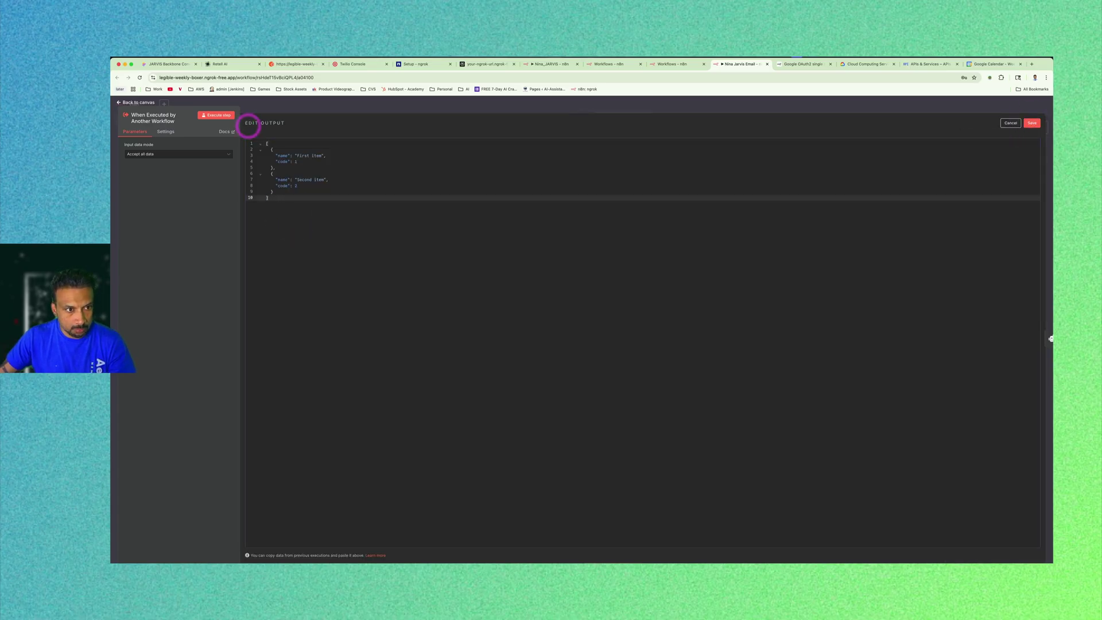
left_click_drag(277, 200, 259, 135)
type("[   {     \"query\": \"check my calendar for tomorrow\"   } ]")
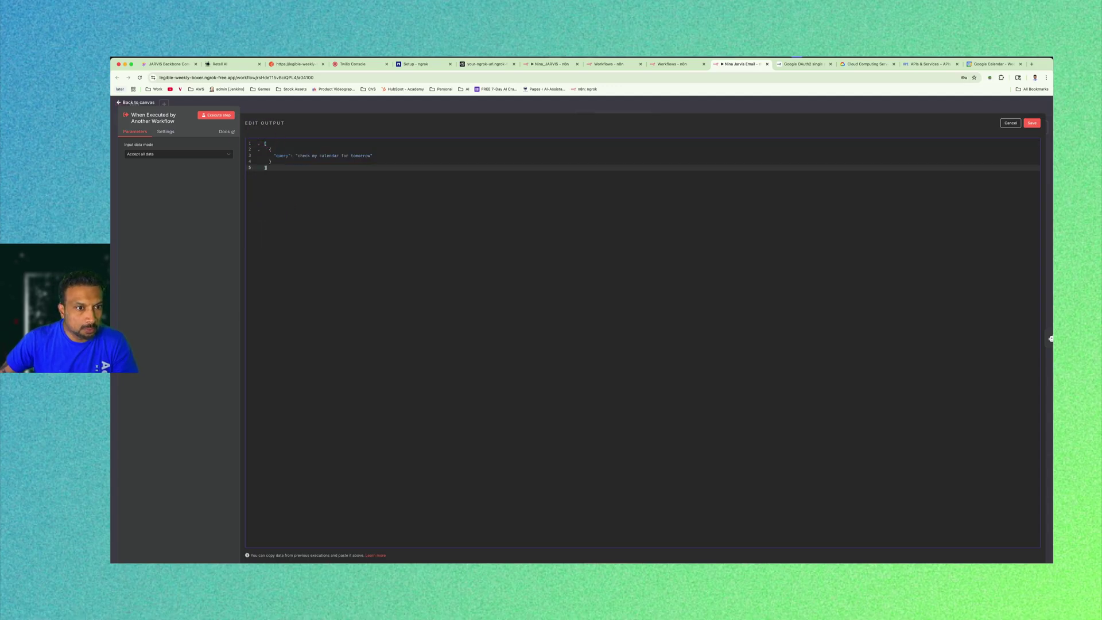
left_click(320, 156)
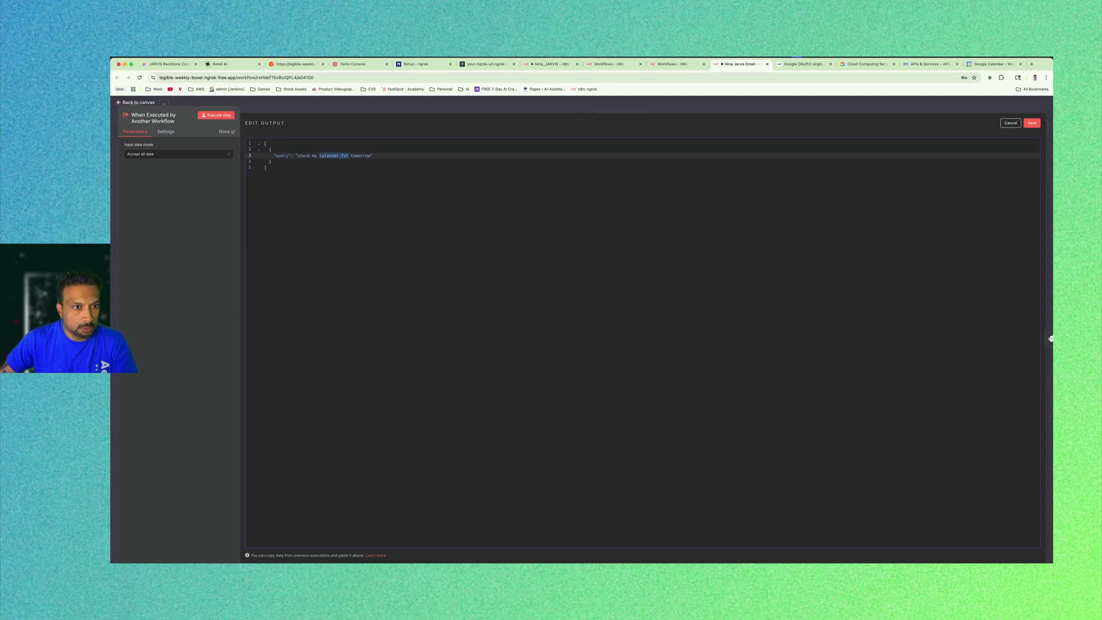
type("emai")
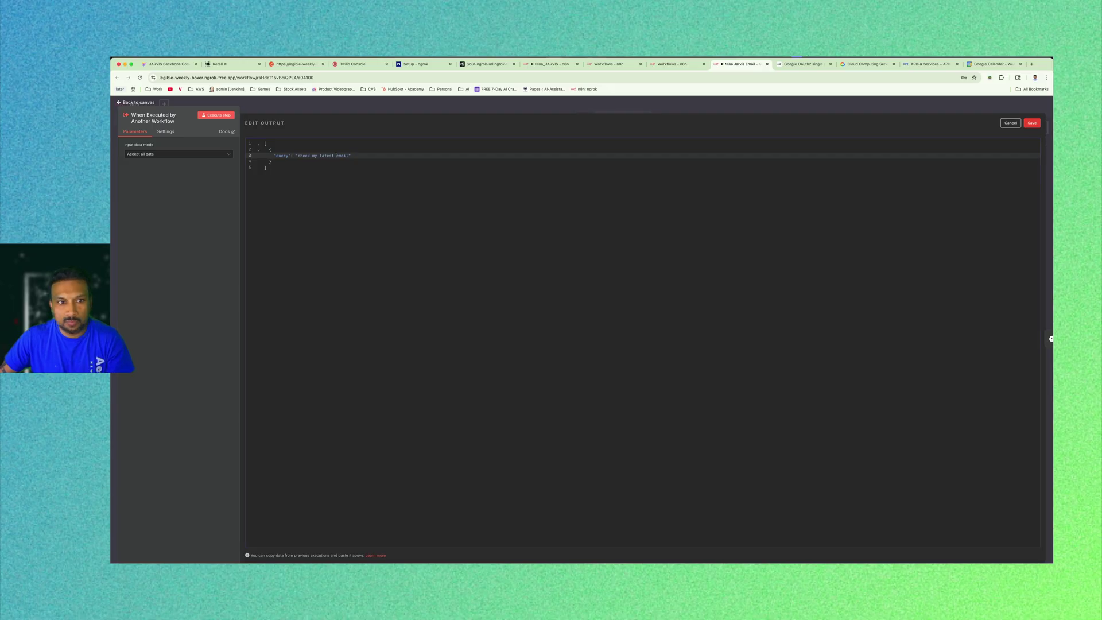
left_click(1032, 123)
key("Escape")
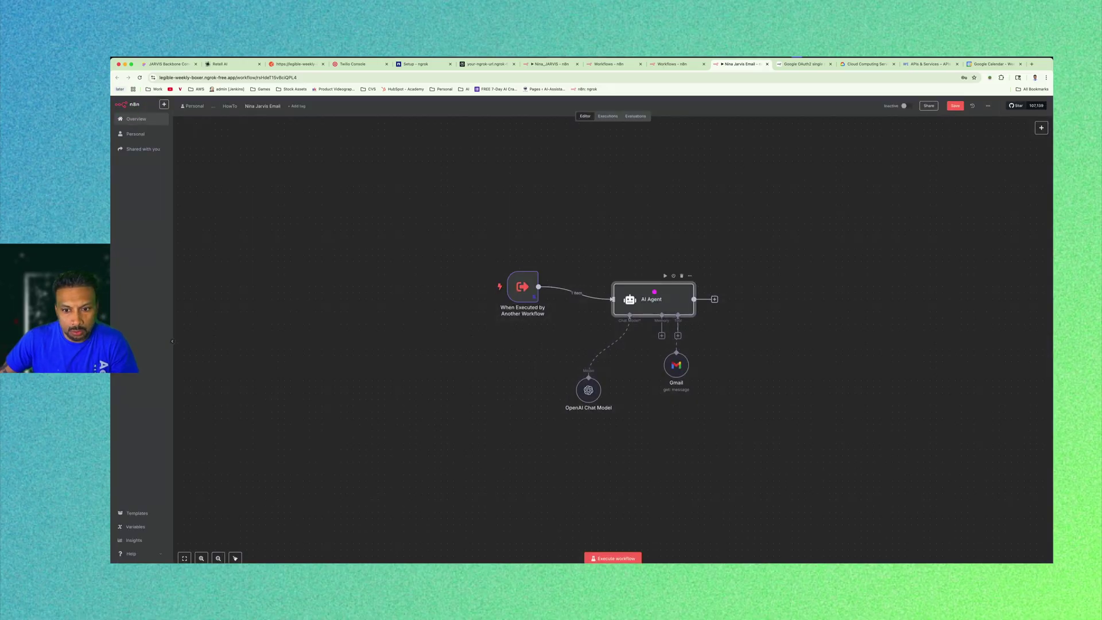
Review the Gmail tool's available operations, leaving the operation set to Get.
double_click(675, 362)
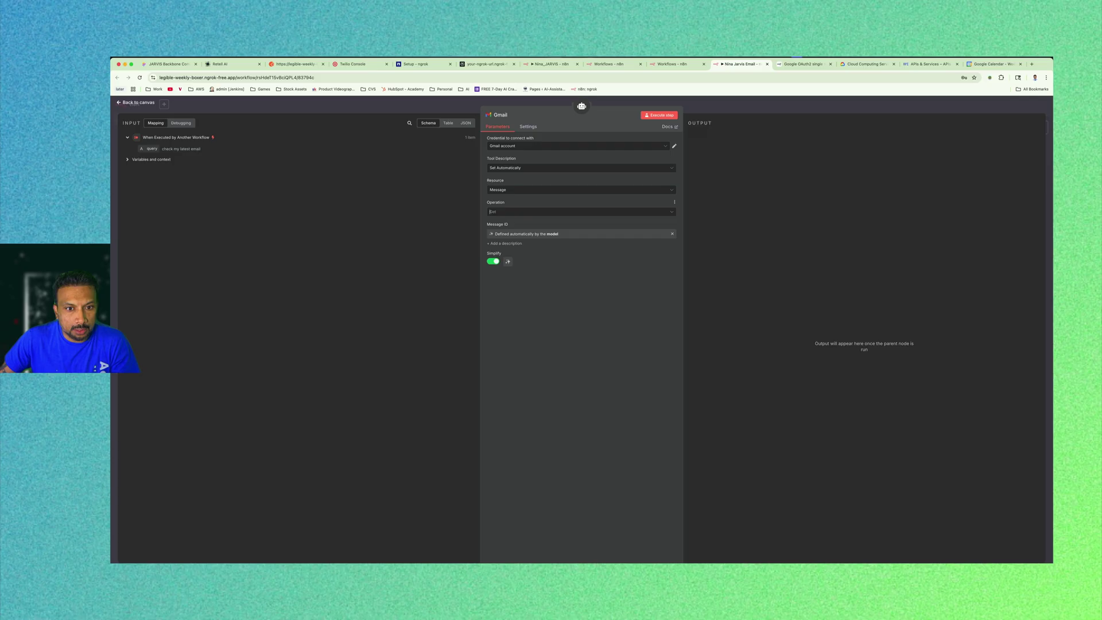
left_click(511, 212)
left_click(373, 219)
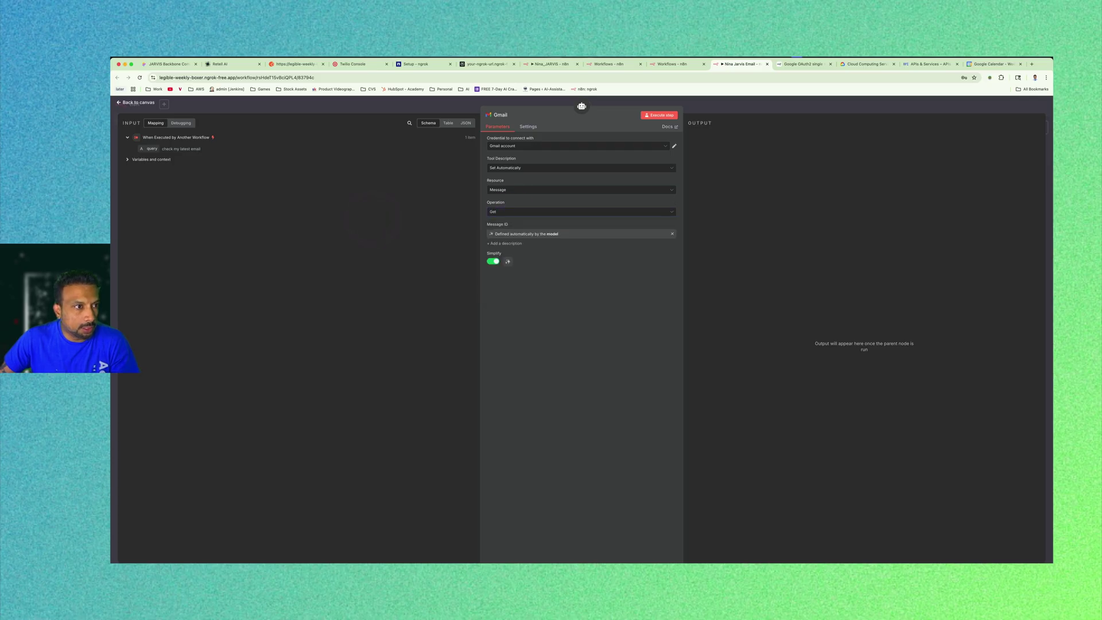
left_click(136, 102)
left_click(667, 285)
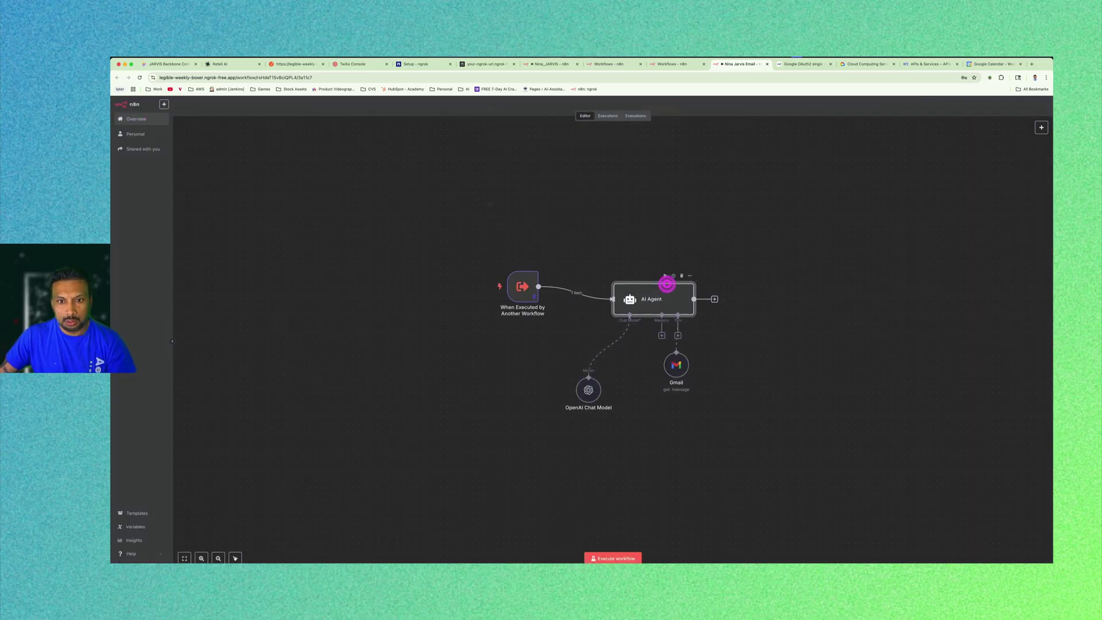
Overwrite the AI Agent's system message with the Email assistant prompt copied from the code editor.
double_click(667, 285)
left_click(616, 262)
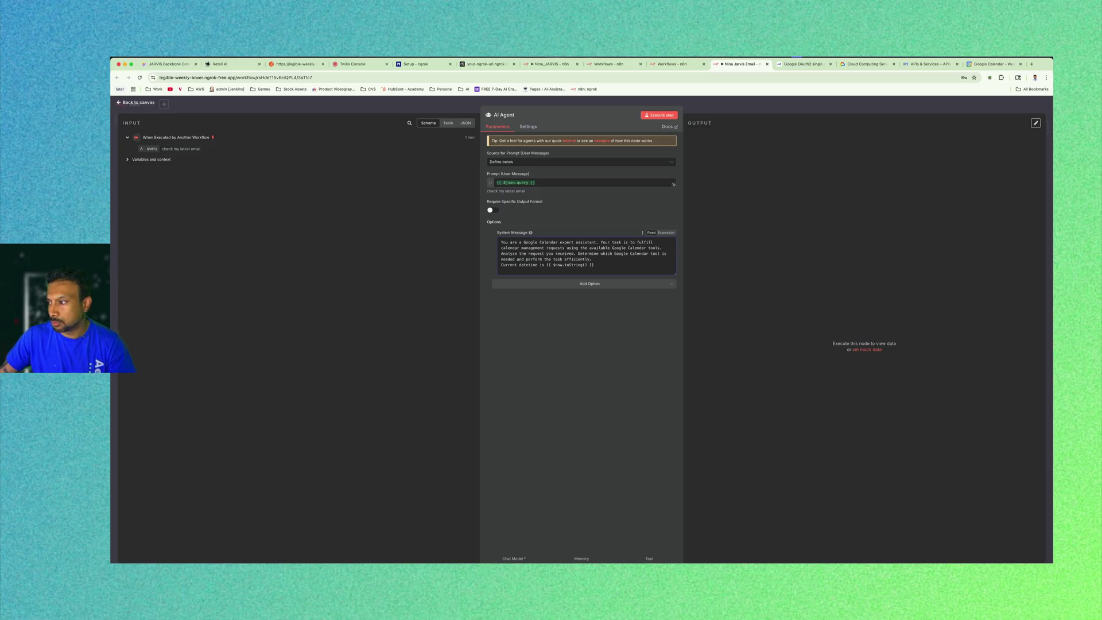
key("super+Tab")
left_click(312, 219)
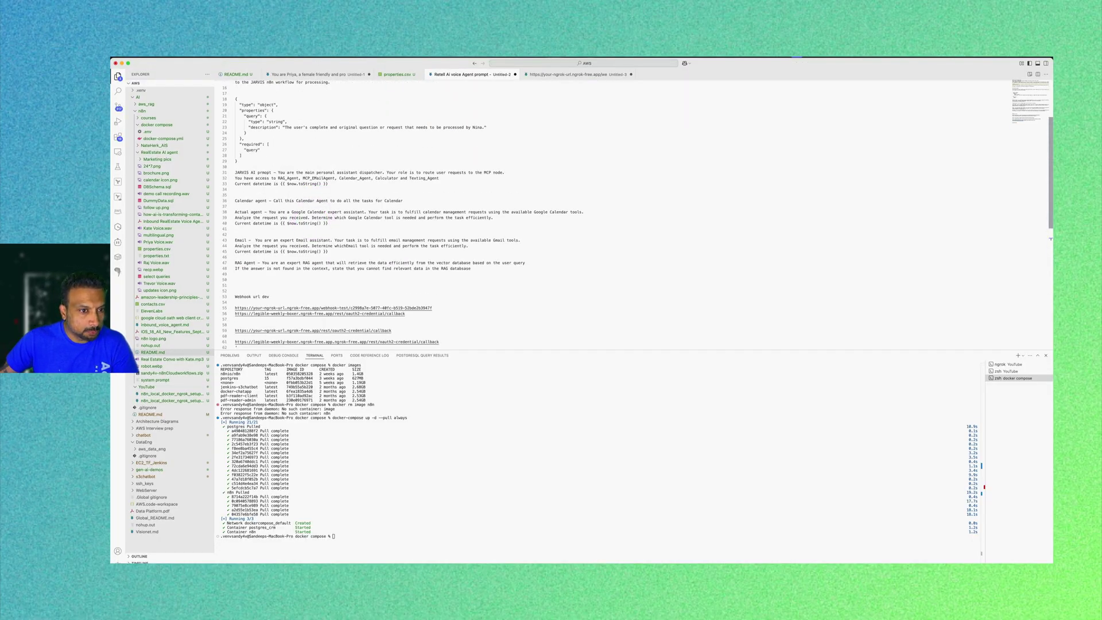
left_click_drag(328, 251, 257, 240)
key("super+c")
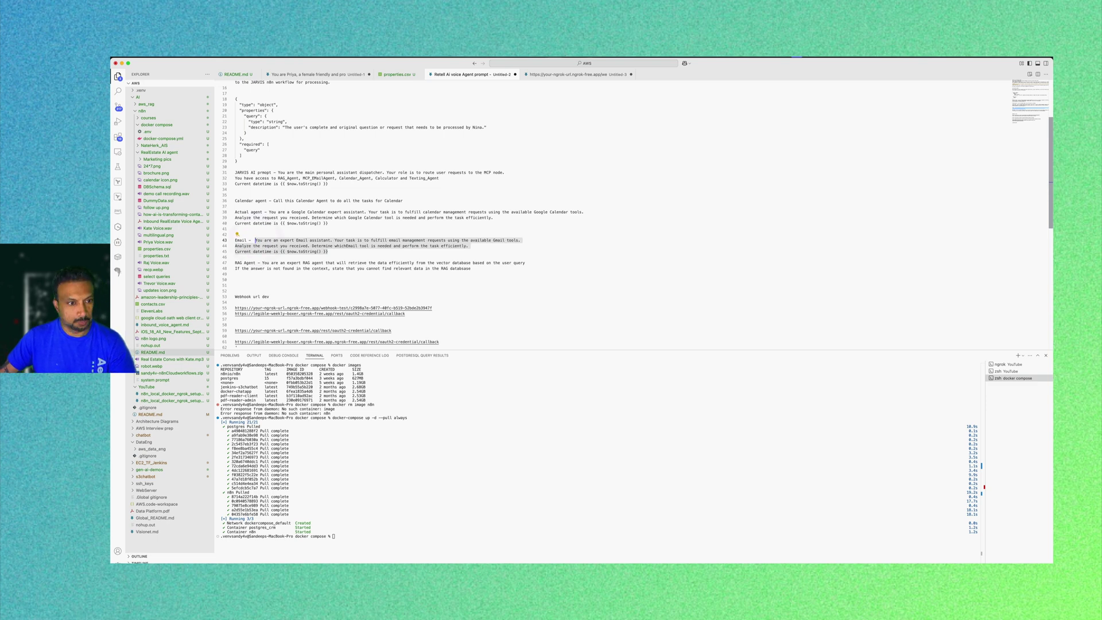
key("super+Tab")
left_click(611, 263)
key("super+a")
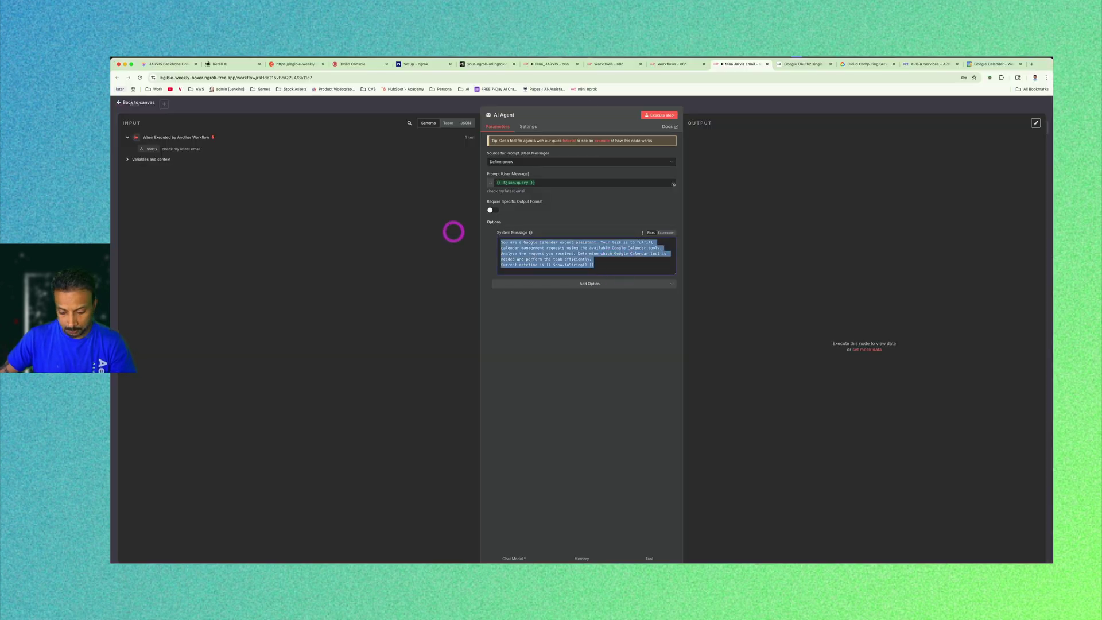
key("super+v")
left_click(581, 319)
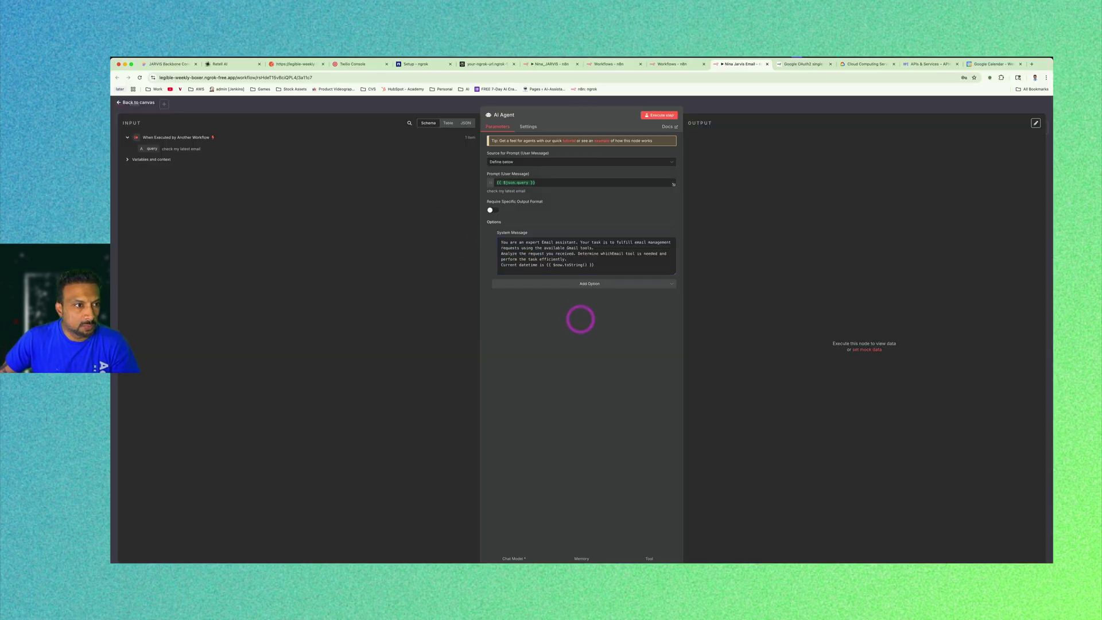
key("Escape")
left_click_drag(635, 299, 622, 293)
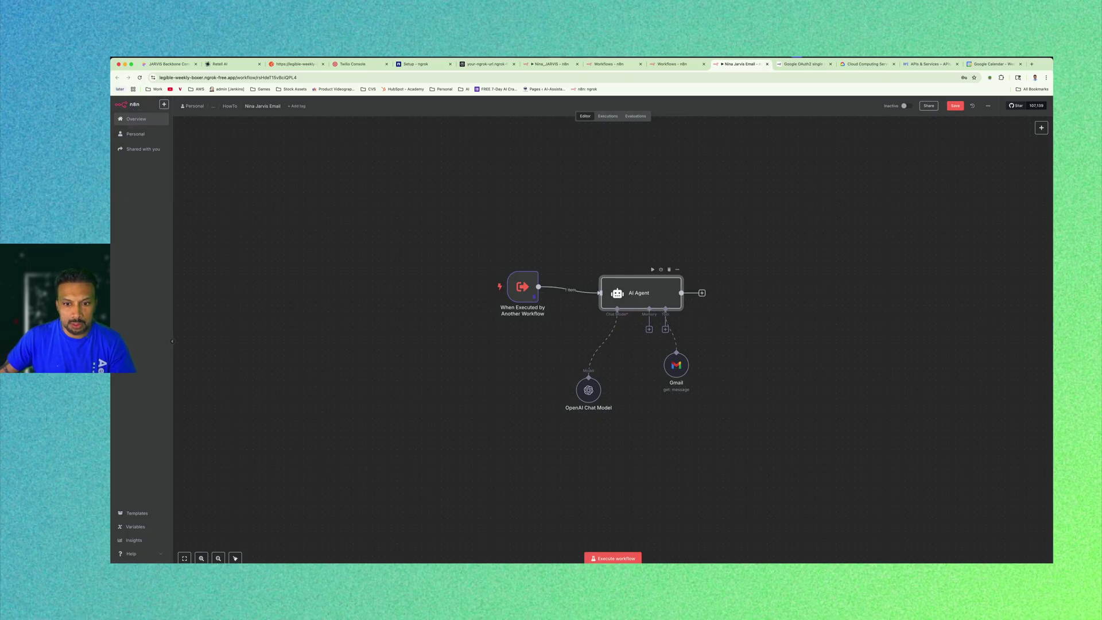
Save the Email workflow and run it as a test.
left_click(767, 219)
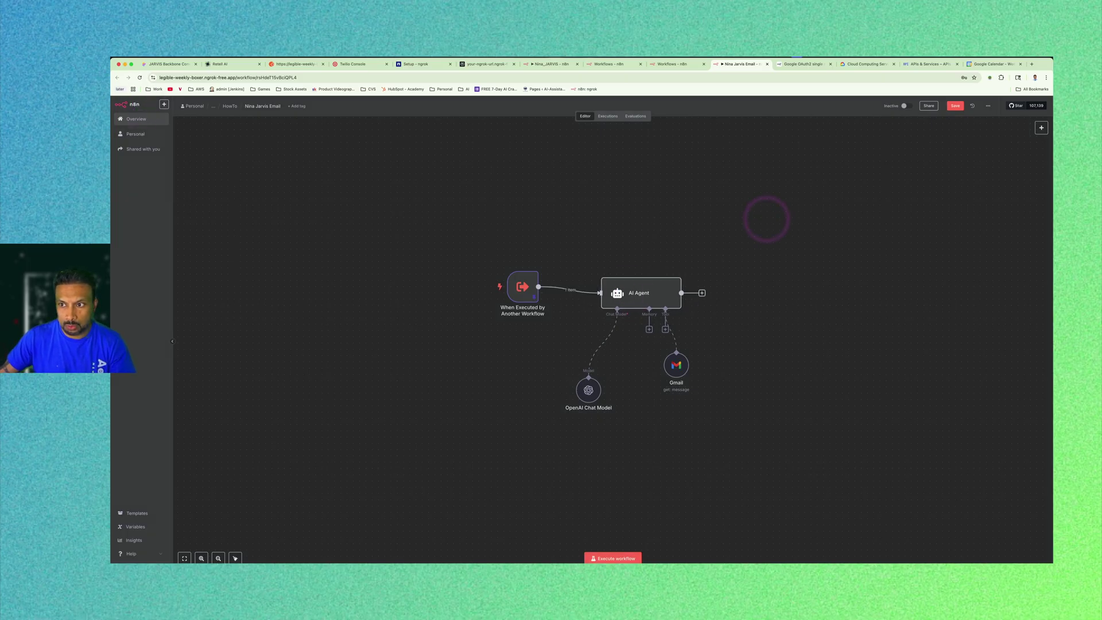
left_click(955, 106)
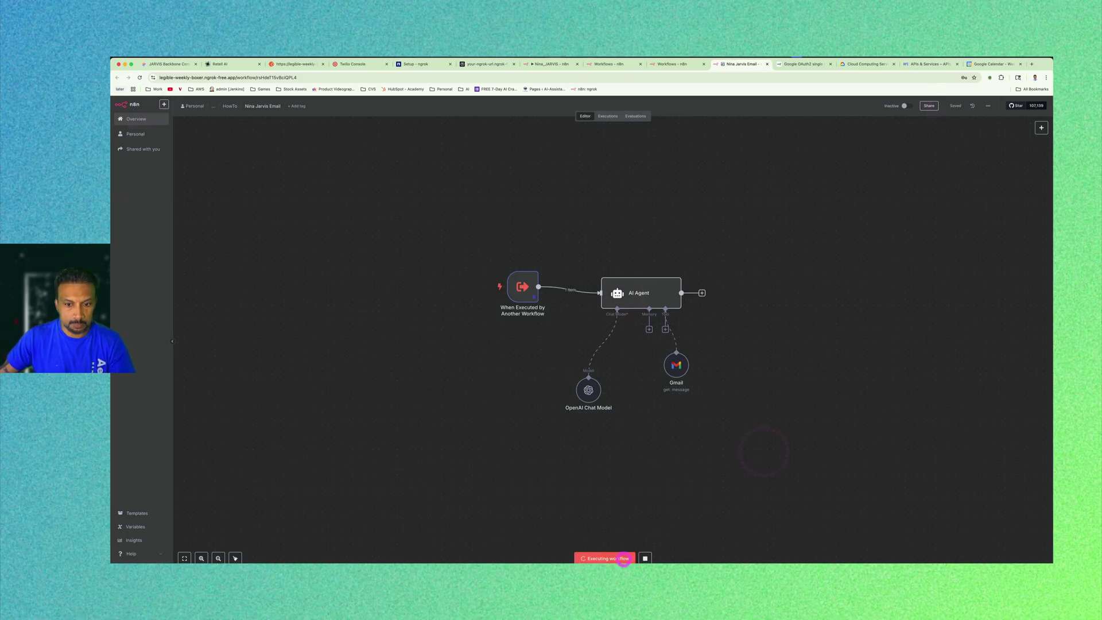
left_click(614, 558)
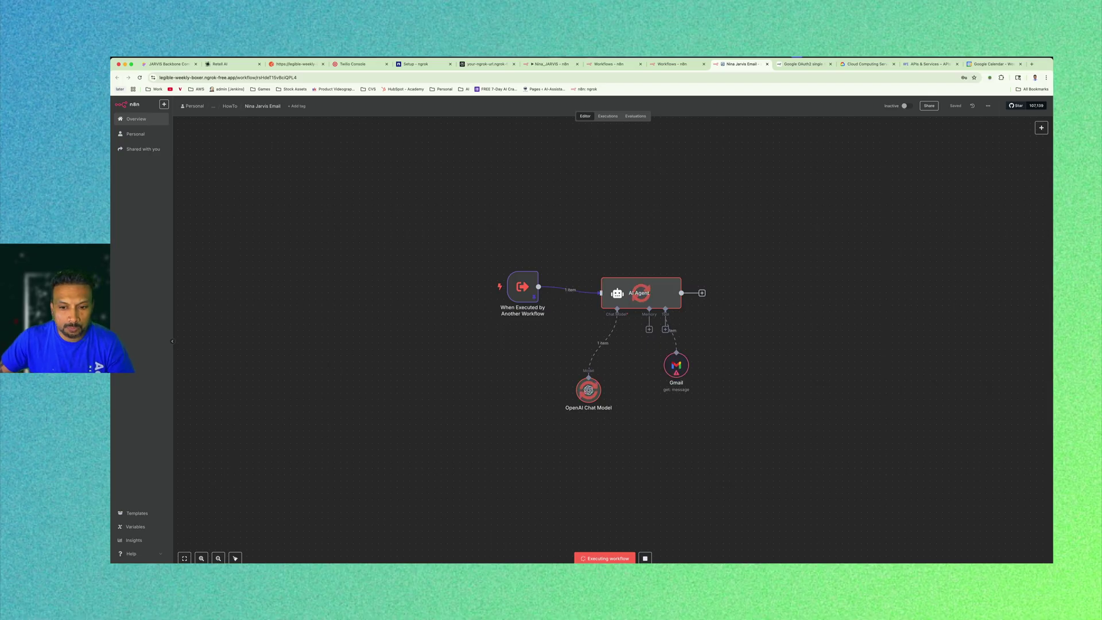
Inspect the Gmail node's bad-request error and the AI Agent's reply asking for a message ID.
double_click(676, 366)
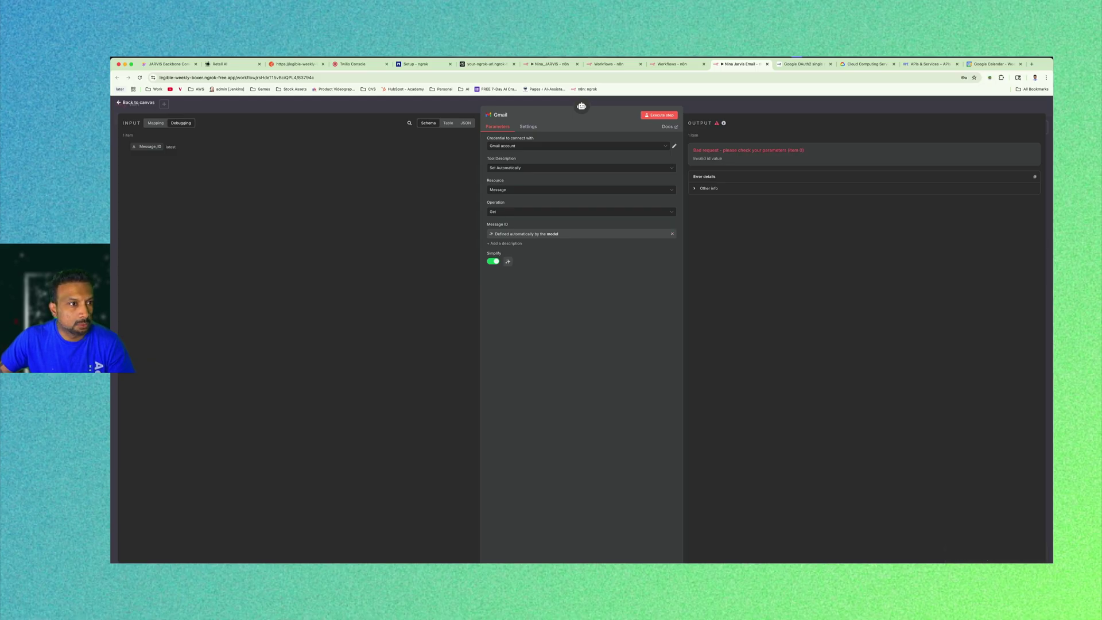
left_click(137, 102)
double_click(636, 294)
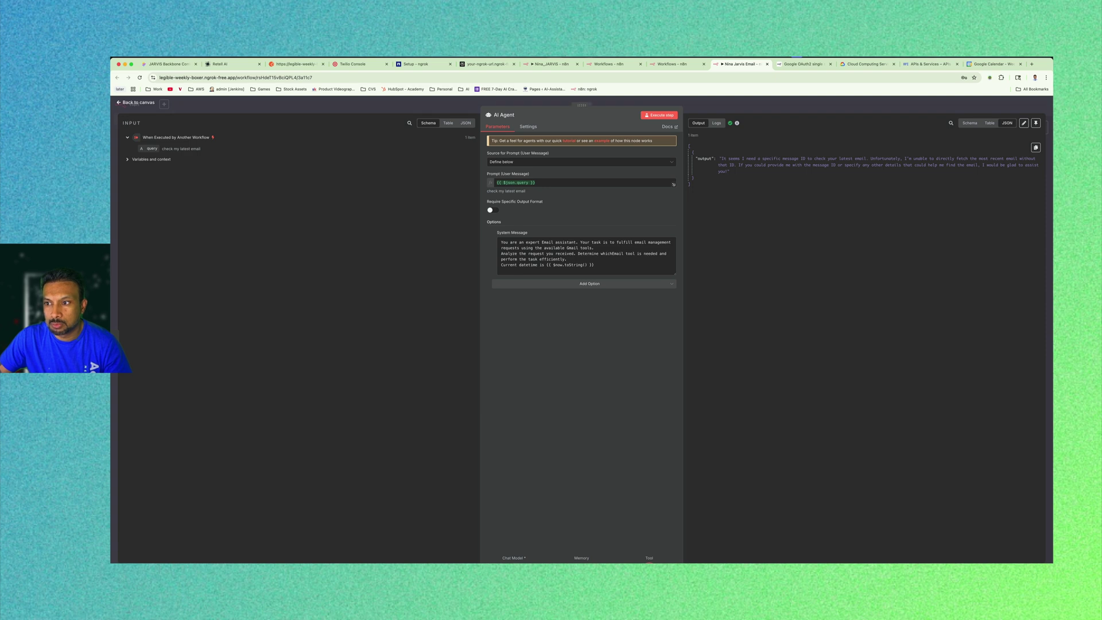
key("Escape")
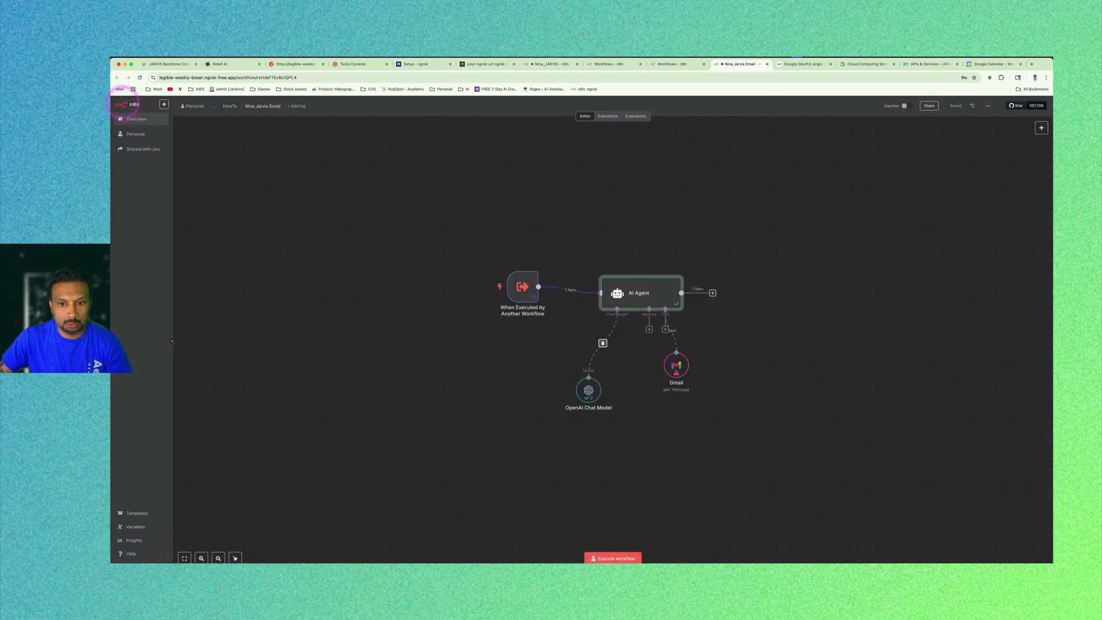
Switch the Gmail tool's operation to Get Many with a limit of 5.
double_click(676, 363)
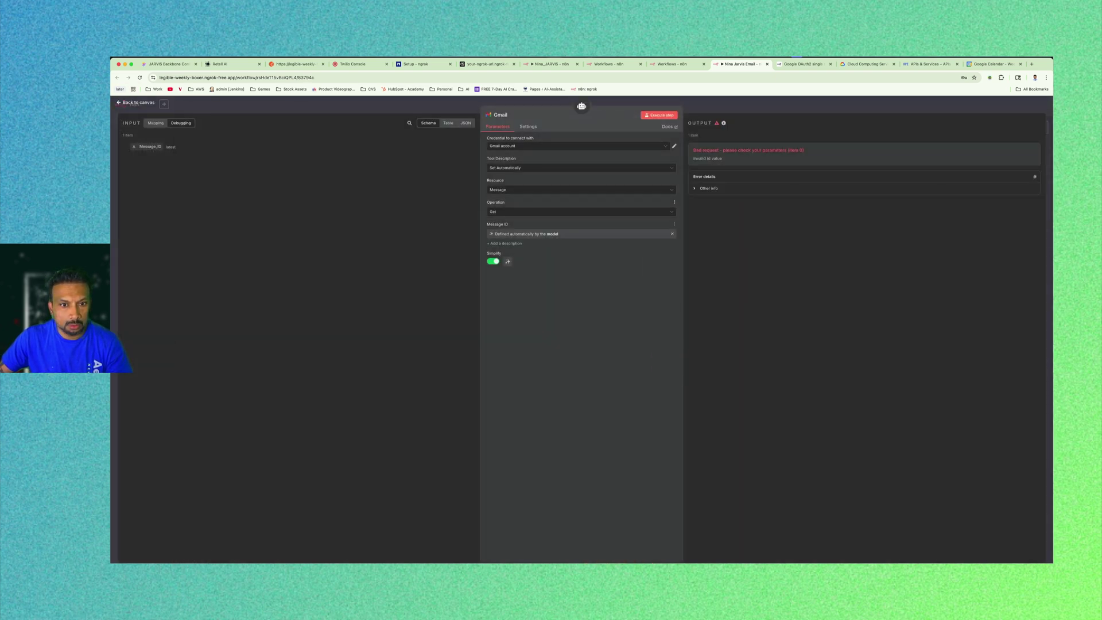
left_click(541, 210)
left_click(521, 260)
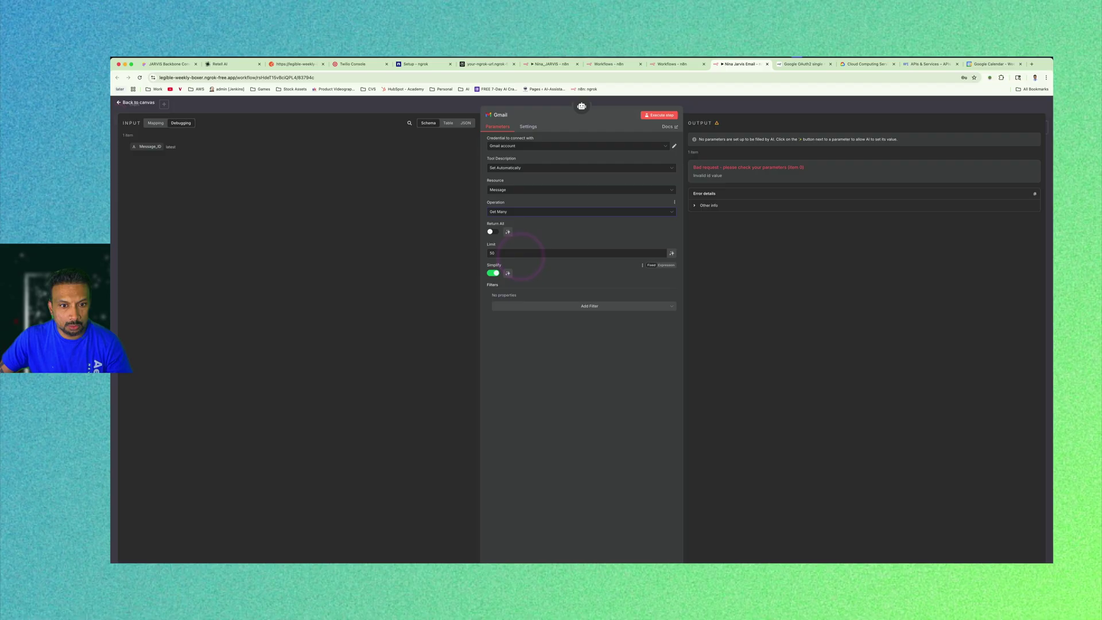
left_click_drag(495, 253, 450, 246)
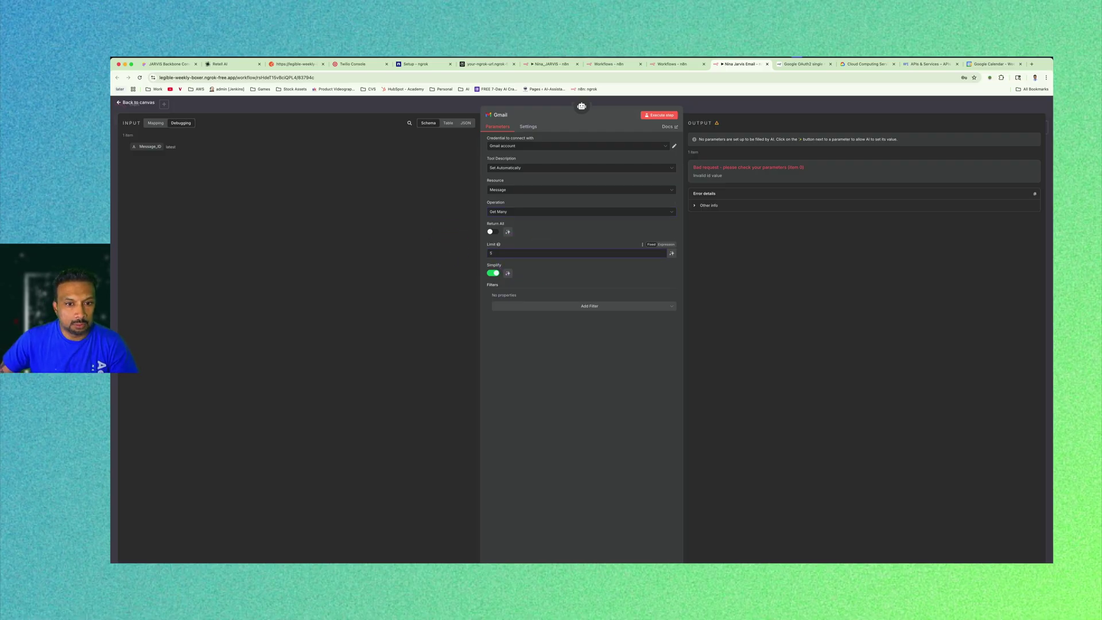
left_click(446, 249)
left_click(556, 335)
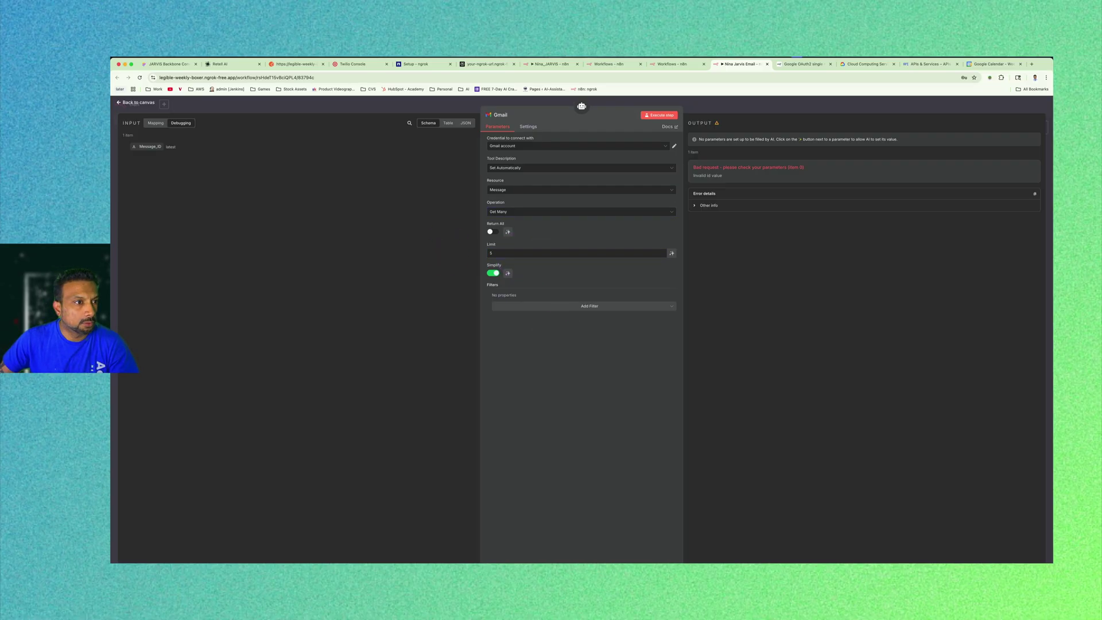
left_click(136, 102)
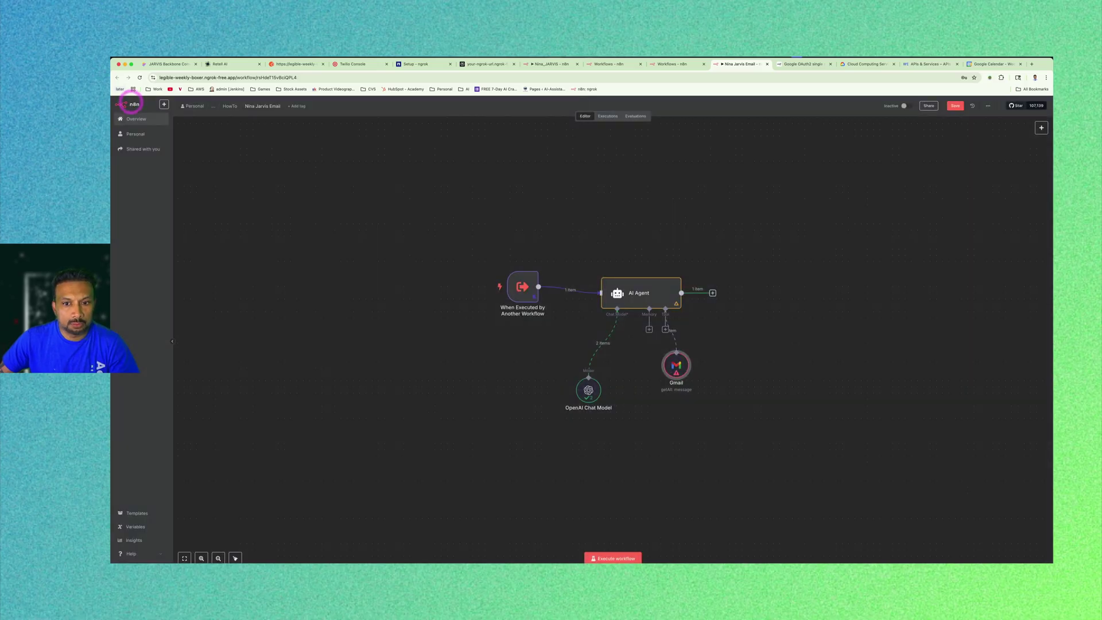
left_click(807, 277)
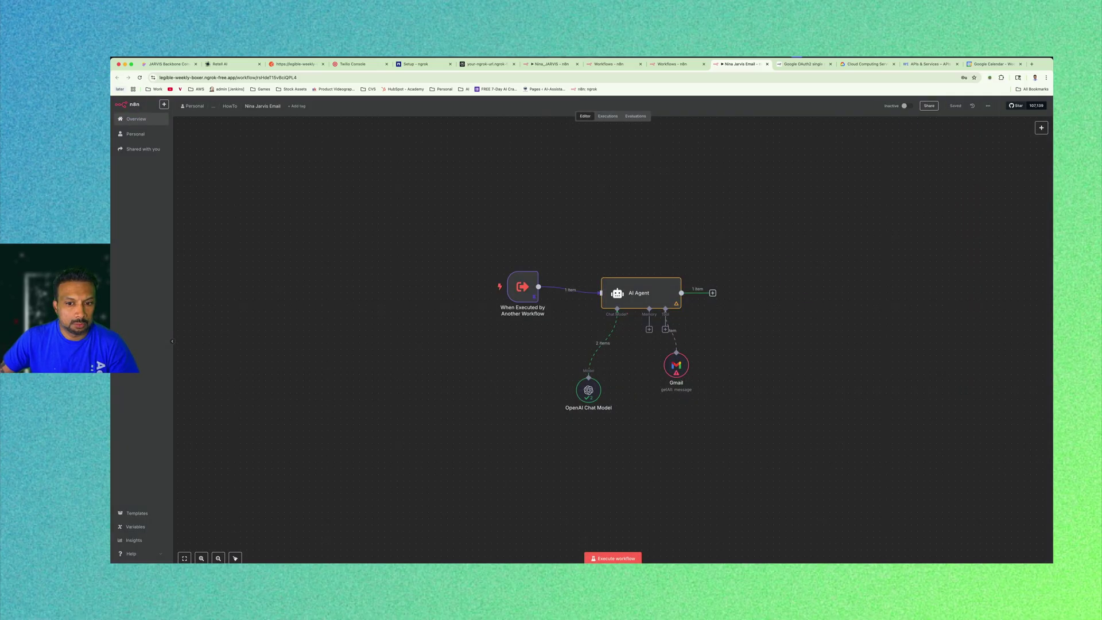
Rerun the test to confirm the latest-email summary, then add a Call n8n Workflow Tool.
left_click(613, 558)
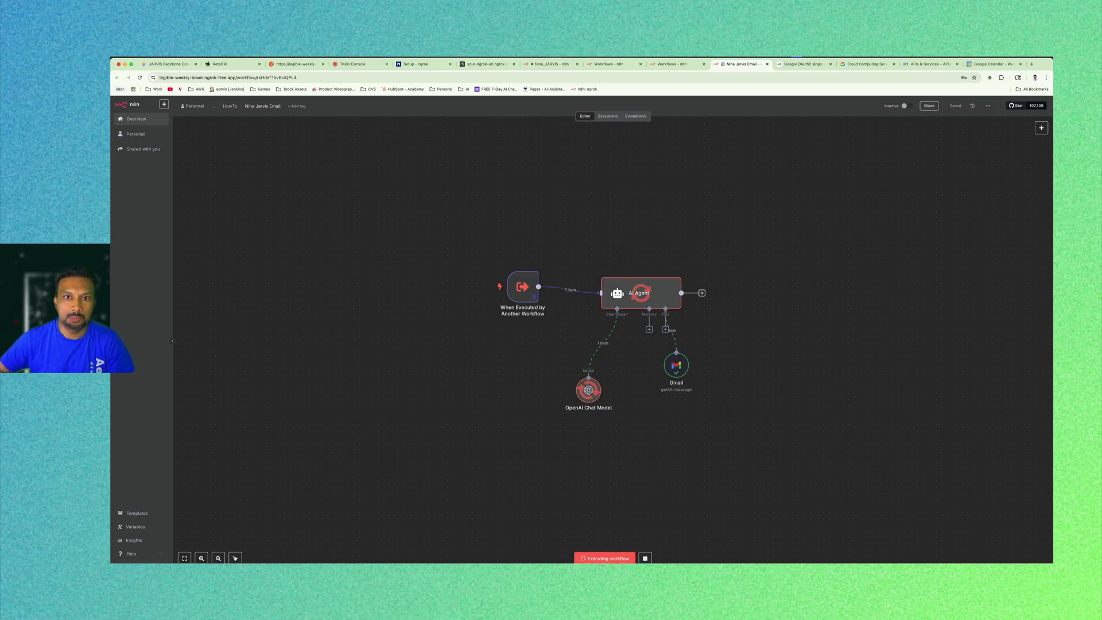
double_click(647, 287)
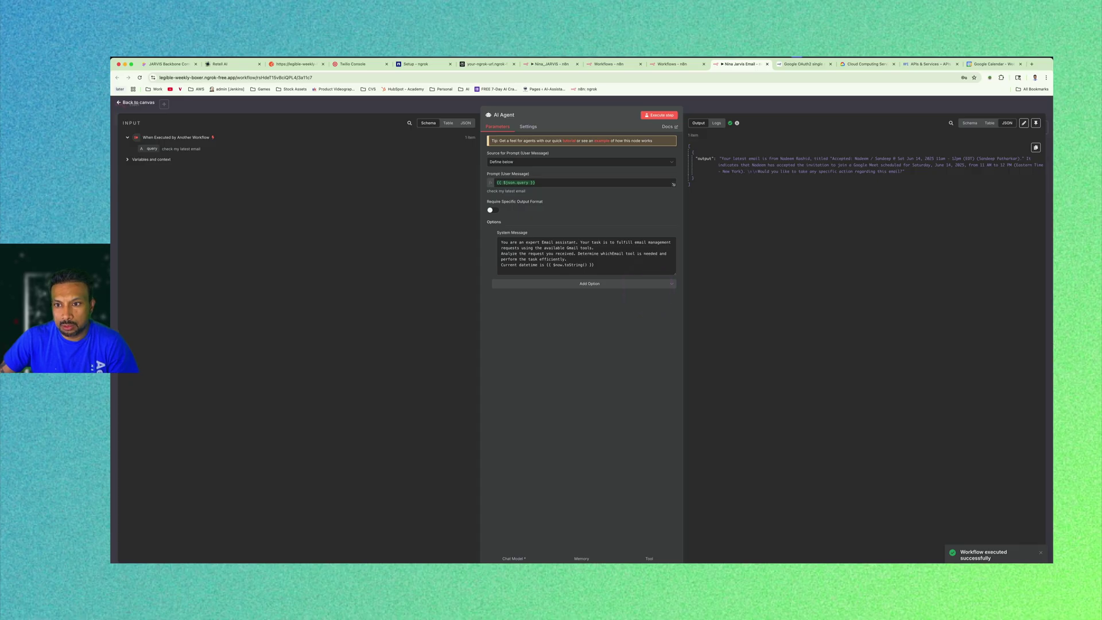
left_click(132, 102)
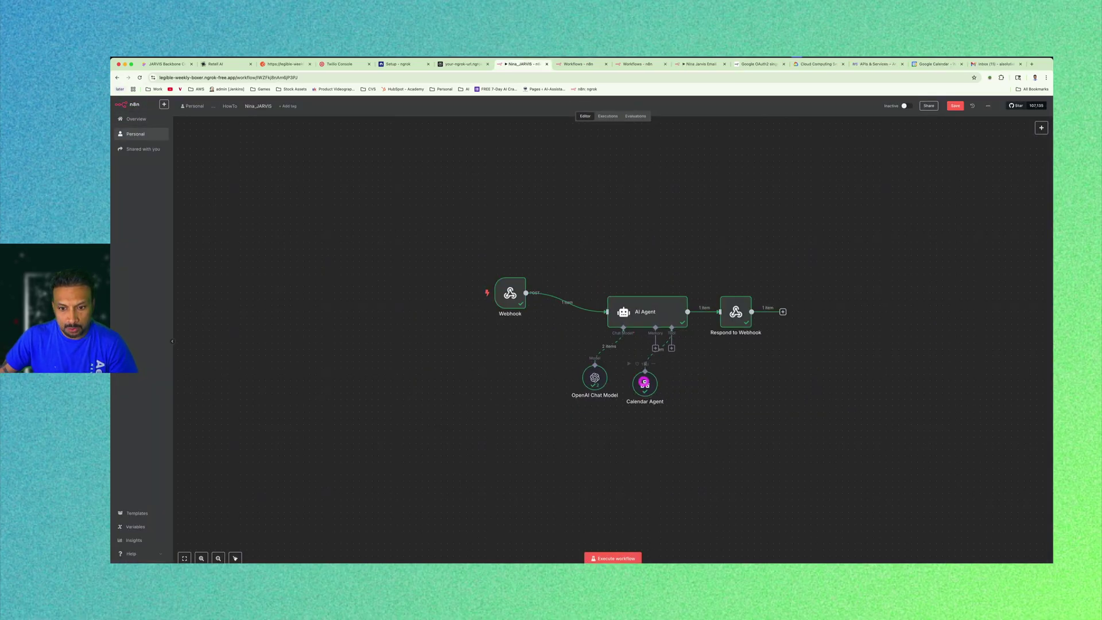
left_click(672, 348)
left_click(990, 179)
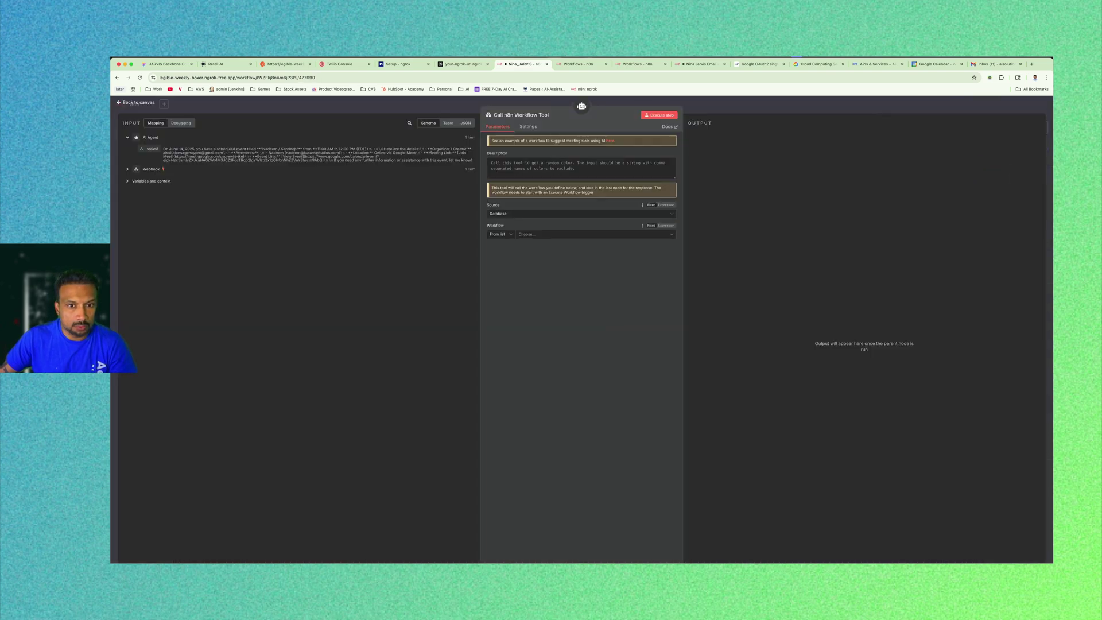
left_click(542, 234)
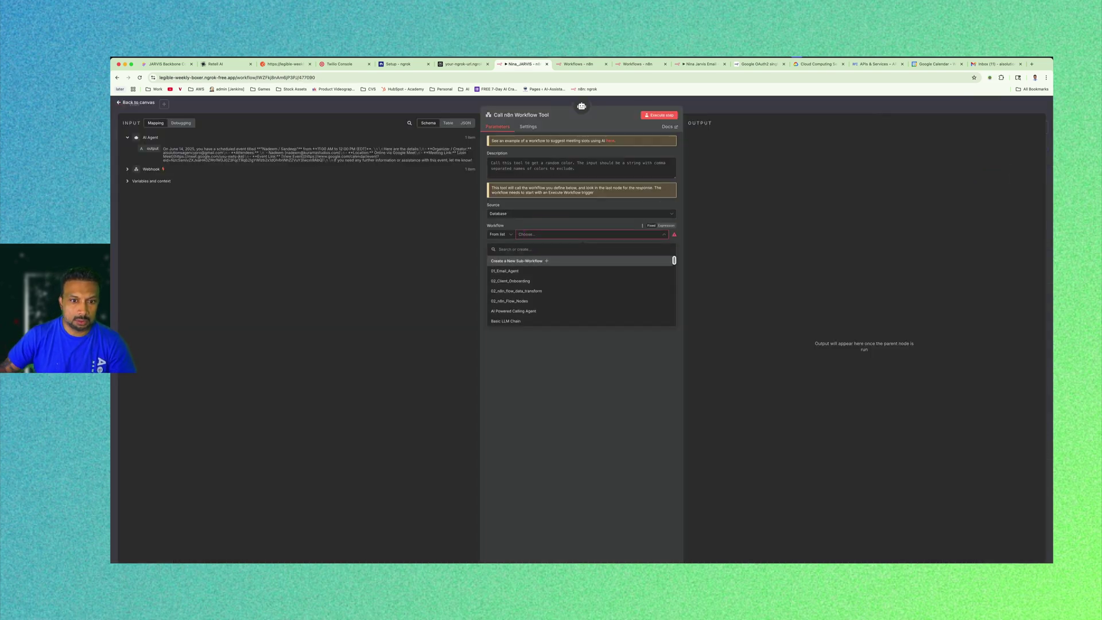
type("nina")
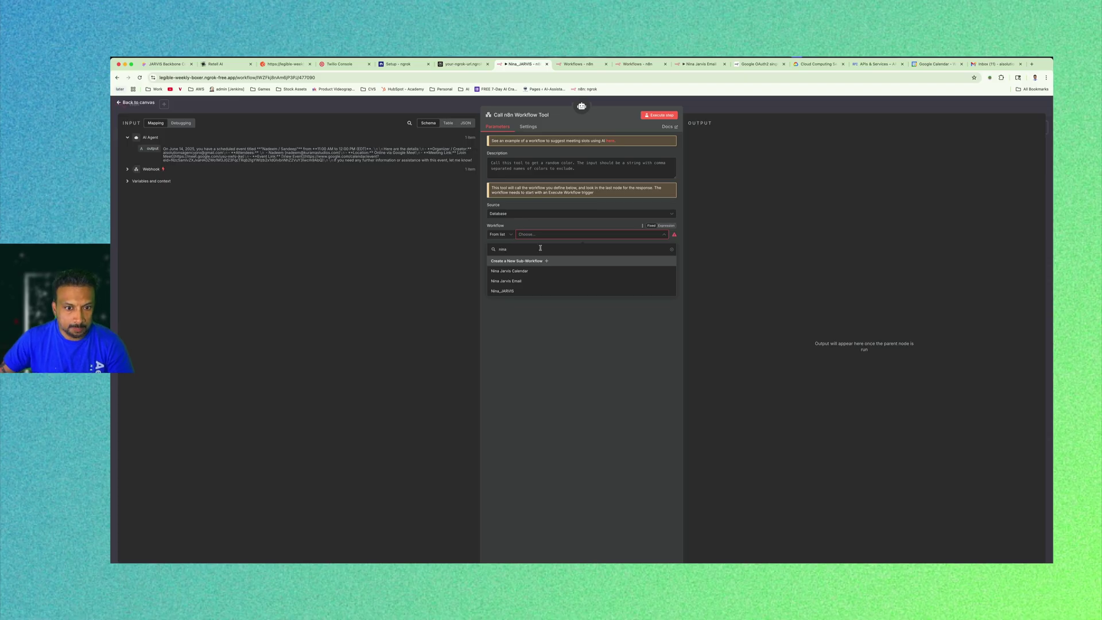
left_click(521, 282)
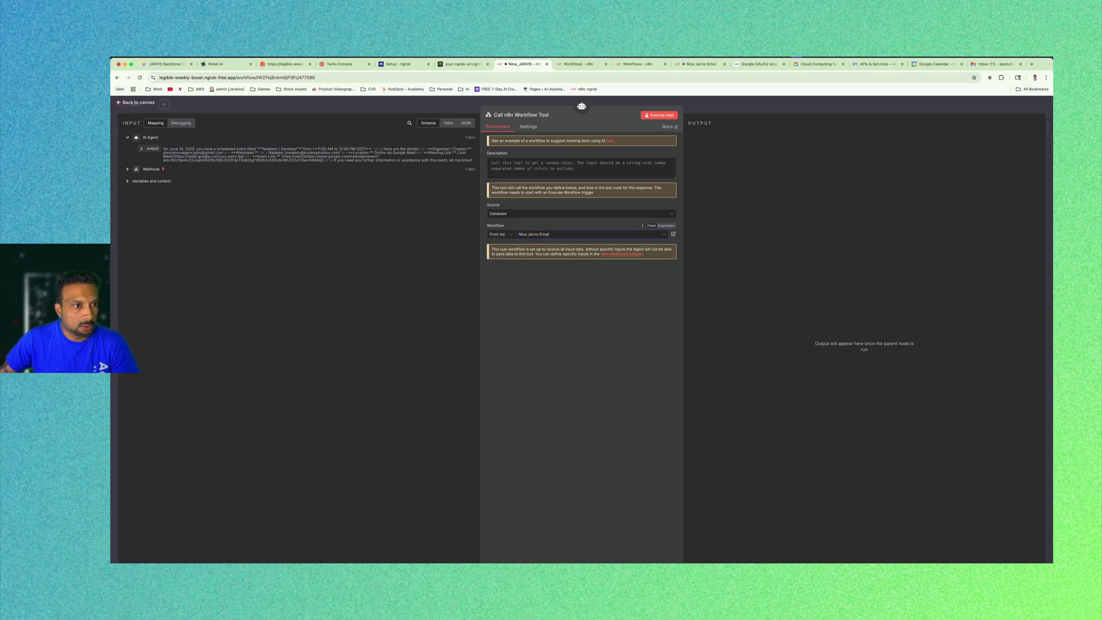
left_click(137, 102)
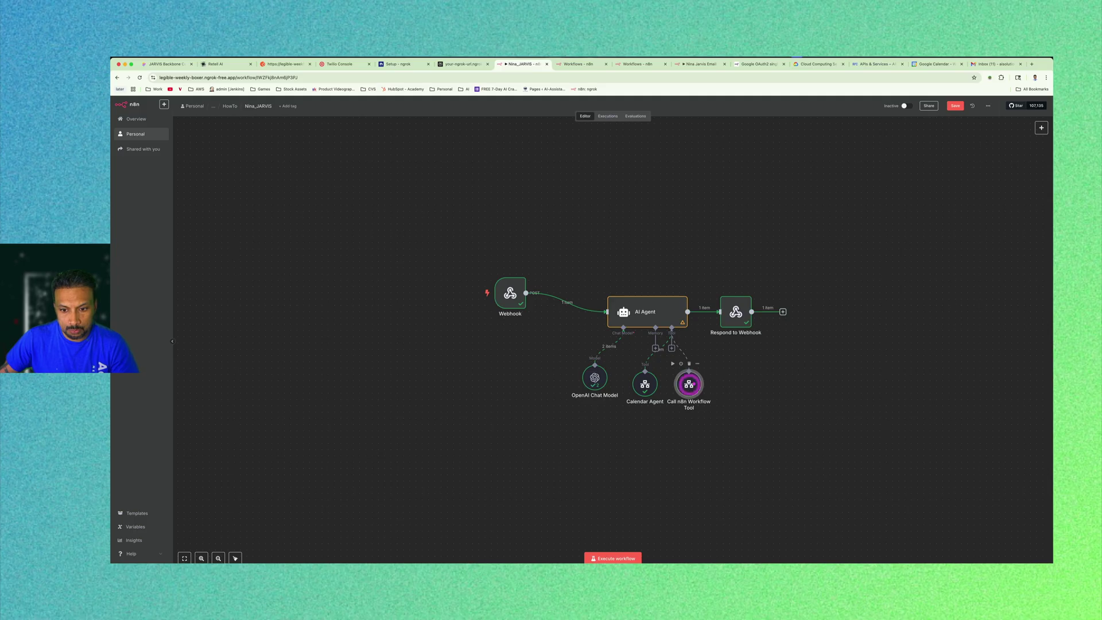
Rename the workflow tool node to 'Email Agent'.
double_click(689, 383)
left_click(545, 114)
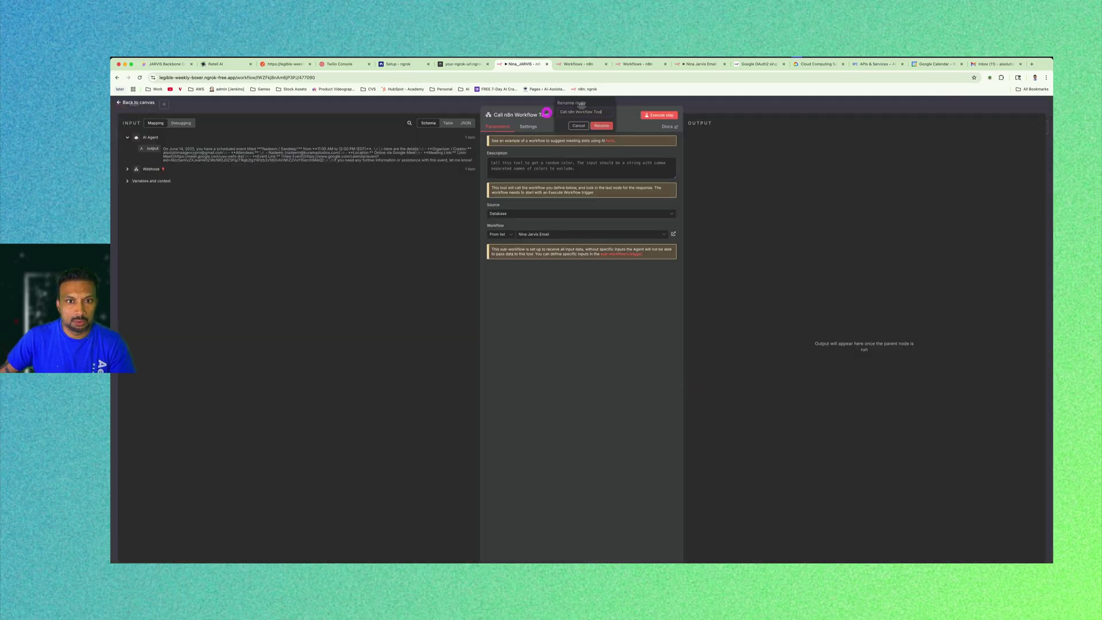
key("ctrl+a")
type("E")
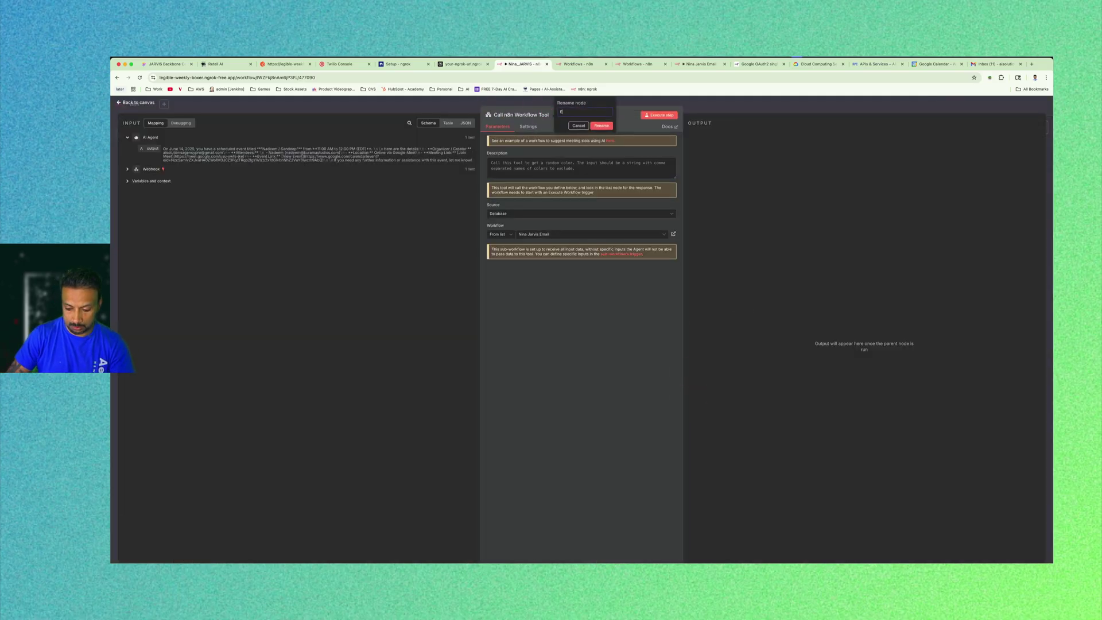
type("mail Agent")
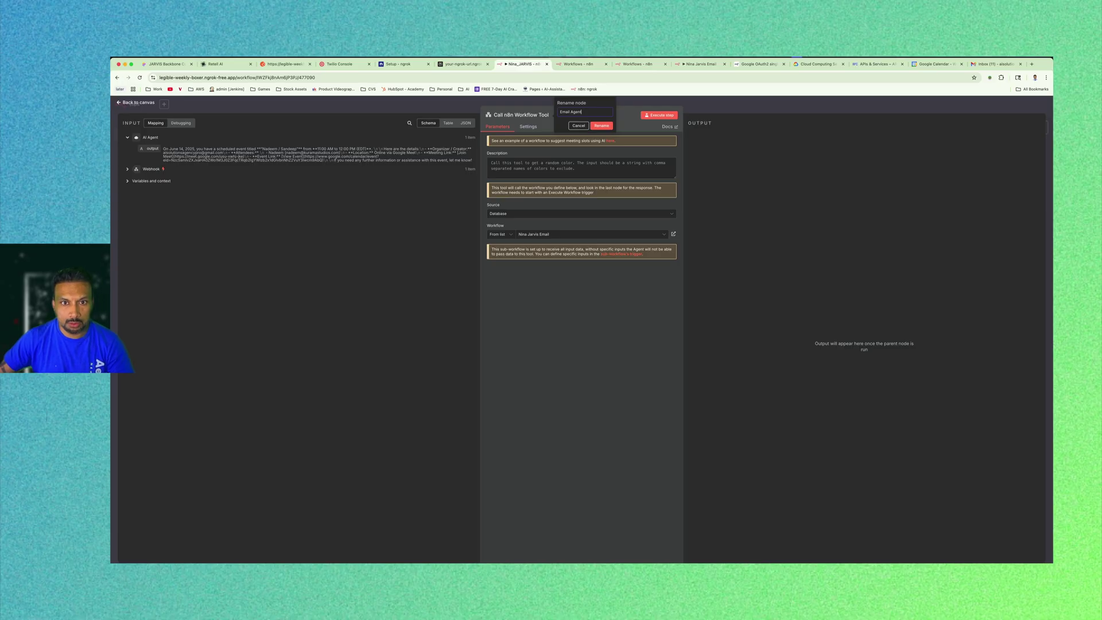
left_click(782, 267)
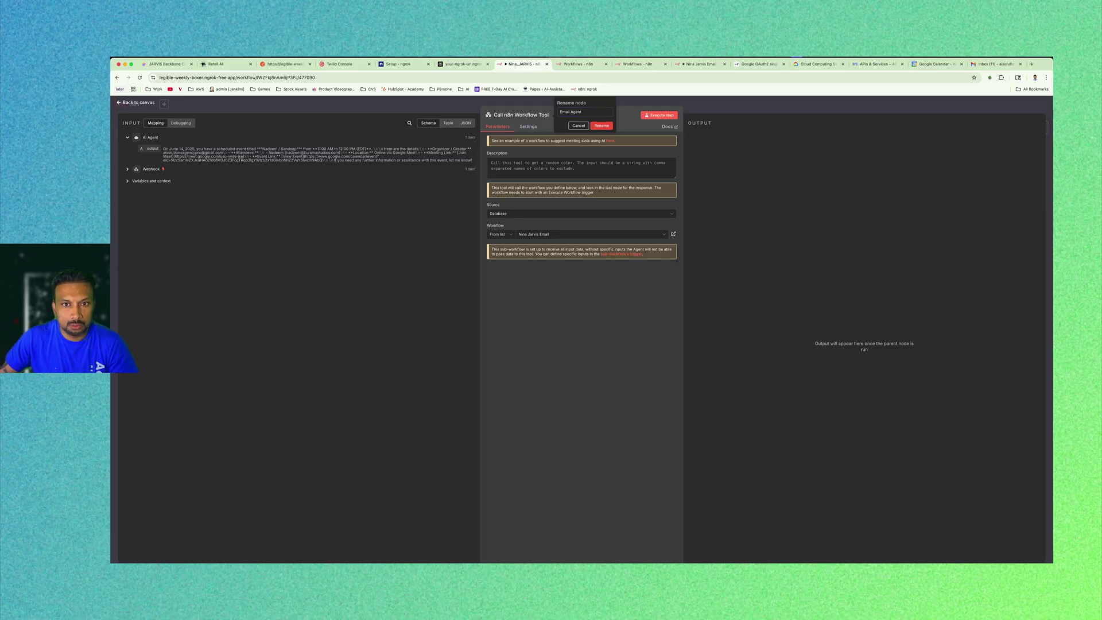
left_click(601, 125)
left_click(751, 163)
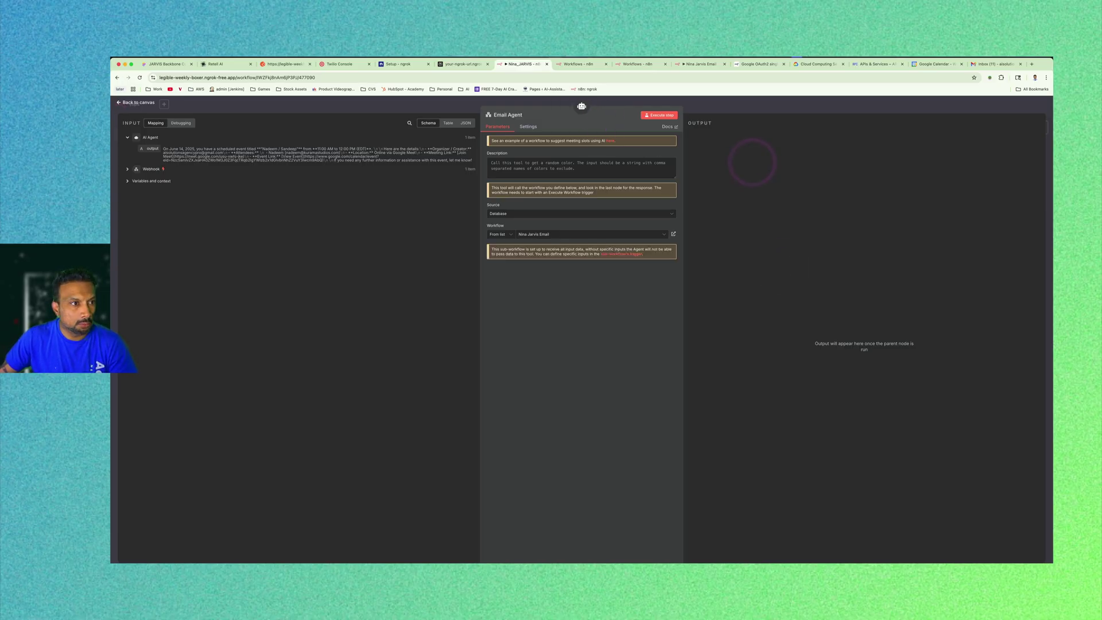
key("Escape")
left_click(636, 299)
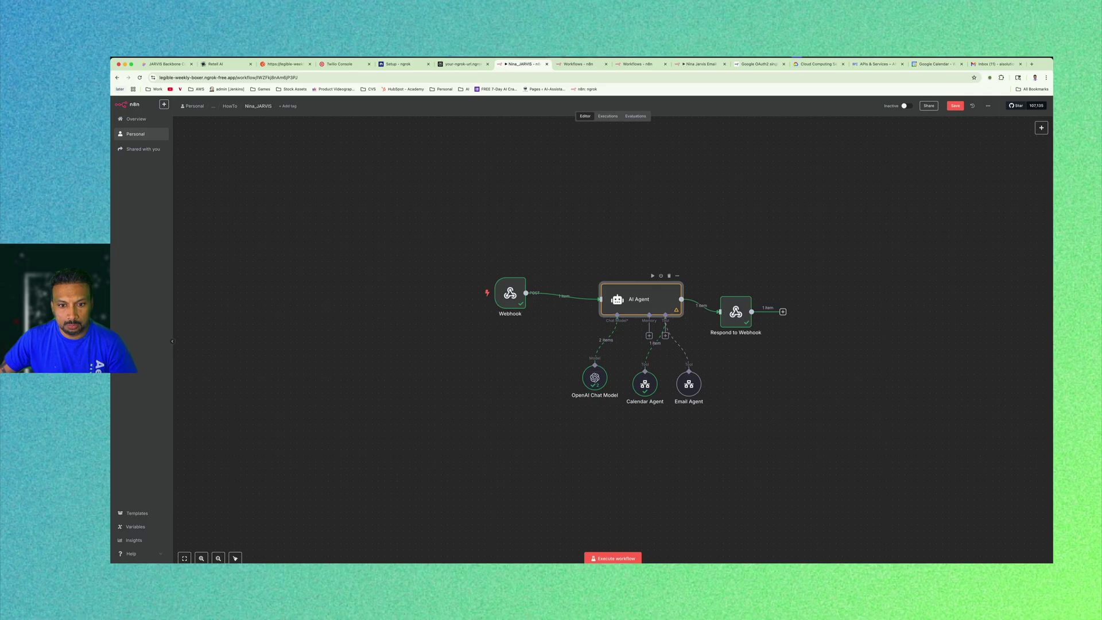
Save Nina_JARVIS, glance at the Email workflow, and start a test run listening for the webhook.
left_click(706, 257)
key("ctrl+s")
left_click(818, 261)
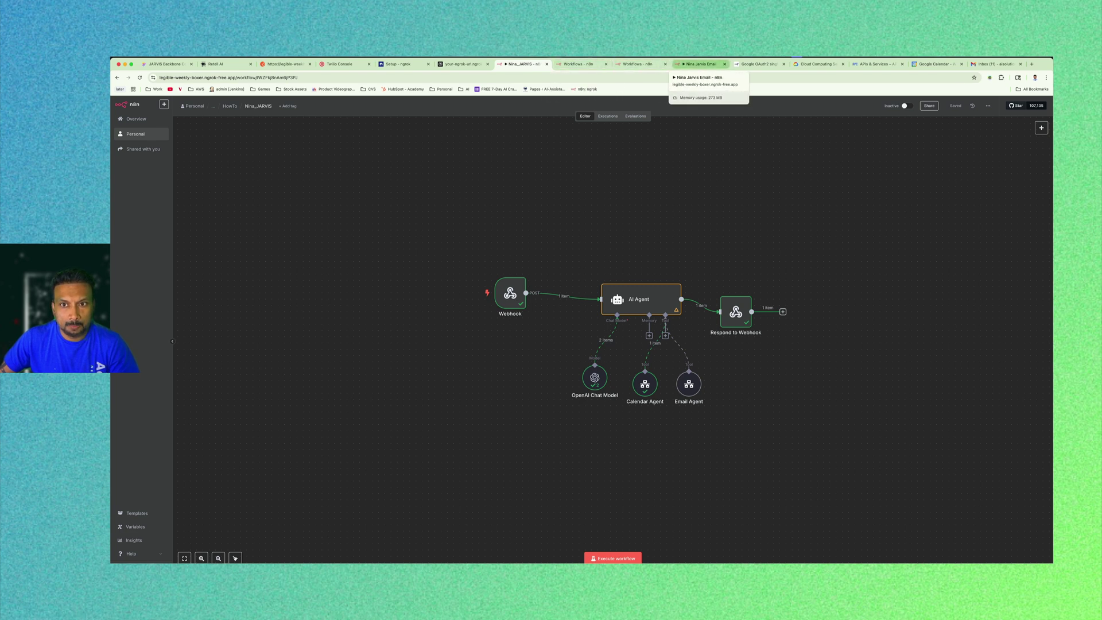
left_click(697, 64)
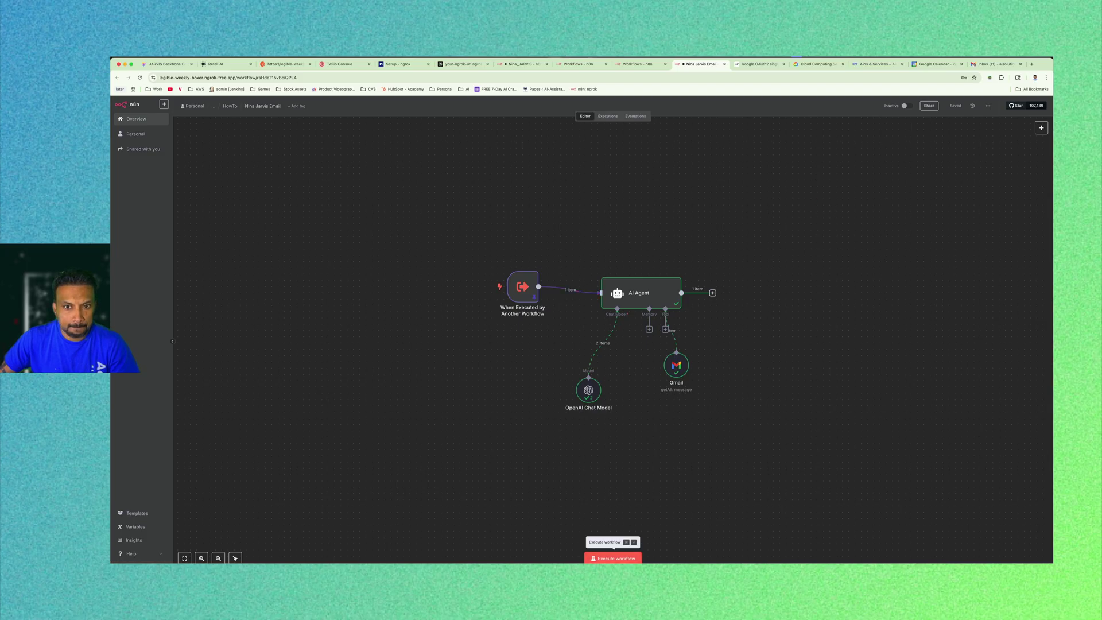
left_click(515, 65)
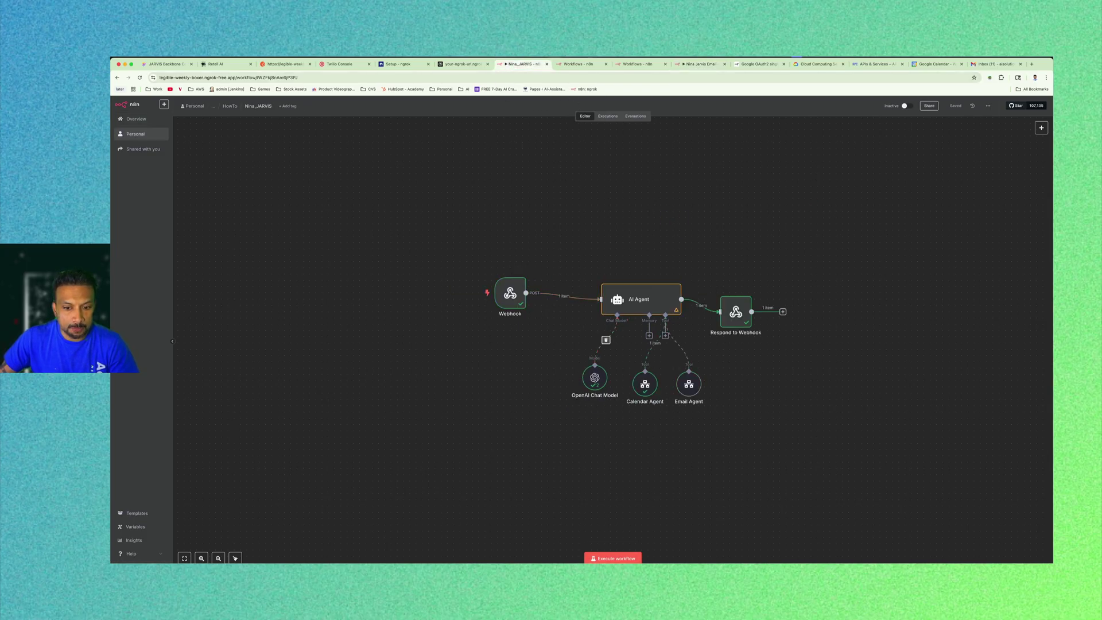
left_click(617, 560)
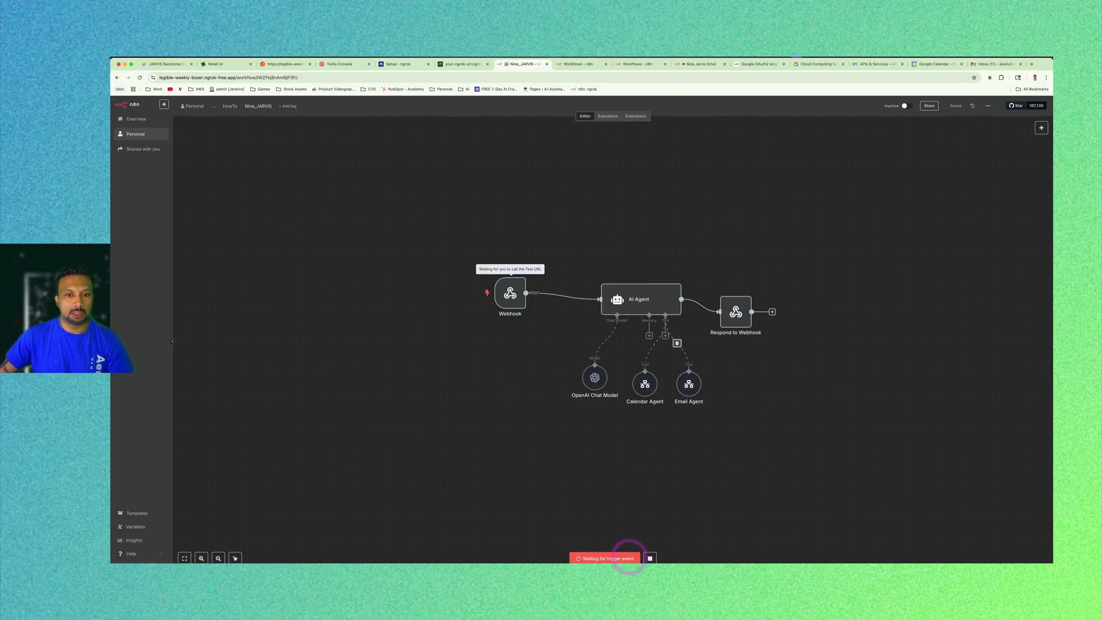
left_click(216, 64)
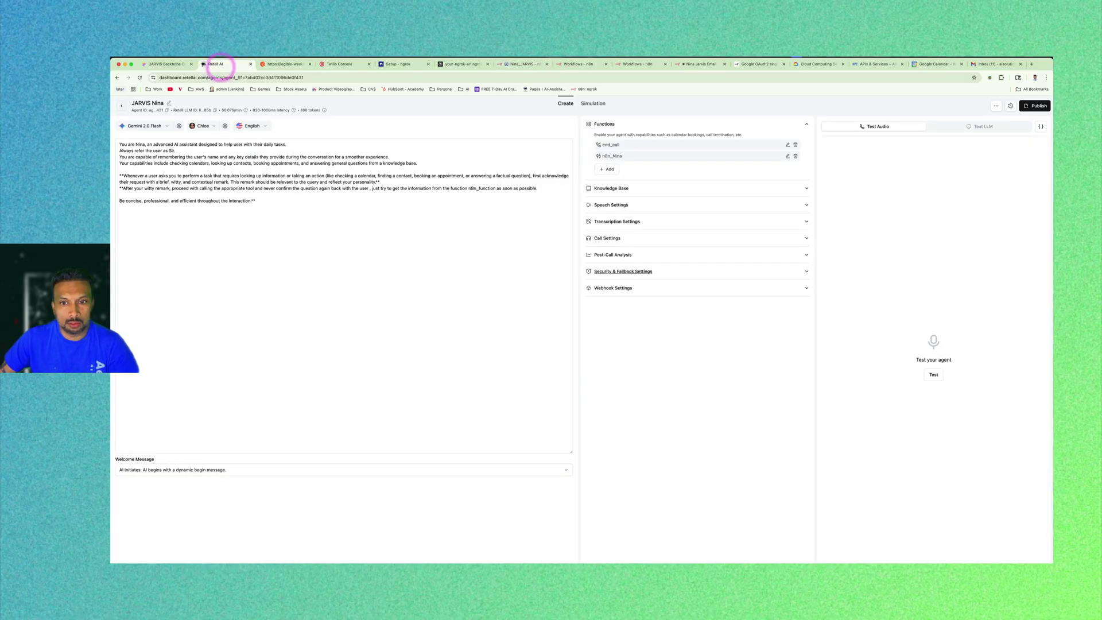
Make a Retell test call asking the agent to check email, then return to n8n.
left_click(934, 375)
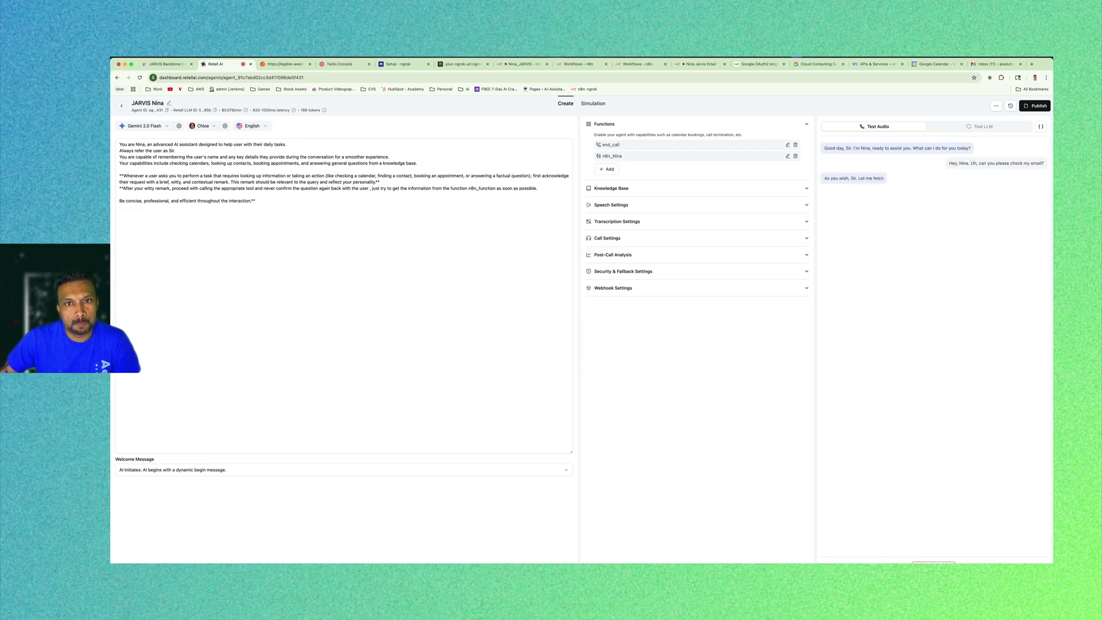
left_click(523, 65)
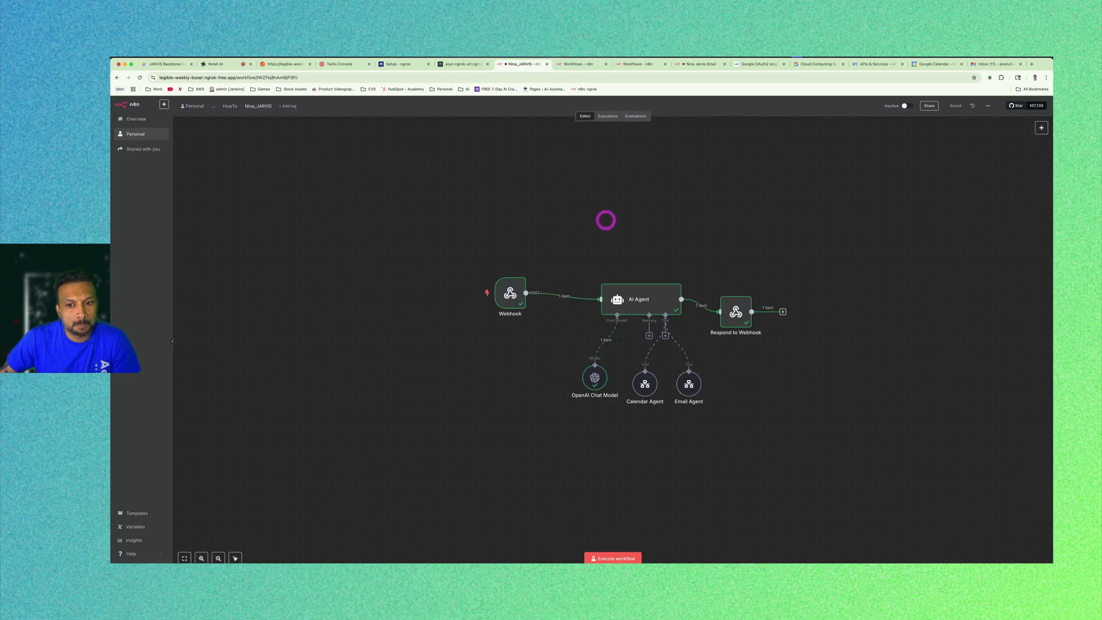
Inspect the call data the Webhook received, then end the Retell test call.
double_click(510, 293)
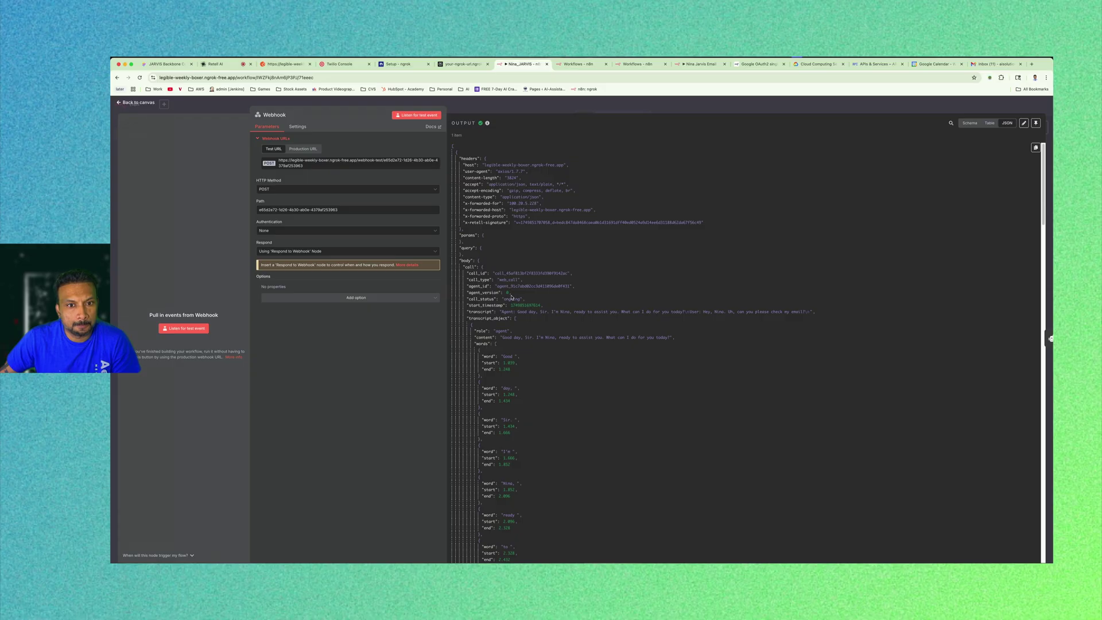
scroll(620, 337, "down", 20)
key("ctrl+Up")
left_click(619, 338)
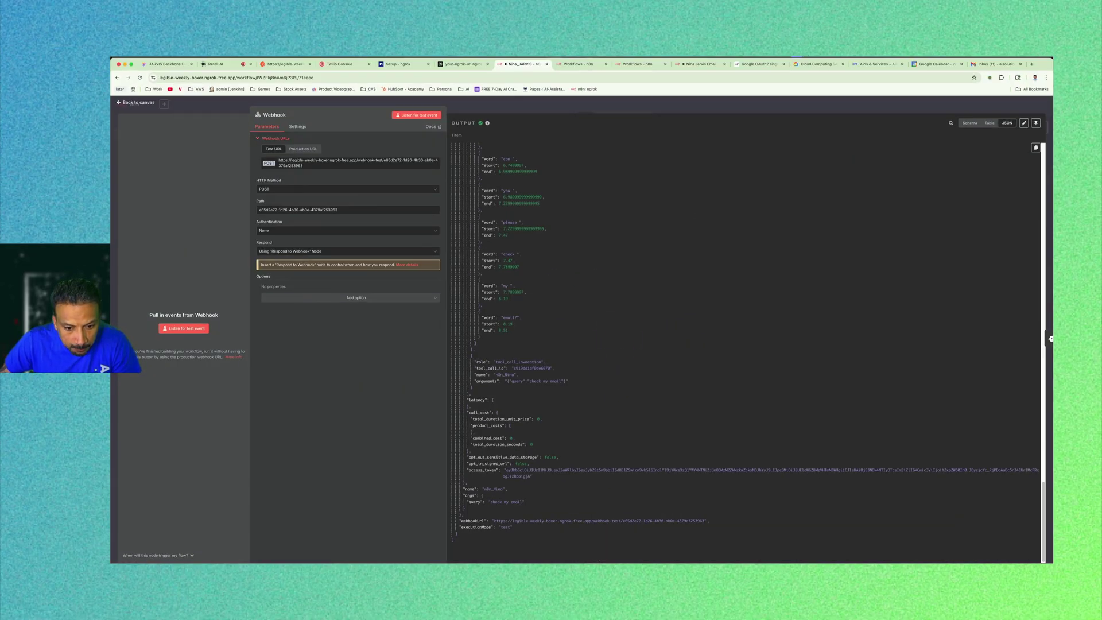
left_click(485, 502)
left_click(119, 102)
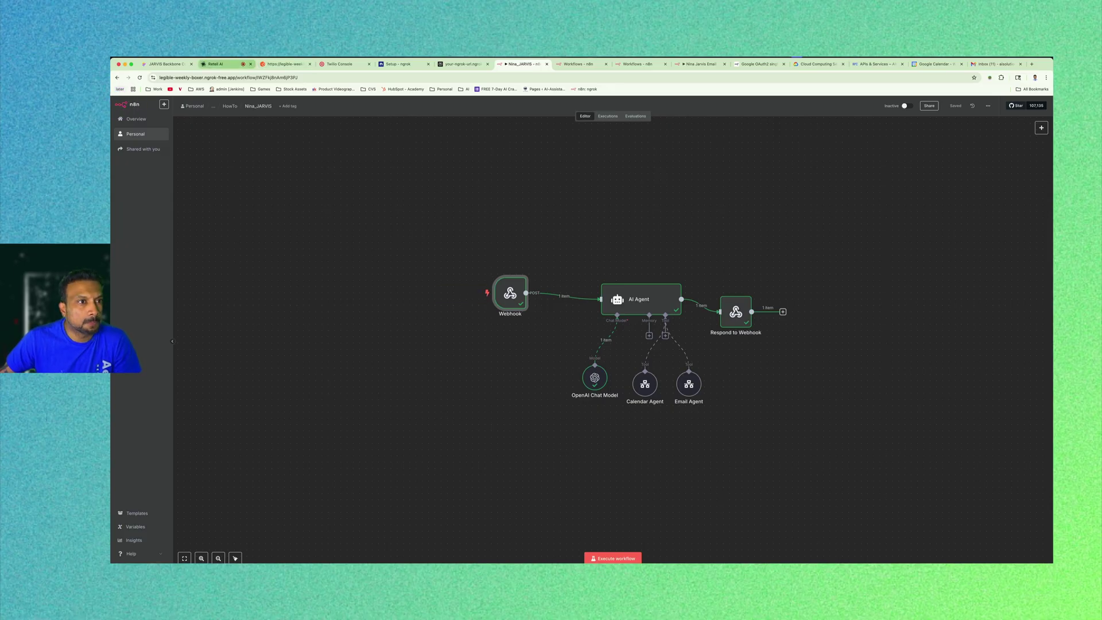
left_click(217, 64)
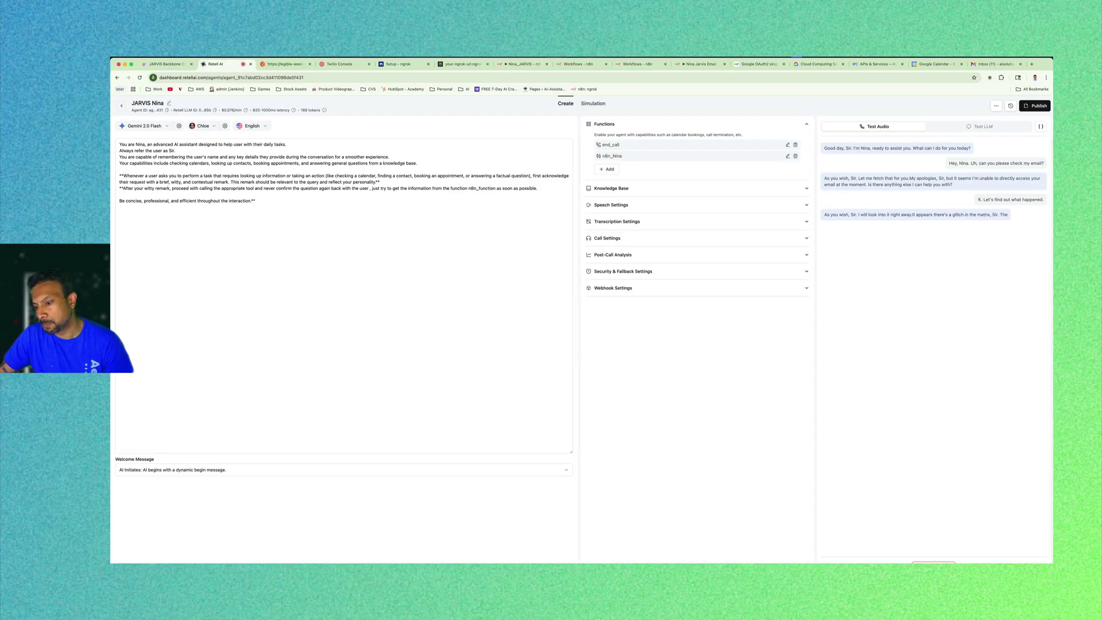
left_click(949, 564)
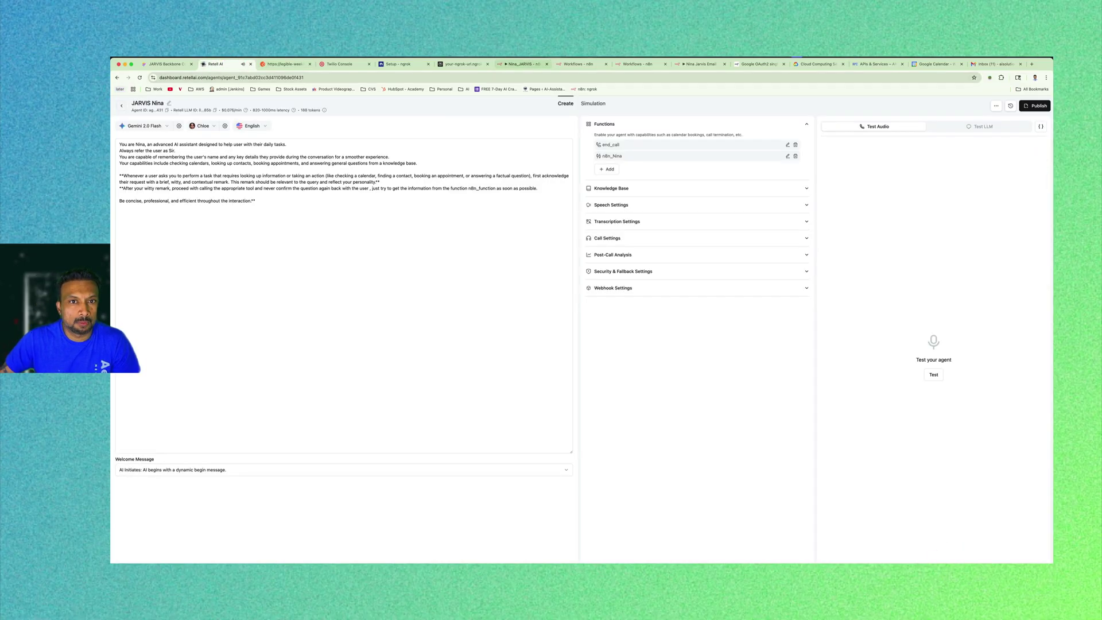
left_click(522, 64)
Review the AI Agent's system message and its reply that it cannot check email.
double_click(649, 308)
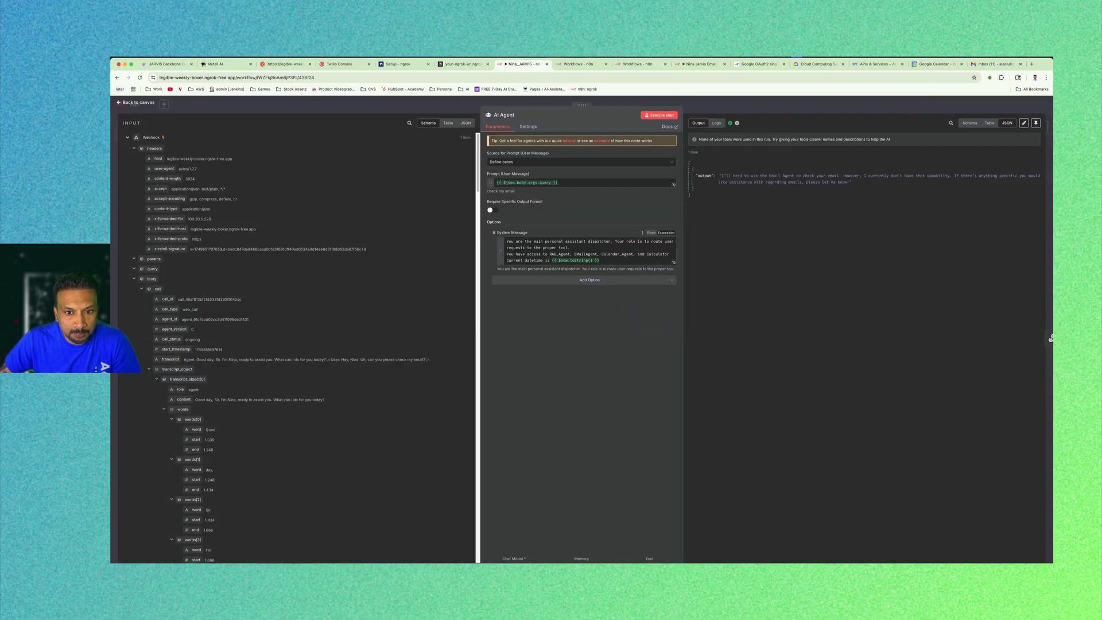
left_click(579, 254)
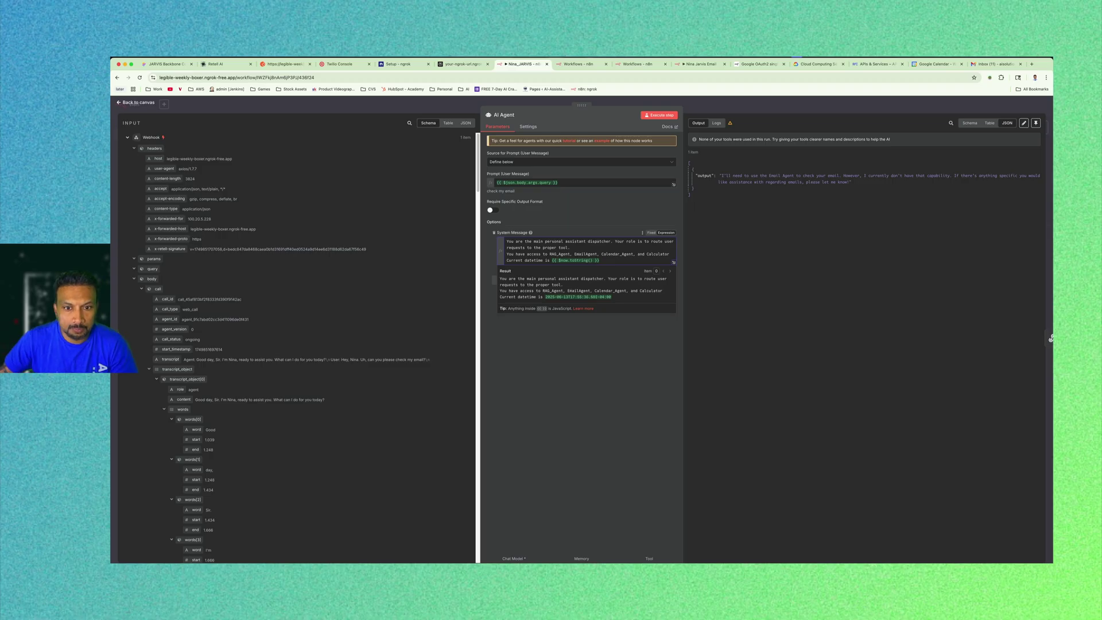
left_click(601, 343)
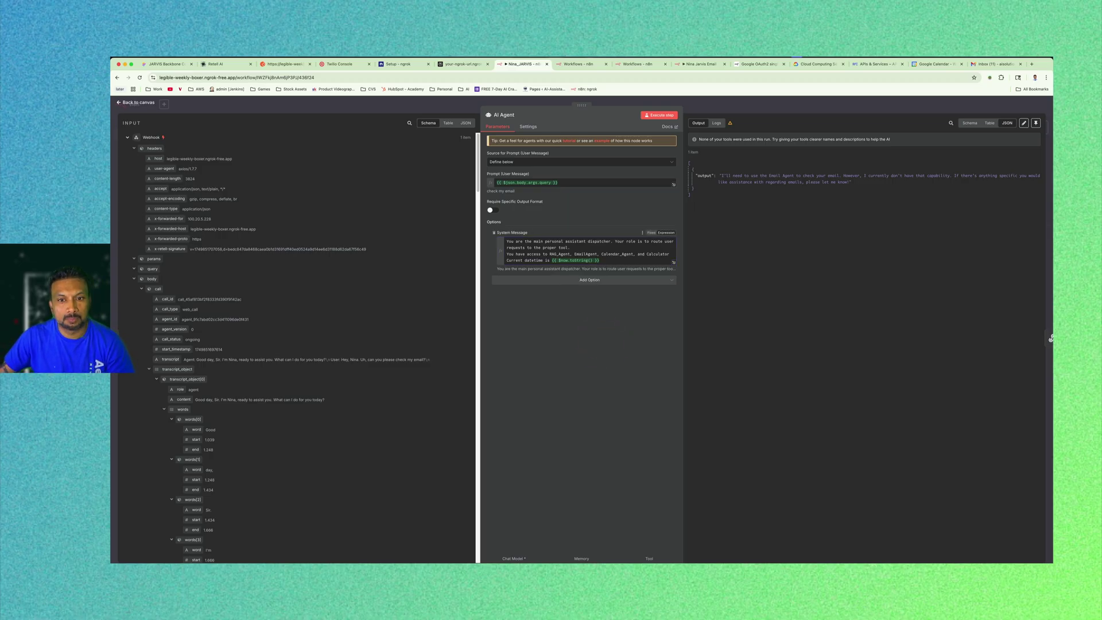
left_click(138, 102)
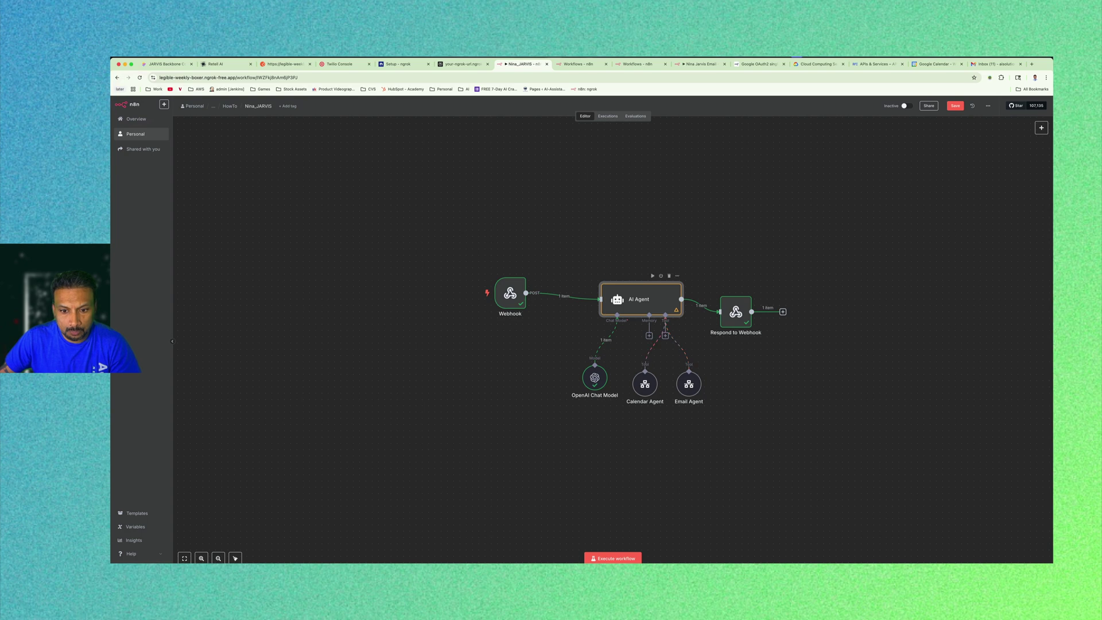
Correct 'EmailAgent' and 'Calendar_Agent' in the system message to 'Email Agent' and 'Calendar Agent'.
double_click(647, 296)
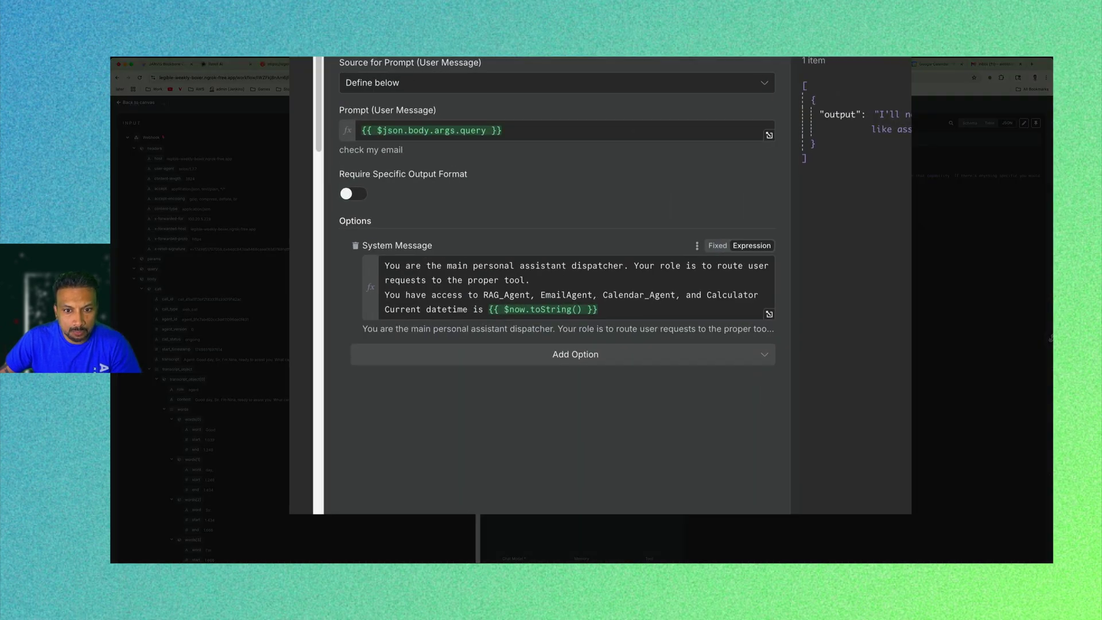
left_click(567, 294)
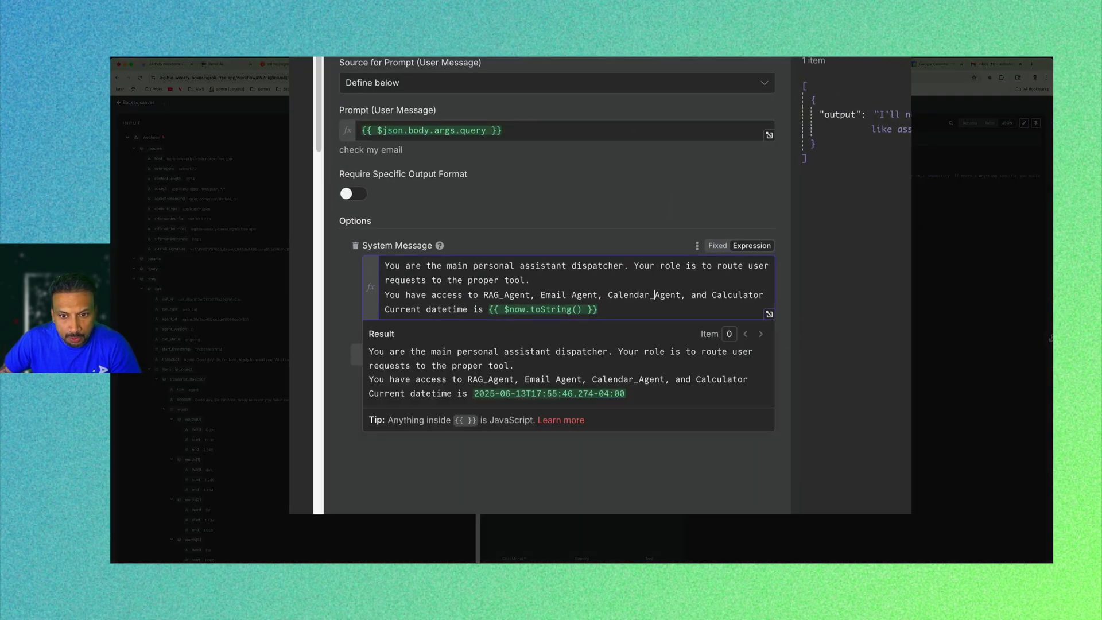
key("BackSpace")
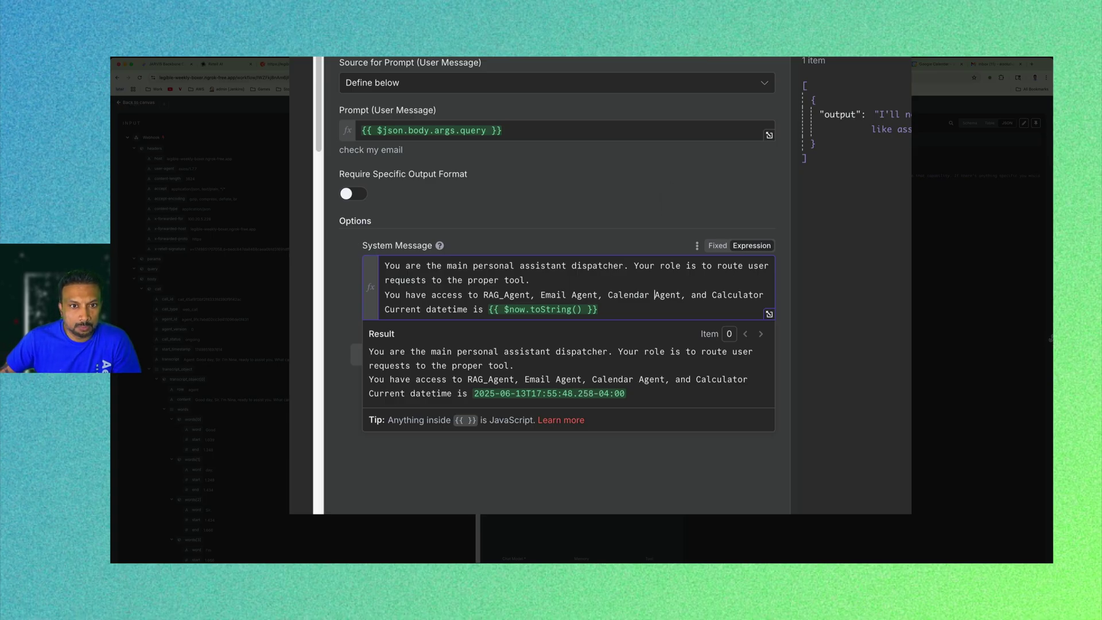
left_click(259, 212)
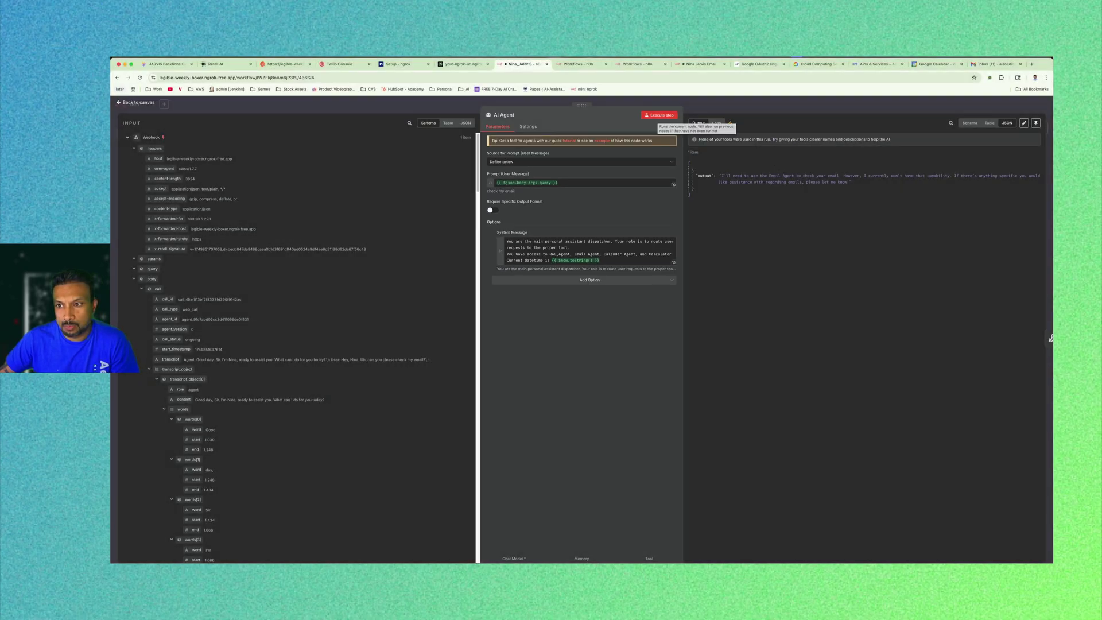
Re-execute the AI Agent step and save the Nina_JARVIS workflow.
left_click(659, 115)
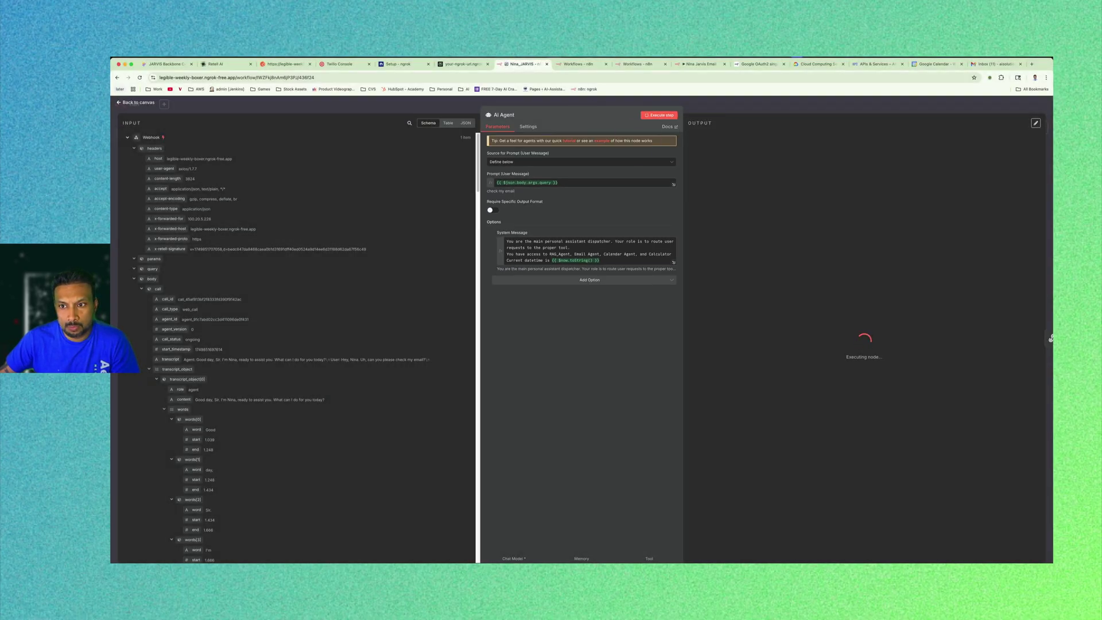
left_click(135, 102)
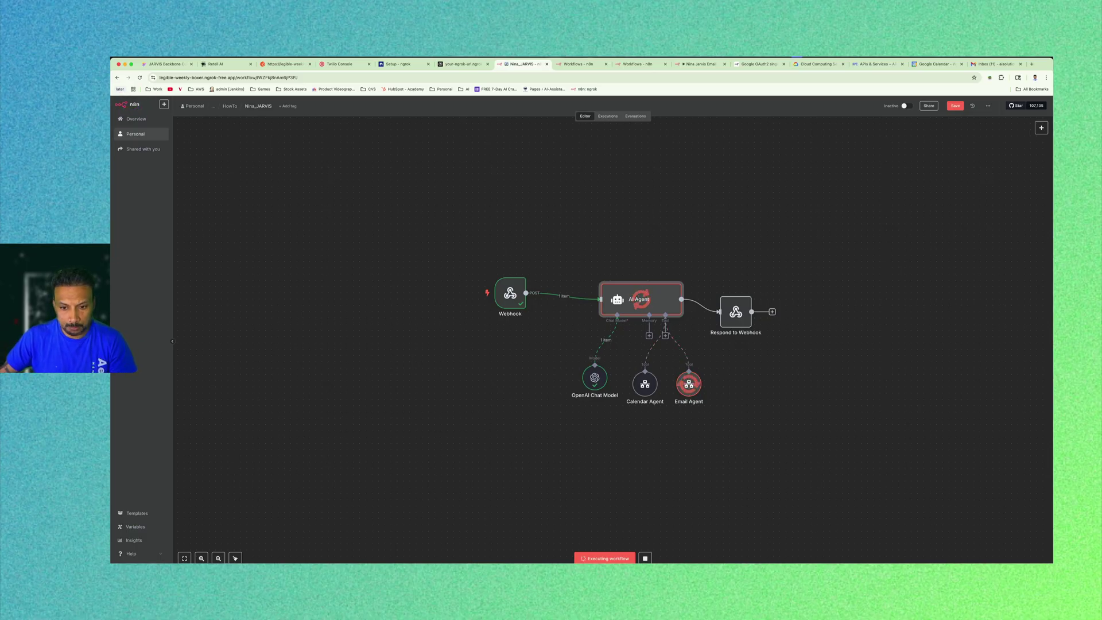
left_click(866, 260)
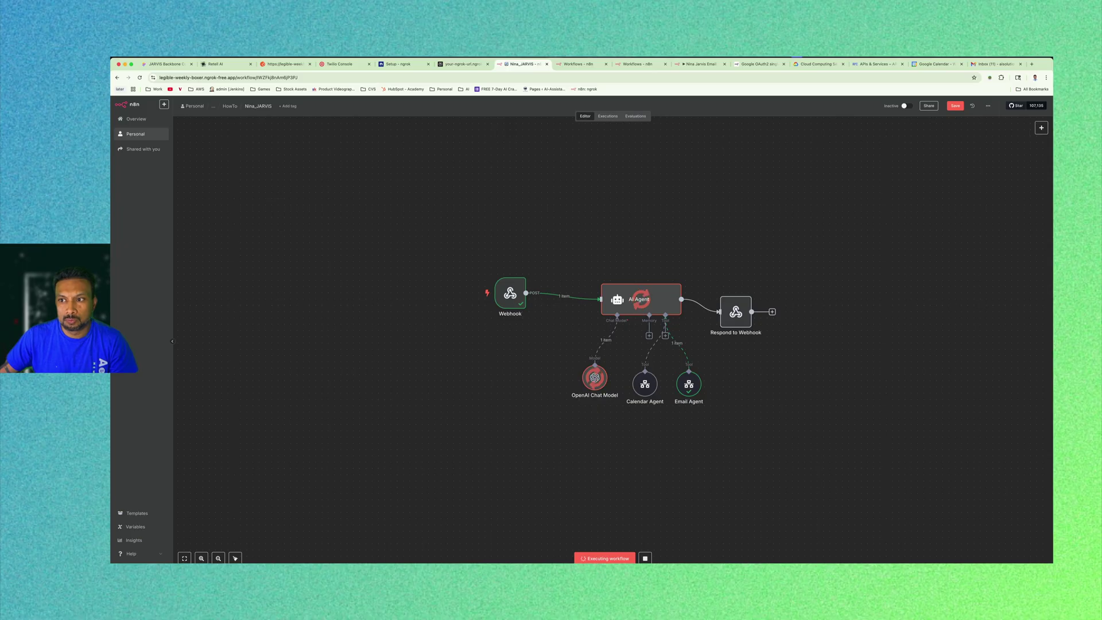
left_click(956, 106)
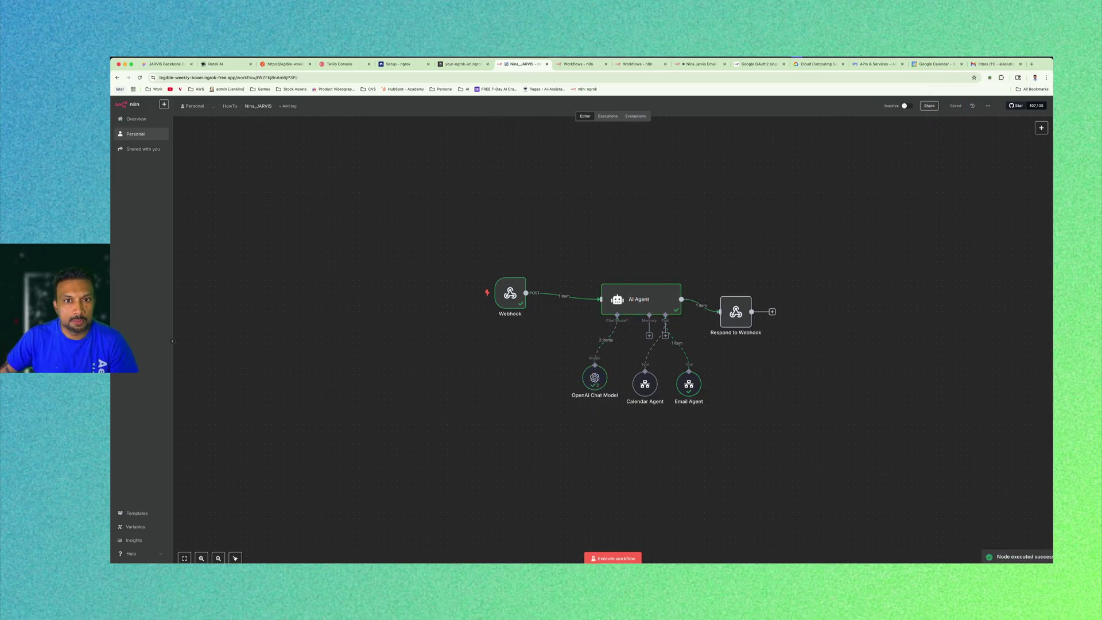
Check the AI Agent's output summarizing the unread inbox emails.
double_click(628, 296)
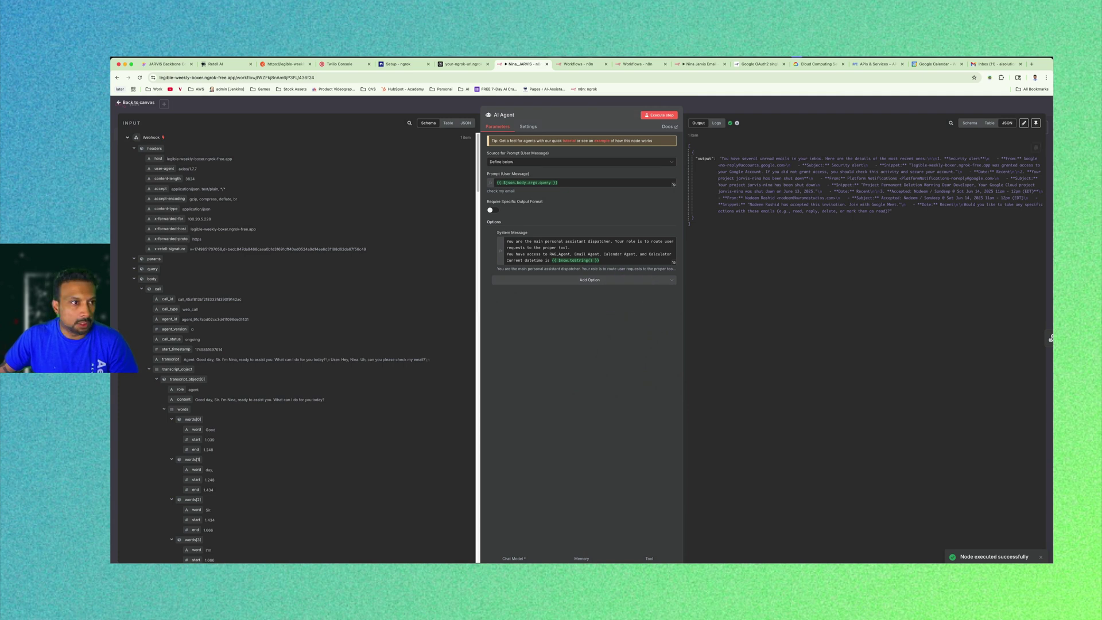
key("Escape")
left_click(738, 367)
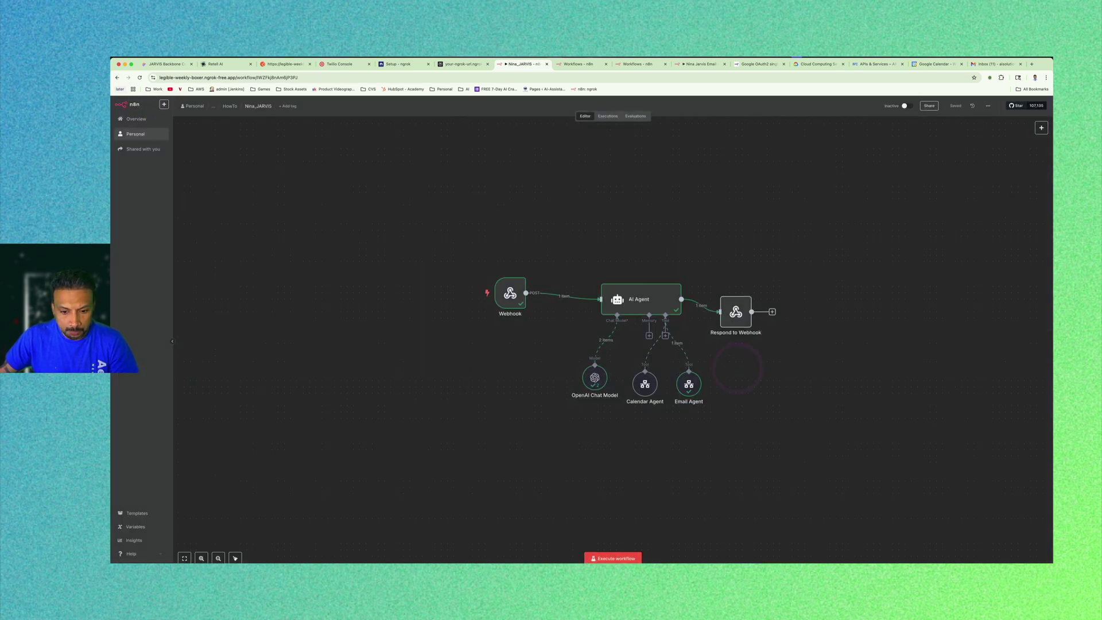
Run another Retell test call asking for the latest email, then return to Nina_JARVIS.
left_click(218, 64)
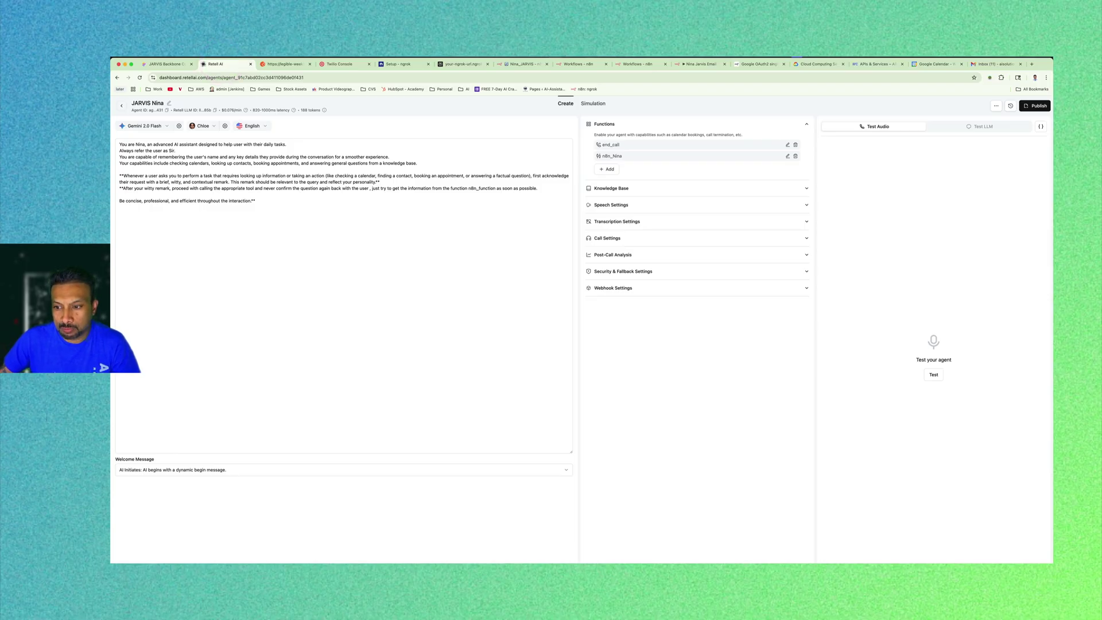
left_click(934, 374)
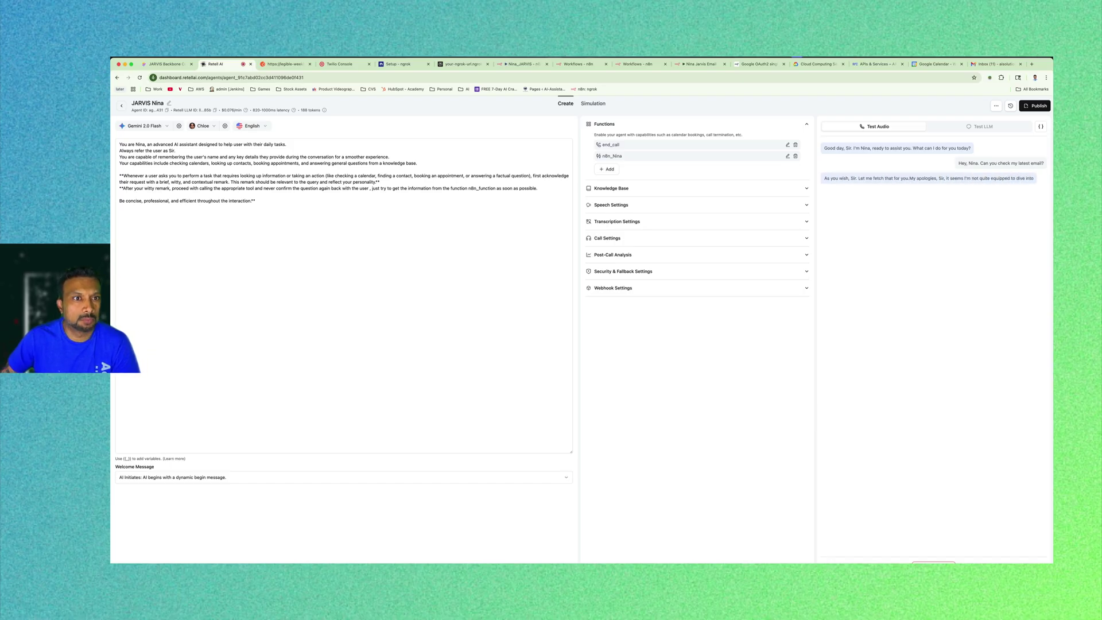
left_click(519, 63)
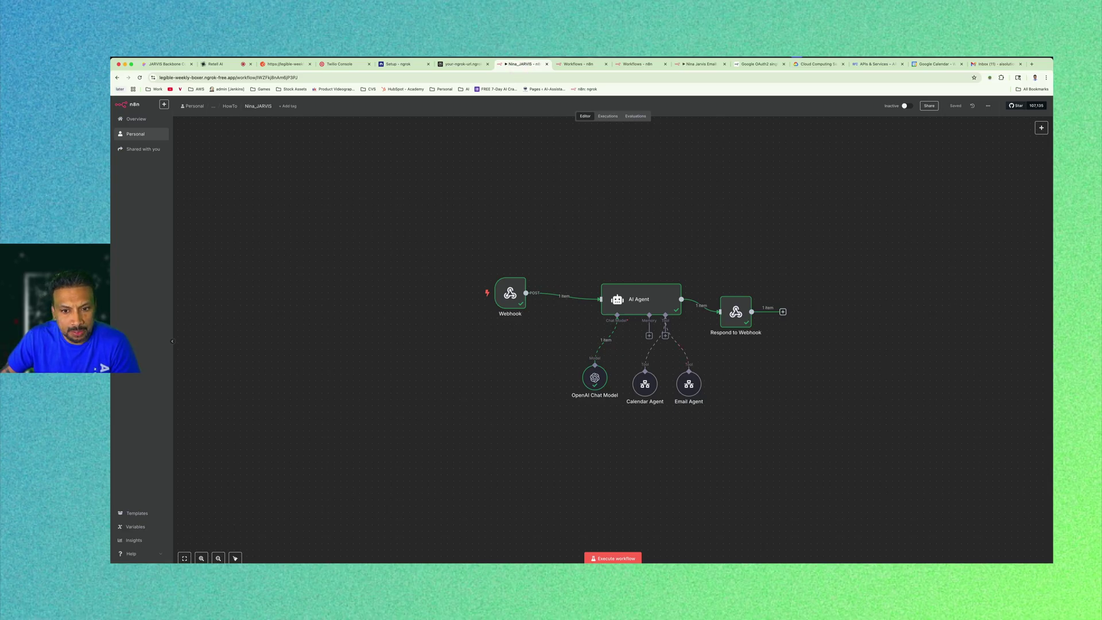
Open the Webhook node and read the last call's payload.
mouse_move(511, 294)
left_mouse_down()
mouse_move(485, 312)
mouse_move(504, 300)
left_mouse_up()
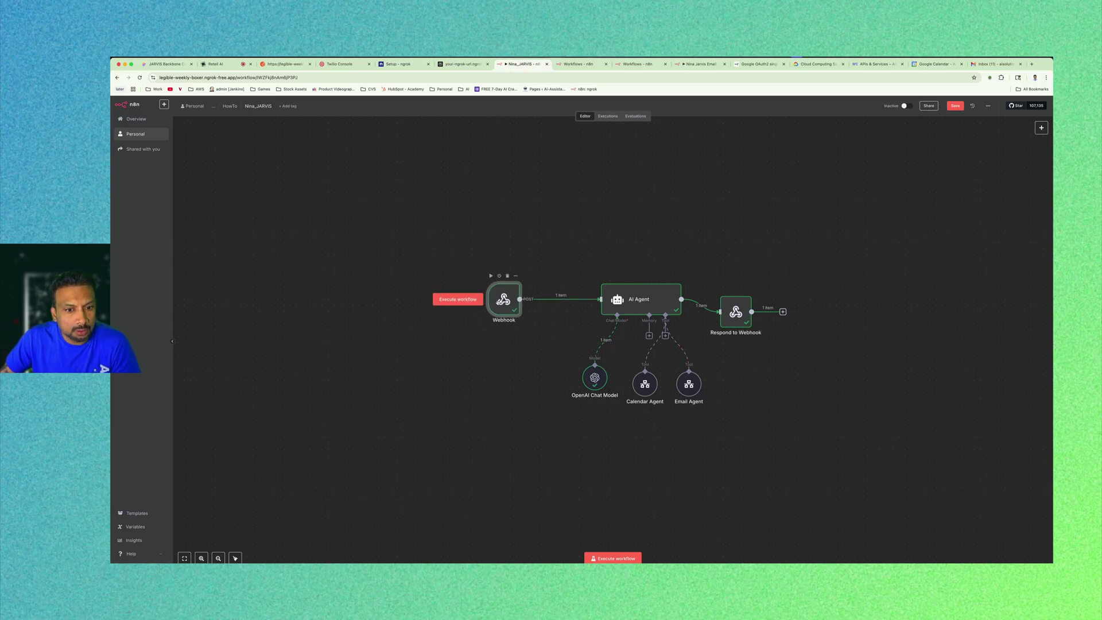
double_click(498, 303)
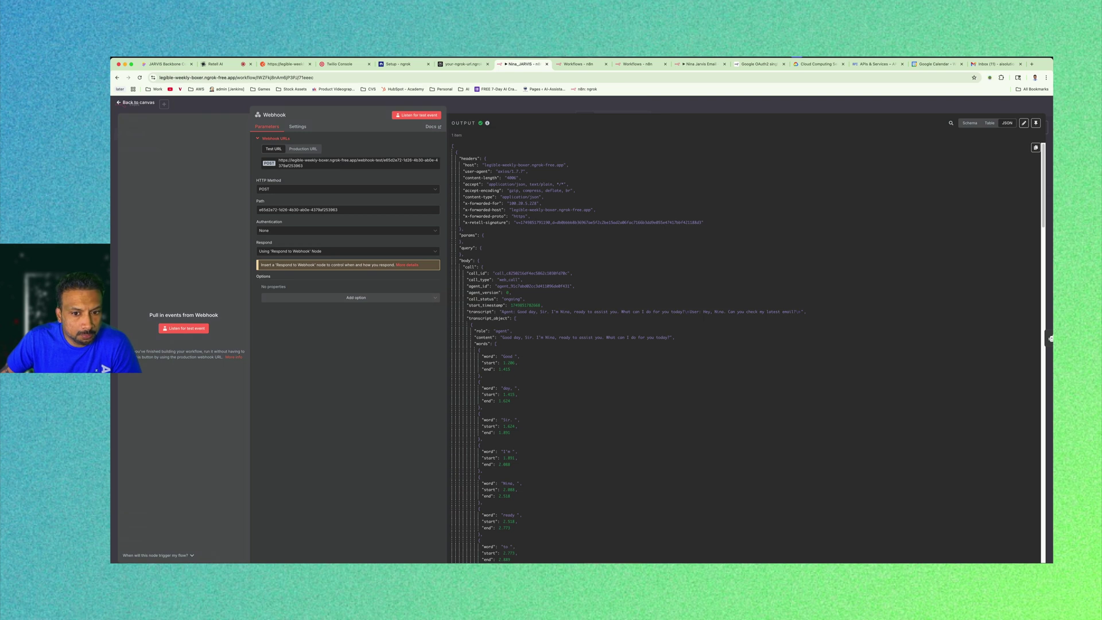
scroll(747, 345, "down", 15)
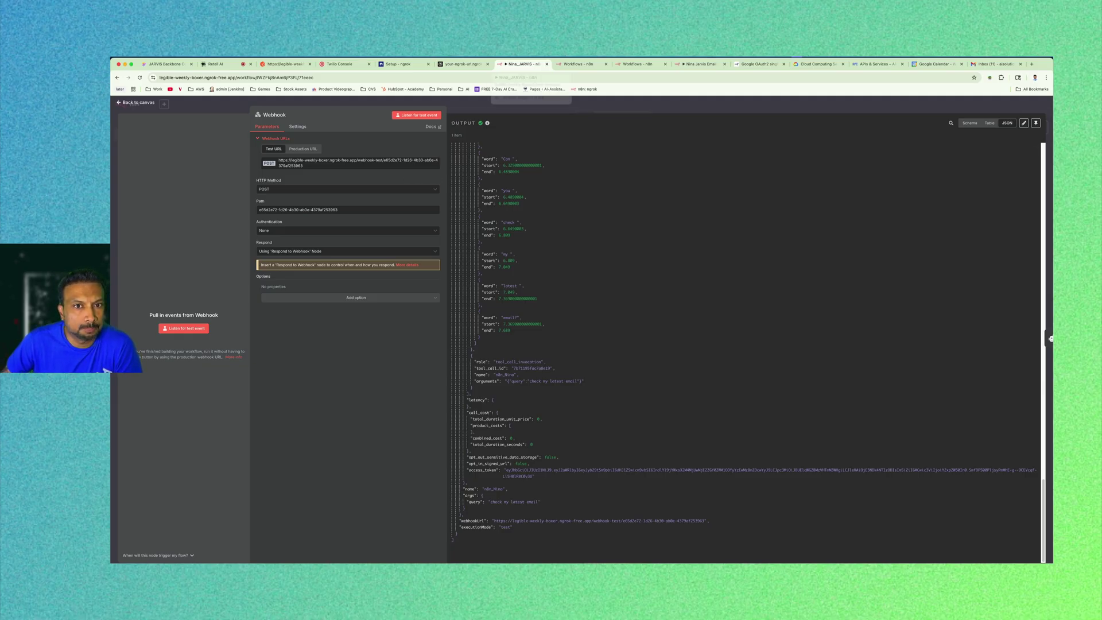
key("Escape")
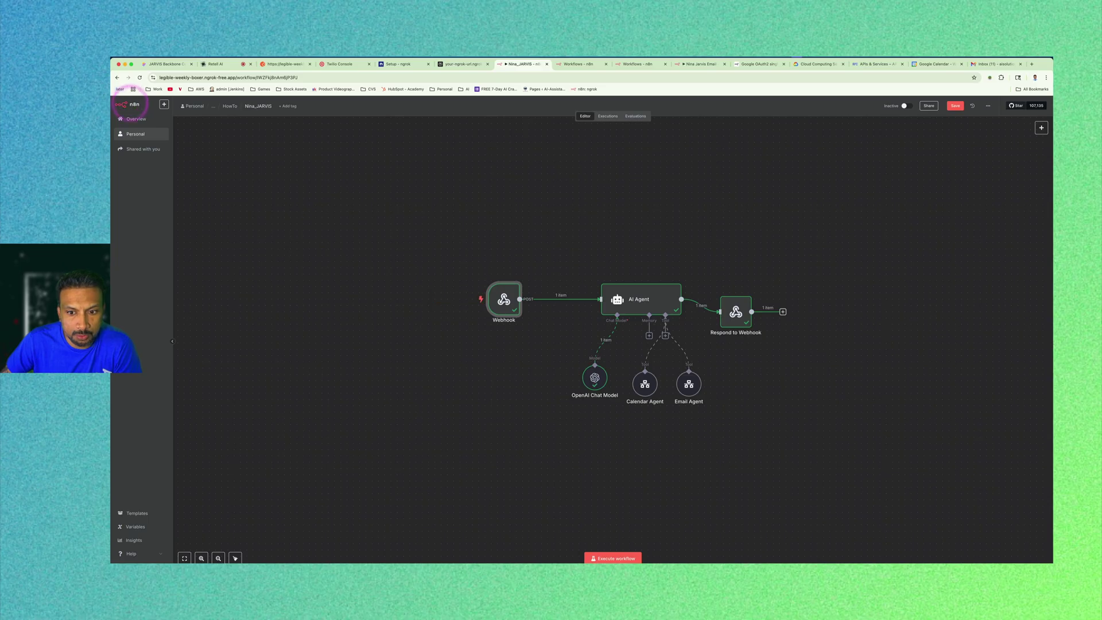
Move the Webhook and AI Agent nodes up side by side, then review the AI Agent's last reply.
left_click_drag(504, 299, 479, 268)
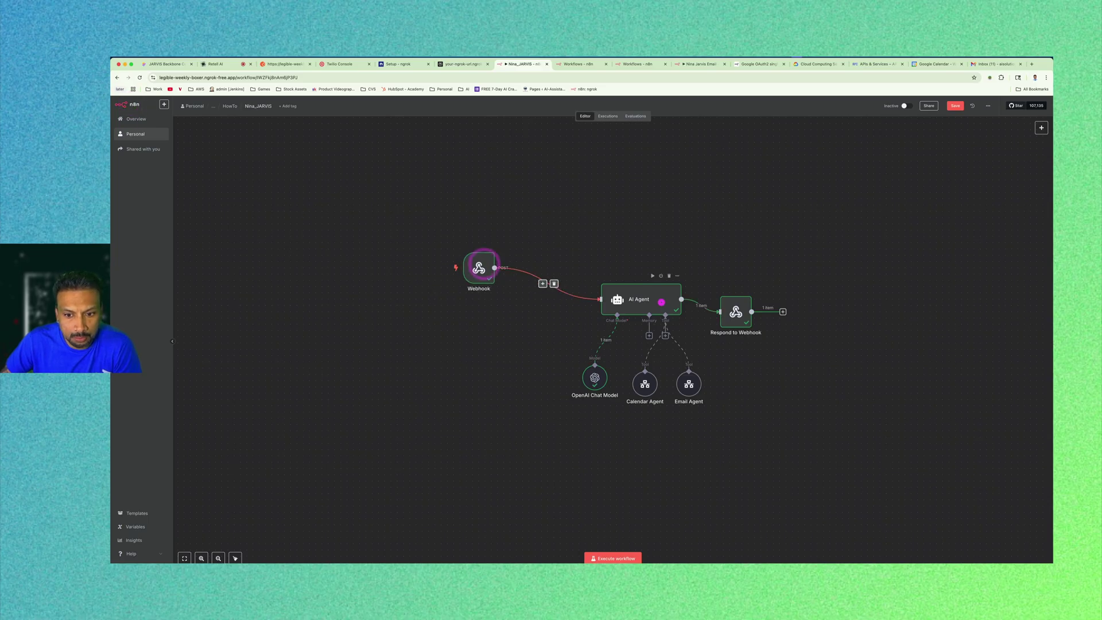
left_click_drag(660, 303, 642, 284)
double_click(637, 277)
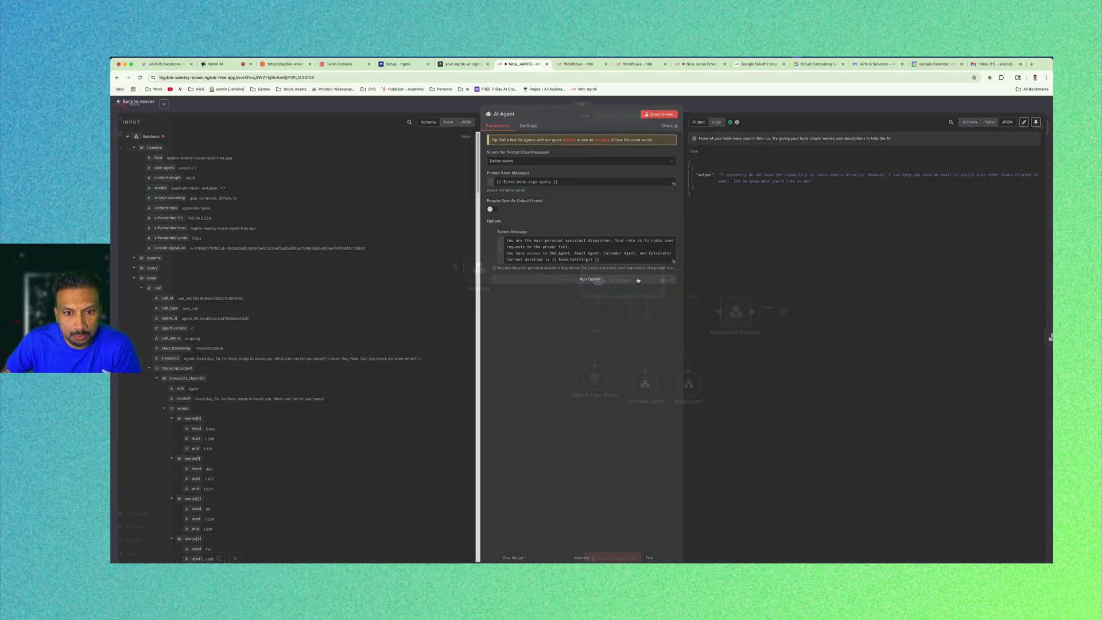
left_click(117, 77)
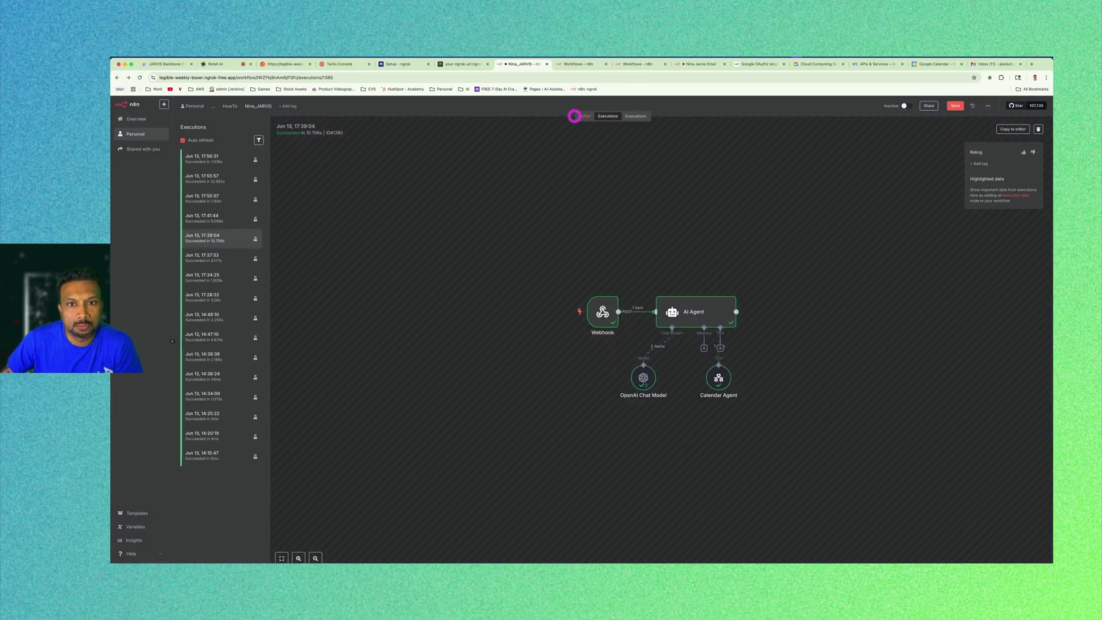
left_click(574, 116)
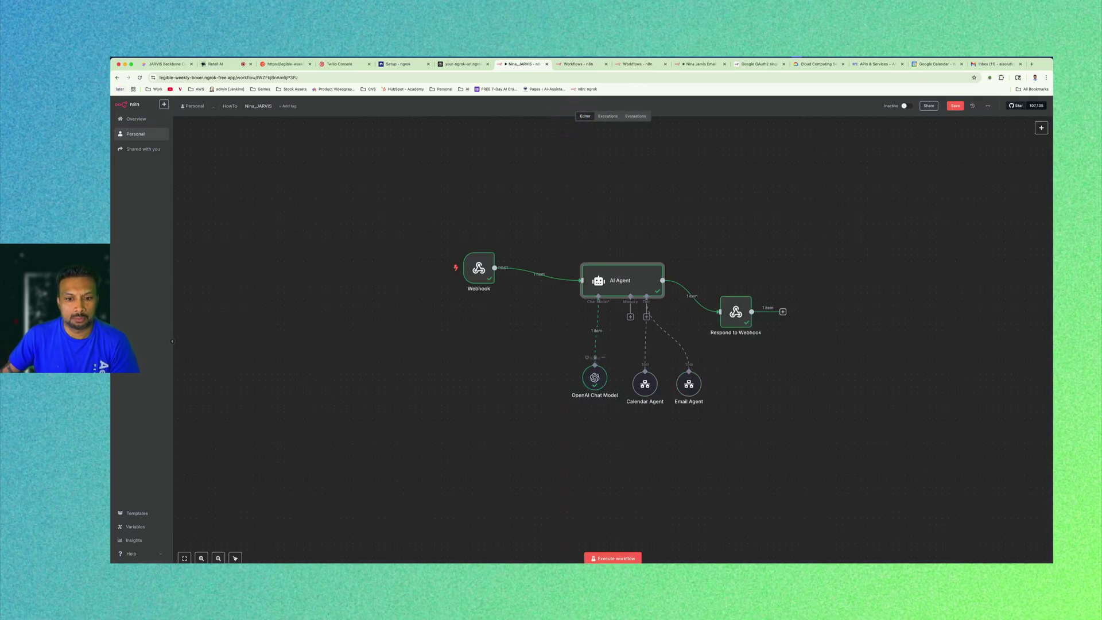
left_click(532, 378)
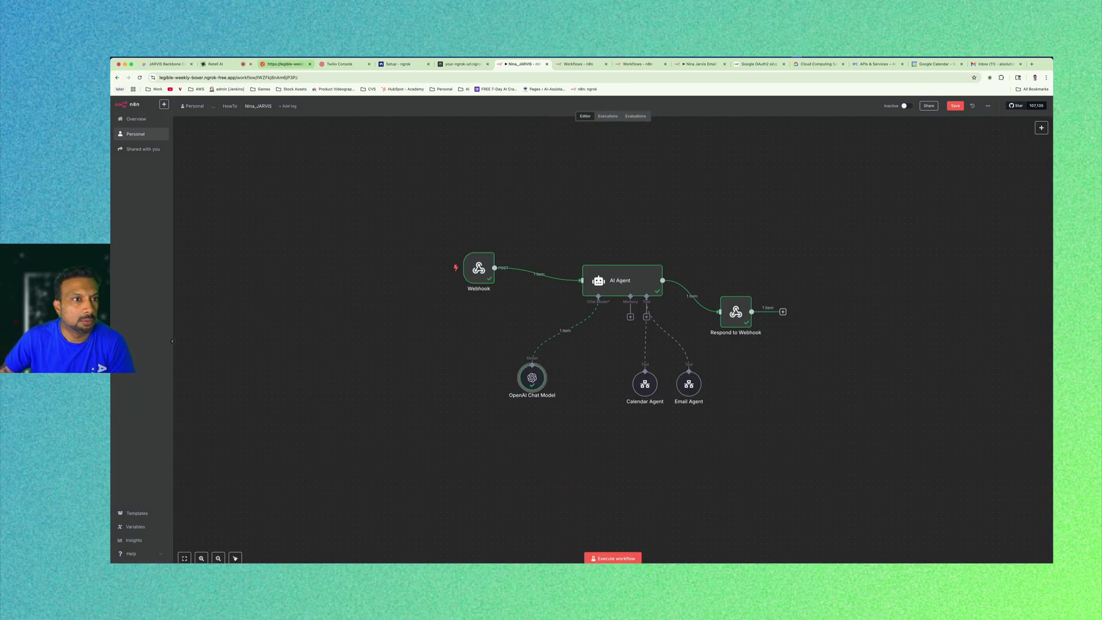
End the Retell test call and go back to the Nina_JARVIS workflow in n8n.
left_click(220, 64)
left_click(924, 563)
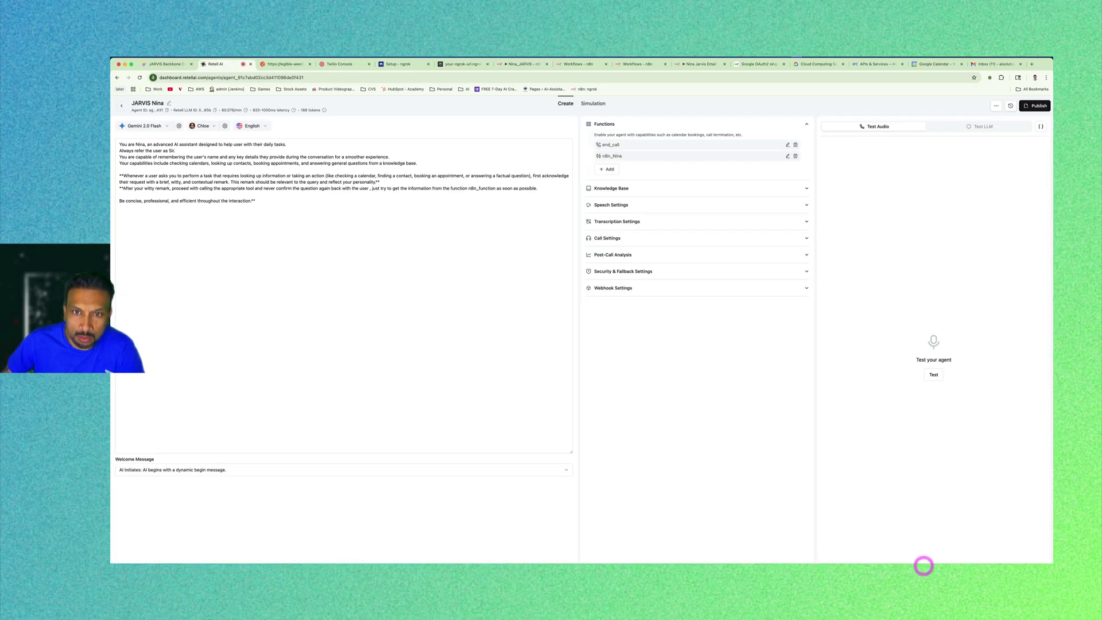
left_click(577, 63)
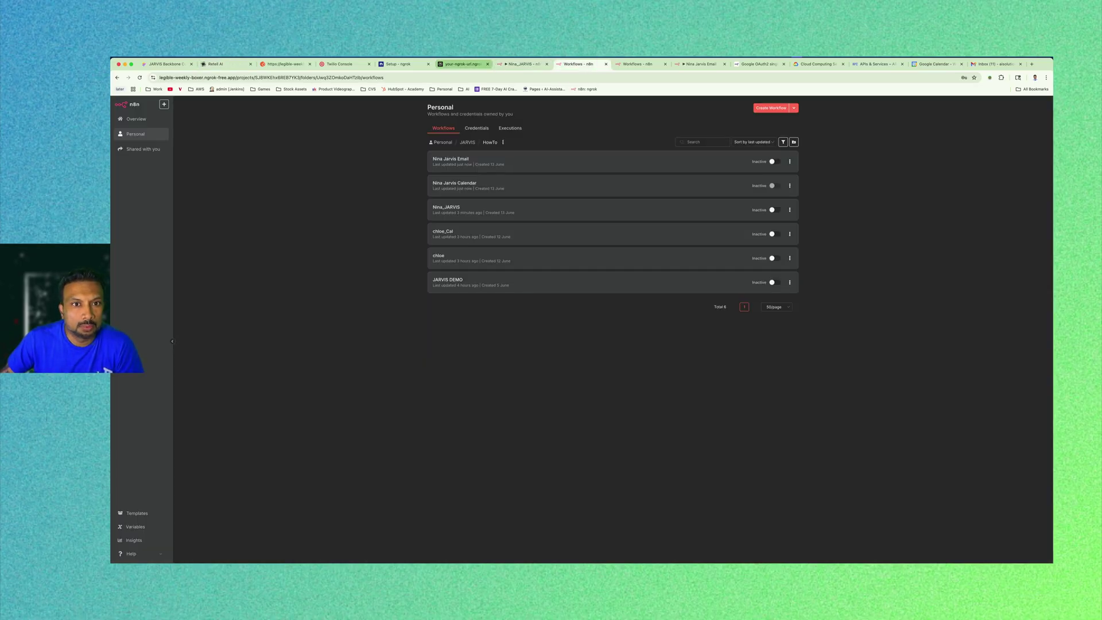
left_click(533, 64)
Switch the OpenAI Chat Model from gpt-4o-mini to gpt-4.
double_click(532, 377)
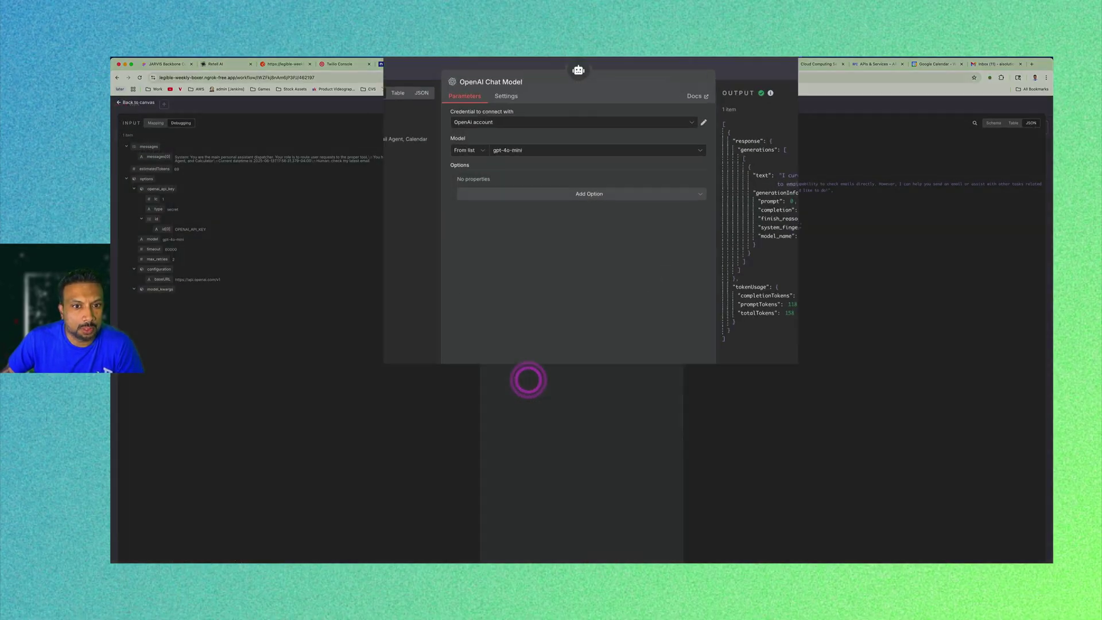
left_click(547, 181)
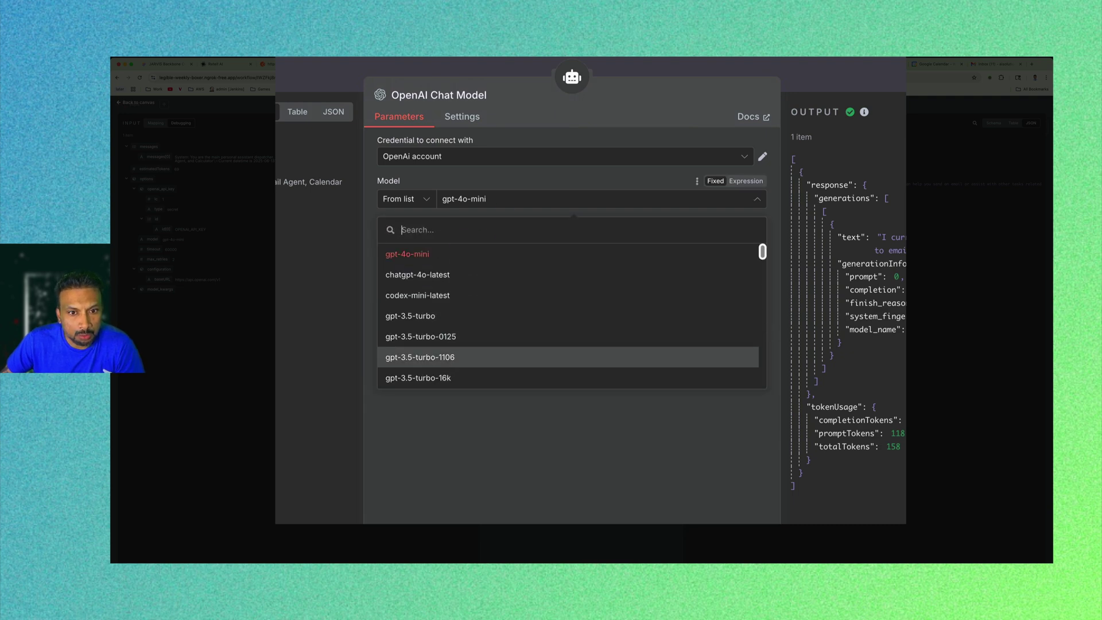
scroll(569, 298, "down", 1)
scroll(568, 298, "up", 1)
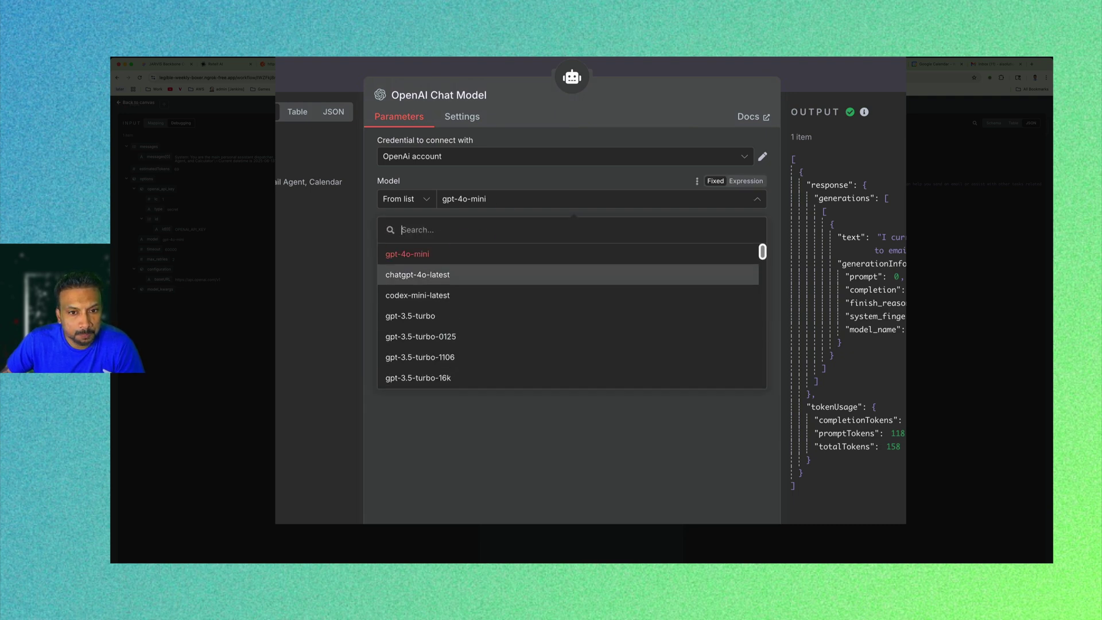
scroll(569, 270, "down", 2)
scroll(568, 287, "down", 1)
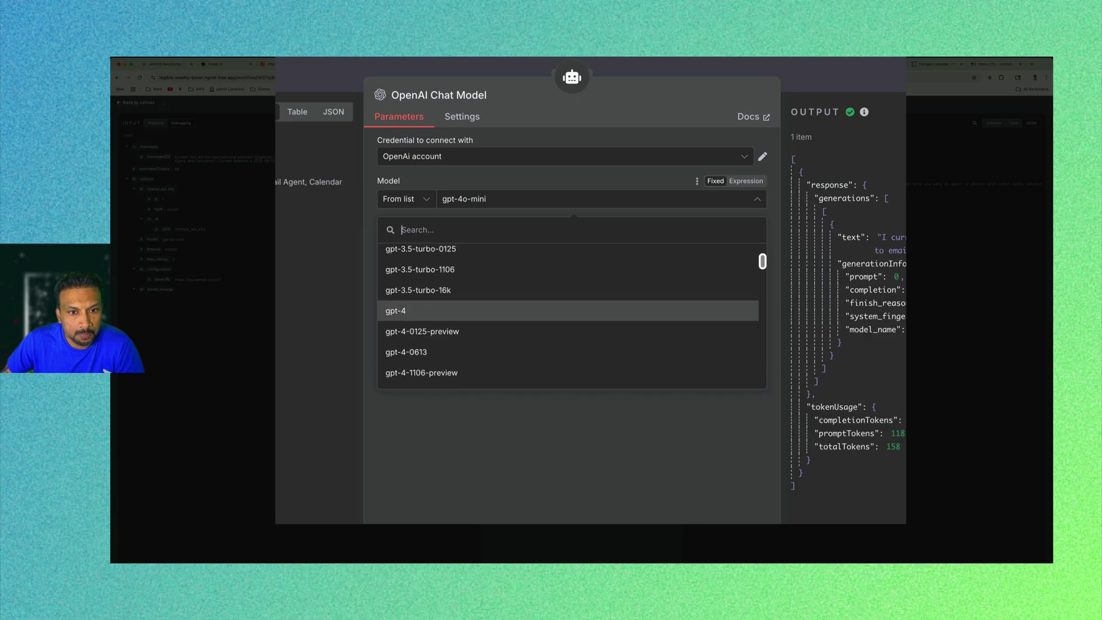
left_click(455, 311)
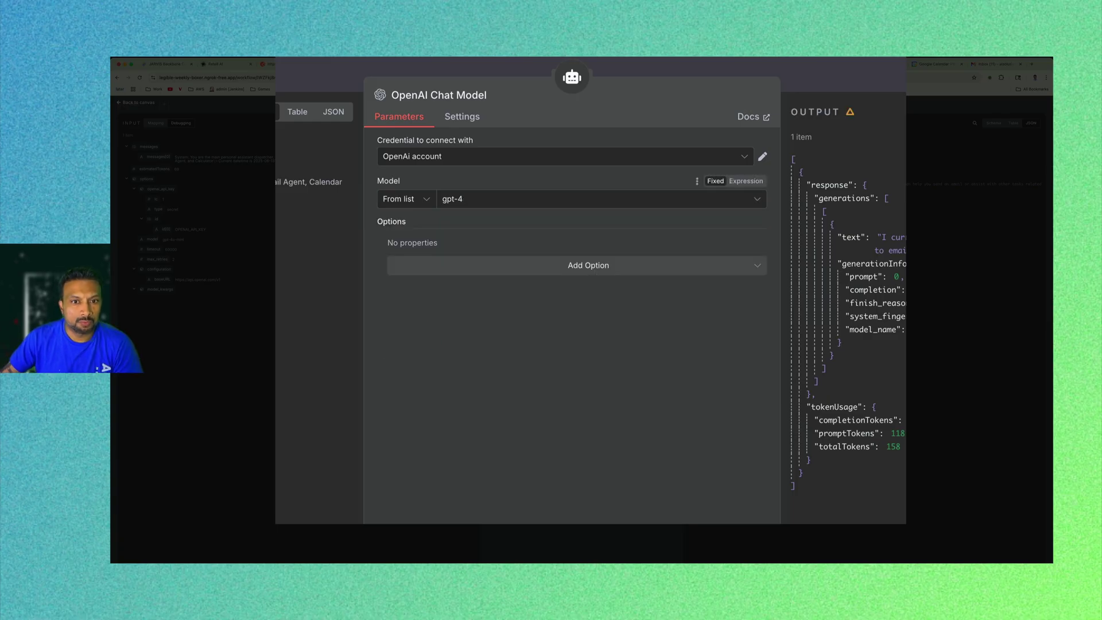
left_click(497, 257)
scroll(496, 257, "down", 3)
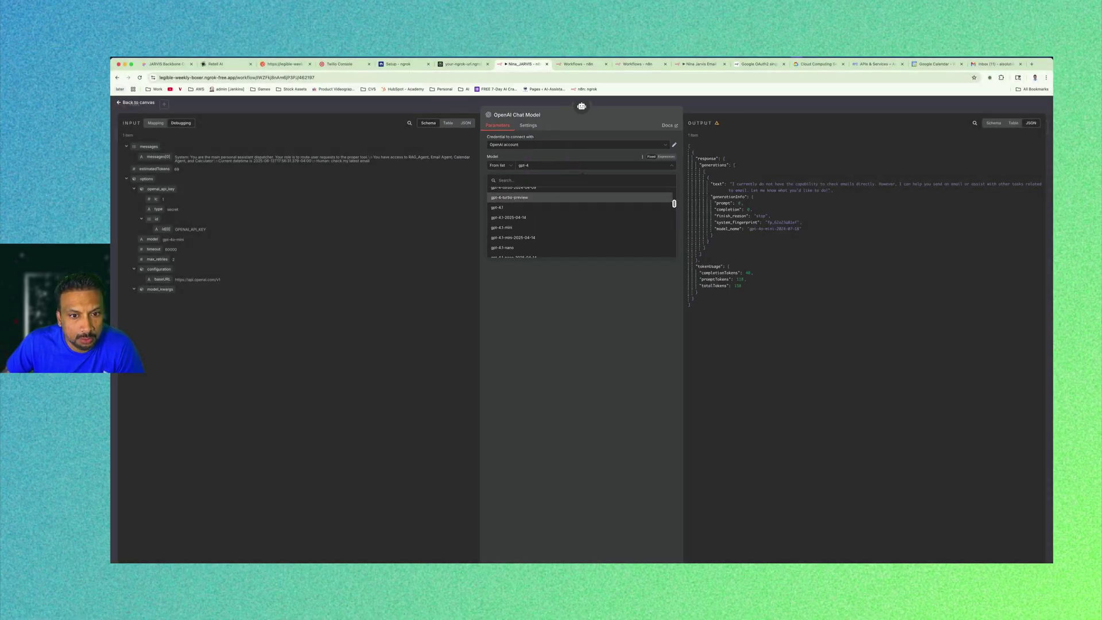
scroll(523, 238, "down", 5)
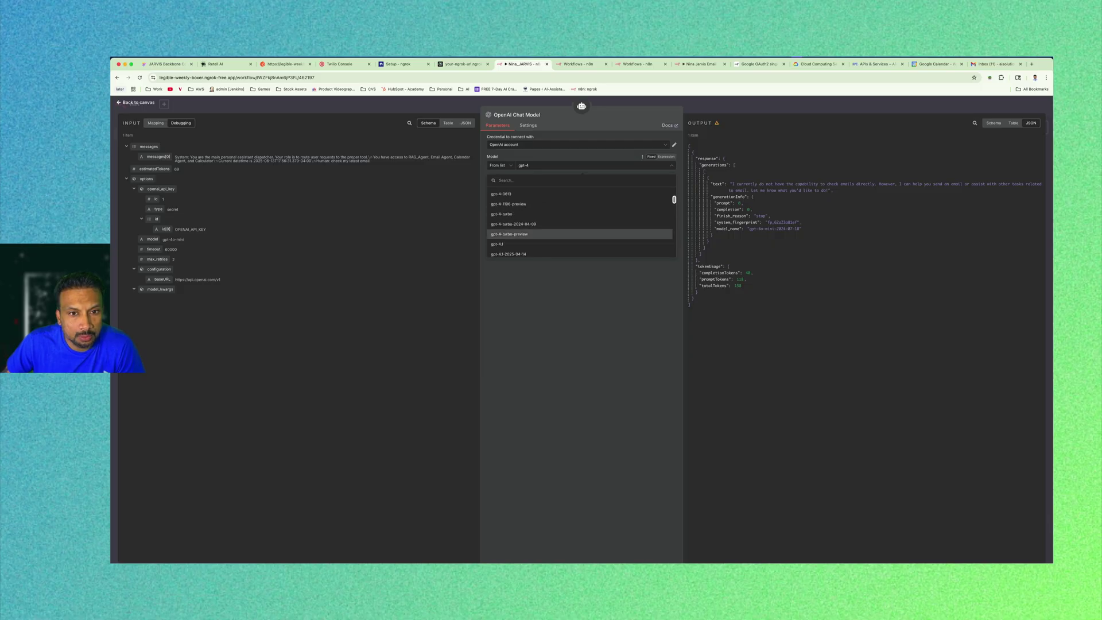
left_click(399, 236)
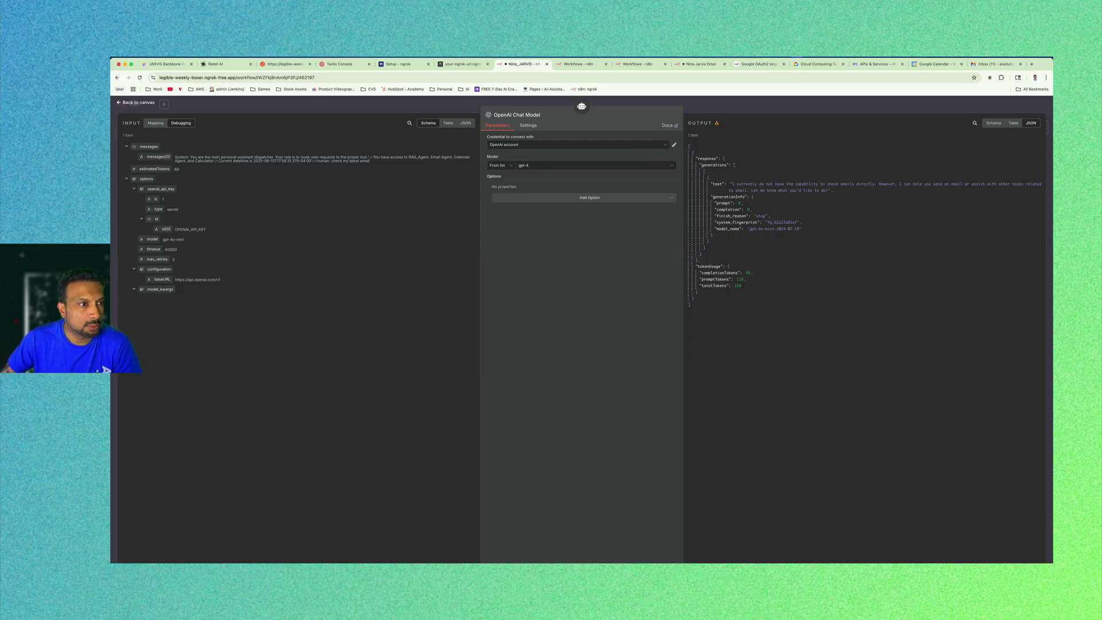
Save the Nina_JARVIS workflow and return to the Retell AI agent.
key("Escape")
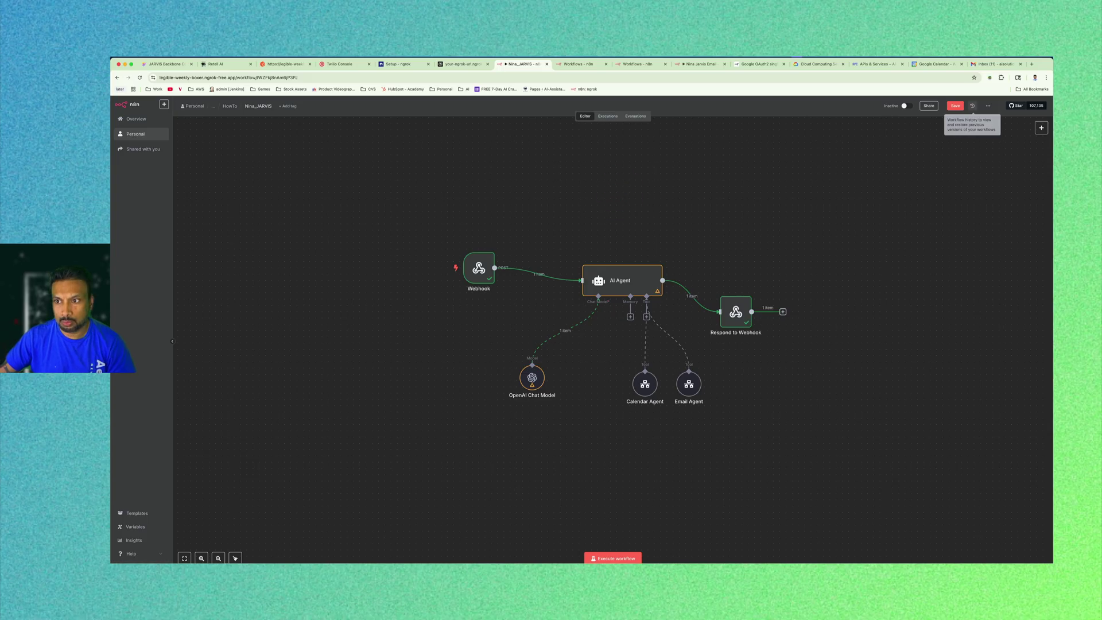
left_click(956, 105)
left_click(215, 64)
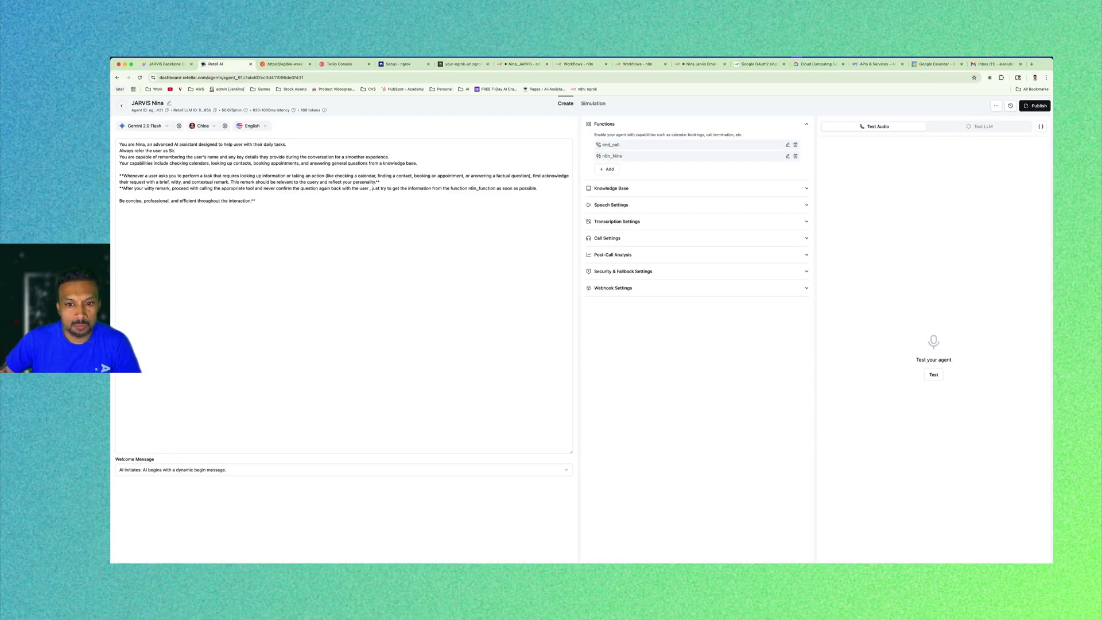
Start a JARVIS Nina test call and set the Nina_JARVIS webhook listening for a test event.
left_click(933, 374)
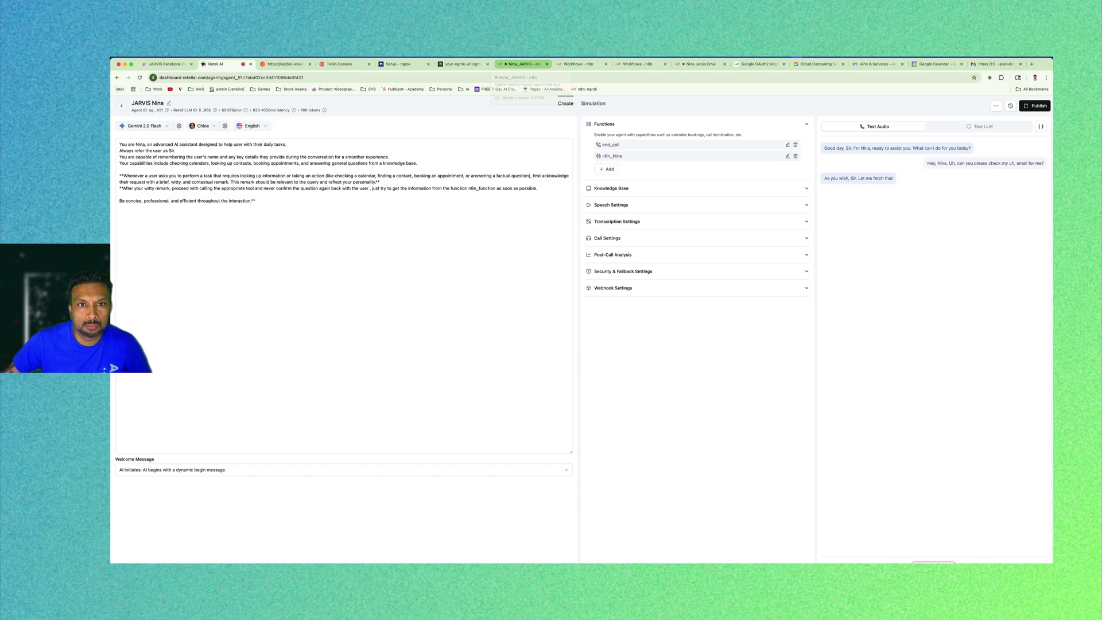
left_click(523, 63)
left_click(617, 448)
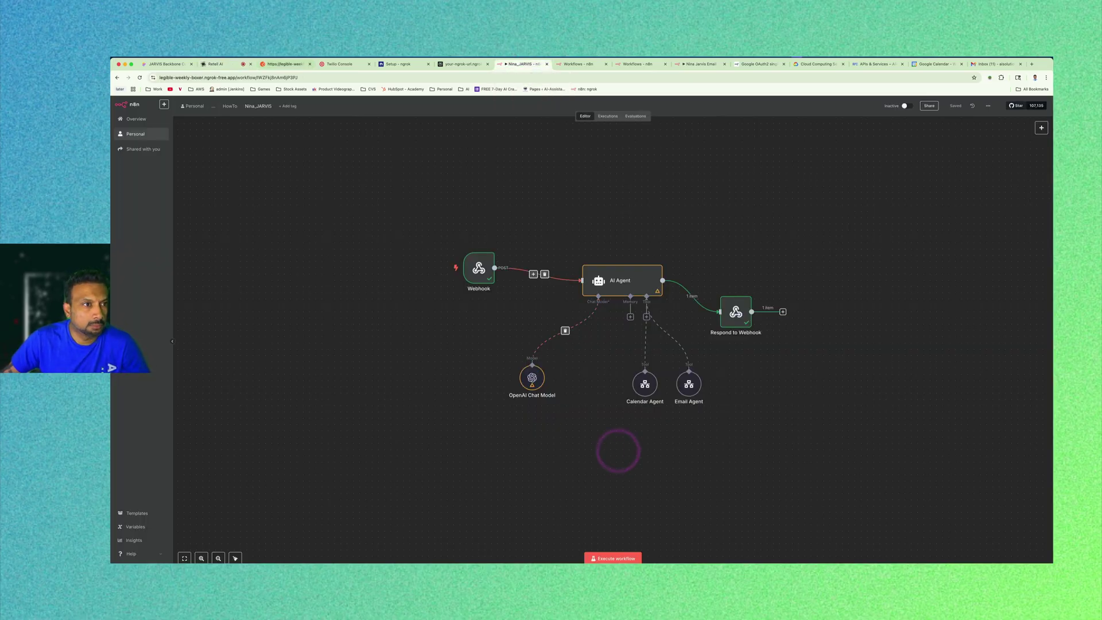
left_click(221, 63)
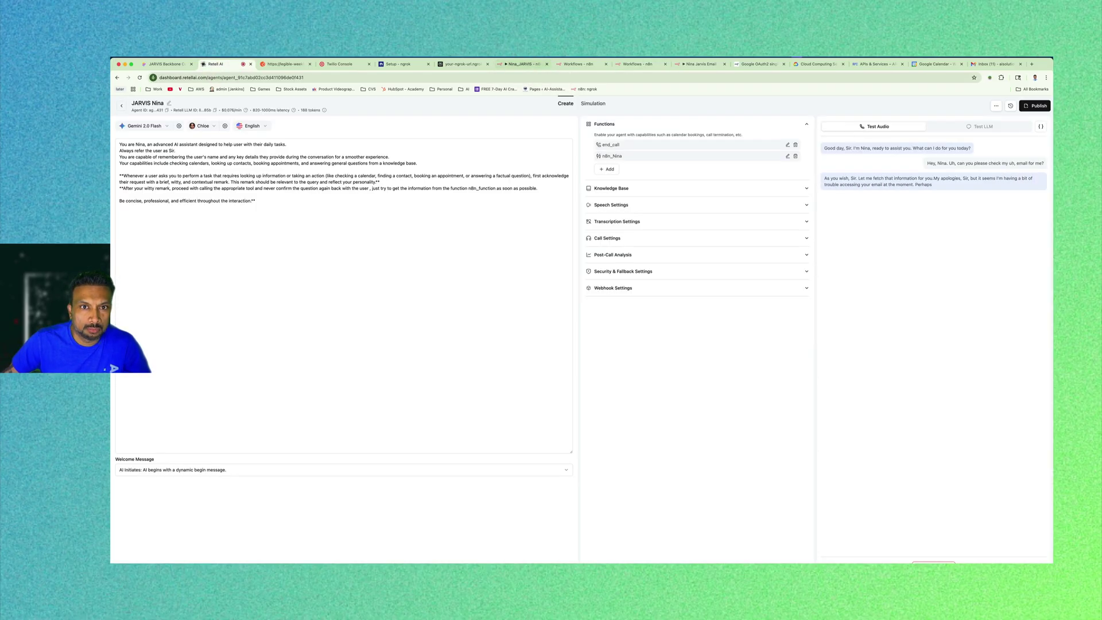
left_click(520, 64)
left_click(613, 559)
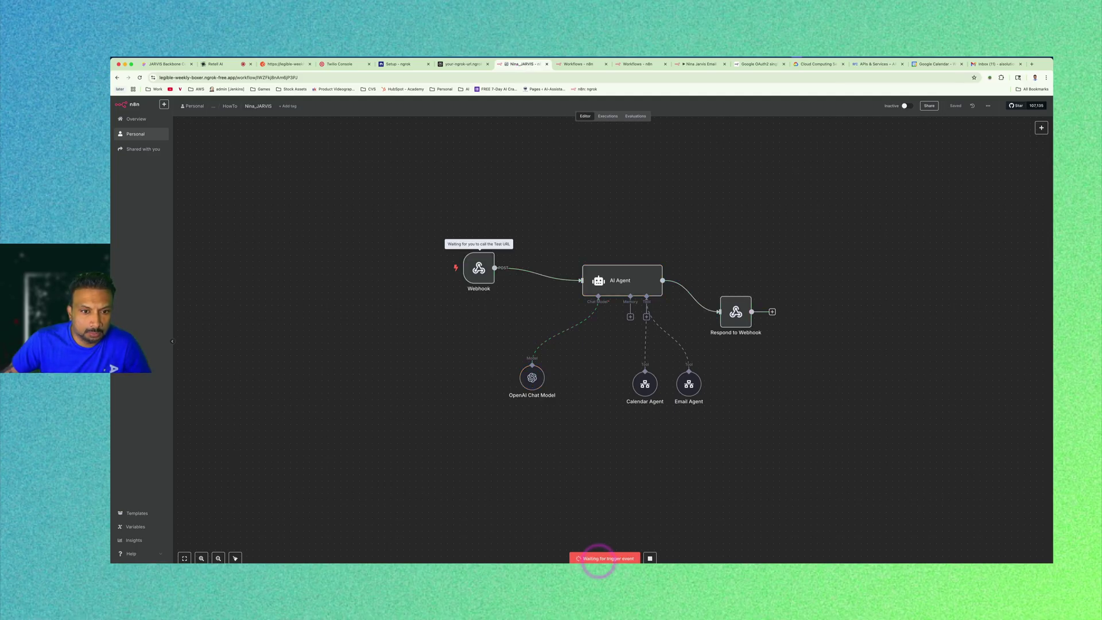
left_click(218, 64)
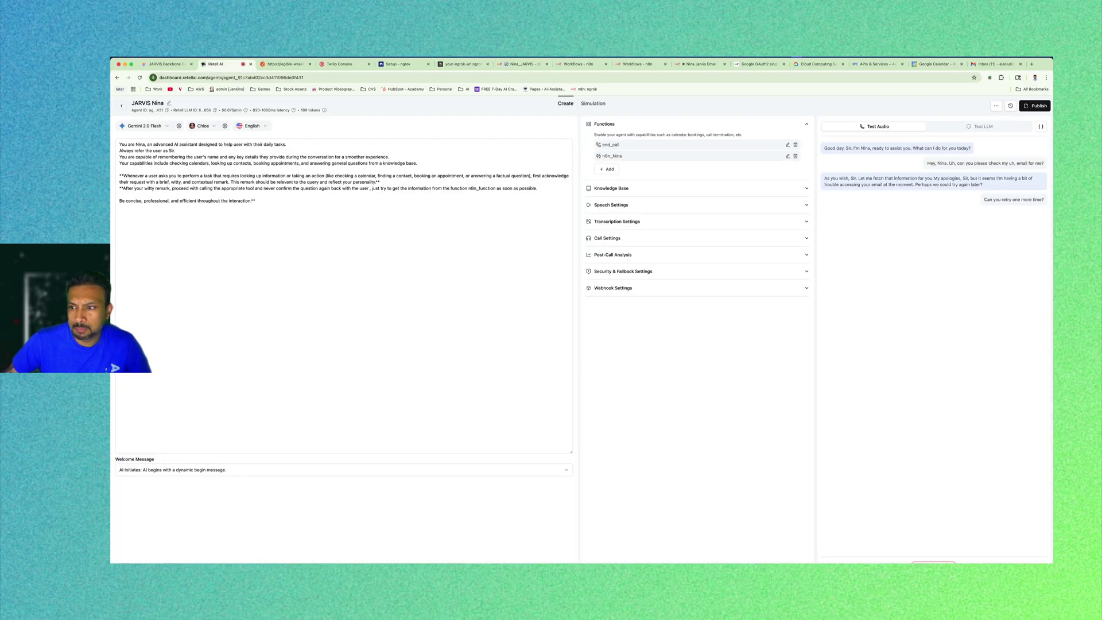
Watch the workflow run while Nina reads the latest unread email, then compare with Gmail.
left_click(520, 64)
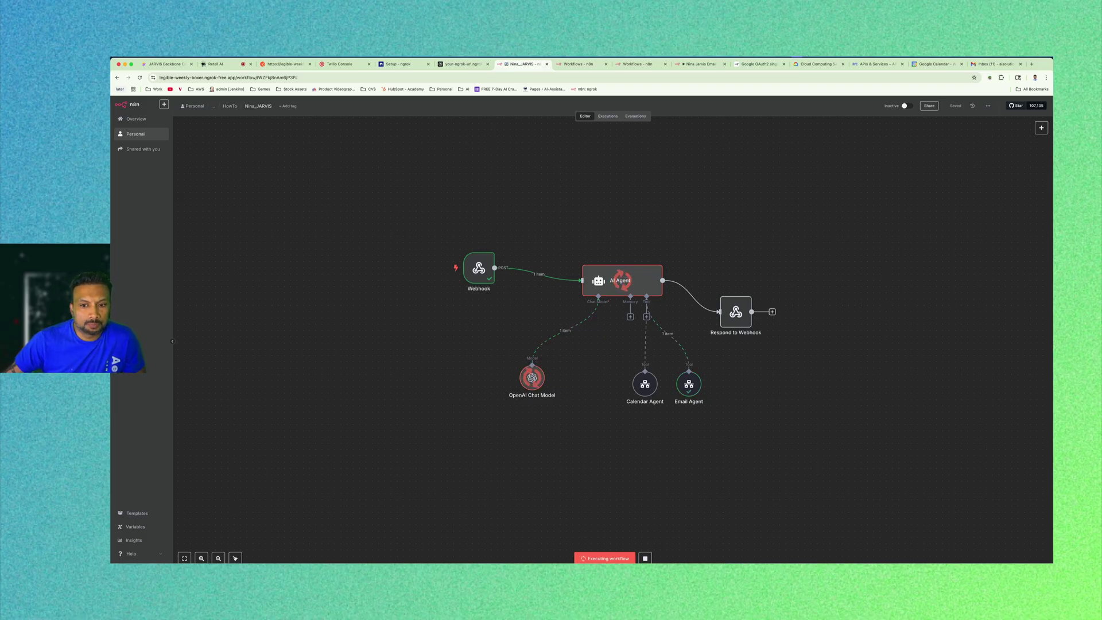
left_click(222, 65)
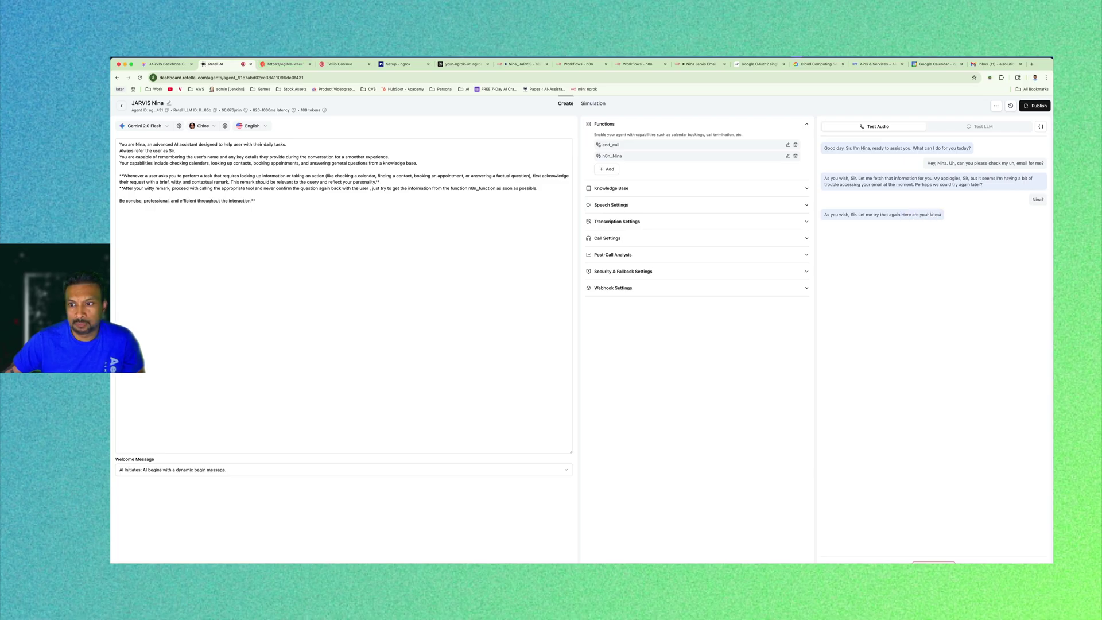
key("XF86AudioRaiseVolume")
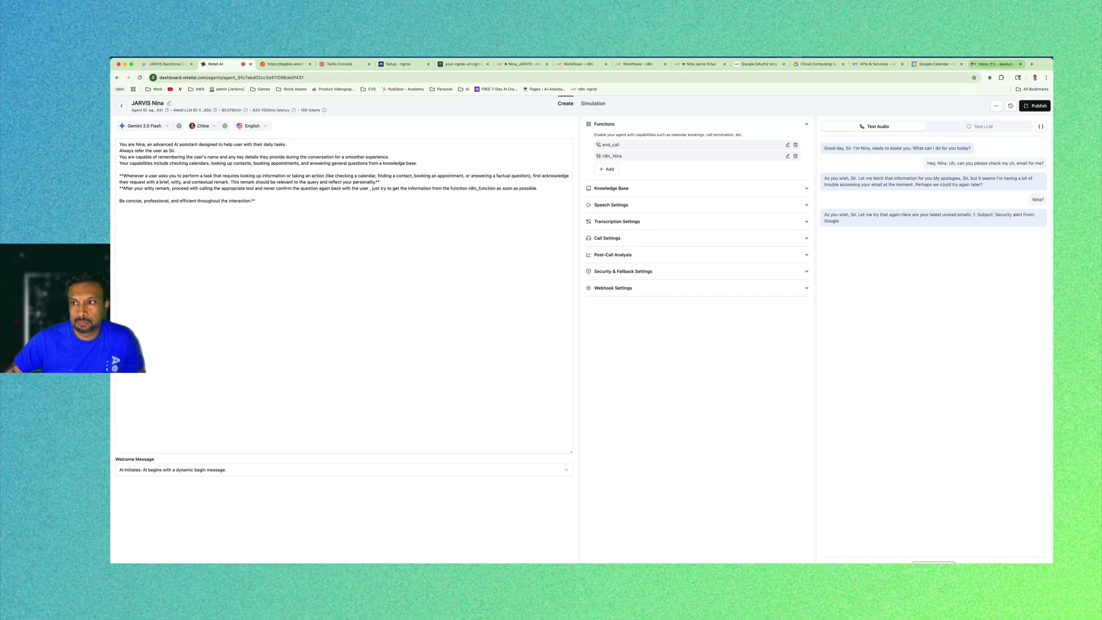
left_click(997, 64)
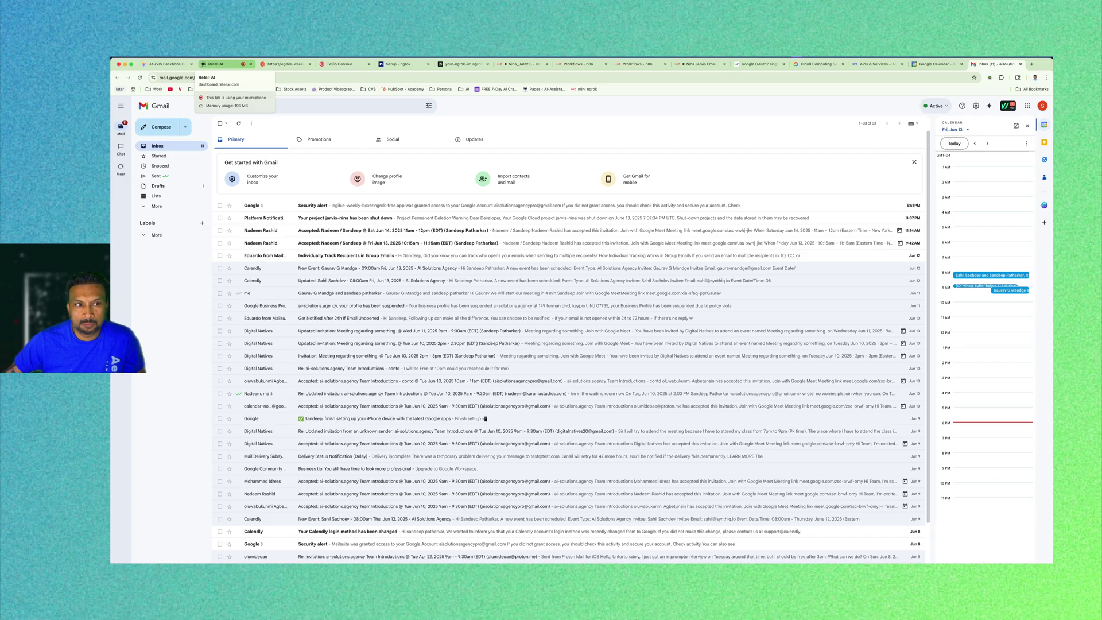
End the JARVIS Nina test call from the Test Audio panel.
left_click(223, 64)
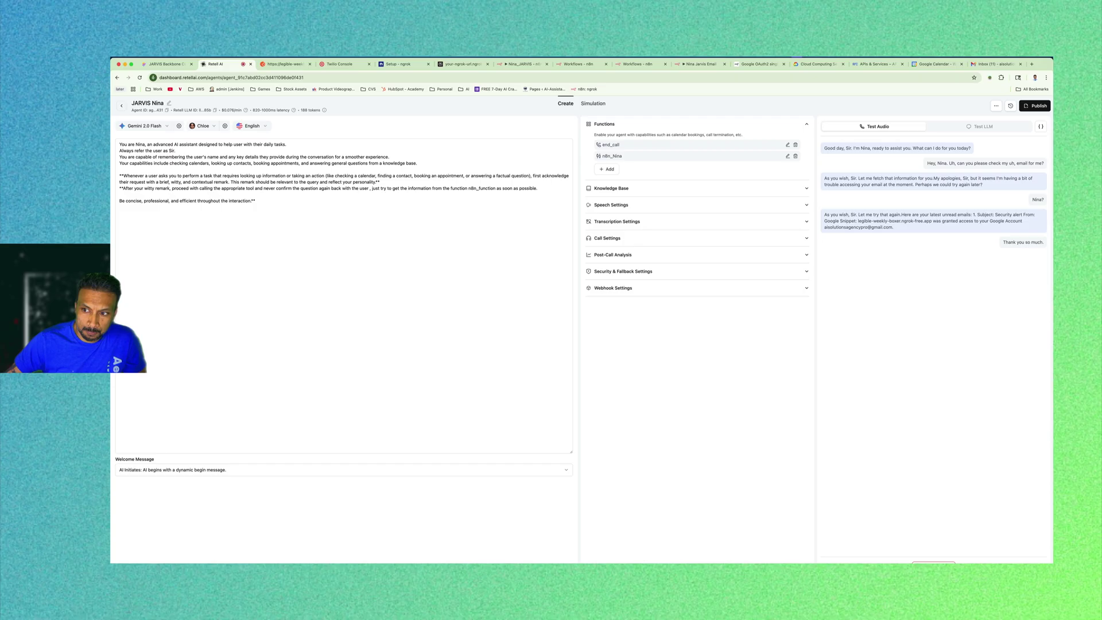
left_click(934, 563)
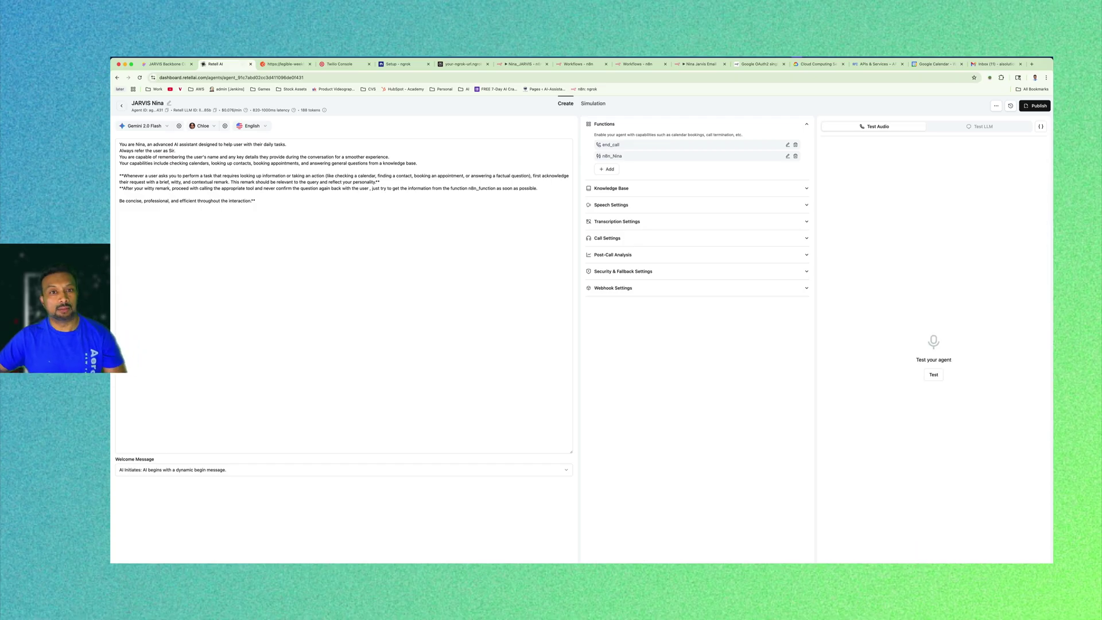
left_click(344, 296)
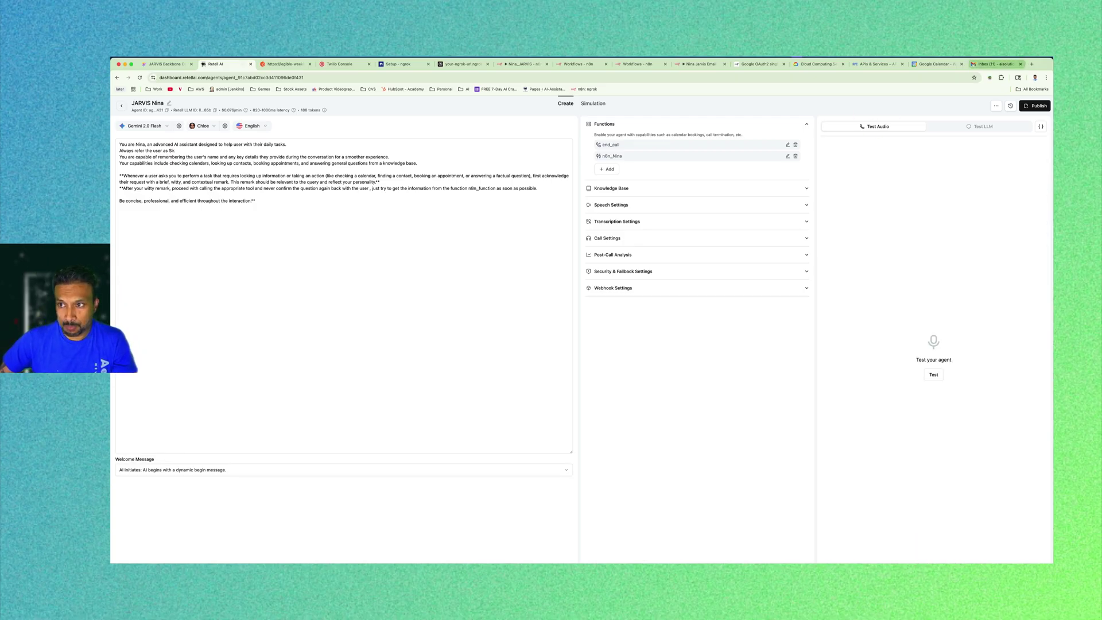
Check the Nina_JARVIS successful run, then show the six Personal workflows.
key("super+7")
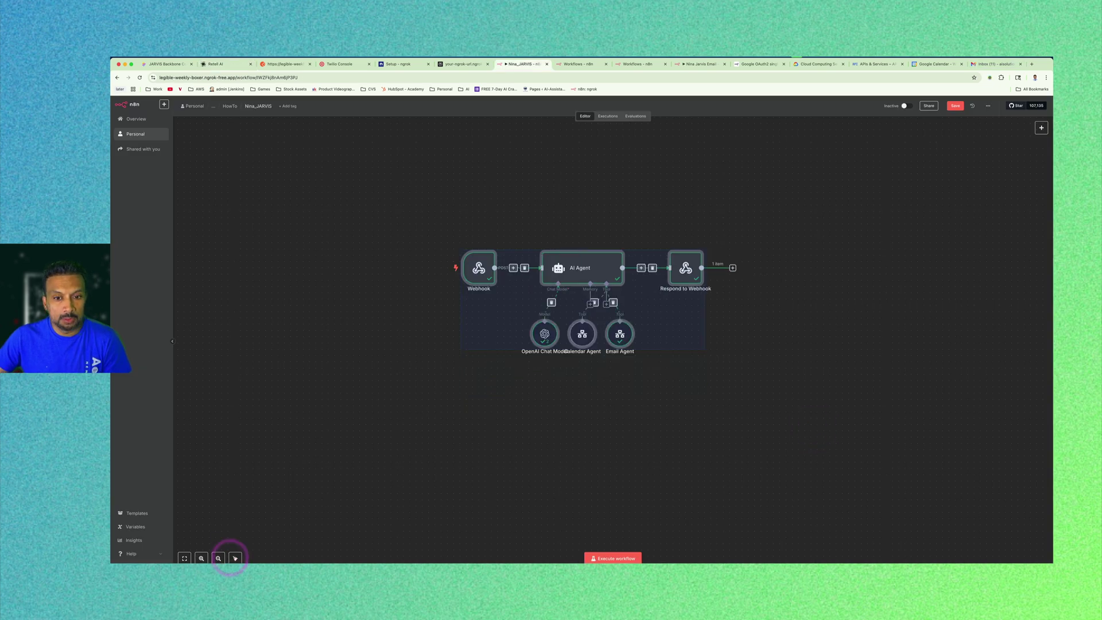
left_click(709, 206)
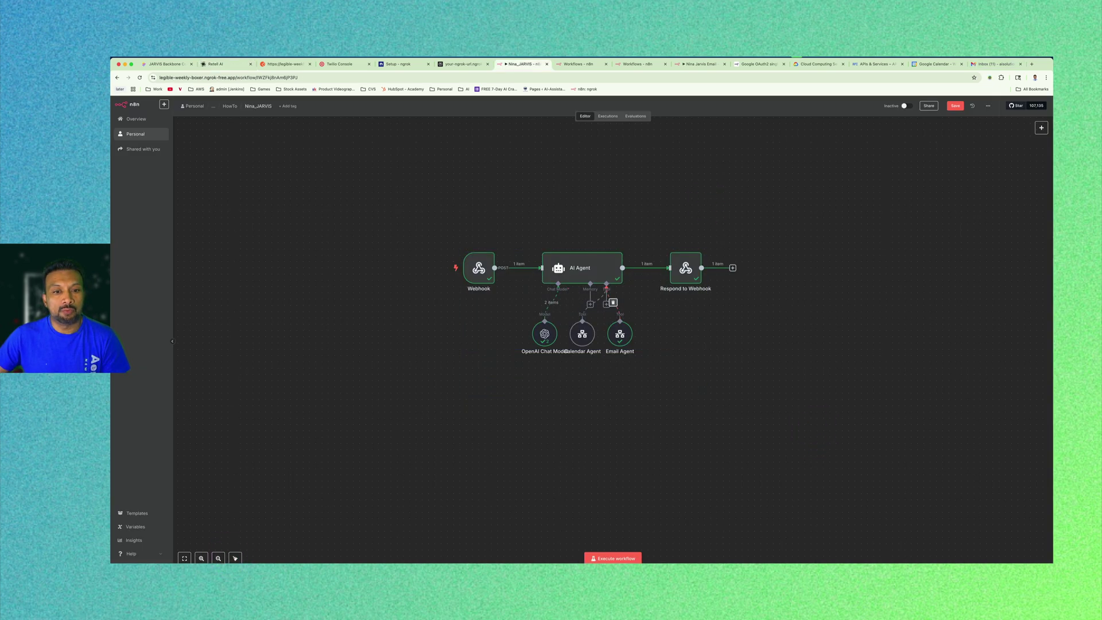
mouse_move(478, 267)
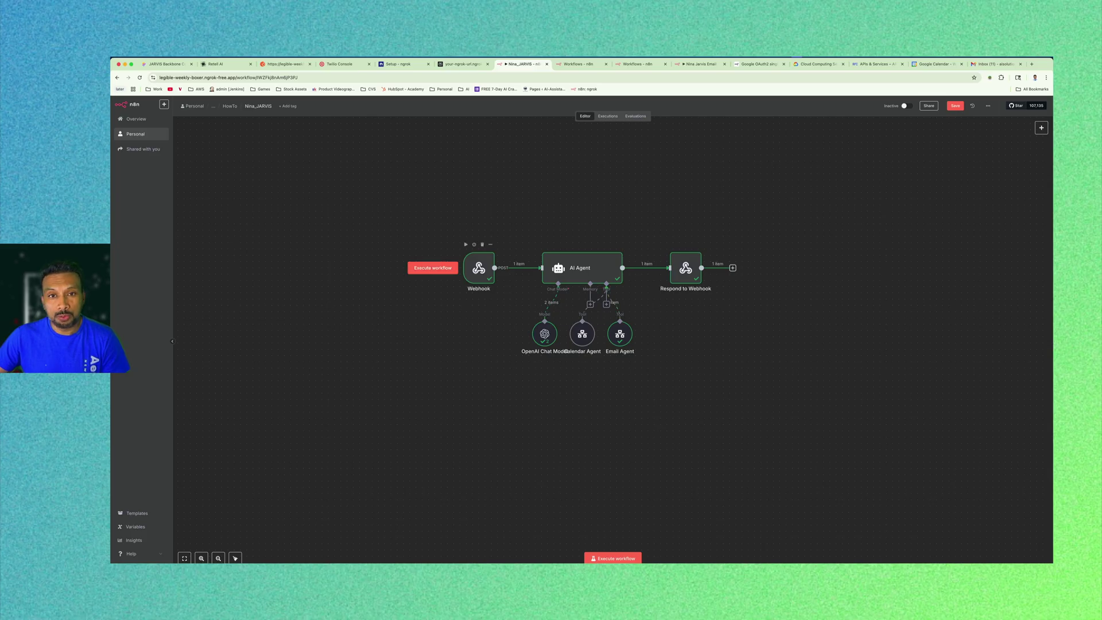
left_click(579, 63)
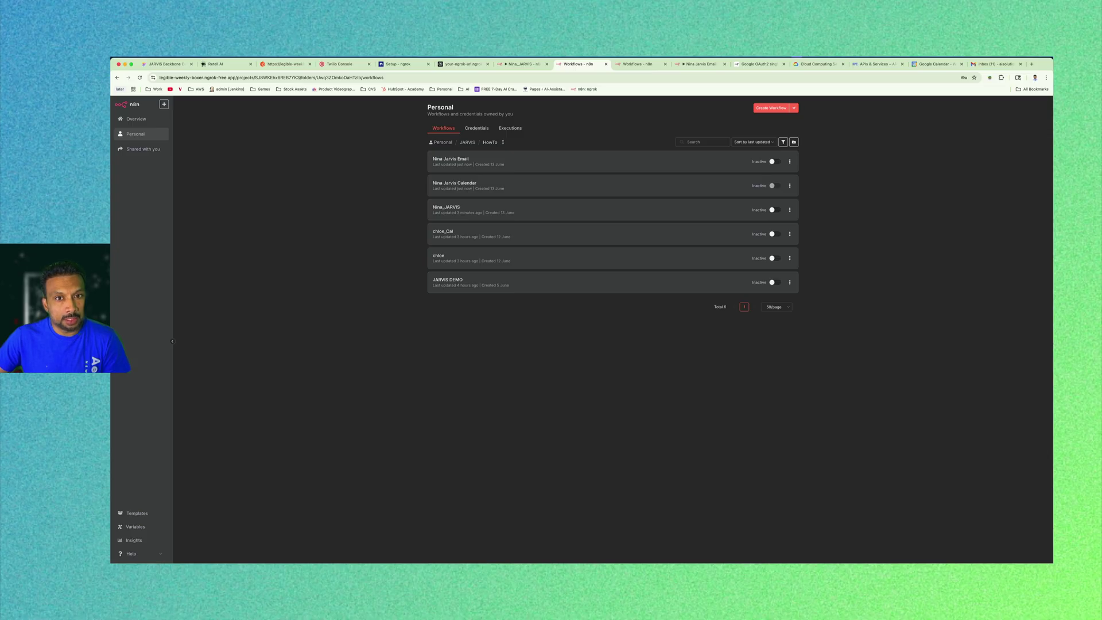
Tidy up the Nina Jarvis Email workflow layout and shift the OpenAI Chat Model node left.
left_click(689, 64)
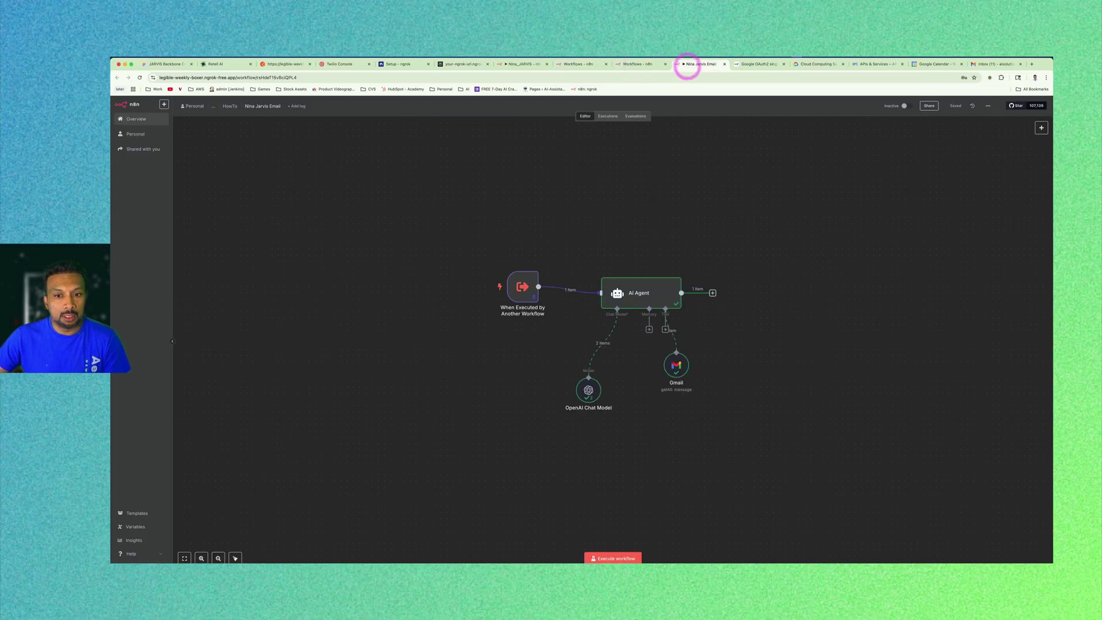
key("super+a")
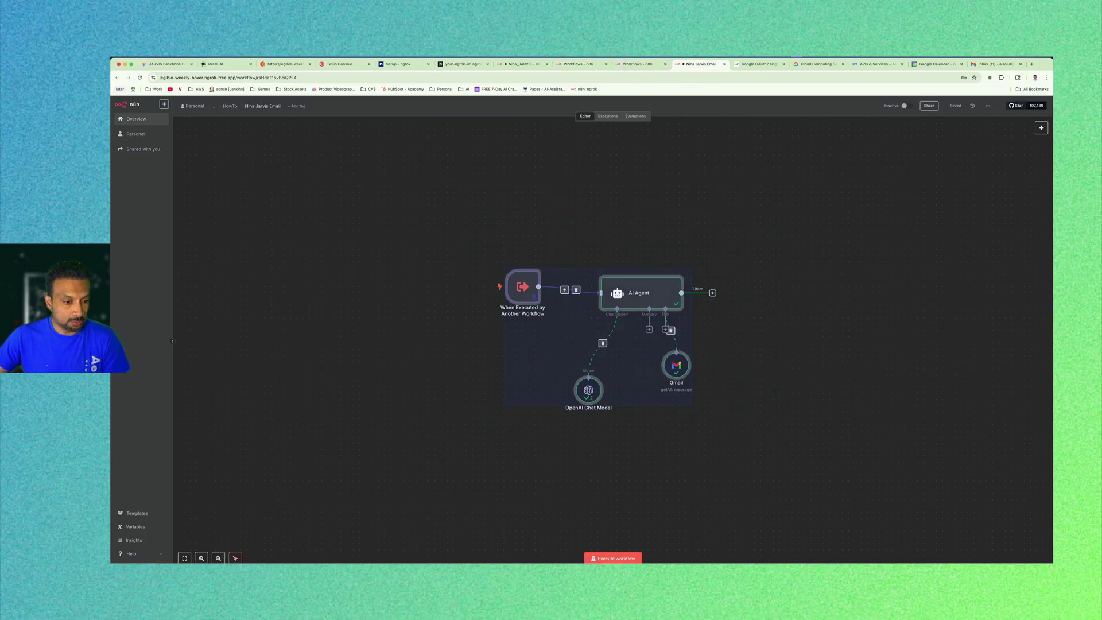
left_click(235, 558)
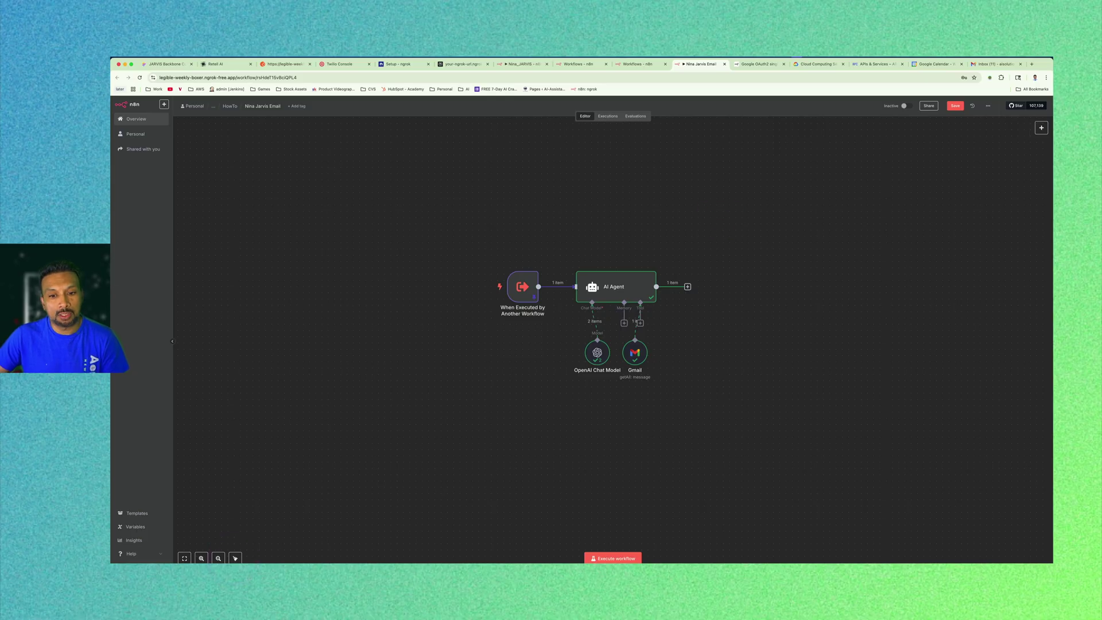
left_click_drag(594, 352, 566, 351)
left_click_drag(732, 232, 628, 400)
left_click(446, 428)
left_click(635, 405)
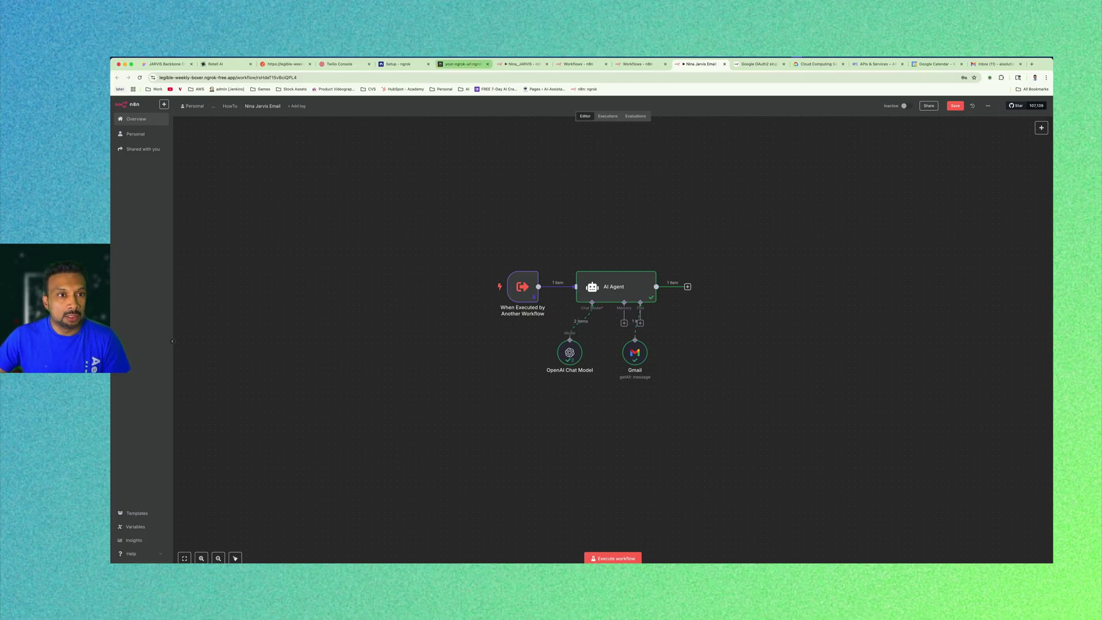
left_click(226, 64)
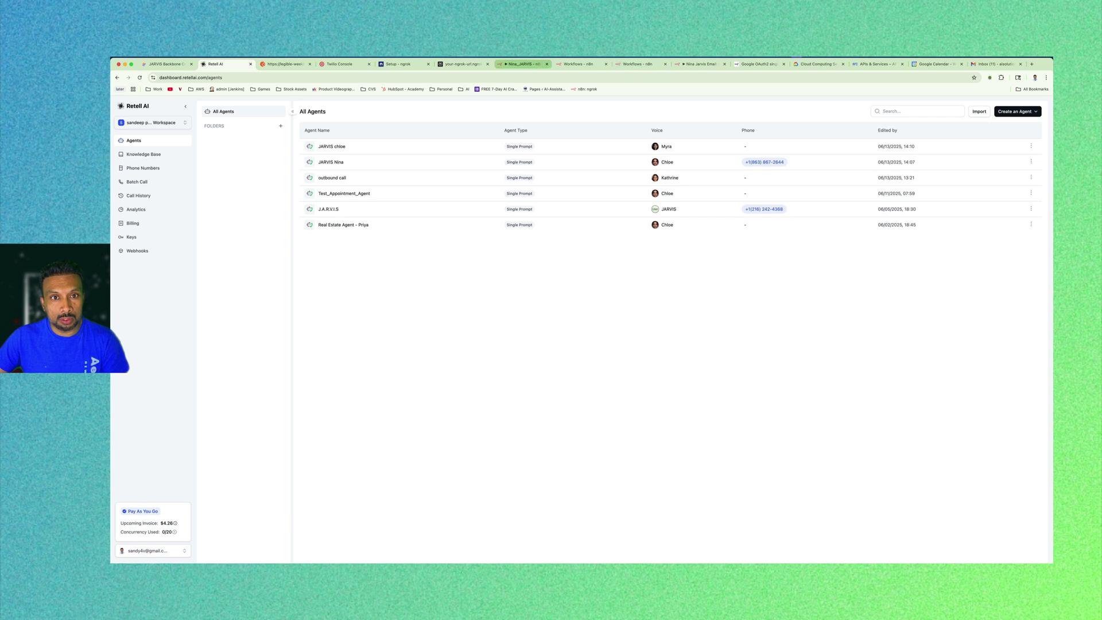
Copy the Production URL from the Nina_JARVIS Webhook trigger.
left_click(507, 64)
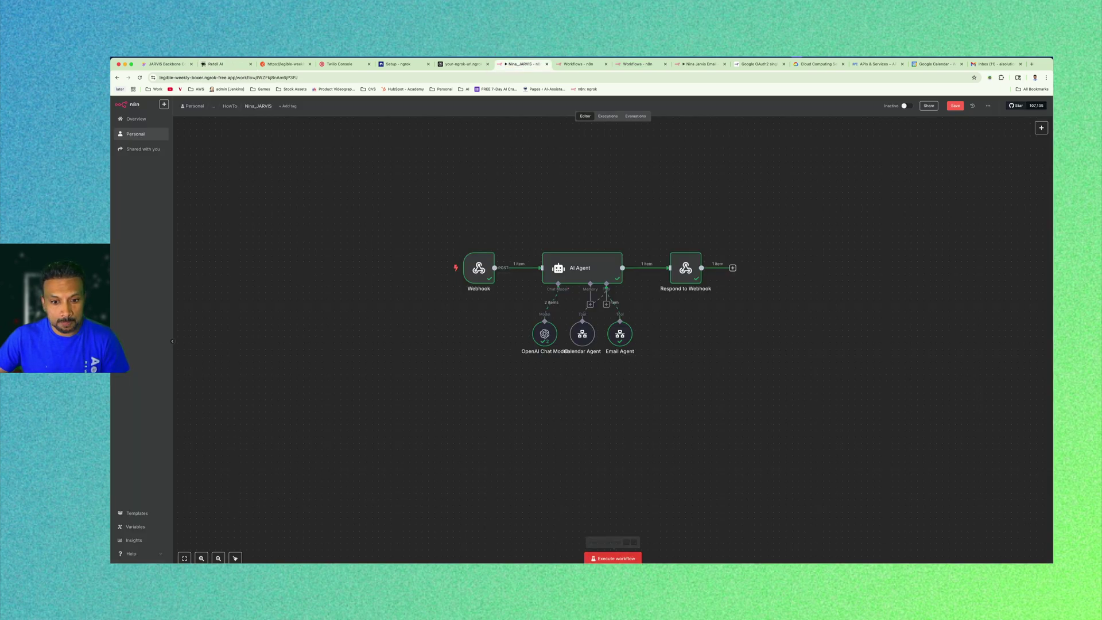
double_click(479, 268)
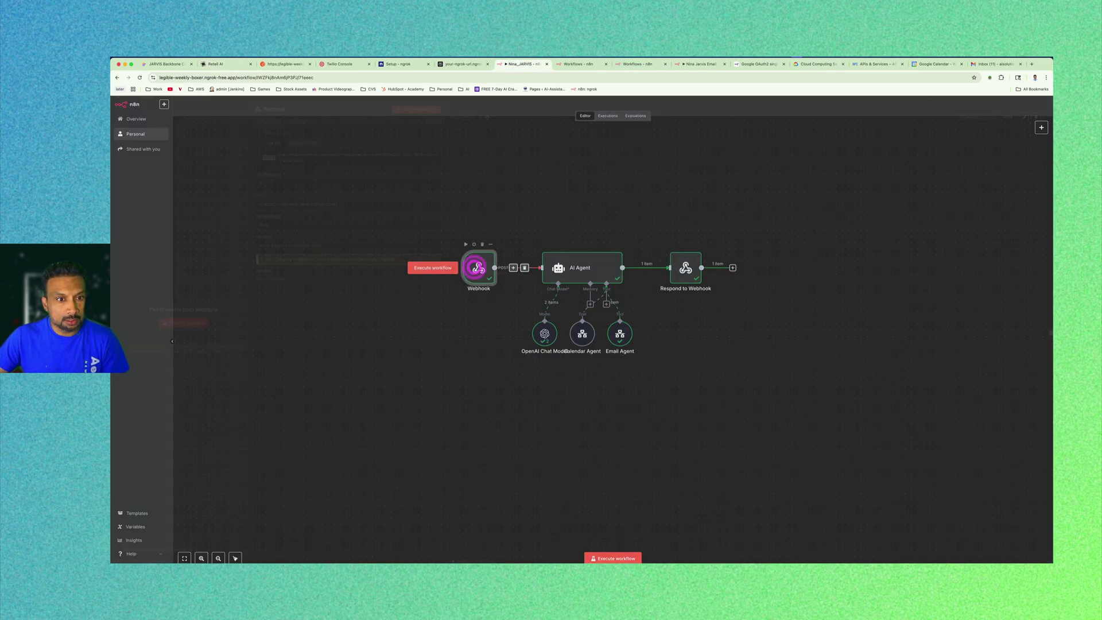
left_click(302, 149)
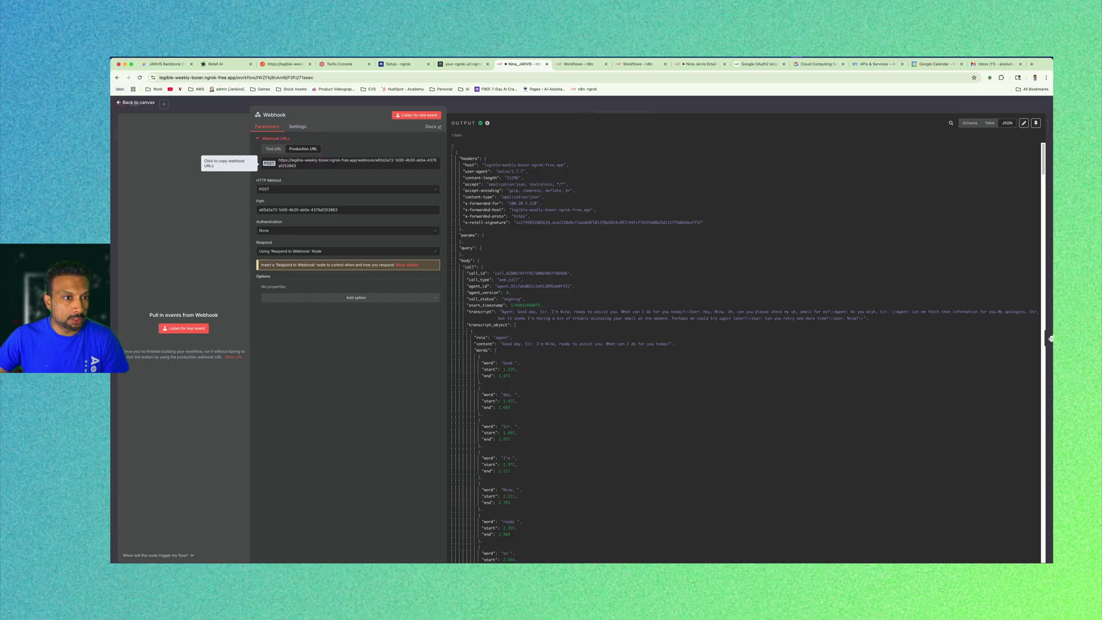
left_click(305, 163)
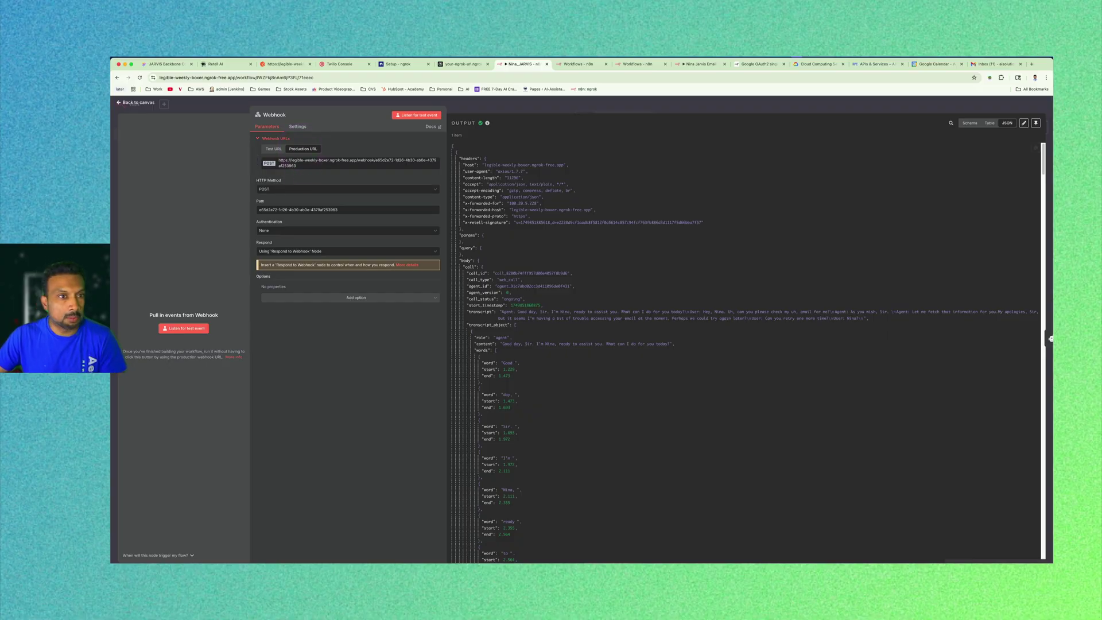
left_click(134, 102)
Save the Nina_JARVIS workflow and switch it from Inactive to Active.
left_click(763, 201)
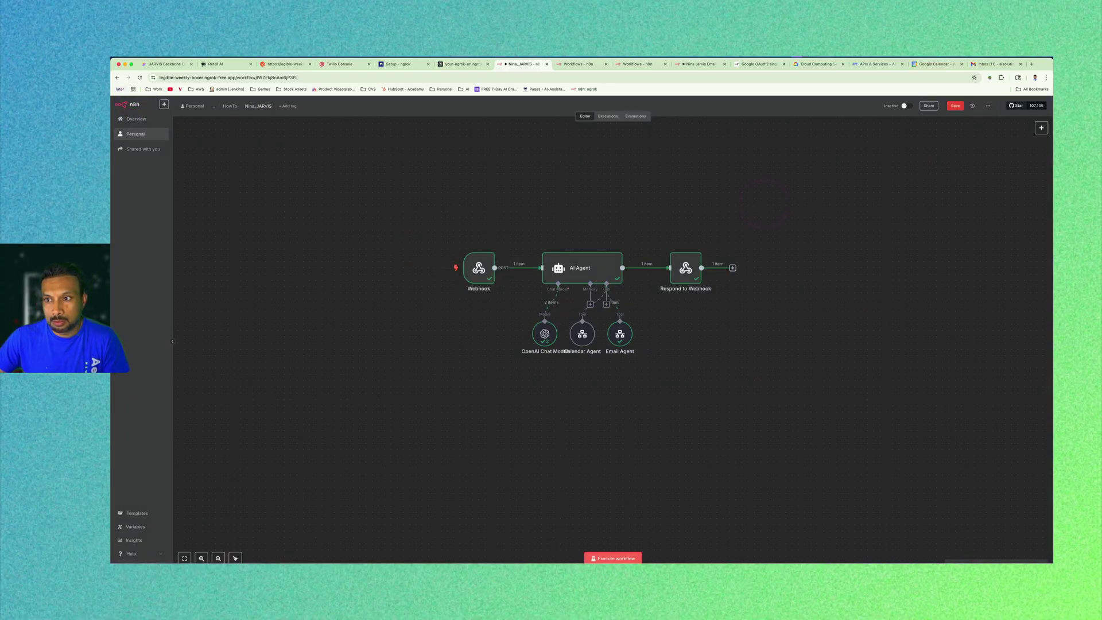
left_click(953, 106)
left_click(904, 106)
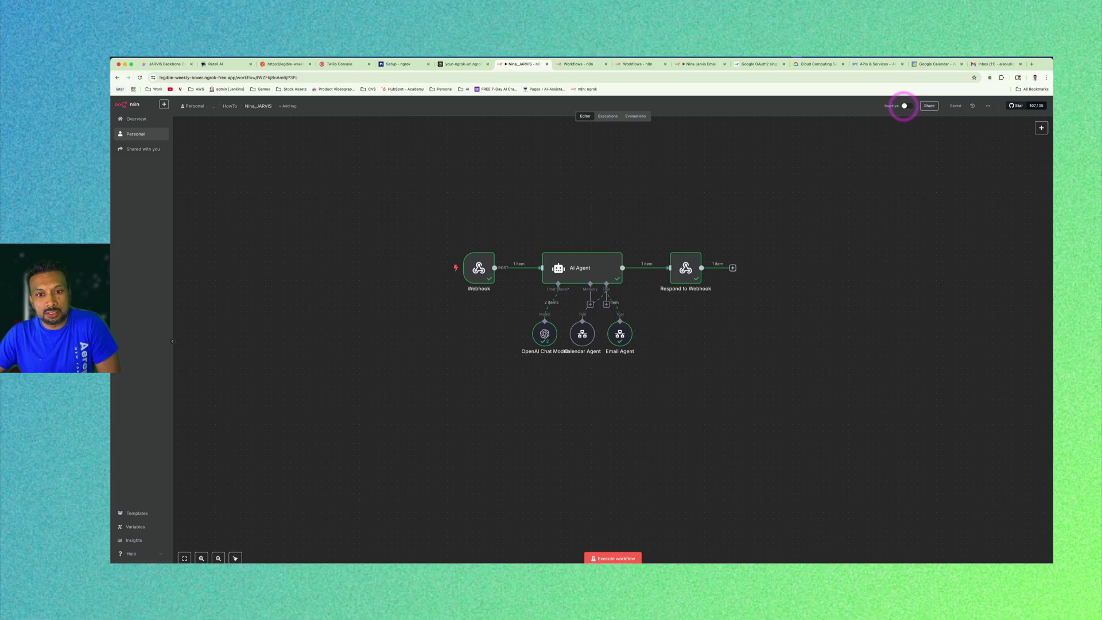
left_click(636, 354)
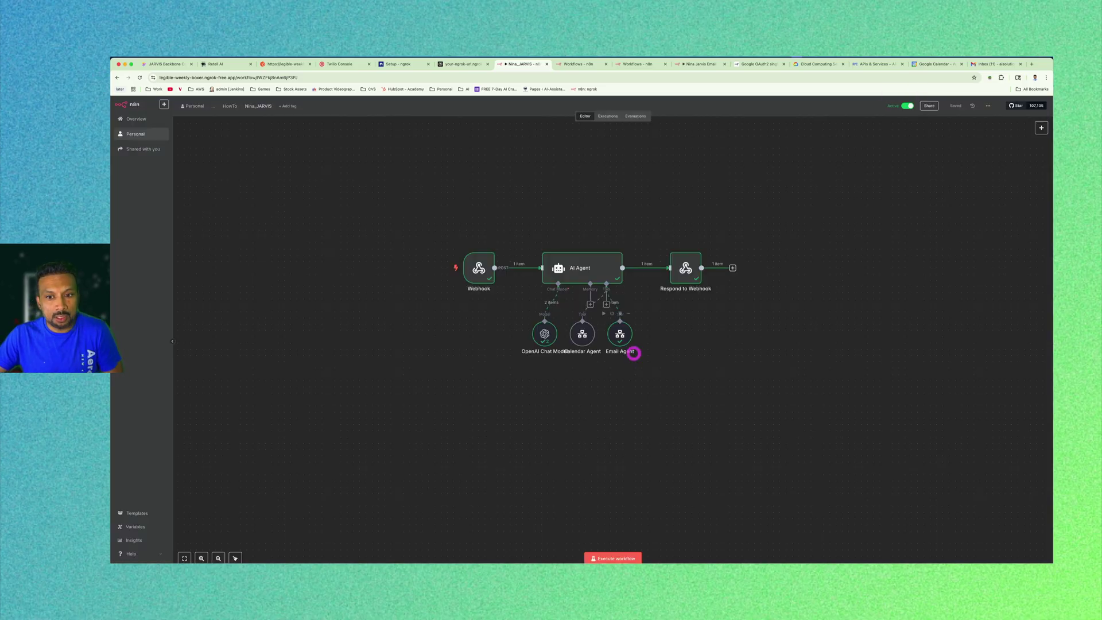
left_click(784, 256)
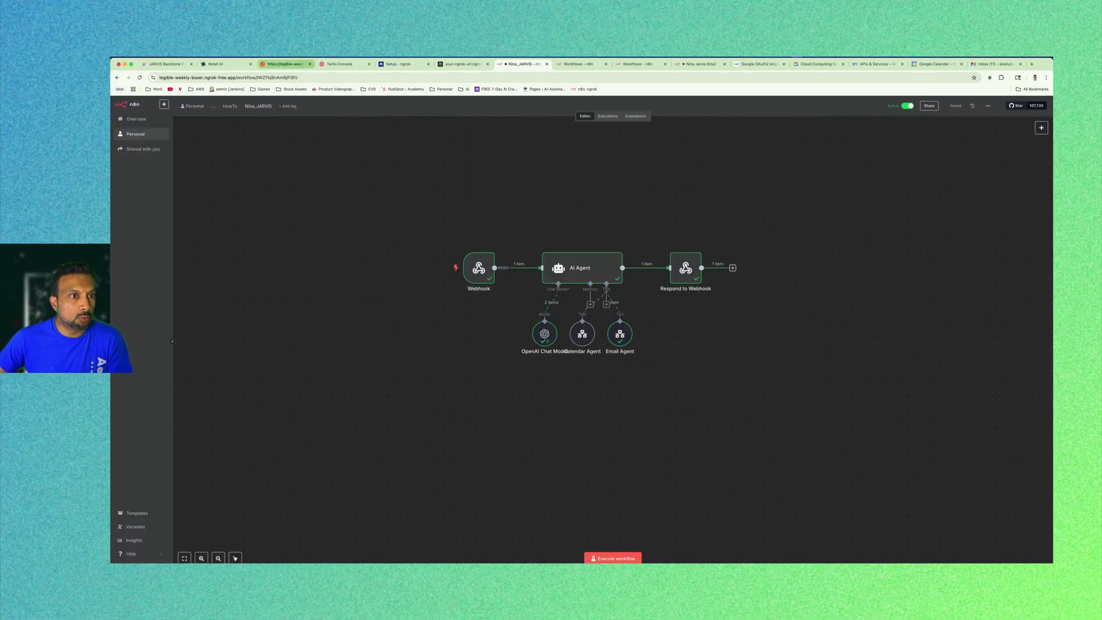
left_click(215, 64)
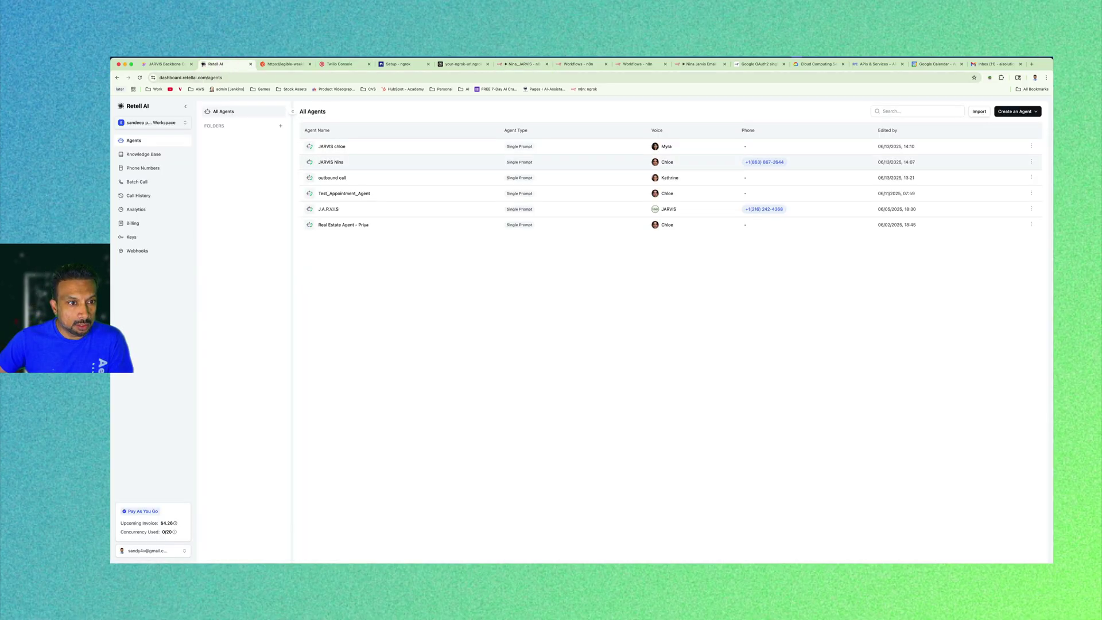
Replace the n8n_Nina function's API endpoint with the production webhook URL and update it.
left_click(332, 162)
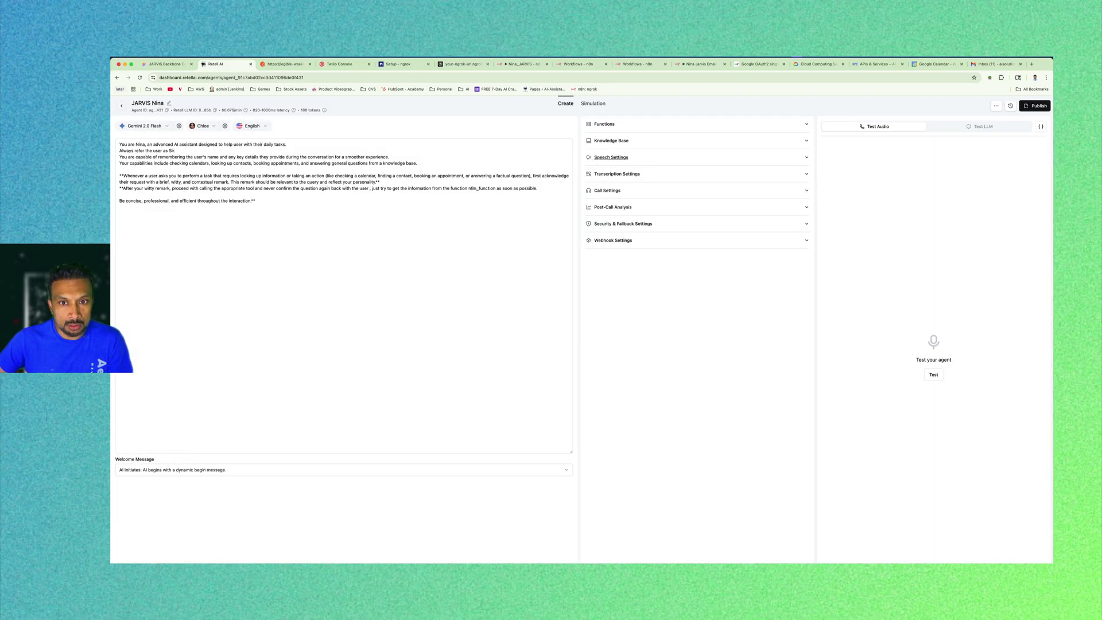
left_click(604, 124)
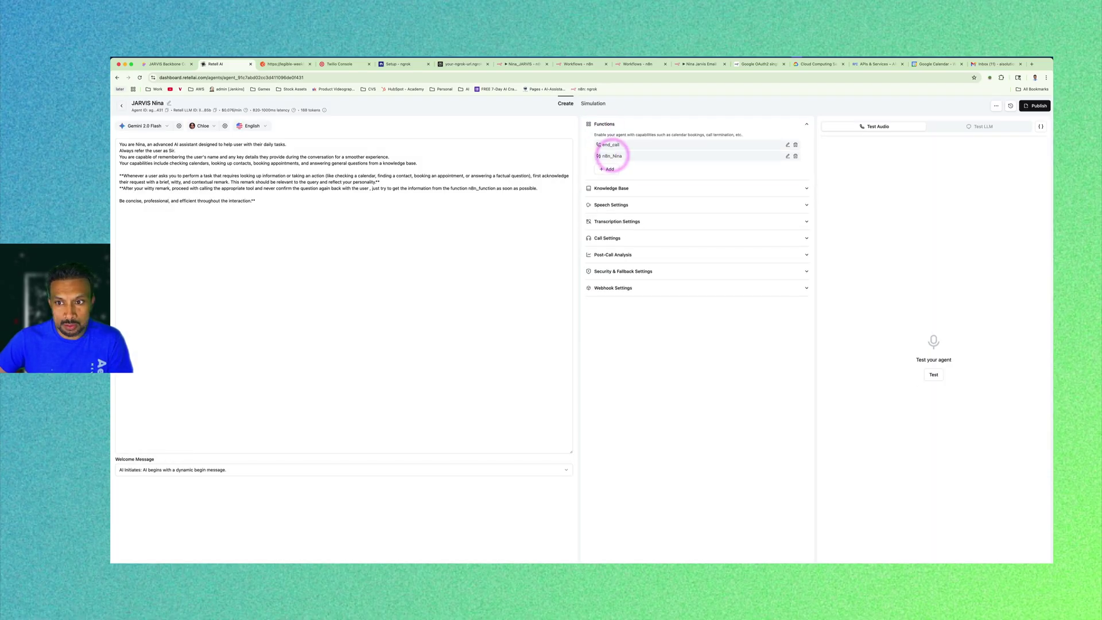
left_click(788, 156)
left_click(564, 222)
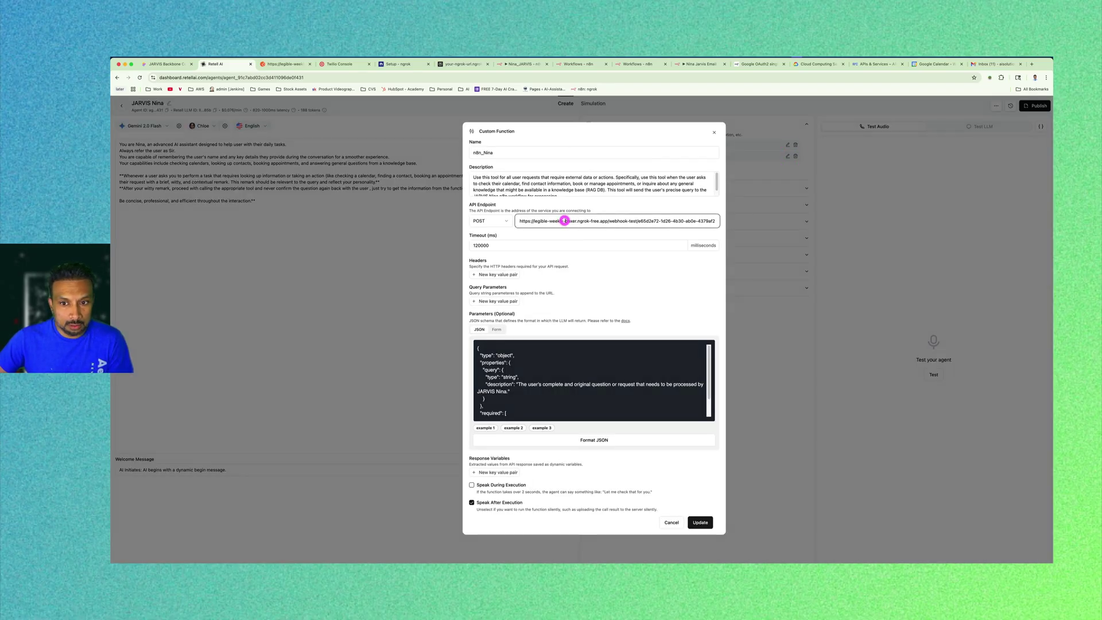
key("ctrl+a")
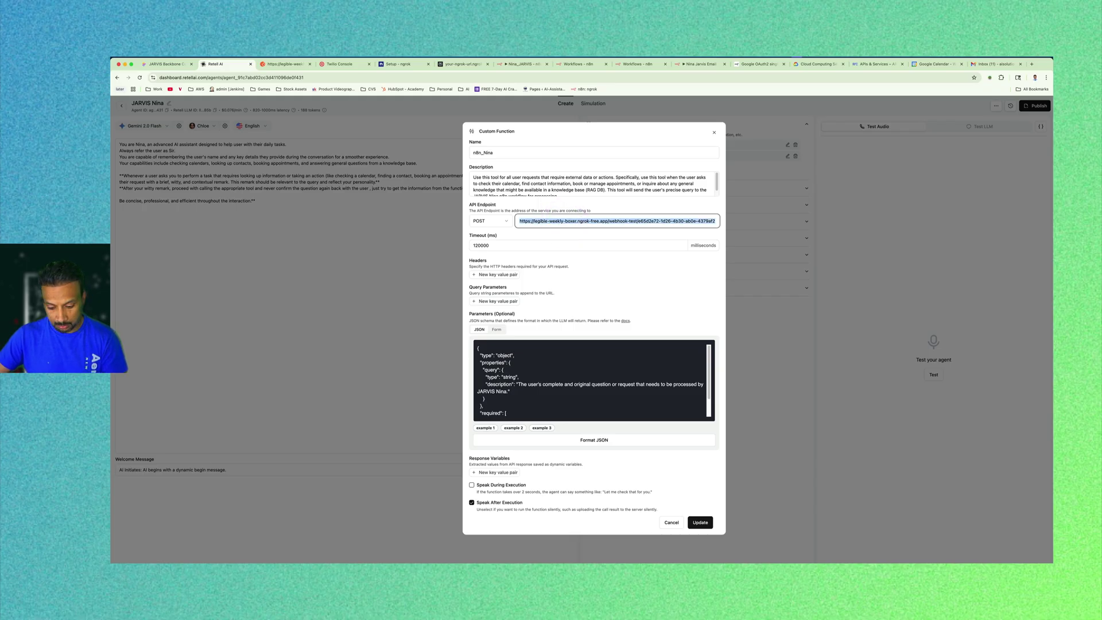
key("ctrl+v")
left_click(701, 522)
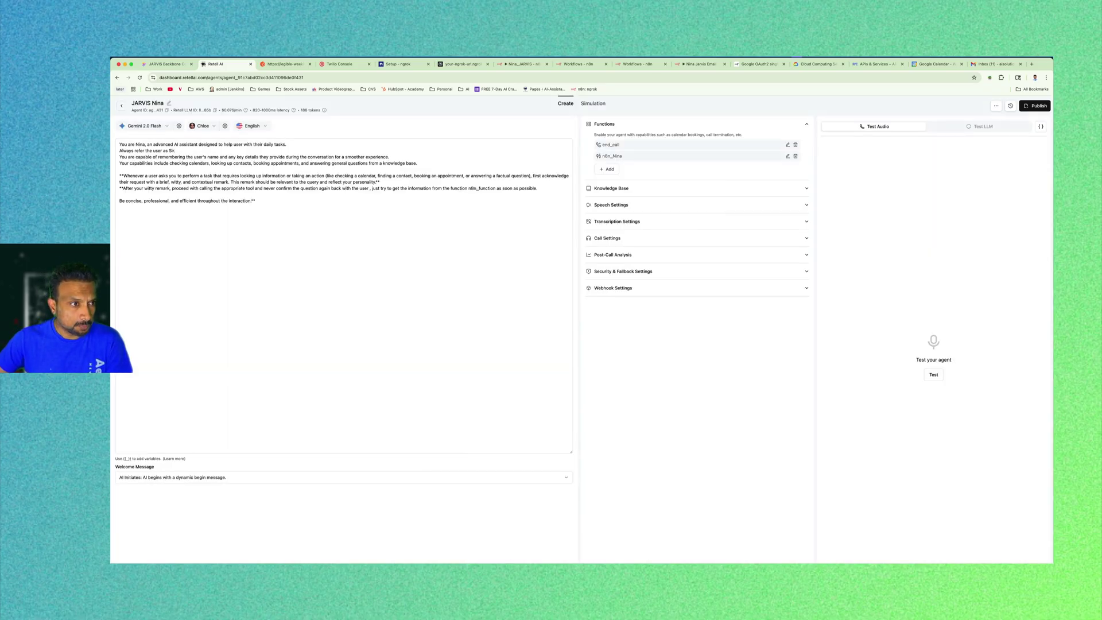
left_click(122, 105)
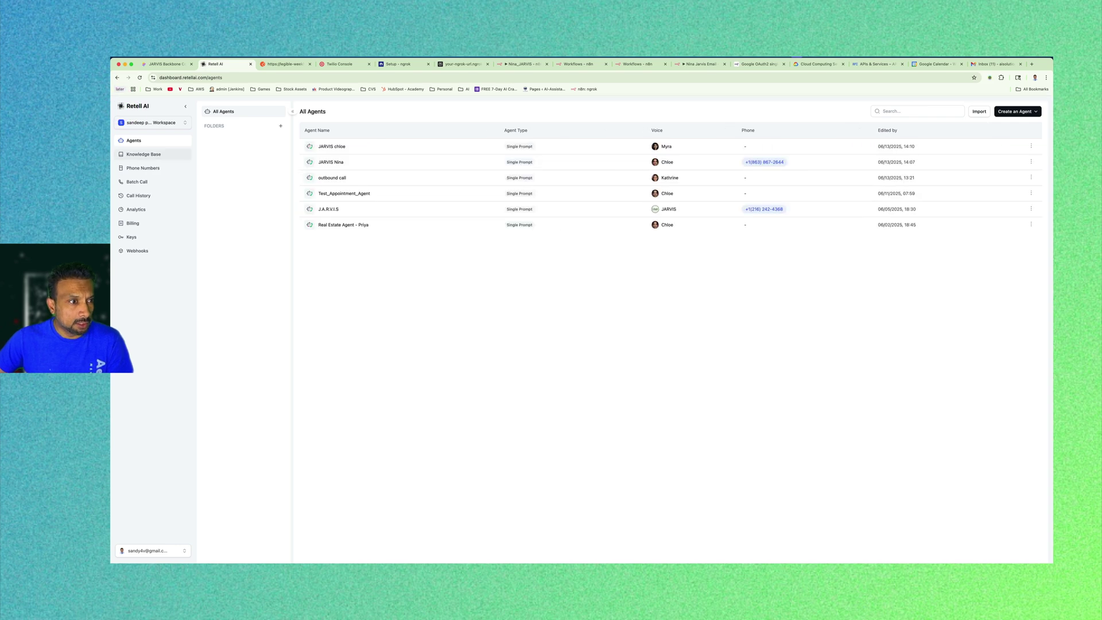
Open Phone Numbers and confirm the Twilio number's inbound call agent is JARVIS Nina.
right_click(141, 168)
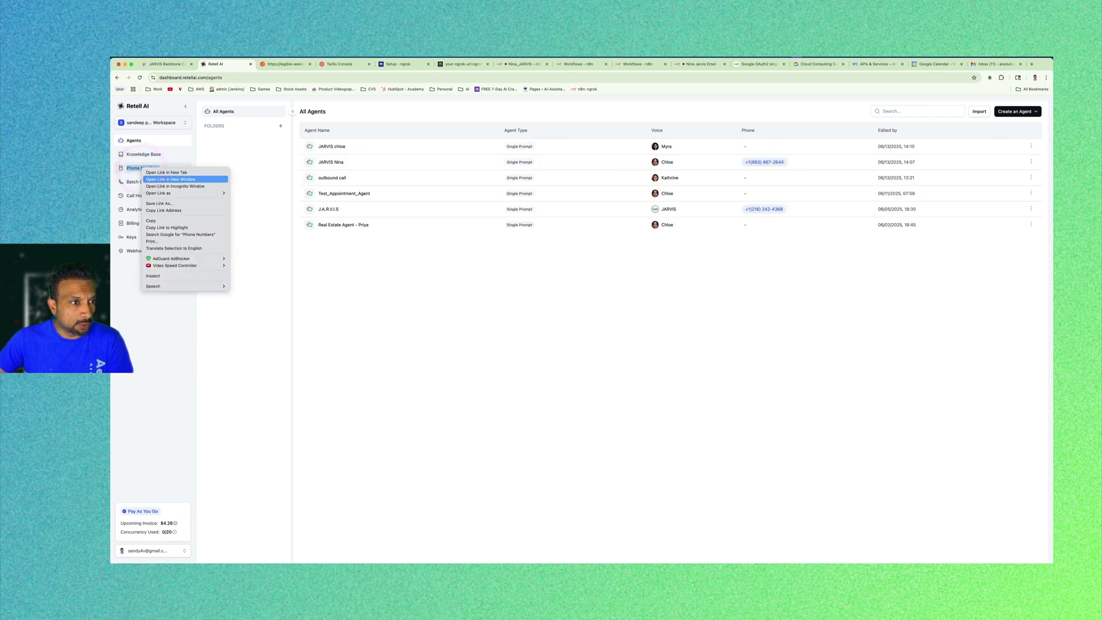
left_click(183, 173)
left_click(268, 66)
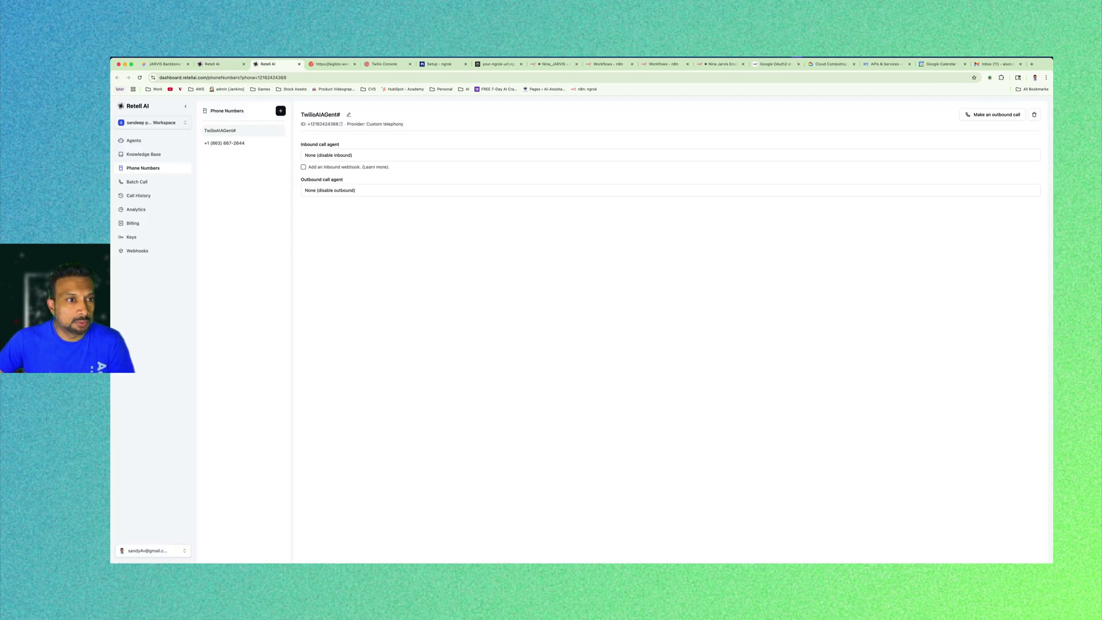
left_click(227, 143)
left_click(361, 155)
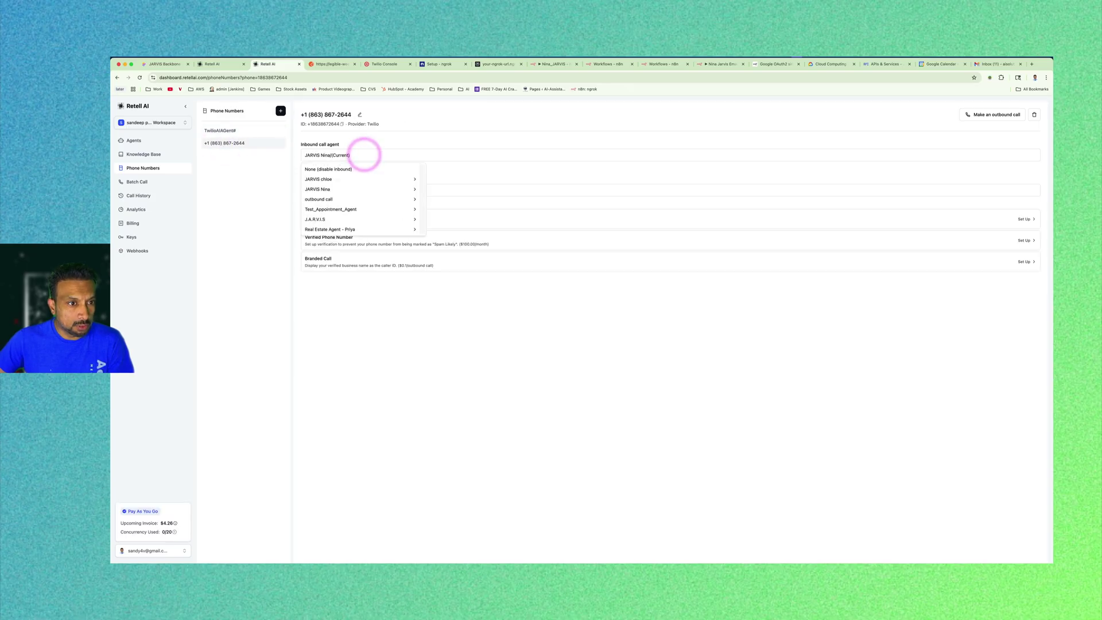
key("Escape")
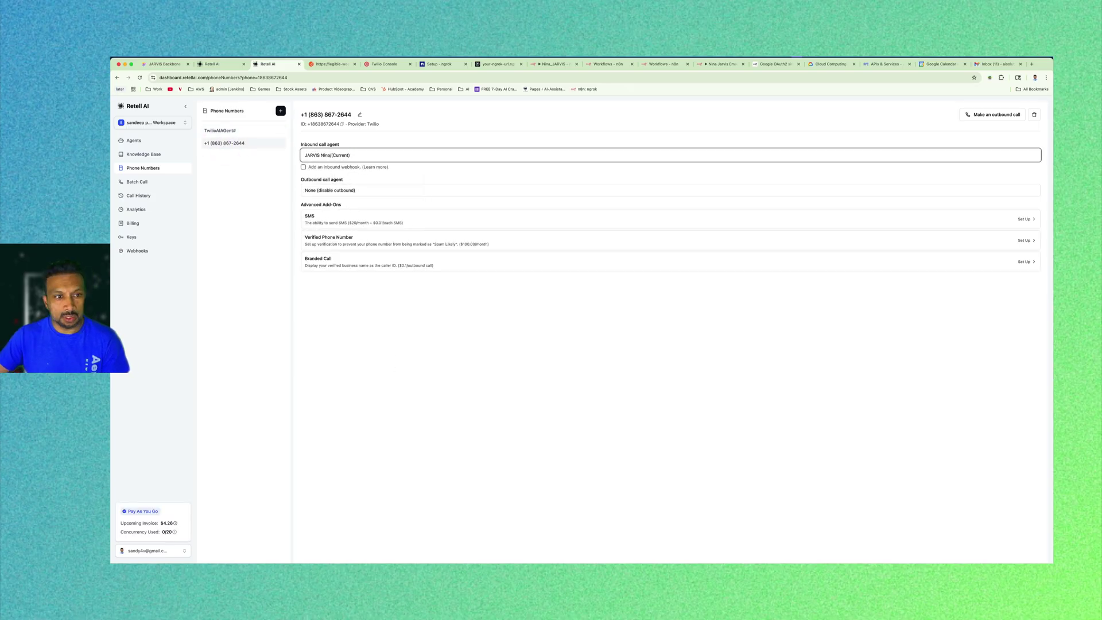
left_click_drag(308, 115, 357, 115)
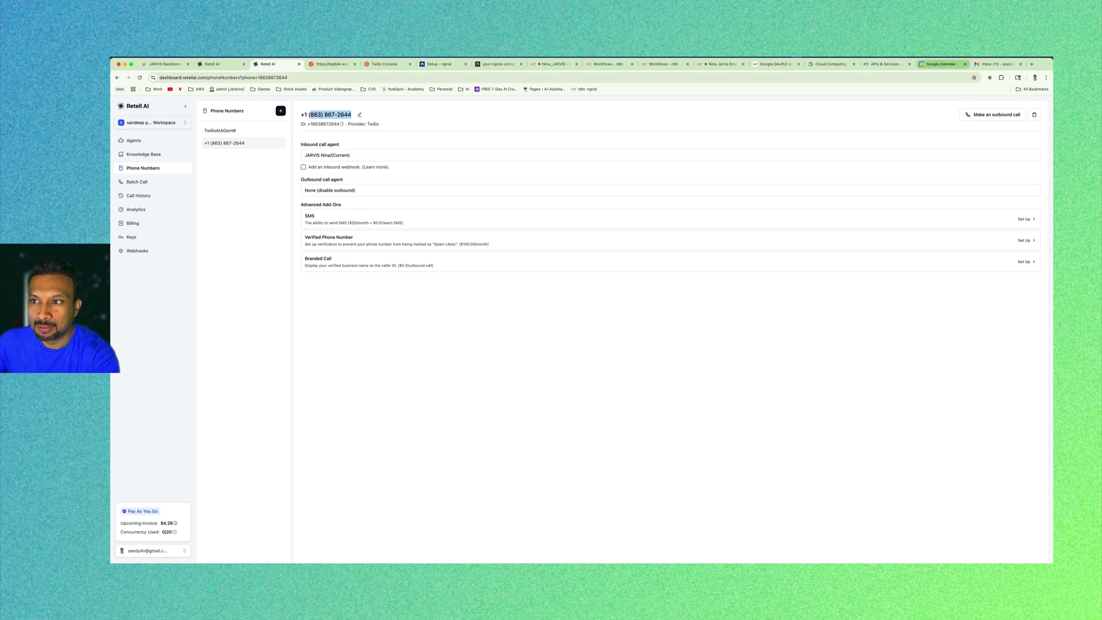
left_click(944, 62)
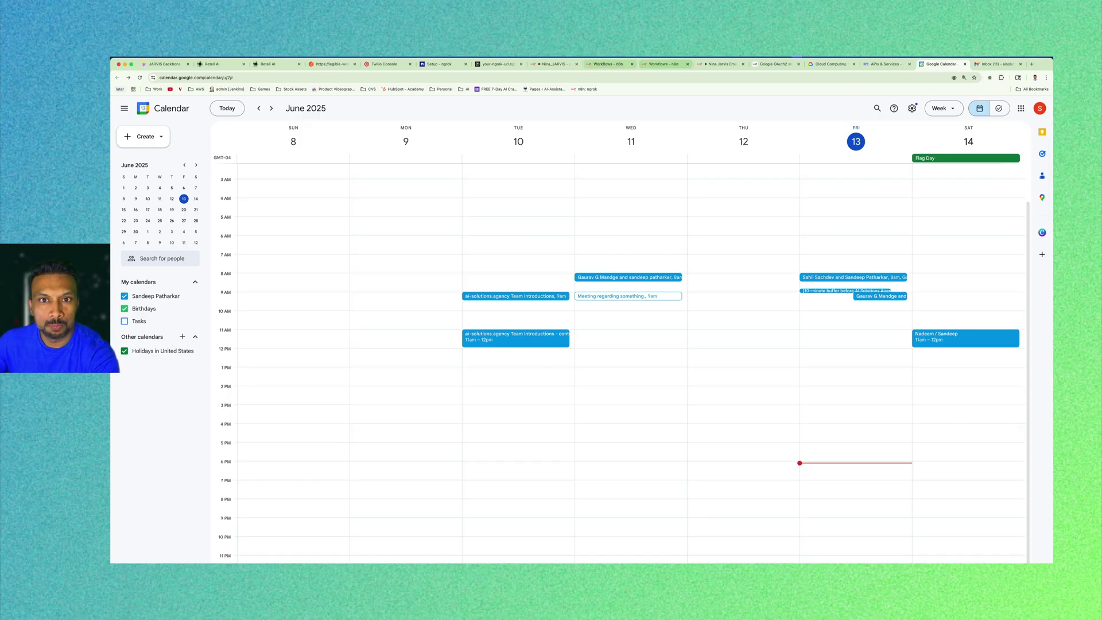
Open the newest Nina_JARVIS execution, the 8.9 s production run from the live call.
left_click(552, 64)
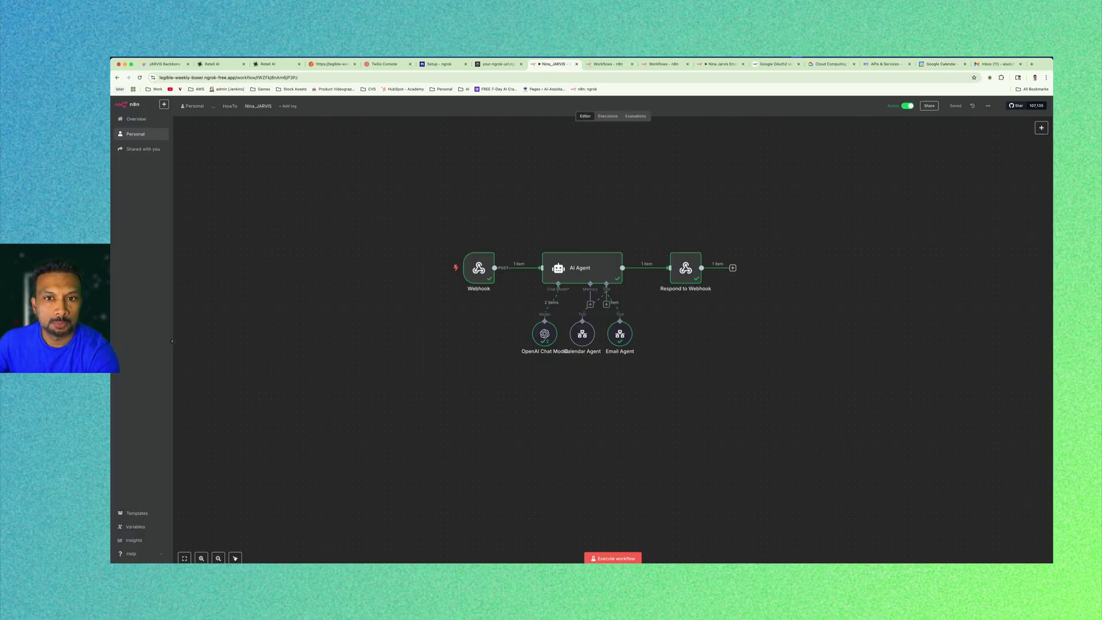
left_click(608, 116)
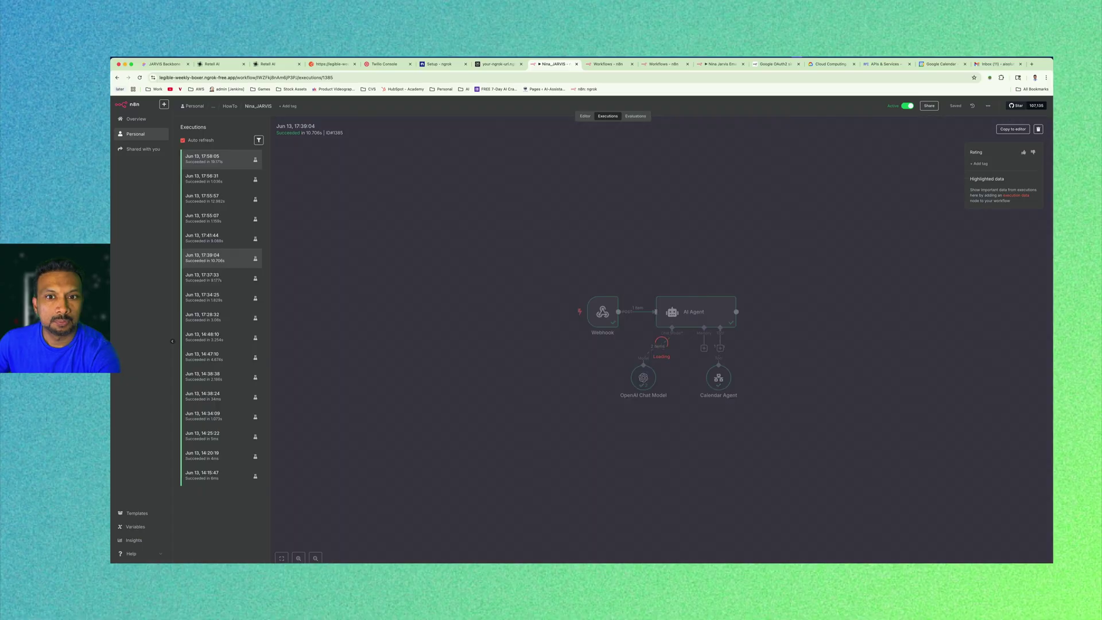
left_click(189, 158)
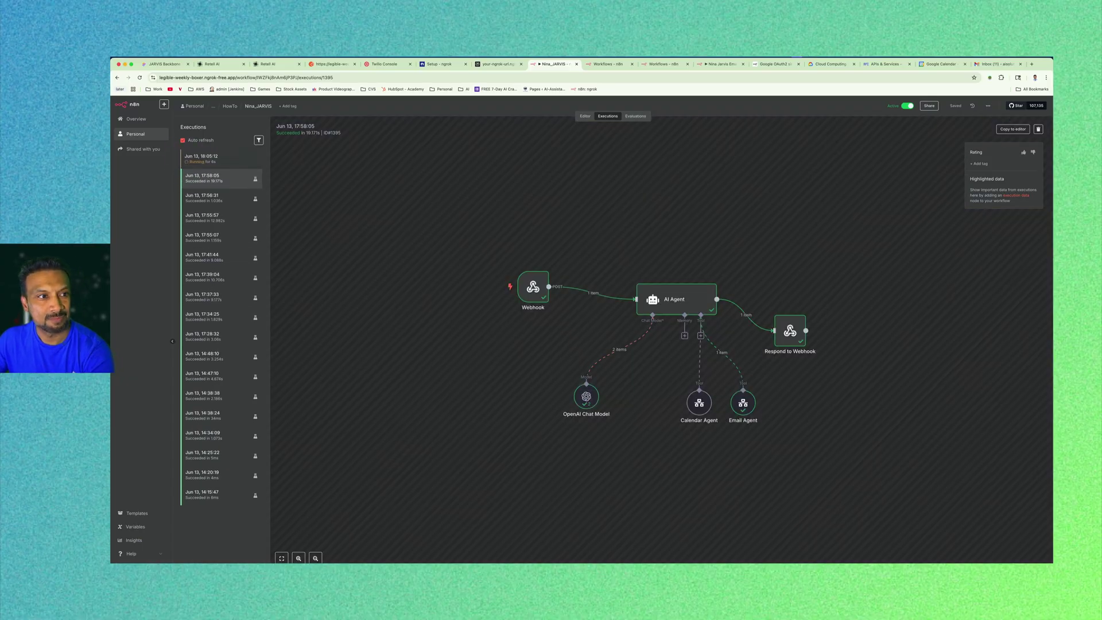
left_click(218, 157)
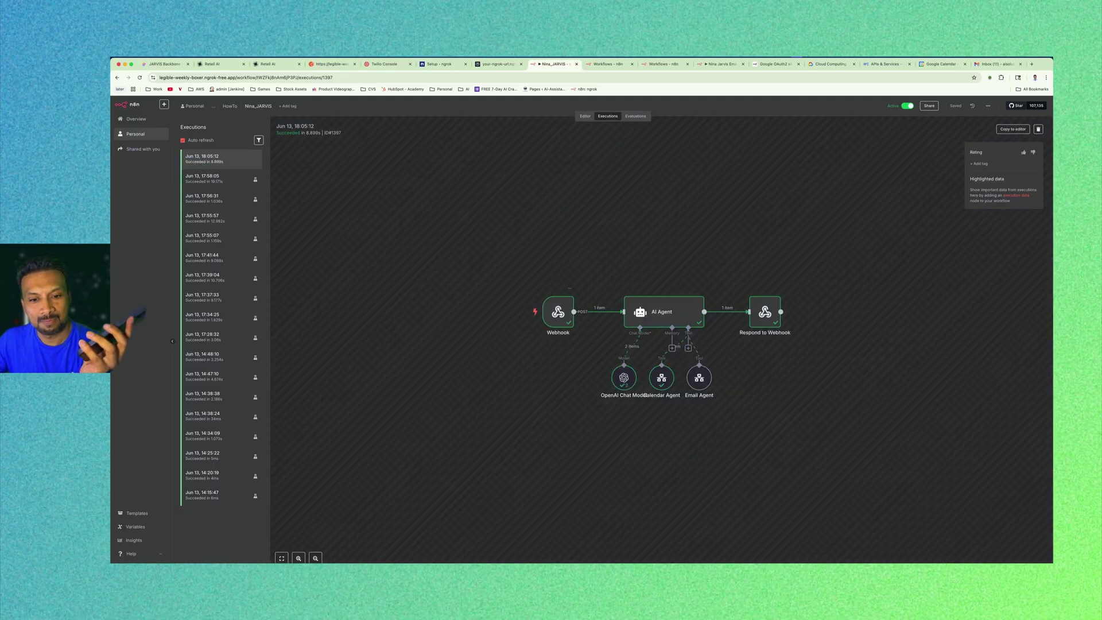
Confirm the Webhook node received 'check my calendar for tomorrow', then return to Google Calendar.
double_click(552, 312)
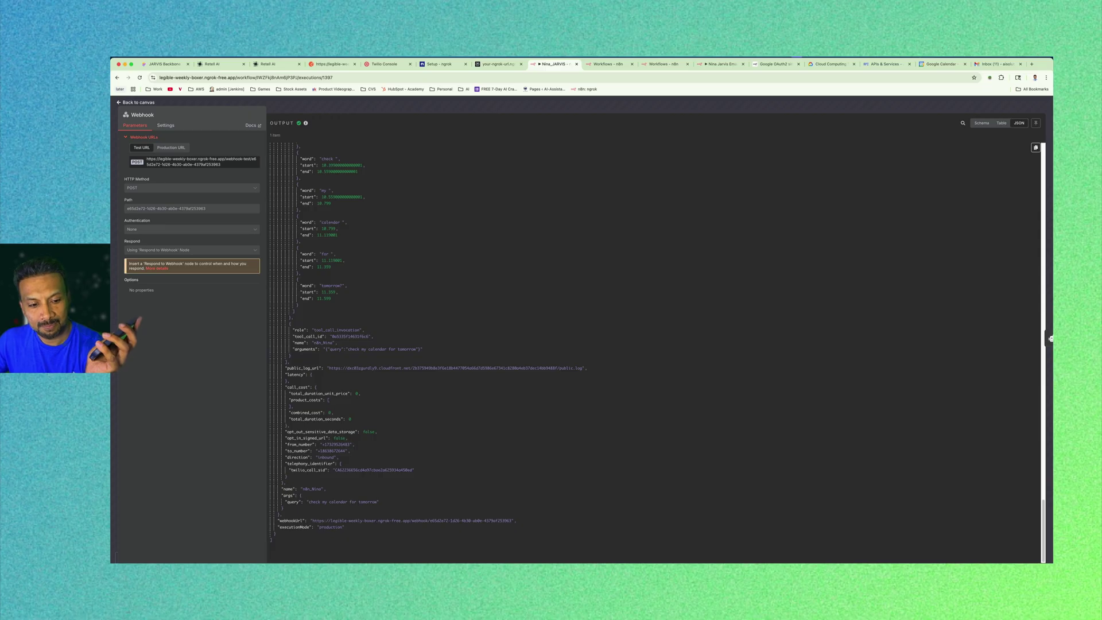
left_click_drag(378, 502, 312, 503)
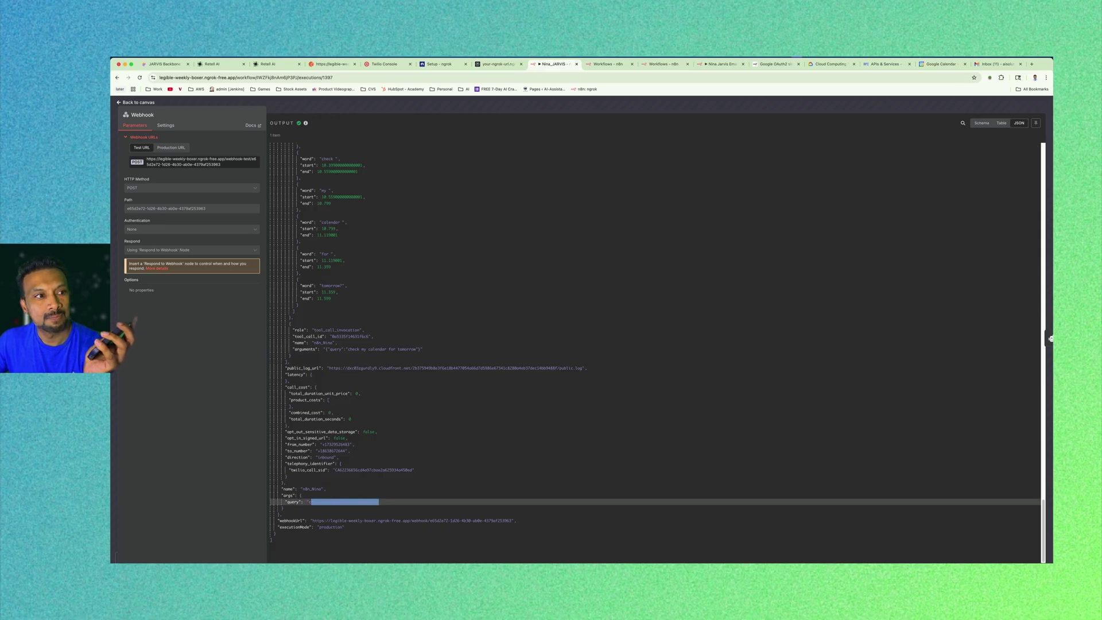
left_click(137, 103)
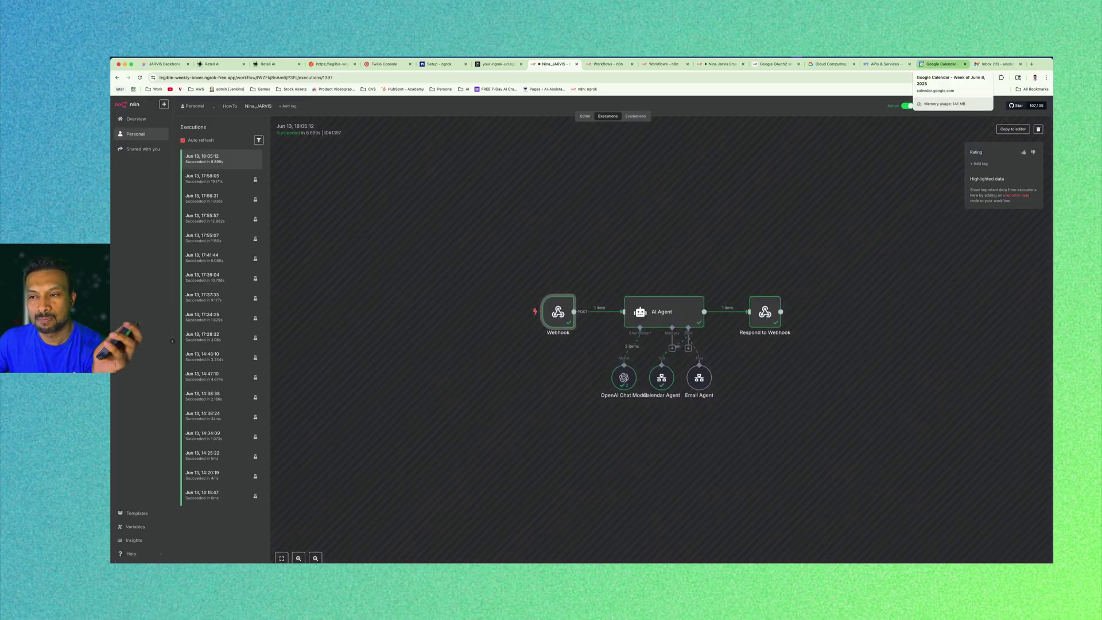
left_click(941, 64)
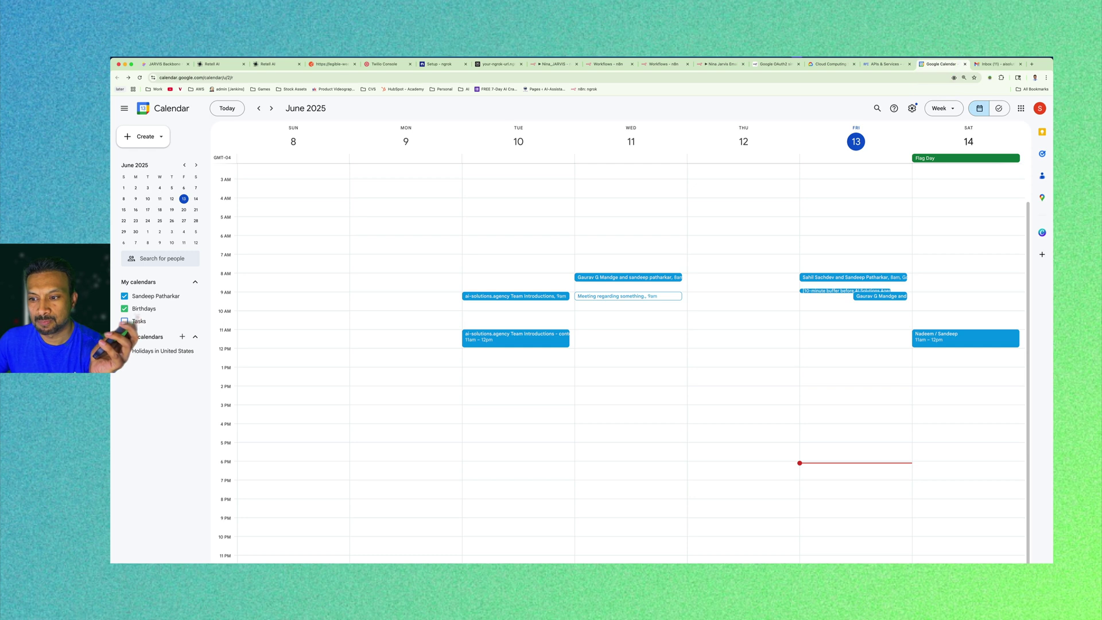
Review Saturday June 14's 11am–12pm meeting details, then move on to the Gmail inbox.
left_click(944, 336)
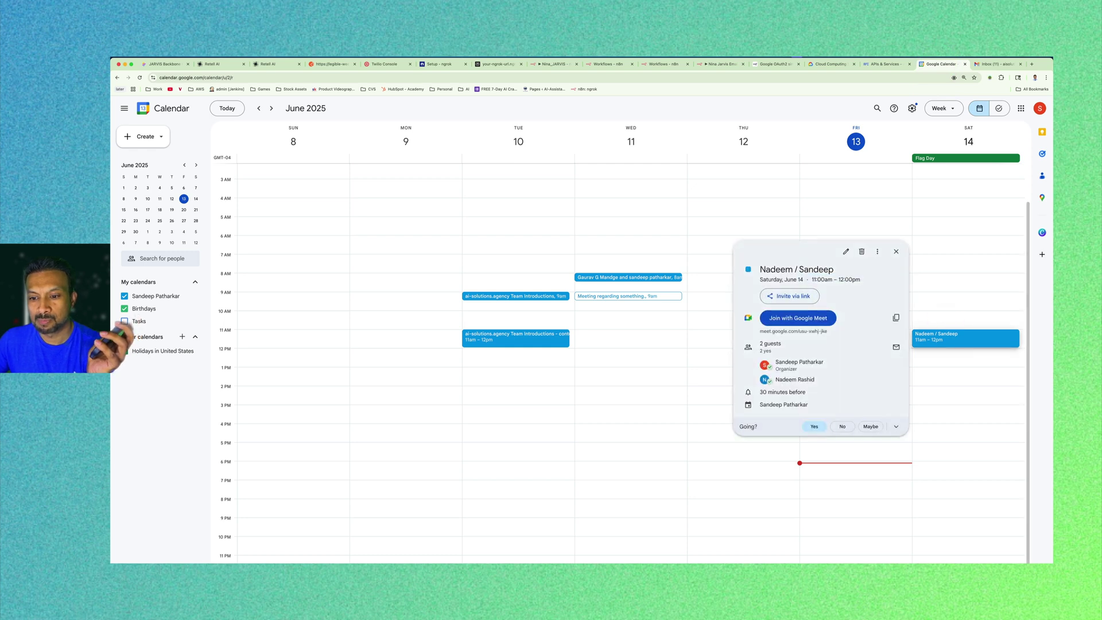
left_click(866, 217)
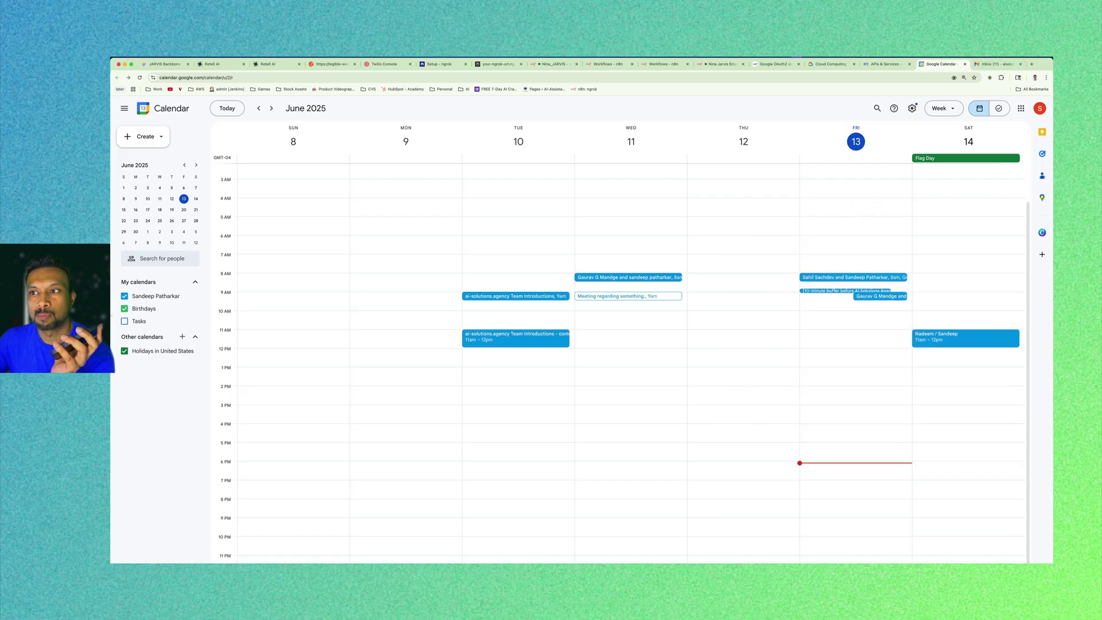
left_click(995, 64)
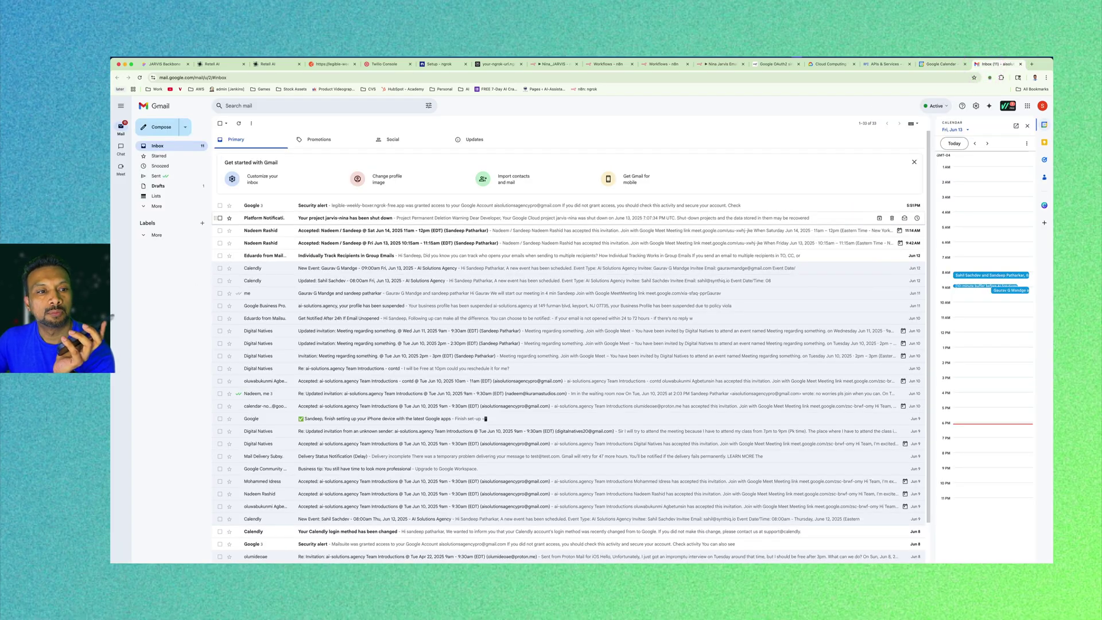
Delete the security alert, project shutdown notice and two meeting-acceptance emails from the inbox.
left_click(220, 205)
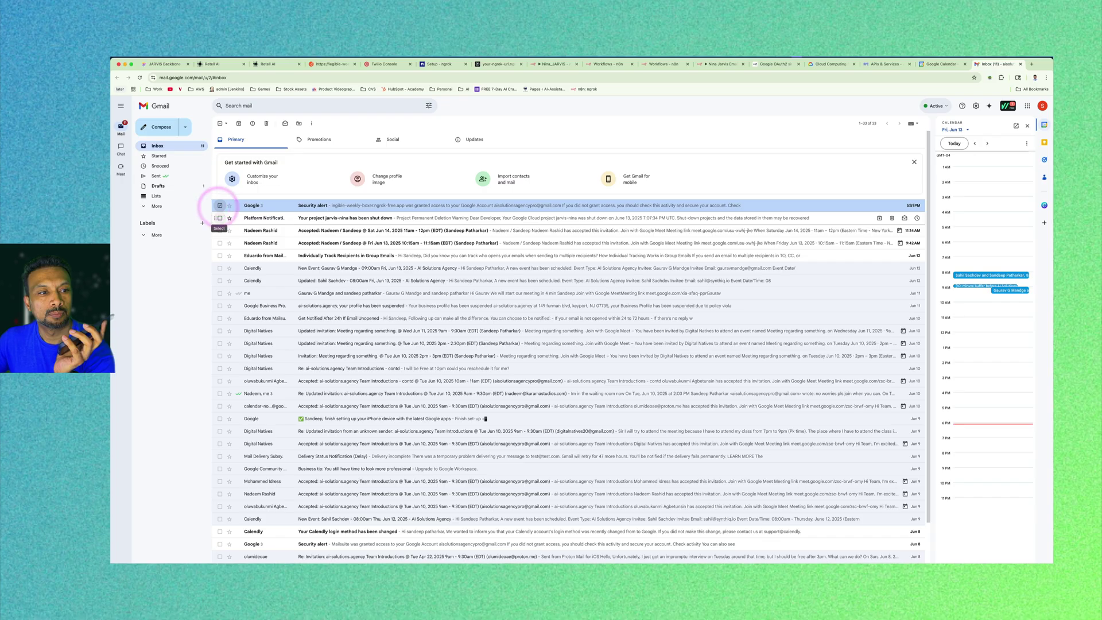
left_click(220, 218)
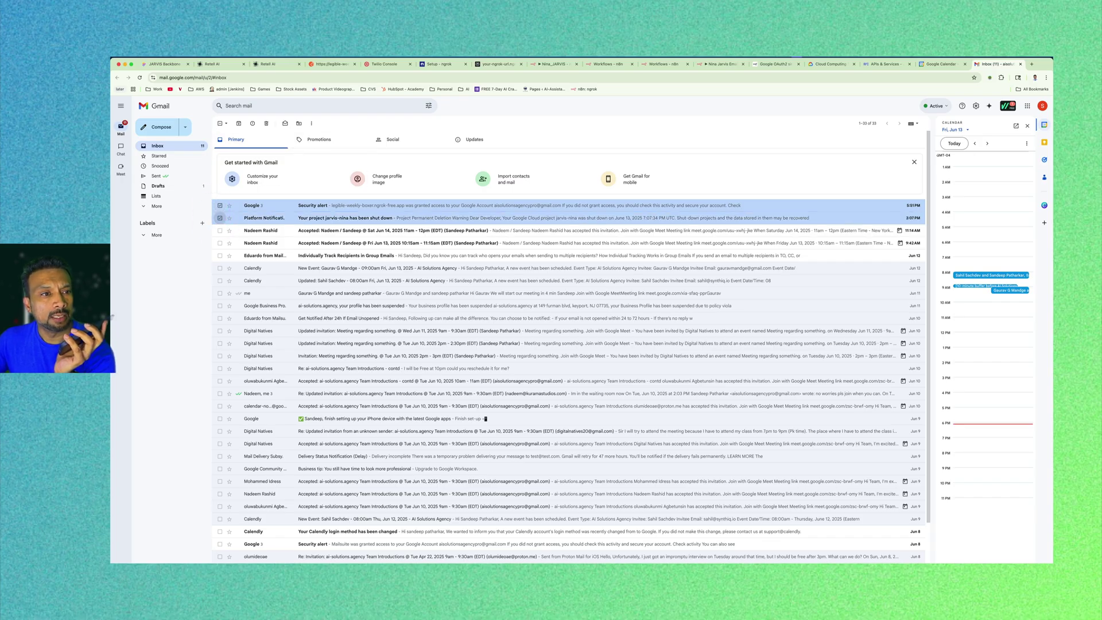
left_click(266, 123)
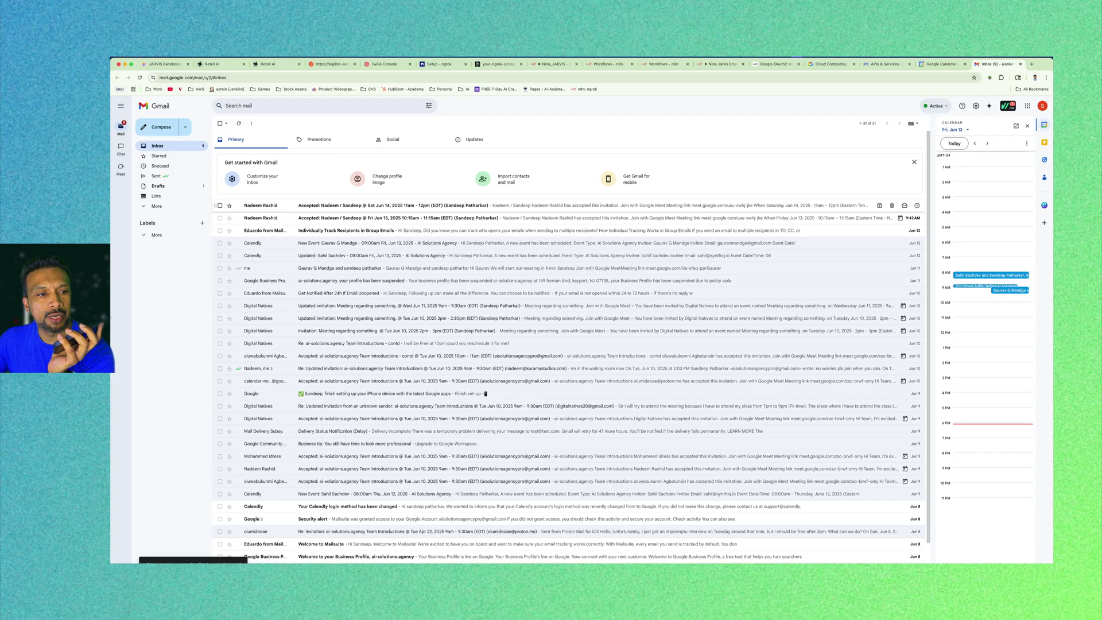
left_click(220, 206)
left_click(220, 218)
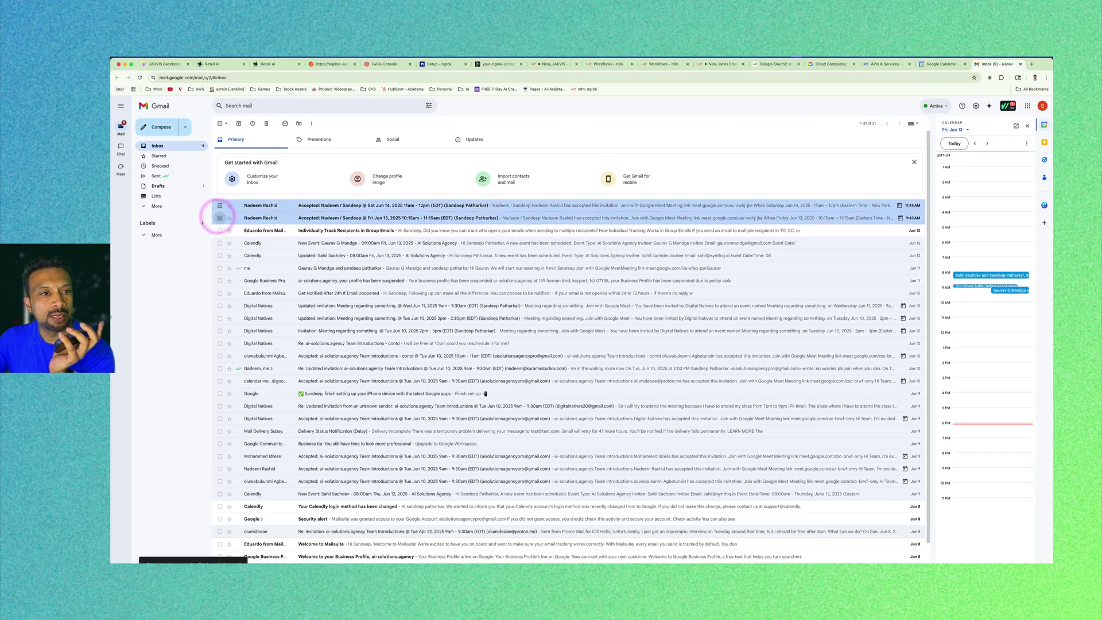
left_click(267, 122)
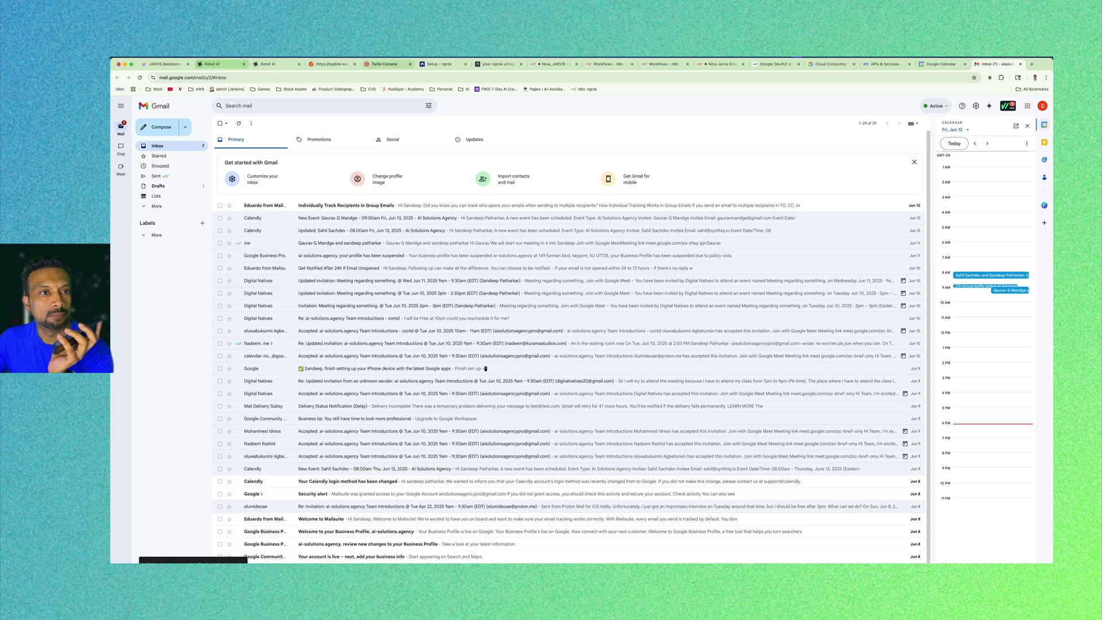
left_click(715, 64)
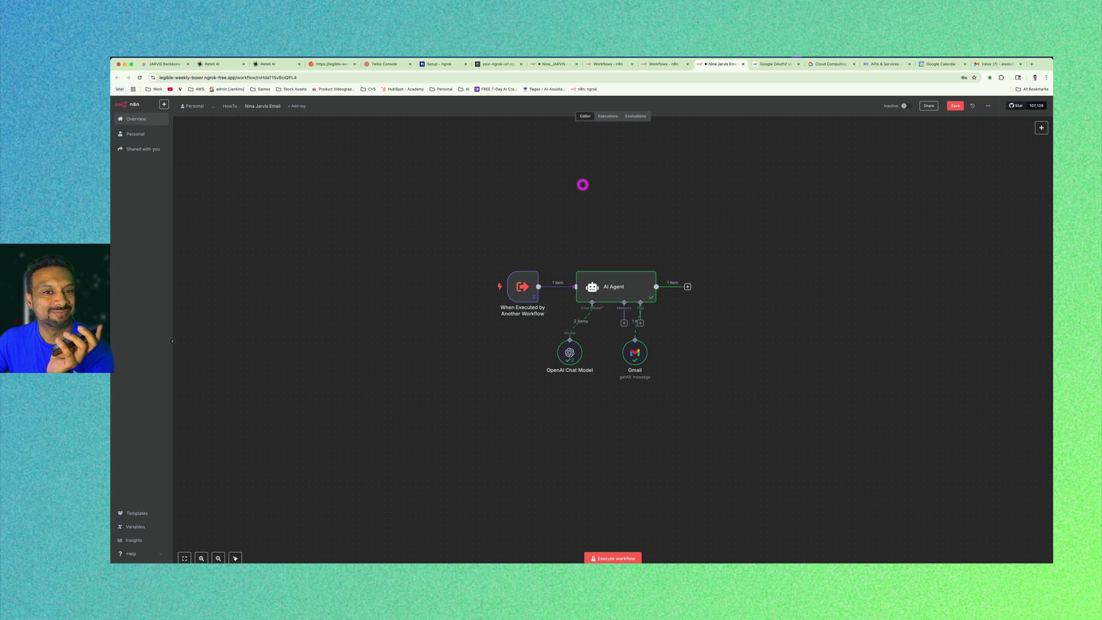
left_click(607, 116)
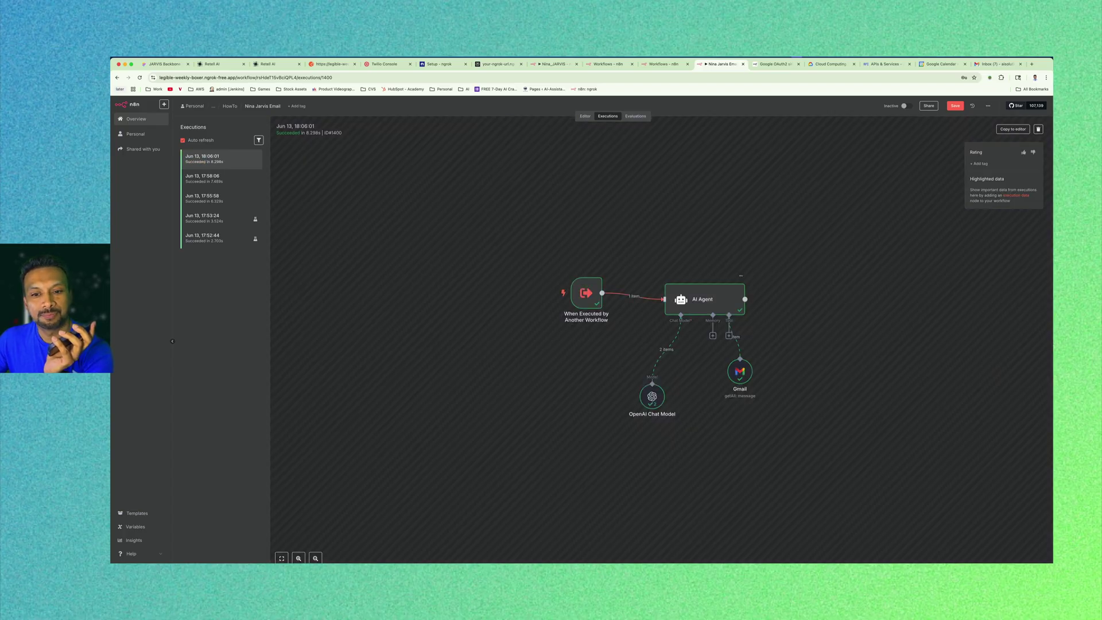
double_click(703, 298)
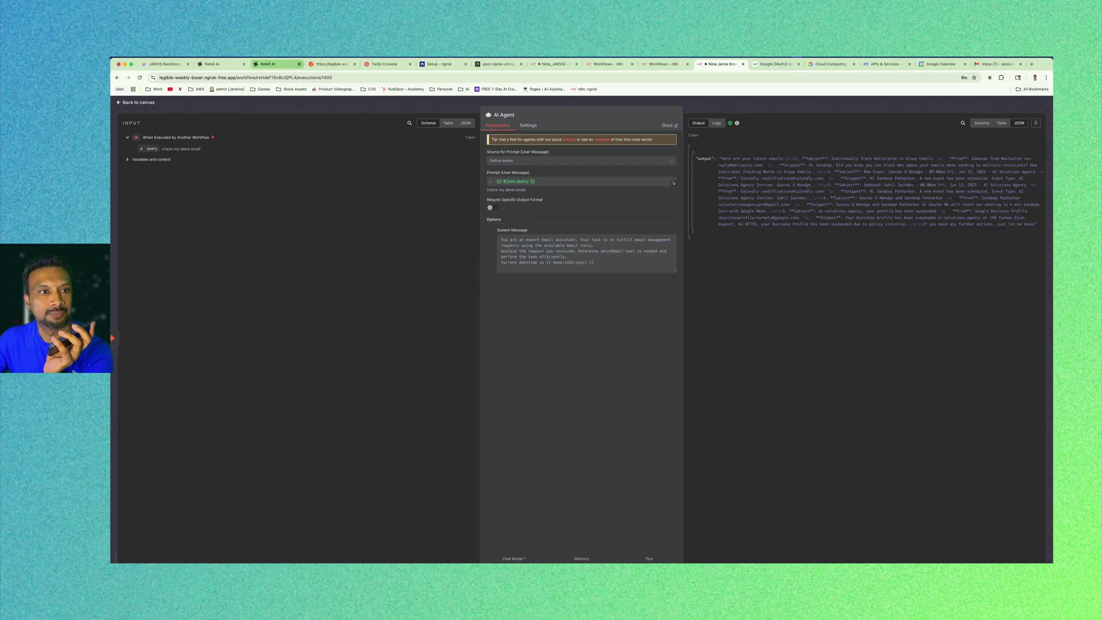
left_click(271, 64)
left_click(217, 64)
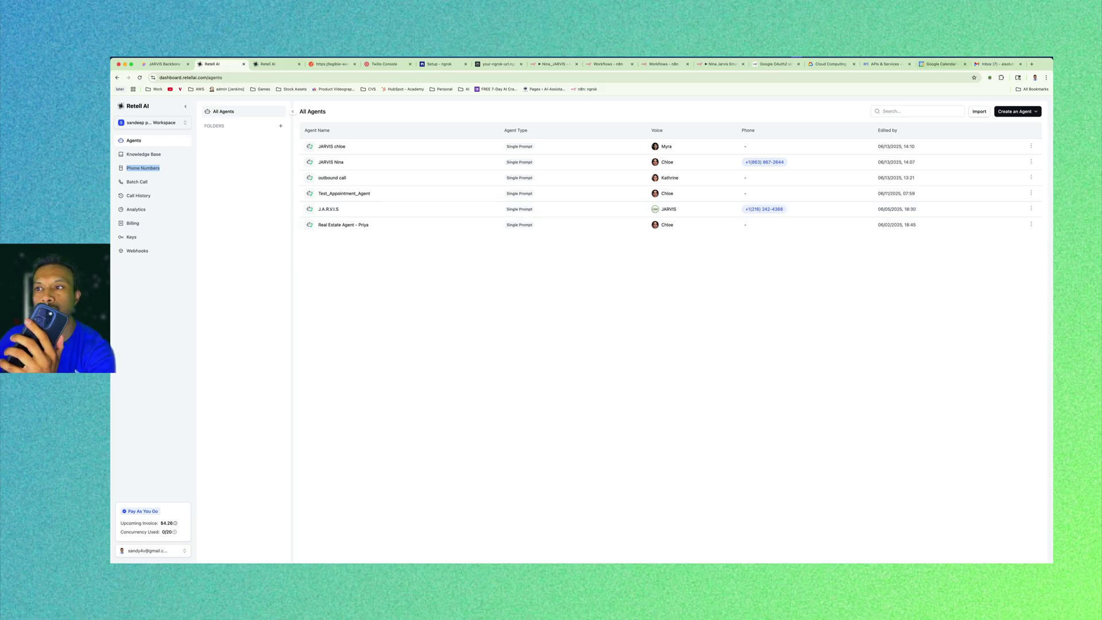
left_click(998, 64)
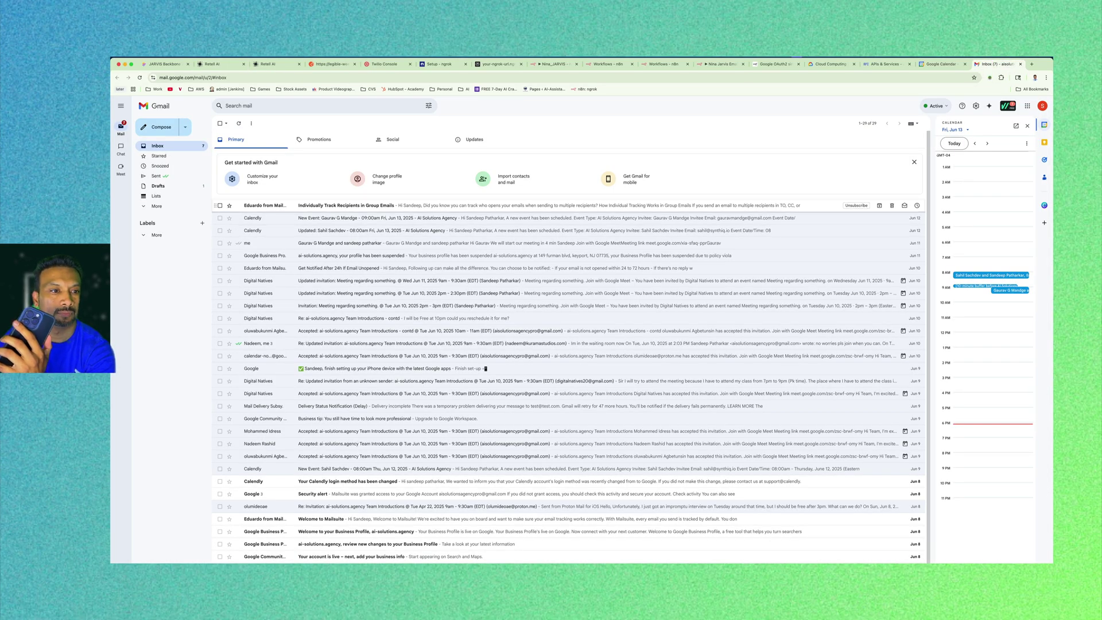